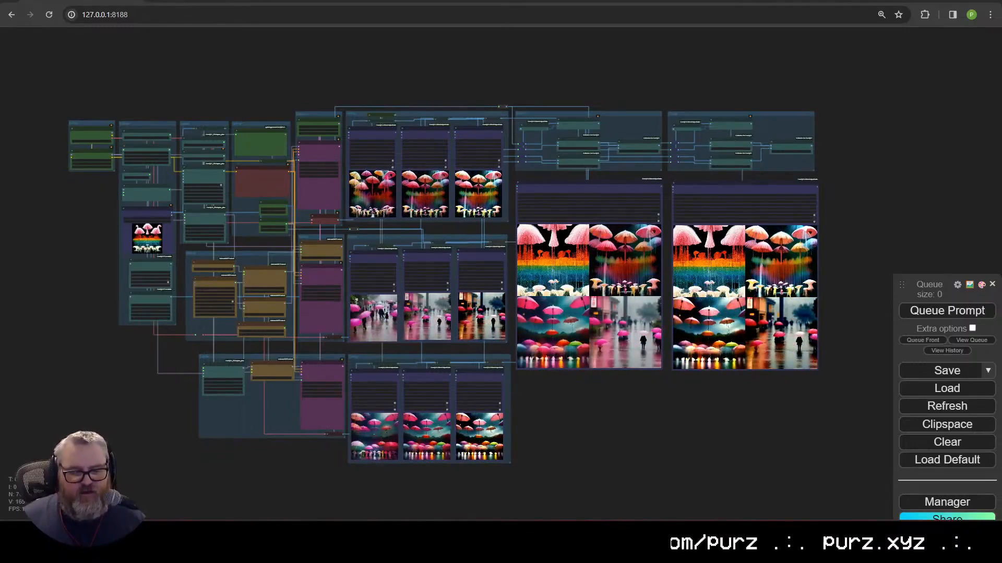
Step: Zoom in and out around the umbrella LLava/IPAdapter workflow graph, then open a new browser tab
scroll(107, 195, "up", 1)
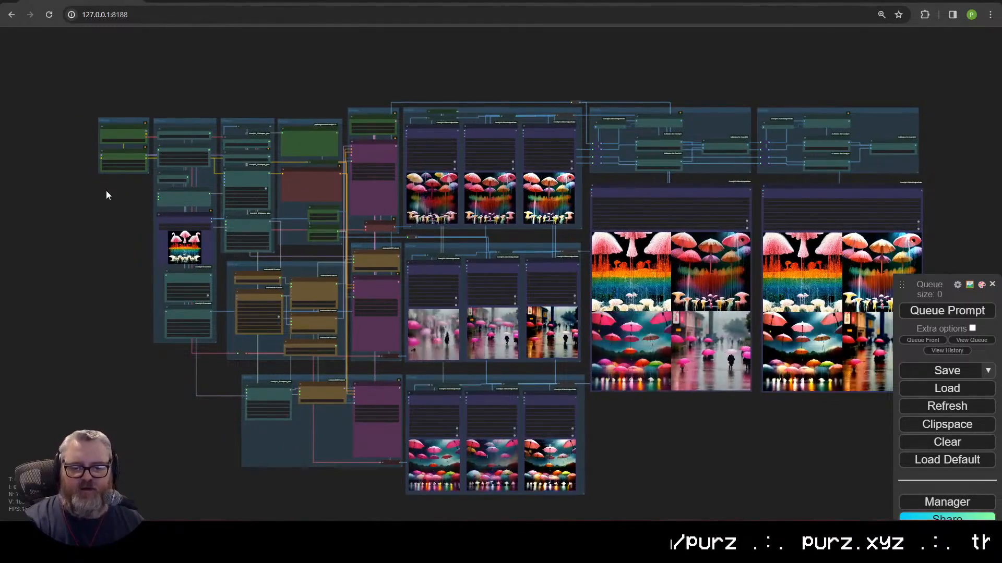
scroll(107, 195, "up", 10)
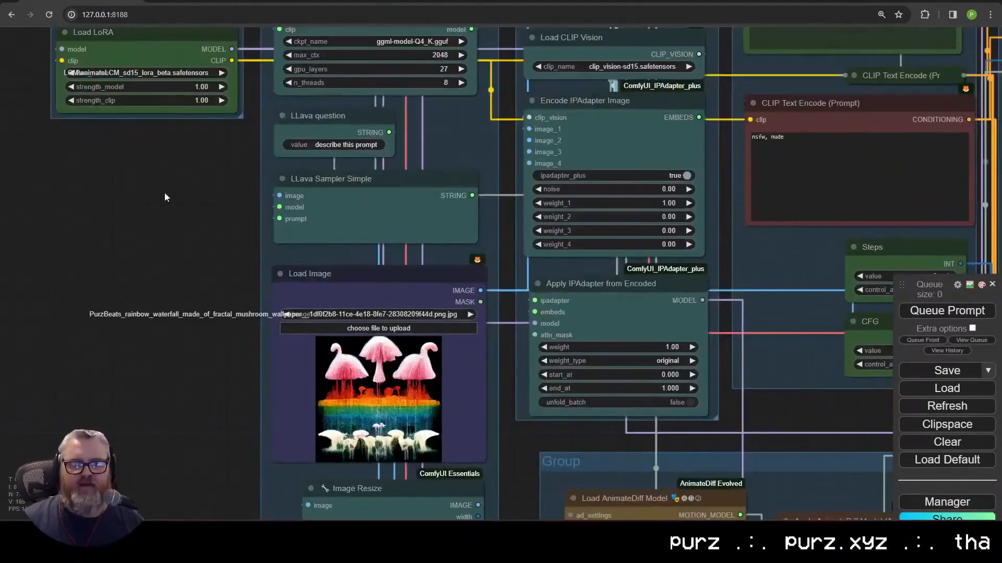
scroll(139, 356, "down", 6)
scroll(161, 388, "up", 1)
scroll(190, 380, "up", 3)
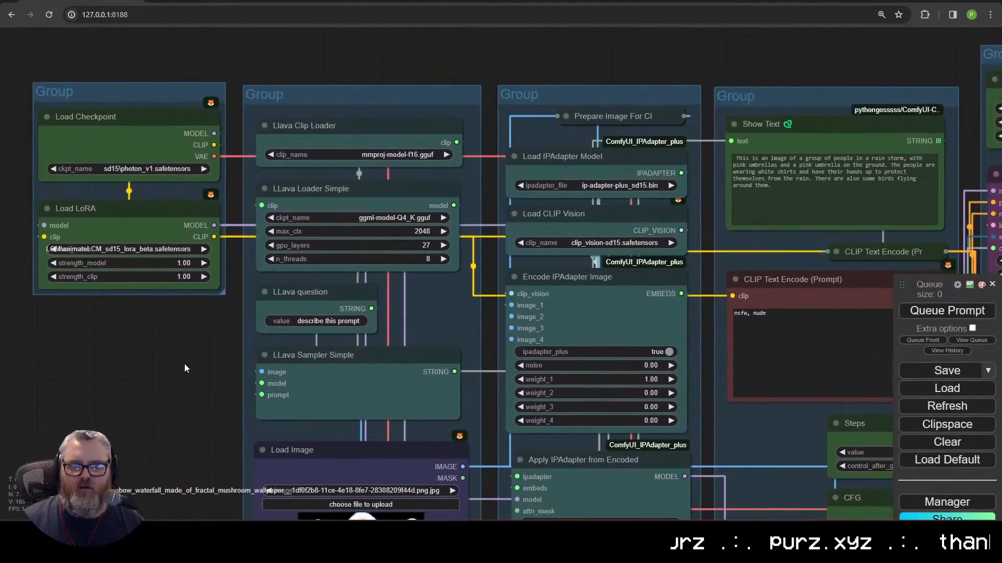
scroll(183, 364, "up", 6)
scroll(106, 376, "down", 2)
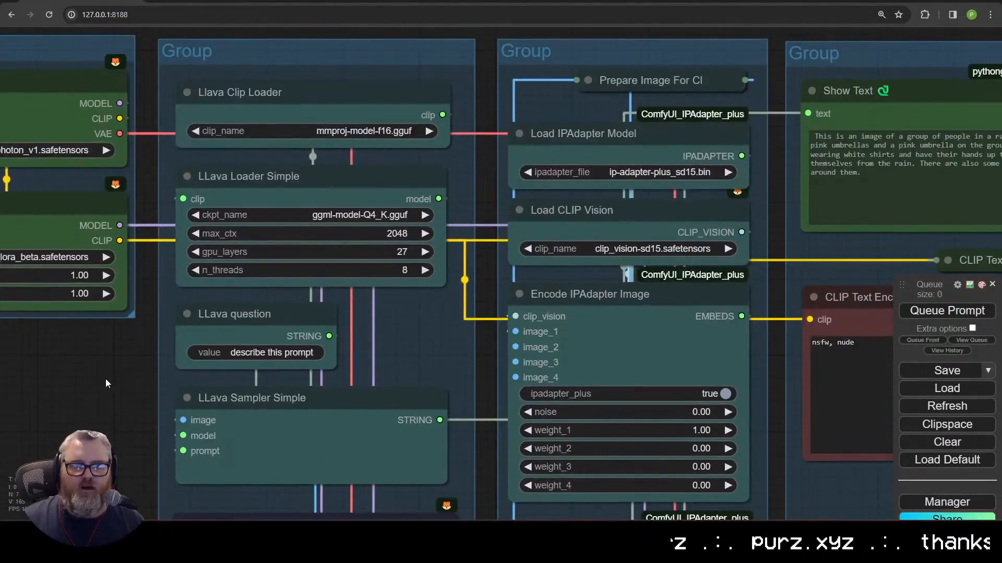
key("ctrl+t")
Step: Open the gokayfem/ComfyUI_VLM_nodes repository from the 'github v' address-bar suggestions
type("github v")
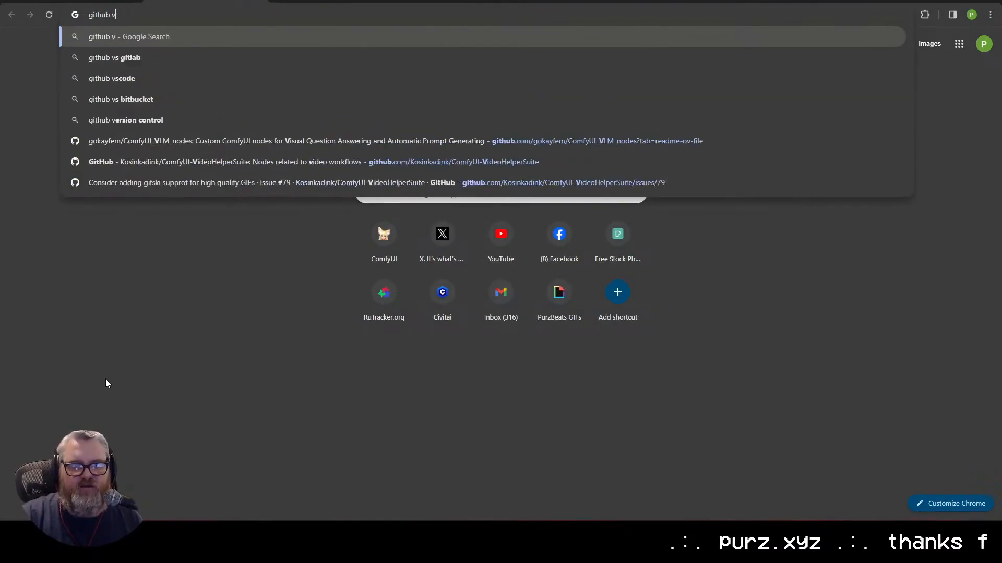
key("Down")
key("Down")
key("Down")
key("Down")
key("Down")
key("Down")
key("Return")
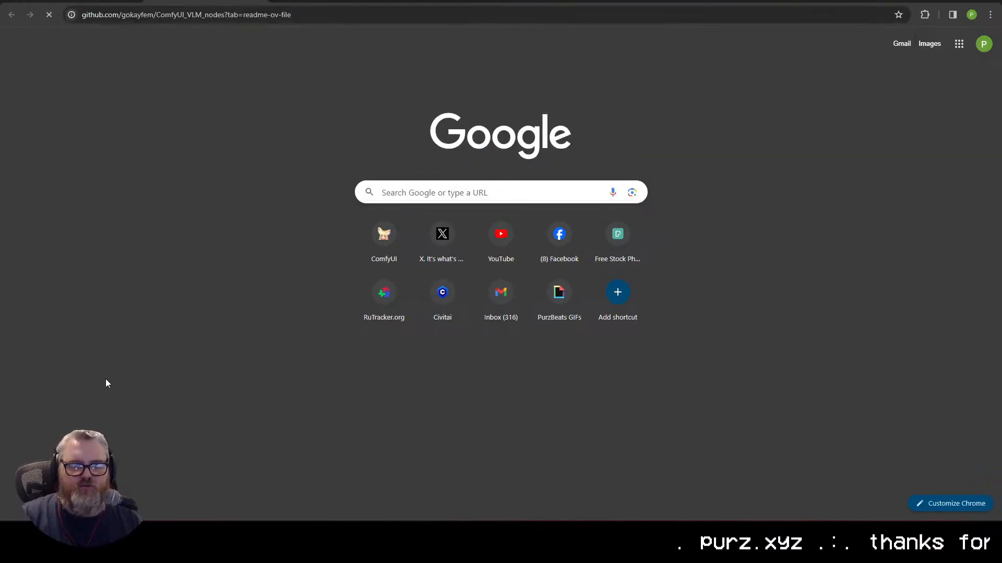
Step: Scroll the README, view the Example LLaVa Nodes workflow image full size, then return to ComfyUI
scroll(440, 332, "down", 10)
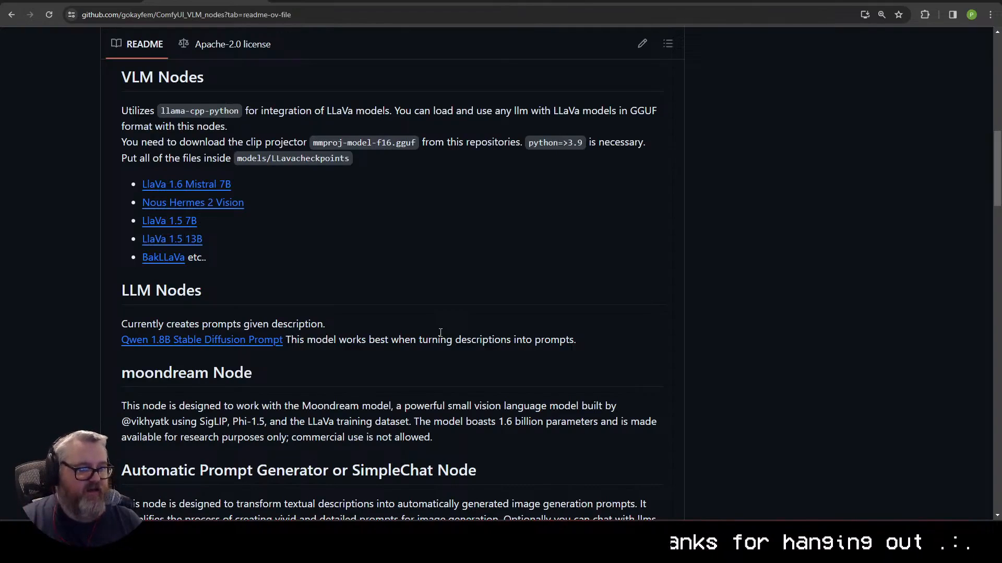
scroll(387, 302, "down", 5)
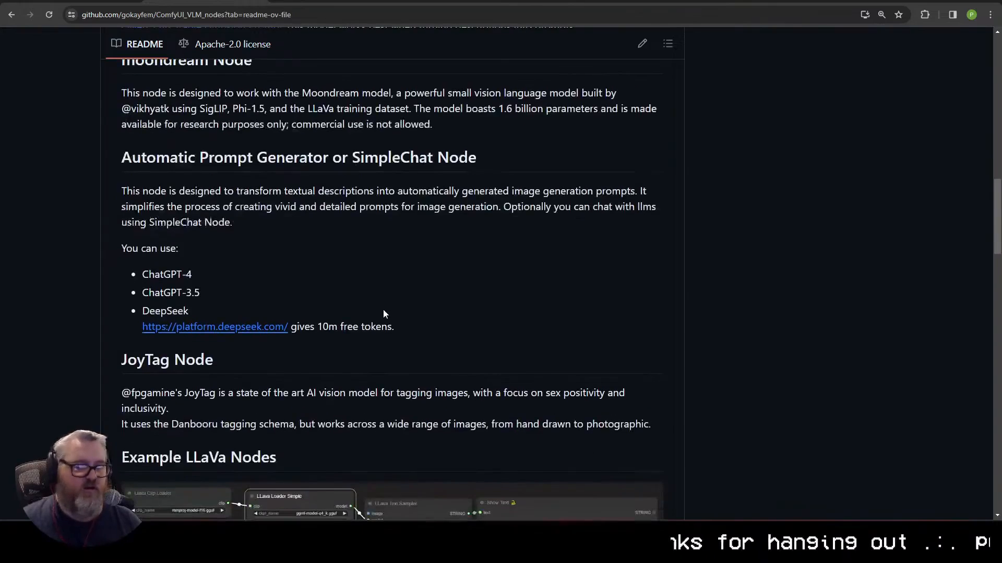
scroll(377, 302, "down", 5)
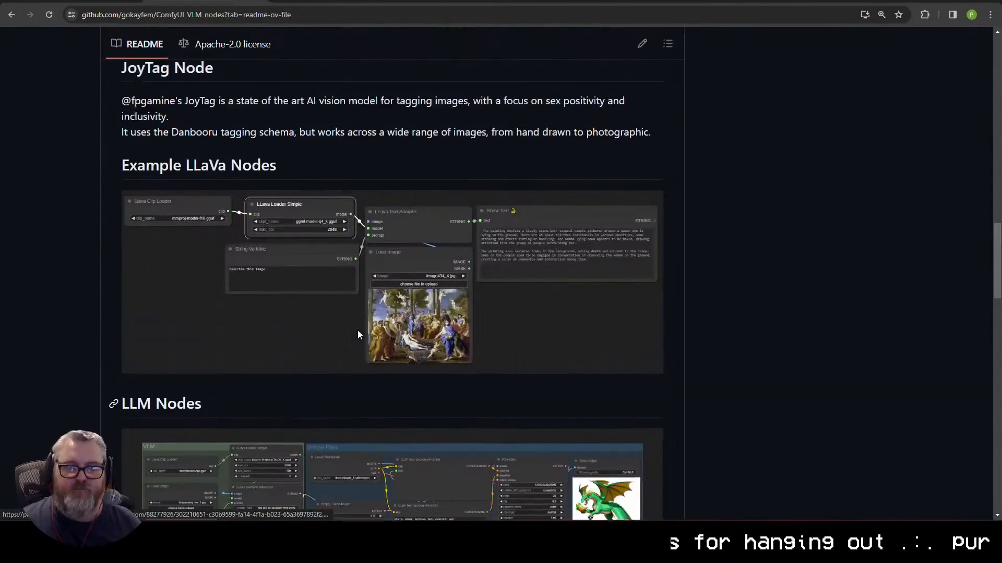
left_click(358, 331)
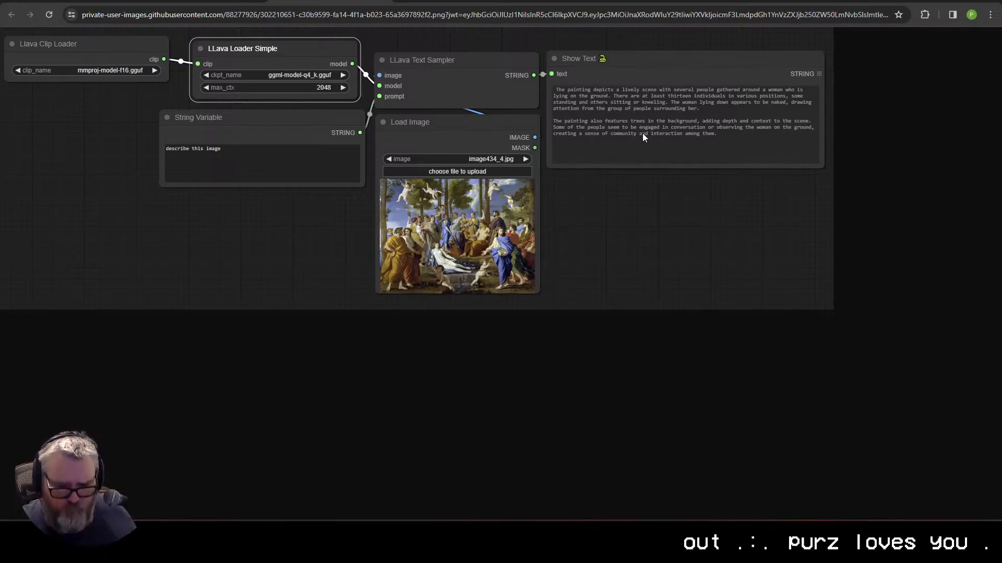
key("ctrl+w")
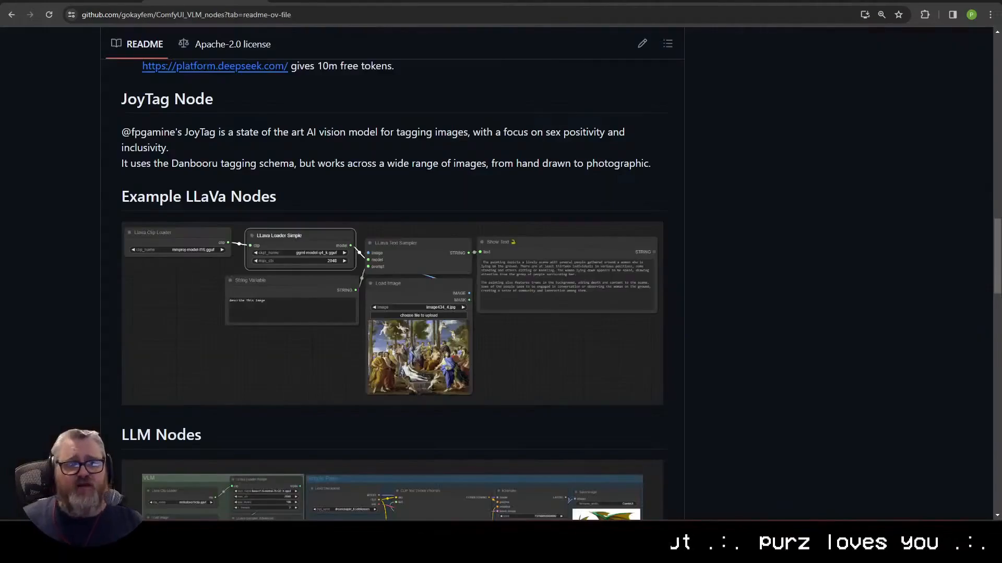
left_click(125, 2)
scroll(228, 138, "down", 2)
scroll(223, 138, "down", 5)
scroll(349, 342, "up", 4)
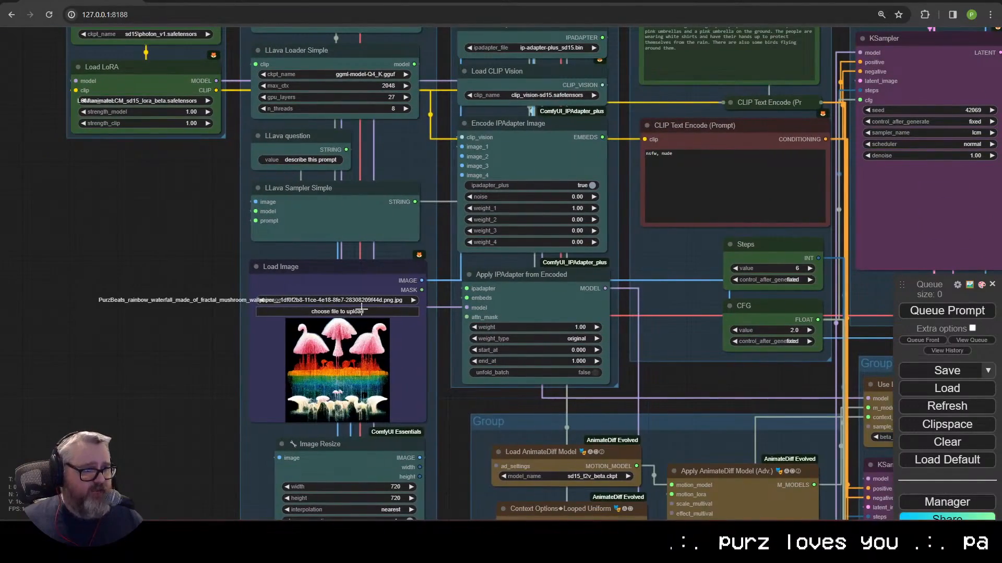
left_click_drag(361, 308, 252, 412)
left_click_drag(706, 197, 487, 294)
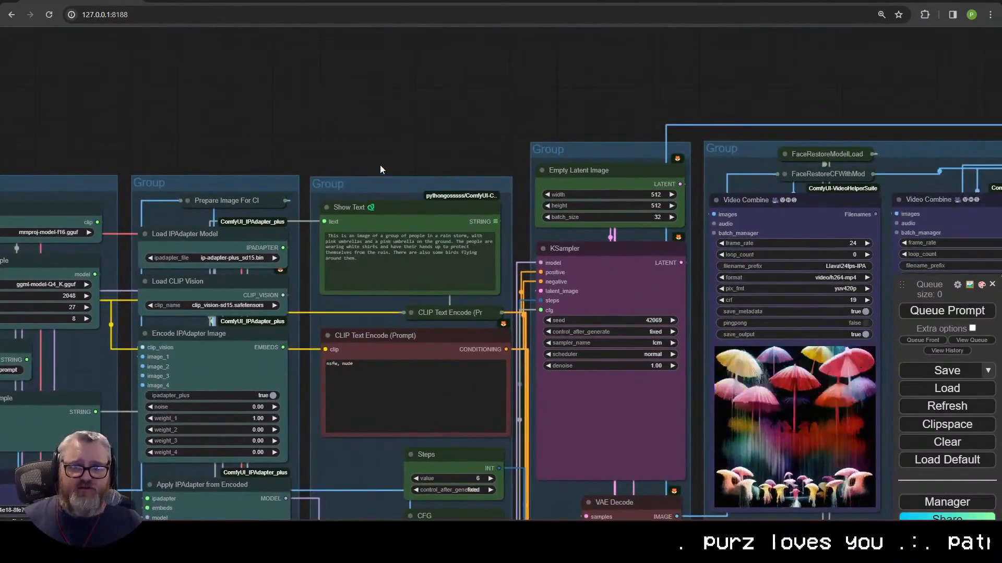
scroll(396, 237, "up", 9)
left_click_drag(347, 368, 287, 208)
scroll(386, 261, "down", 4)
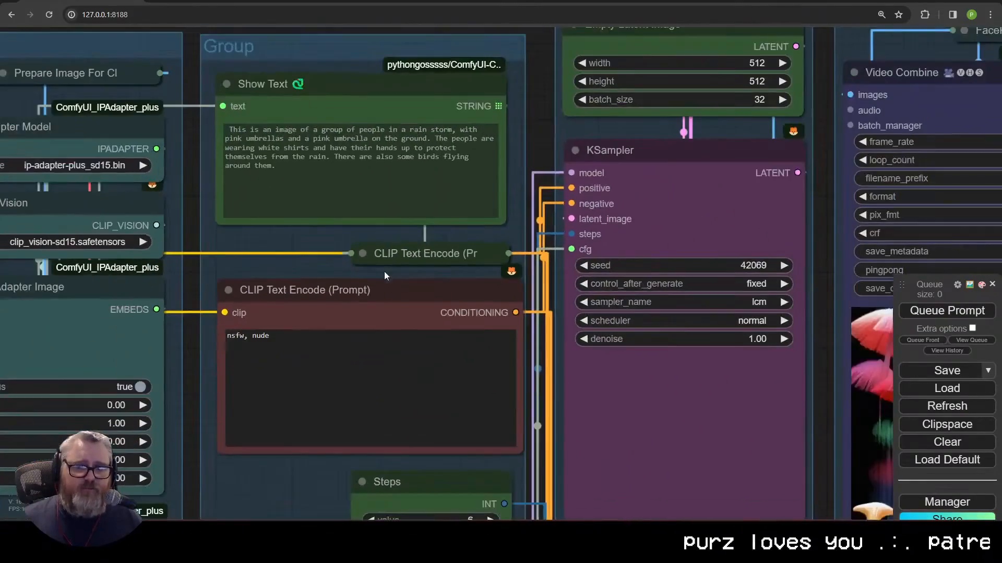
left_click(358, 385)
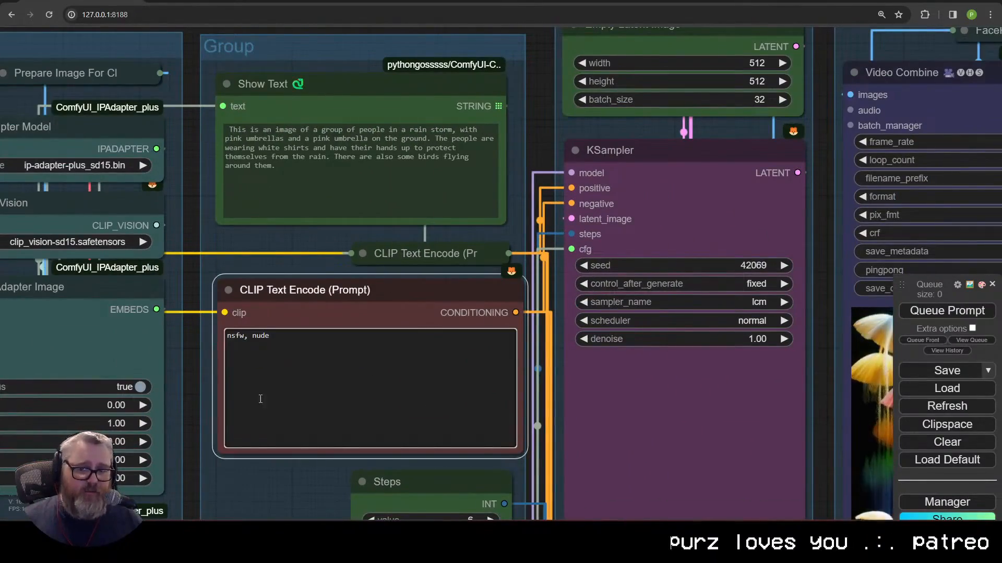
scroll(394, 408, "down", 8)
scroll(209, 224, "up", 4)
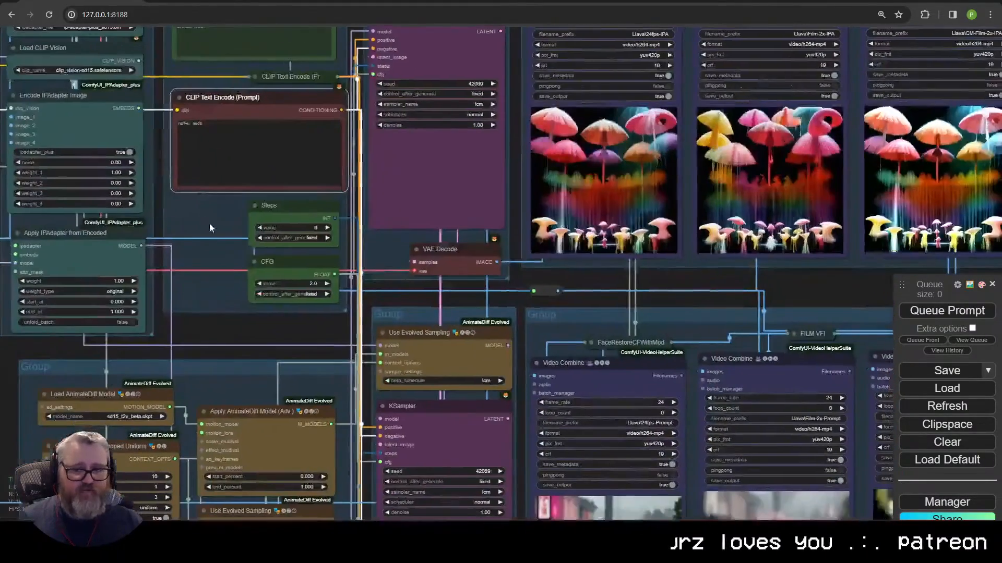
scroll(217, 252, "down", 2)
scroll(546, 296, "up", 6)
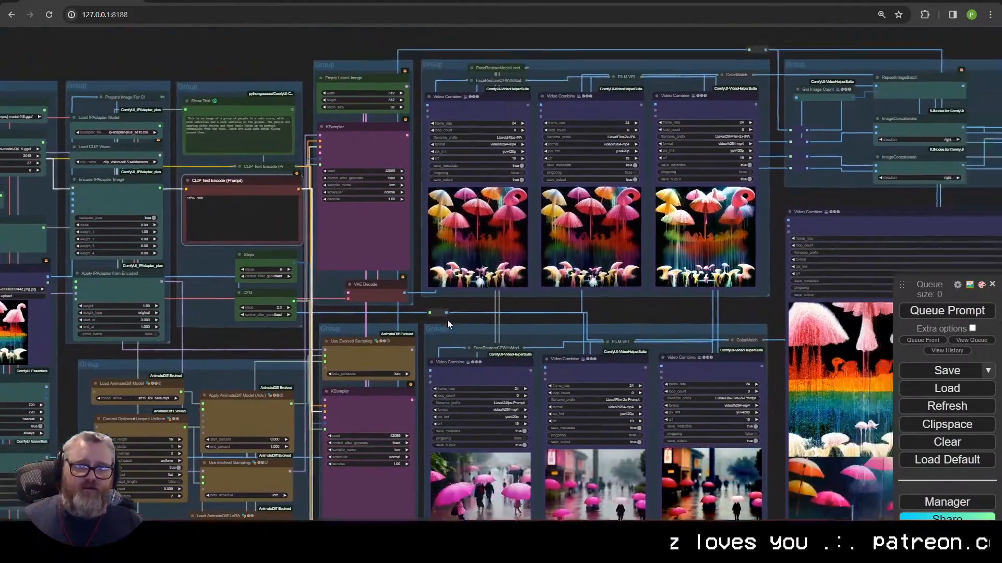
scroll(406, 346, "down", 5)
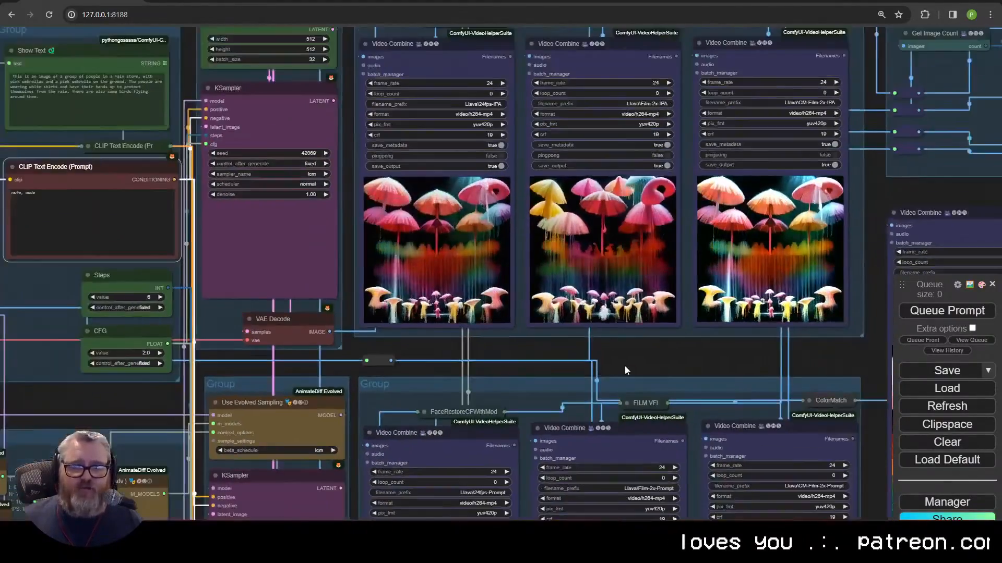
scroll(627, 374, "up", 3)
scroll(543, 244, "down", 4)
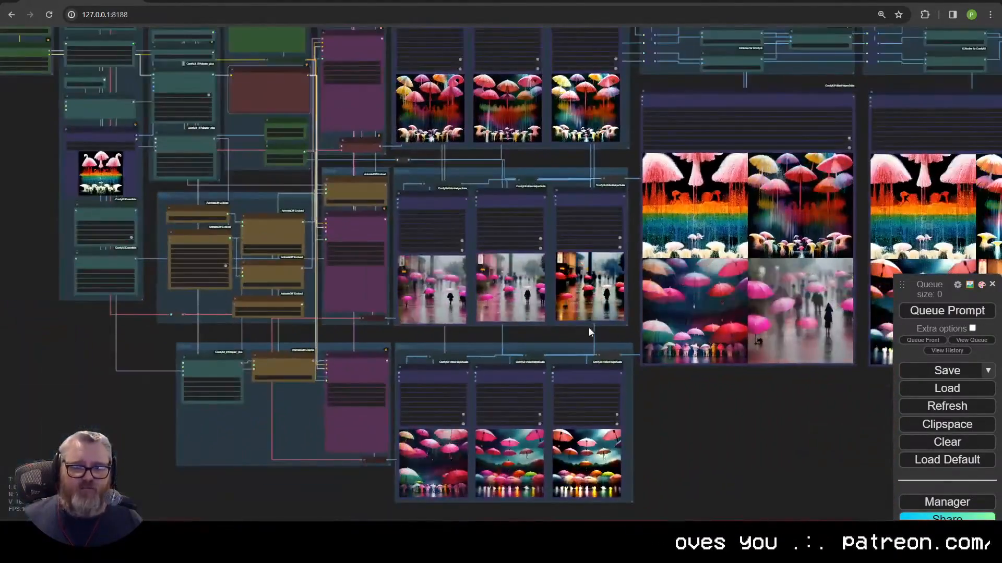
scroll(546, 267, "up", 2)
scroll(547, 267, "up", 6)
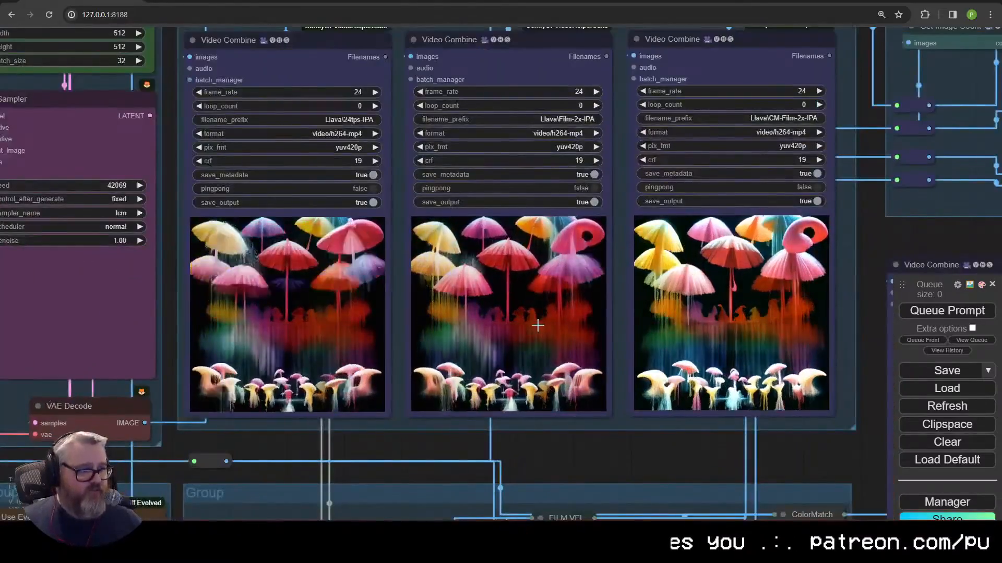
scroll(416, 419, "down", 5)
scroll(416, 419, "down", 3)
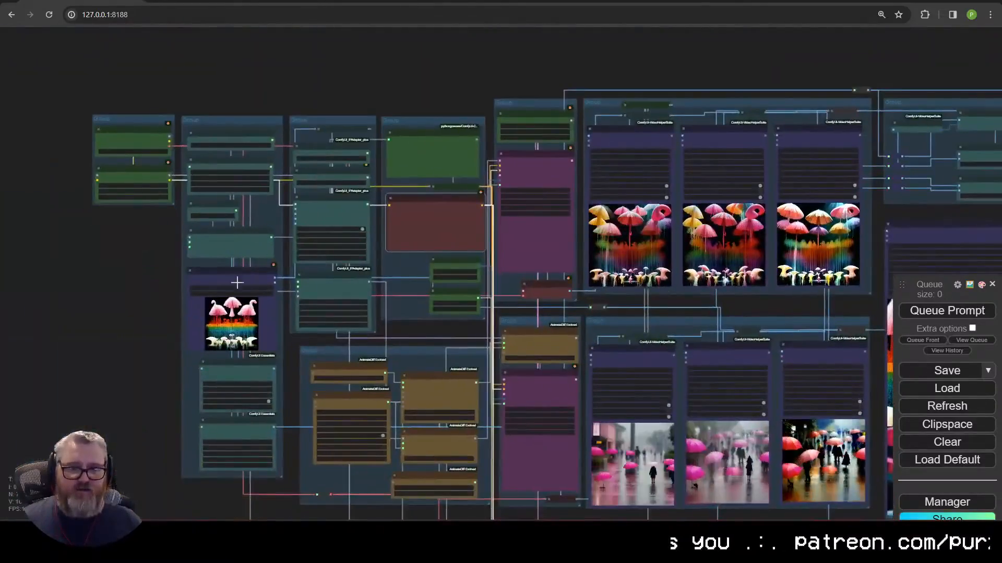
Step: Drag the rainbow mushroom Load Image node beside the previews, then down below the lower group
left_click_drag(216, 275, 644, 34)
scroll(644, 34, "up", 4)
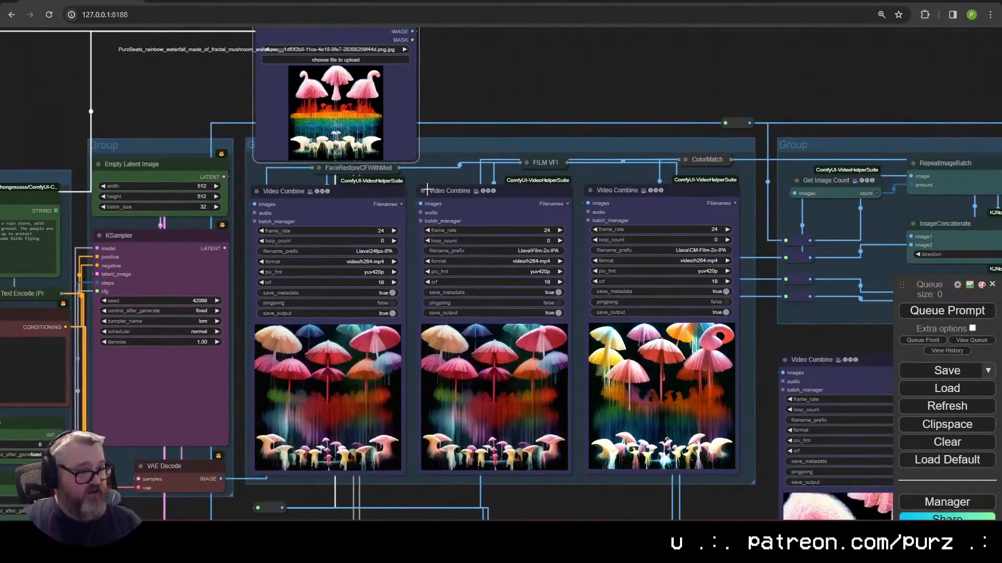
scroll(427, 185, "down", 2)
scroll(428, 182, "down", 1)
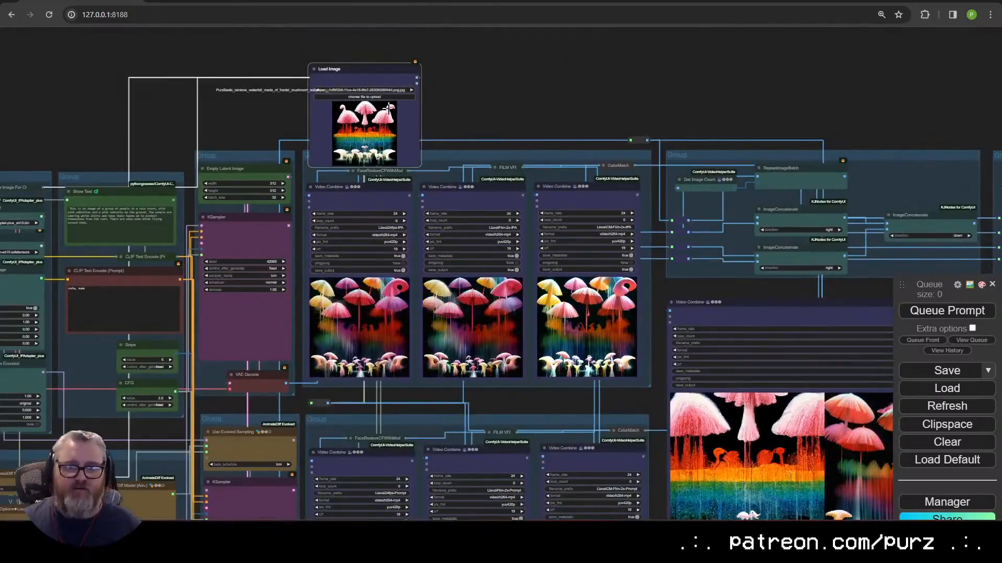
left_click_drag(370, 85, 225, 100)
scroll(226, 109, "up", 9)
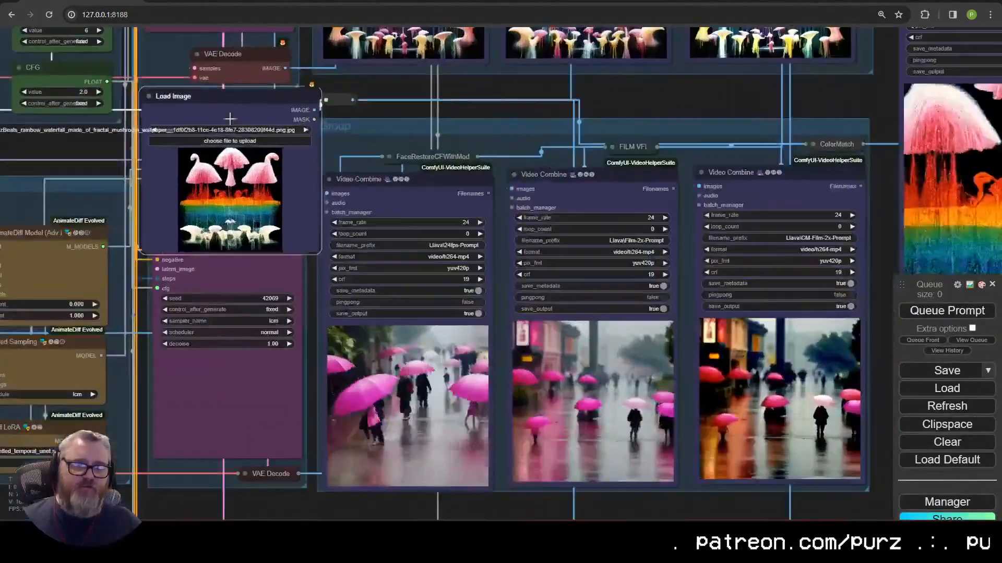
left_click_drag(465, 209, 314, 56)
scroll(333, 94, "down", 3)
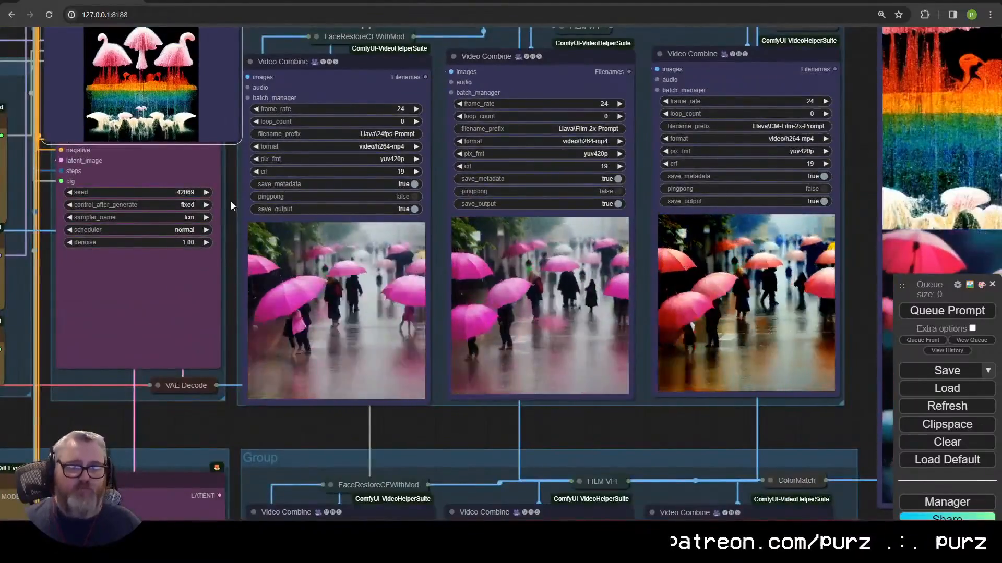
scroll(245, 289, "down", 7)
left_click_drag(202, 198, 200, 408)
Step: Pan across the lower Video Combine previews to the four-image comparison grids
left_click_drag(321, 472, 376, 228)
scroll(321, 202, "up", 9)
scroll(376, 228, "down", 3)
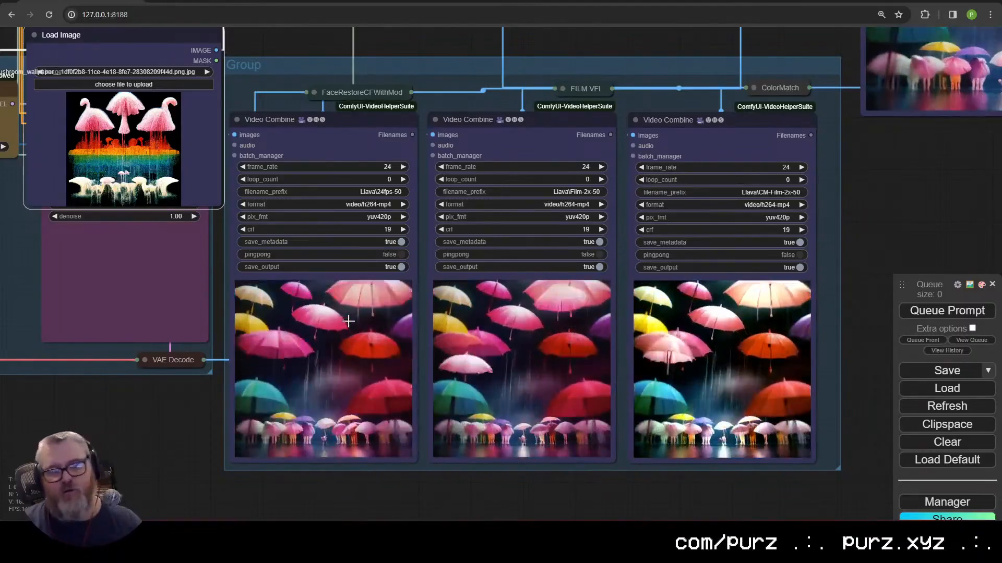
scroll(518, 291, "down", 3)
left_click_drag(871, 252, 311, 549)
scroll(492, 487, "down", 3)
left_click_drag(493, 487, 589, 464)
scroll(590, 464, "up", 3)
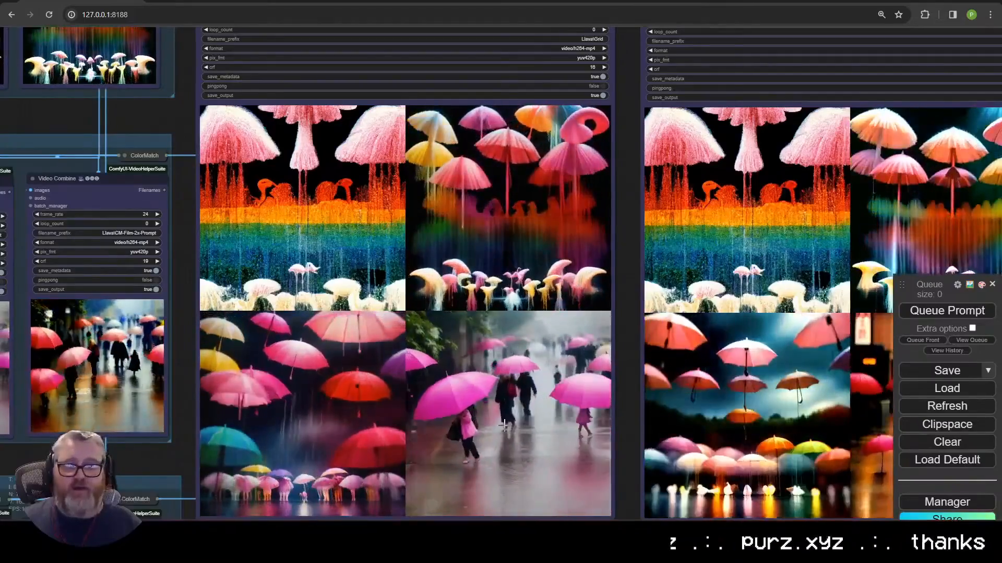
scroll(797, 443, "down", 5)
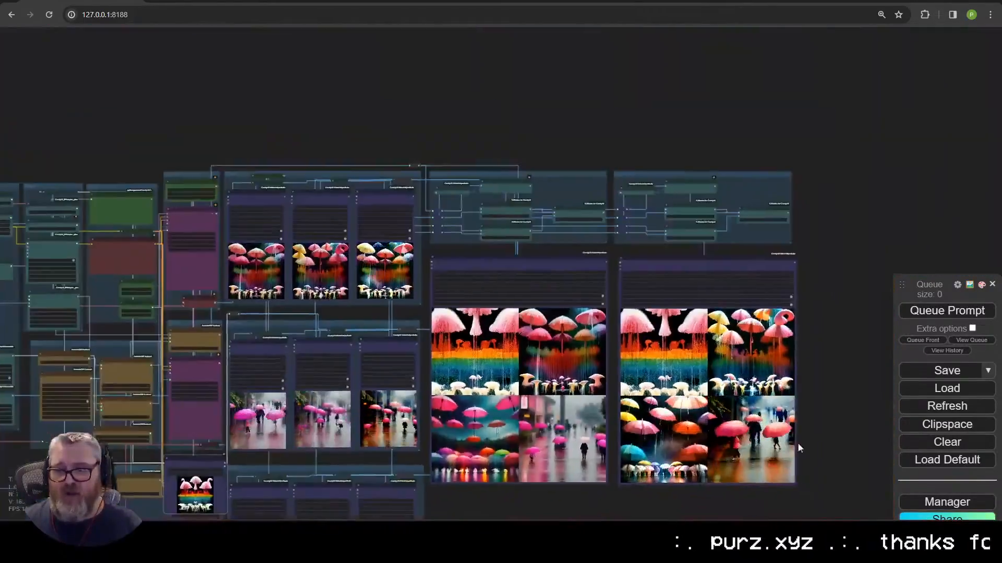
scroll(583, 355, "up", 5)
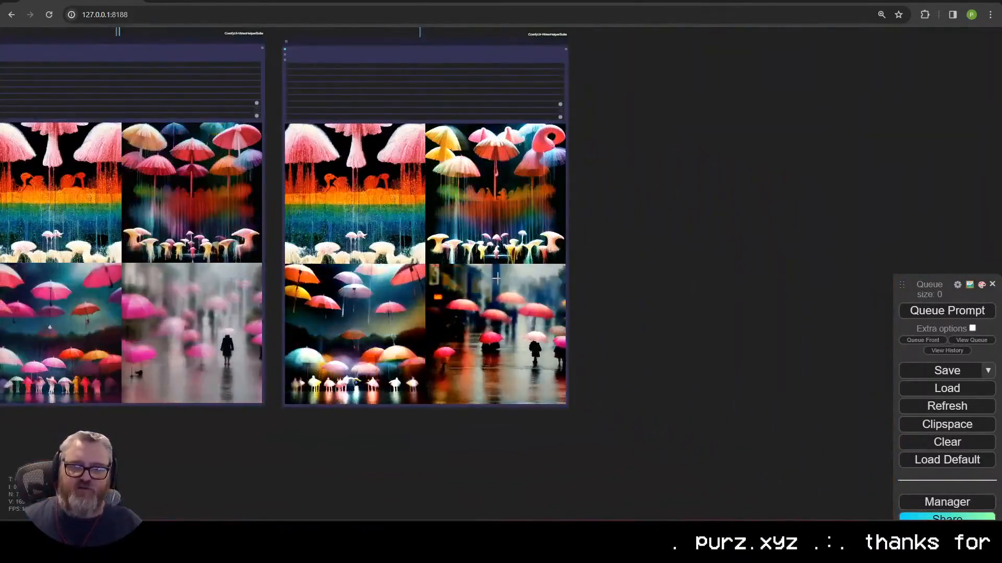
scroll(644, 450, "down", 5)
scroll(652, 441, "up", 5)
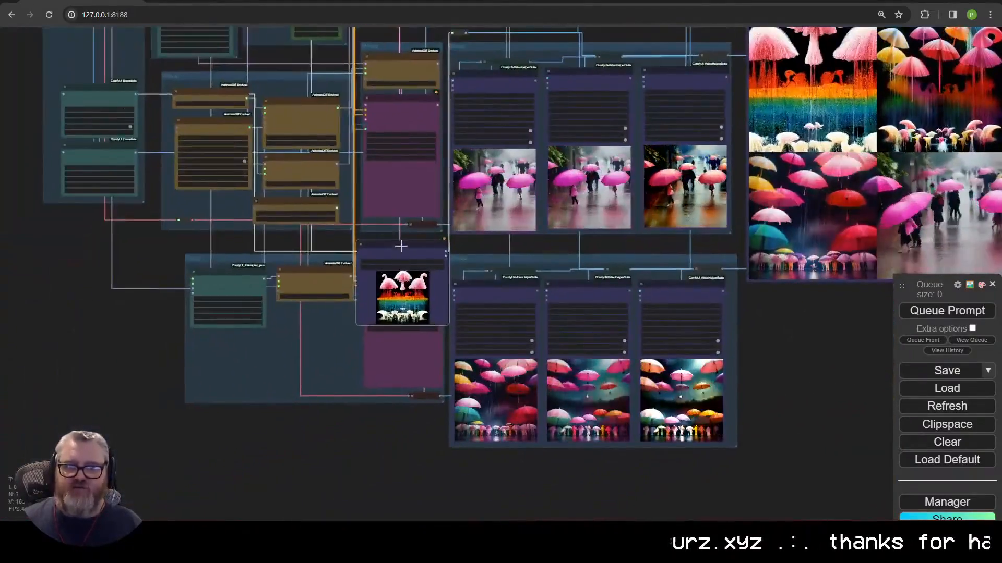
left_click_drag(400, 245, 88, 183)
scroll(88, 183, "down", 3)
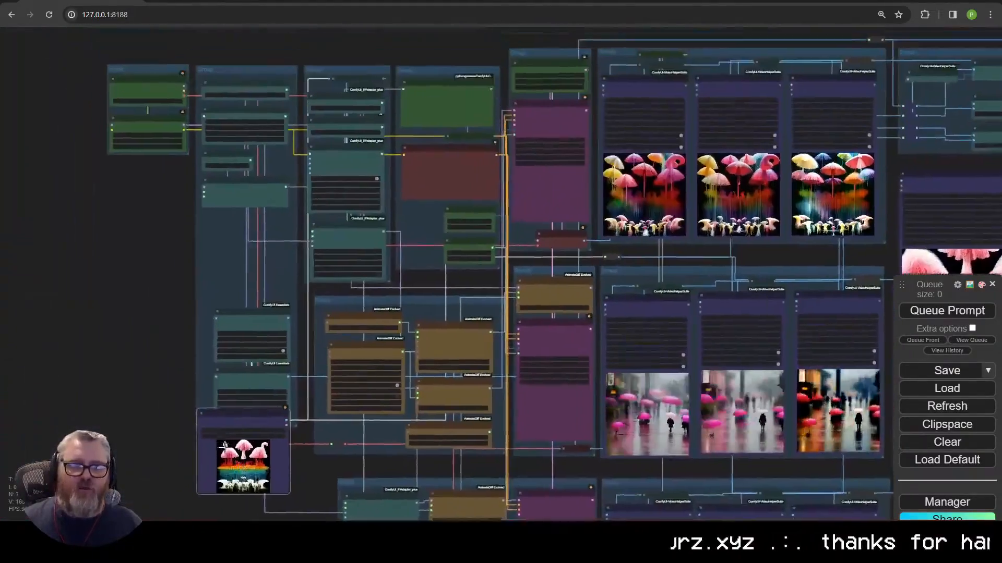
scroll(83, 300, "up", 5)
scroll(104, 292, "down", 4)
scroll(341, 371, "up", 2)
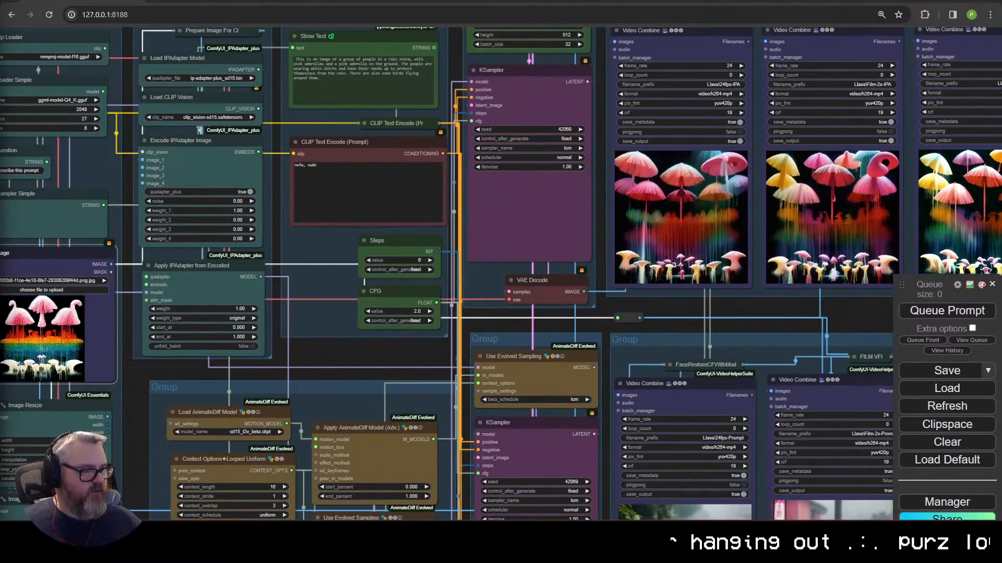
key("alt+Tab")
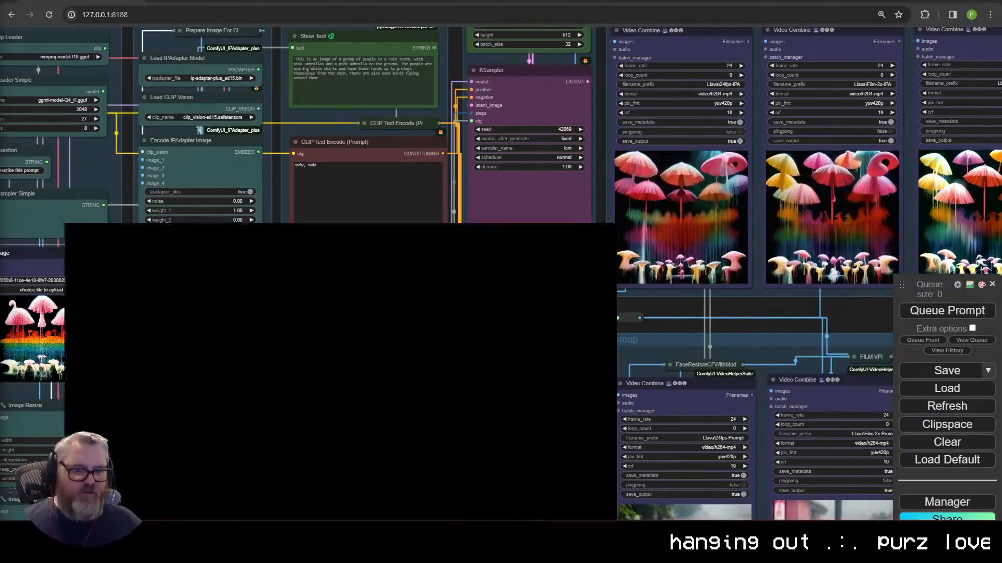
key("alt+Tab")
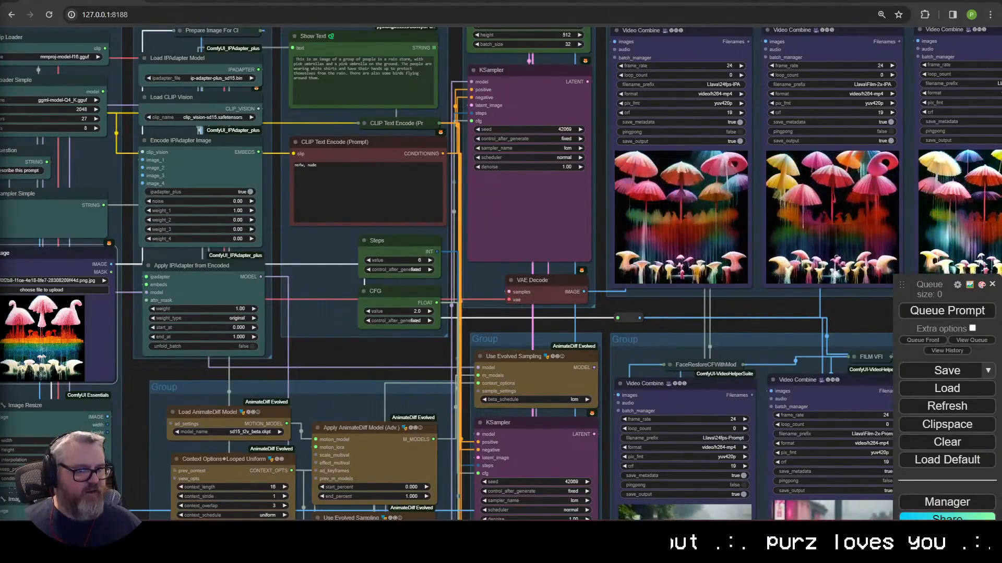
Step: Zoom out and pan across the workflow down to the lower sampling group
scroll(446, 275, "down", 5)
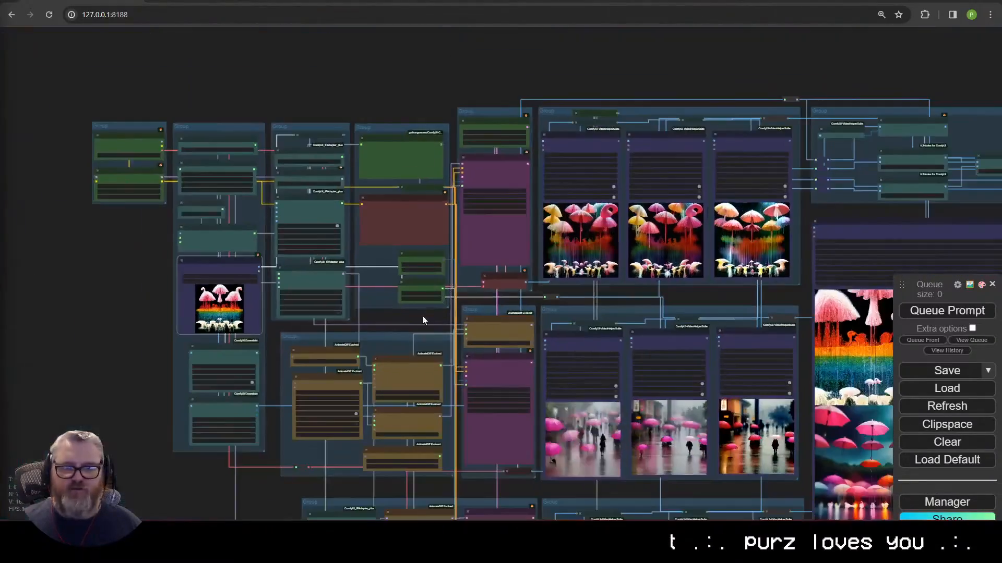
left_click_drag(423, 320, 217, 237)
scroll(217, 236, "down", 3)
left_click_drag(451, 383, 633, 361)
scroll(633, 362, "up", 7)
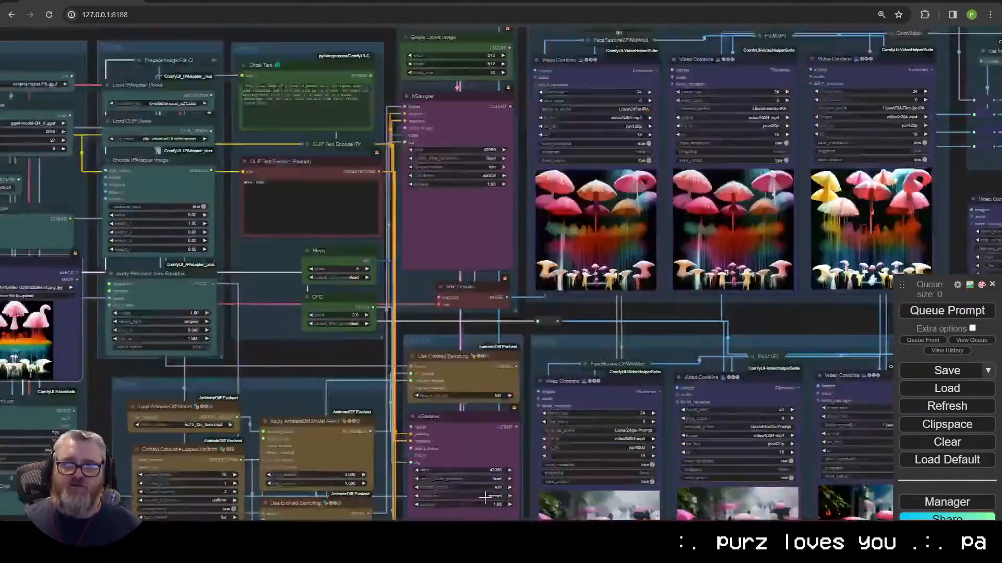
left_click_drag(485, 230, 441, 375)
scroll(544, 331, "down", 4)
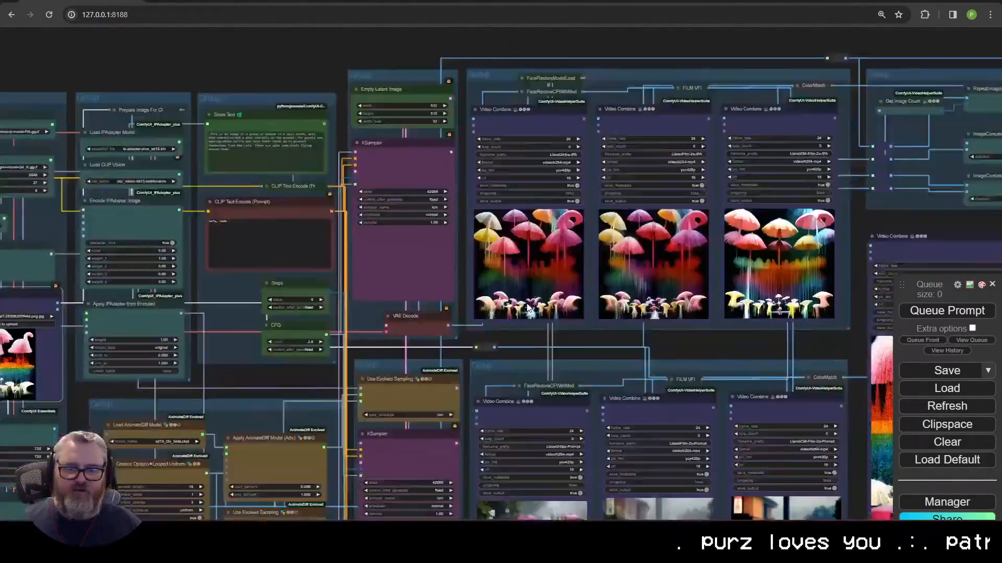
left_click_drag(582, 476, 520, 358)
scroll(503, 251, "down", 3)
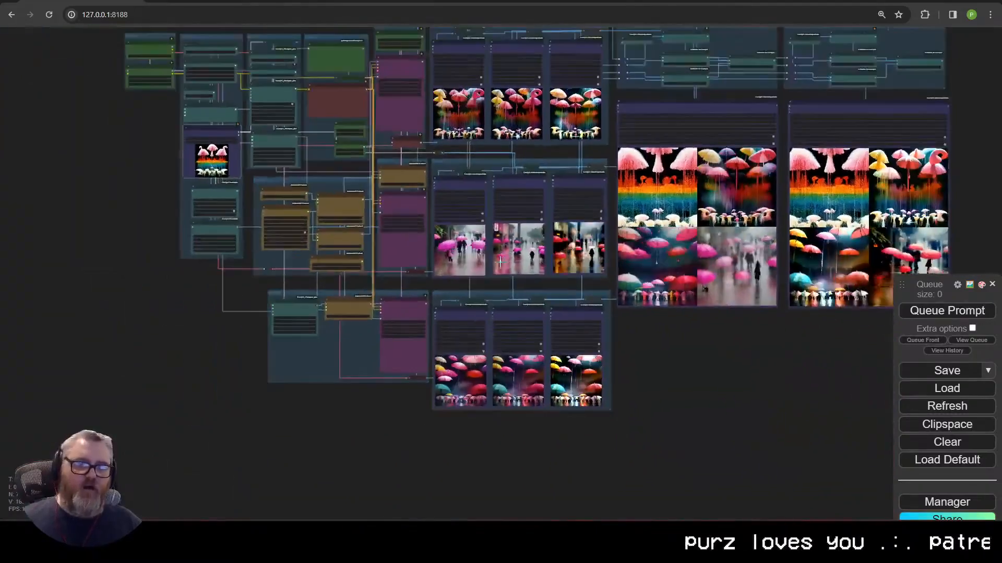
left_click_drag(435, 177, 430, 278)
Step: Open and dismiss the Use Evolved Sampling node's menu, then center the umbrella preview grids
right_click(405, 277)
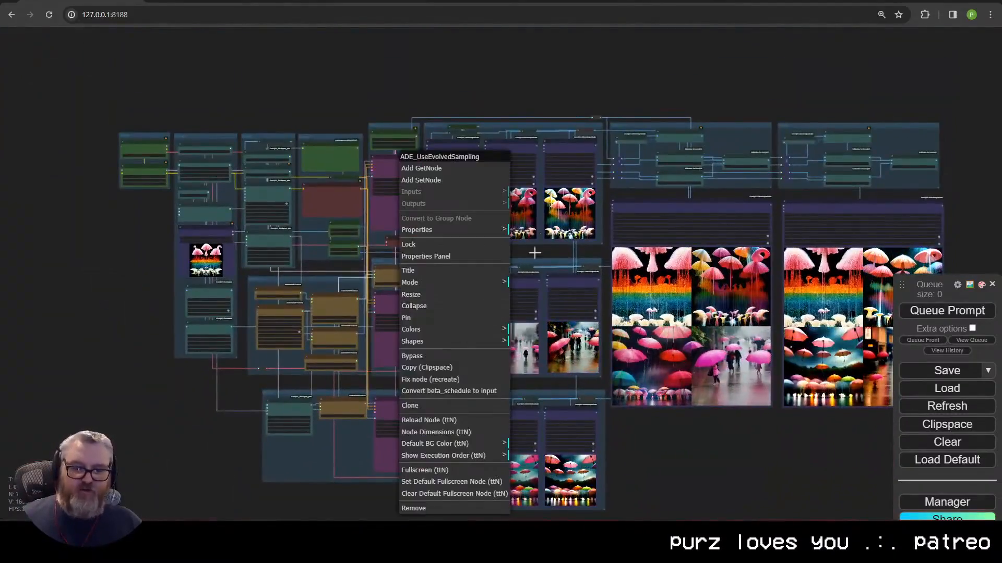
left_click_drag(495, 114, 383, 73)
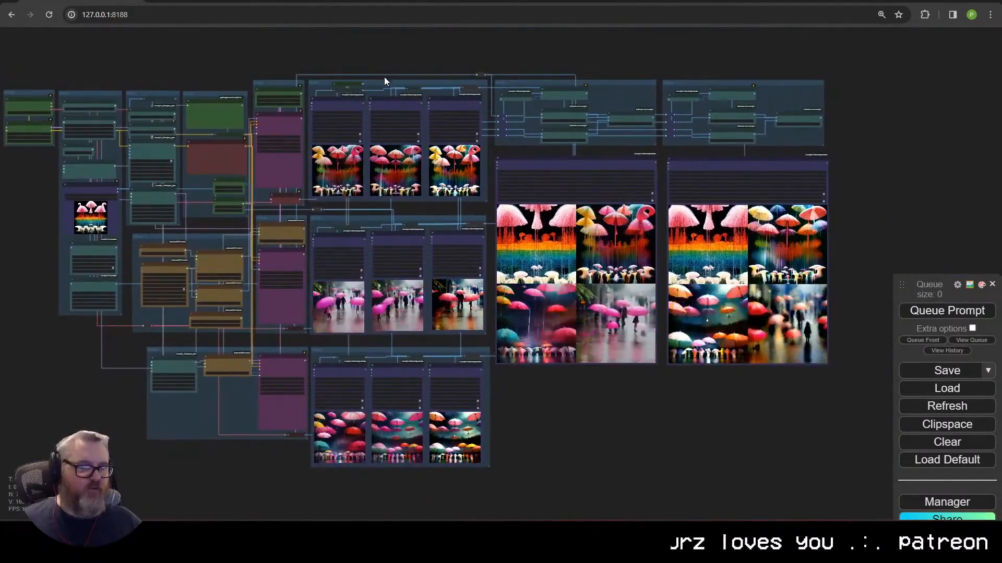
scroll(305, 192, "down", 2)
scroll(331, 227, "up", 3)
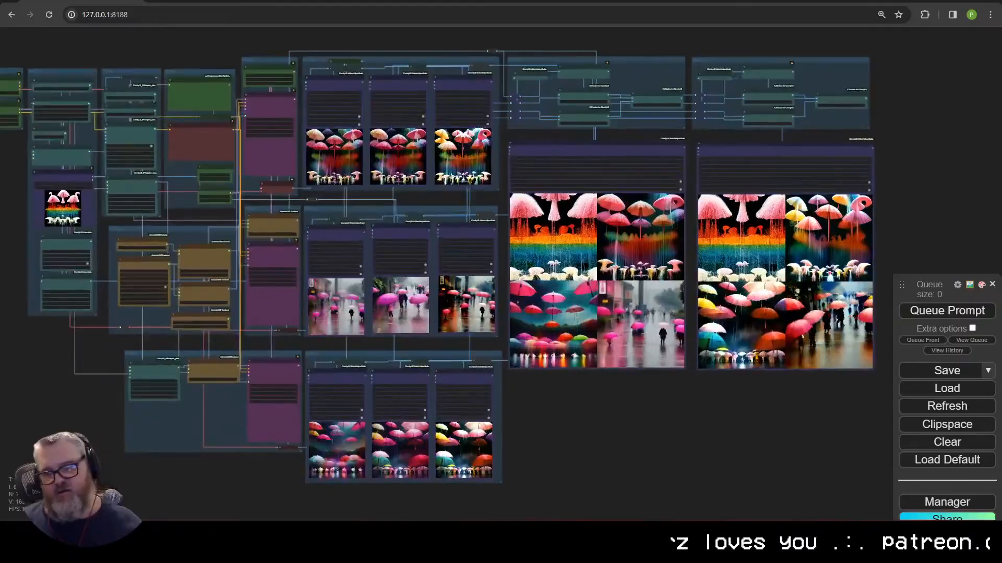
left_click_drag(443, 346, 508, 362)
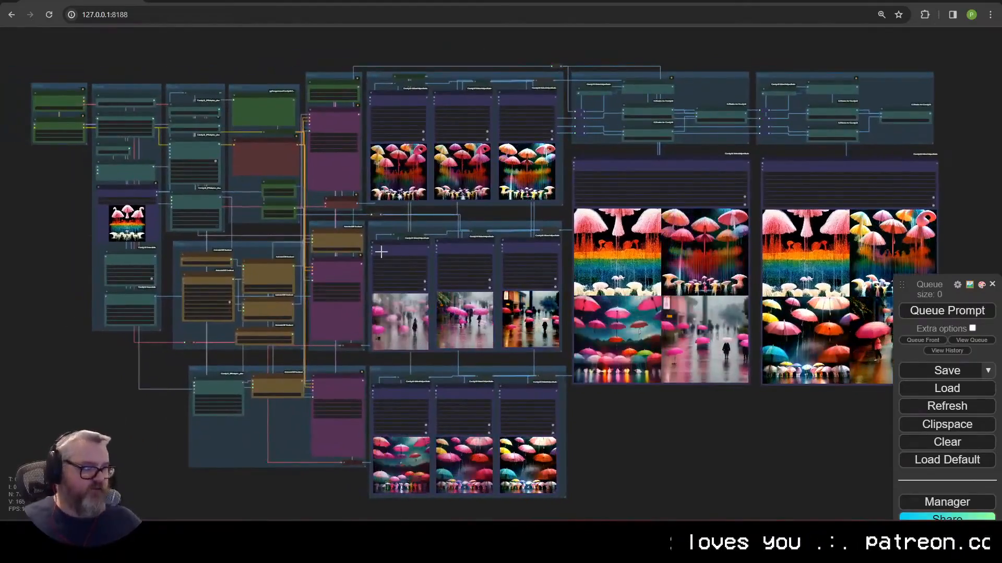
Step: Save the workflow under the name 'comparison grid animated'
key("ctrl+s")
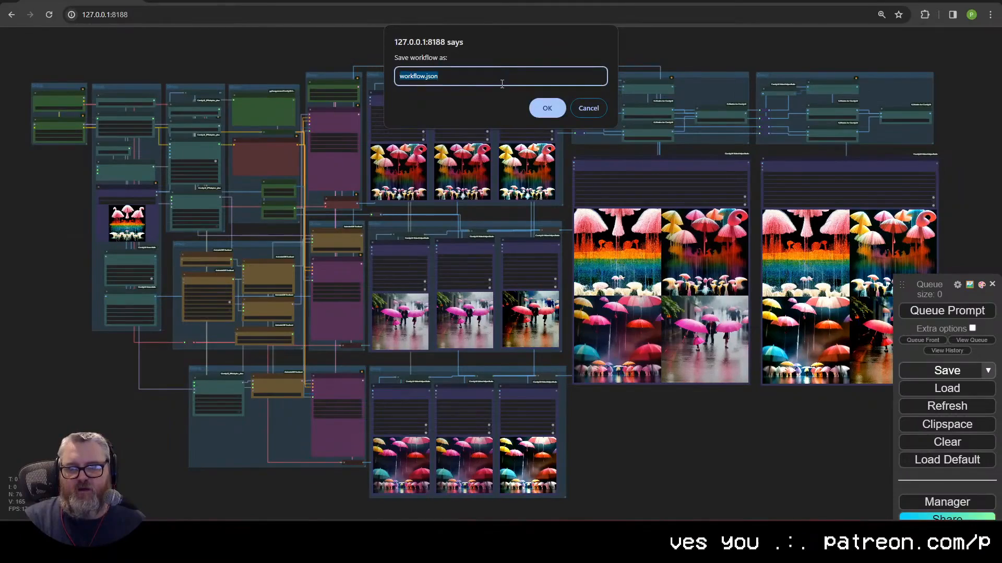
type("comparison gr")
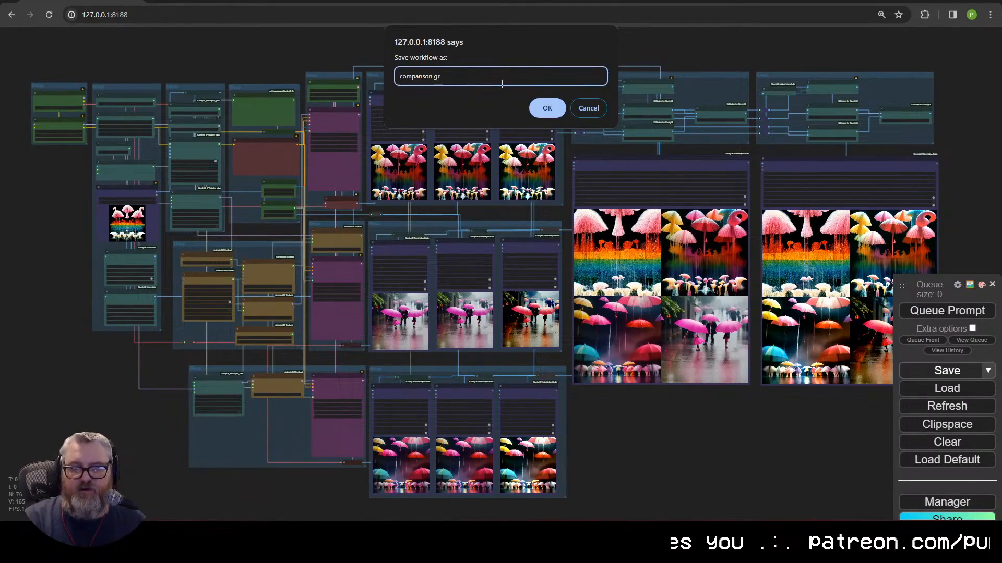
type("id animate")
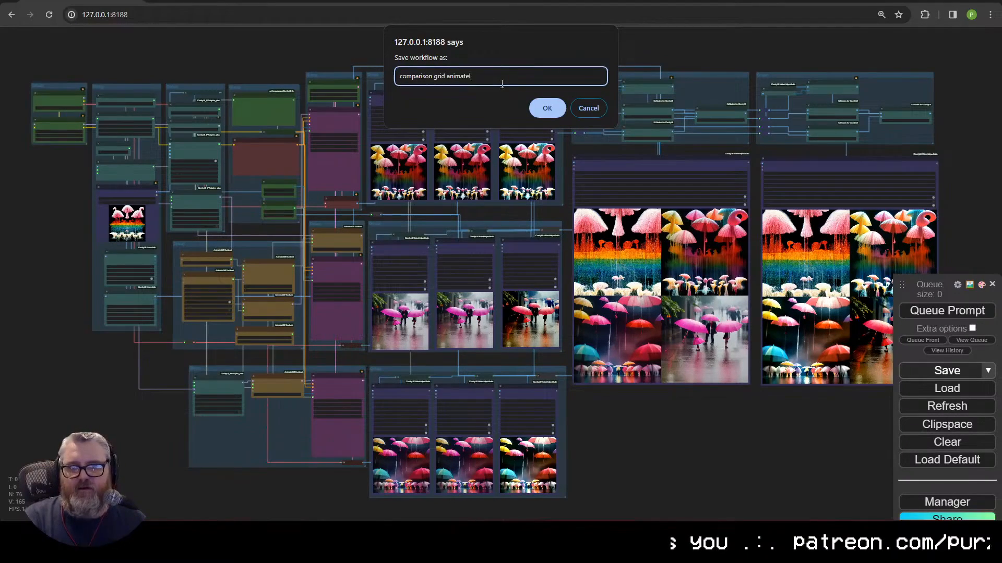
type("d")
key("Return")
Step: Paste a copied string into a scratch browser tab, then close it and return to ComfyUI
left_click(226, 18)
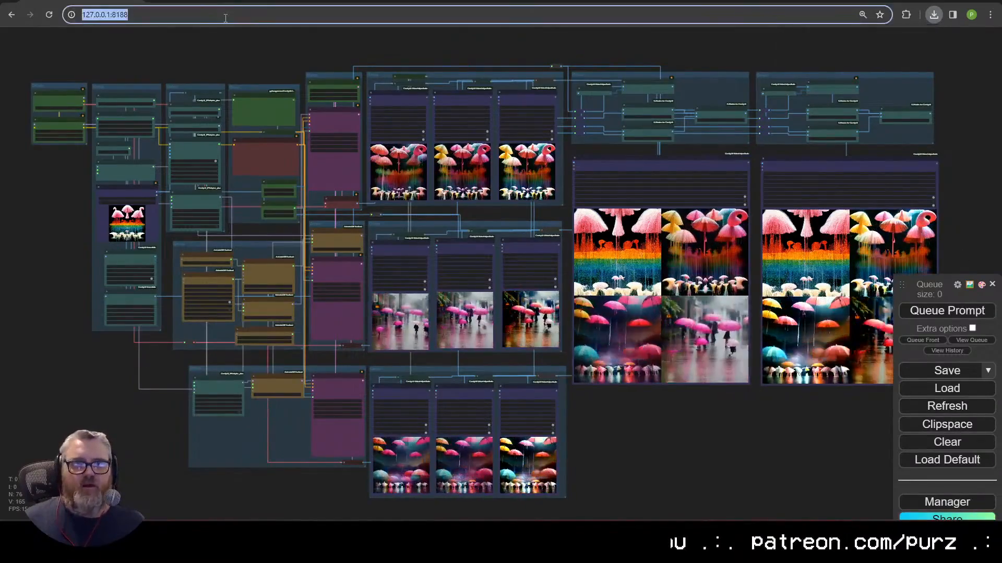
key("ctrl+t")
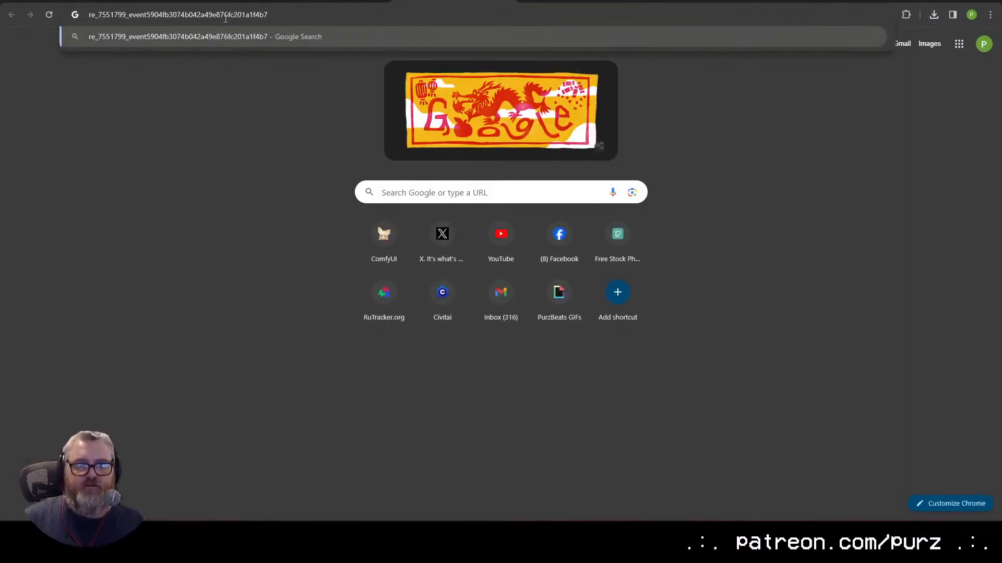
key("ctrl+w")
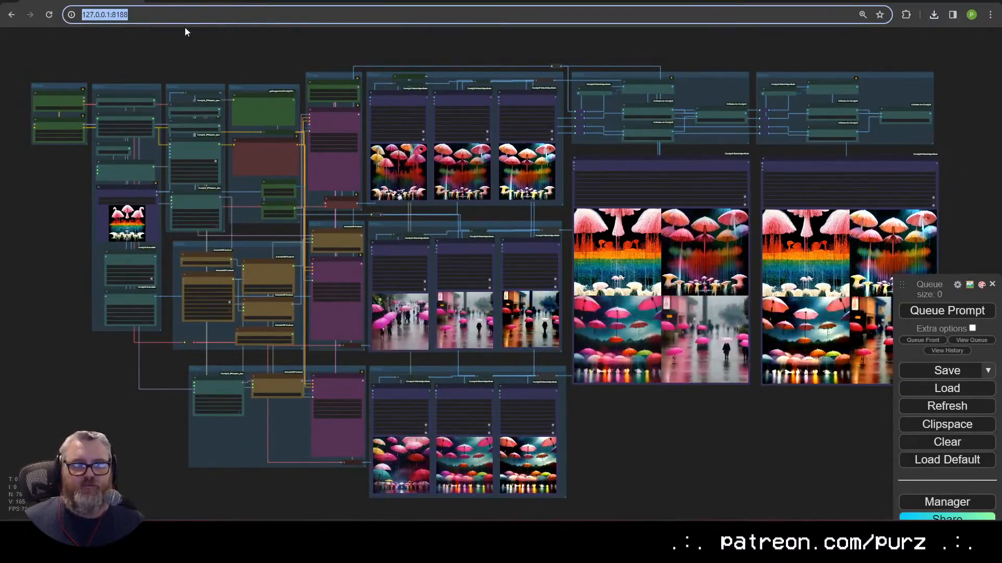
key("Escape")
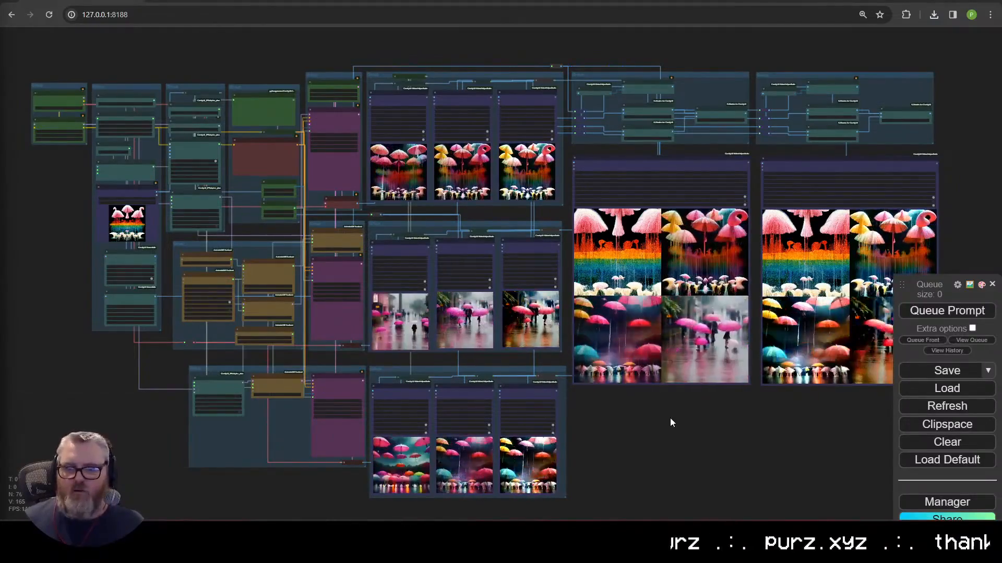
Step: Reload the ComfyUI page from the address bar
left_click_drag(670, 420, 696, 433)
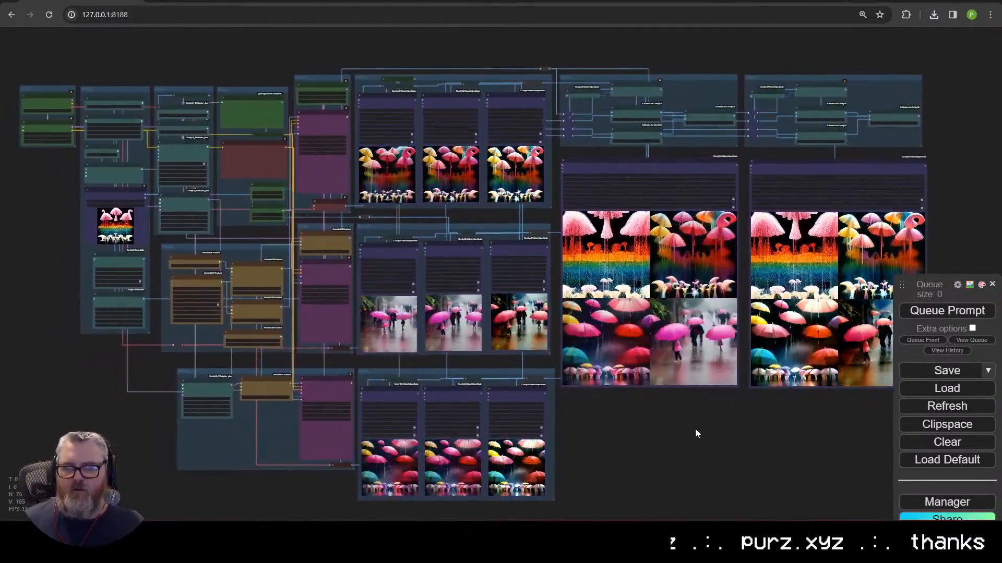
left_click(167, 16)
key("Return")
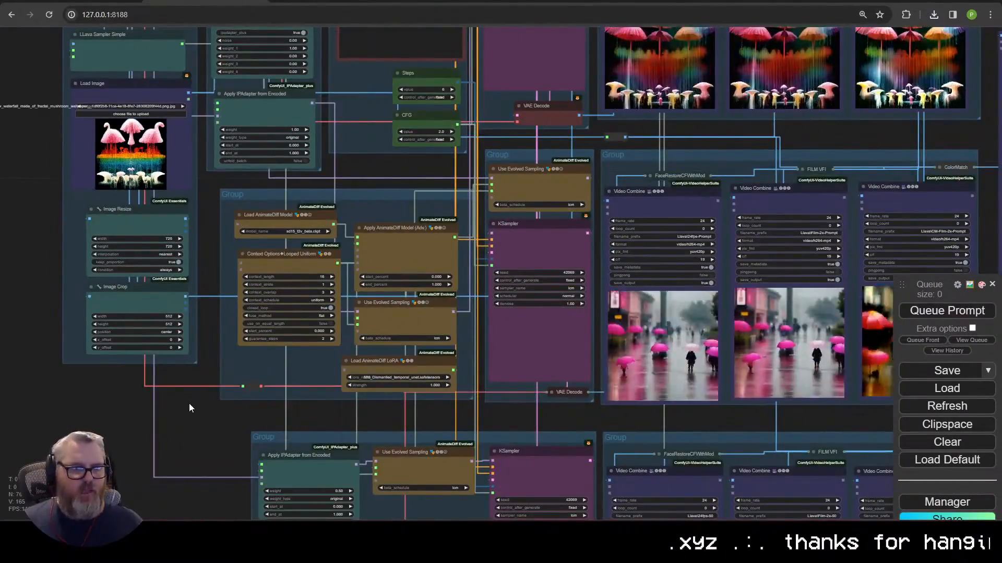
Step: Pan the reloaded workflow, then Clear all nodes to leave an empty canvas
left_click_drag(189, 403, 90, 376)
scroll(337, 414, "down", 2)
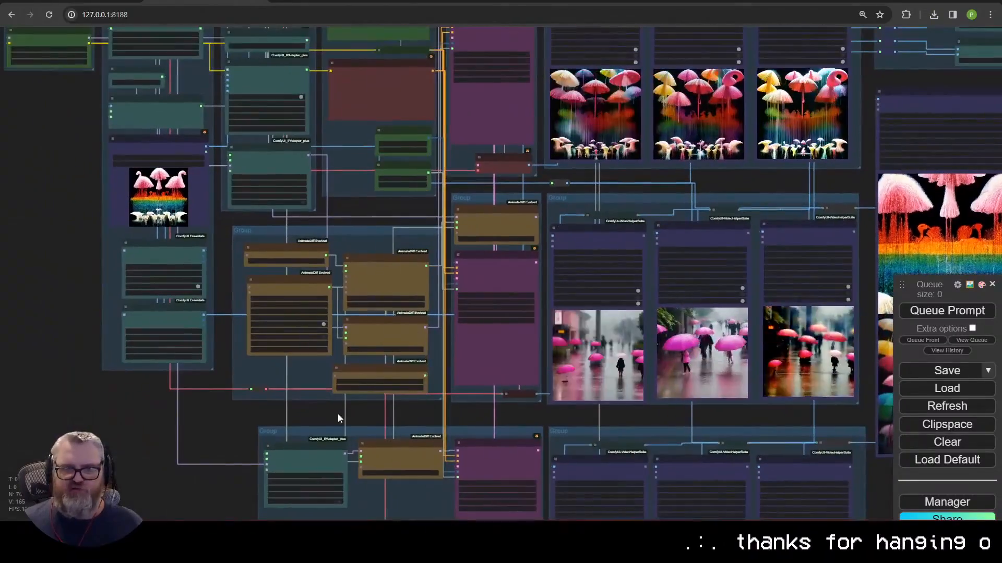
left_click(148, 14)
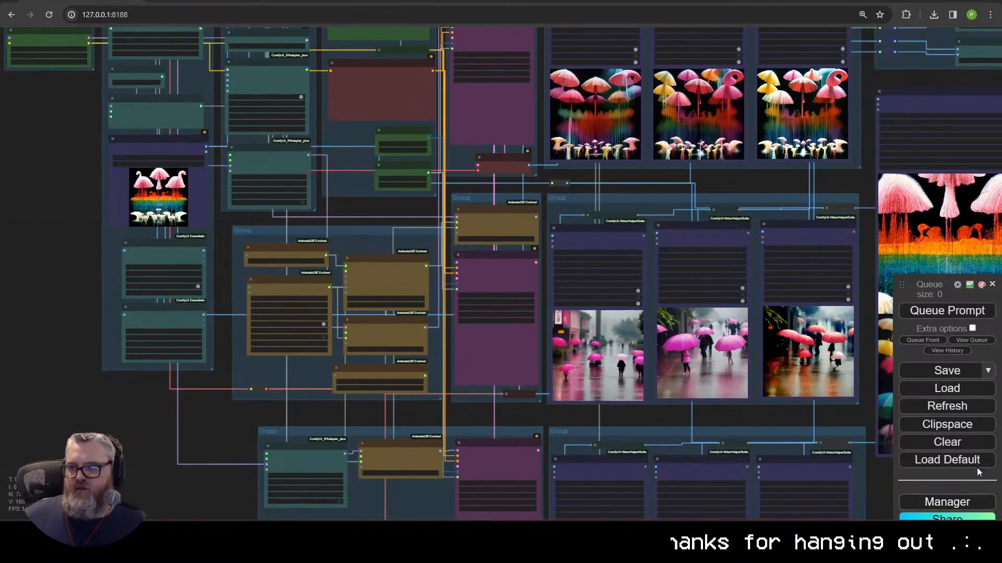
left_click(947, 442)
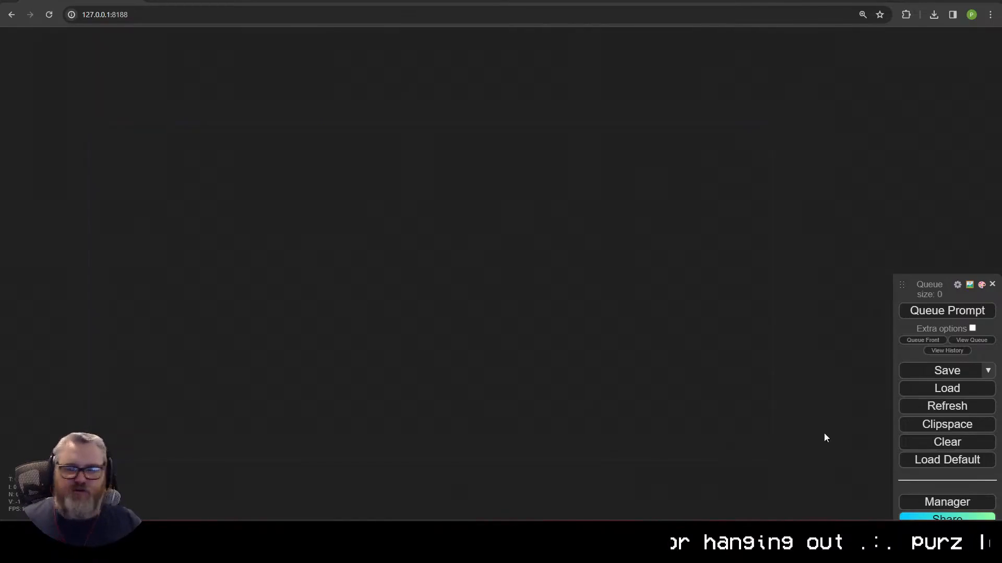
Step: In ComfyUI Manager, open Install Custom Nodes and search the catalogue for 'vlm'
left_click(939, 500)
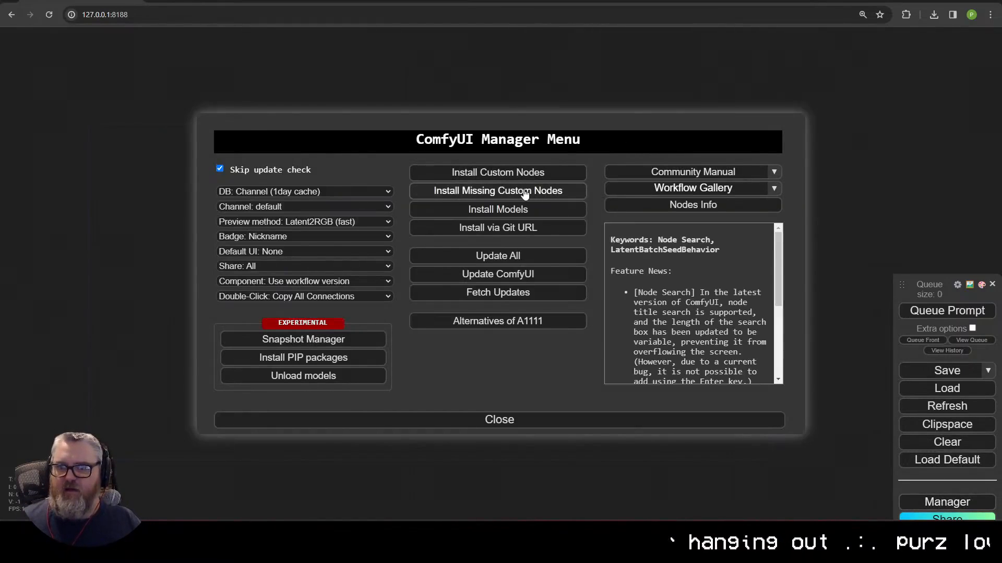
left_click(519, 190)
key("Escape")
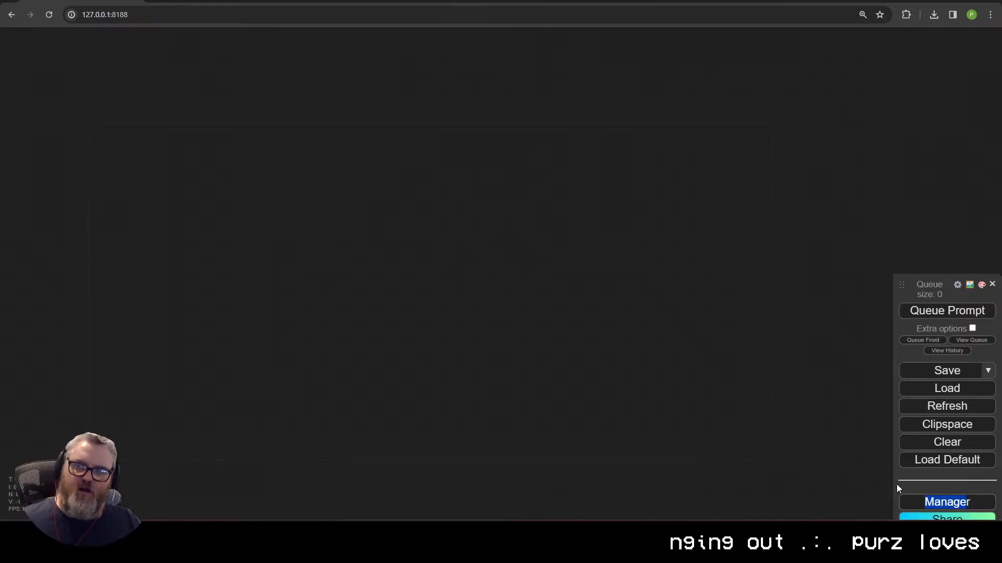
double_click(924, 507)
left_click(924, 508)
left_click(477, 171)
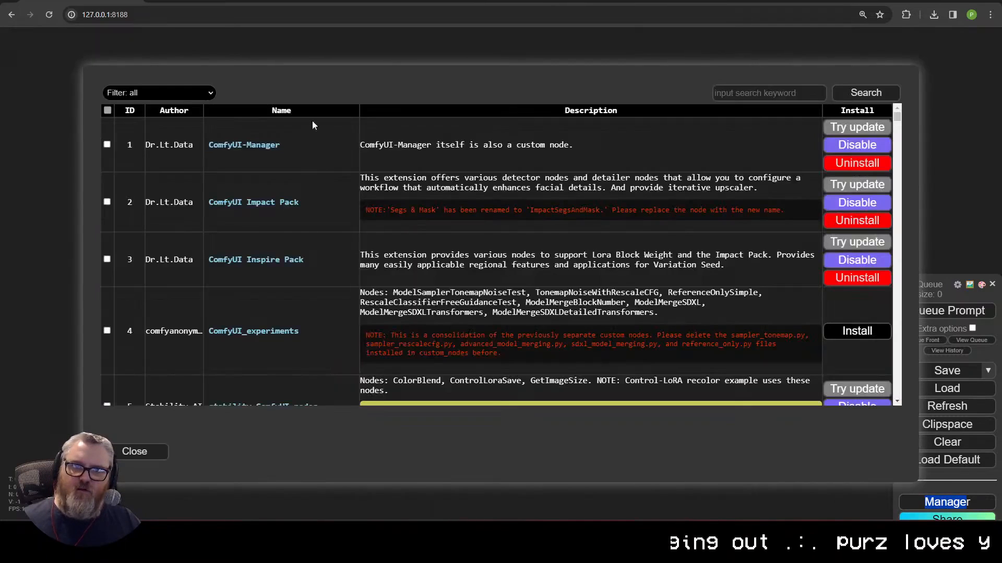
left_click(739, 96)
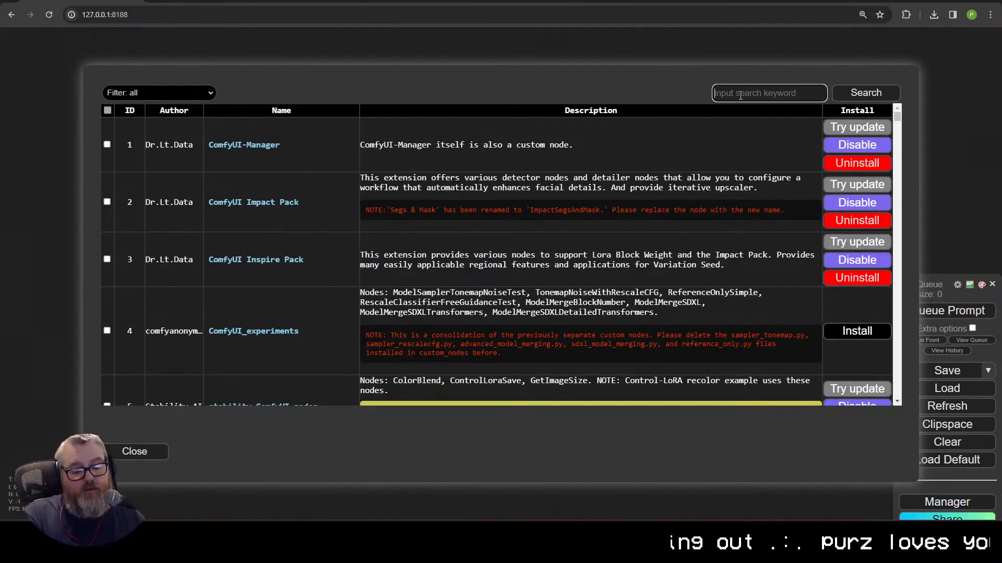
type("vlm")
key("Return")
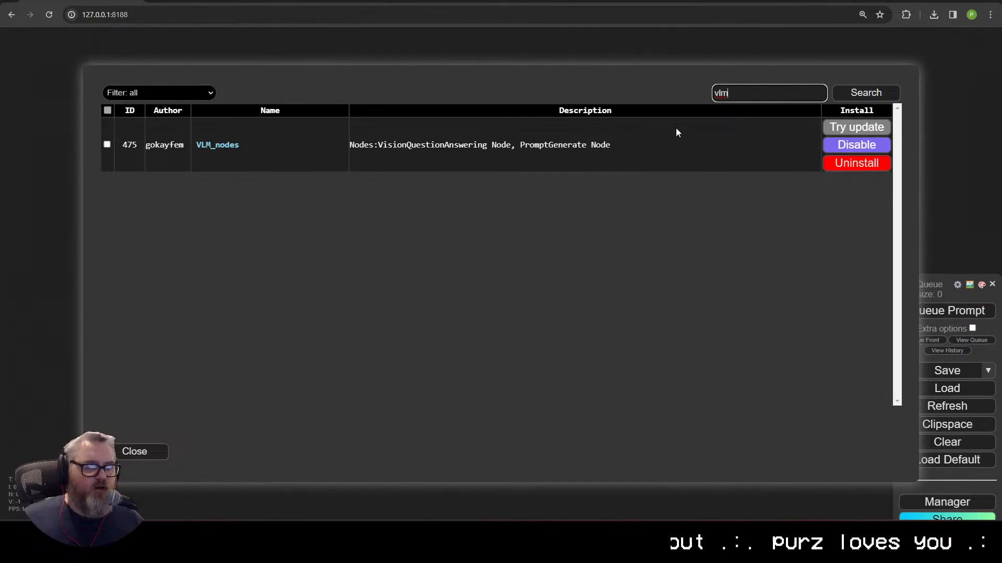
Step: Reopen the catalogue and open the VLM_nodes project page on GitHub
left_click(161, 459)
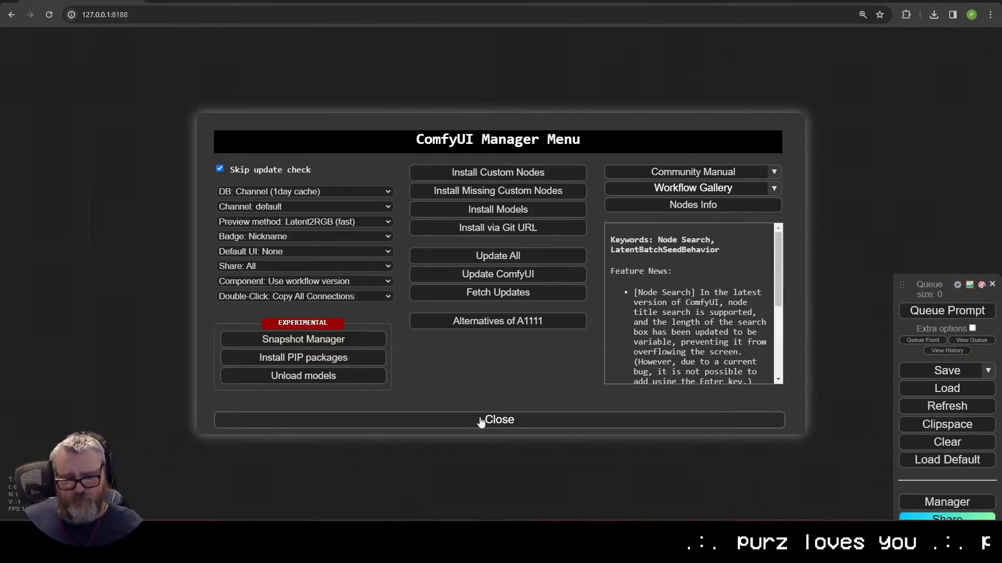
left_click(535, 173)
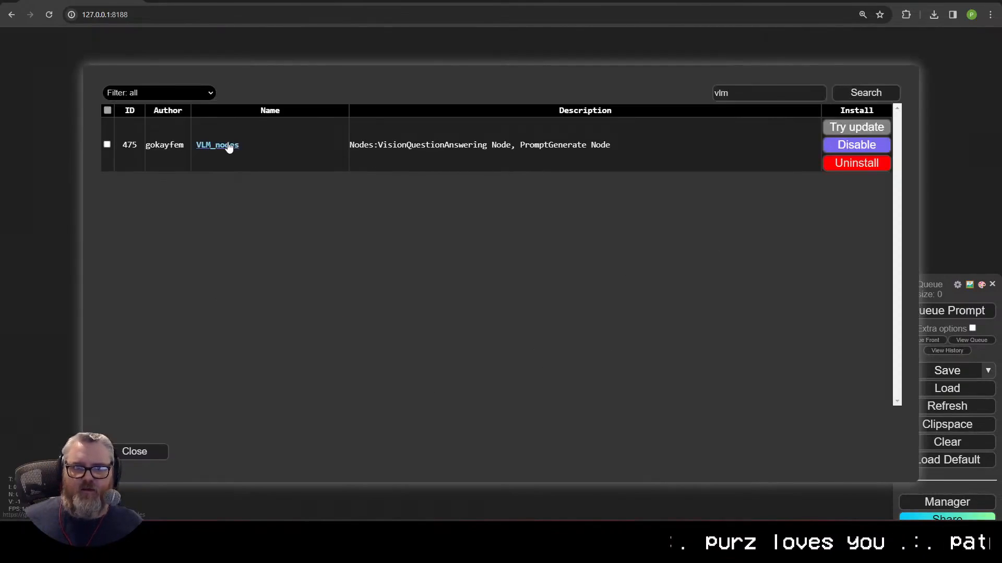
left_click(225, 148)
key("ctrl+w")
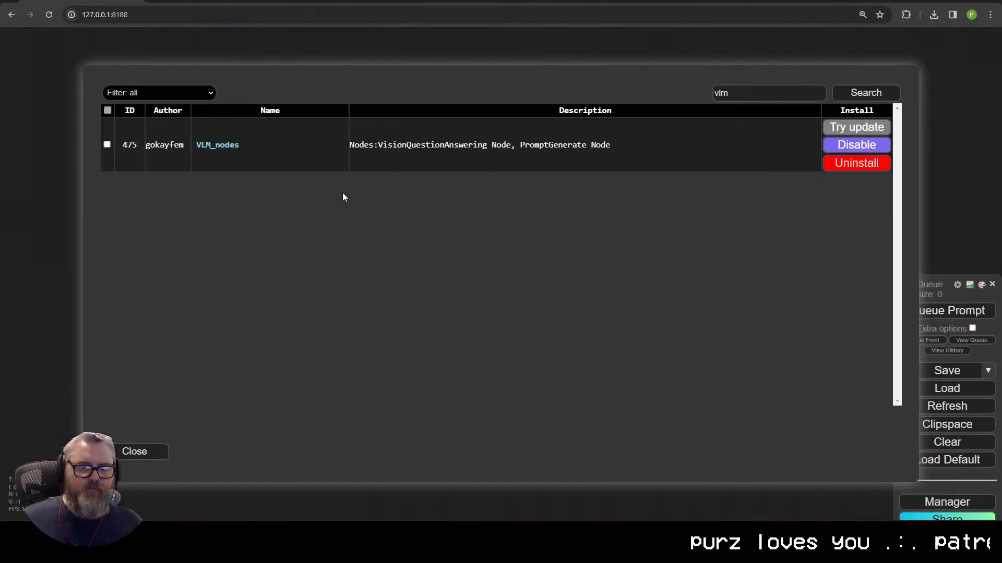
left_click(232, 148)
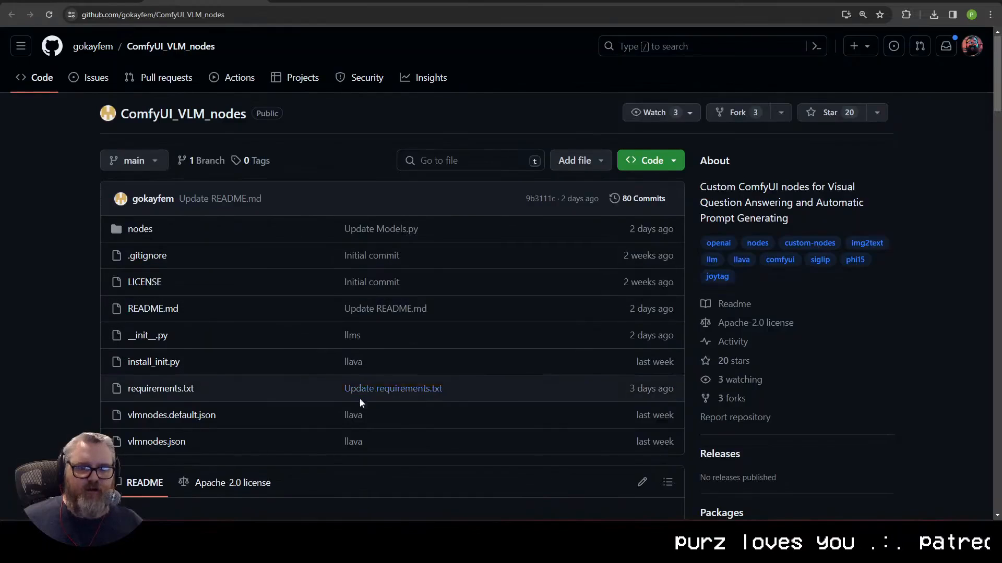
Step: Scroll the VLM nodes README and follow its LLaVa 1.6 Mistral 7B link to Hugging Face
scroll(357, 412, "down", 10)
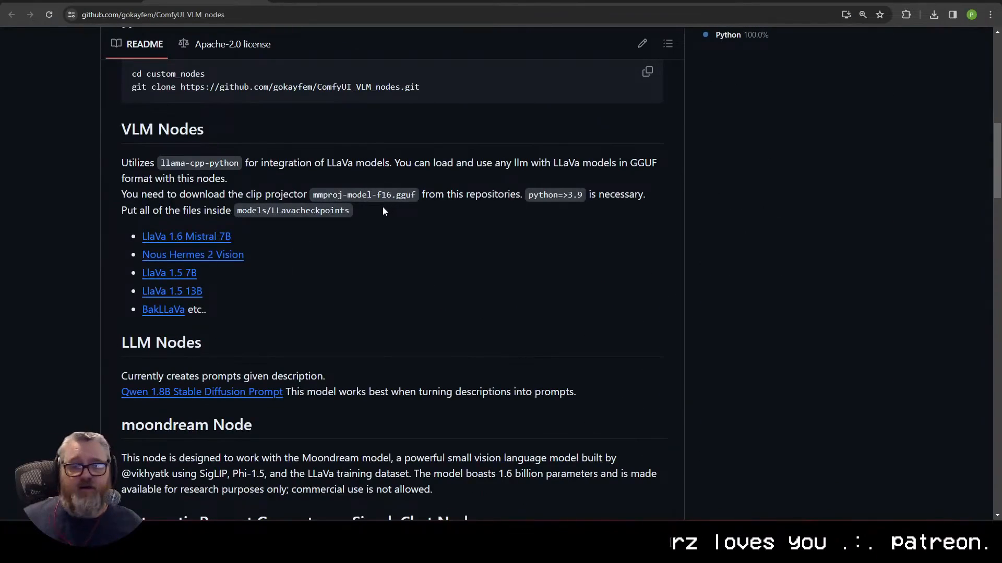
scroll(383, 208, "down", 1)
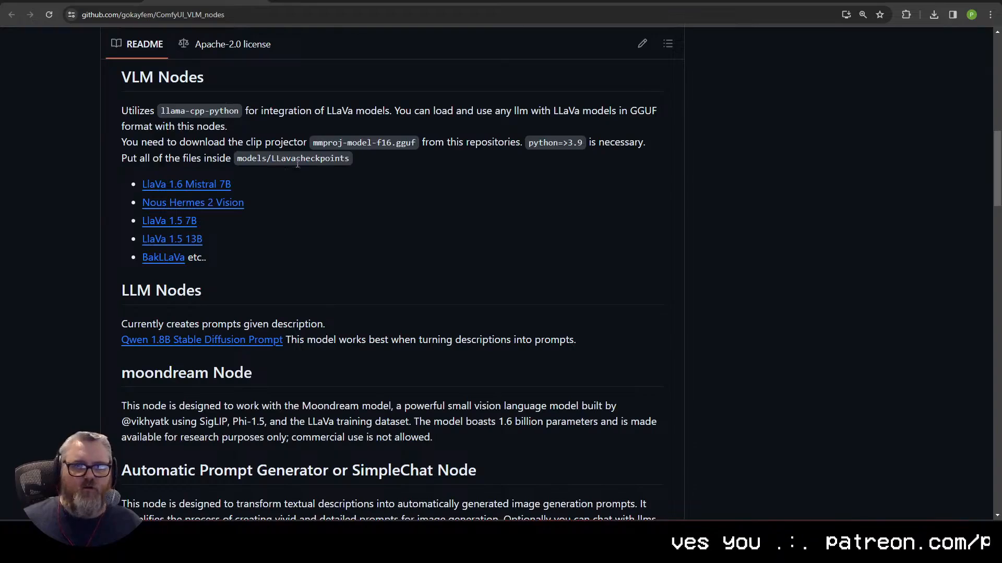
left_click(203, 188)
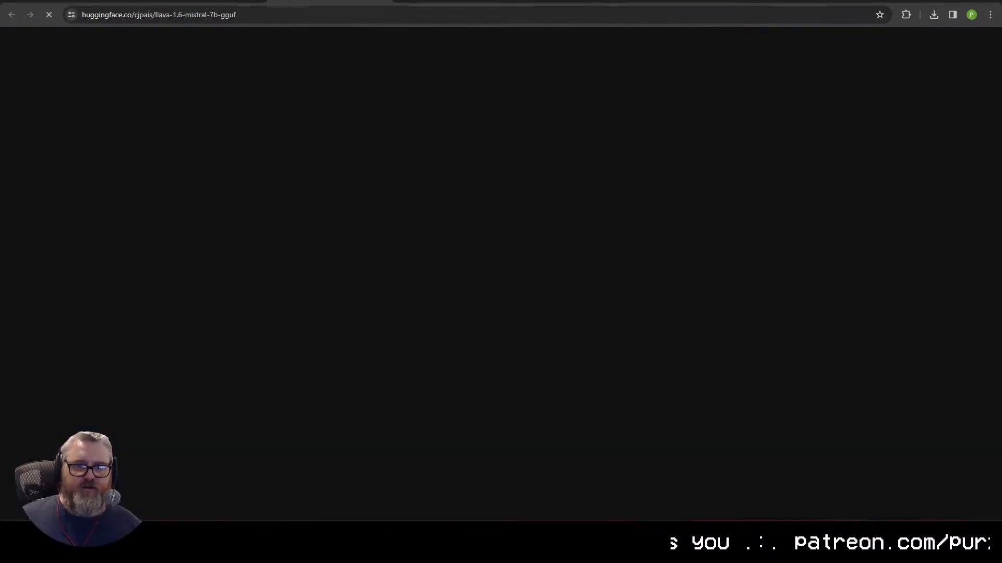
Step: Browse the llava-1.6-mistral-7b-gguf quant files, close ComfyUI's Manager windows, and open a new tab
scroll(298, 267, "down", 2)
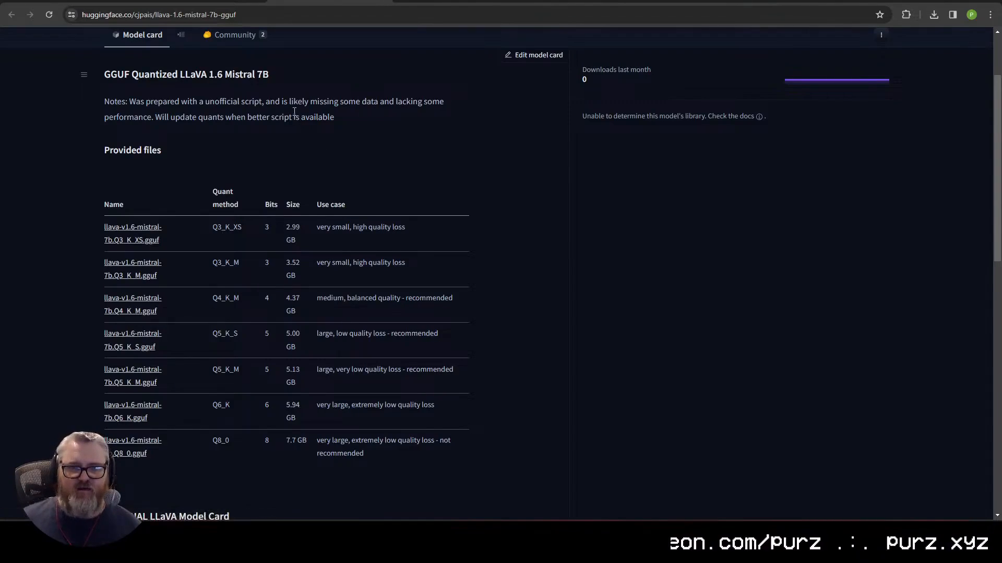
left_click(82, 1)
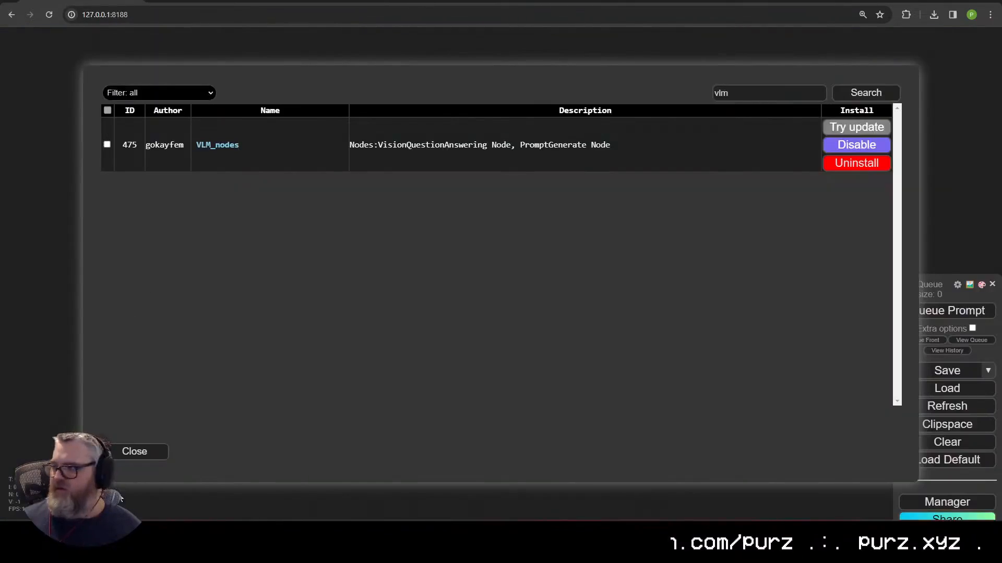
left_click(134, 452)
left_click(336, 427)
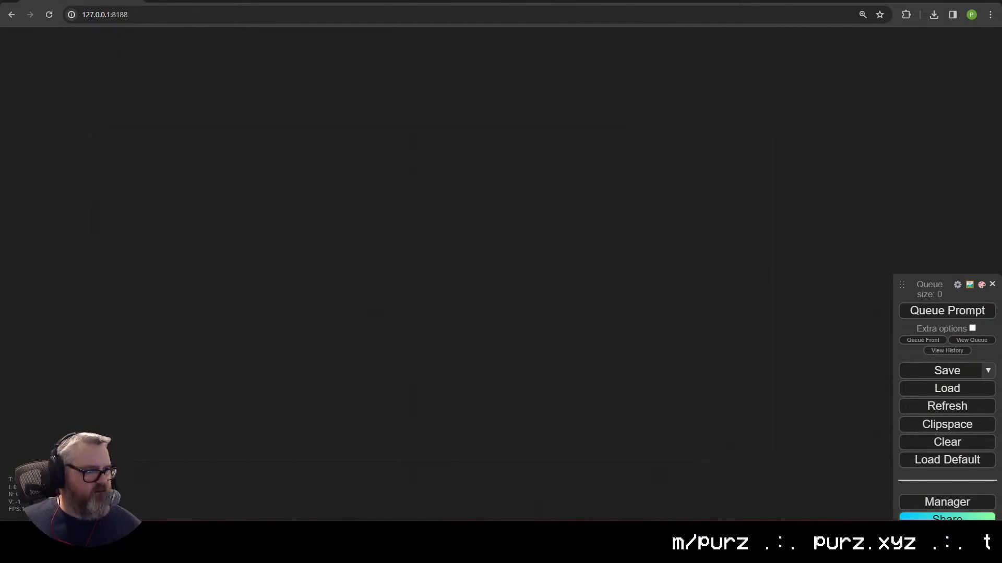
key("ctrl+t")
Step: Search for 'ggml-model-q4_k.gguf' and open its Nous-Capybara-7B-V1-GGUF file page on Hugging Face
type("ggml-model-")
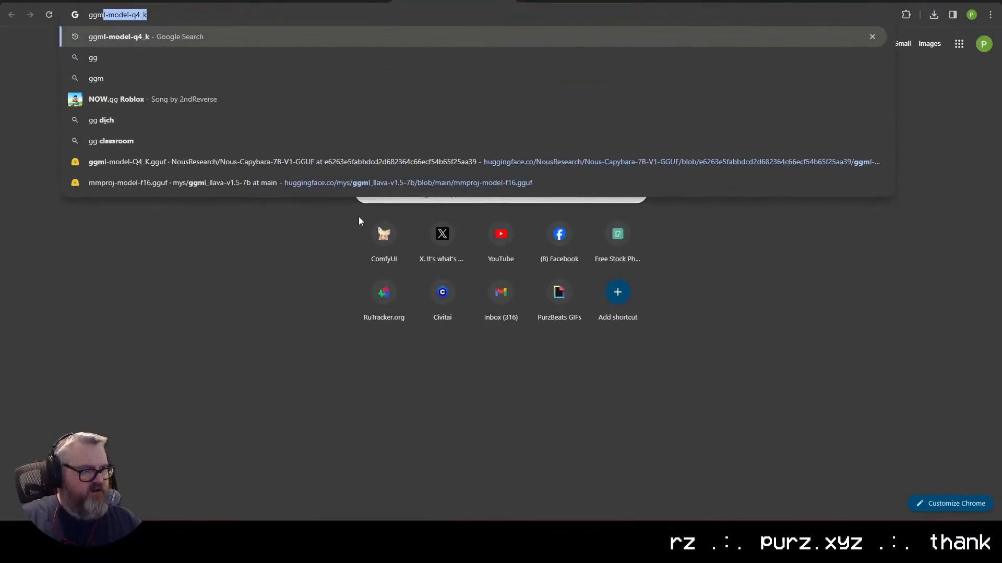
type("q4_k")
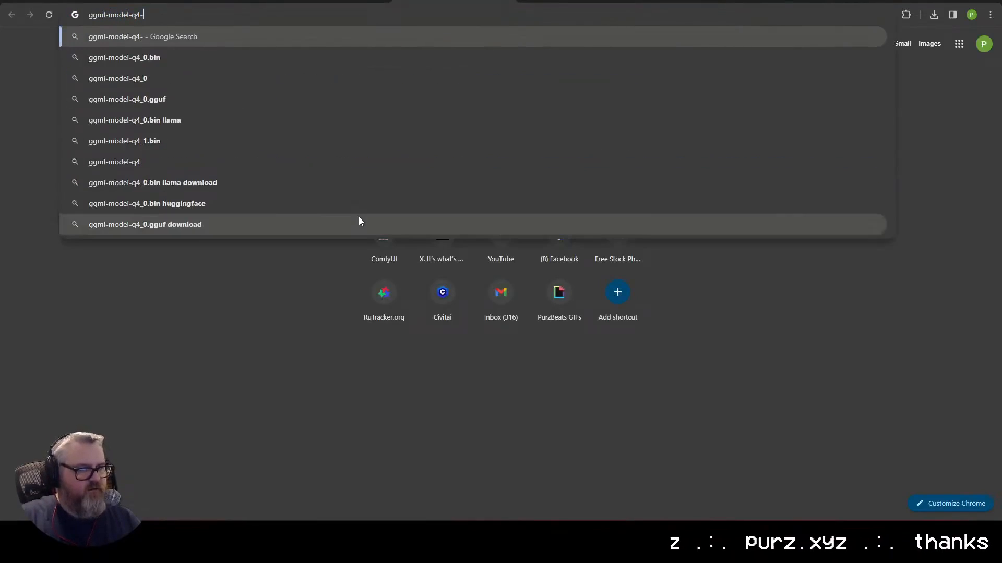
key("Return")
left_click(243, 54)
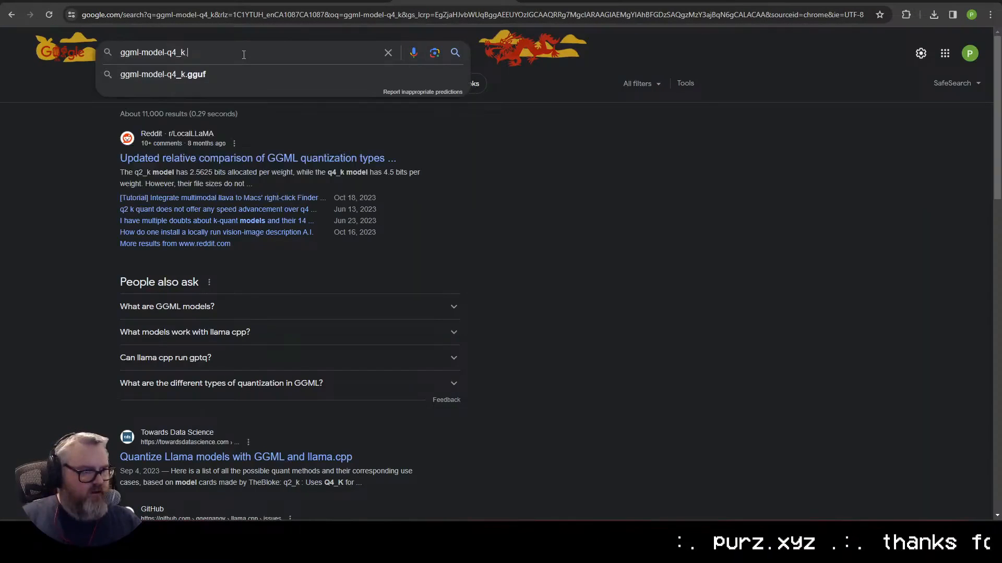
type(".gguf")
key("Return")
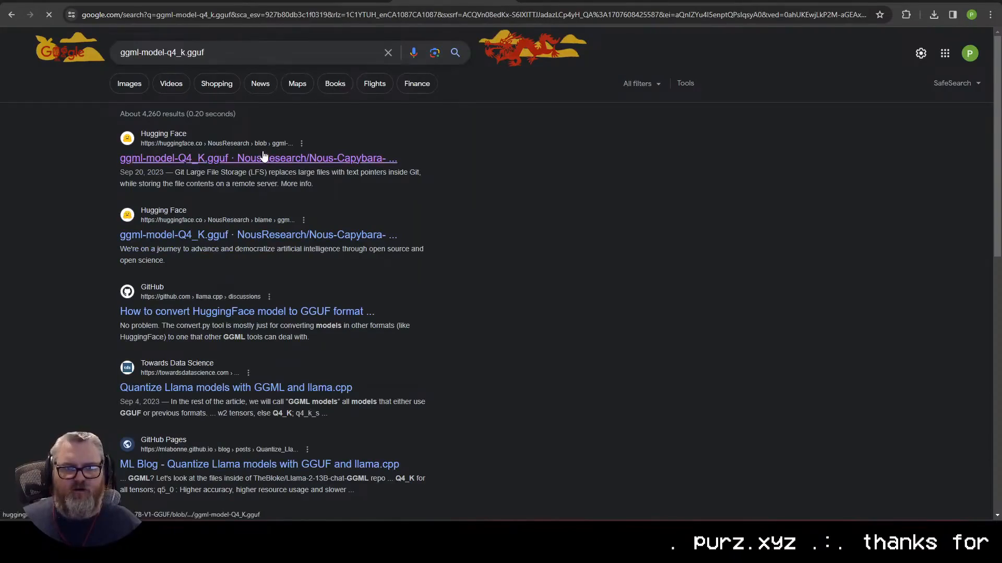
left_click(263, 157)
Step: Copy the file page's URL and switch back to the llava-1.6-mistral-7b-gguf card
key("ctrl+l")
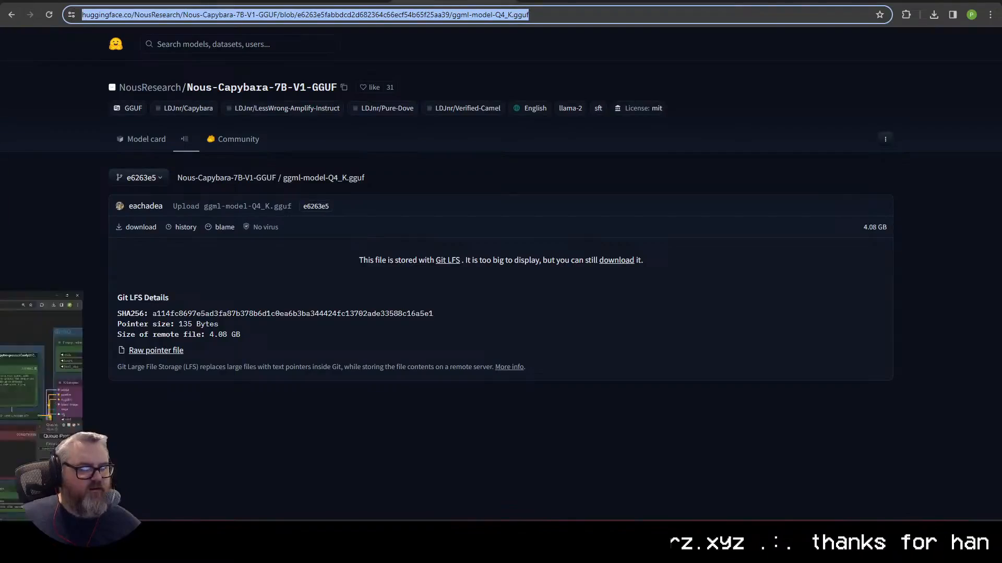
key("ctrl+c")
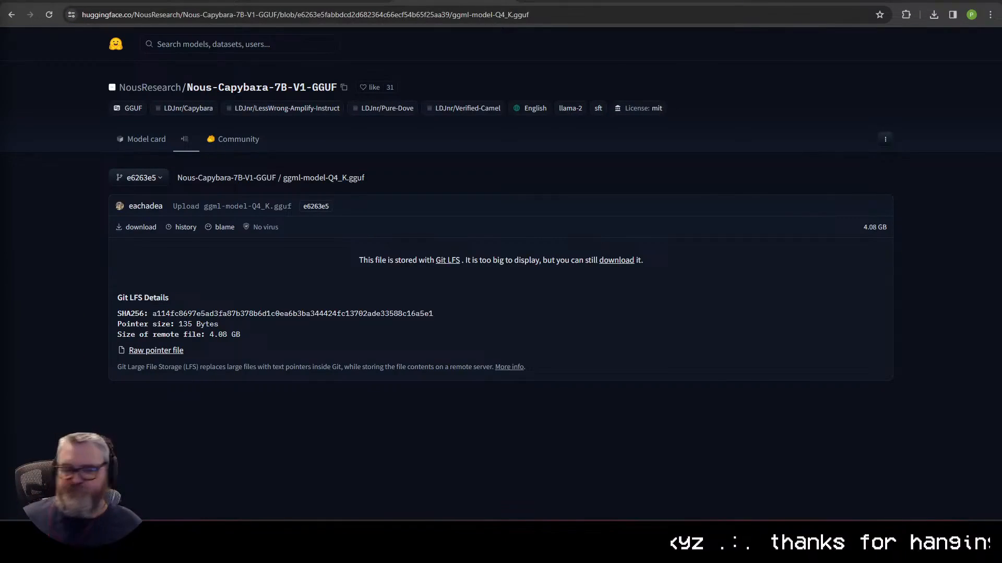
key("ctrl+Tab")
key("ctrl+Tab")
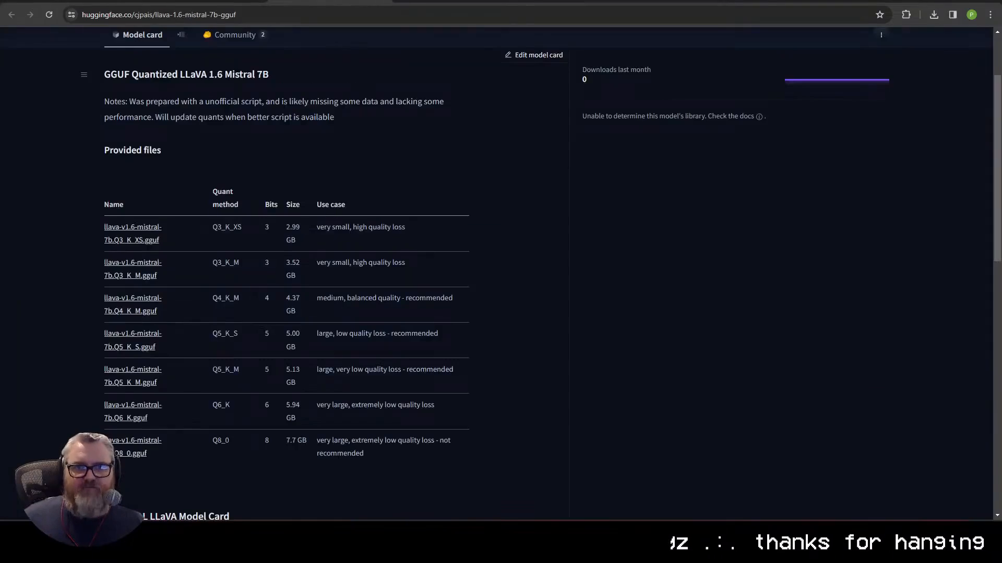
Step: Search the web for mmproj-model-f16.gguf in a new browser tab
scroll(358, 215, "down", 8)
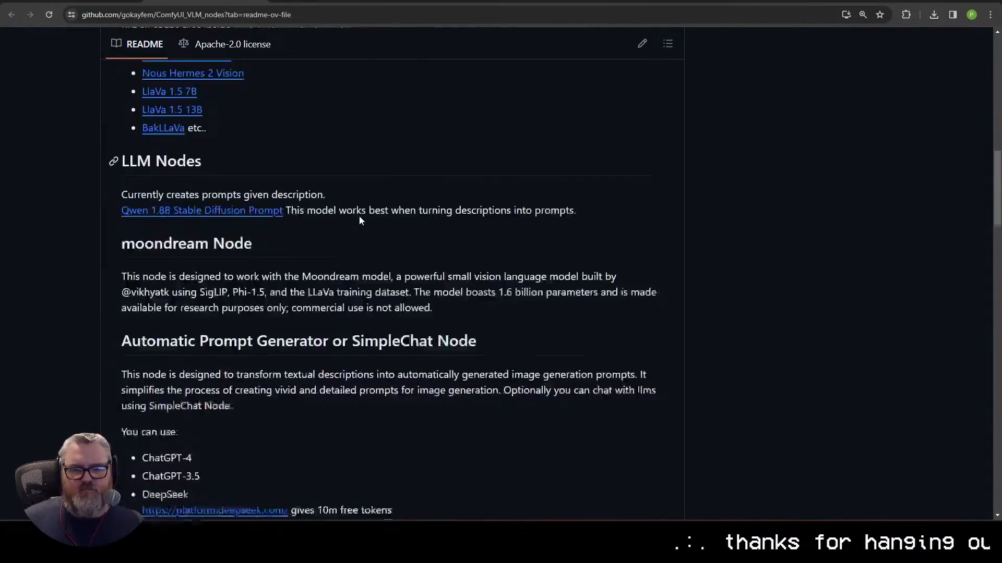
scroll(360, 216, "up", 3)
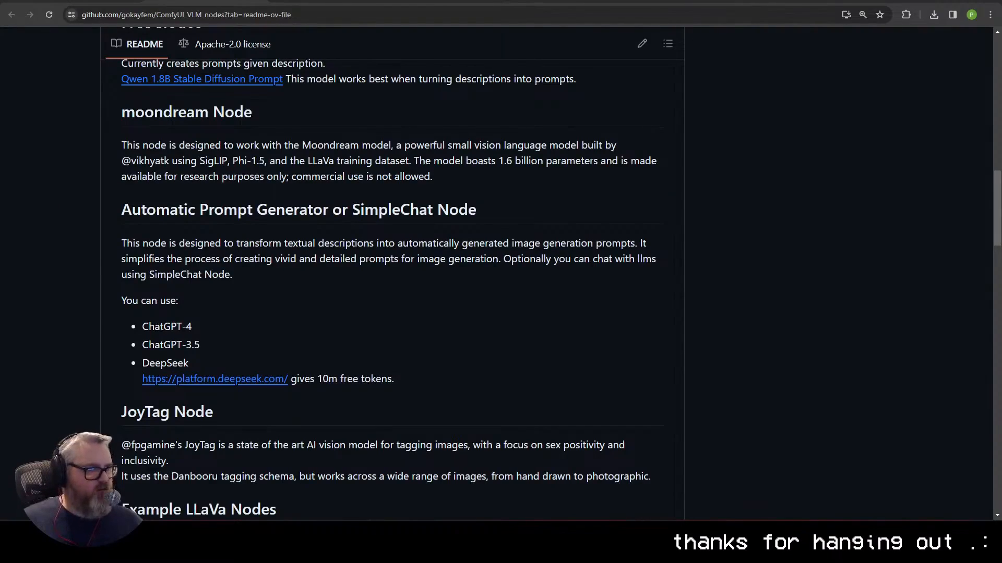
key("ctrl+t")
type("mmp")
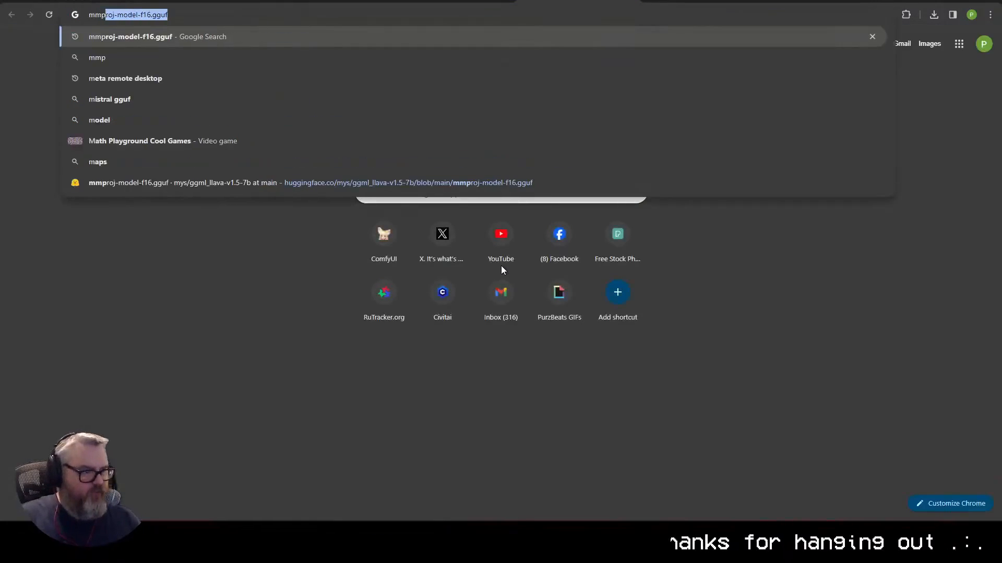
type("roj-model-f16.ggu")
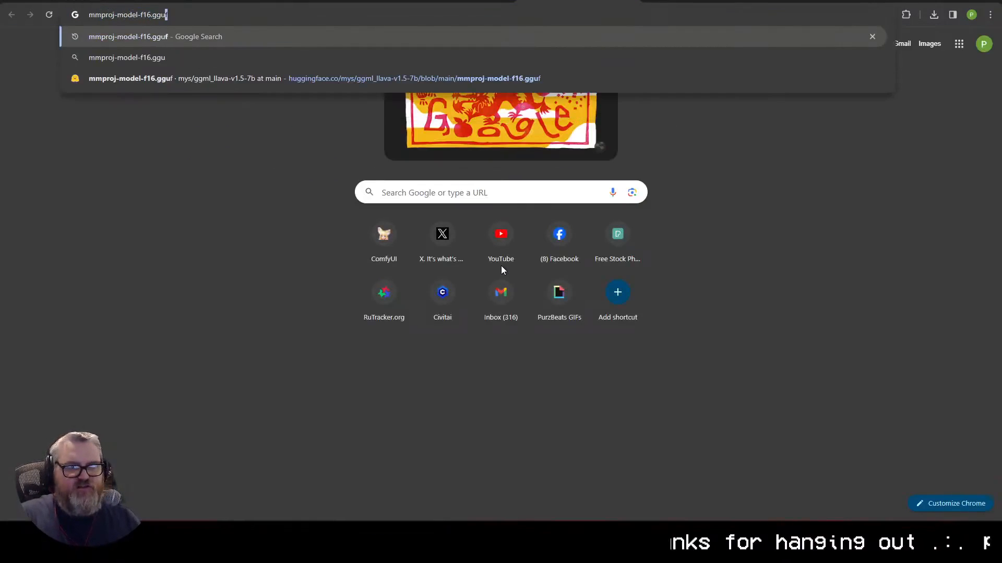
key("Return")
Step: Open the Hugging Face page for mmproj-model-f16.gguf and copy its web address
left_click(233, 161)
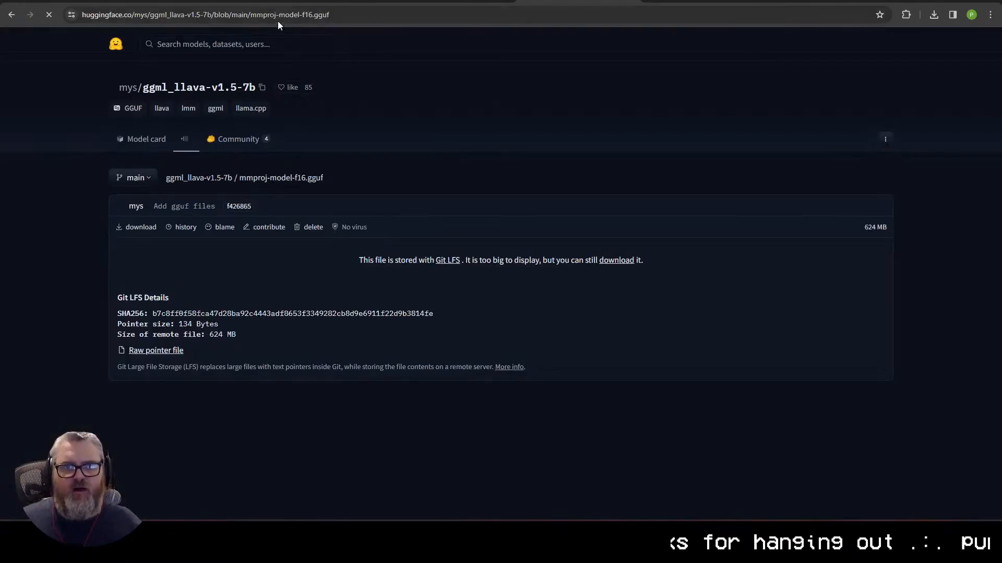
left_click(240, 15)
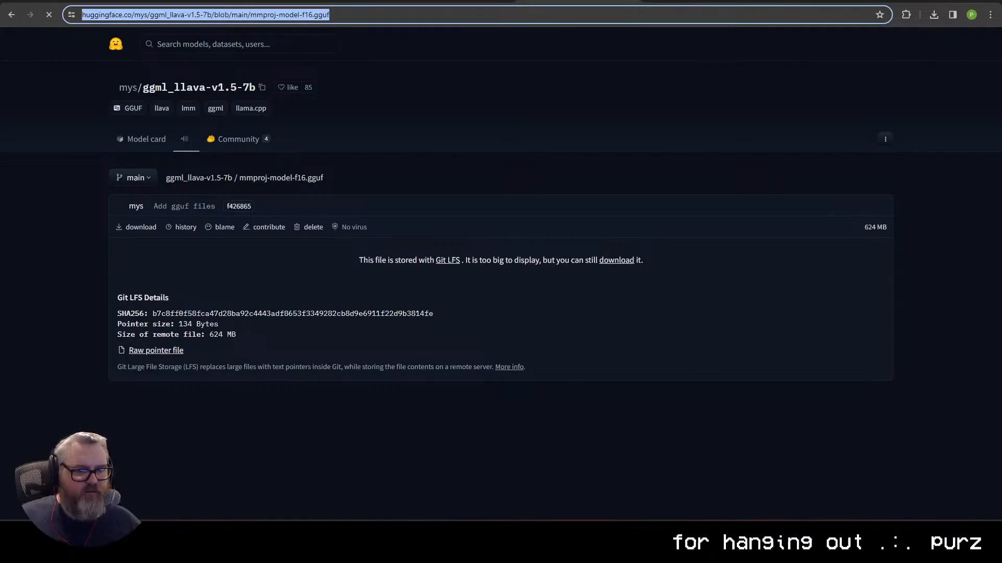
key("alt+Tab")
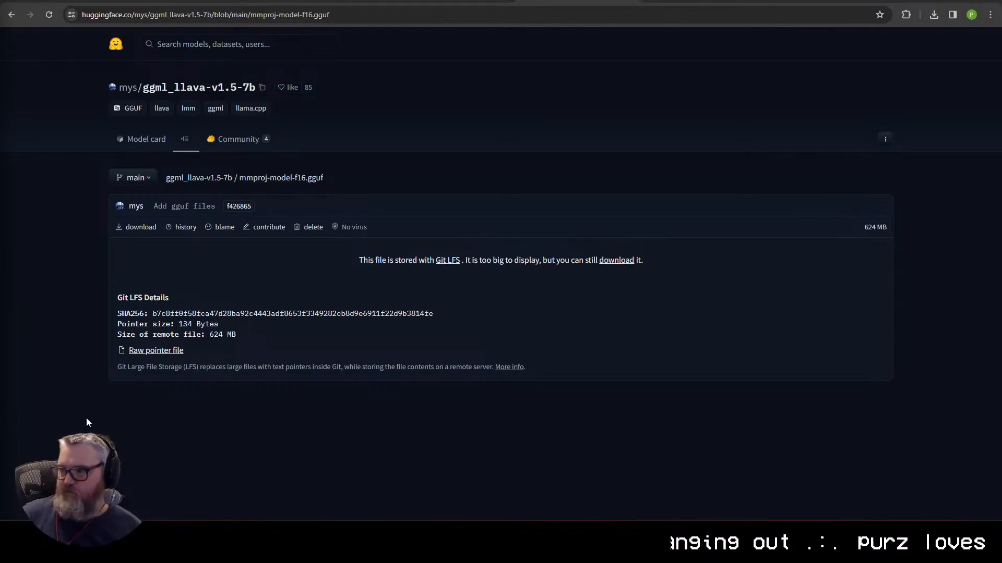
Step: Return to ComfyUI and open the ComfyUI_windows_portable folder from the Run dialog's history
key("ctrl+shift+Tab")
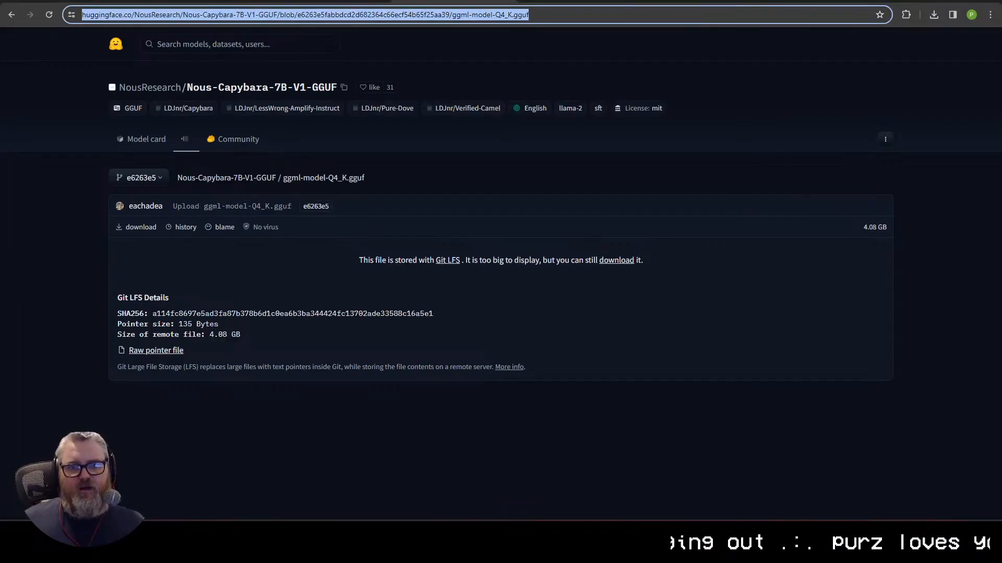
key("ctrl+shift+Tab")
key("ctrl+shift+Tab")
key("ctrl+shift+Tab")
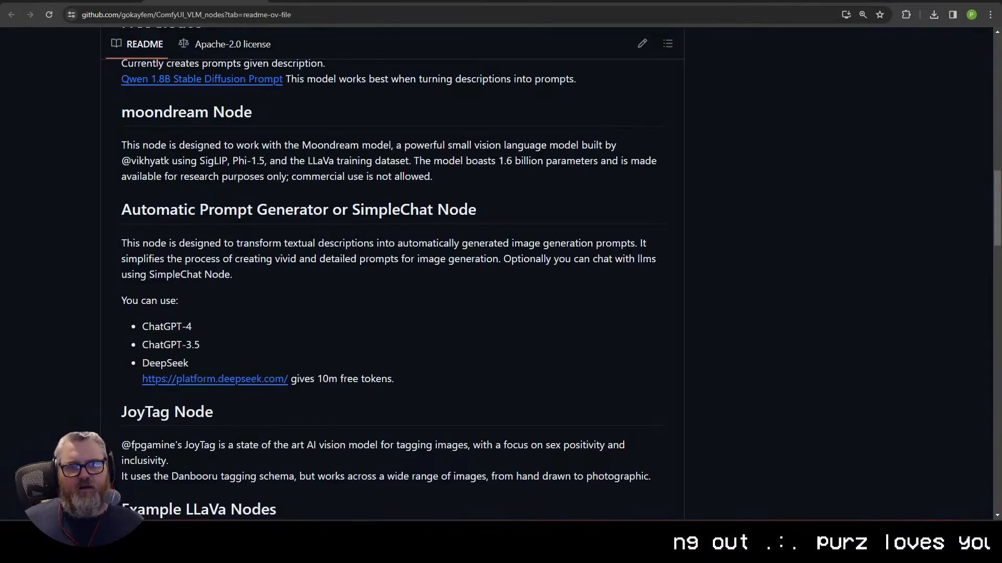
key("super+r")
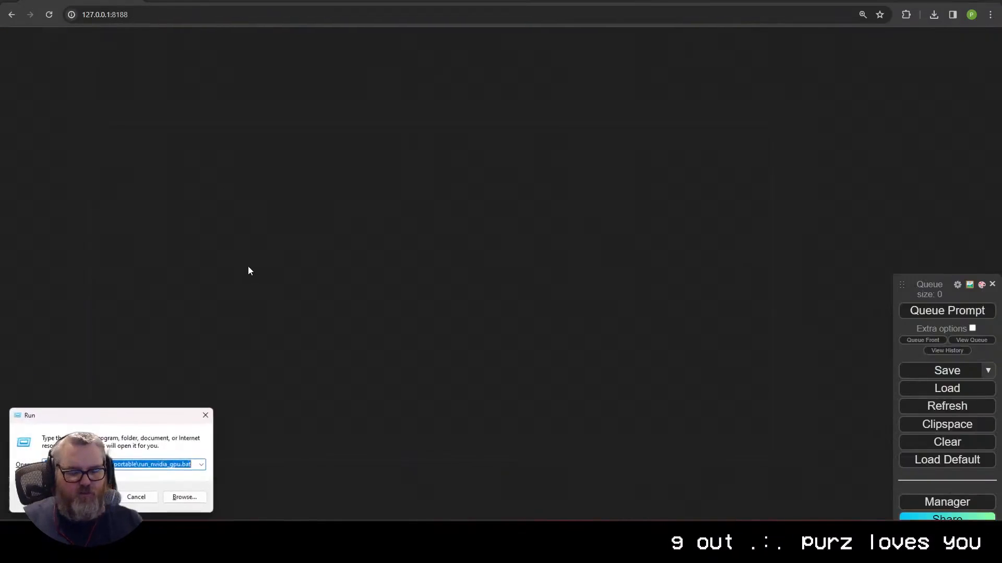
key("Down")
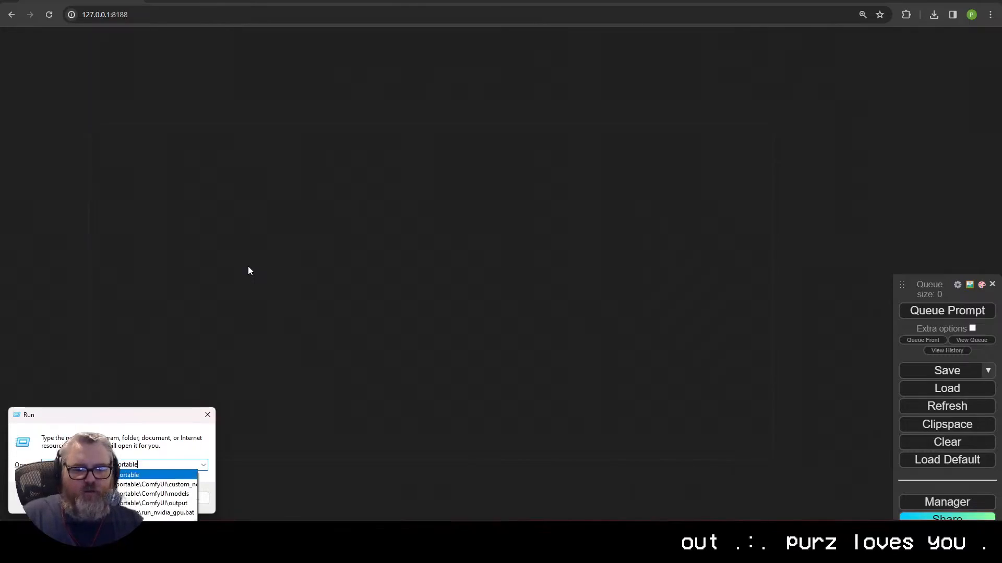
key("Return")
Step: Browse ComfyUI > models > LLavacheckpoints to confirm ggml-model-Q4_K.gguf and mmproj-model-f16.gguf are present
double_click(117, 76)
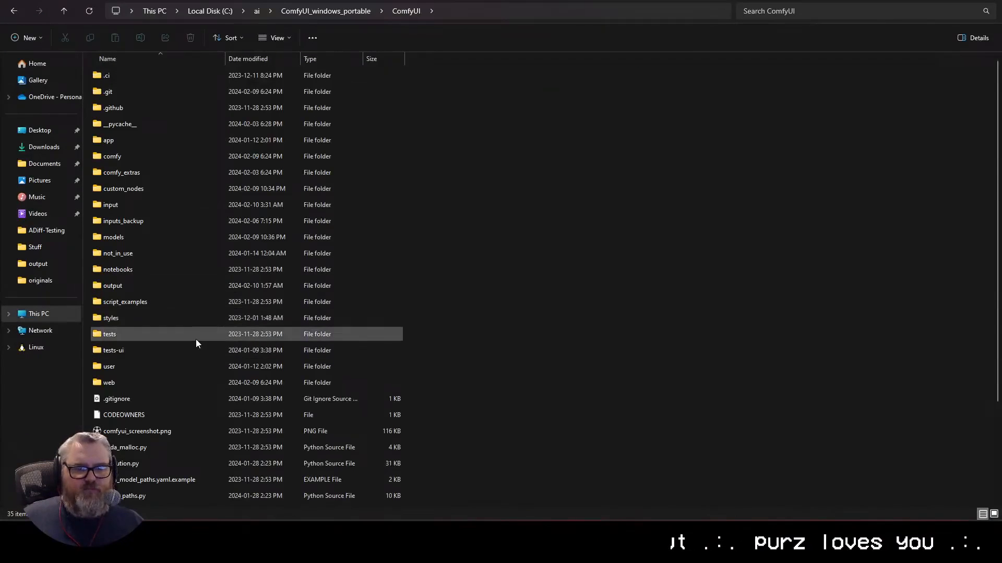
double_click(183, 286)
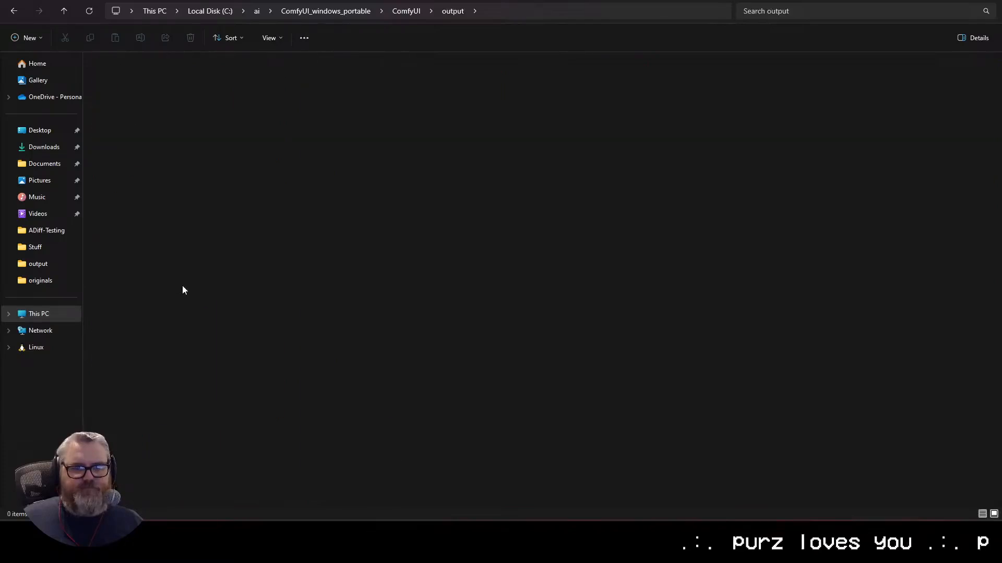
key("alt+Left")
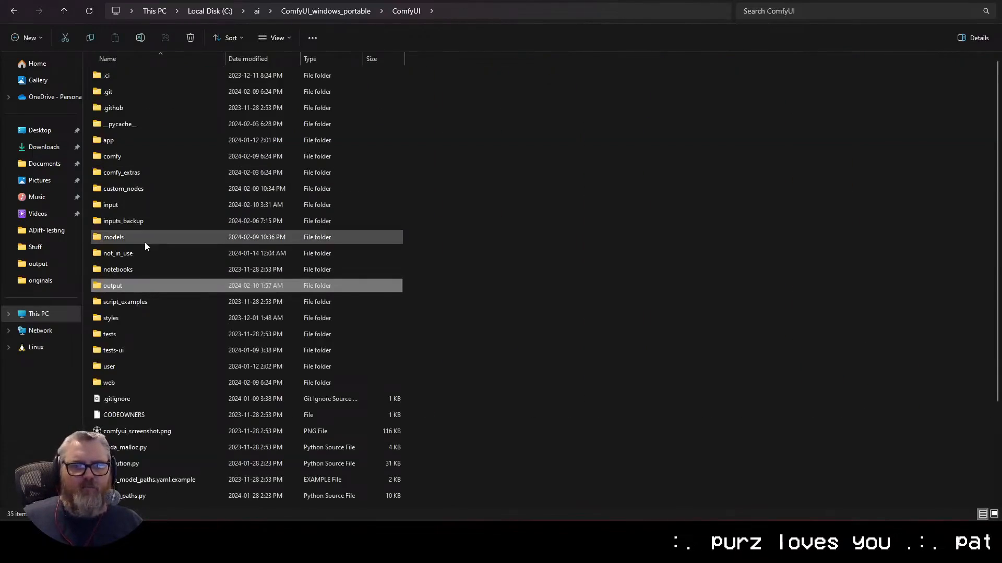
double_click(146, 240)
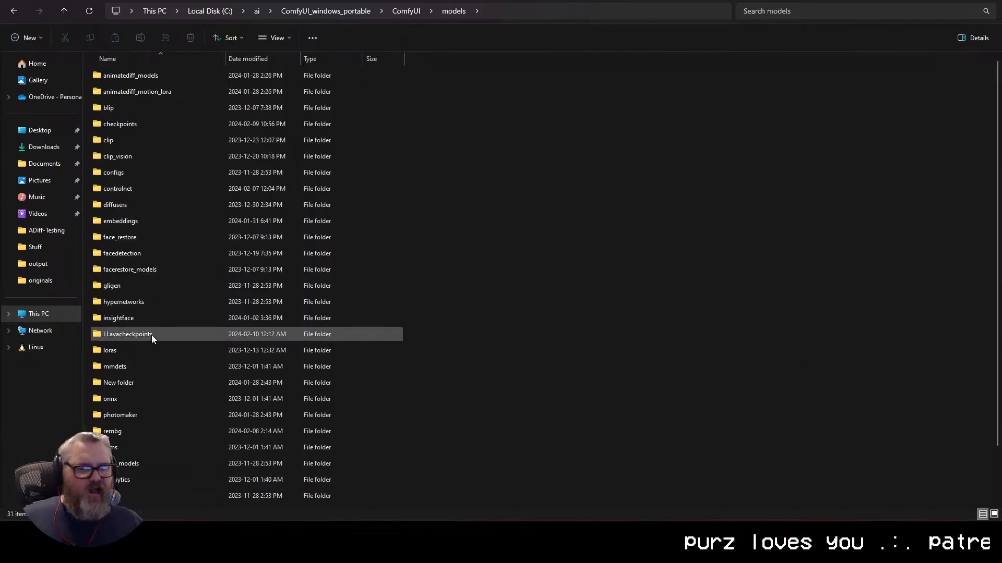
double_click(152, 335)
key("alt+Left")
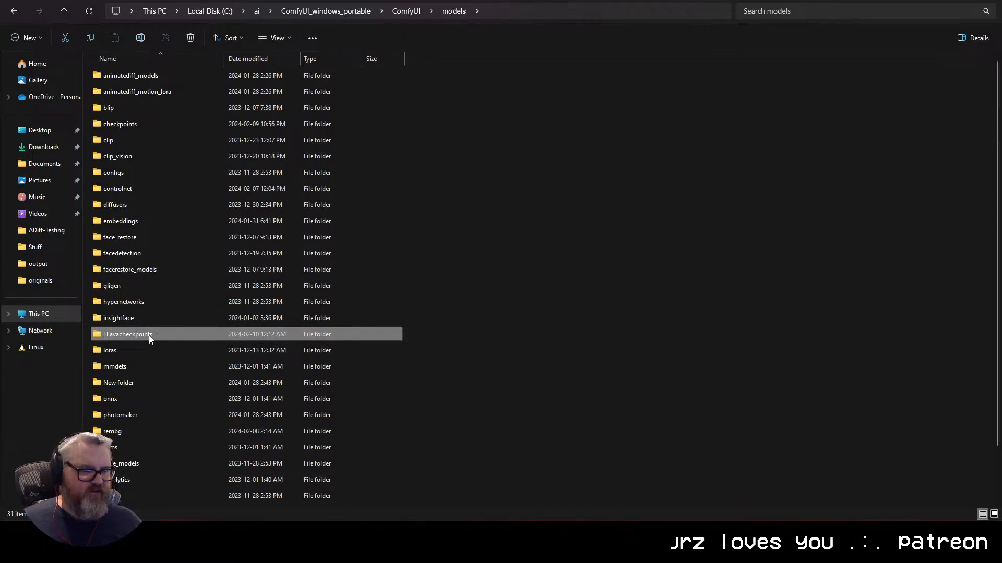
mouse_move(149, 336)
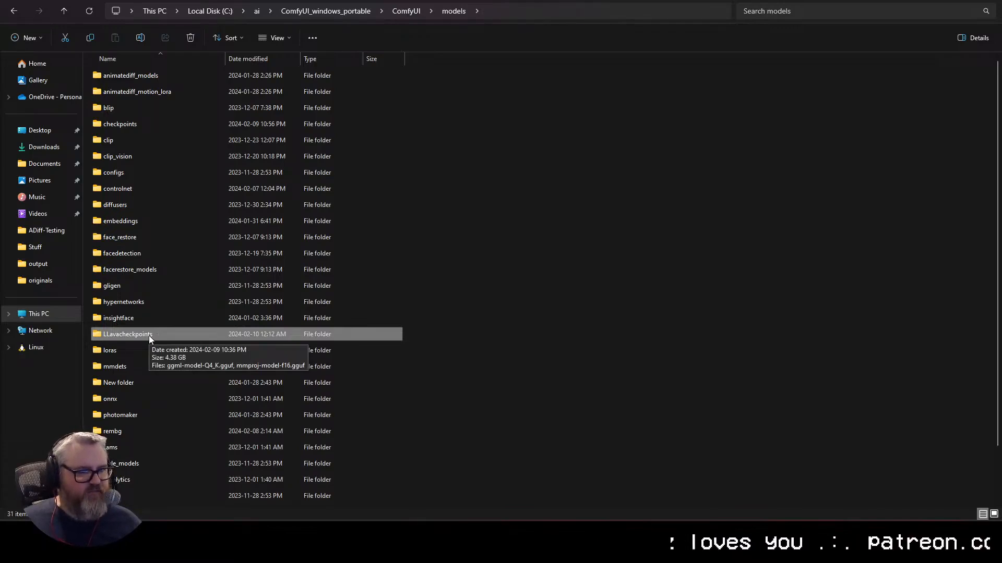
double_click(148, 336)
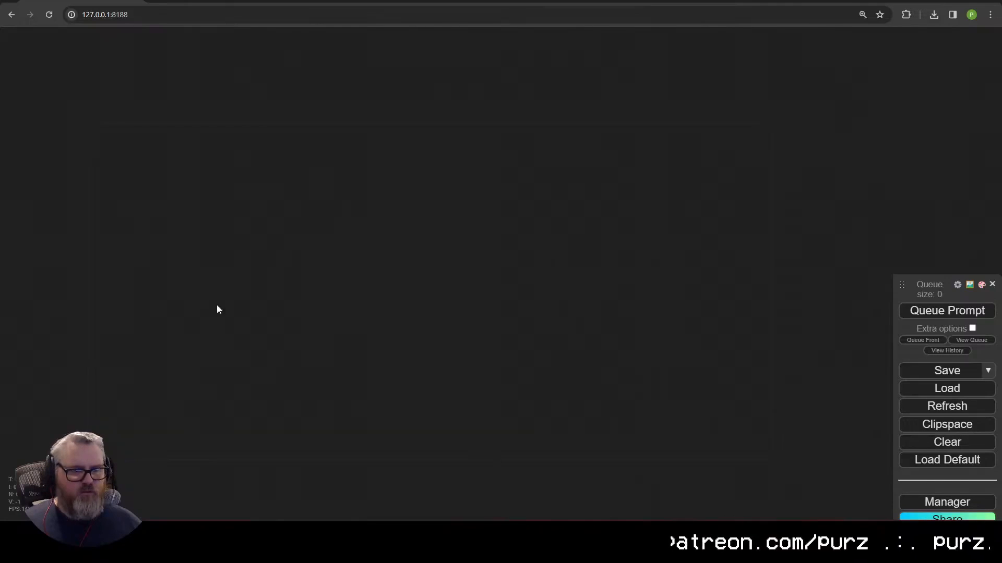
Step: Add a LLava Loader Simple node from the 'llava' node search
double_click(282, 318)
type("llava")
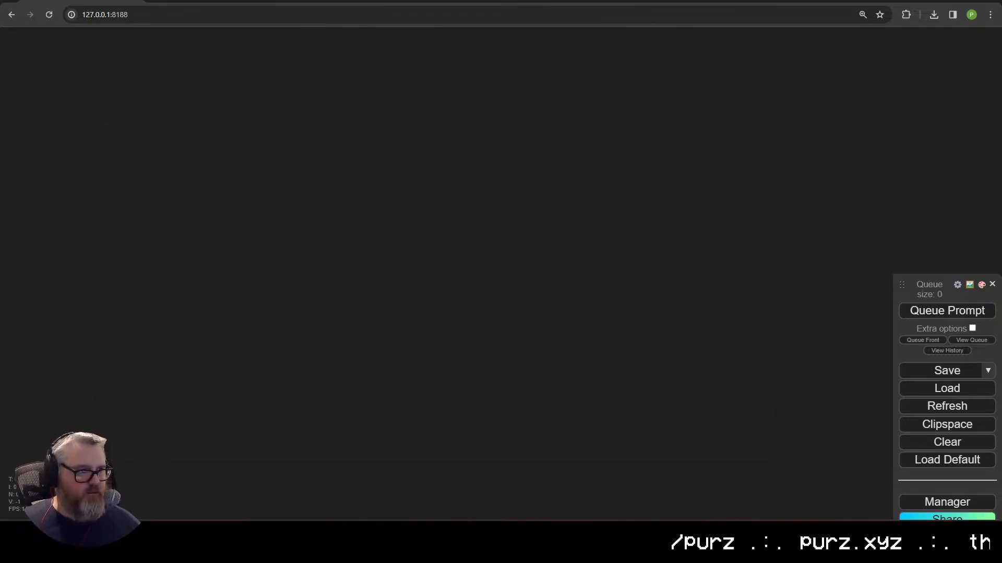
double_click(271, 198)
type("llava")
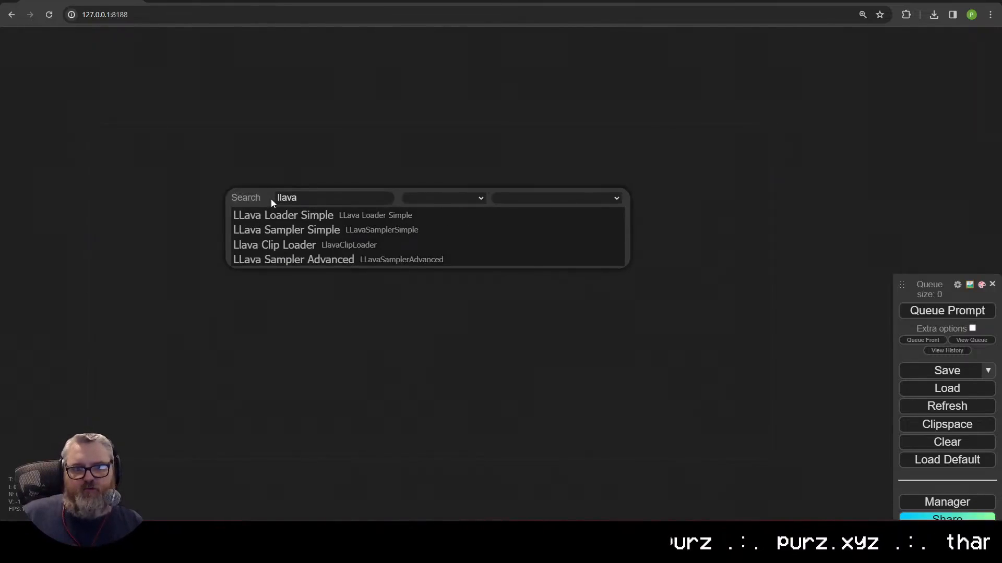
left_click(296, 217)
Step: Create a Llava Clip Loader wired to the loader's clip input and place it above
scroll(438, 219, "up", 5)
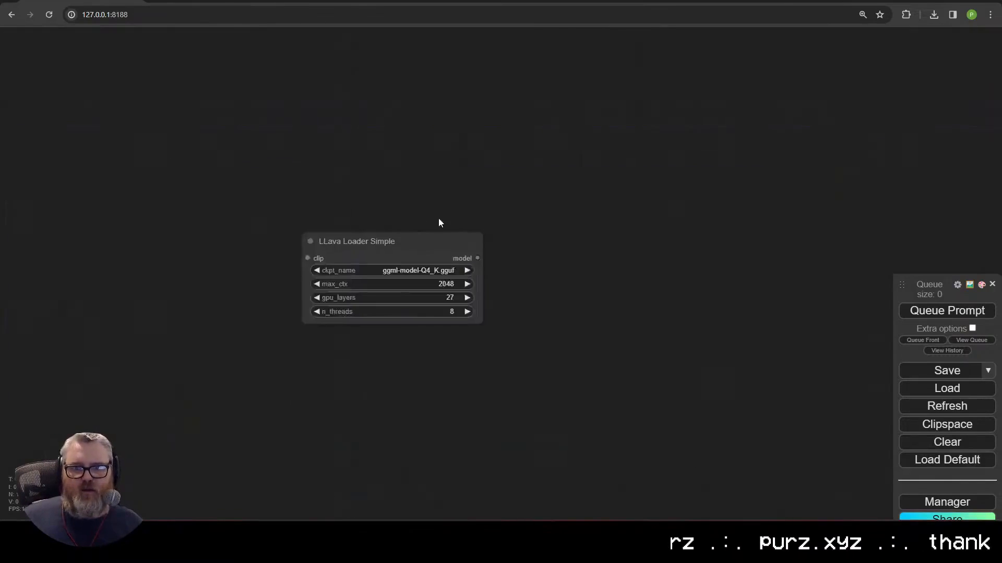
left_click_drag(397, 146, 452, 30)
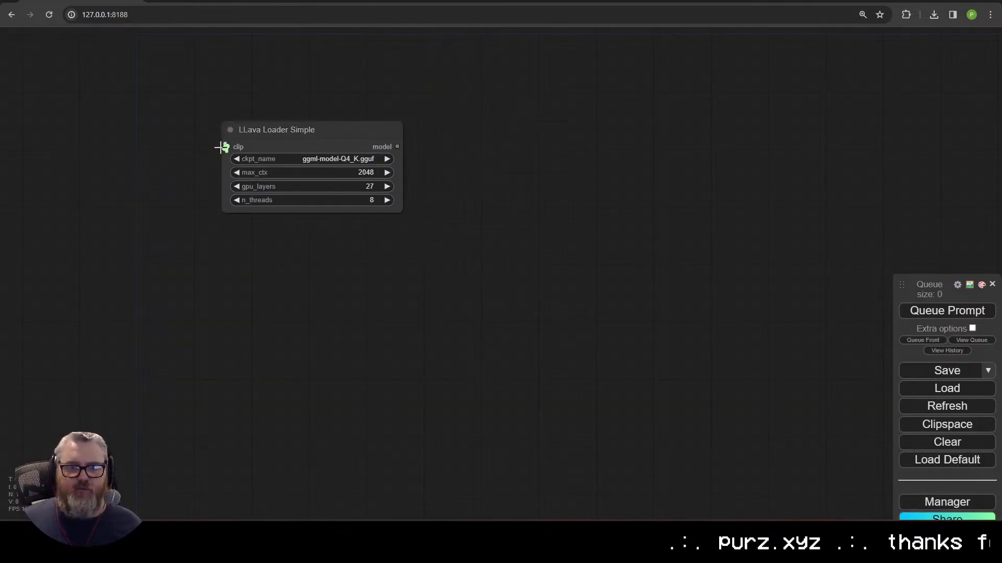
left_click_drag(227, 147, 288, 53)
left_click(305, 119)
left_click_drag(305, 118, 290, 202)
left_click_drag(343, 137, 292, 144)
scroll(293, 151, "up", 2)
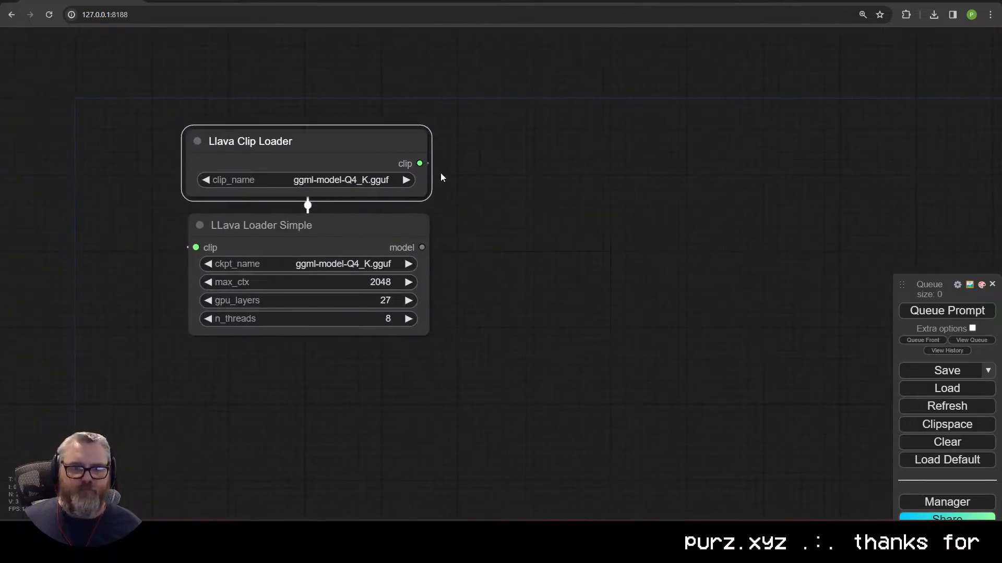
Step: Add a Primitive node below the loaders
double_click(317, 369)
type("prima")
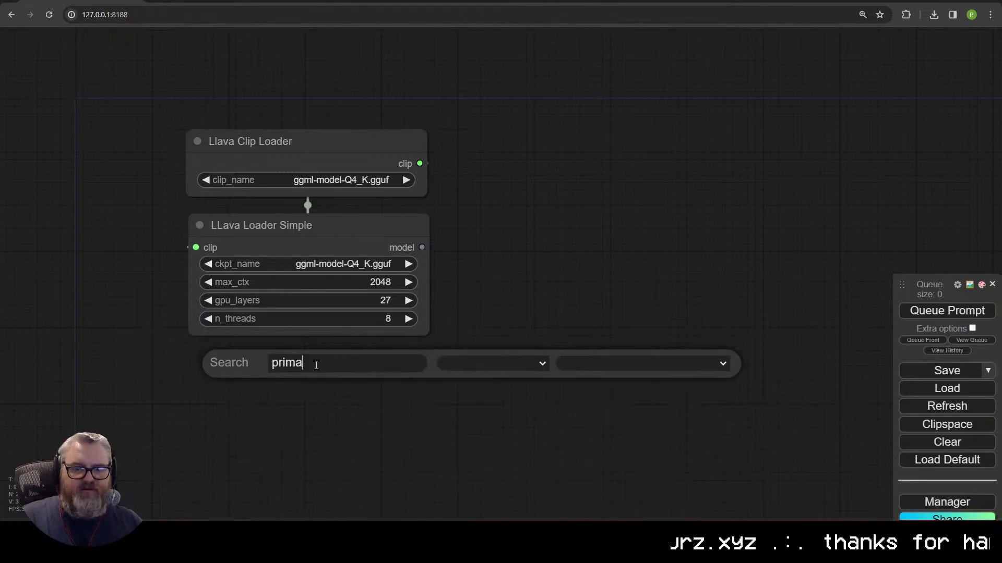
type("it")
left_click(302, 379)
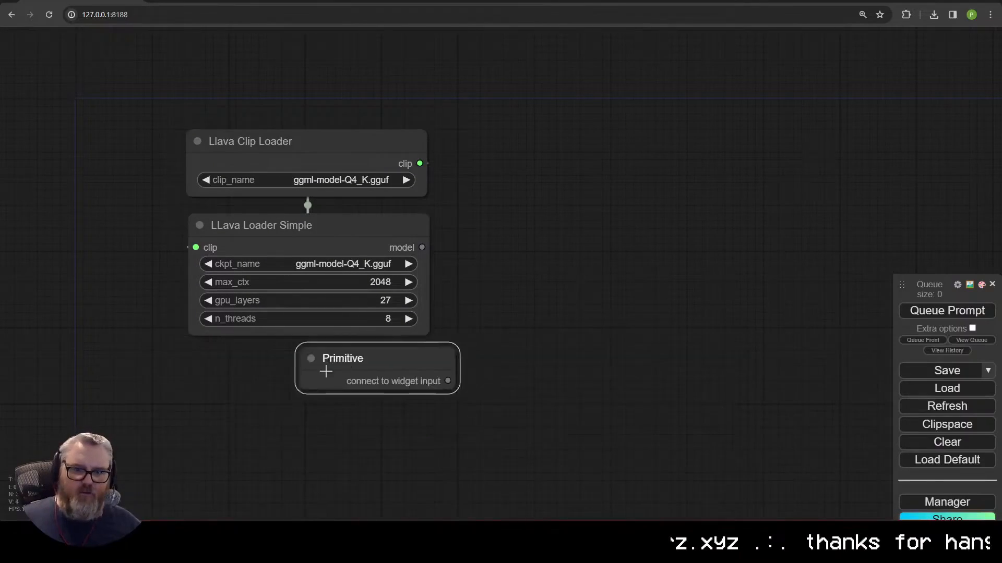
scroll(309, 421, "down", 1)
left_click_drag(309, 420, 344, 295)
Step: Add a LLava Sampler Simple under the Primitive and a Load Image node below it
double_click(343, 299)
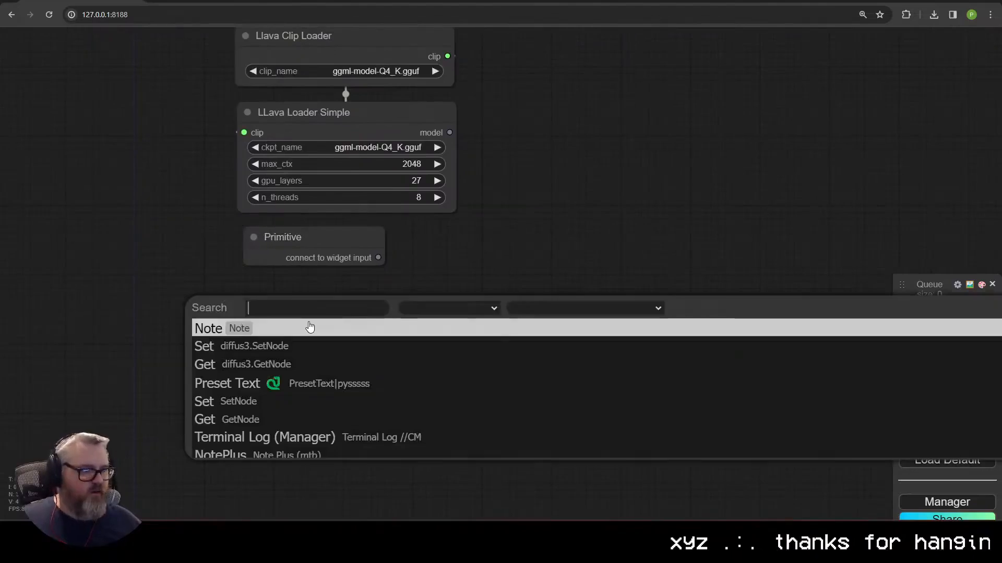
type("llava sampl")
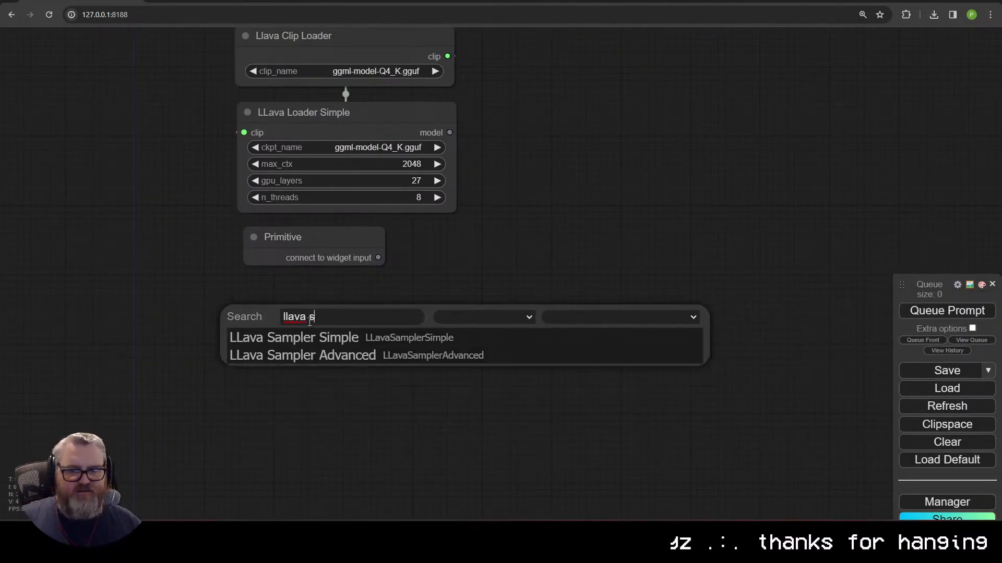
left_click(310, 337)
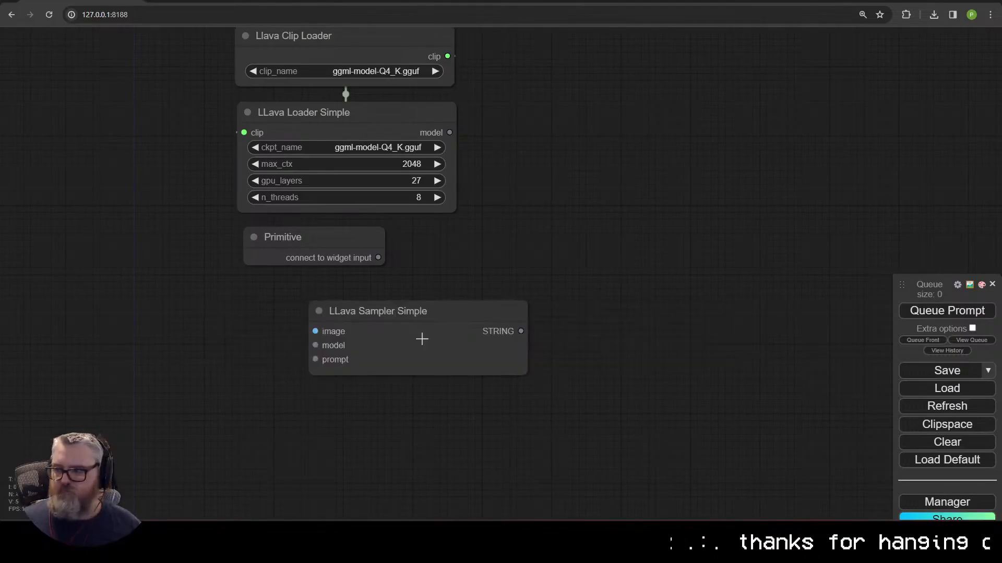
left_click_drag(420, 337, 387, 313)
scroll(339, 284, "down", 2)
double_click(333, 320)
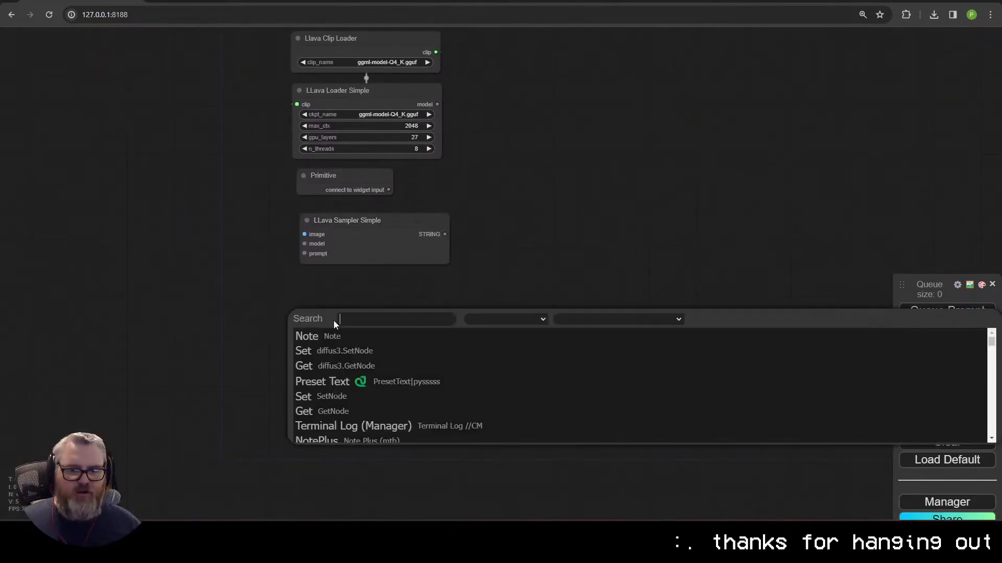
type("loadim")
key("Return")
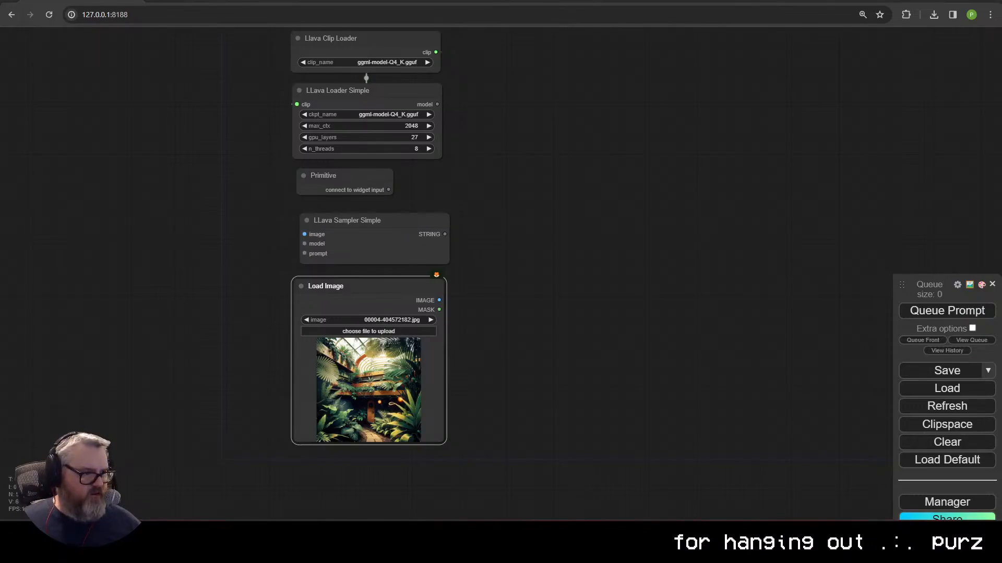
Step: Connect the LLava loader's model and the Primitive to the sampler's model and prompt inputs
left_click_drag(289, 106, 259, 179)
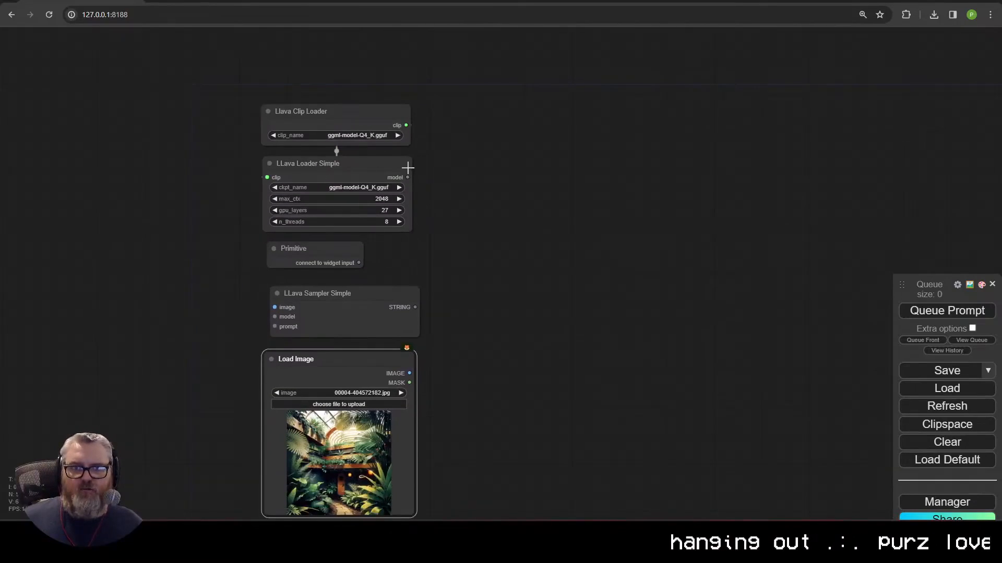
left_click_drag(408, 178, 275, 316)
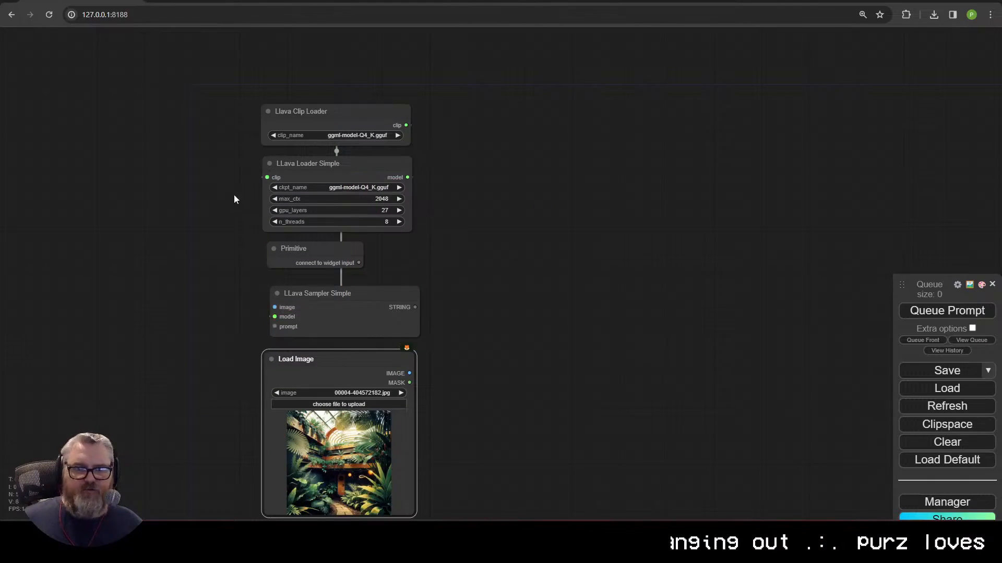
left_click_drag(360, 262, 393, 266)
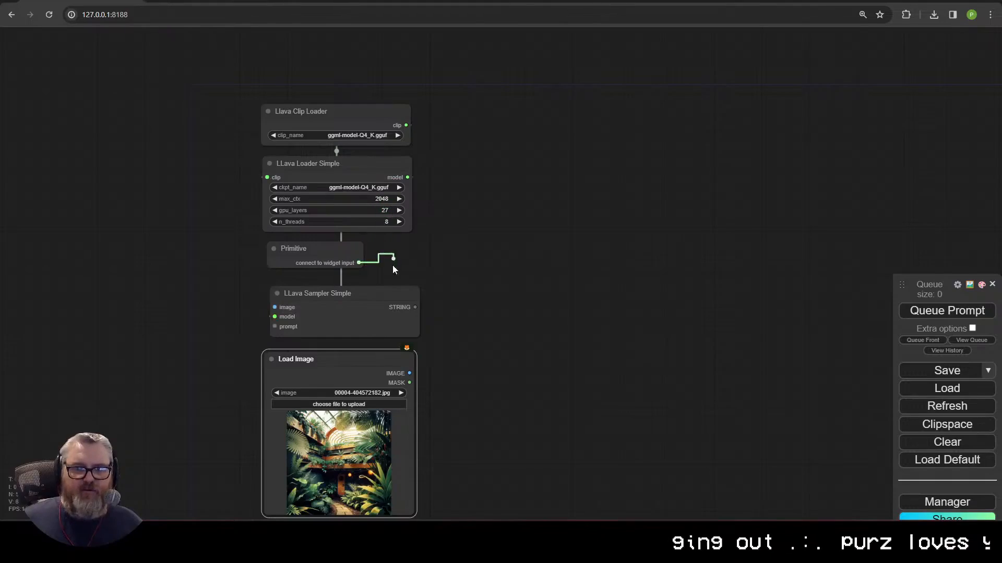
left_click_drag(371, 325, 275, 327)
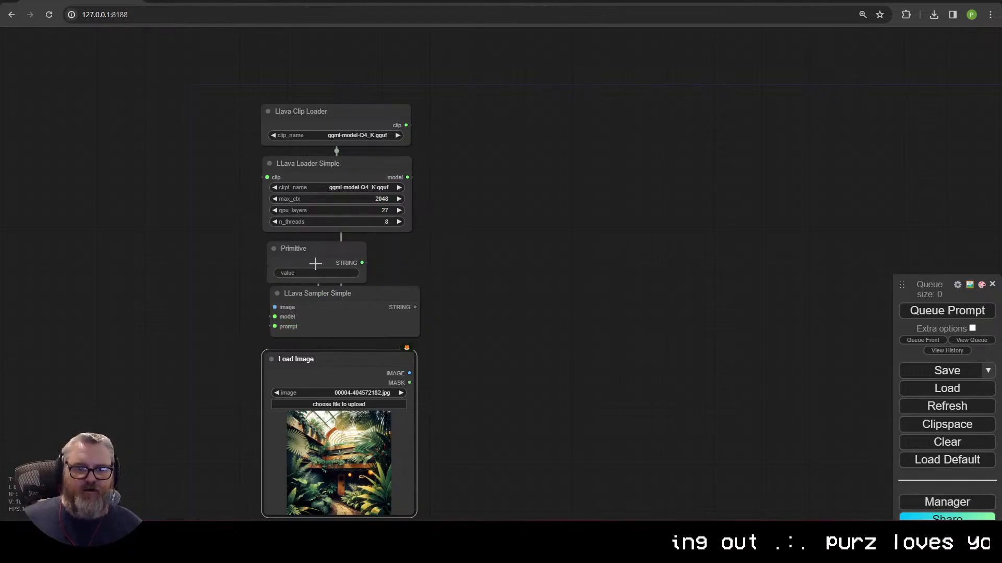
Step: Enter 'describe the picture' as the Primitive's prompt text and line up the sampler
left_click(319, 273)
type("describe the picture")
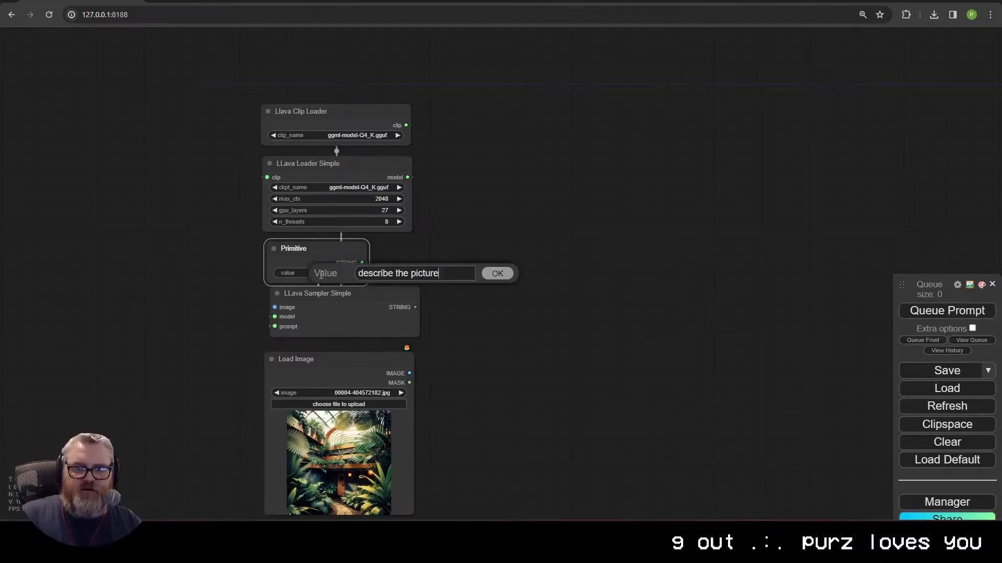
key("Return")
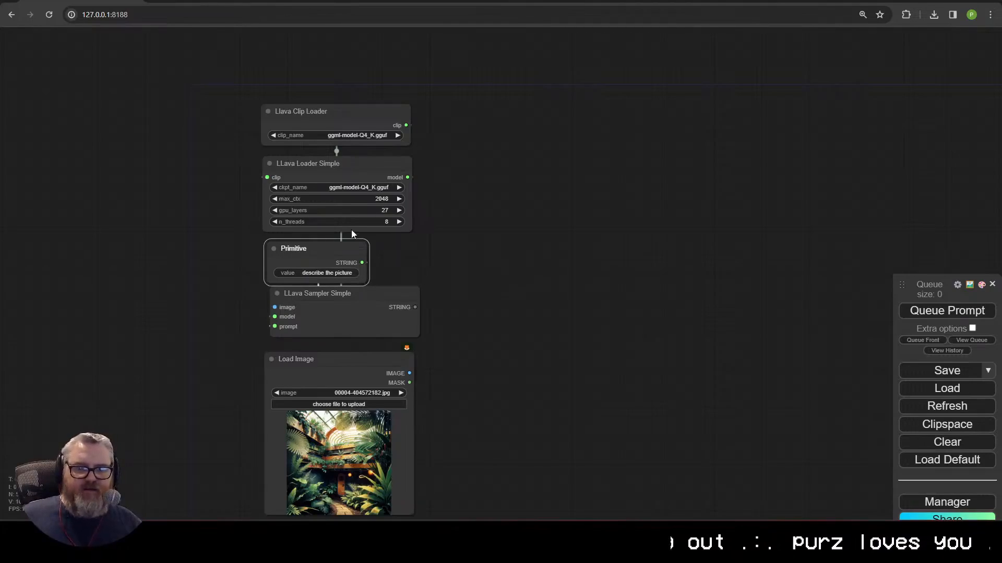
left_click_drag(369, 293, 362, 301)
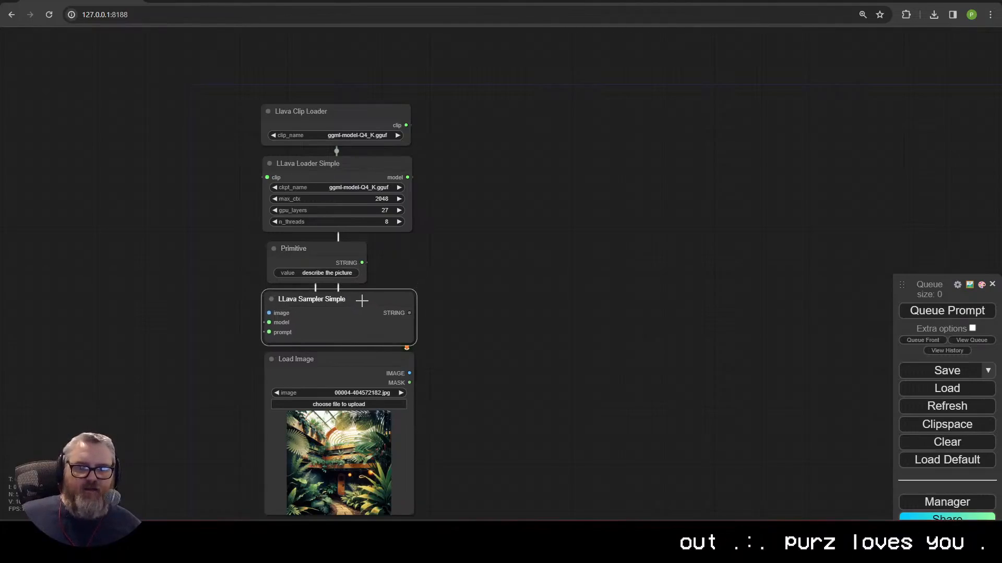
left_click(331, 244)
scroll(396, 157, "down", 1)
left_click(369, 127)
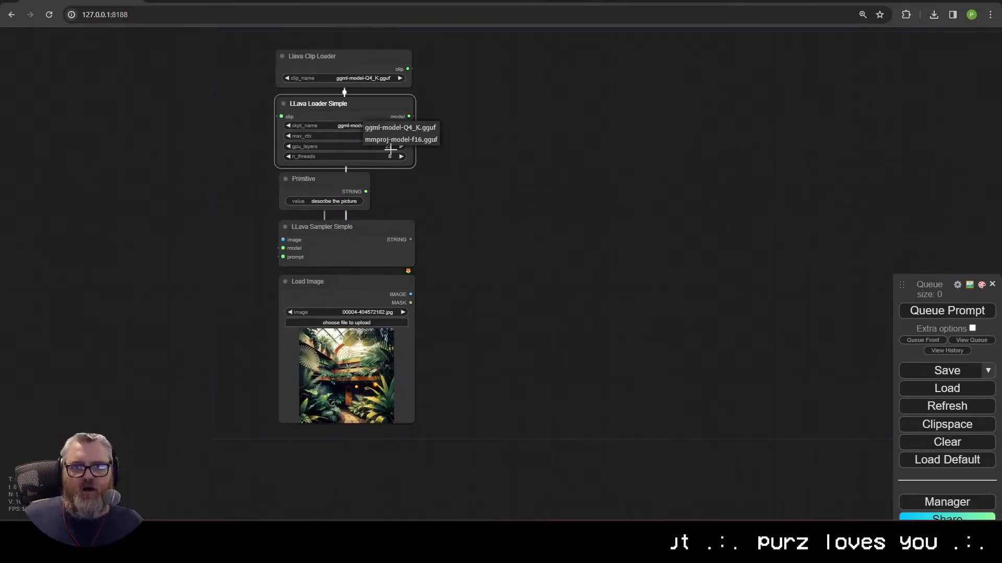
Step: Keep the ggml-model-Q4_K.gguf checkpoint and set the clip loader's clip_name to mmproj-model-f16.gguf
left_click(429, 128)
scroll(523, 136, "up", 10)
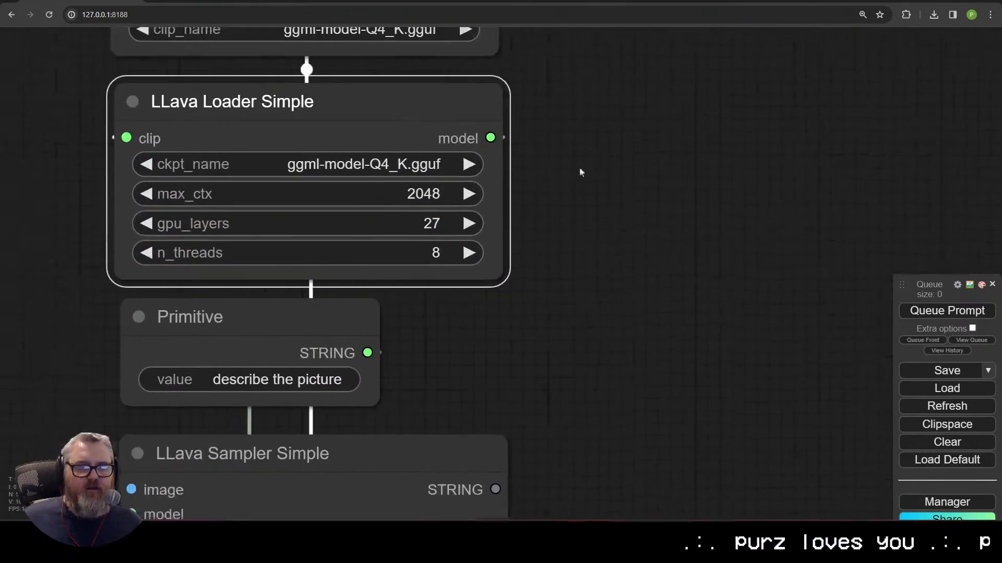
left_click_drag(319, 156, 380, 177)
left_click_drag(669, 130, 675, 333)
scroll(675, 331, "up", 1)
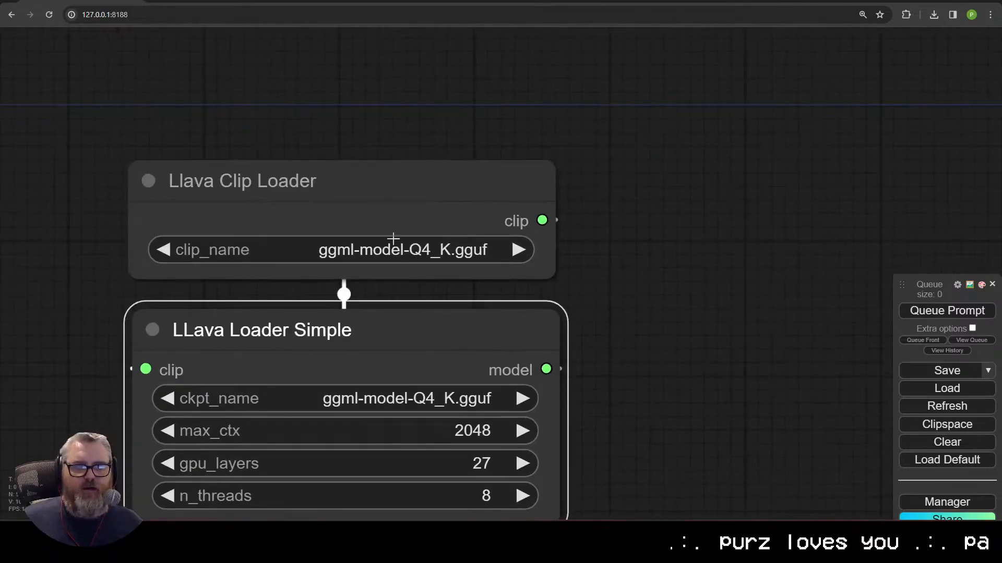
left_click(422, 256)
left_click(374, 245)
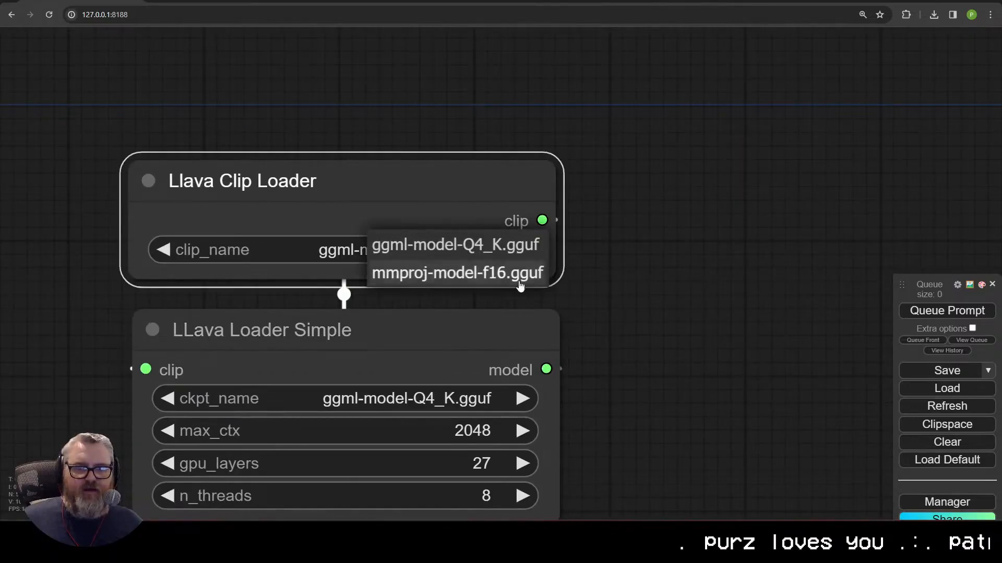
left_click(511, 274)
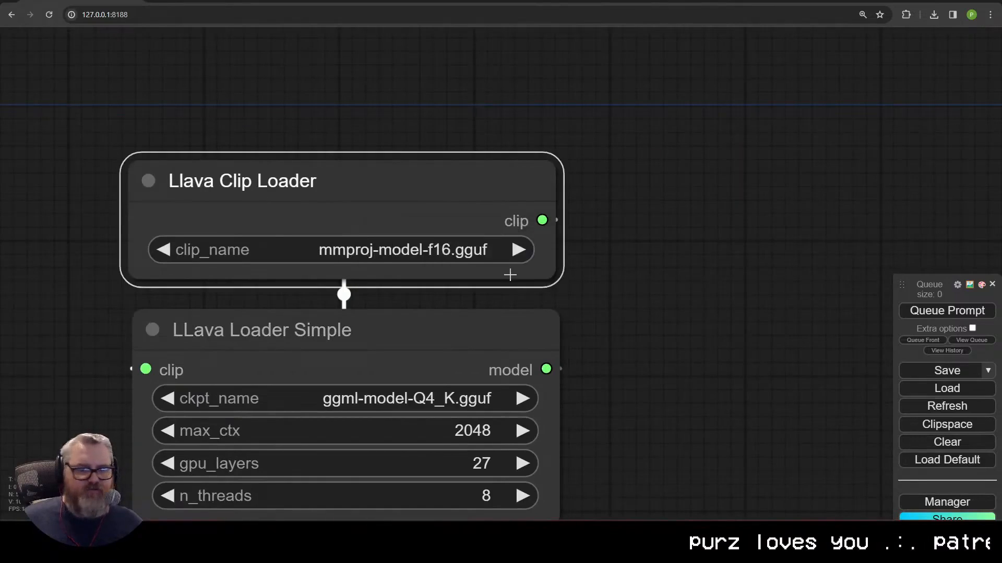
left_click(459, 250)
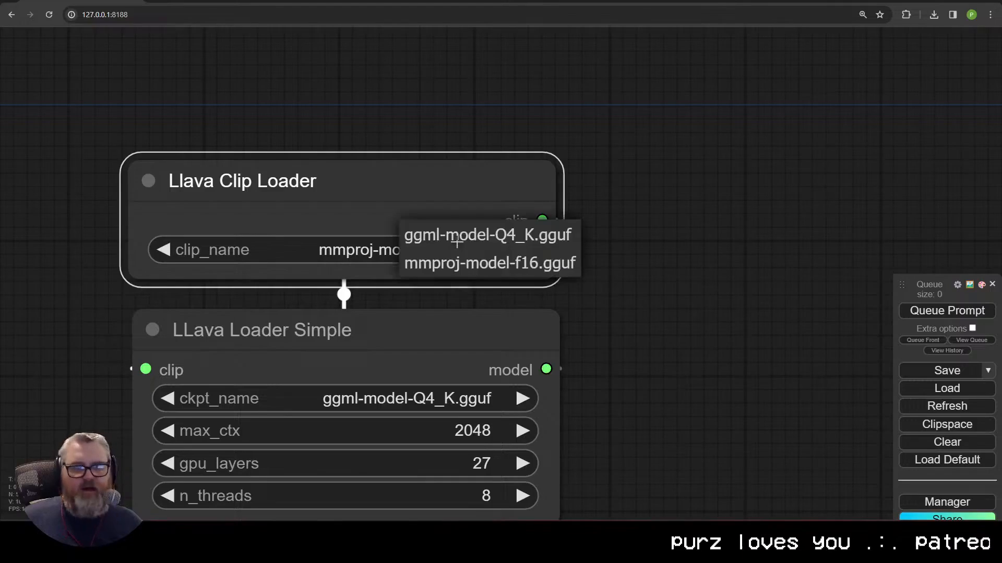
left_click(391, 242)
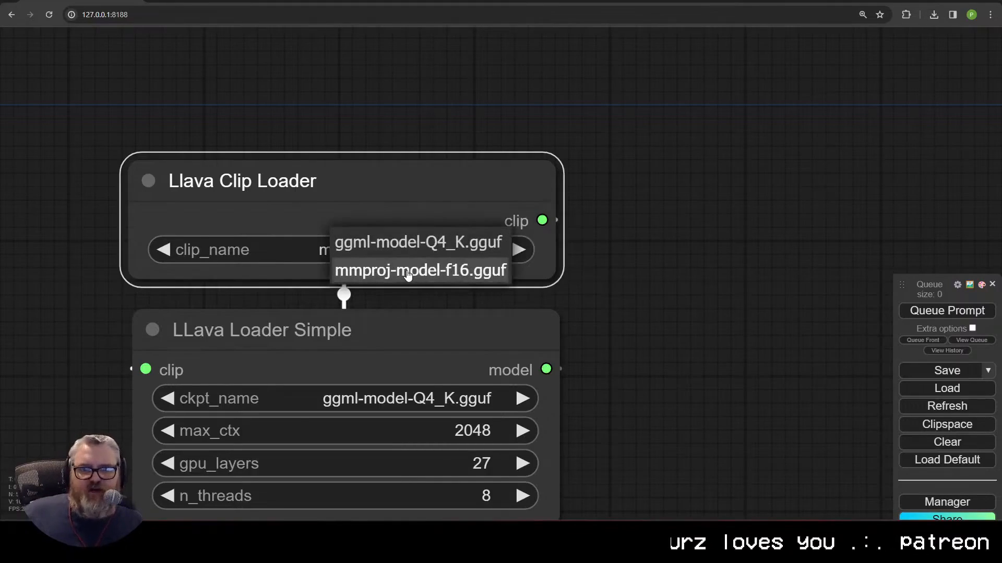
left_click(407, 272)
Step: Confirm the Q4_K checkpoint and connect the Load Image picture to the sampler's image input
left_click_drag(373, 297, 371, 158)
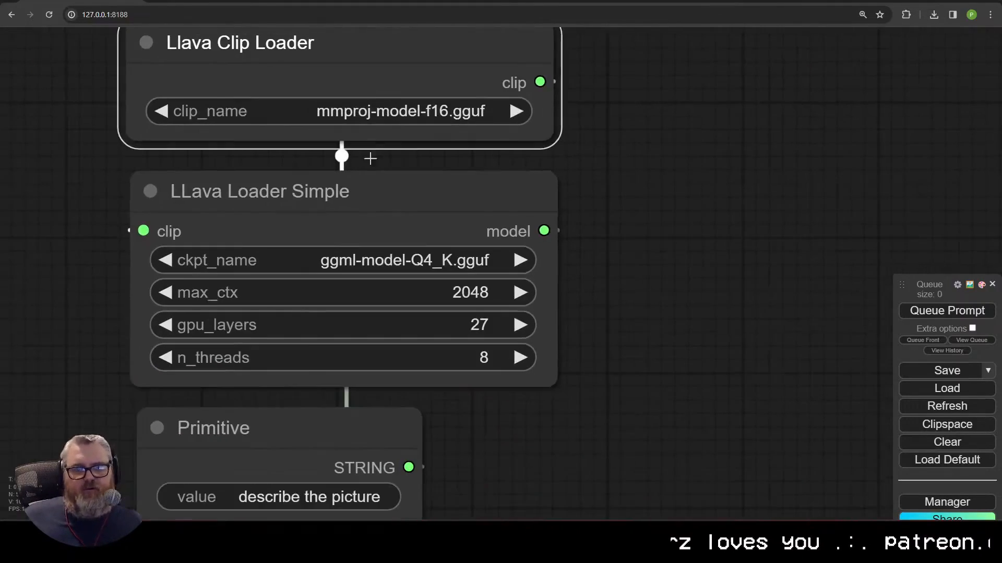
left_click(388, 265)
left_click(384, 267)
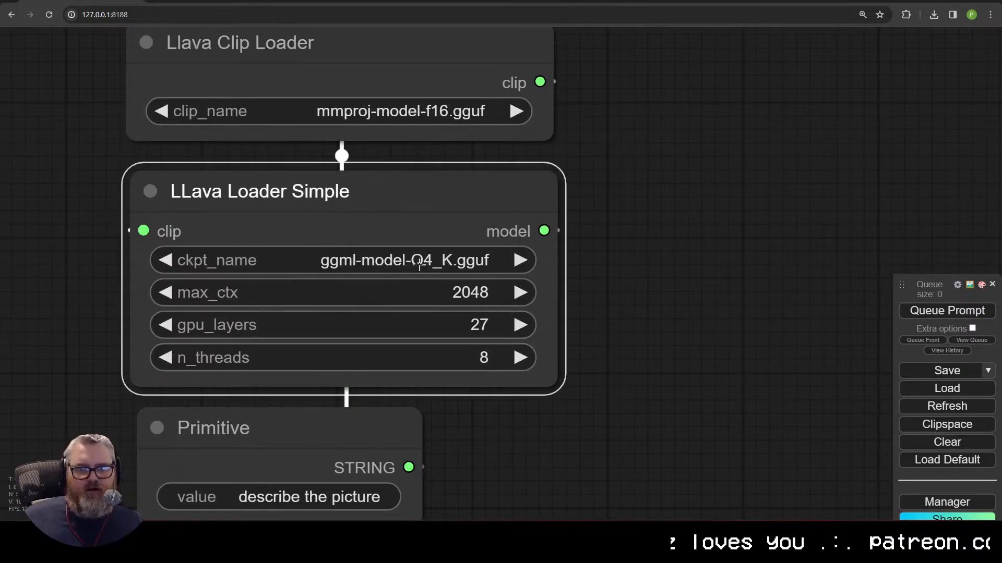
scroll(378, 215, "down", 4)
left_click_drag(553, 271, 602, 253)
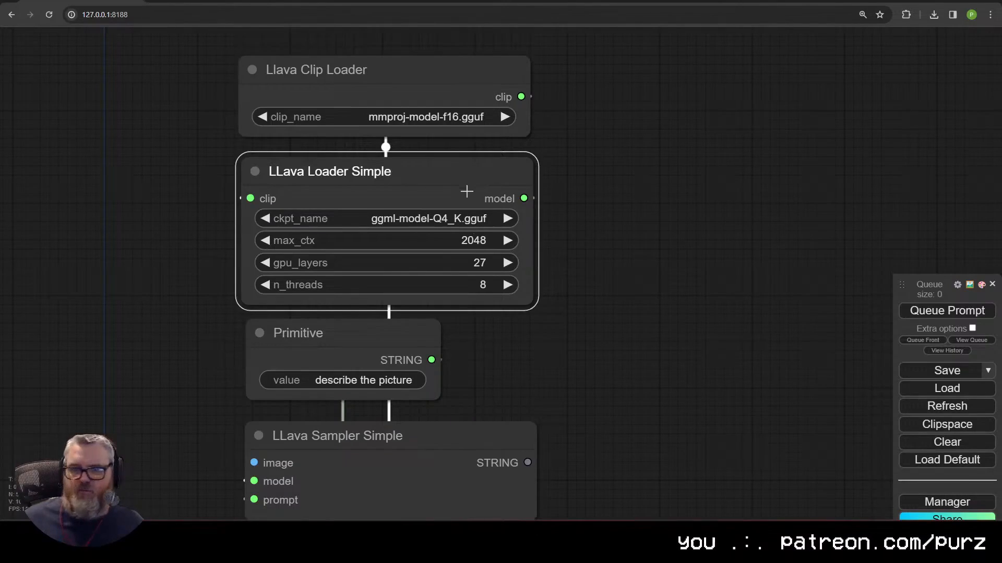
scroll(599, 335, "down", 6)
left_click_drag(599, 335, 468, 223)
left_click_drag(430, 369, 290, 303)
Step: Add a Show Text node fed by the sampler's STRING output, then resize it
scroll(516, 242, "down", 2)
left_click_drag(444, 291, 483, 221)
left_click(500, 234)
type("sho")
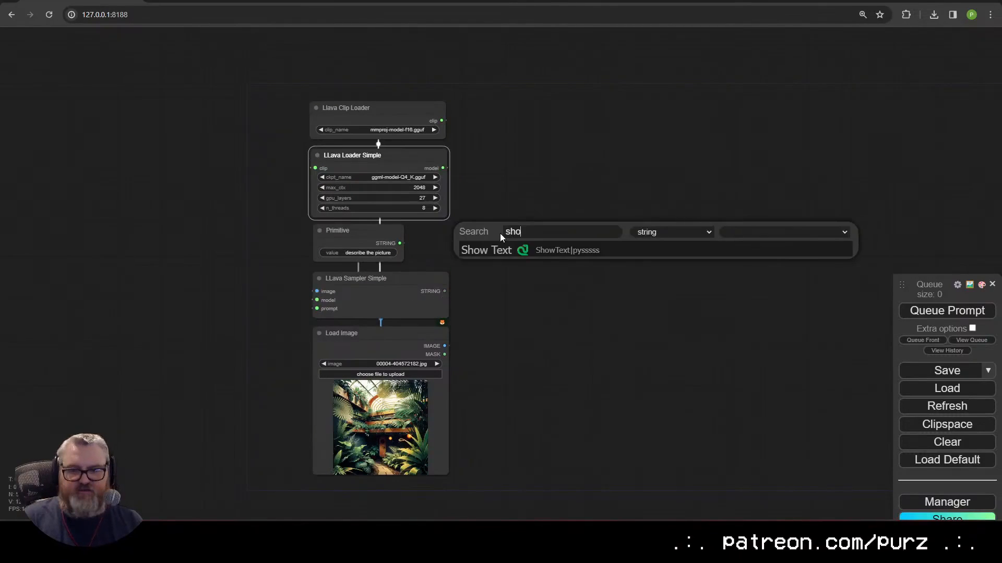
type("wtex")
key("Return")
left_click_drag(615, 217, 600, 233)
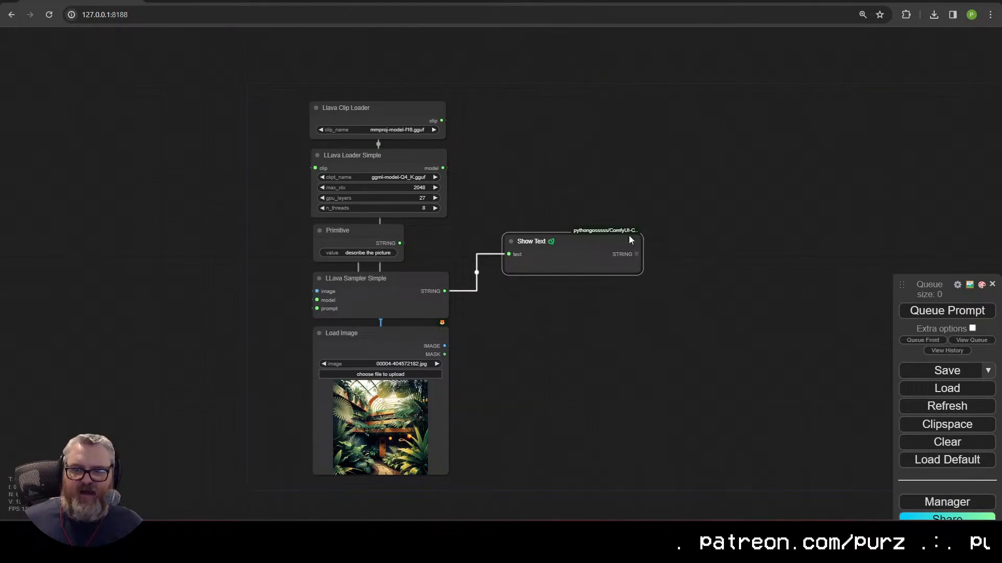
mouse_move(641, 273)
left_mouse_down()
mouse_move(708, 301)
mouse_move(633, 284)
mouse_move(631, 274)
left_mouse_up()
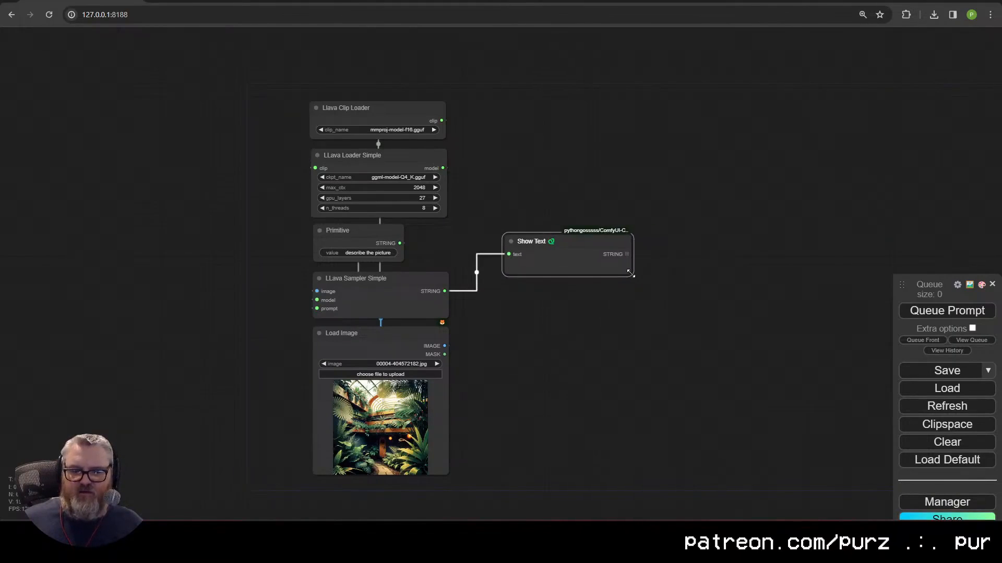
Step: Search 'python' in Manager's custom nodes to confirm ComfyUI-Custom-Scripts is installed, then close Manager
left_click(939, 502)
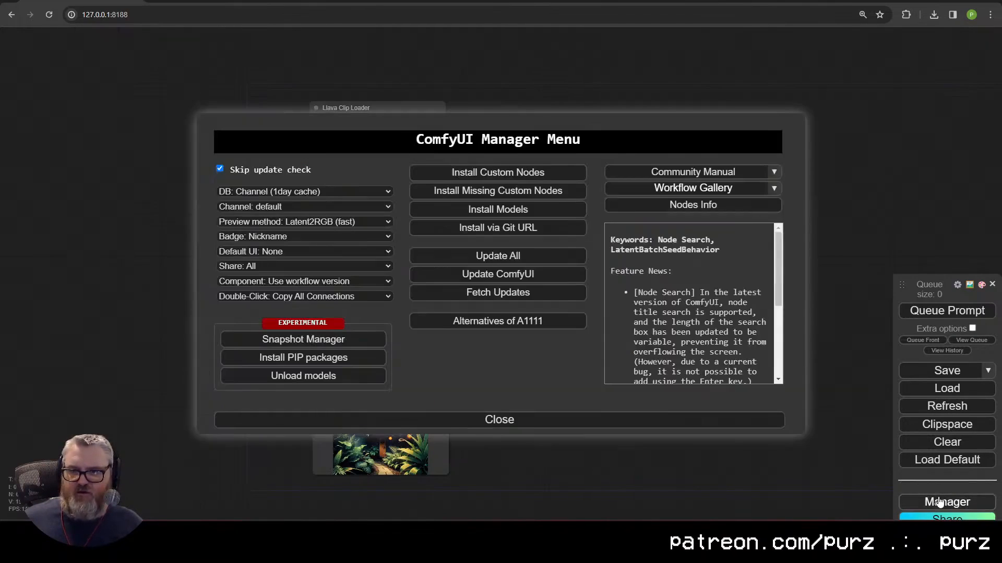
left_click(538, 173)
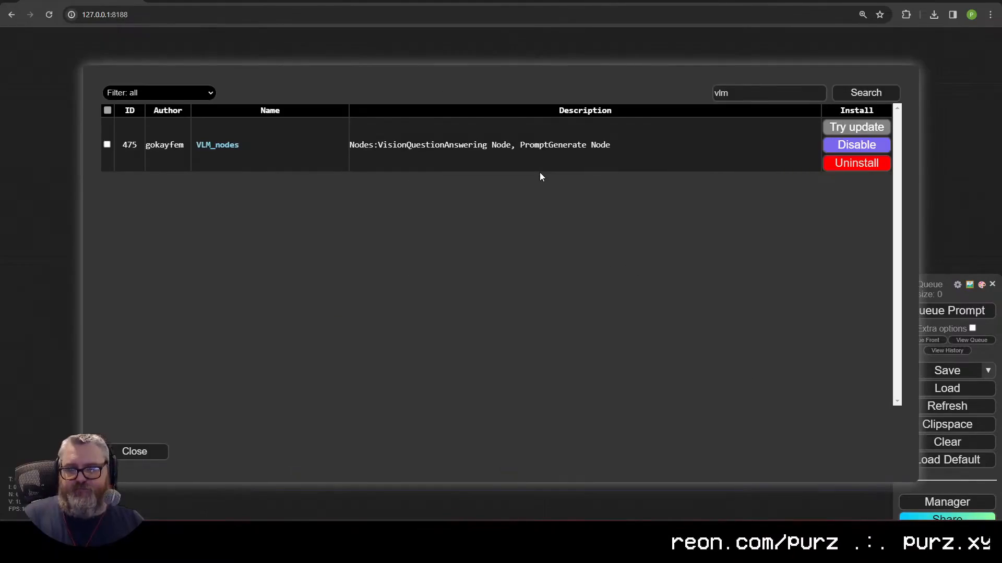
double_click(751, 93)
type("python")
key("Return")
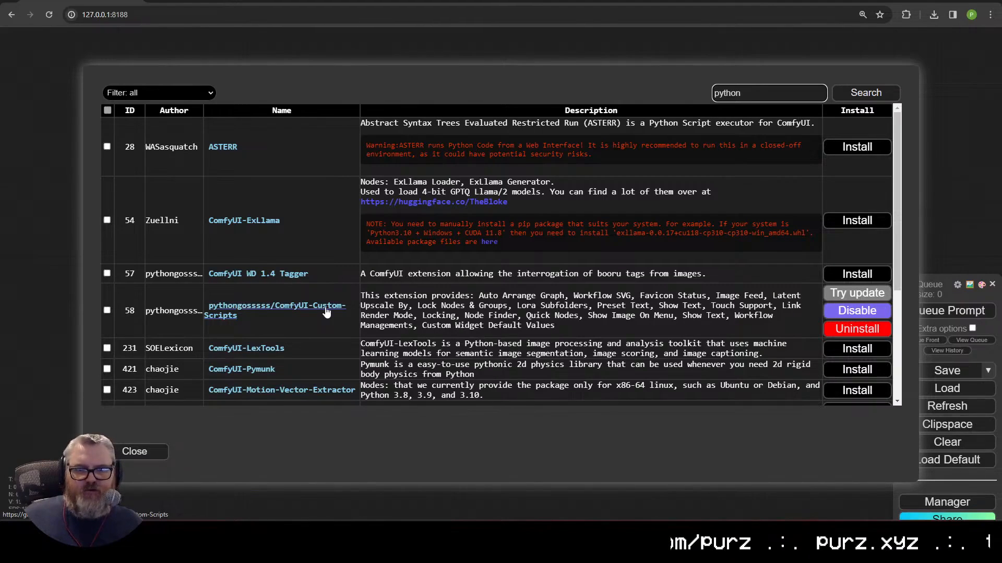
left_click(140, 451)
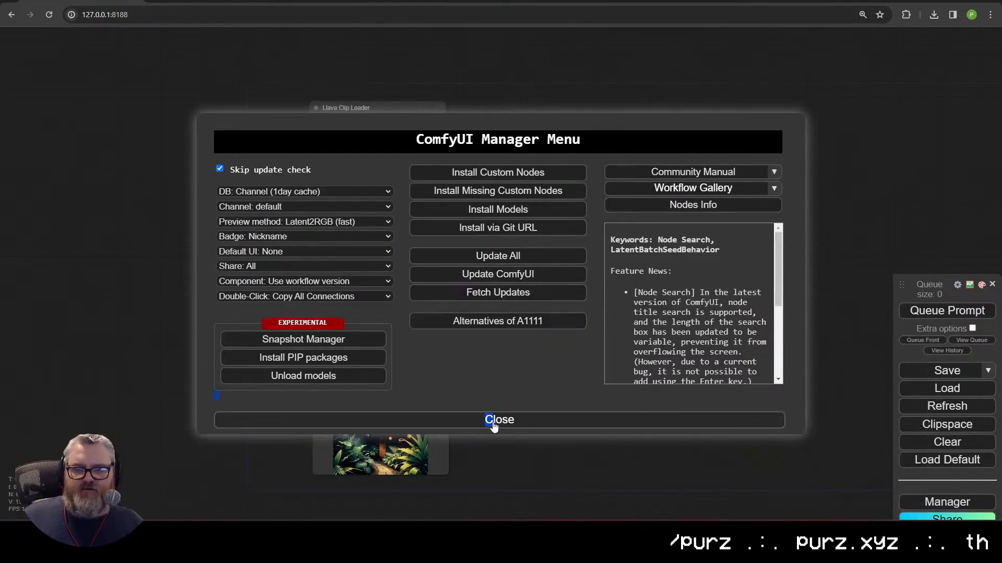
left_click(494, 425)
left_click_drag(562, 241, 523, 282)
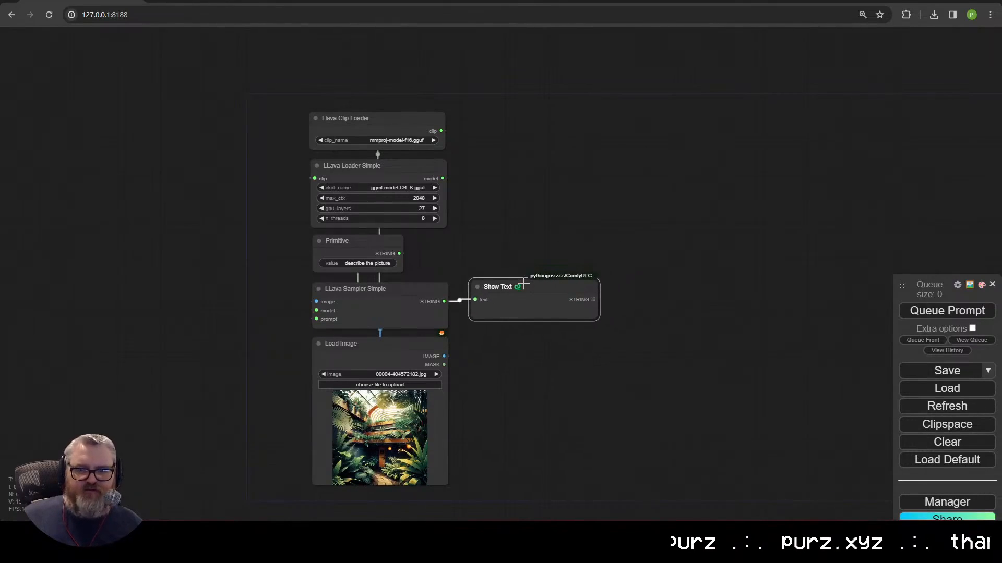
Step: Queue the LLaVA workflow to generate a description of the greenhouse image
left_click_drag(549, 240, 538, 196)
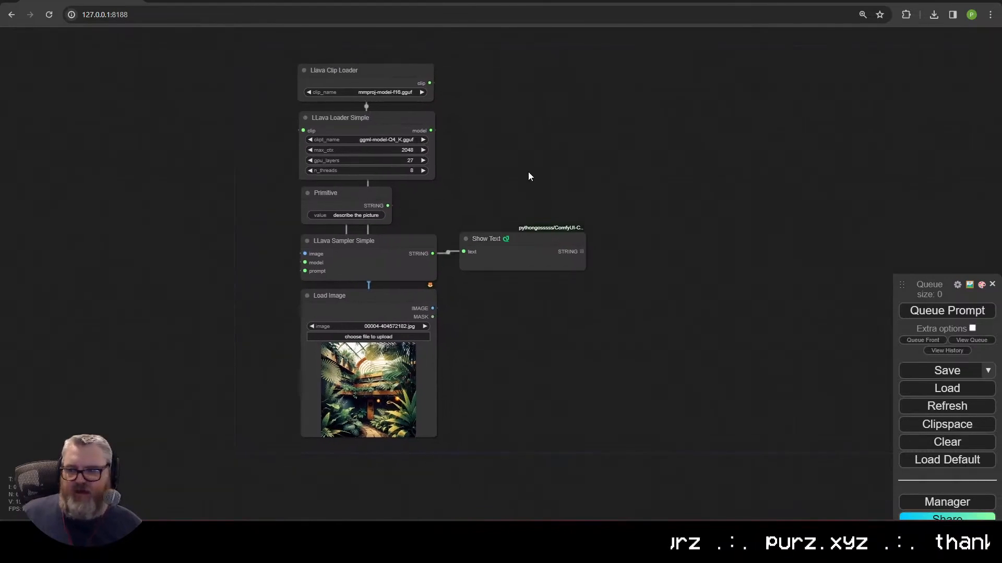
left_click_drag(549, 245, 549, 226)
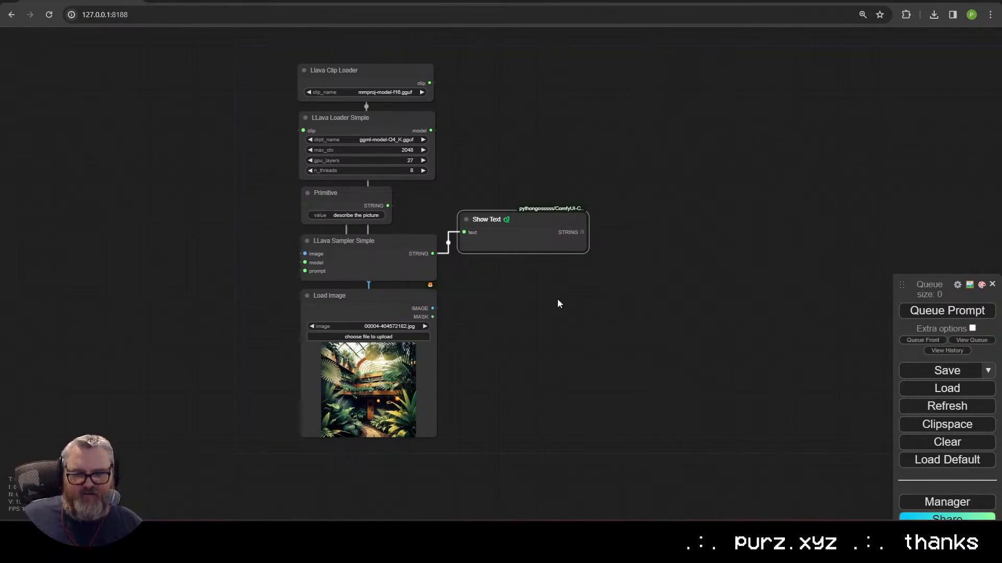
left_click(947, 311)
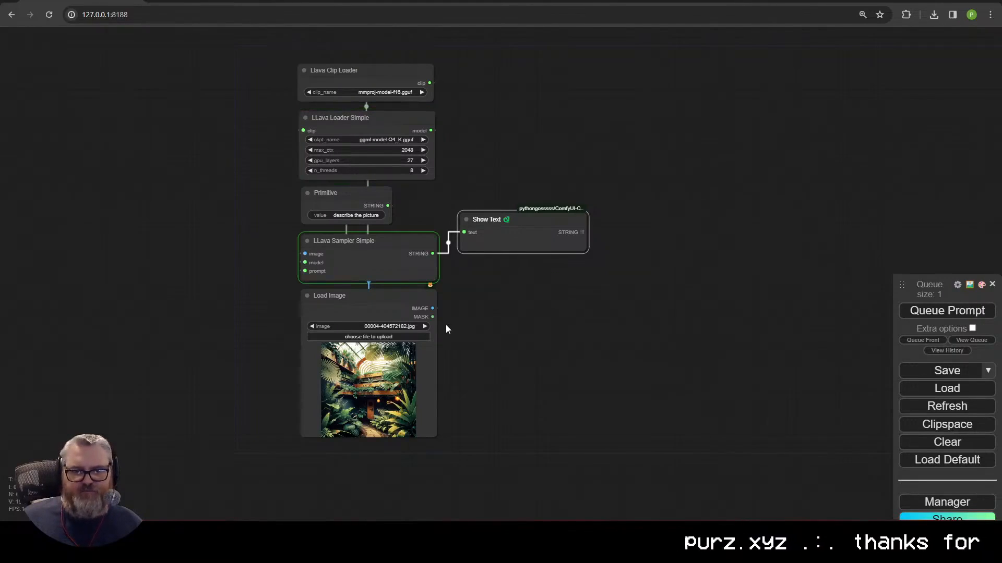
mouse_move(109, 553)
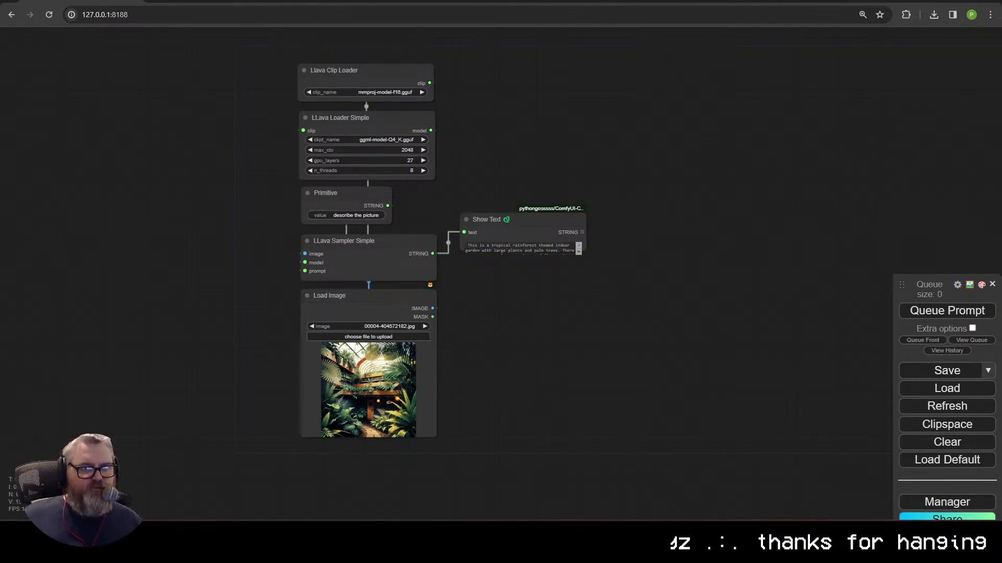
left_click_drag(0, 155, 0, 155)
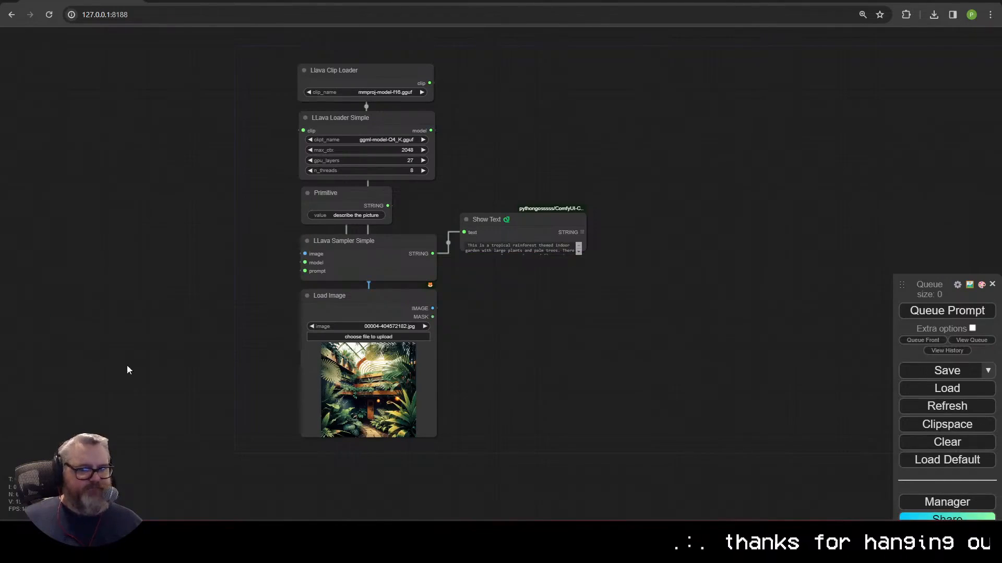
Step: Enlarge Show Text and place it beside Load Image to read the tropical indoor garden caption
left_click_drag(586, 251, 629, 288)
scroll(509, 405, "up", 3)
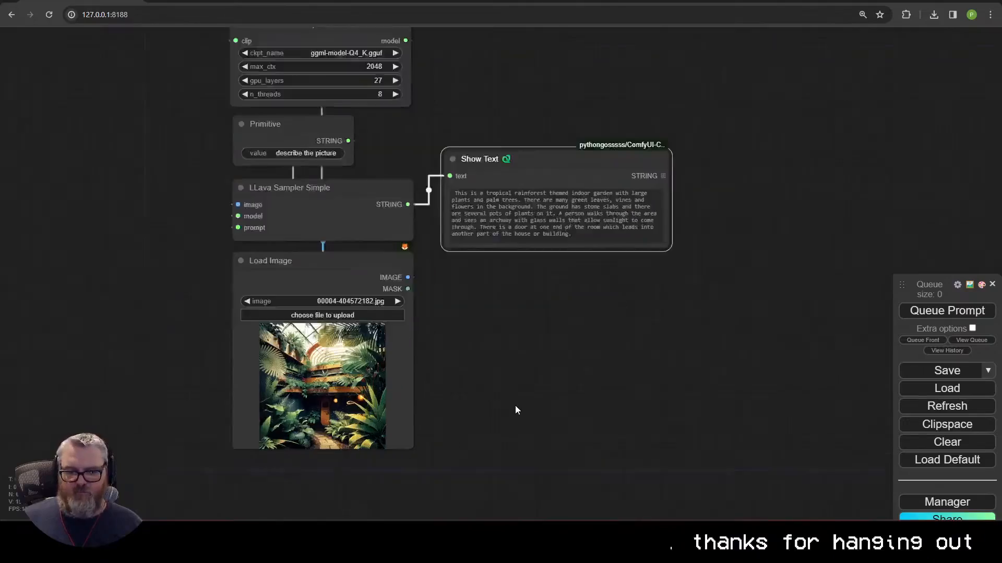
scroll(516, 410, "up", 1)
left_click_drag(490, 128, 491, 298)
scroll(444, 496, "up", 7)
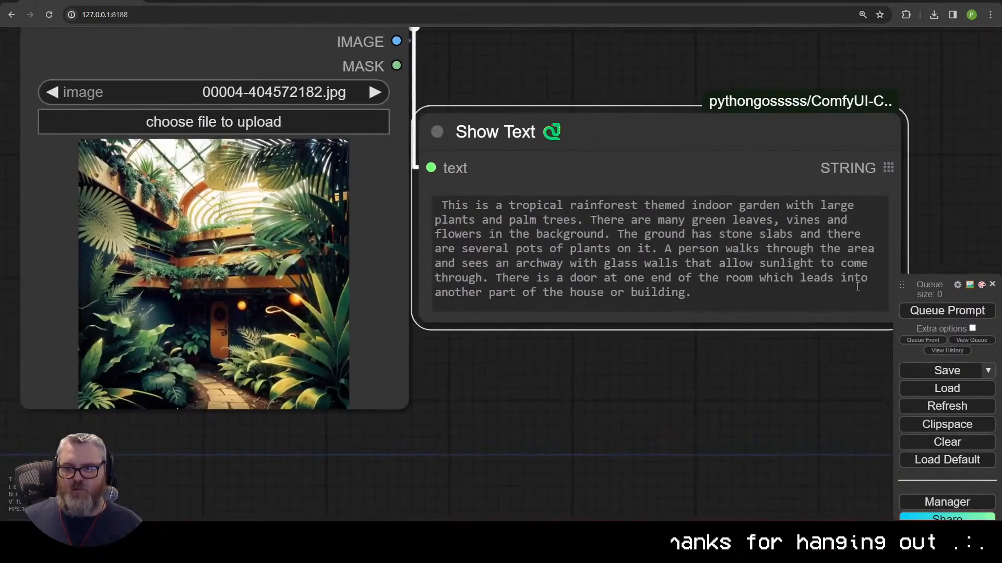
scroll(550, 493, "up", 3)
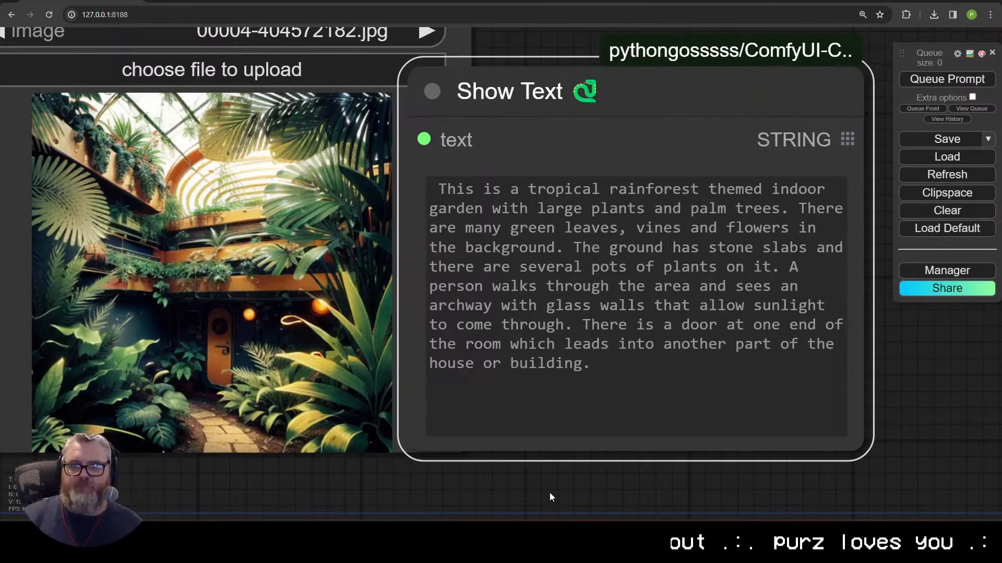
scroll(549, 492, "down", 11)
left_click_drag(560, 276, 540, 220)
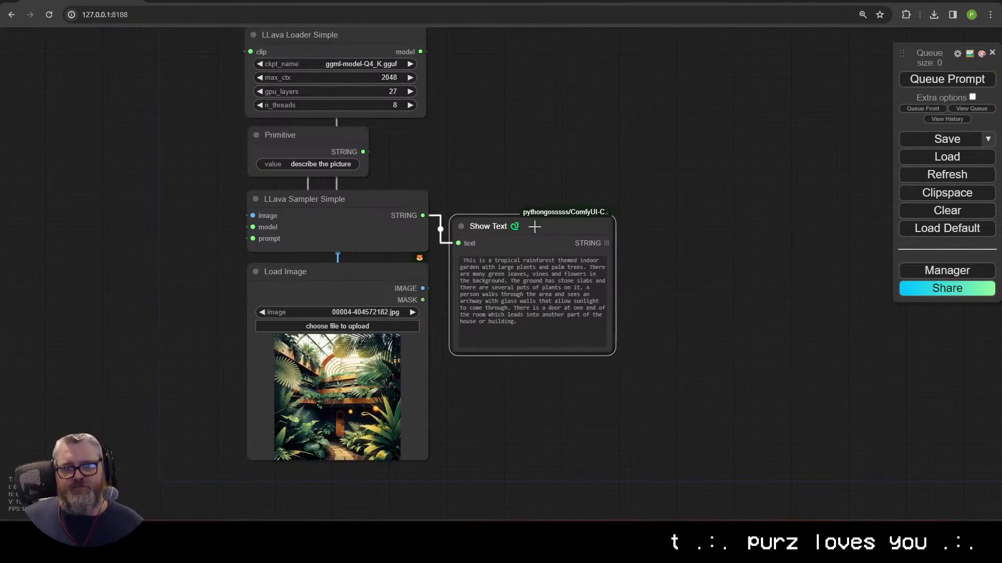
scroll(540, 219, "down", 4)
left_click_drag(631, 212, 487, 217)
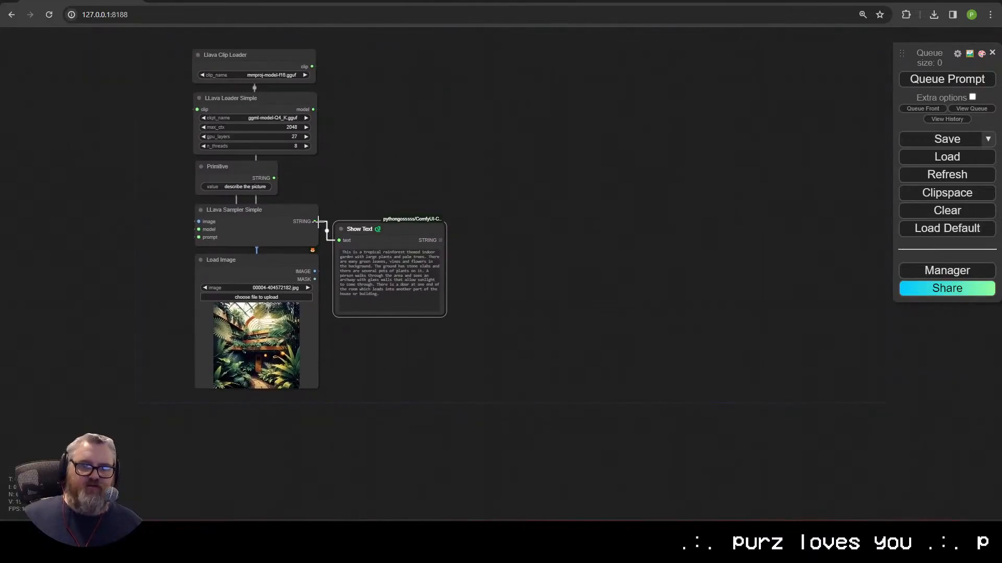
Step: Add a CLIP Text Encode (Prompt) node and convert its text widget to an input
double_click(564, 151)
type("ck")
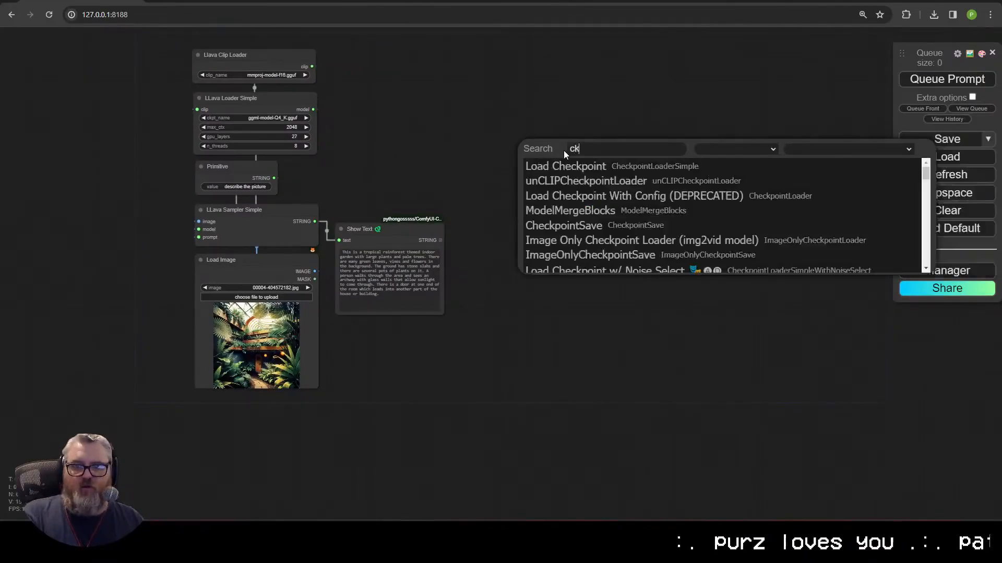
key("BackSpace")
type("lip")
left_click(565, 162)
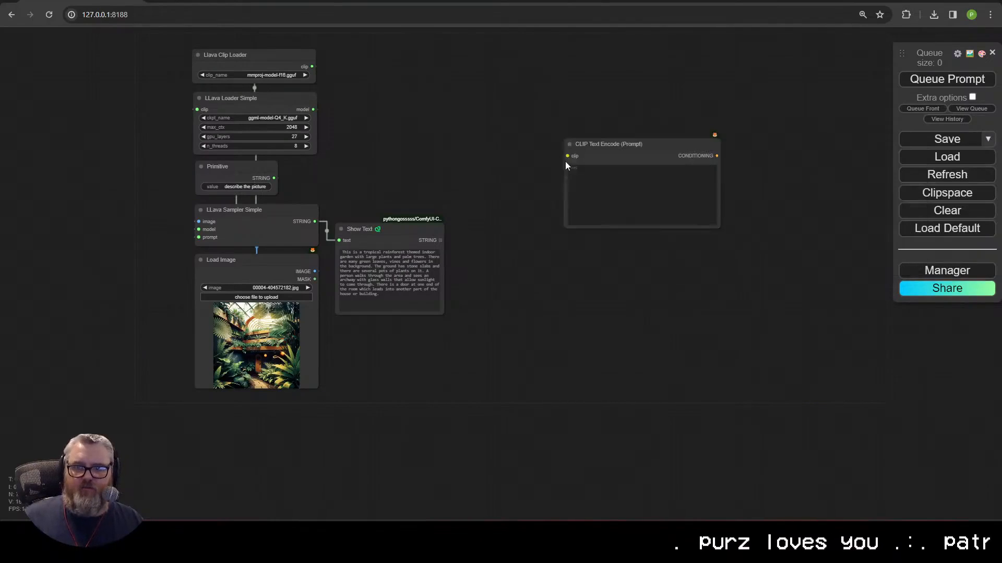
left_click_drag(566, 156, 509, 195)
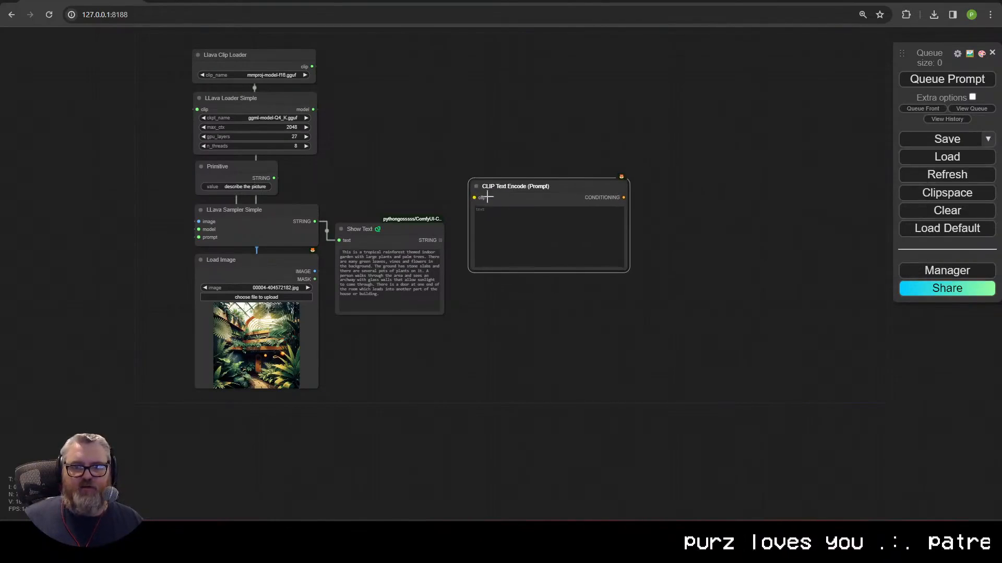
right_click(516, 193)
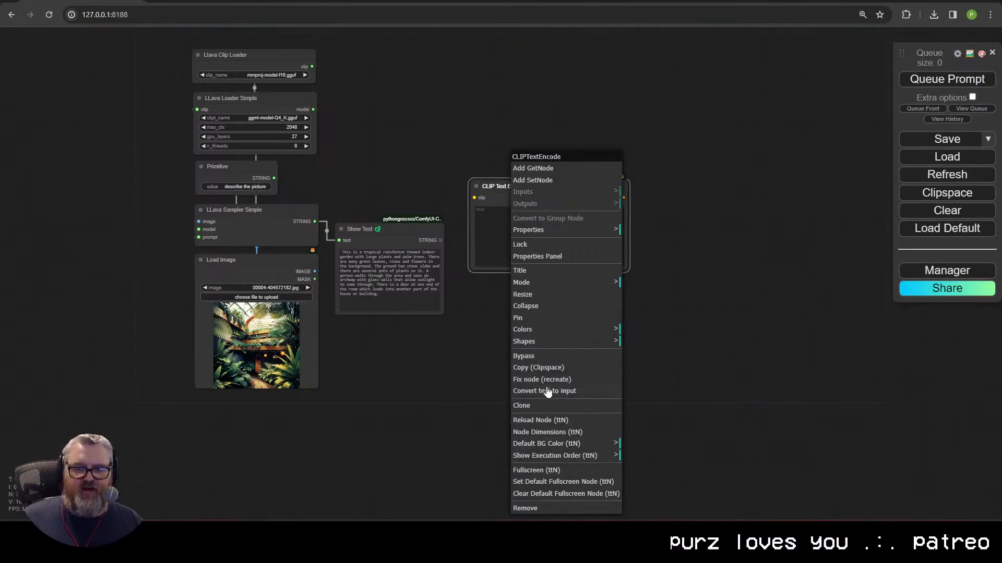
right_click(494, 192)
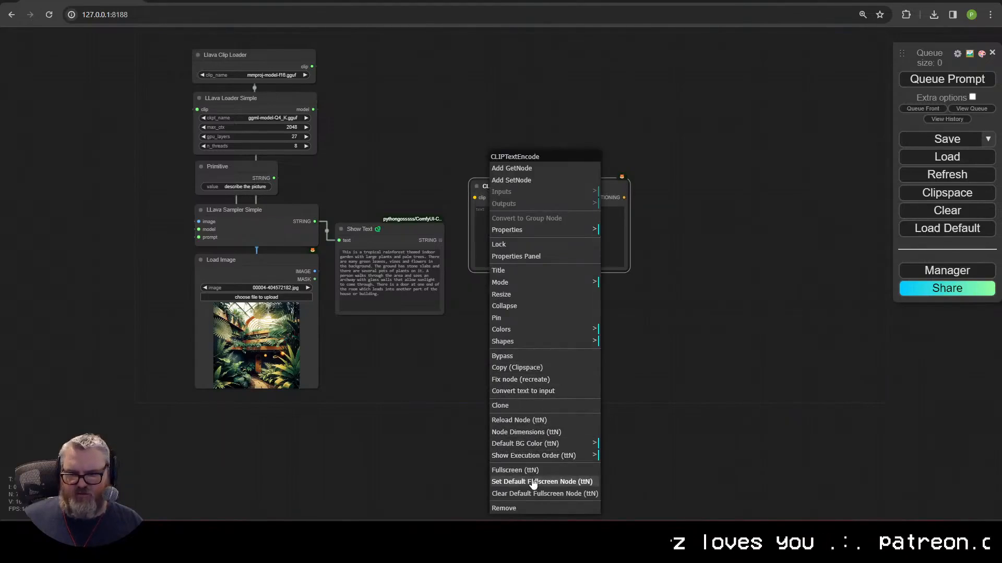
left_click(516, 391)
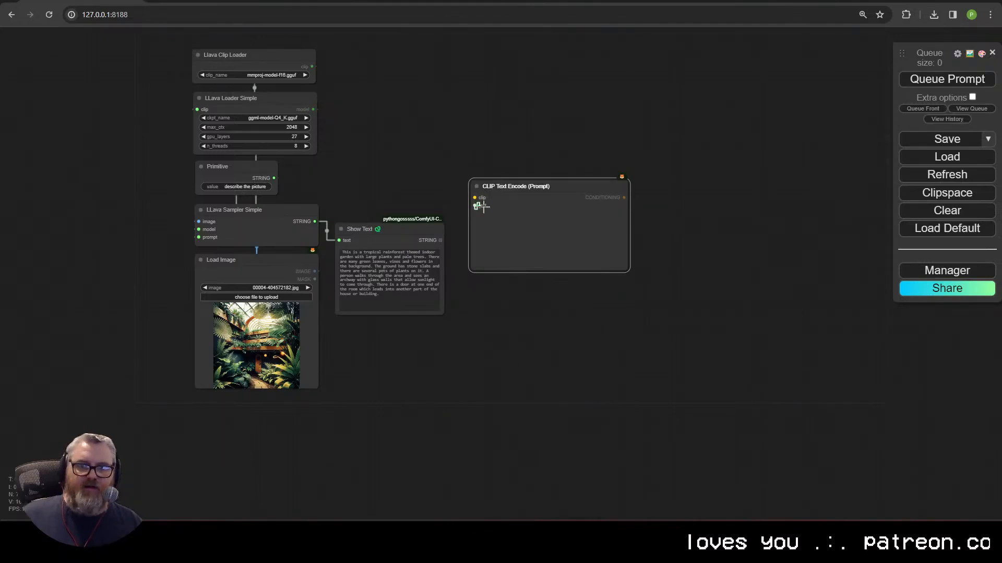
Step: Link the sampler's STRING to it, move Show Text up, then delete the CLIP node
left_click_drag(475, 205, 314, 222)
left_click_drag(361, 251, 376, 290)
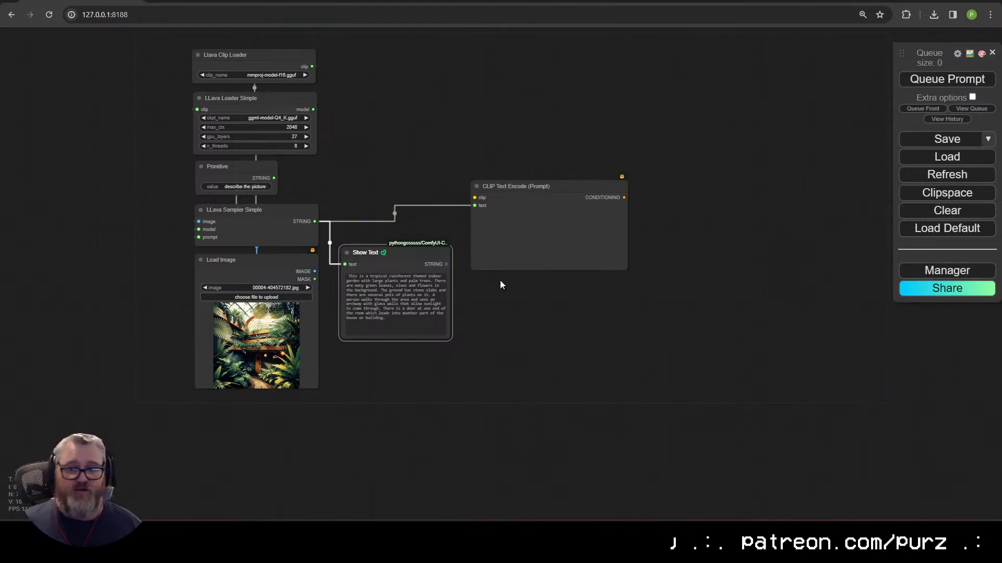
left_click_drag(384, 255, 397, 90)
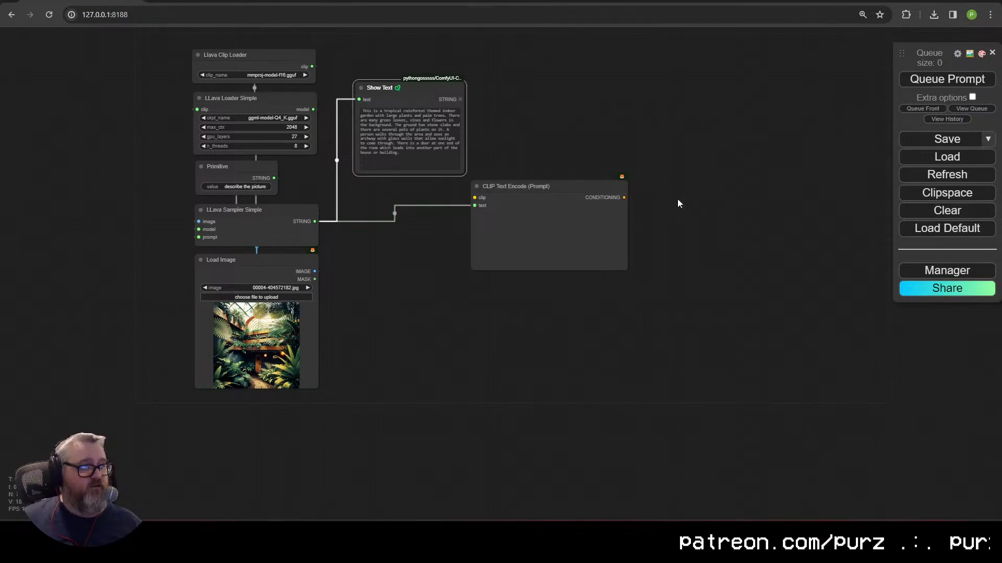
left_click_drag(563, 235, 450, 237)
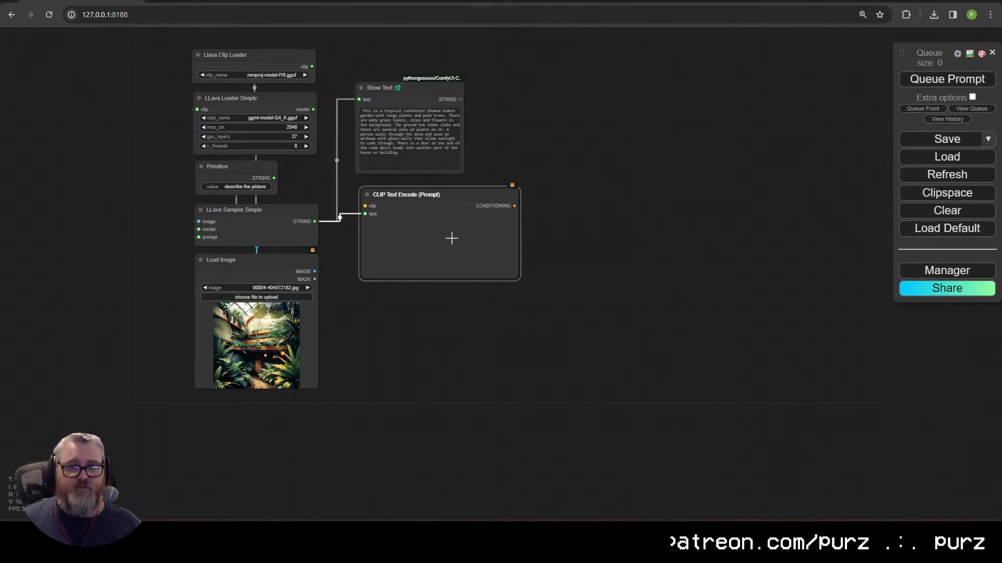
key("Delete")
left_click_drag(443, 393, 185, 44)
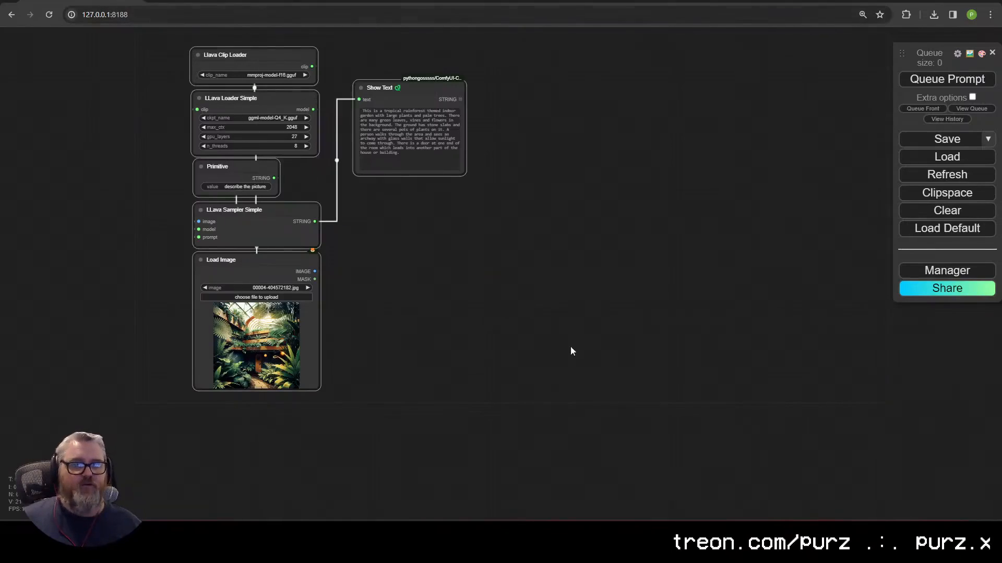
left_click(440, 338)
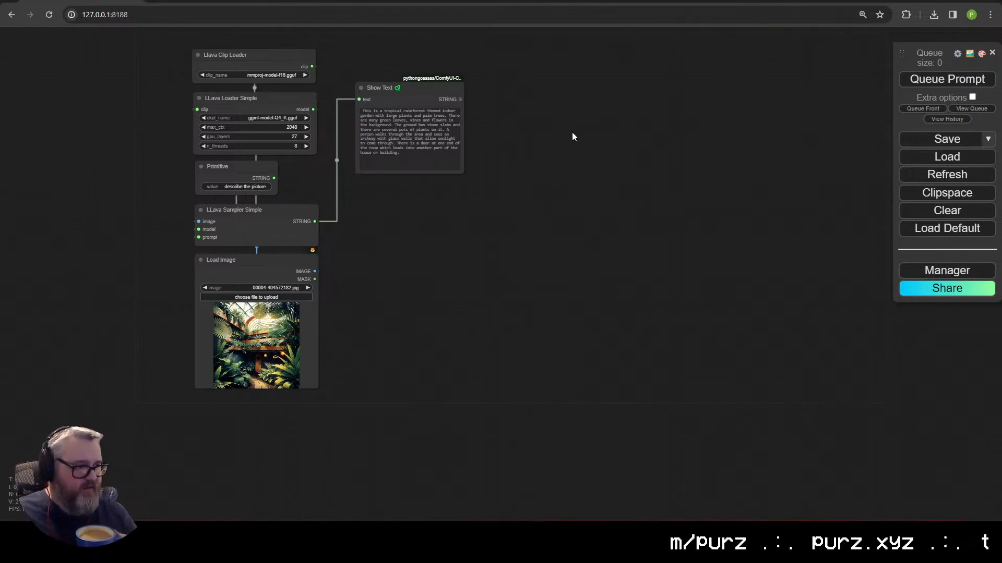
Step: Zoom in to read the rainforest garden caption, then move Show Text up beside the loaders
scroll(558, 360, "up", 10)
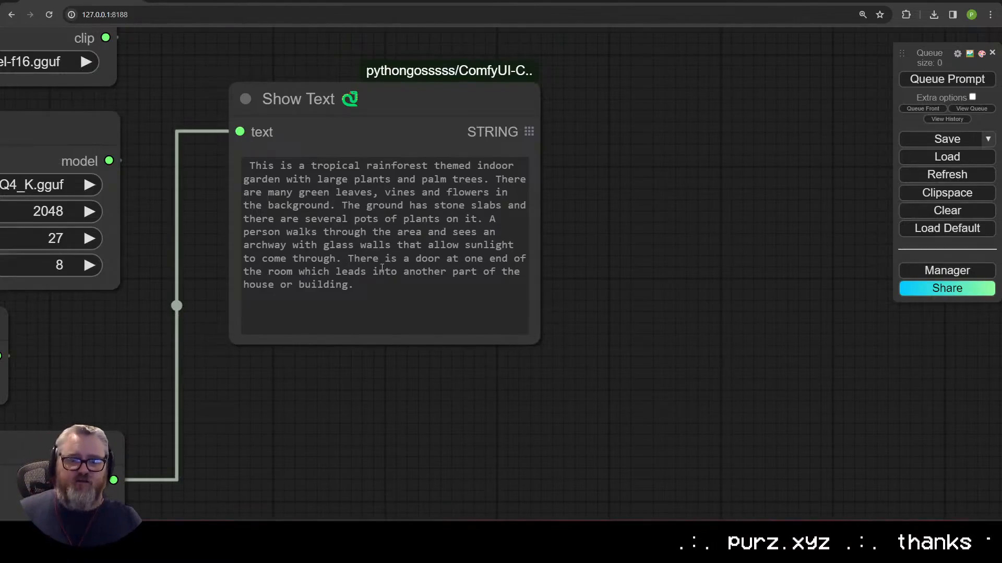
left_click_drag(256, 162, 469, 315)
left_click(380, 293)
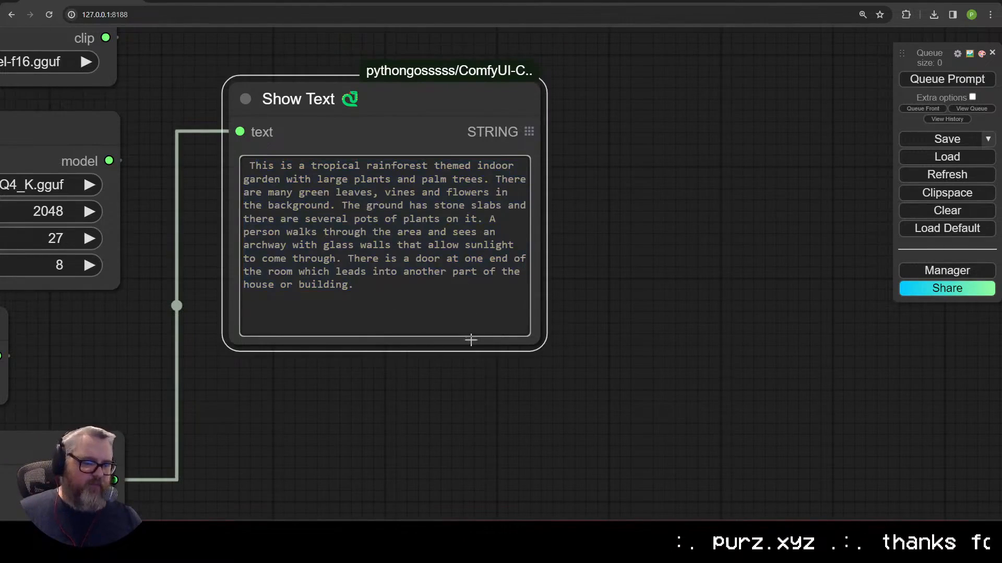
scroll(471, 340, "down", 10)
left_click_drag(588, 308, 443, 253)
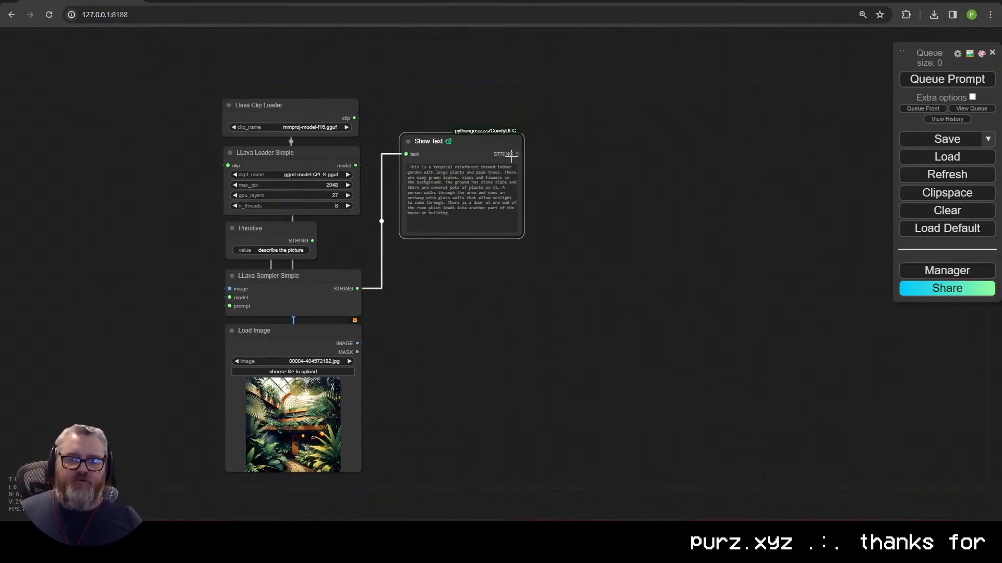
left_click_drag(608, 192, 609, 199)
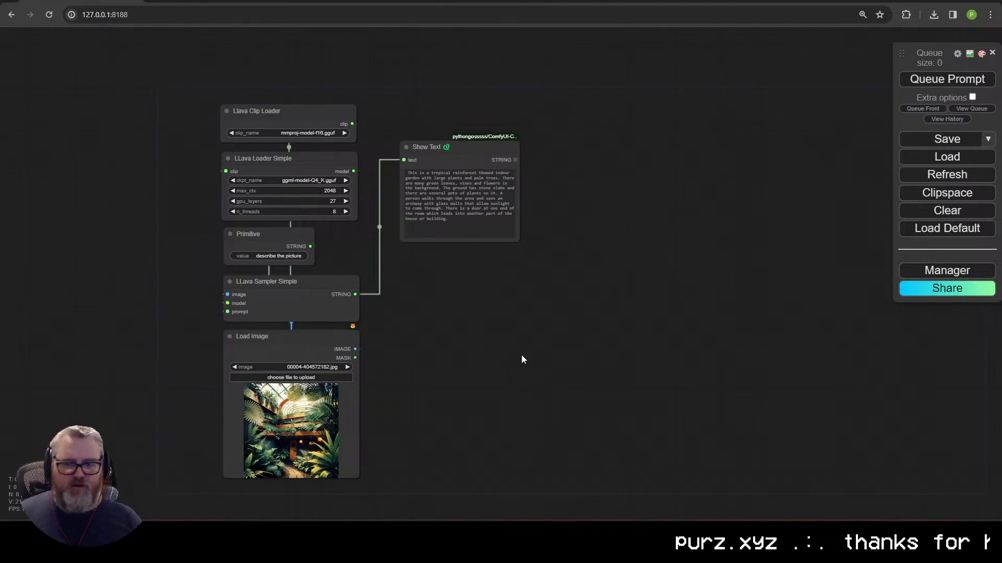
left_click_drag(428, 147, 403, 116)
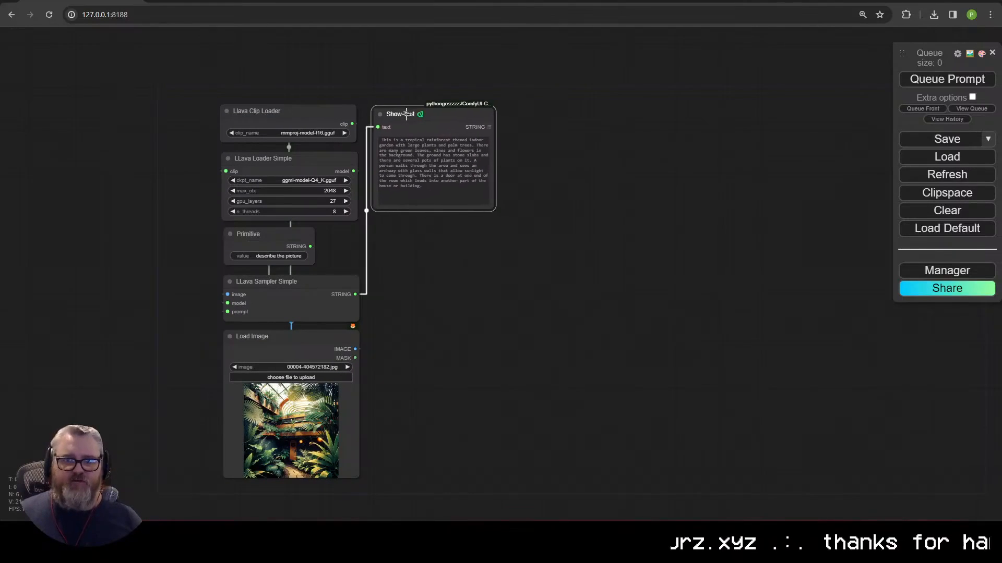
Step: Copy the ComfyUI address and load it in a new browser tab
left_click(168, 18)
key("ctrl+c")
key("ctrl+t")
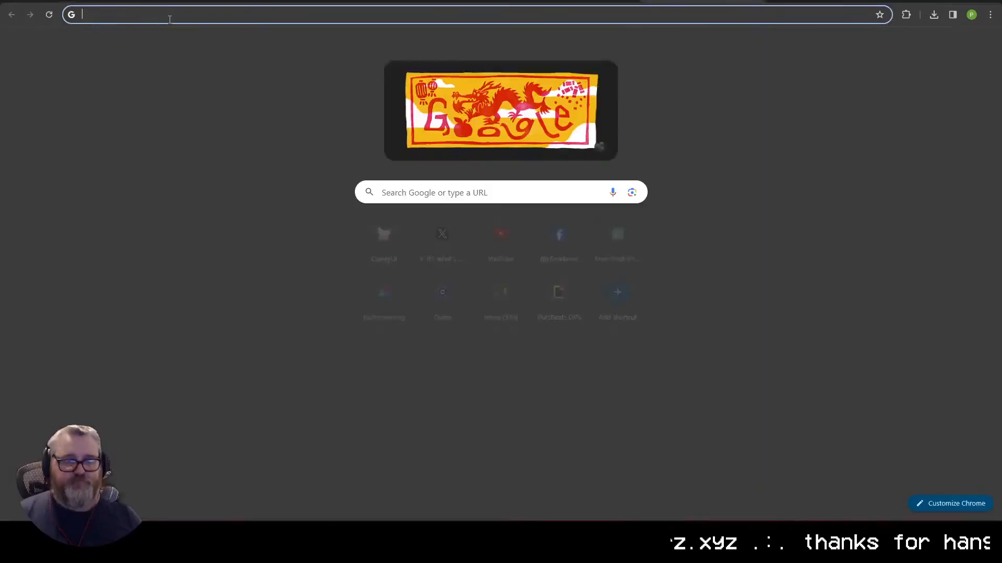
key("ctrl+v")
key("Return")
Step: Reorder the browser tabs and return to the mushroom-grid workflow tab
left_click(102, 1)
left_click_drag(699, 1, 209, 1)
left_click(100, 1)
left_click_drag(443, 190, 377, 140)
key("ctrl+Tab")
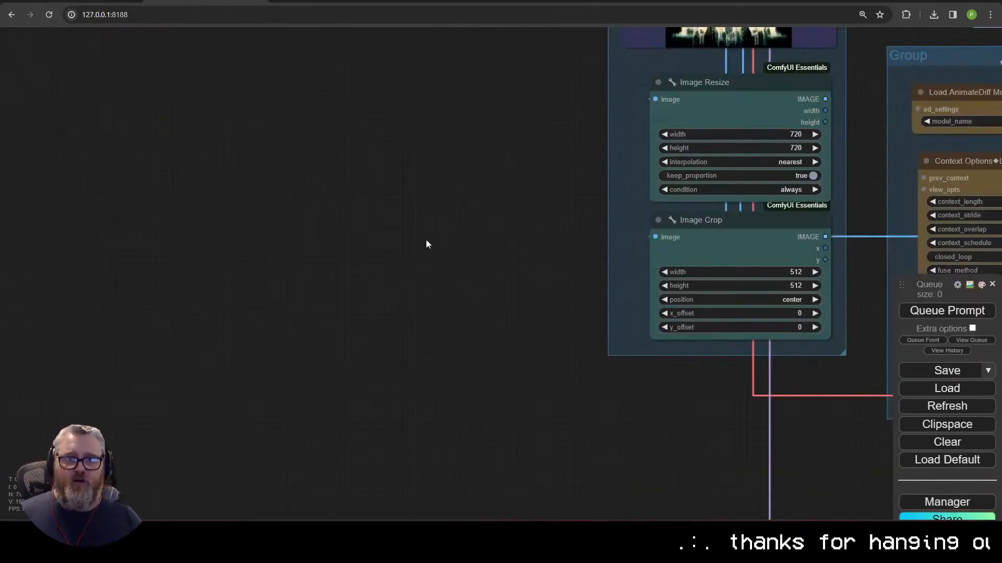
left_click(346, 2)
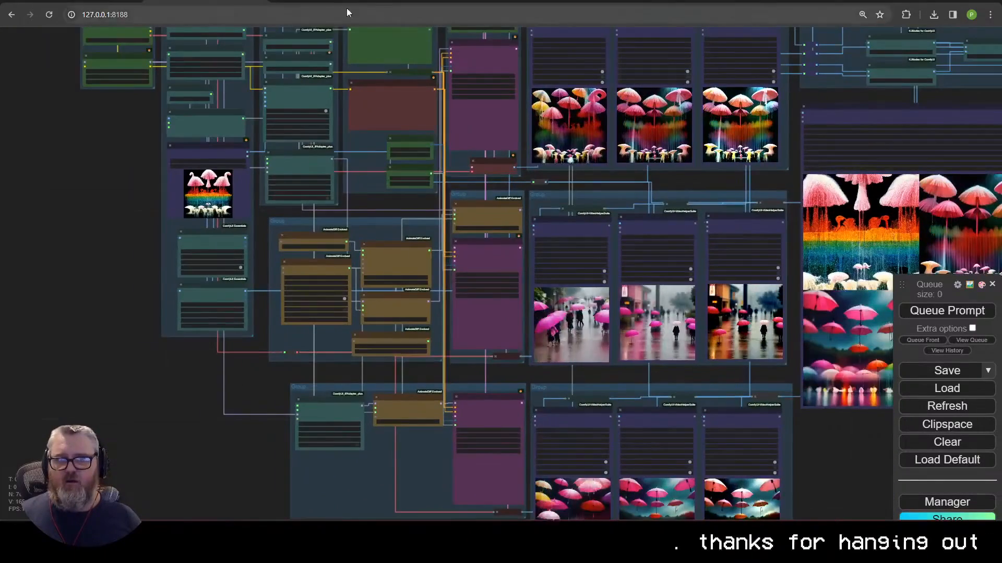
left_click(101, 2)
left_click(235, 1)
Step: From the mushroom workflow, open another new tab at 127.0.0.1:8188
left_click(209, 15)
key("ctrl+c")
key("ctrl+t")
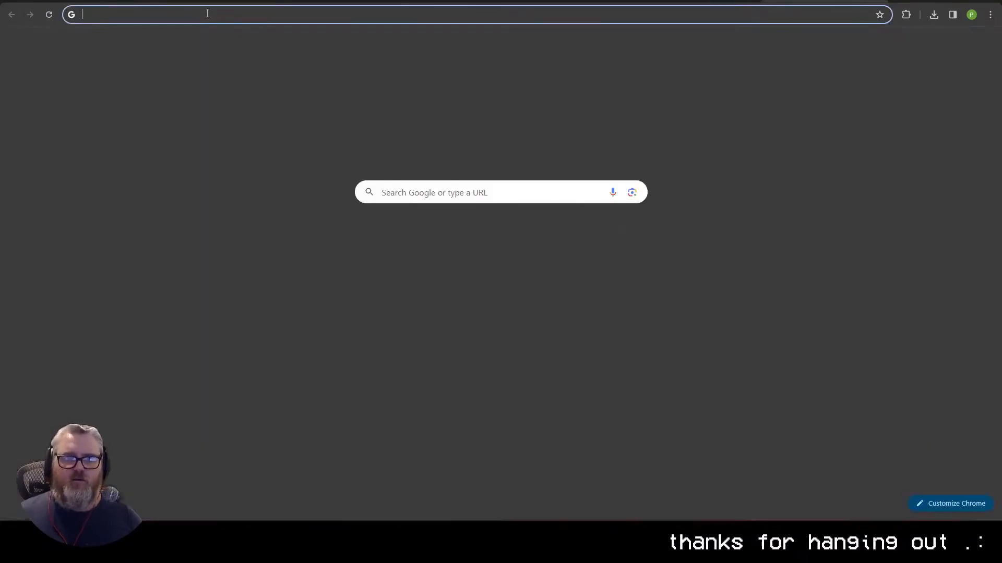
key("ctrl+v")
key("Return")
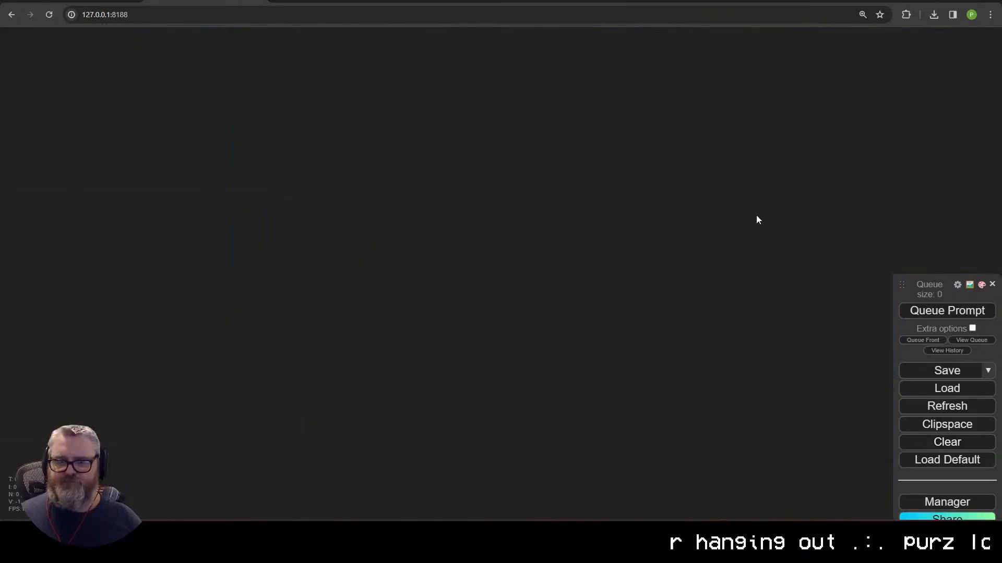
Step: Add a KSampler node to the empty canvas through node search
double_click(439, 248)
type("ksampler")
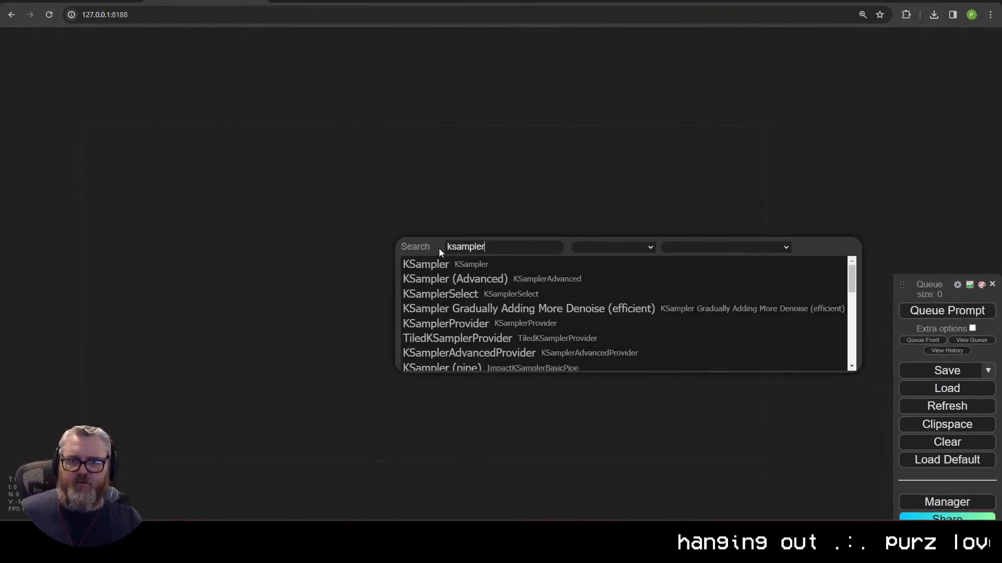
key("Return")
left_click_drag(426, 197, 506, 260)
left_click_drag(423, 258, 319, 221)
left_click(262, 203)
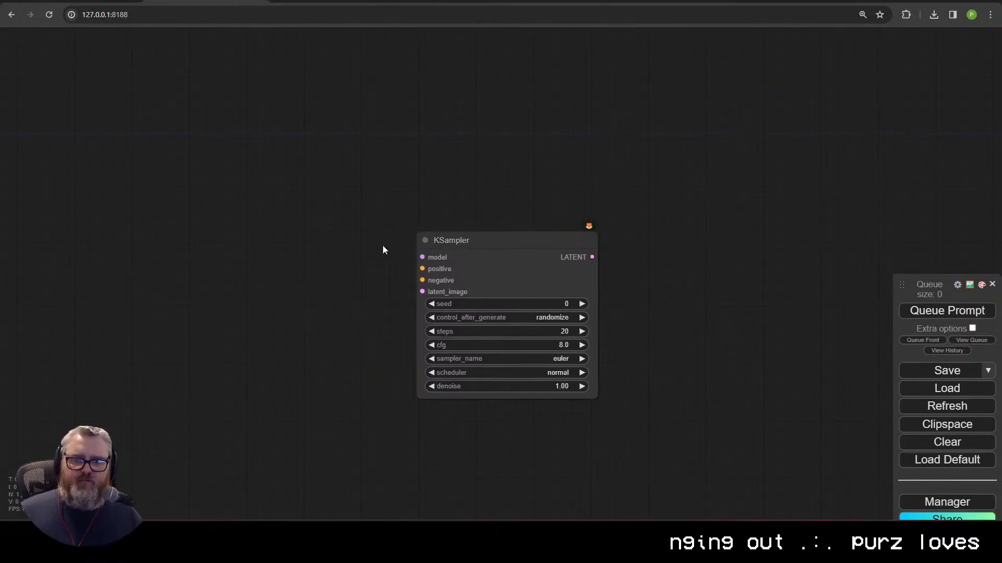
Step: Attach CLIP Text Encode nodes to the KSampler's positive and negative inputs
left_click_drag(422, 269, 320, 214)
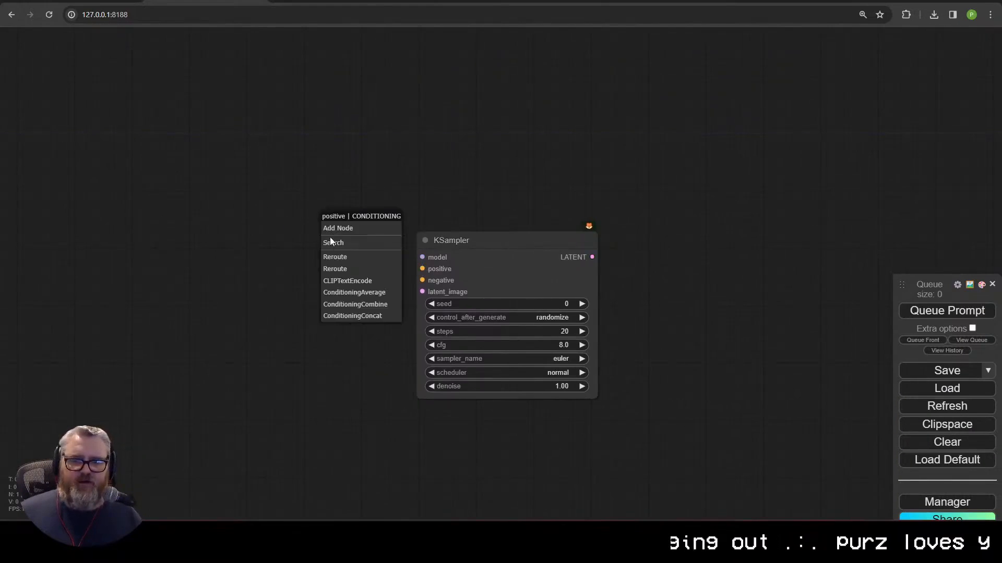
left_click(334, 240)
left_click(370, 259)
key("Delete")
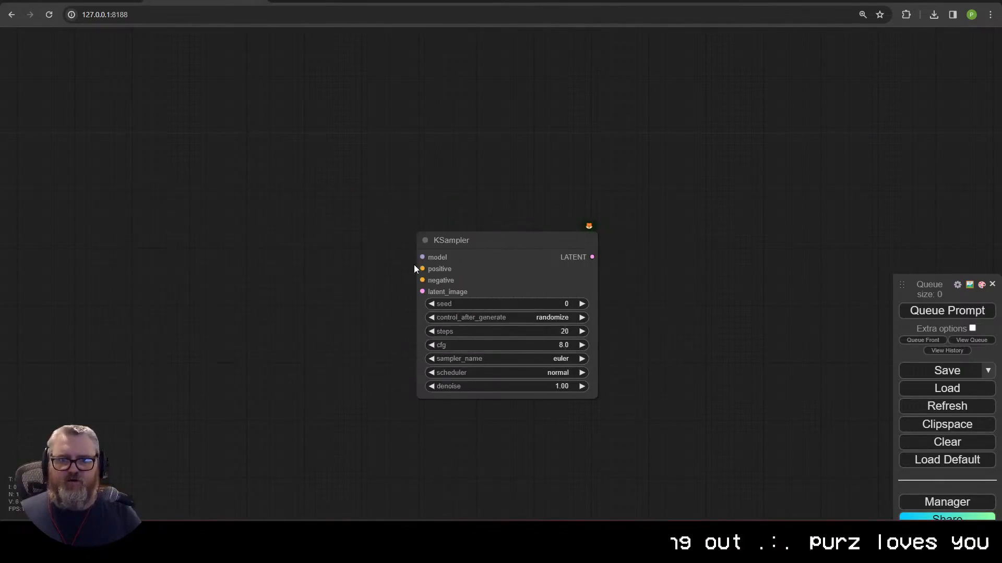
left_click_drag(414, 265, 266, 235)
left_click(279, 268)
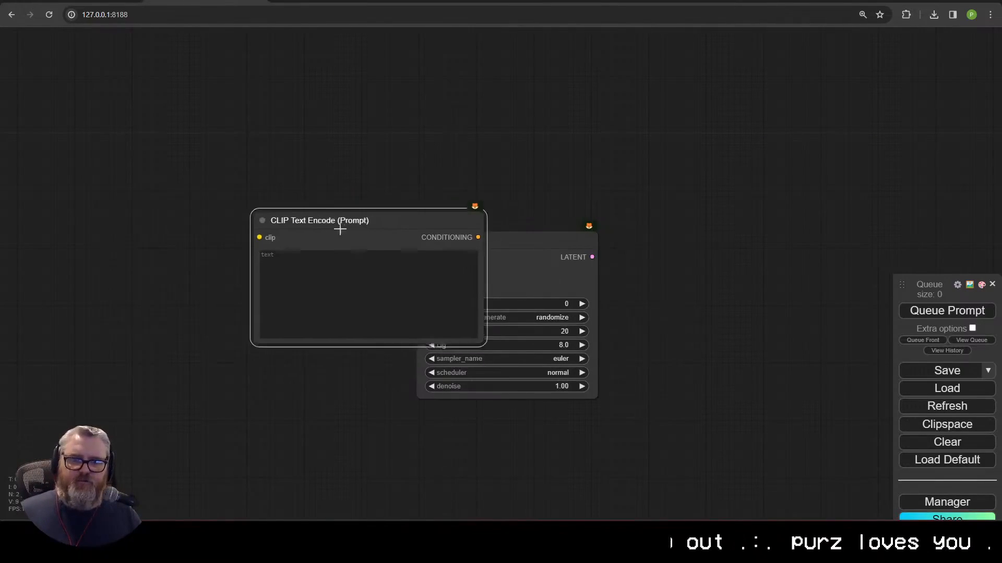
left_click_drag(422, 281, 250, 328)
left_click(296, 398)
Step: Colour the positive prompt green, the negative prompt red and the KSampler purple
right_click(201, 175)
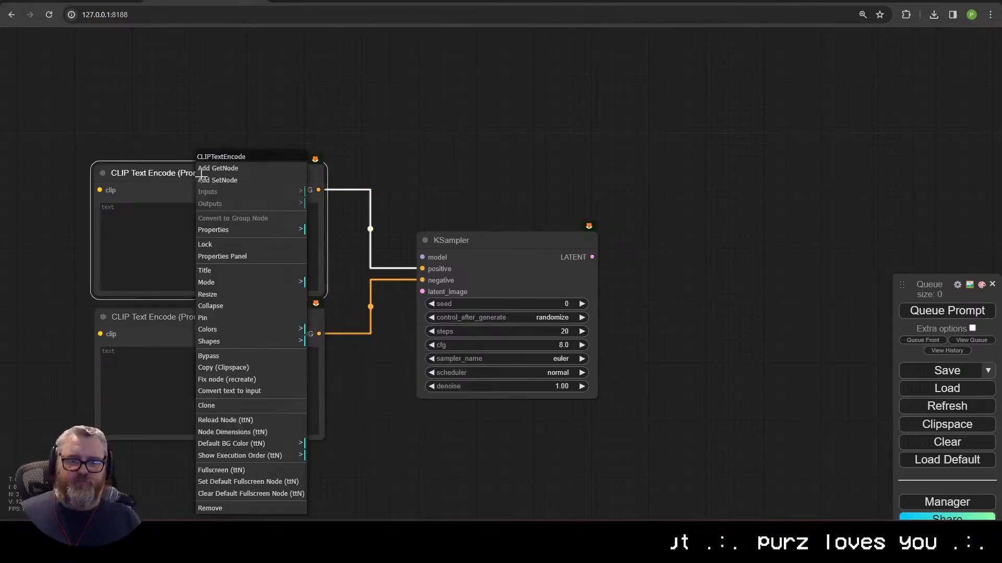
left_click(302, 329)
left_click(334, 367)
right_click(209, 323)
left_click(313, 330)
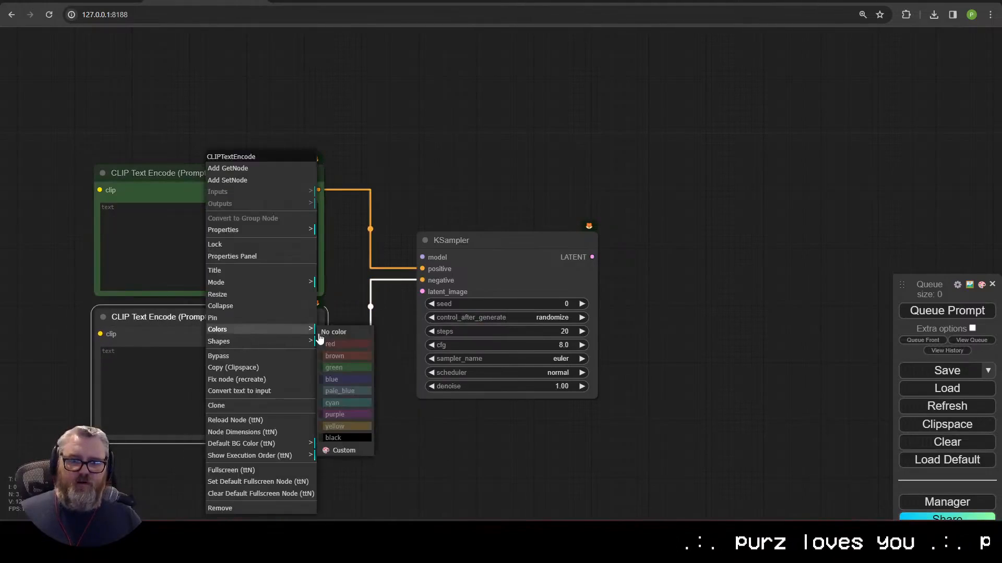
left_click(336, 343)
left_click_drag(353, 361, 371, 364)
right_click(538, 245)
left_click(546, 259)
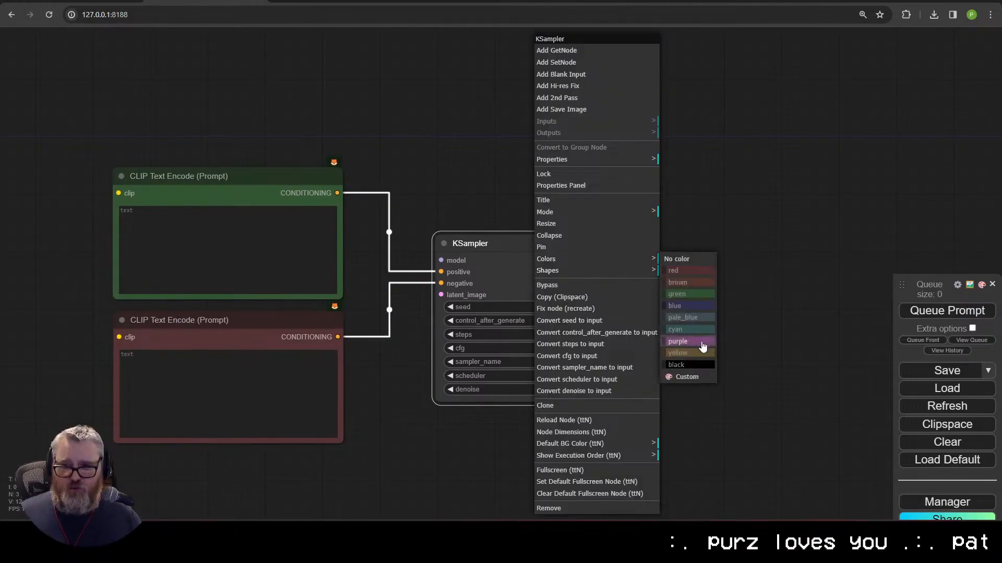
left_click(703, 347)
left_click_drag(518, 246, 469, 226)
Step: Add a green Empty Latent Image on the KSampler's latent_image input and position it
left_click_drag(390, 274, 455, 136)
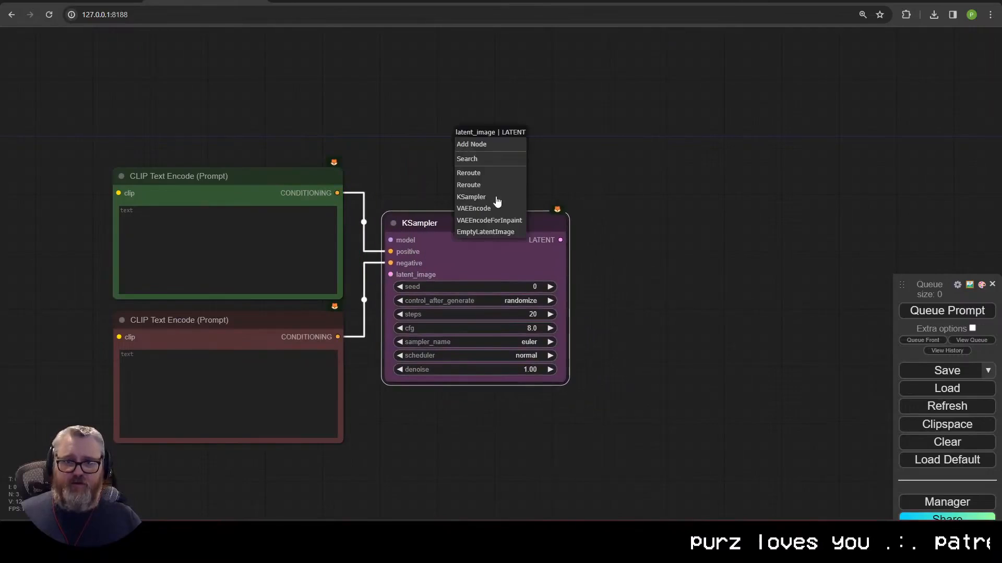
left_click(483, 232)
left_click_drag(516, 137, 447, 134)
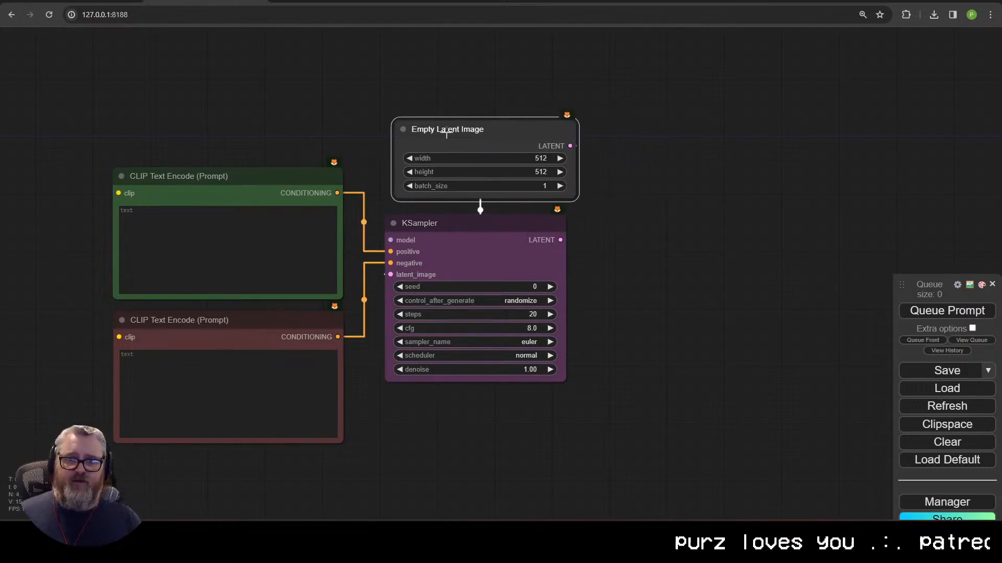
right_click(446, 134)
left_click(469, 291)
left_click(582, 334)
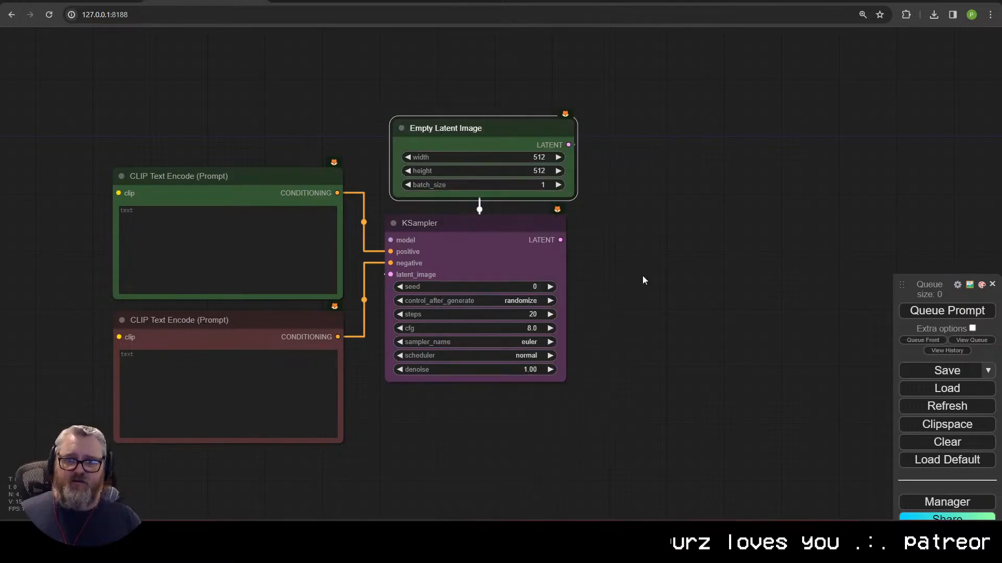
left_click_drag(642, 280, 637, 280)
left_click_drag(492, 130, 481, 132)
left_click(498, 159)
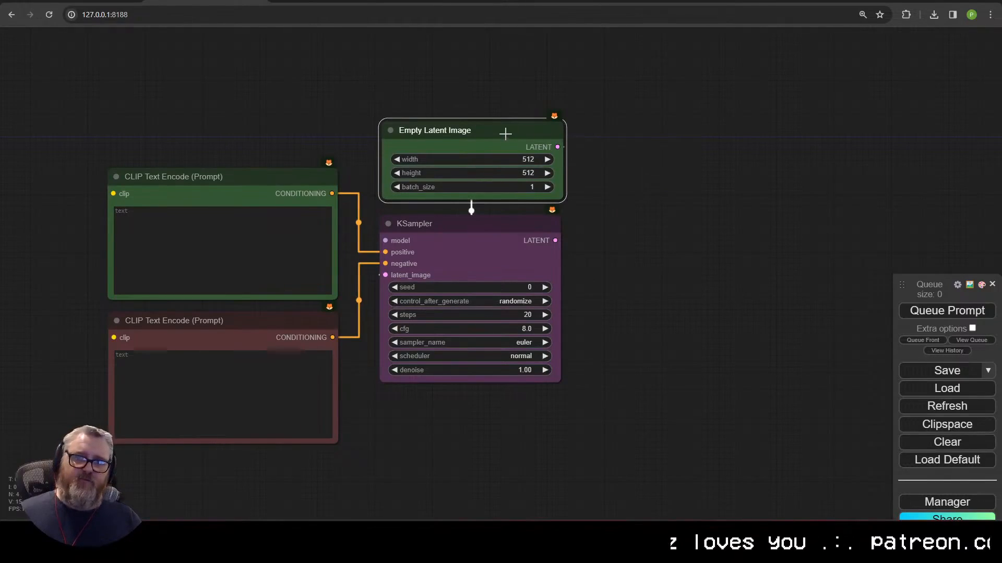
left_click_drag(505, 133, 499, 128)
scroll(525, 430, "down", 1)
left_click_drag(524, 430, 624, 396)
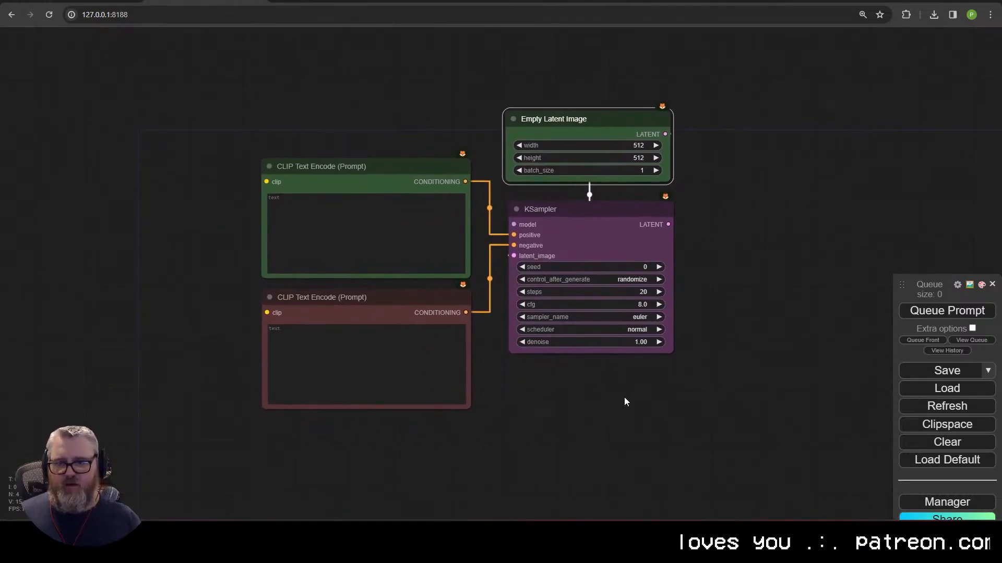
left_click_drag(514, 225, 207, 106)
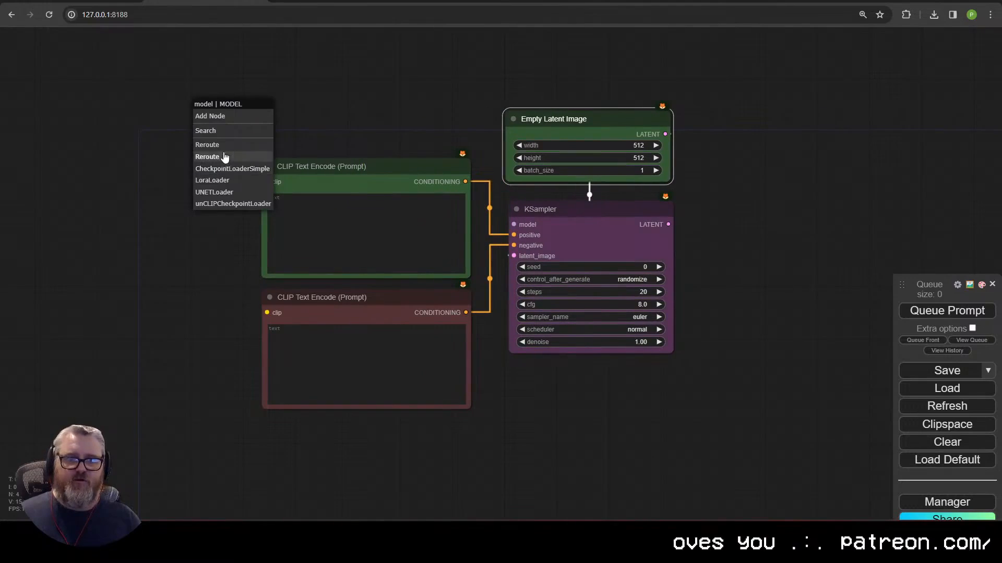
Step: Feed the KSampler model from a Load Checkpoint set to photon_v1
left_click(233, 168)
left_click_drag(277, 105, 150, 99)
left_click(149, 146)
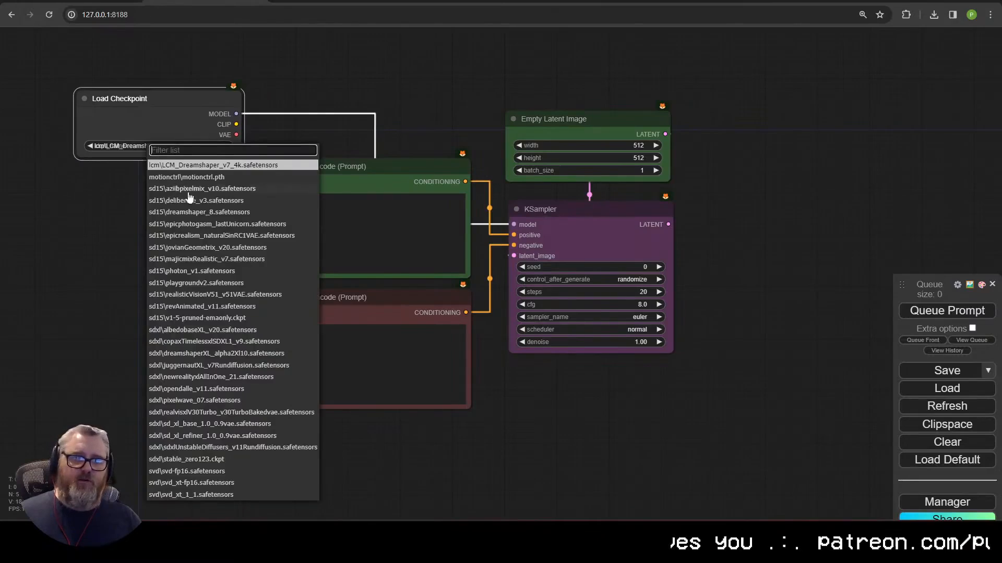
left_click(218, 271)
Step: Enter 'nsfw, nude' as negative prompt and paste the tropical garden description as positive
left_click(351, 364)
type("ns")
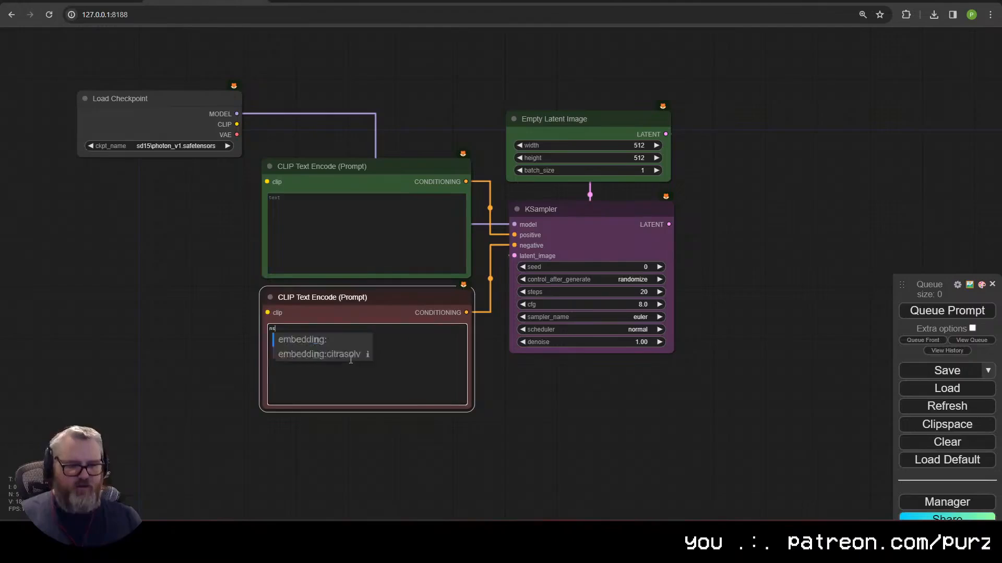
type("fw, nude")
left_click(378, 231)
key("ctrl+v")
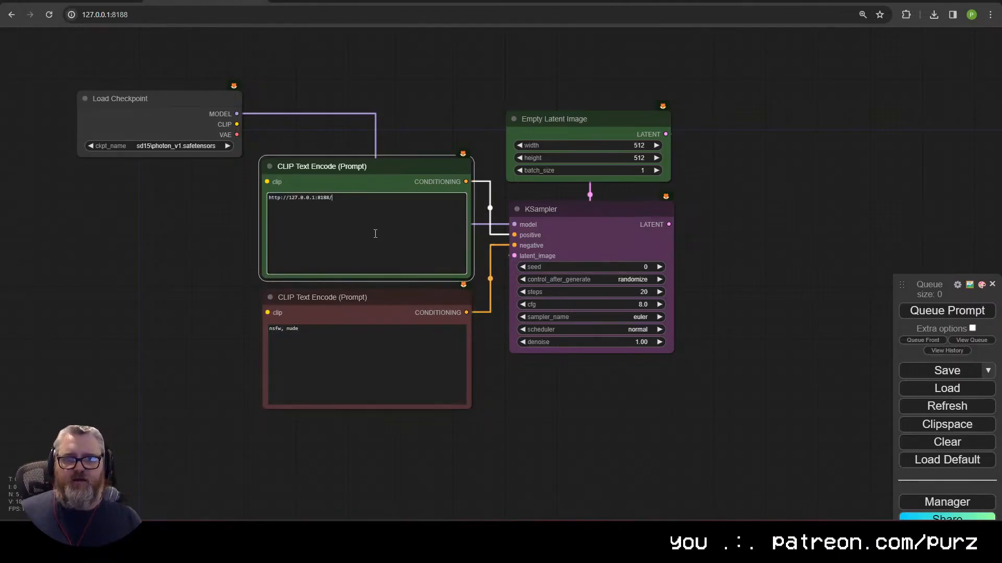
key("ctrl+Tab")
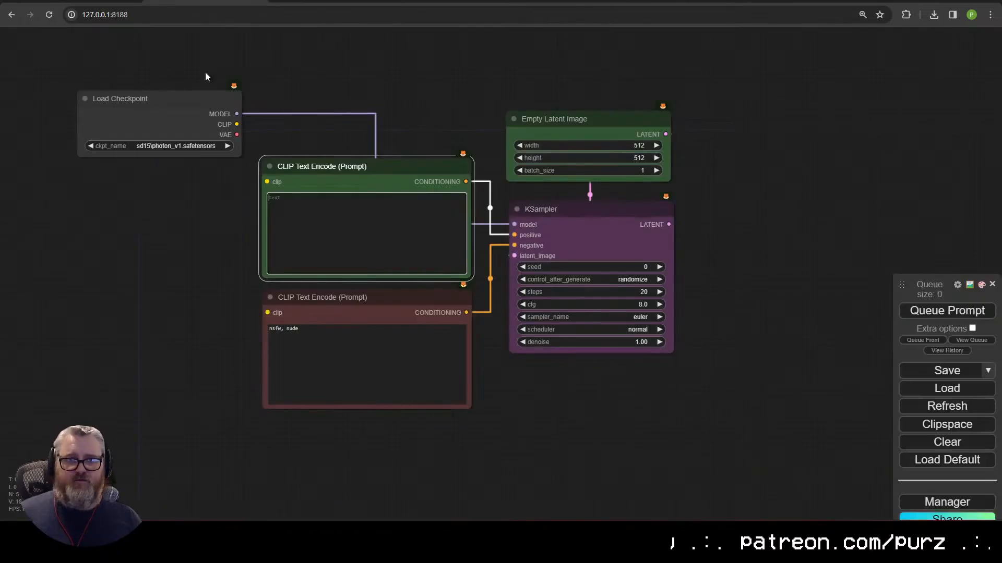
key("ctrl+v")
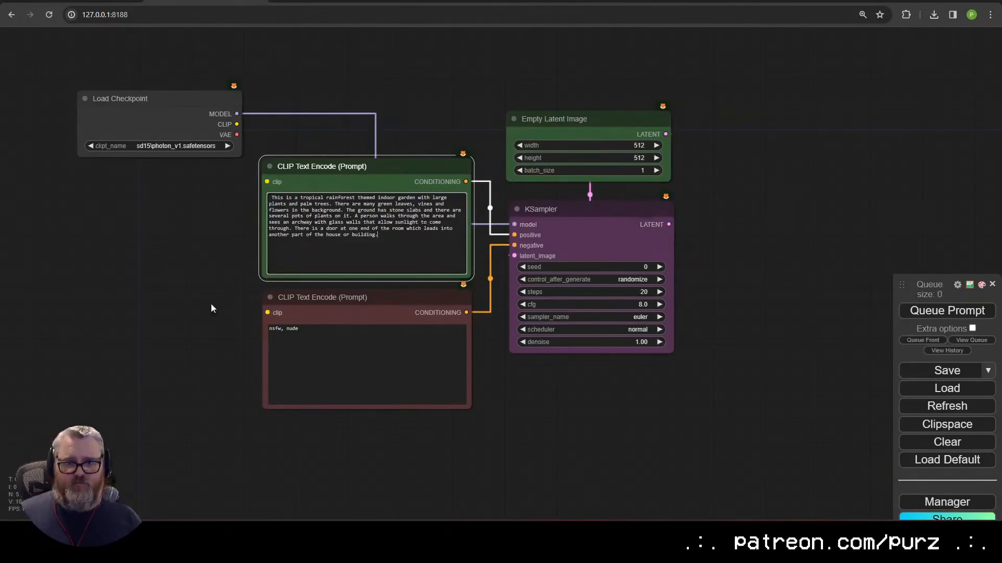
left_click(173, 265)
double_click(174, 352)
Step: Add a Load Image node through search and move it up
type("load")
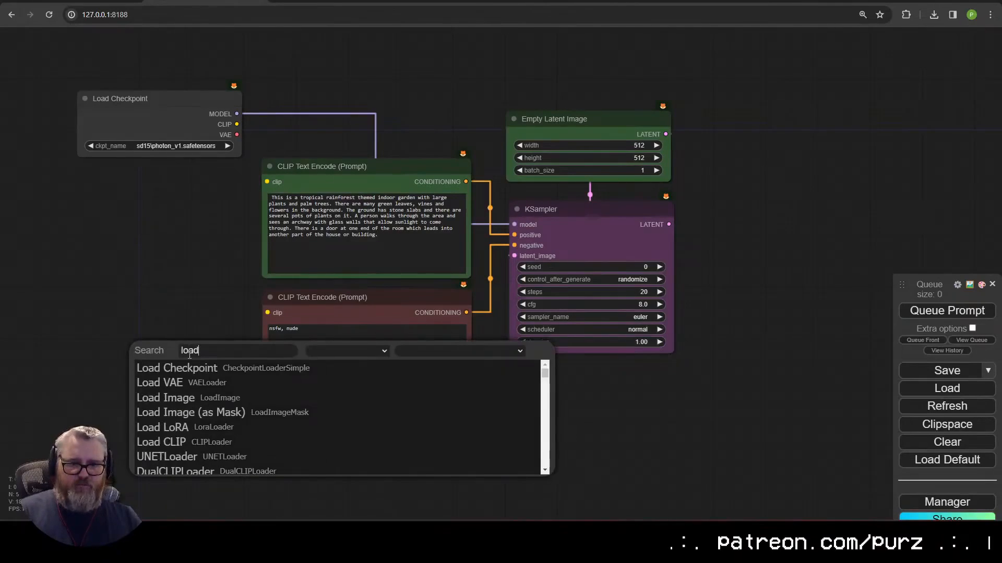
left_click(166, 398)
left_click_drag(179, 344, 172, 179)
left_click_drag(256, 206, 326, 290)
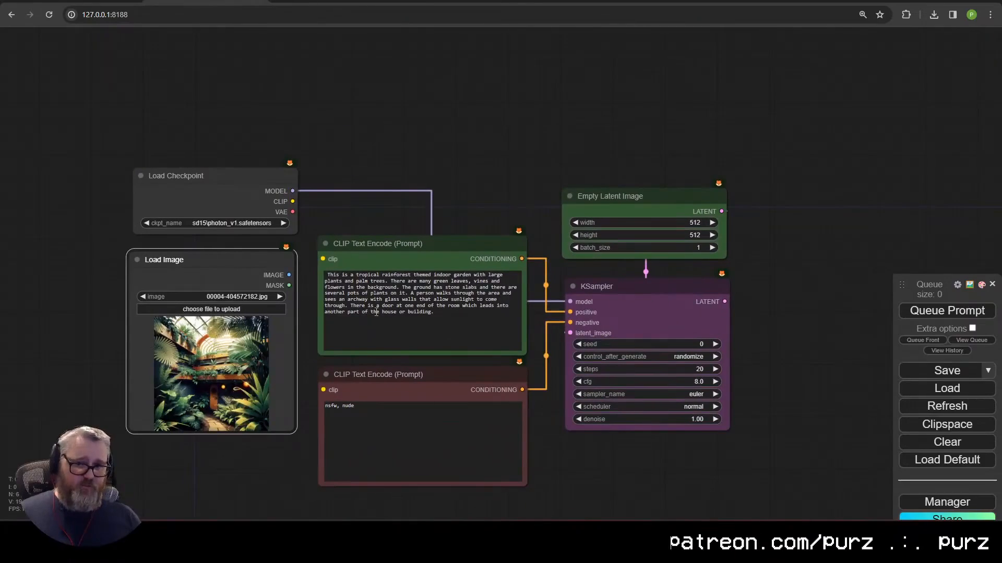
left_click_drag(744, 326, 623, 311)
Step: Decode the KSampler latent with VAE Decode and wire the checkpoint's VAE and CLIP
left_click_drag(603, 285, 170, 196)
left_click(572, 486)
right_click(538, 445)
left_click_drag(171, 185, 201, 242)
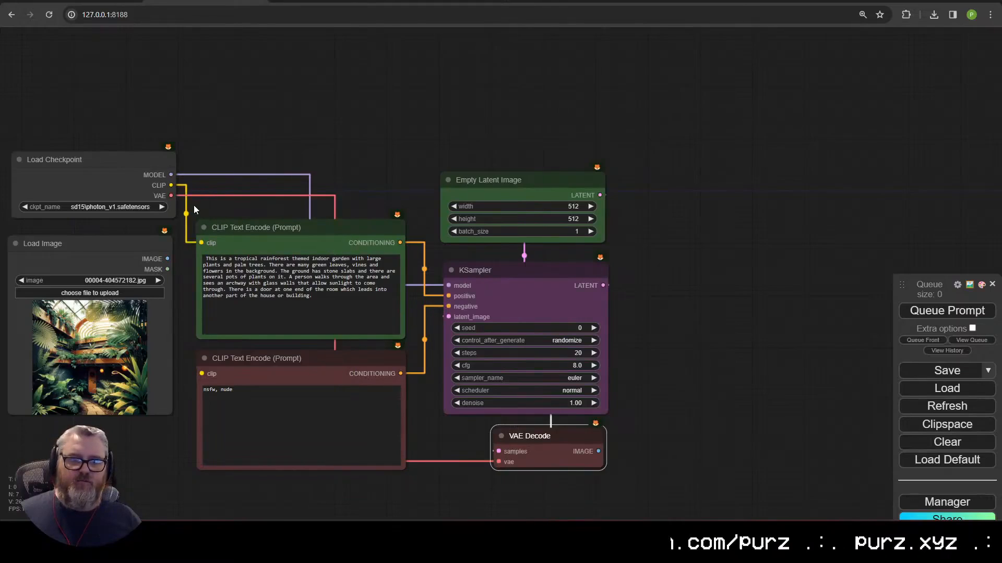
left_click_drag(170, 185, 201, 374)
Step: Save the decoded image with filename prefix LLava-Test and queue the workflow
left_click_drag(598, 451, 638, 225)
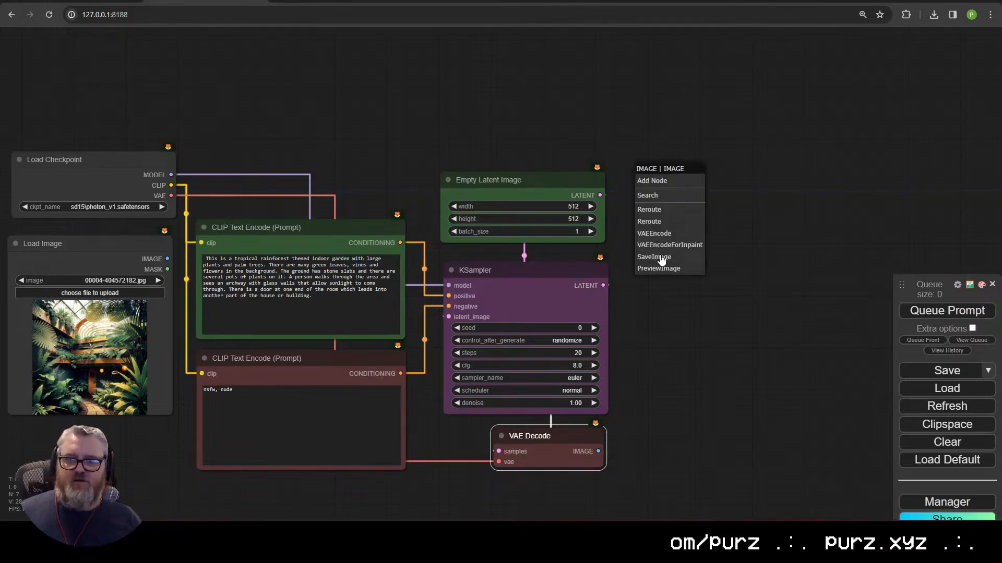
left_click(662, 260)
left_click(772, 200)
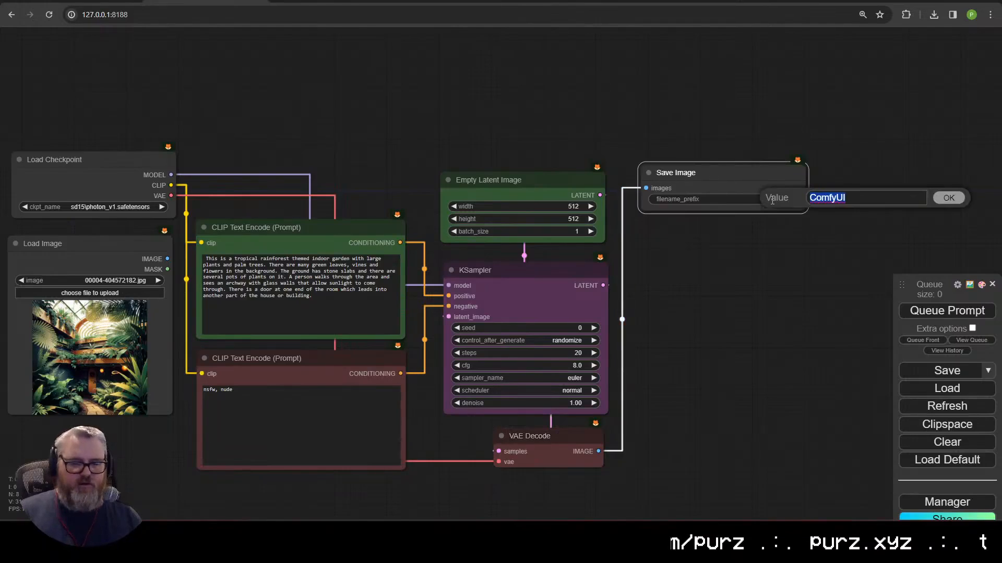
type("LLava")
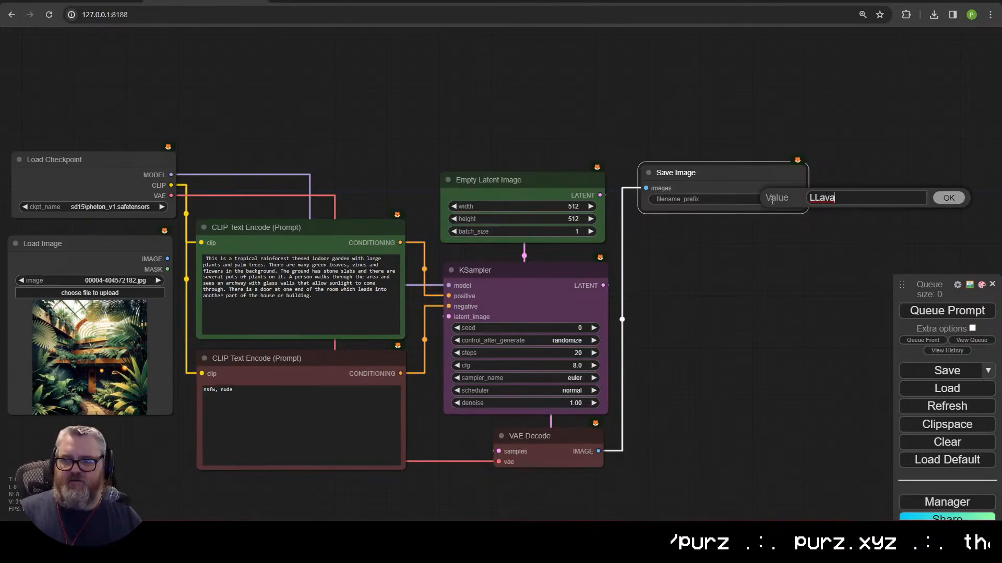
type("-Test")
key("Return")
scroll(715, 274, "down", 2)
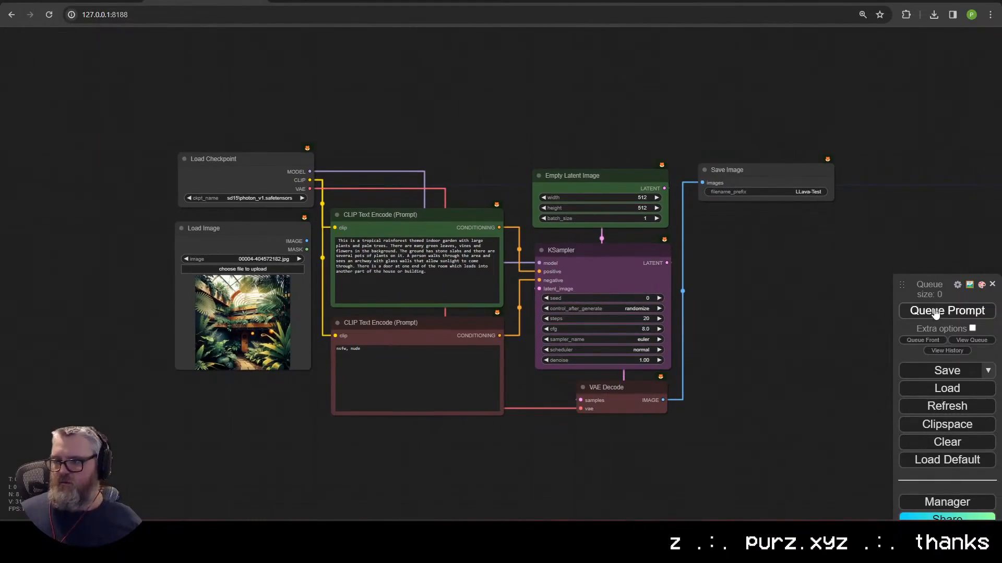
left_click(935, 311)
Step: Place Load Image and Save Image side by side at the top and shrink them
left_click_drag(645, 400, 652, 501)
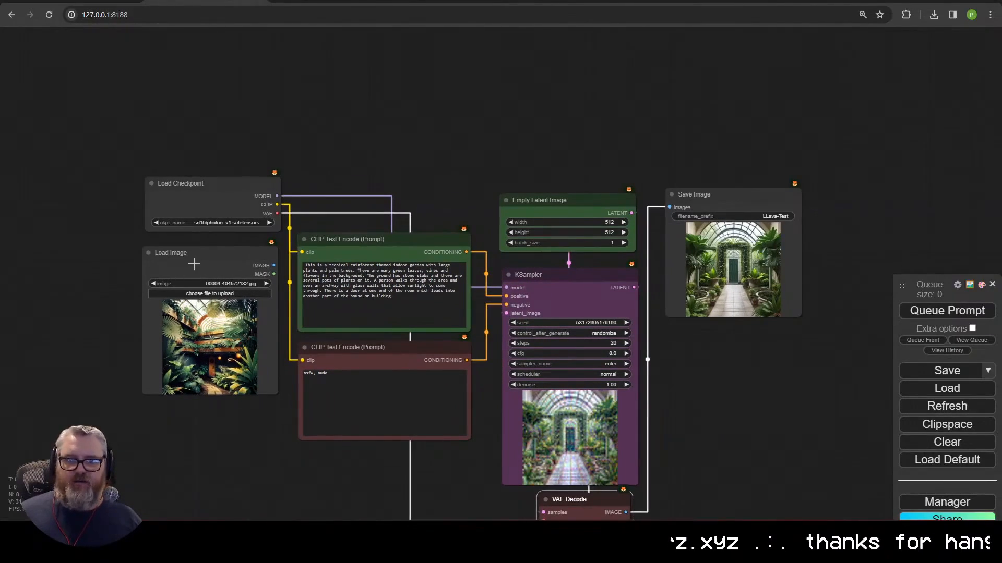
left_click_drag(193, 264, 694, 31)
scroll(862, 173, "up", 8)
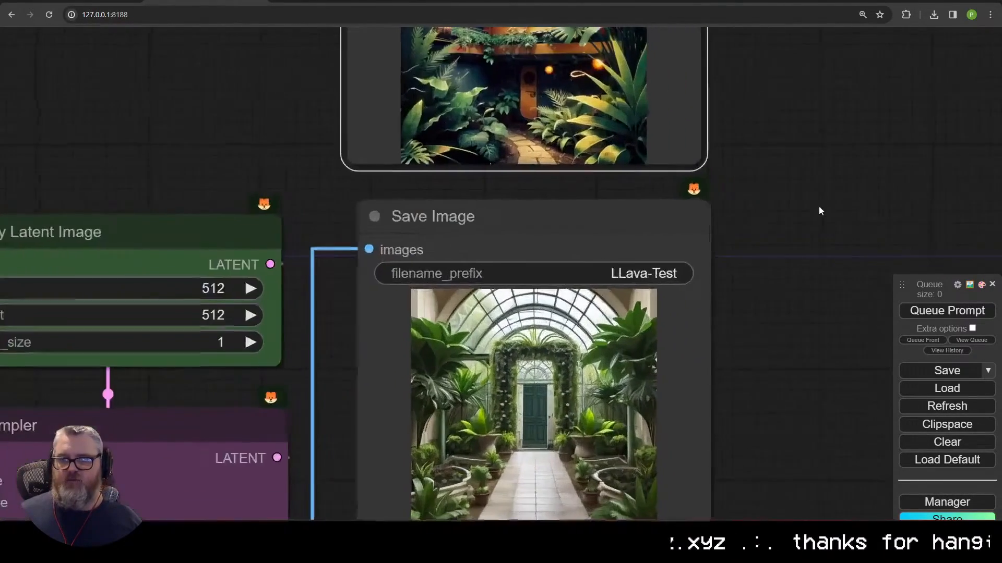
scroll(818, 206, "down", 5)
left_click(623, 258)
left_click_drag(622, 258, 782, 30)
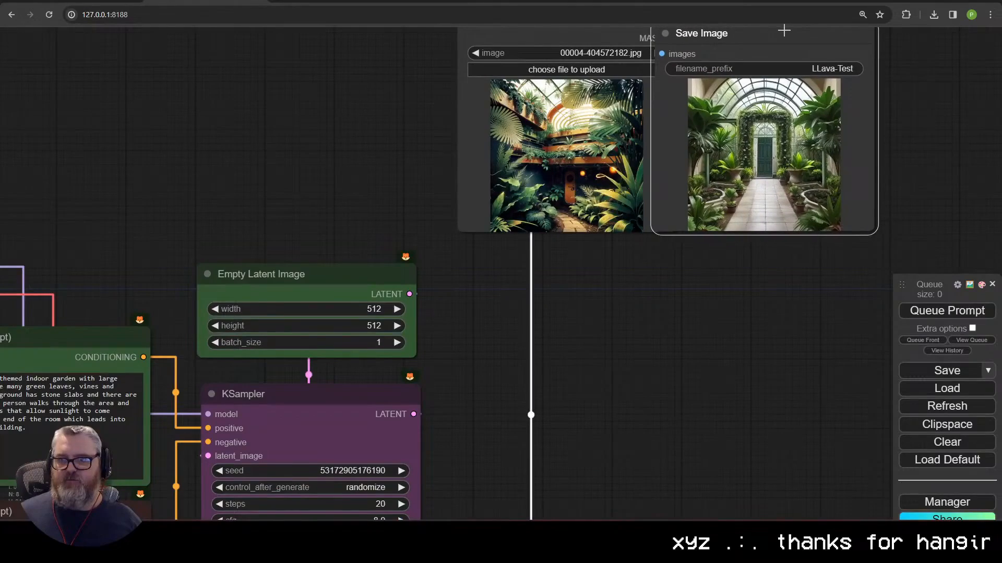
scroll(600, 313, "up", 3)
left_click_drag(601, 349, 432, 321)
left_click_drag(479, 364, 398, 375)
left_click_drag(756, 109, 593, 113)
left_click_drag(744, 380, 570, 374)
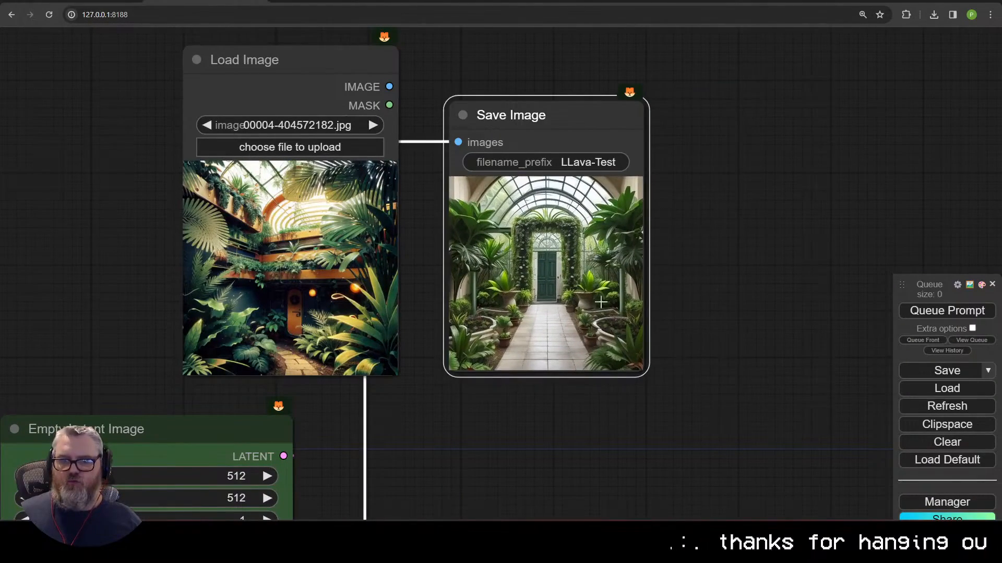
left_click_drag(554, 116, 512, 117)
scroll(249, 224, "up", 5)
left_click_drag(950, 227, 890, 249)
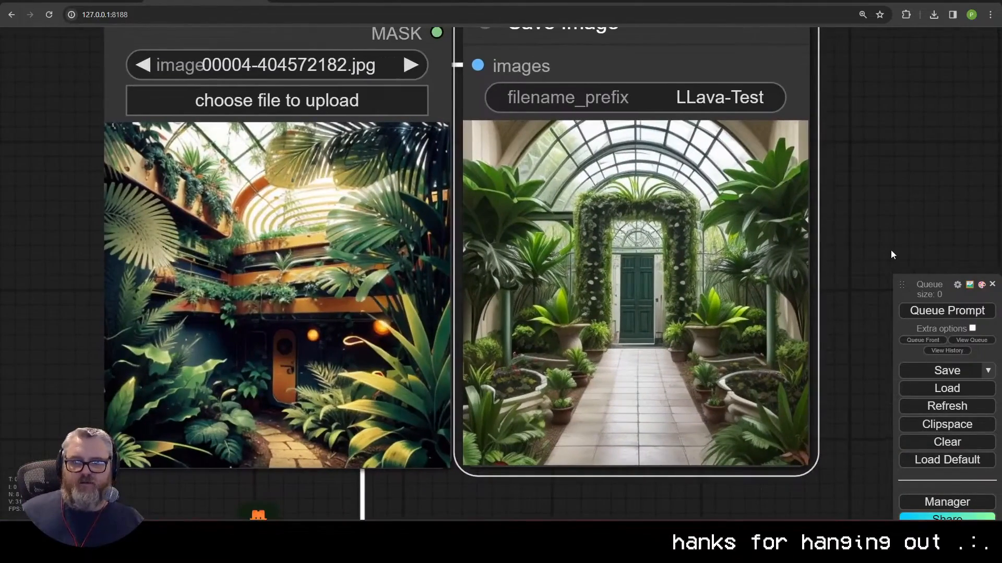
scroll(891, 249, "down", 4)
Step: Generate a new greenhouse image, briefly enabling then disabling Auto Queue
left_click(947, 311)
left_click_drag(942, 220, 897, 230)
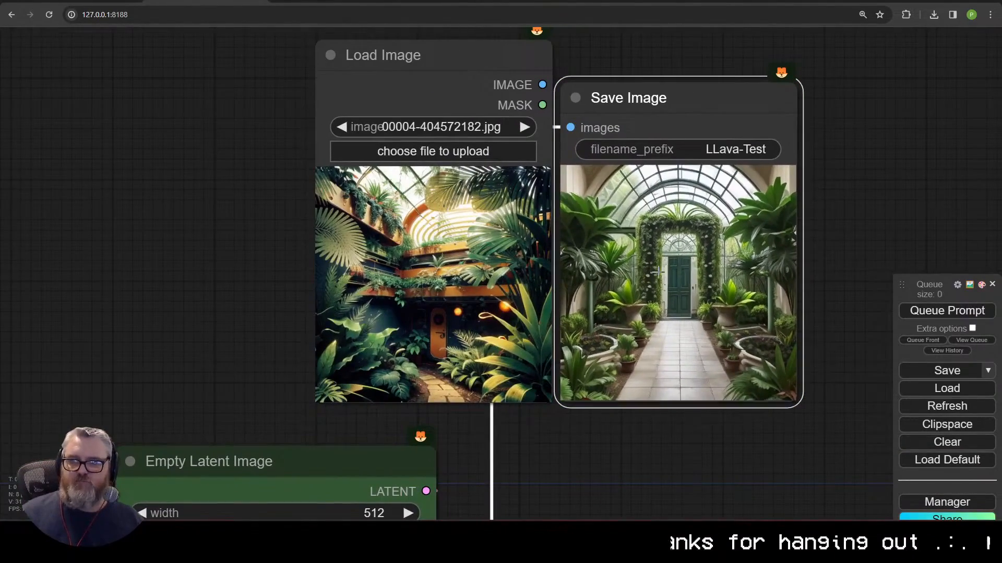
left_click(972, 328)
left_click(970, 364)
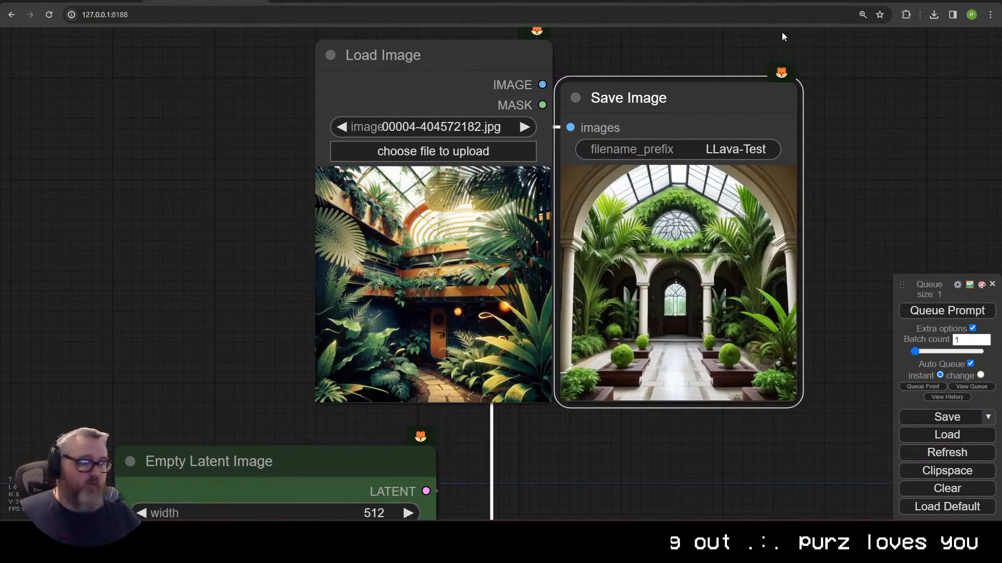
left_click(971, 364)
scroll(844, 39, "down", 10)
Step: Put Save Image beside the KSampler and move Load Image to the far left
left_click_drag(766, 53, 744, 250)
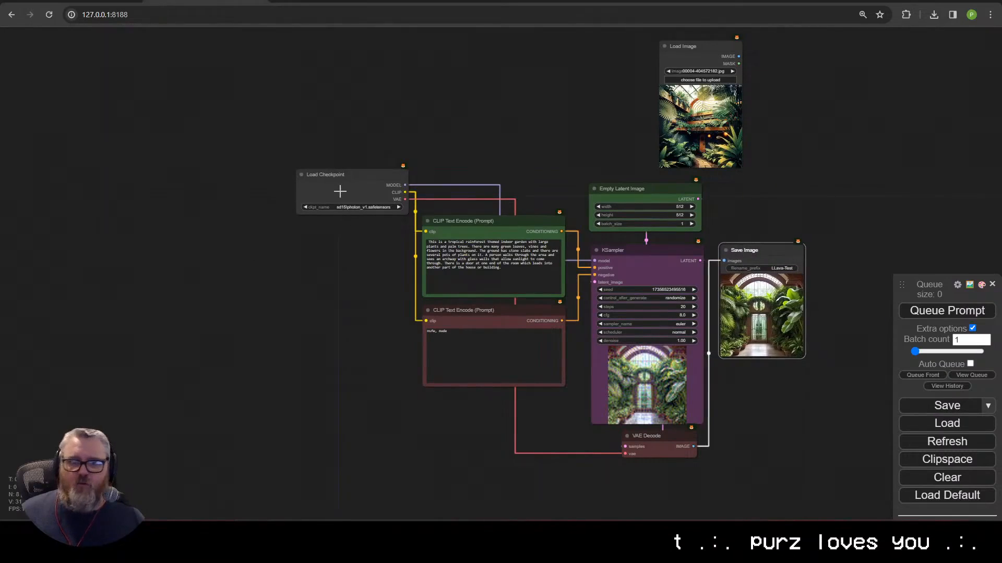
left_click_drag(346, 189, 340, 185)
left_click_drag(543, 146, 360, 204)
left_click_drag(542, 101, 647, 141)
scroll(626, 148, "up", 5)
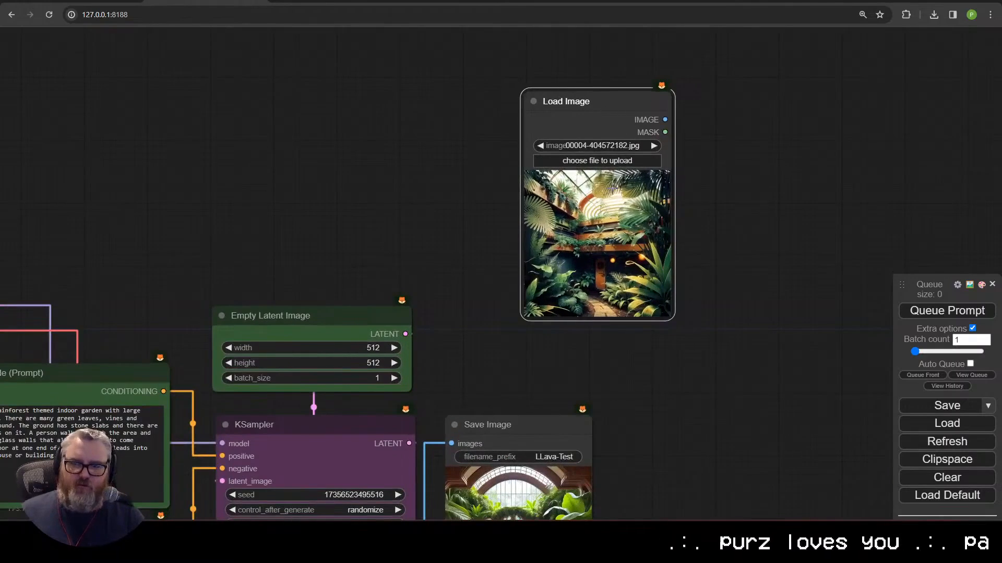
scroll(459, 113, "down", 5)
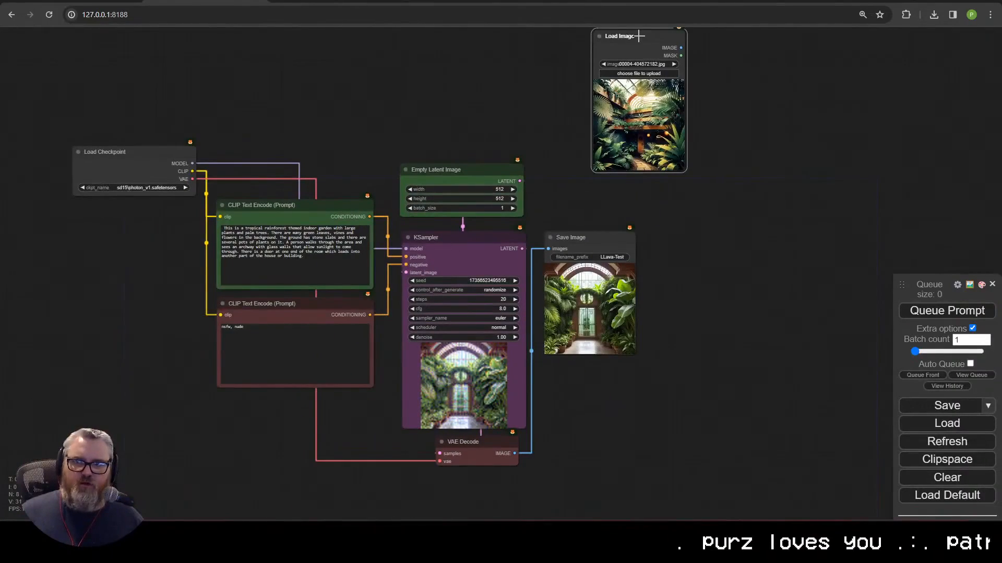
left_click_drag(638, 36, 105, 253)
scroll(574, 287, "up", 4)
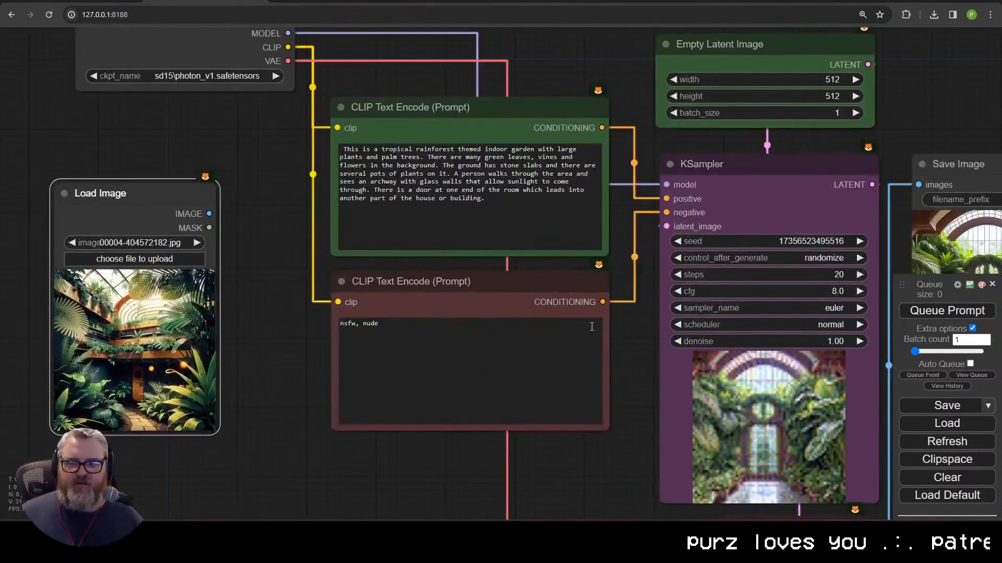
scroll(592, 326, "down", 4)
left_click_drag(619, 365, 463, 347)
left_click(551, 171)
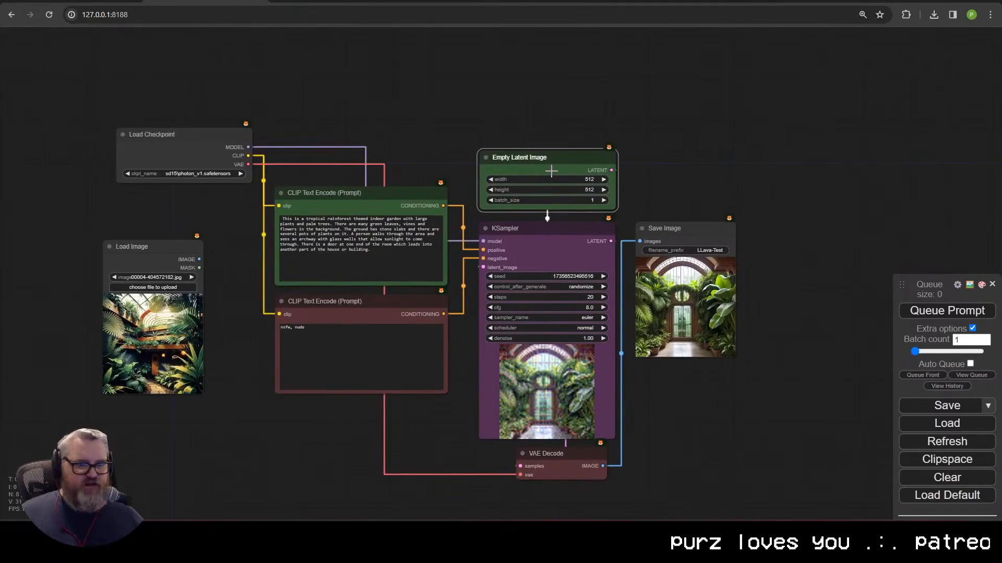
left_click_drag(551, 170, 553, 169)
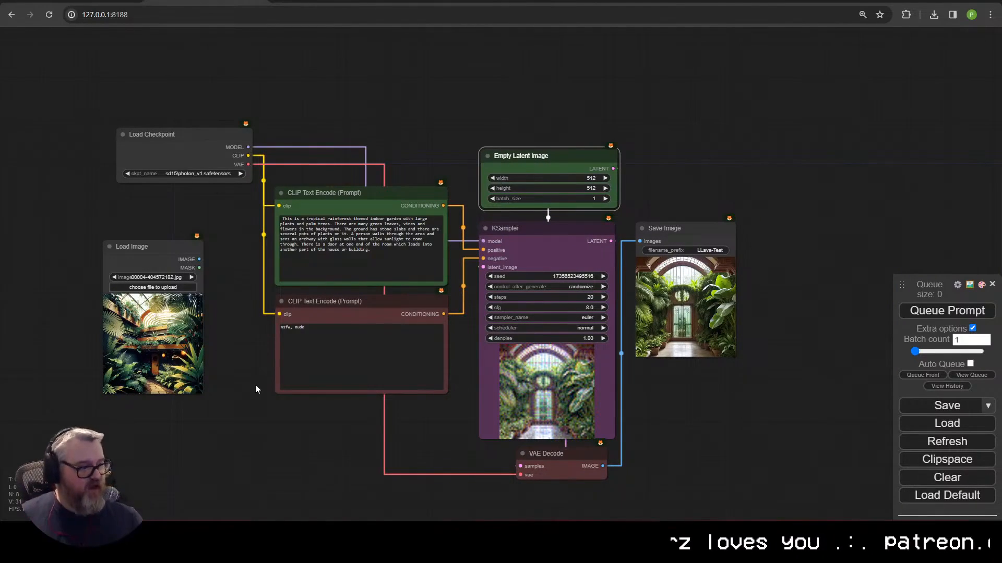
left_click_drag(252, 402, 648, 323)
left_click_drag(522, 167, 230, 208)
Step: Add an Apply IPAdapter from Encoded node and arrange it beside Load Checkpoint and Load Image
double_click(403, 231)
type("ap")
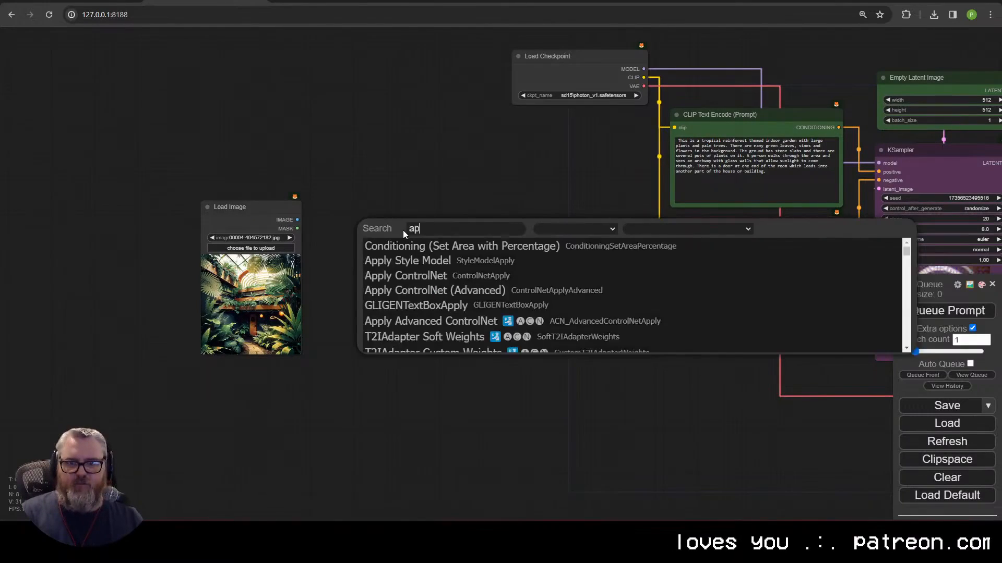
type("plyenc")
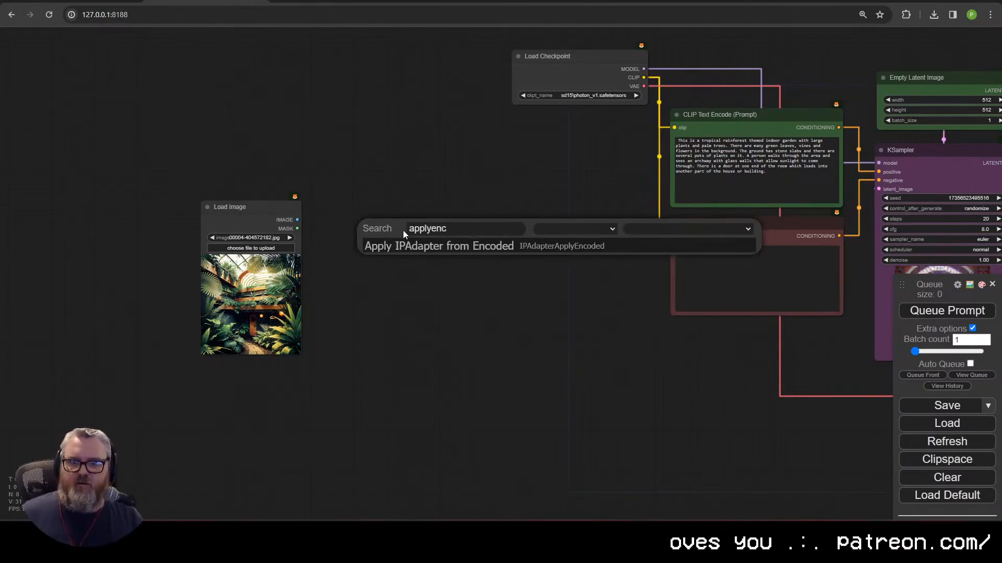
key("Return")
left_click_drag(547, 56, 206, 59)
left_click_drag(448, 228, 446, 236)
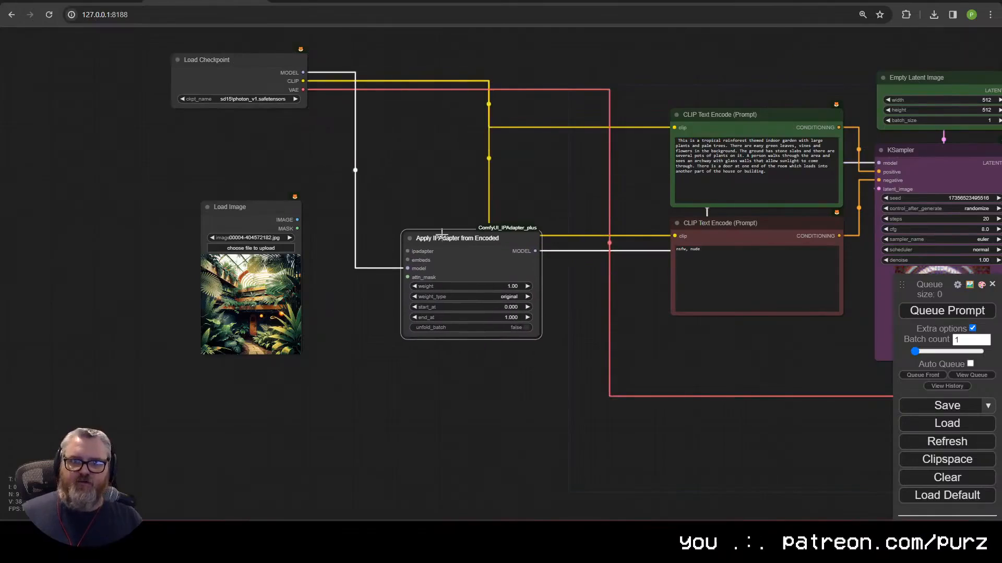
left_click_drag(245, 207, 259, 235)
left_click(958, 158)
left_click_drag(472, 238, 462, 220)
left_click_drag(459, 252, 449, 323)
Step: Feed the embeds from Encode IPAdapter Image, with the reference through Prepare Image For Clip Vision (center crop)
left_click_drag(401, 345, 416, 264)
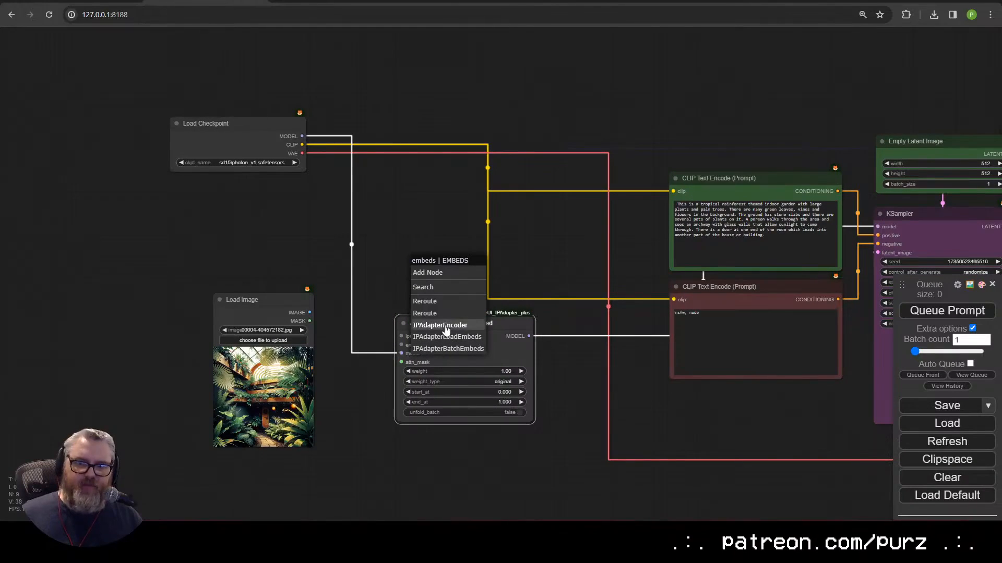
left_click(444, 327)
left_click_drag(477, 277, 464, 197)
left_click_drag(240, 300, 109, 192)
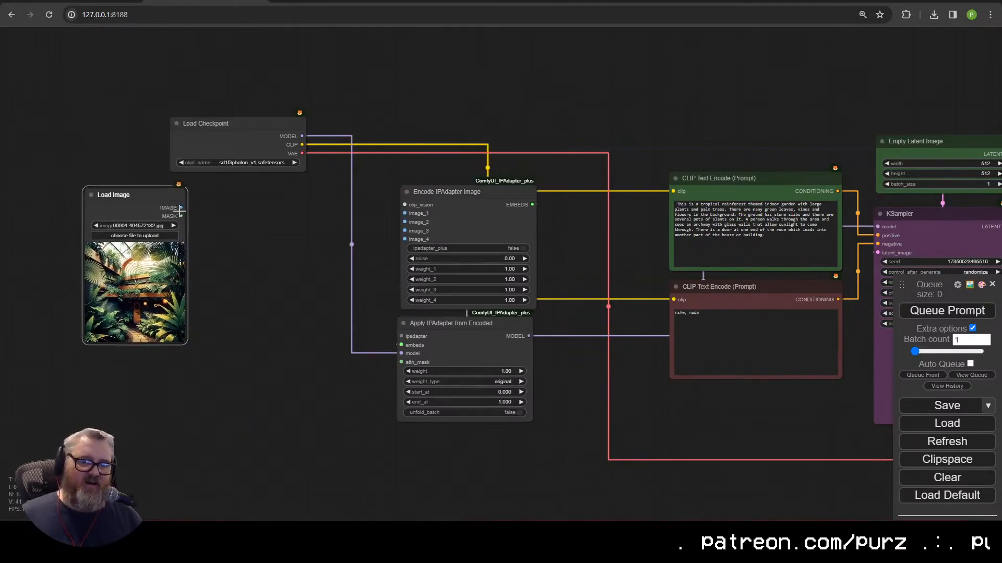
left_click_drag(180, 210, 119, 368)
left_click(130, 392)
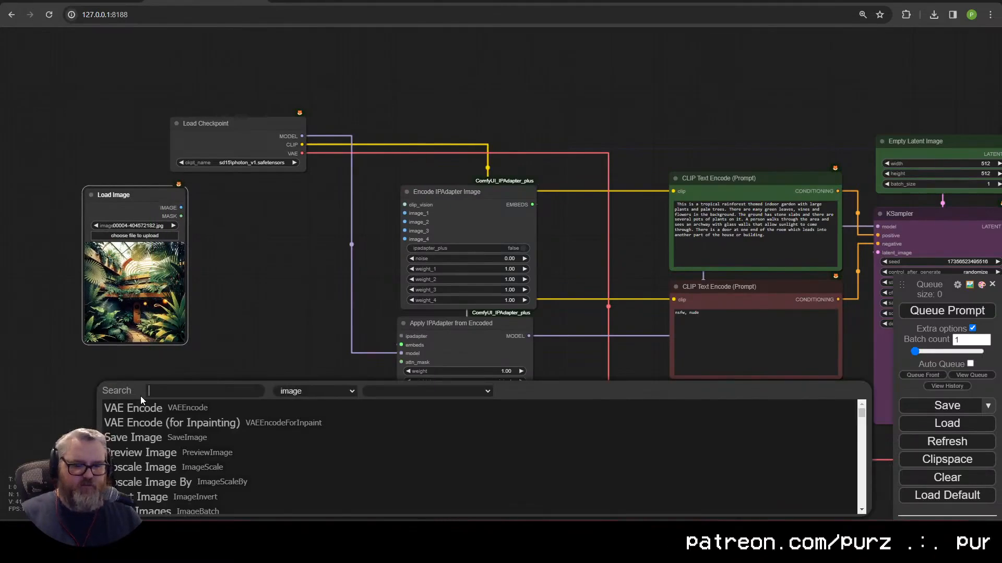
type("prepimage")
left_click(151, 405)
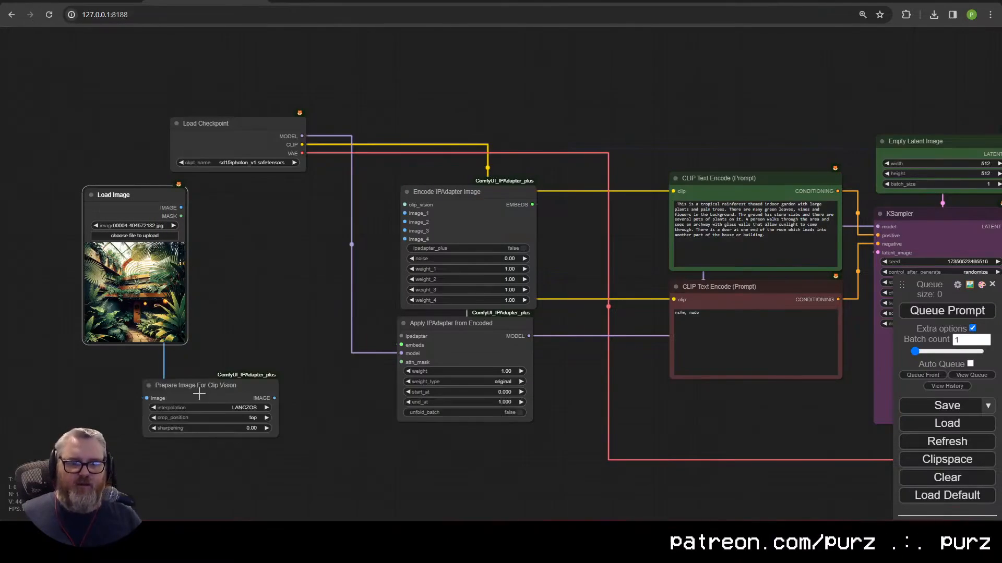
left_click(251, 418)
left_click(277, 465)
left_click_drag(281, 406, 378, 332)
Step: Connect a Load CLIP Vision node using clip_vision-sd15.safetensors to the encoder
scroll(391, 232, "up", 2)
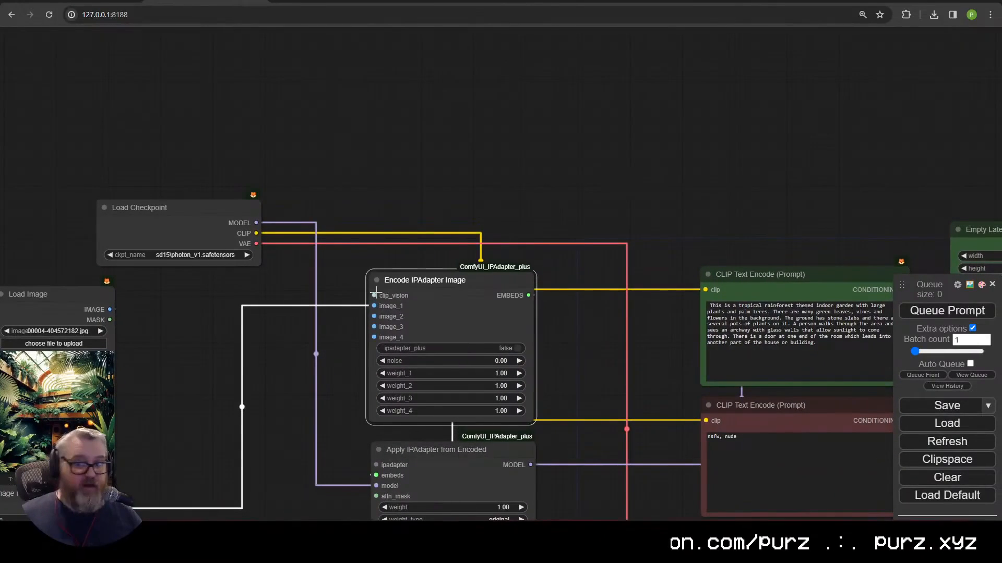
left_click_drag(374, 295, 410, 150)
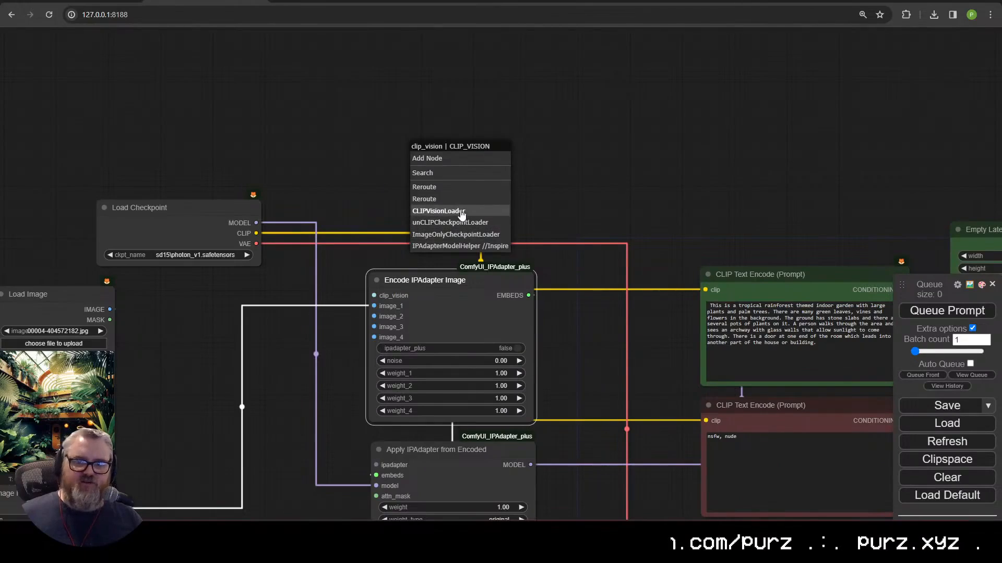
left_click(439, 210)
left_click_drag(490, 181, 432, 239)
left_click(432, 238)
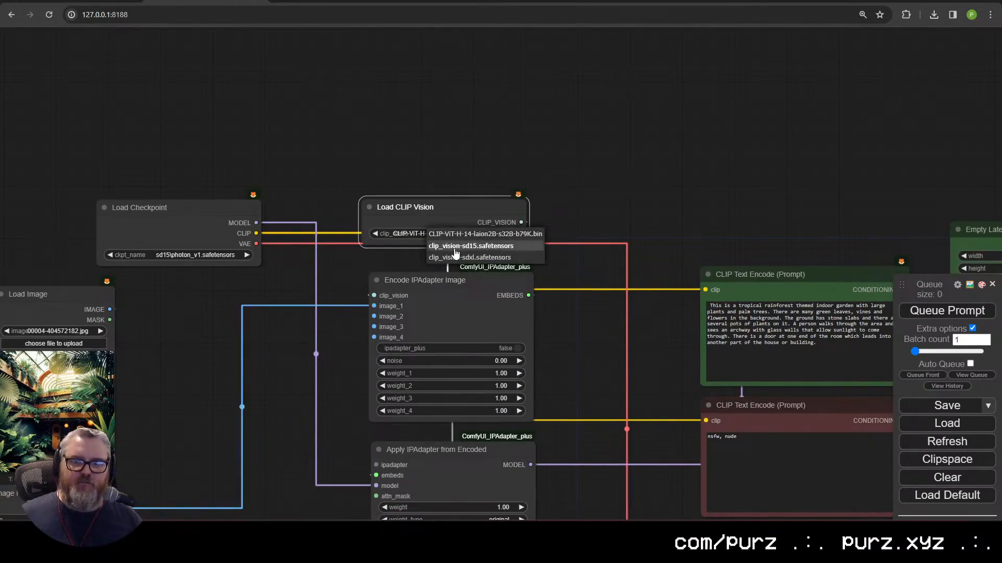
left_click(455, 253)
left_click_drag(451, 204, 457, 213)
scroll(457, 295, "down", 2)
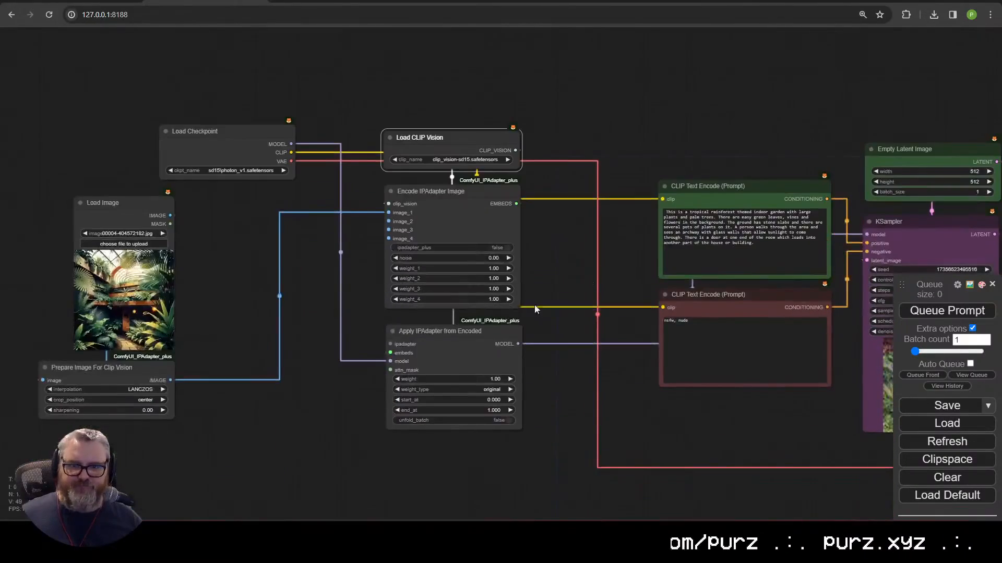
Step: Add an IPAdapter model loader with ip-adapter-plus_sd15.bin and enable ipadapter_plus
left_click_drag(390, 344, 429, 85)
left_click(429, 147)
left_click(451, 108)
left_click(458, 123)
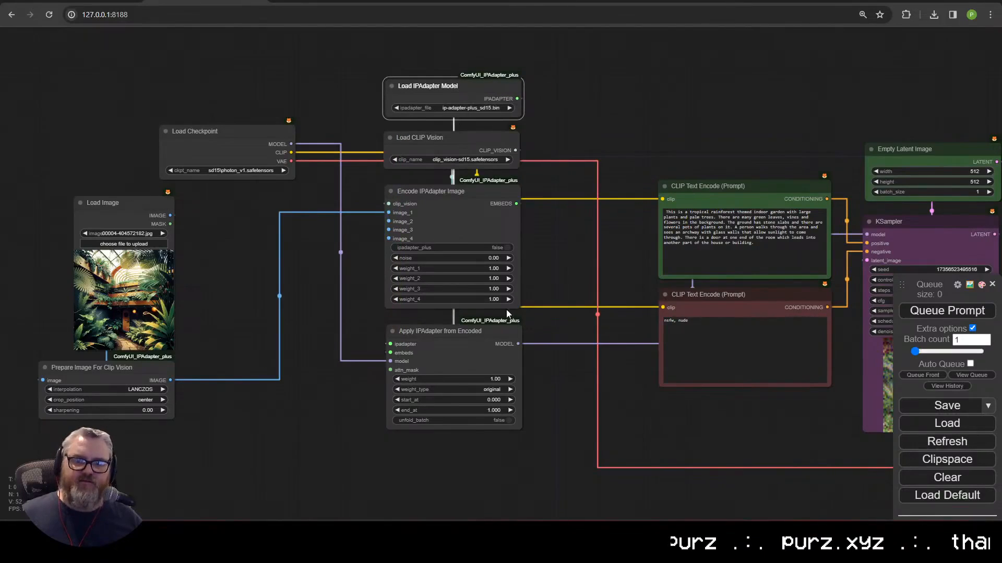
left_click(491, 247)
Step: Set weight_2, weight_3 and weight_4 to 0, leaving only weight_1 at 1.00
scroll(385, 215, "up", 2)
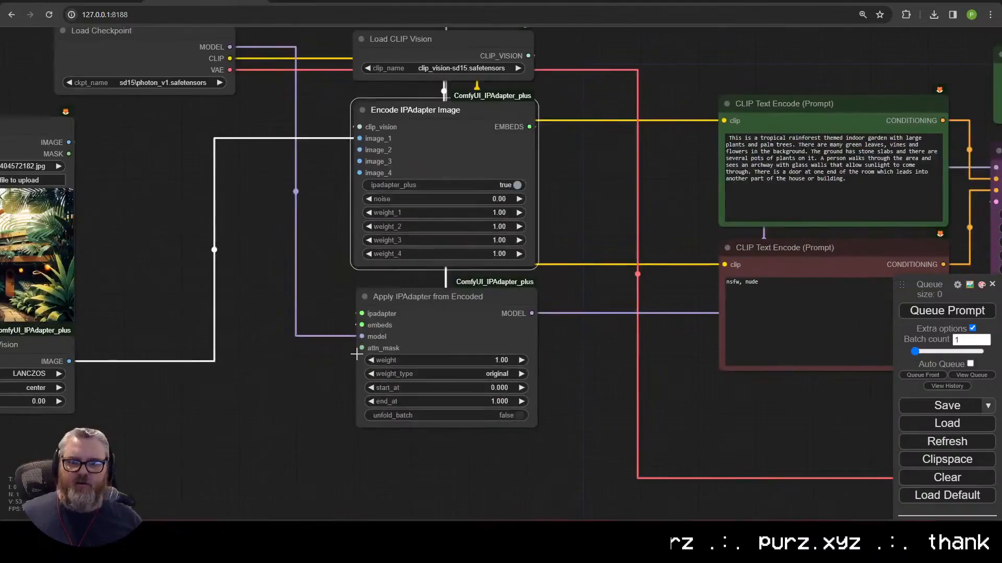
scroll(385, 215, "down", 2)
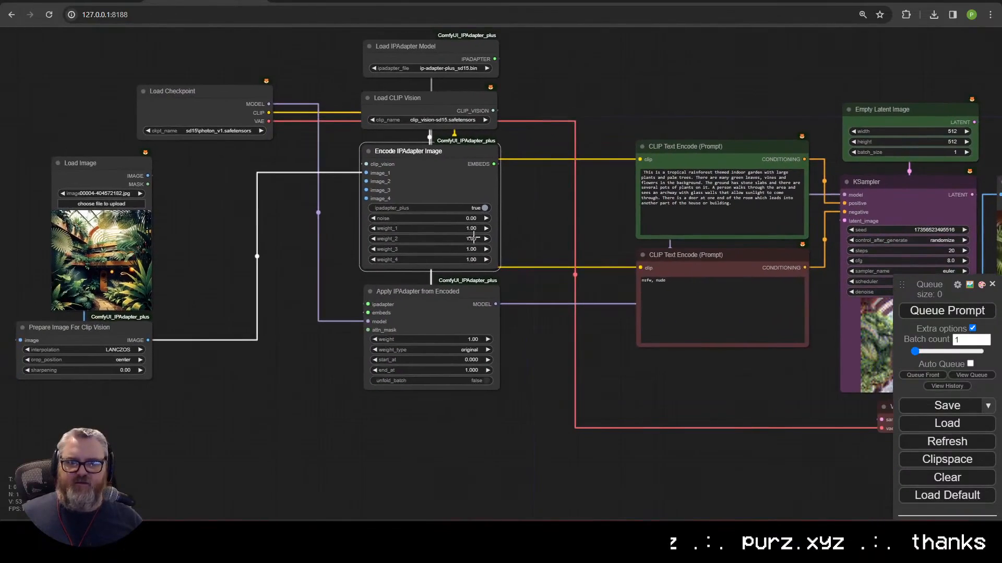
left_click(473, 238)
type("0")
key("Return")
left_click(473, 249)
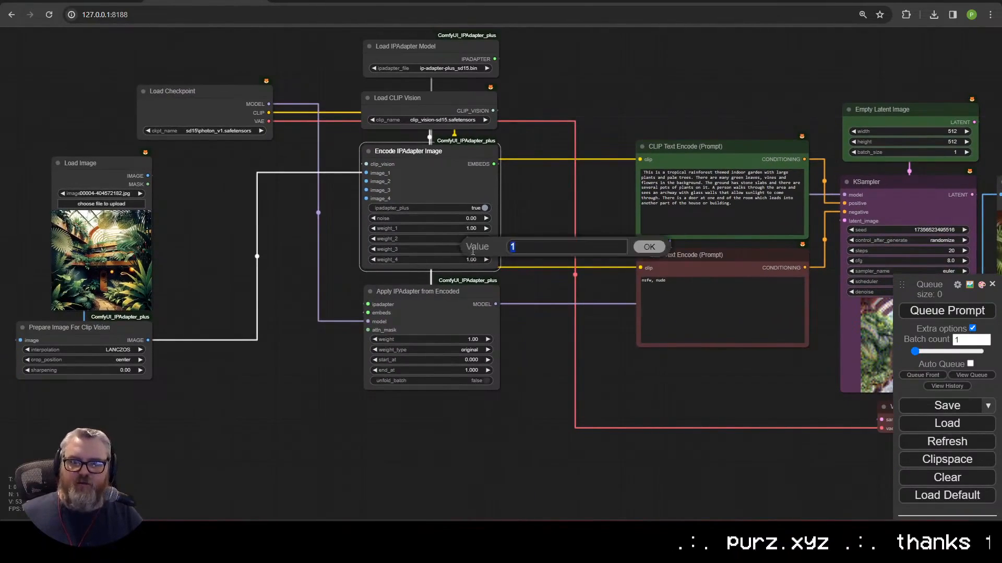
type("0")
key("Return")
left_click(472, 259)
type("0")
key("Return")
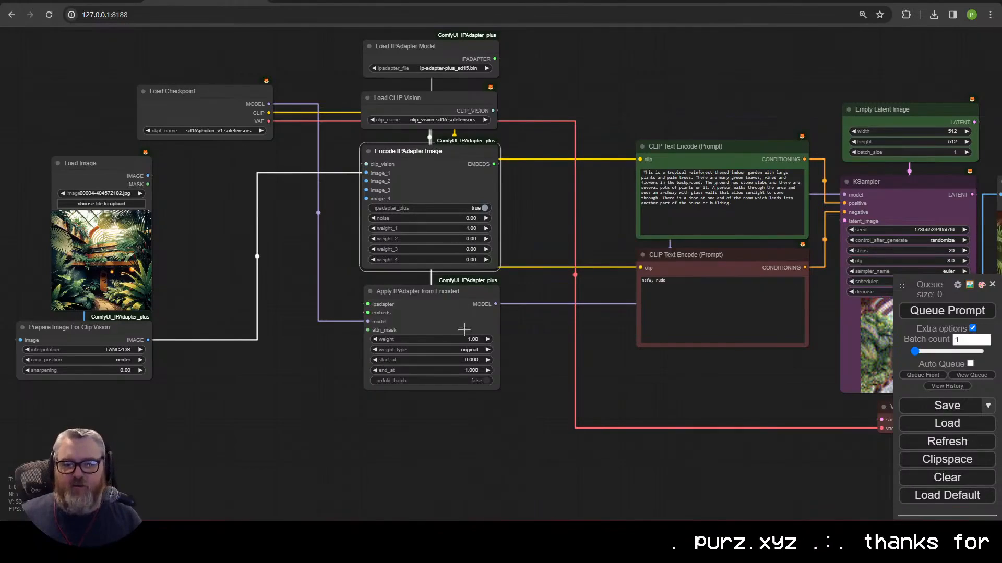
Step: Rearrange the Prepare Image, Load Image and Load Checkpoint nodes near the encoder
left_click_drag(91, 332, 273, 340)
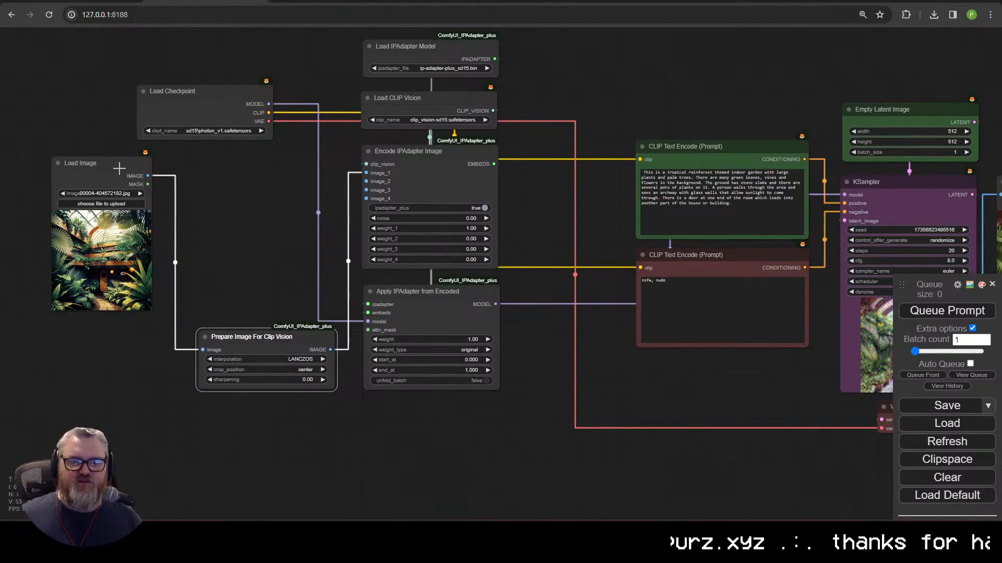
left_click_drag(119, 168, 285, 173)
left_click_drag(218, 91, 282, 50)
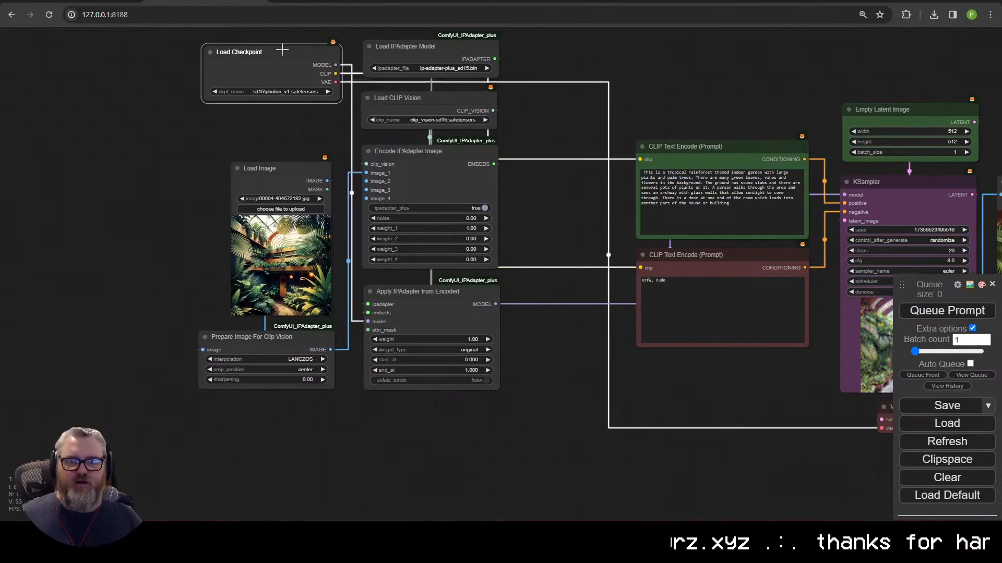
left_click_drag(327, 82, 315, 125)
Step: Generate a greenhouse image guided by the IPAdapter reference
left_click(671, 177)
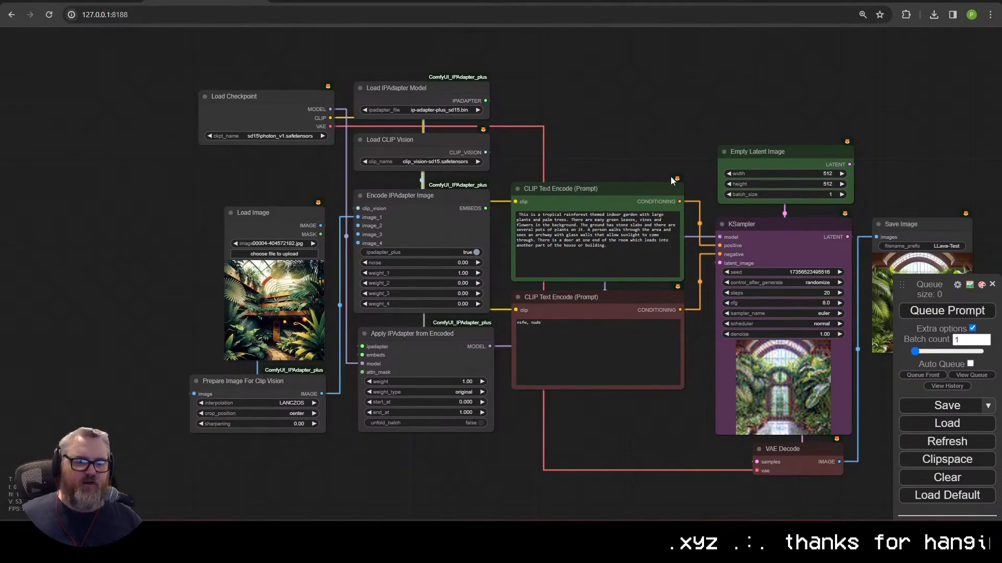
left_click_drag(671, 176, 594, 132)
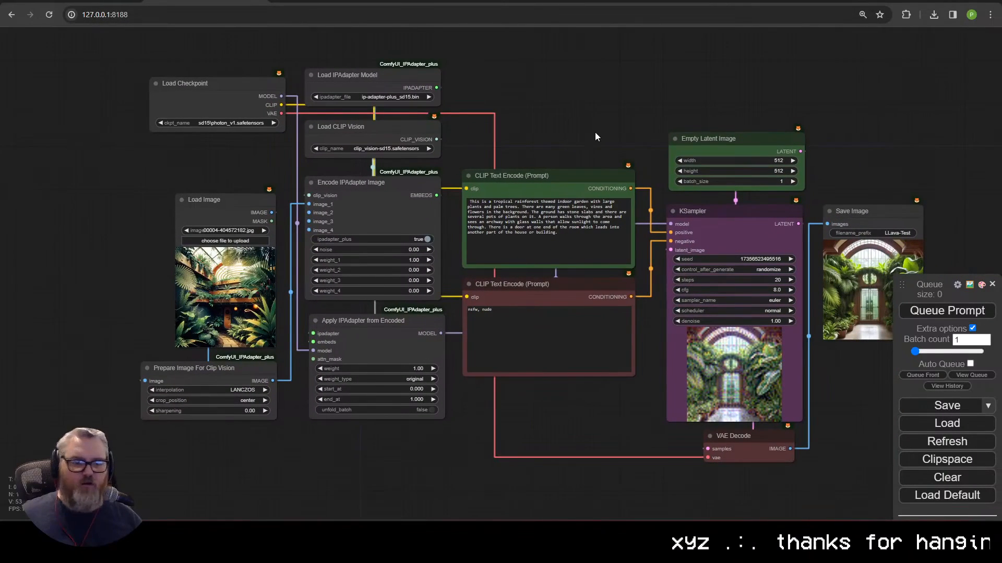
left_click(959, 312)
scroll(446, 394, "down", 2)
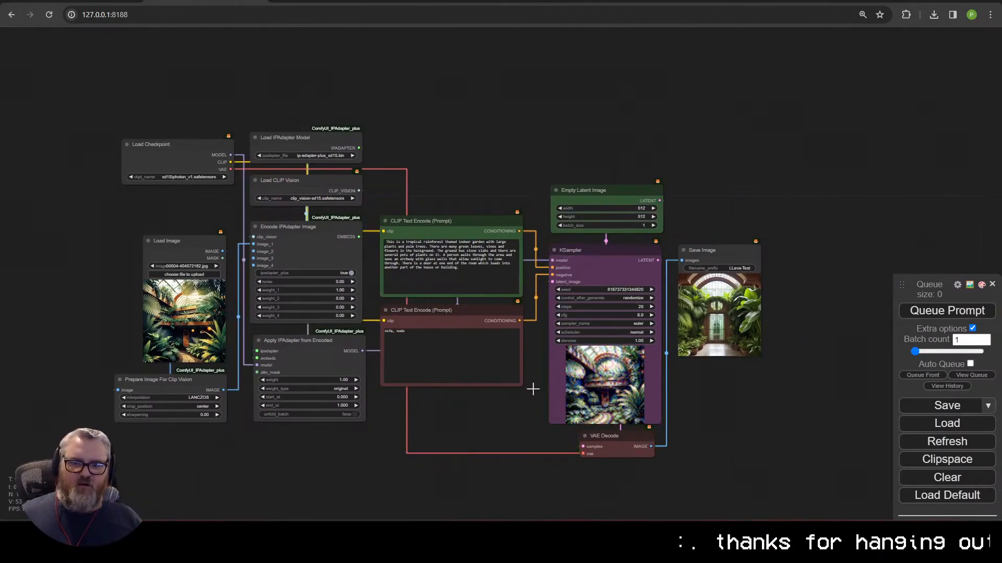
scroll(746, 331, "up", 2)
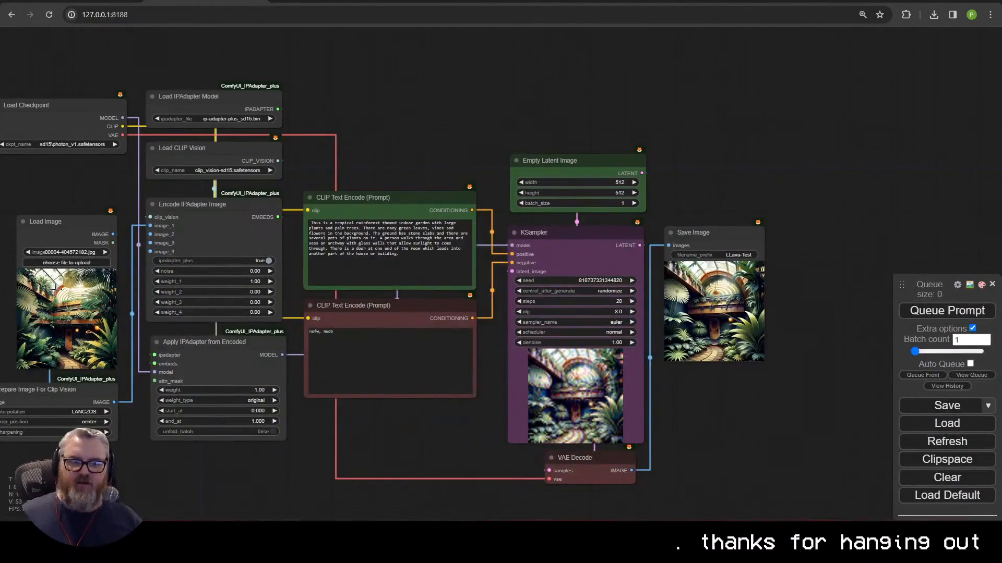
Step: Move the Load Image node to the top right, beside the result
left_click_drag(62, 235, 710, 82)
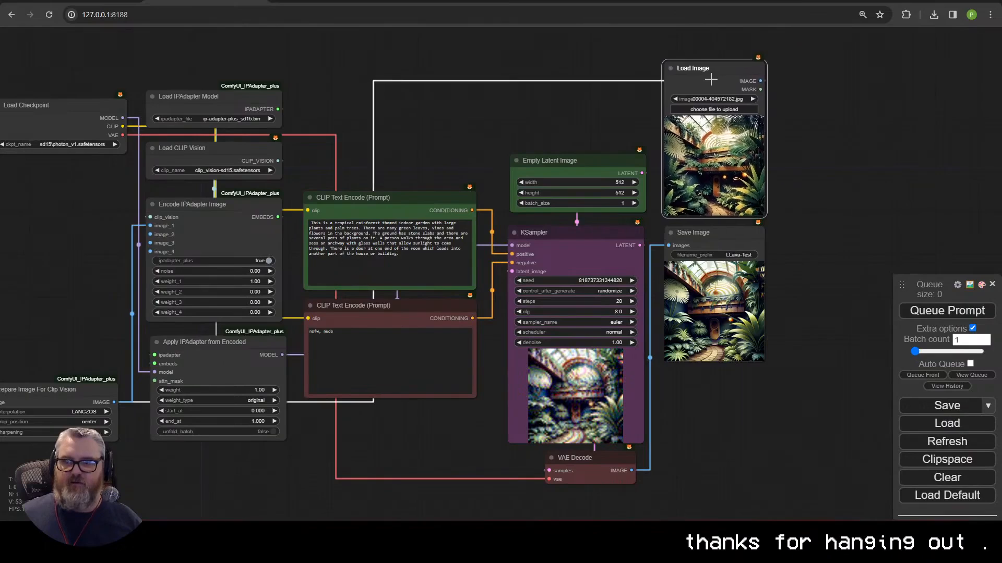
scroll(832, 330, "up", 3)
scroll(659, 312, "up", 2)
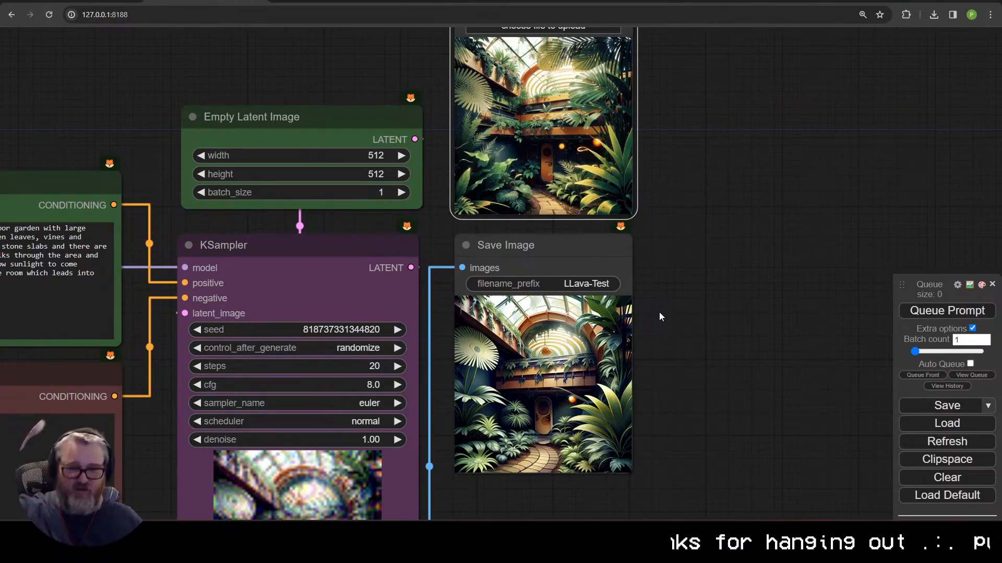
scroll(677, 297, "down", 7)
left_click_drag(603, 133, 304, 126)
left_click_drag(357, 115, 960, 142)
Step: Set the Apply IPAdapter weight to 0.50 and generate a new image
left_click_drag(246, 270, 152, 211)
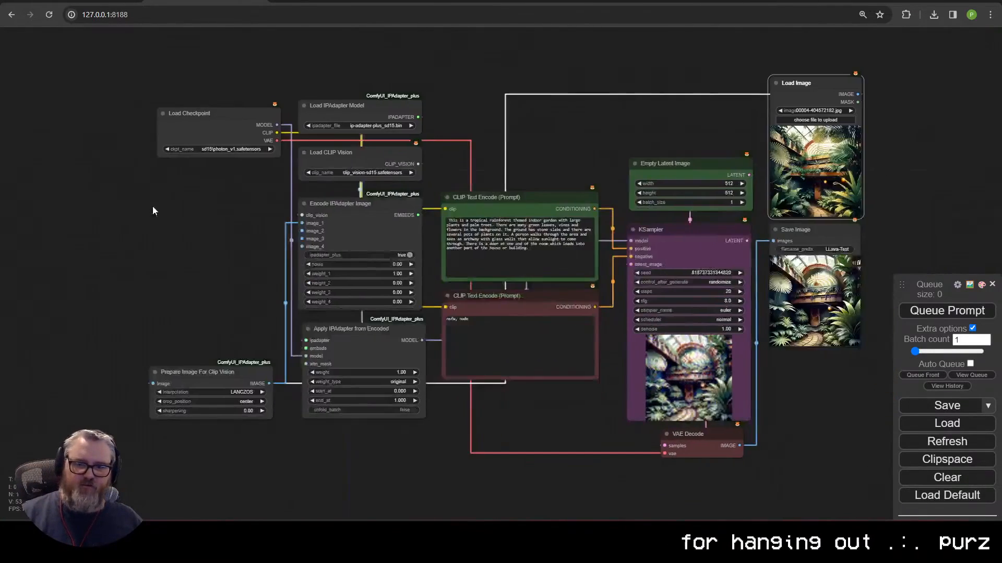
scroll(172, 264, "up", 4)
left_click(494, 423)
key("Return")
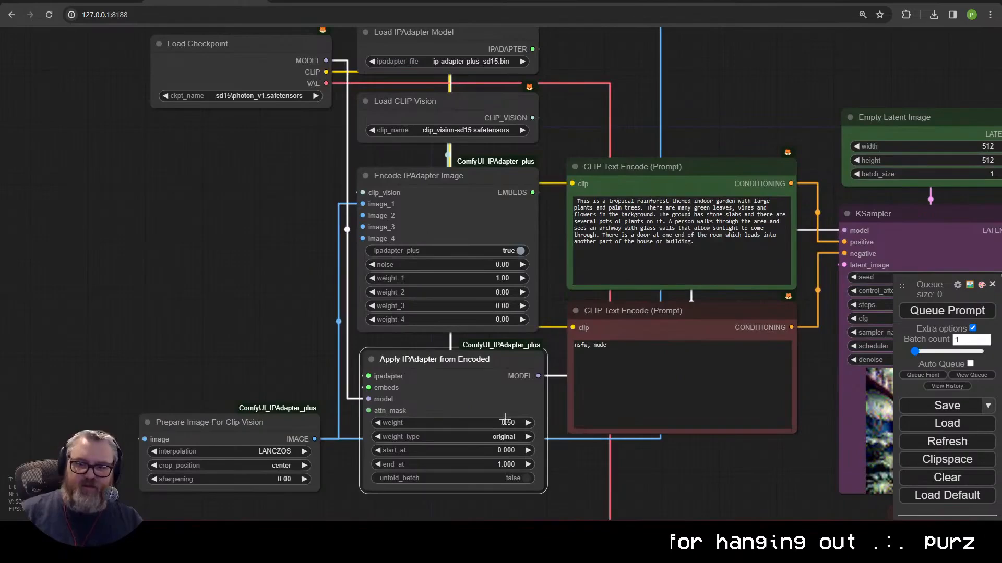
left_click(947, 311)
Step: Set the Empty Latent Image batch_size to 8 and queue the batch
left_click_drag(829, 347, 215, 396)
scroll(678, 351, "up", 2)
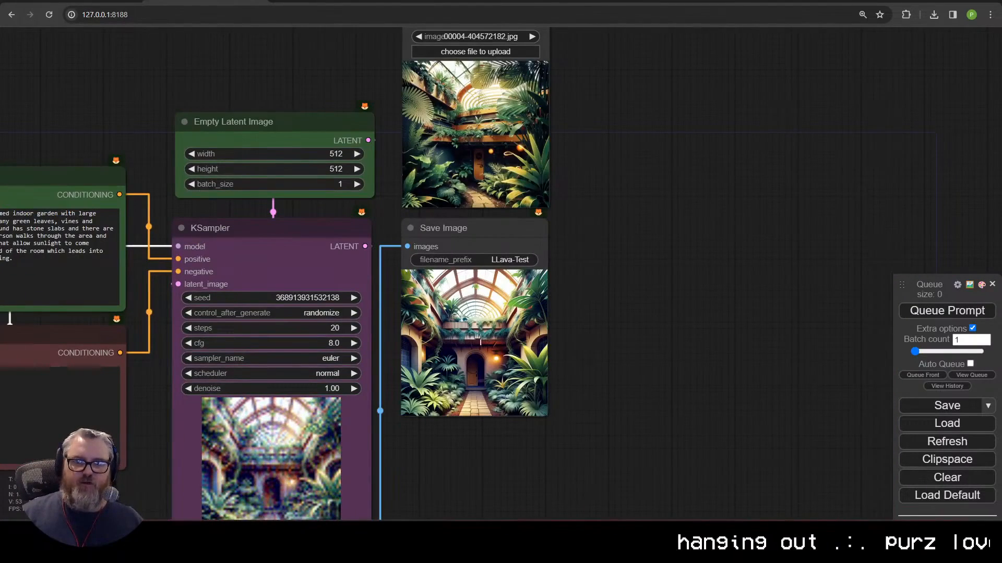
scroll(545, 351, "down", 1)
left_click_drag(294, 249, 358, 237)
left_click(396, 190)
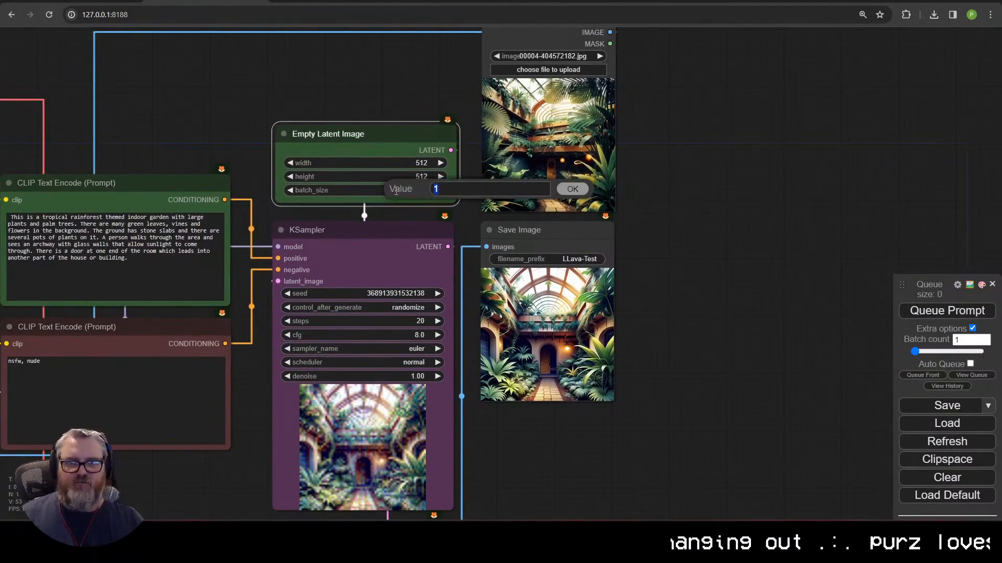
type("8")
key("Return")
key("ctrl+Return")
Step: Enlarge the Save Image node to display all eight greenhouse images
left_click_drag(680, 398, 563, 285)
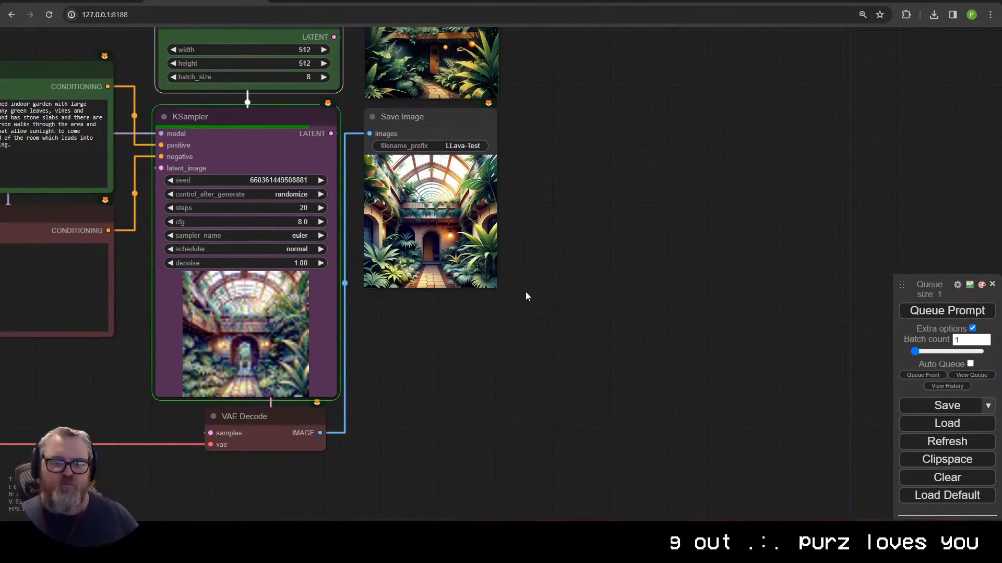
left_click_drag(501, 291, 821, 463)
scroll(650, 422, "up", 3)
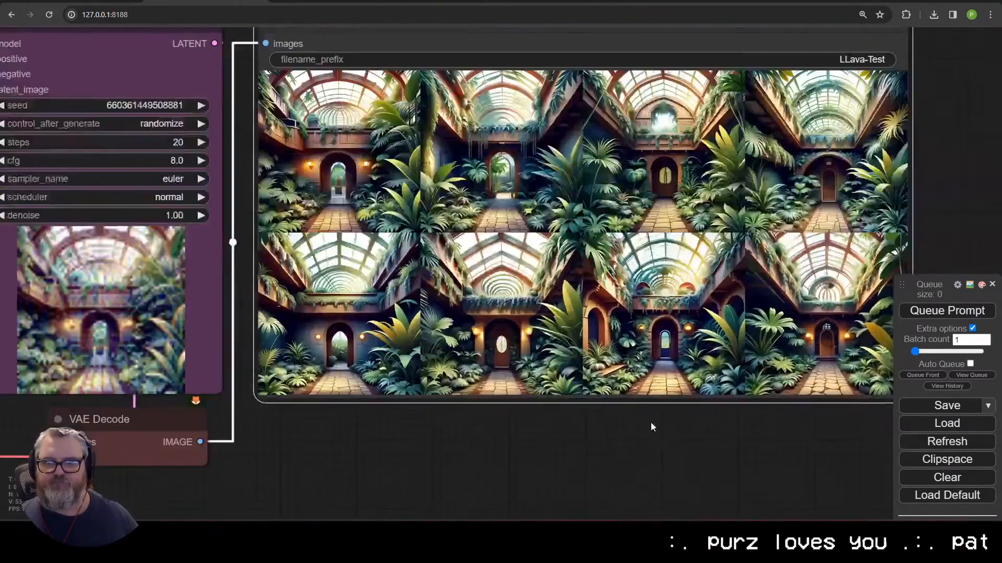
scroll(550, 482, "down", 5)
left_click_drag(543, 168, 715, 152)
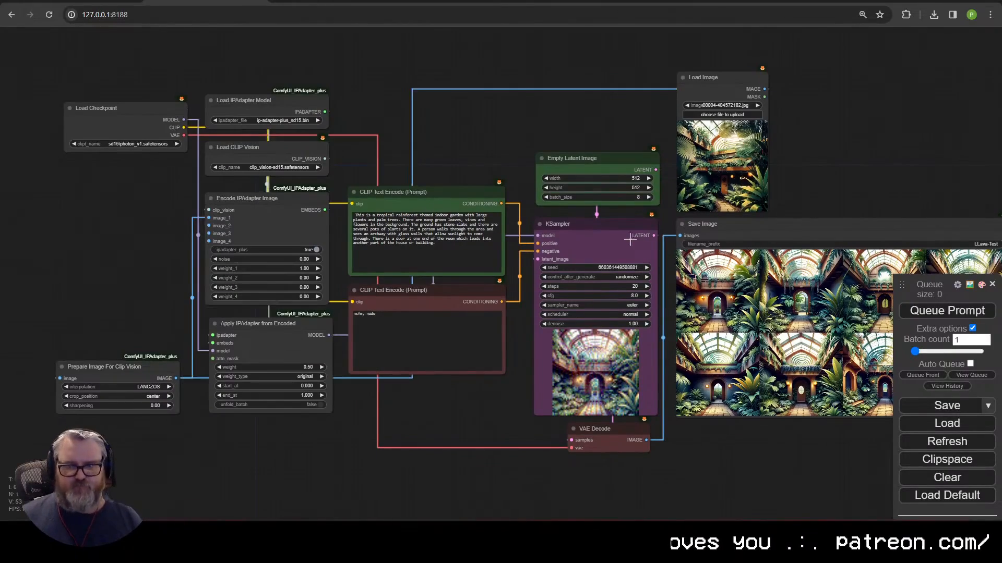
Step: Move Load Image left and select the IPAdapter and image nodes together
left_click_drag(704, 77, 115, 206)
left_click_drag(243, 101, 237, 198)
scroll(271, 151, "down", 3)
left_click_drag(167, 100, 386, 448)
Step: Group the selected IPAdapter nodes and tidy the Empty Latent Image and Load Checkpoint positions
right_click(371, 321)
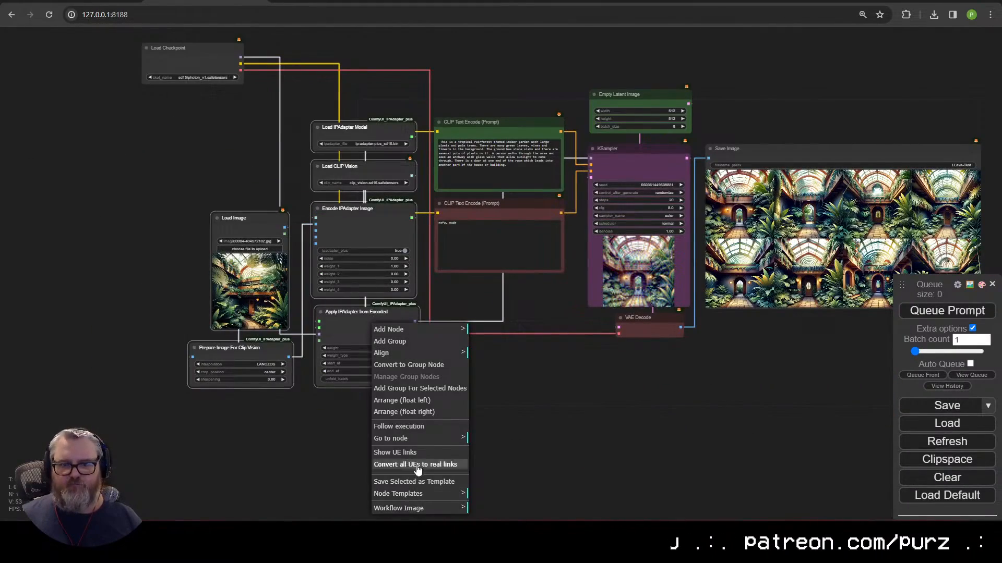
left_click(412, 392)
scroll(294, 177, "up", 3)
left_click_drag(295, 177, 297, 146)
left_click_drag(602, 173, 481, 326)
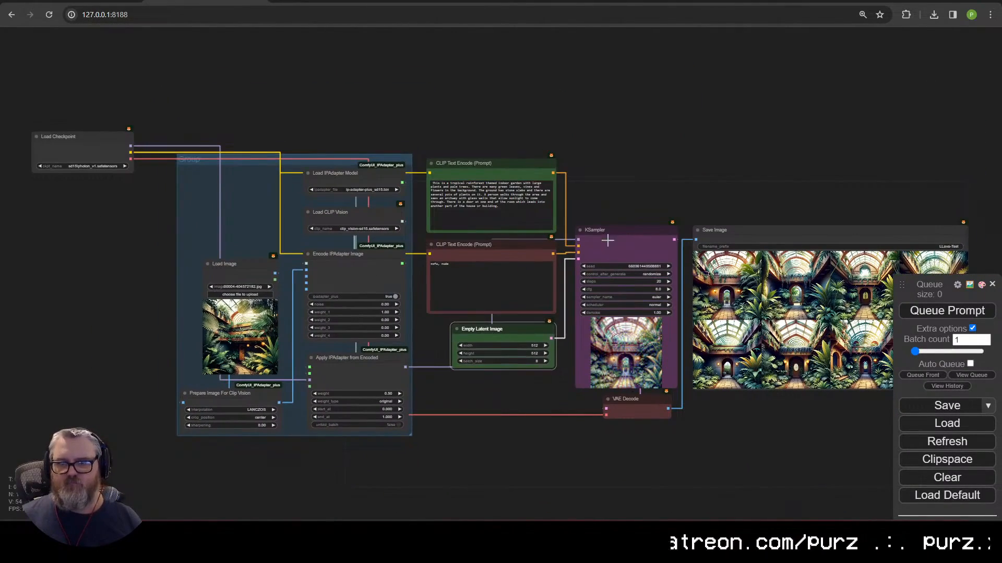
left_click_drag(57, 133, 88, 120)
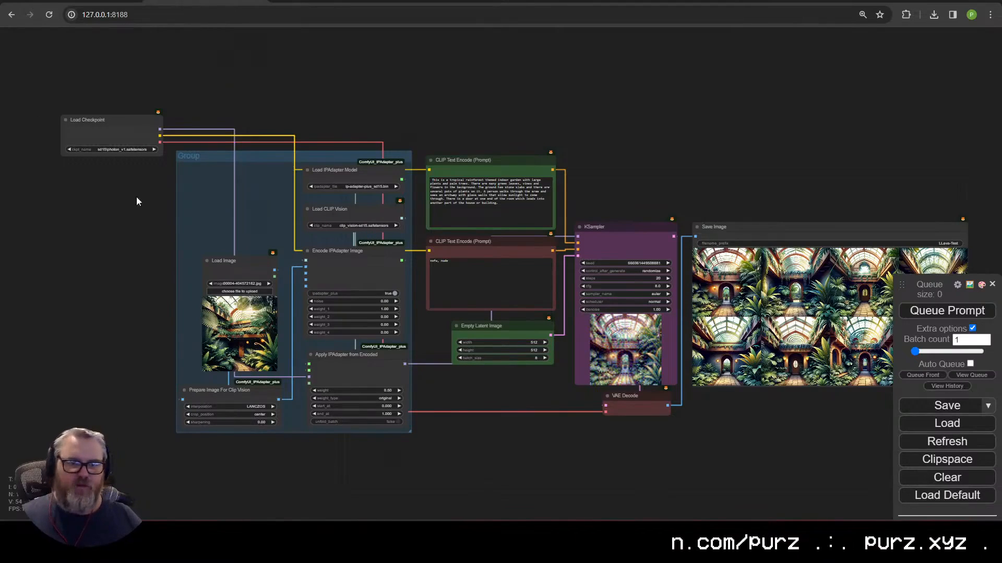
Step: Search for AnimateLCM and open its files page on Hugging Face
scroll(136, 173, "up", 4)
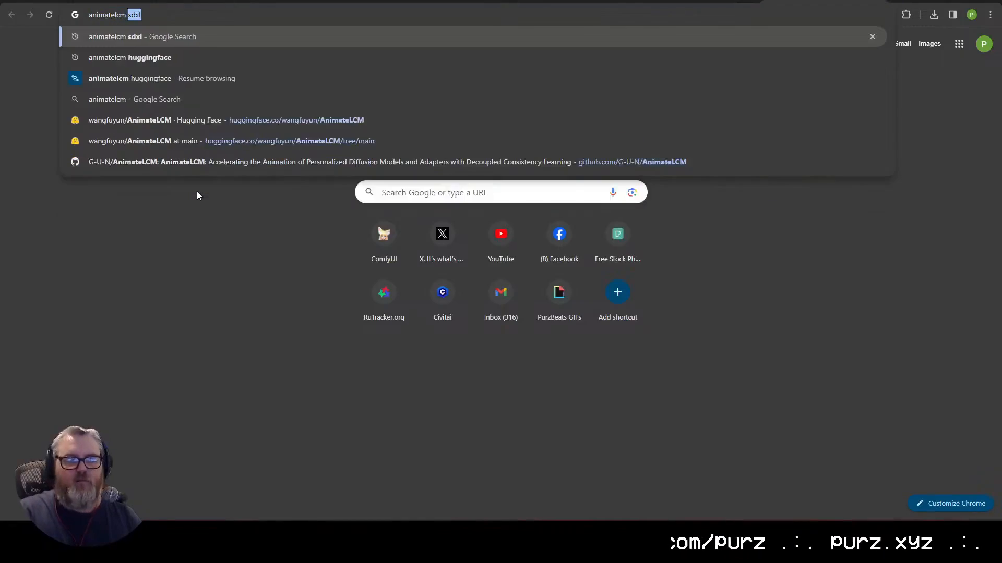
key("Return")
left_click(235, 474)
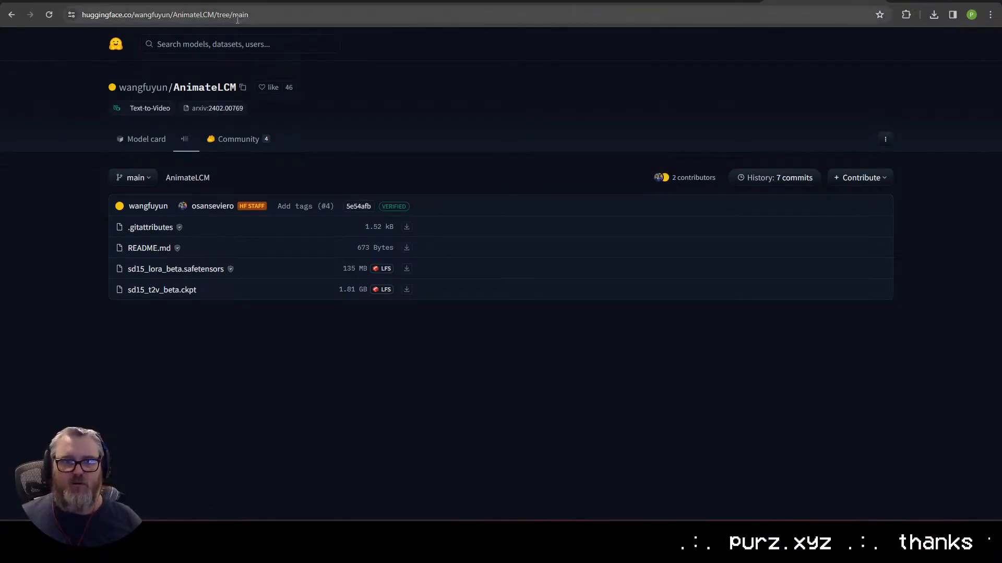
Step: Load the AnimateLCM Hugging Face files page from a pasted link in a new tab
left_click(208, 1)
scroll(149, 356, "down", 4)
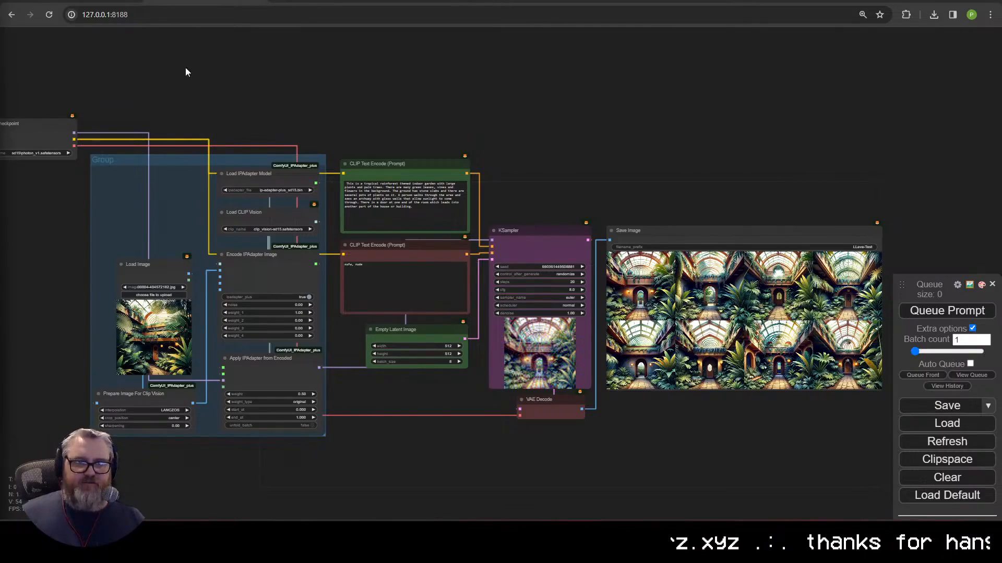
key("ctrl+Tab")
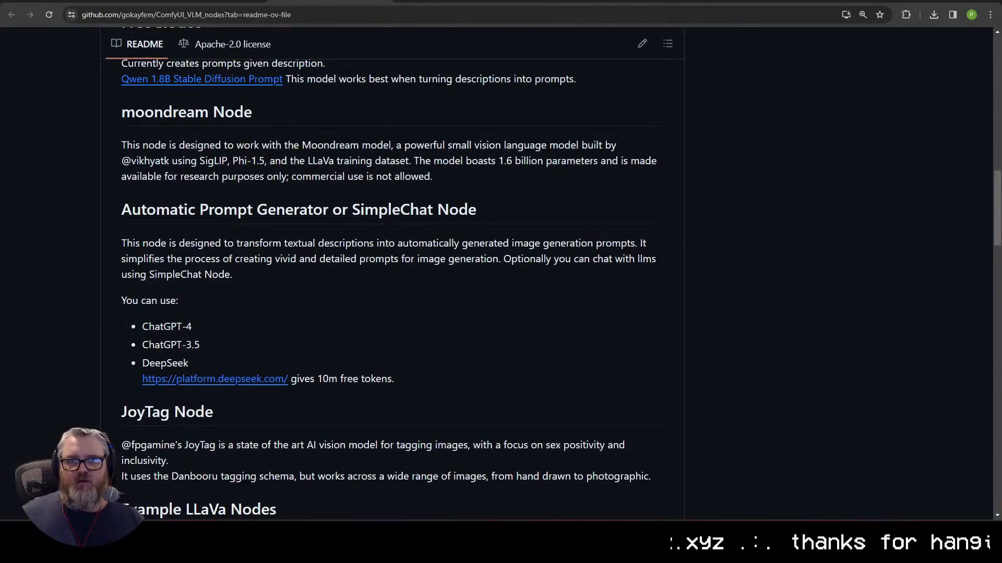
key("ctrl+shift+Tab")
key("ctrl+shift+Tab")
key("ctrl+Tab")
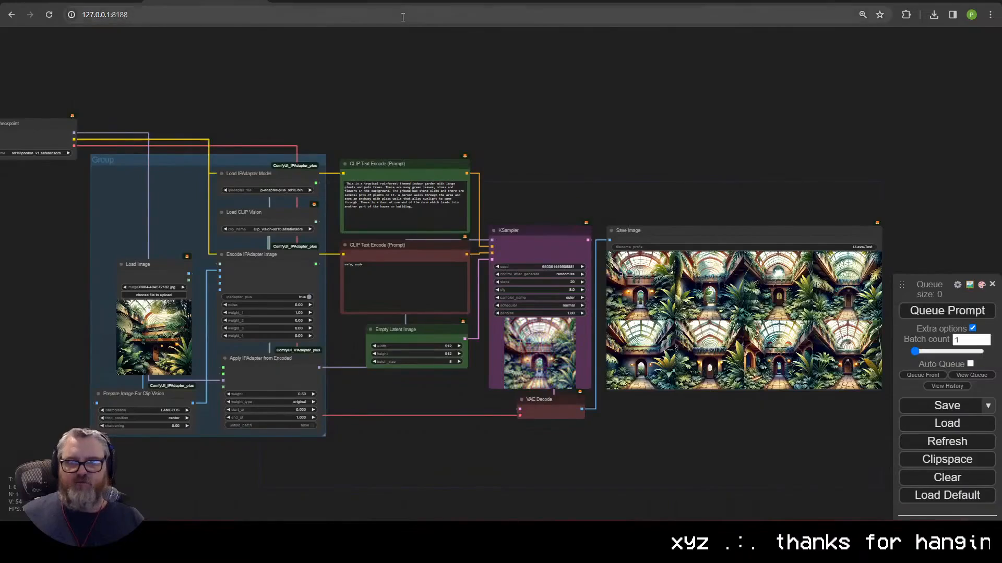
key("ctrl+t")
type("https://huggingface.co/wangfuyun/AnimateLCM/tree/main")
key("Return")
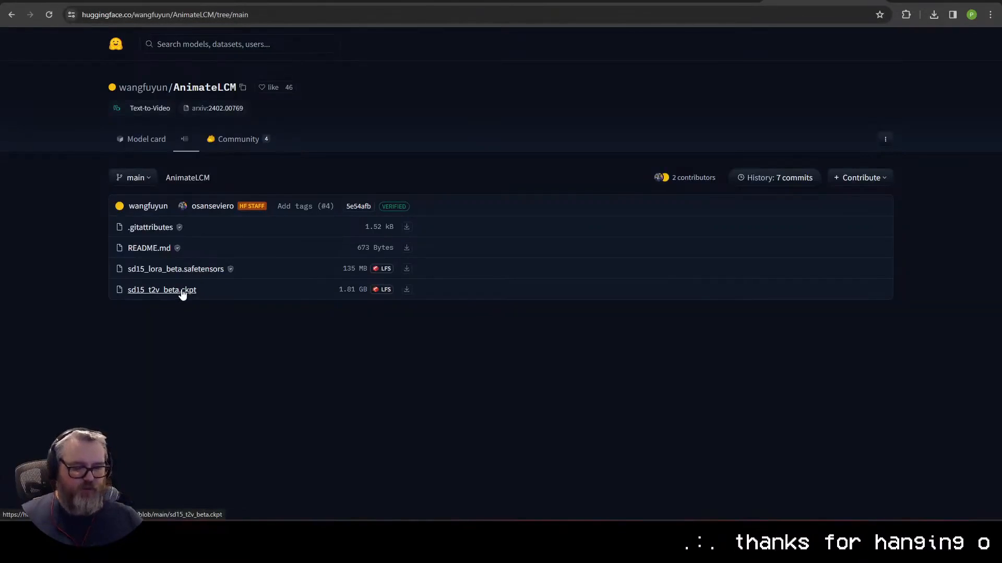
Step: Open the ComfyUI-Frame-Interpolation folder via the Windows Run prompt
key("super+r")
key("Down")
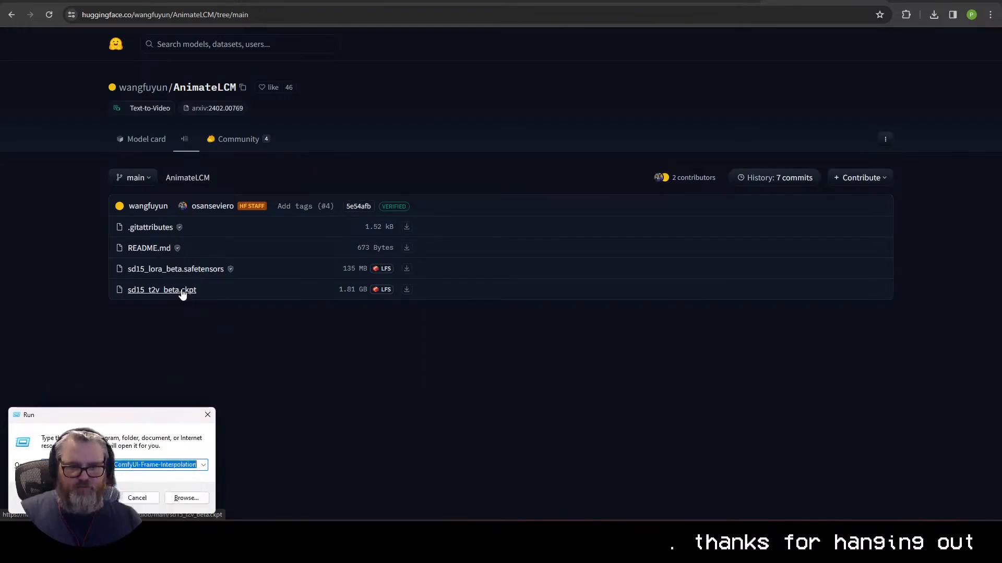
key("Return")
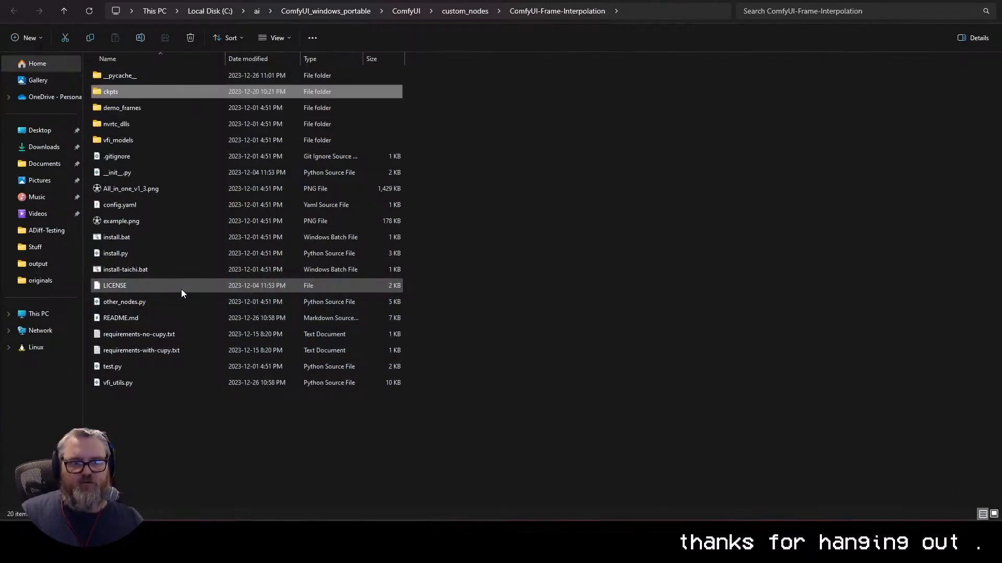
Step: Open ComfyUI-AnimateDiff-Evolved's models folder and select sd15_t2v_beta.ckpt
key("alt+Up")
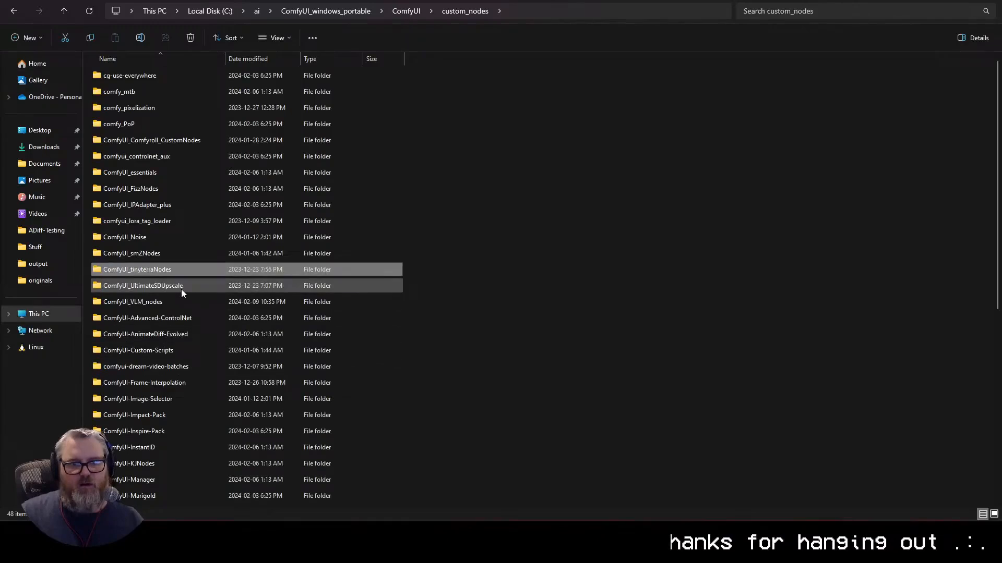
key("Down")
key("Down")
key("Down")
key("Down")
key("Return")
key("Down")
key("Down")
key("Down")
key("Return")
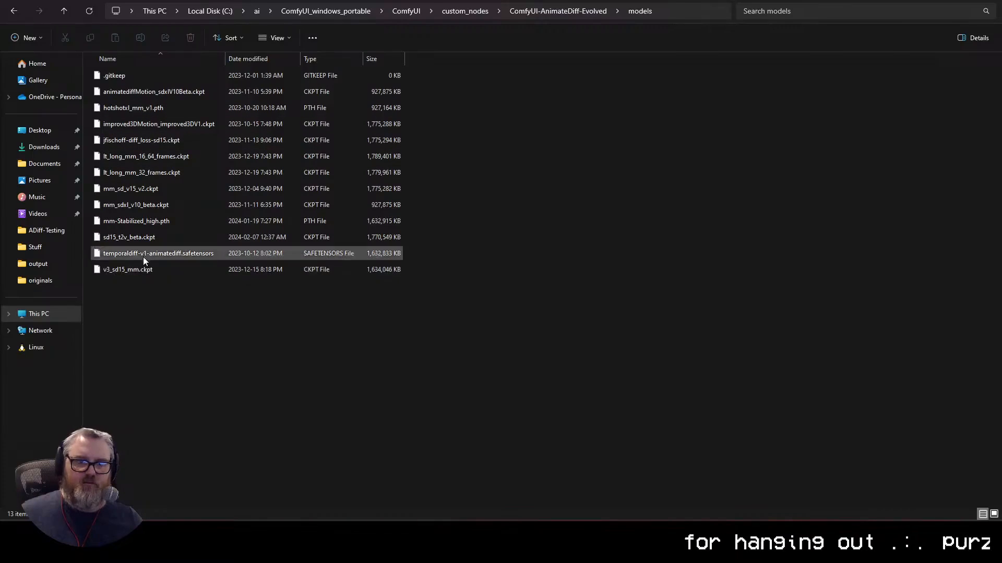
left_click(130, 237)
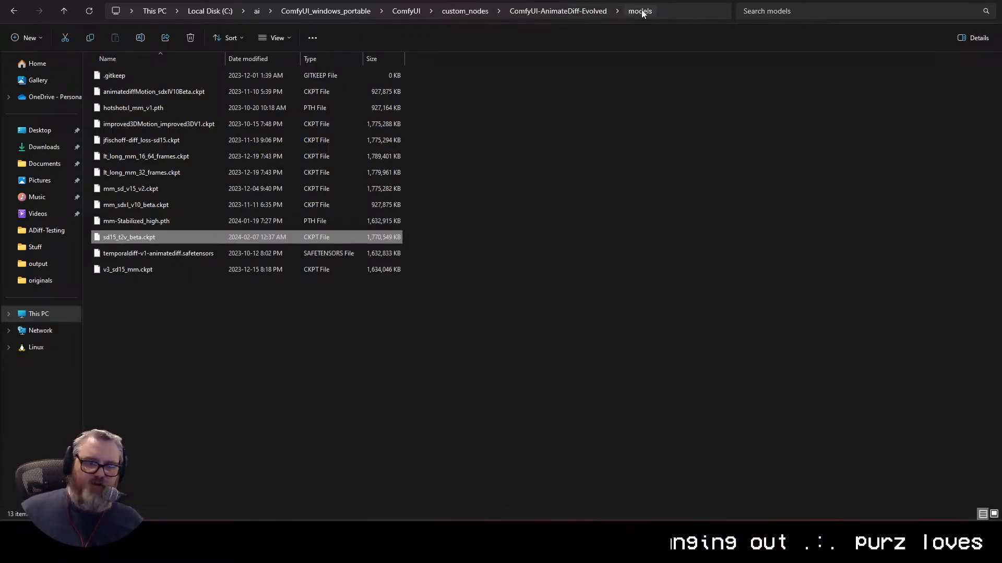
Step: Navigate back up out of custom_nodes into the ComfyUI models folder
key("alt+Up")
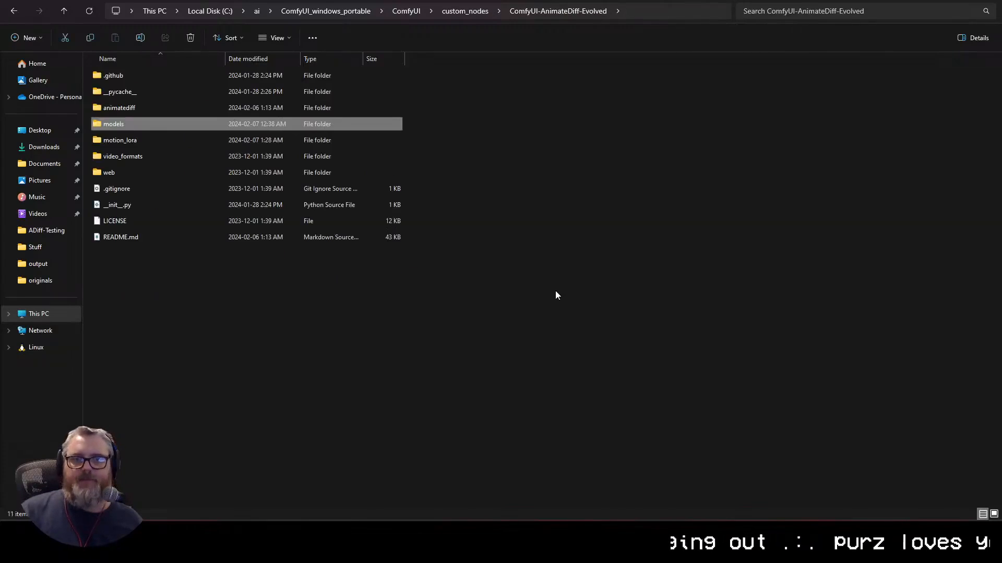
key("Down")
key("Return")
key("alt+Up")
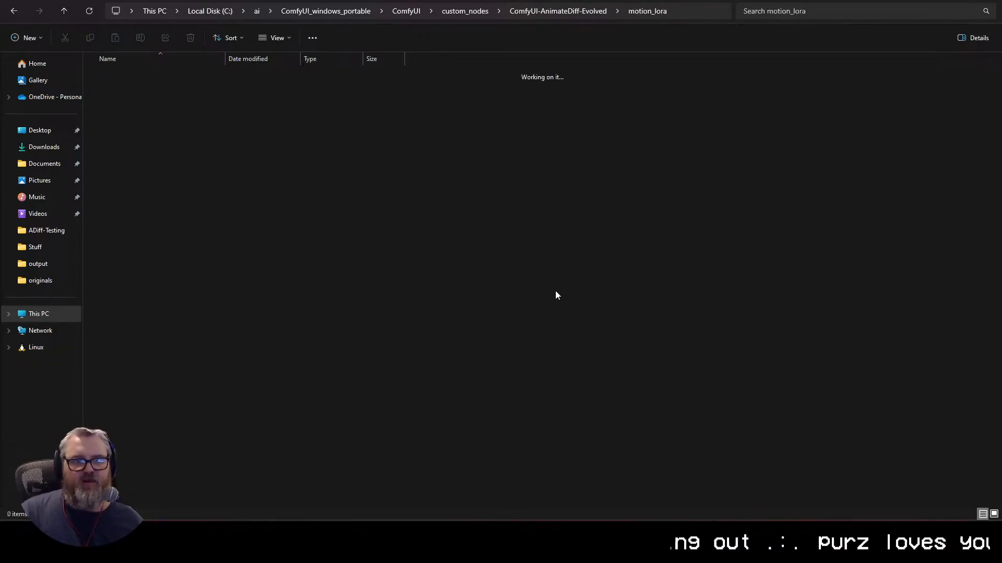
key("alt+Up")
key("Up")
key("Up")
key("alt+Up")
key("Down")
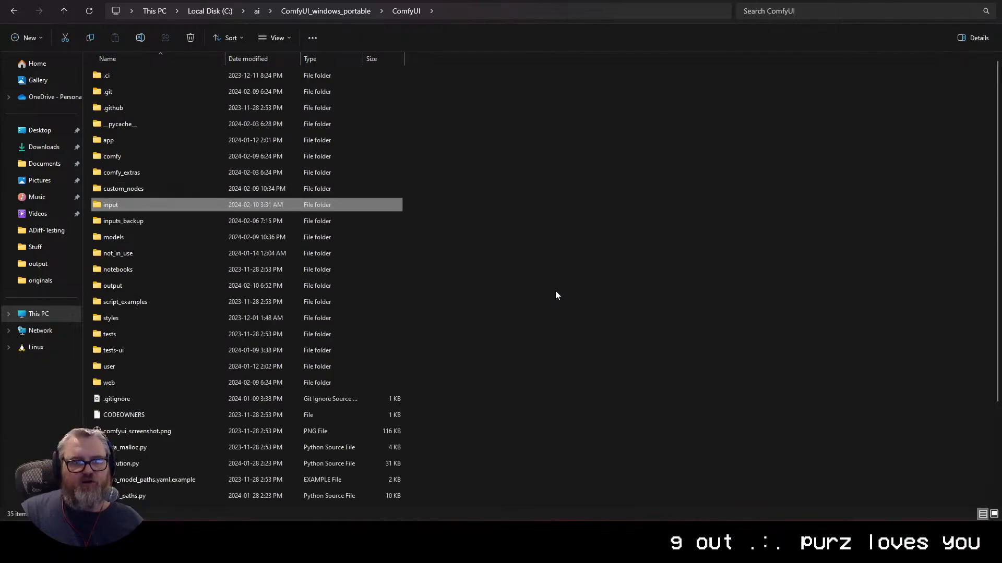
key("Down")
key("Down")
key("Down")
Step: Open loras\LCM, which holds animateLCM_sd15_lora_beta.safetensors
key("Up")
key("Return")
key("Down")
key("Down")
key("Down")
key("Down")
key("Down")
key("Down")
key("Down")
key("Up")
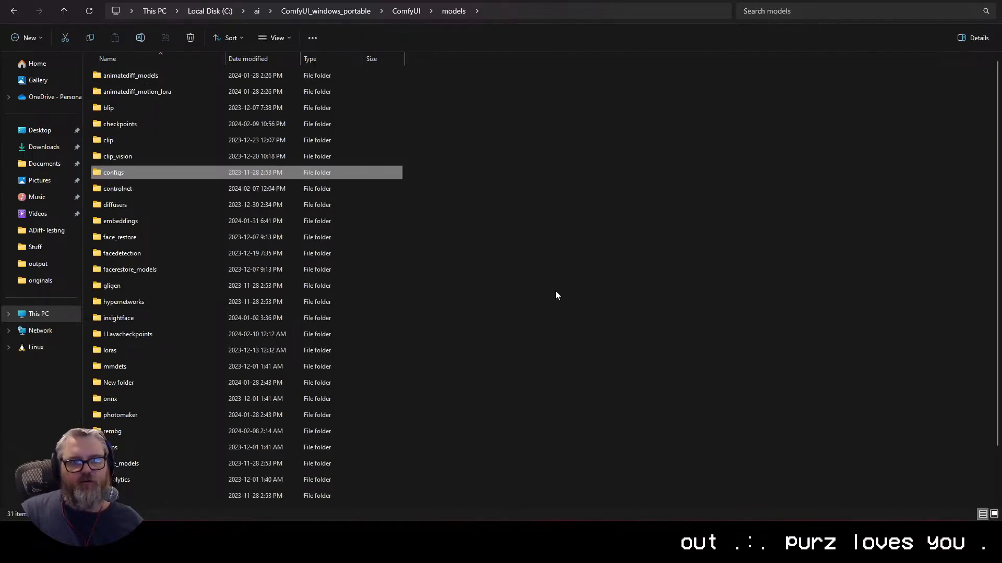
key("Down")
key("Down")
key("Down")
key("Down")
key("Down")
key("Down")
key("Down")
key("Down")
key("Down")
key("Down")
key("Down")
key("Return")
key("Return")
key("Down")
key("Up")
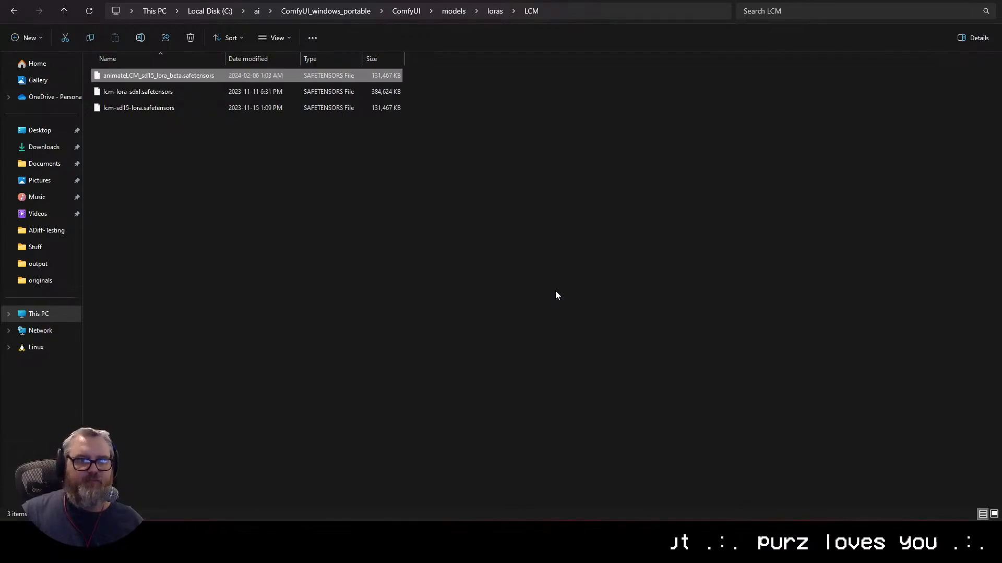
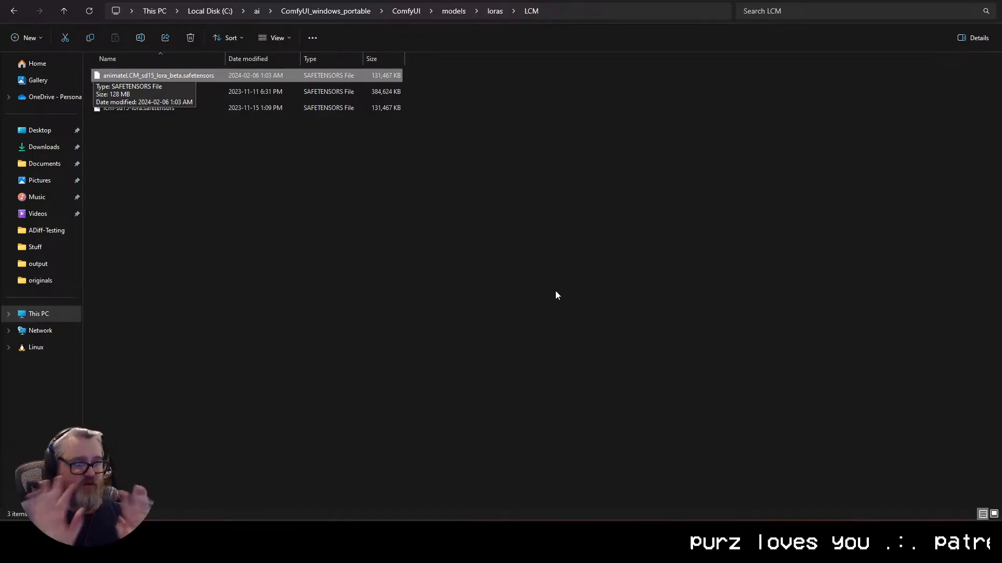
Step: Return from File Explorer to the ComfyUI workflow tab at 127.0.0.1:8188 in Chrome
key("alt+Tab")
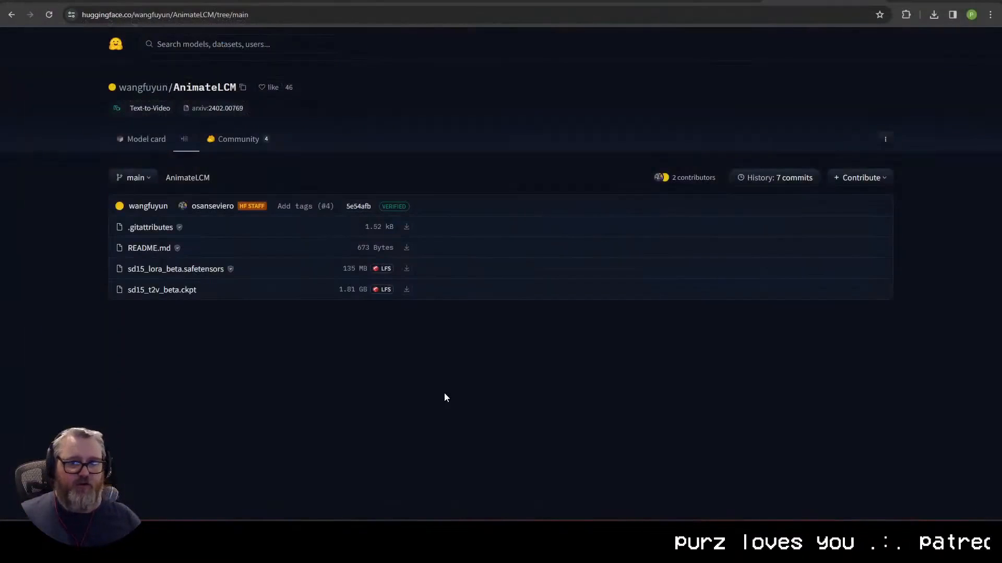
left_click(81, 1)
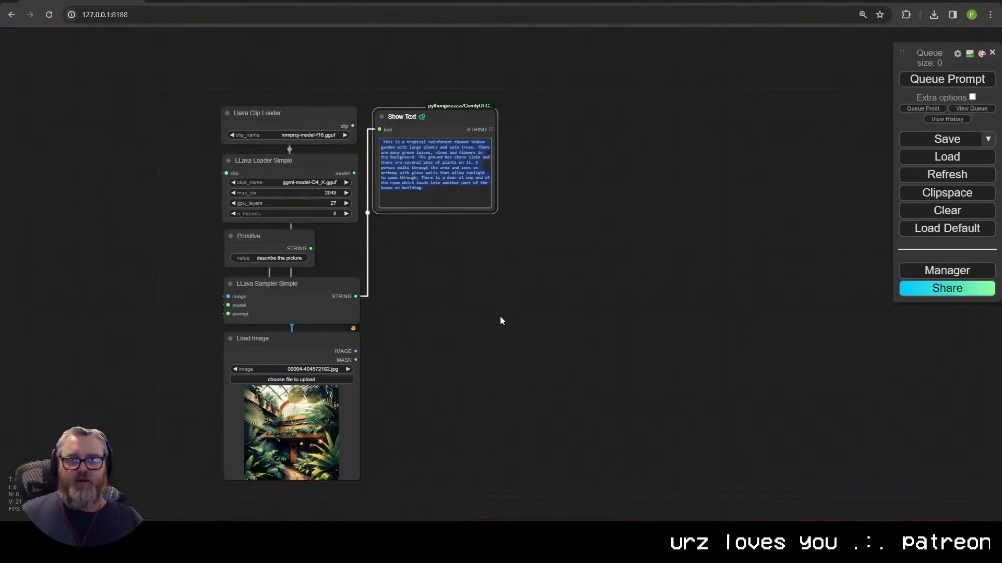
Step: Add a Load LoRA node from Load Checkpoint's MODEL output and feed its CLIP into both text encoders
left_click(448, 288)
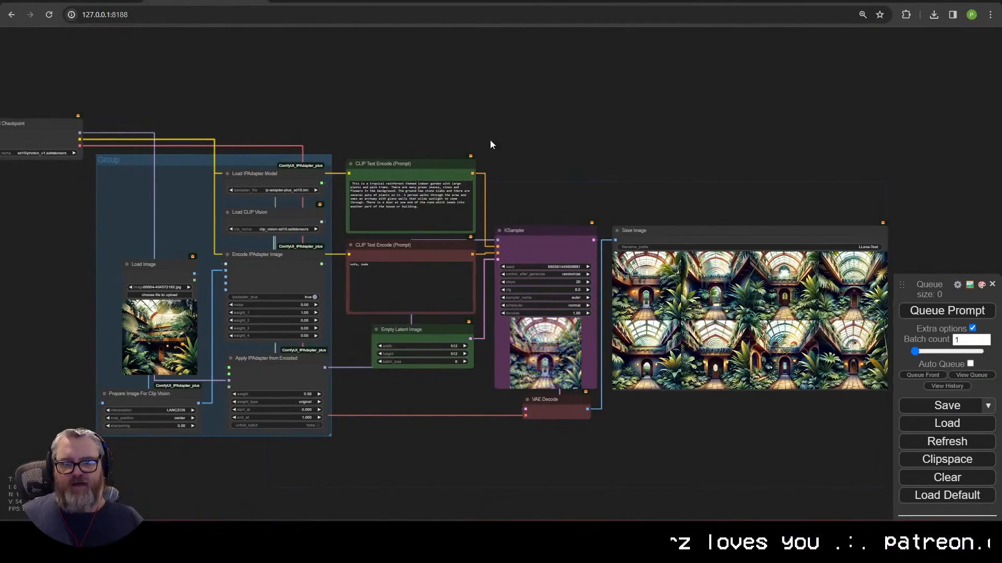
scroll(281, 181, "up", 5)
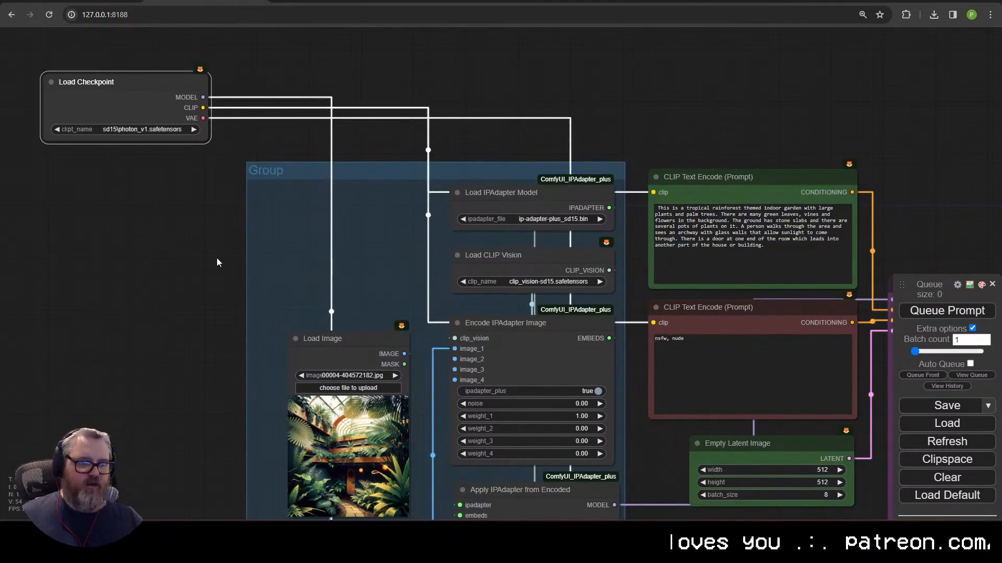
left_click_drag(203, 97, 159, 255)
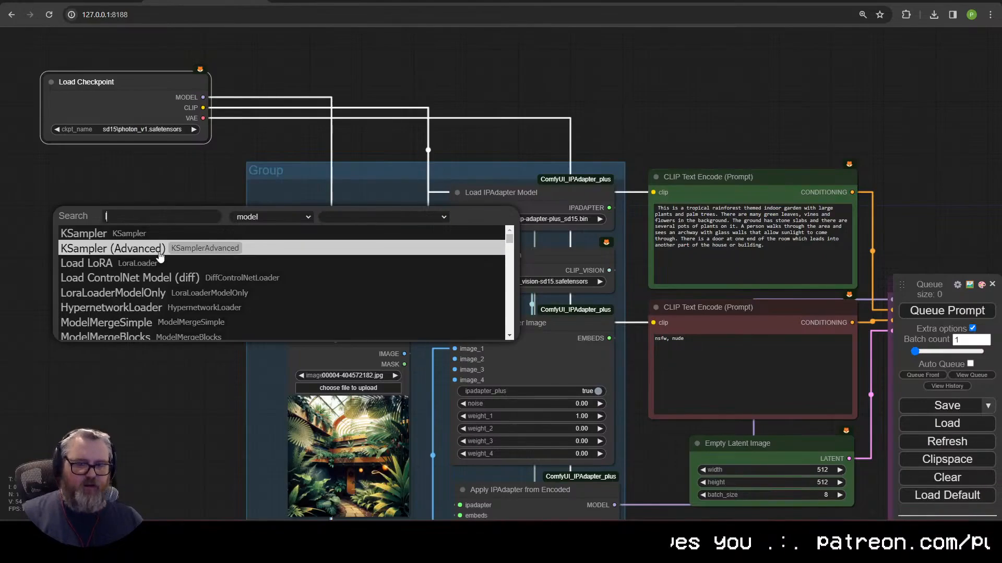
type("load")
key("BackSpace")
key("BackSpace")
key("BackSpace")
type("r")
key("BackSpace")
key("BackSpace")
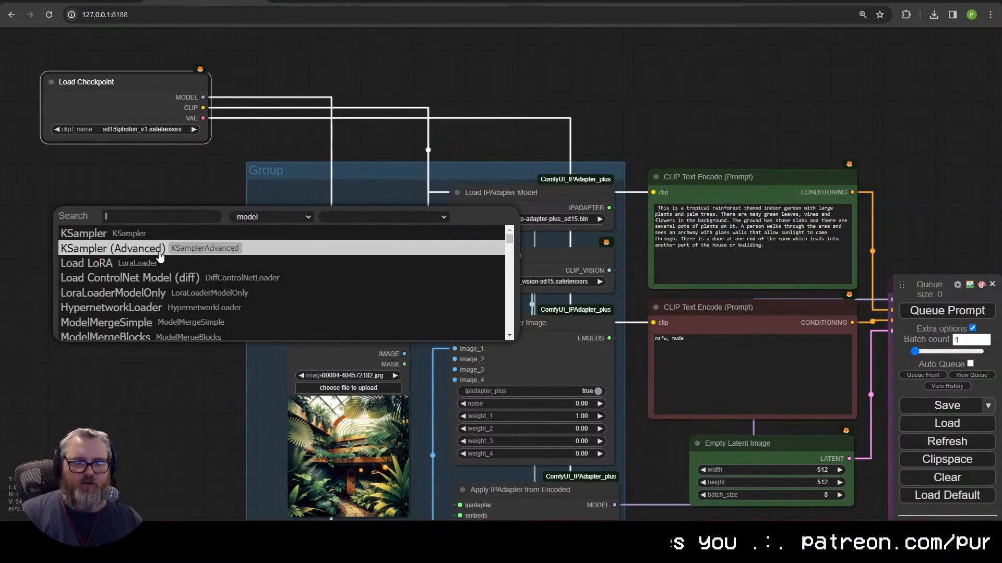
type("lora")
key("Return")
left_click_drag(111, 179, 107, 168)
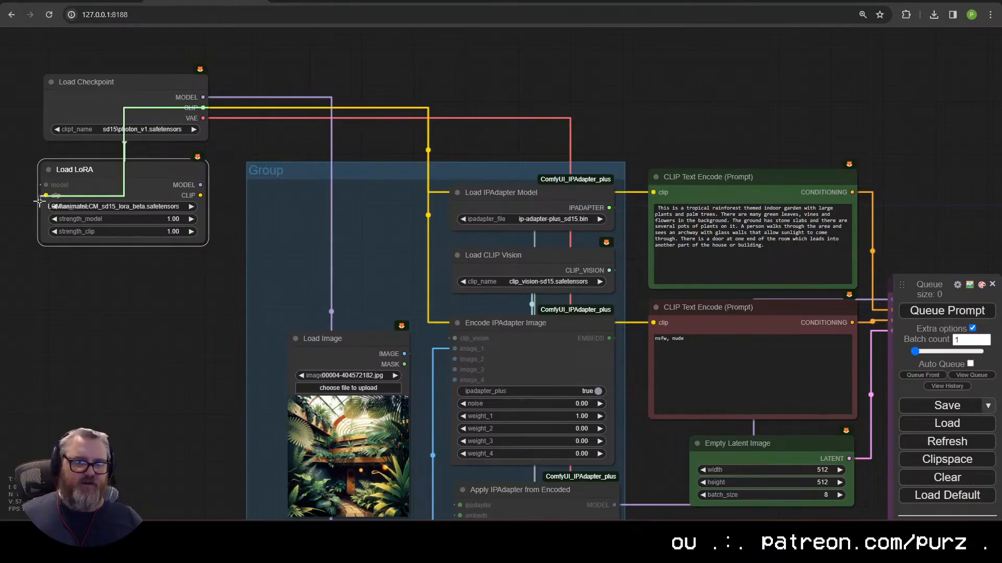
left_click_drag(201, 195, 653, 192)
left_click_drag(200, 195, 653, 322)
Step: Spread Load LoRA and Load Checkpoint apart on the canvas
left_click_drag(163, 160, 444, 385)
scroll(475, 504, "down", 1)
scroll(475, 503, "down", 3)
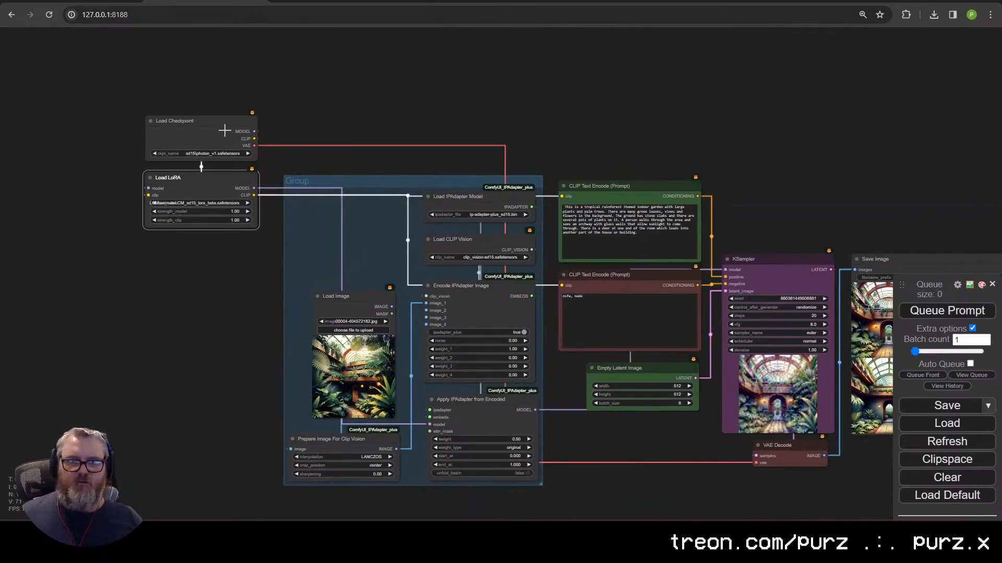
left_click_drag(225, 130, 78, 129)
scroll(79, 130, "up", 3)
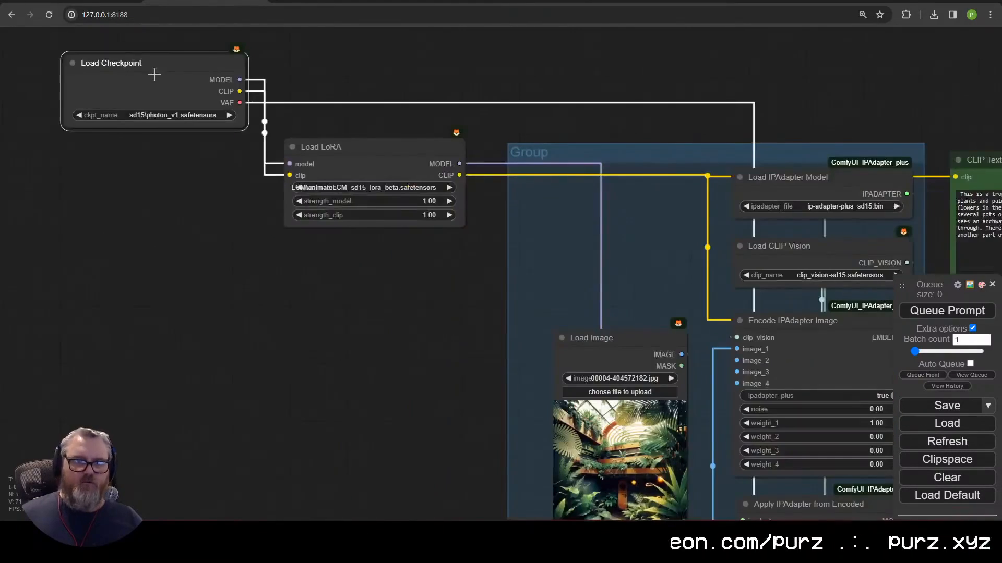
left_click(321, 151)
Step: Reposition Load Checkpoint above and to the left of Load LoRA
left_click_drag(563, 335, 155, 305)
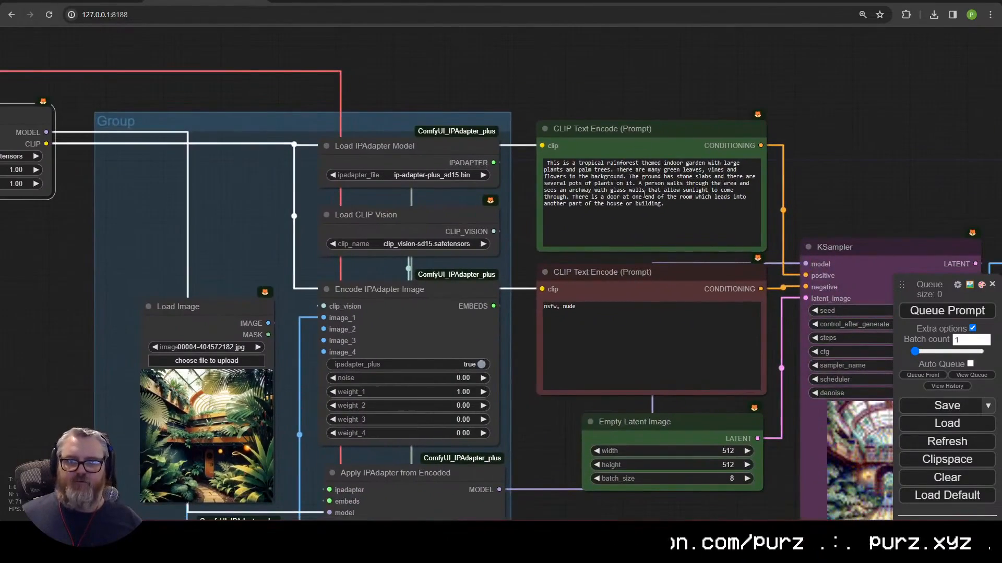
left_click_drag(644, 191, 312, 186)
scroll(456, 412, "down", 7)
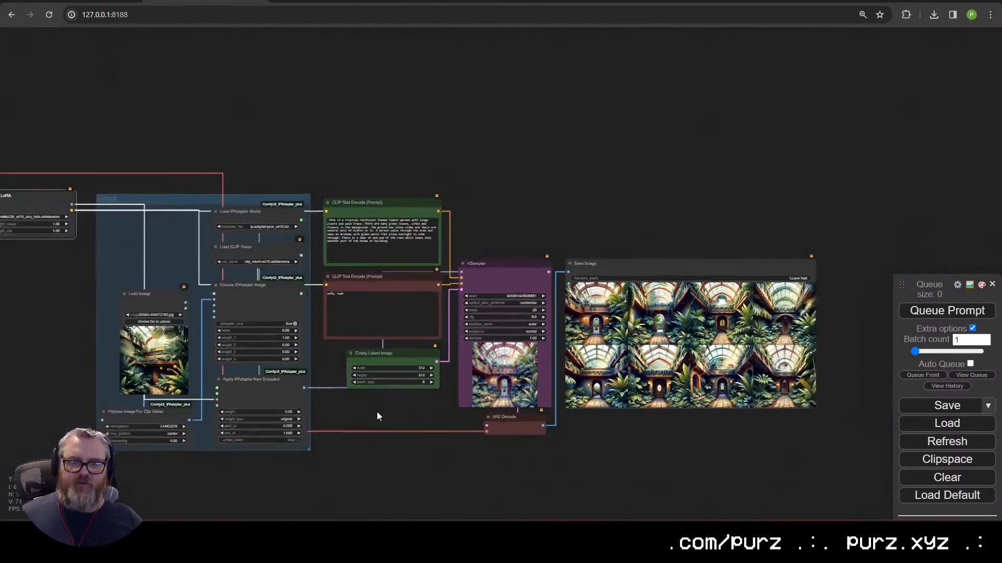
left_click_drag(378, 416, 626, 506)
scroll(193, 250, "up", 4)
left_click_drag(191, 256, 352, 247)
scroll(349, 398, "up", 4)
left_click_drag(342, 402, 304, 444)
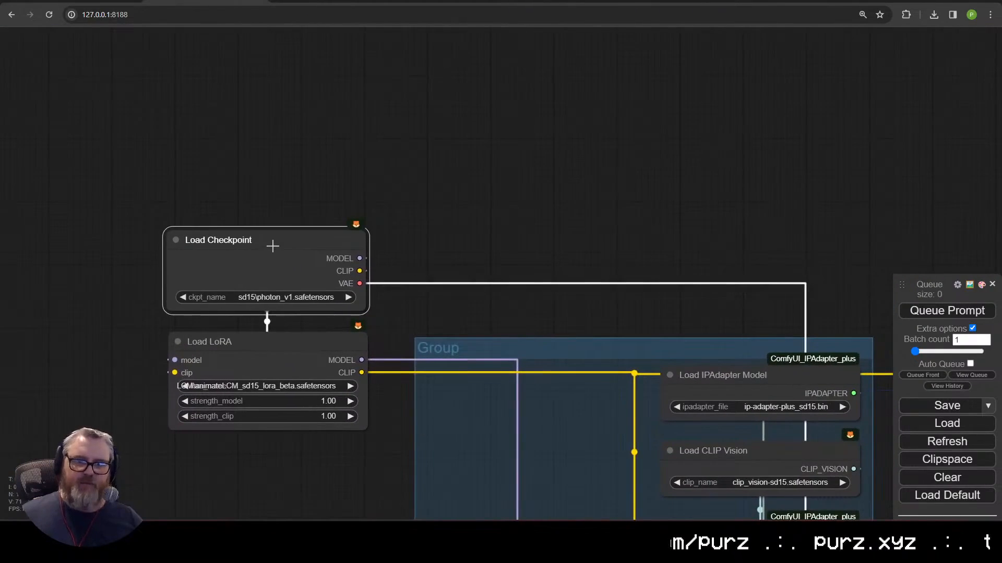
left_click_drag(232, 249, 12, 255)
left_click(212, 265)
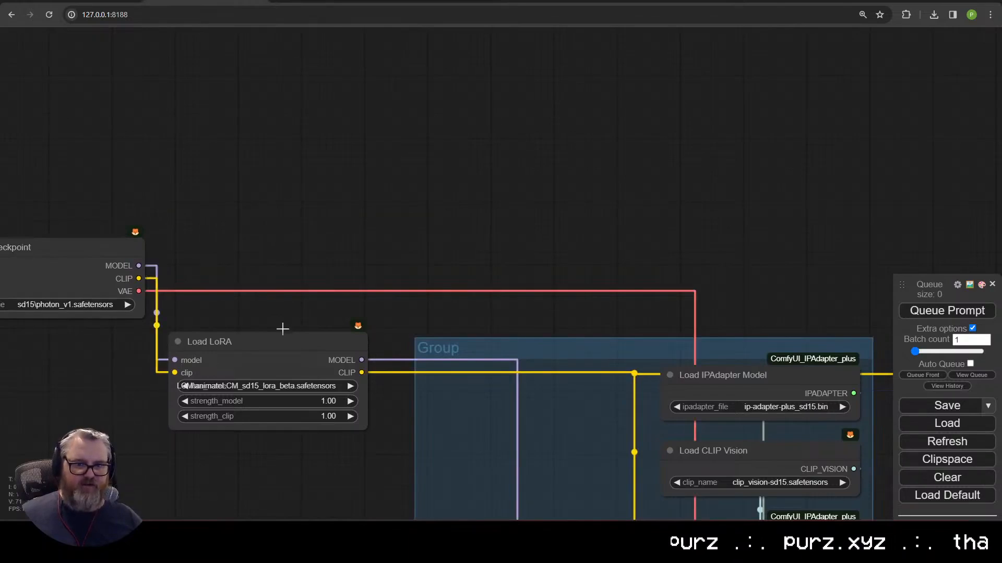
Step: Stack Load Checkpoint directly above Load LoRA and tidy the Apply IPAdapter from Encoded node
left_click_drag(324, 336, 457, 234)
scroll(469, 402, "down", 3)
left_click_drag(454, 364, 319, 236)
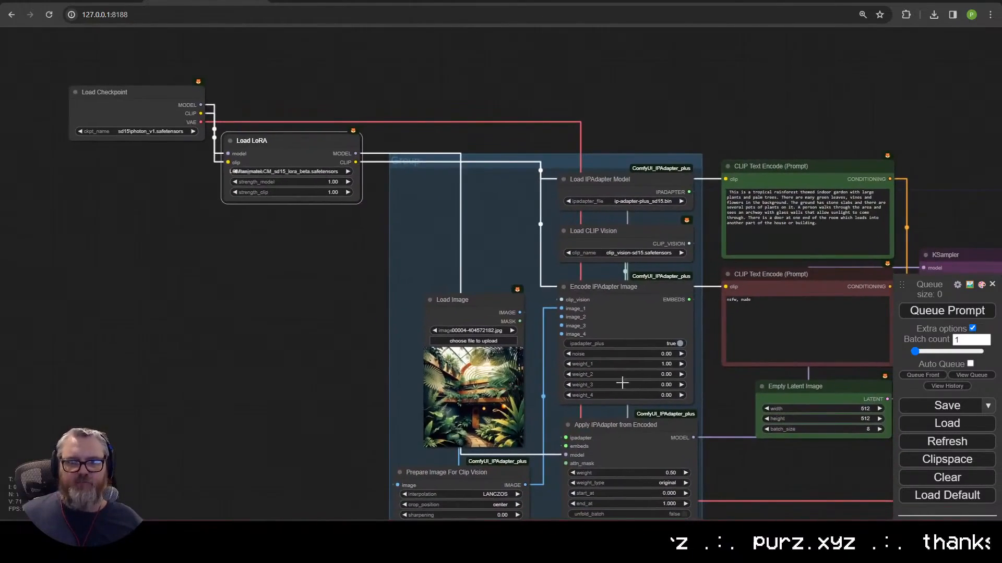
mouse_move(616, 441)
left_mouse_down()
mouse_move(439, 189)
mouse_move(624, 399)
mouse_move(612, 456)
mouse_move(609, 446)
left_mouse_up()
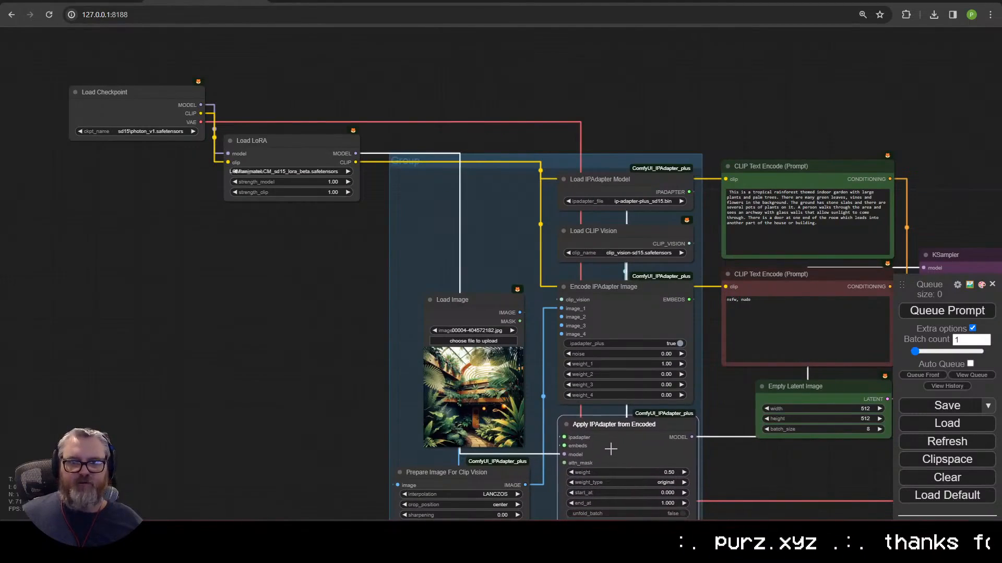
left_click_drag(172, 87, 306, 74)
left_click(349, 316)
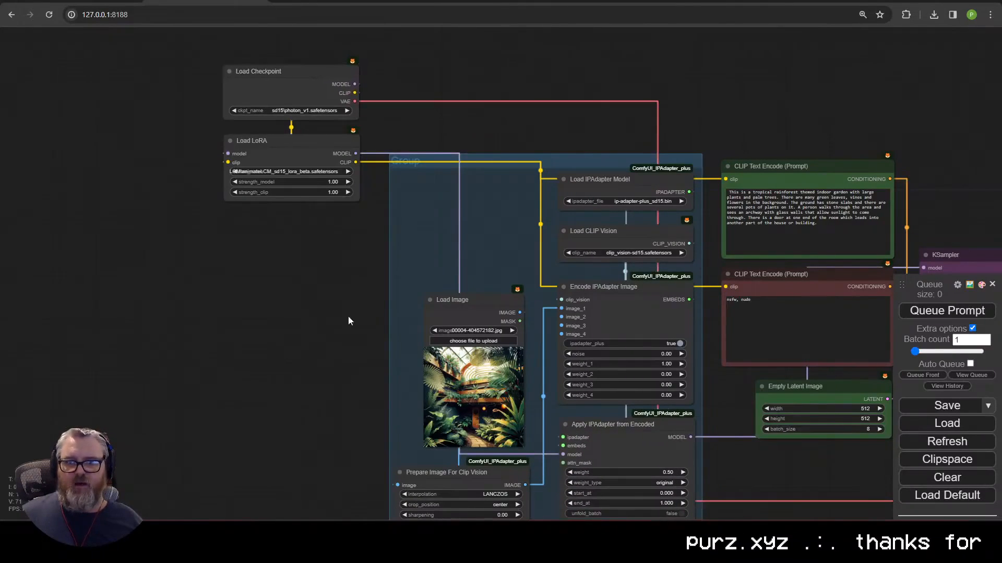
scroll(353, 319, "down", 2)
left_click_drag(353, 318, 21, 258)
left_click_drag(20, 174, 278, 246)
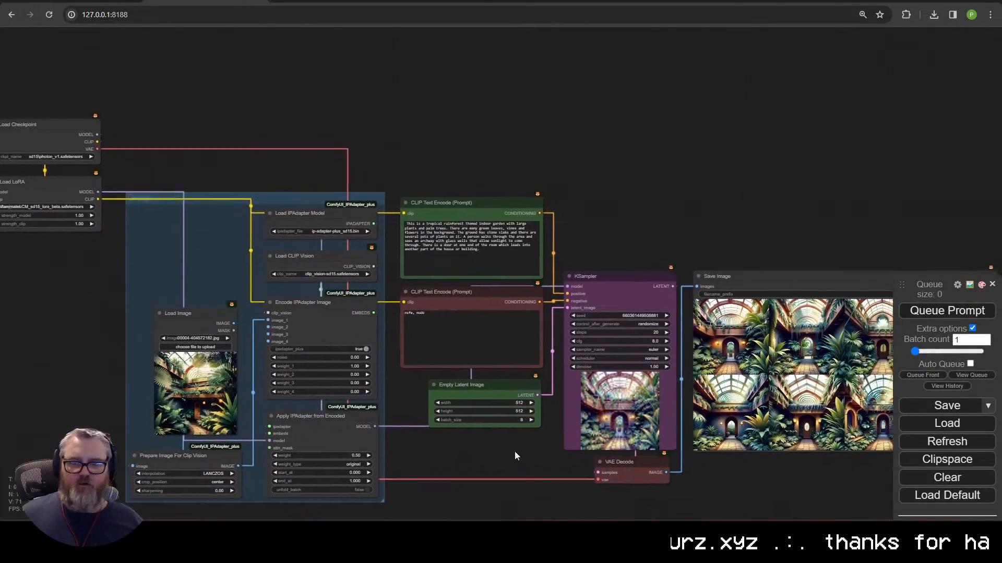
left_click_drag(514, 456, 293, 365)
scroll(337, 353, "up", 5)
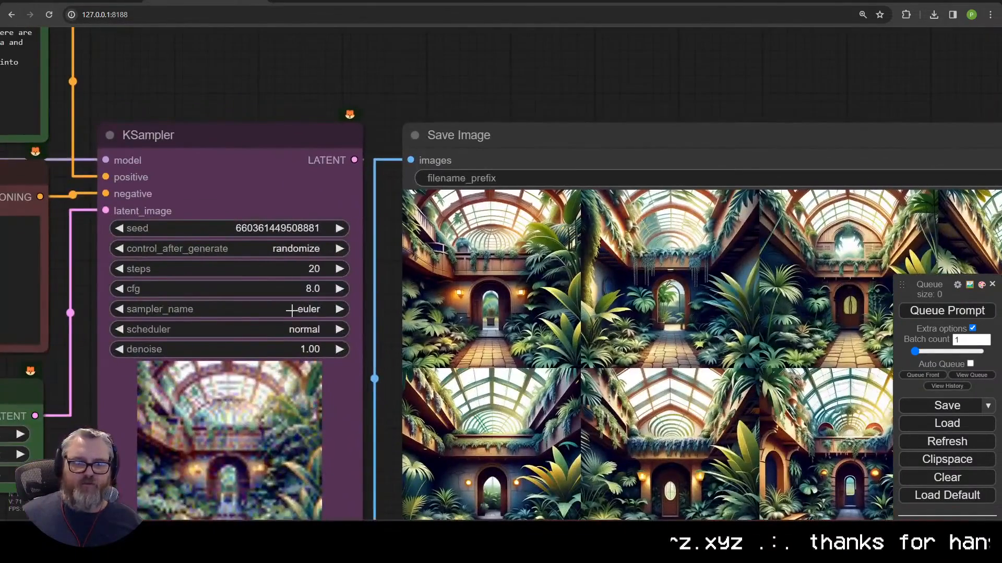
Step: Set KSampler to the lcm sampler with CFG 2.0 and 6 steps
left_click(291, 310)
scroll(336, 416, "down", 3)
left_click(307, 285)
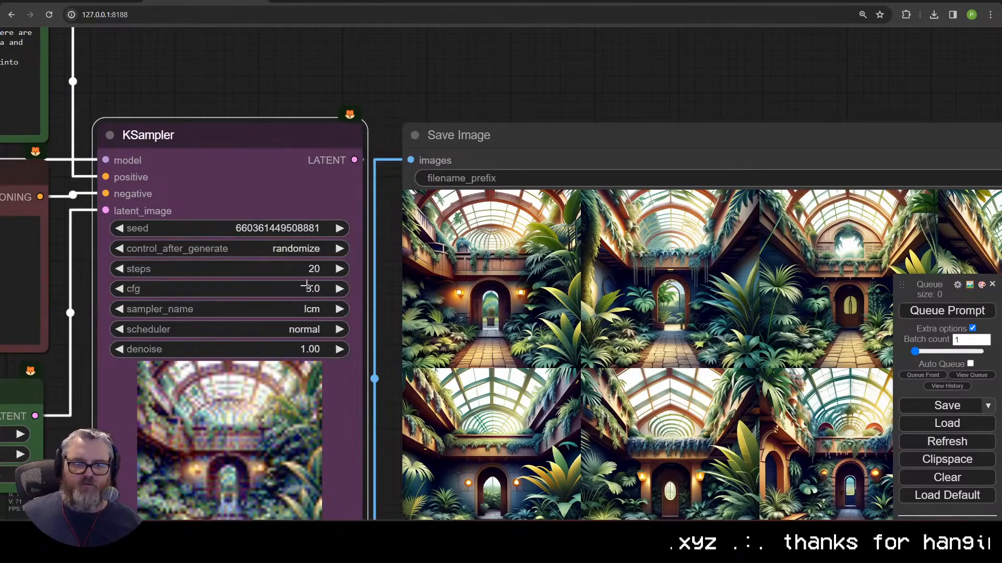
left_click(306, 288)
type("2")
key("Return")
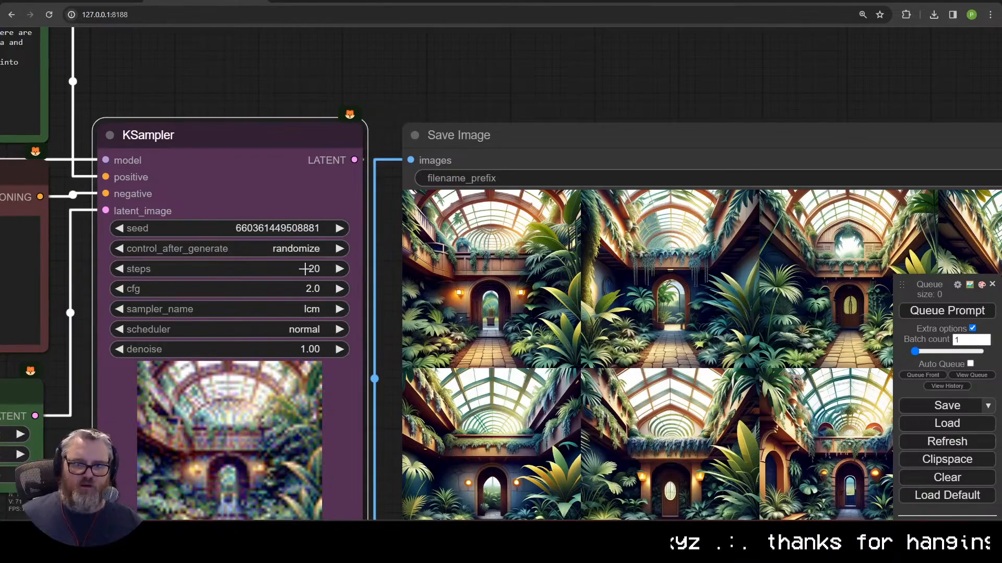
left_click(303, 269)
type("4")
key("Return")
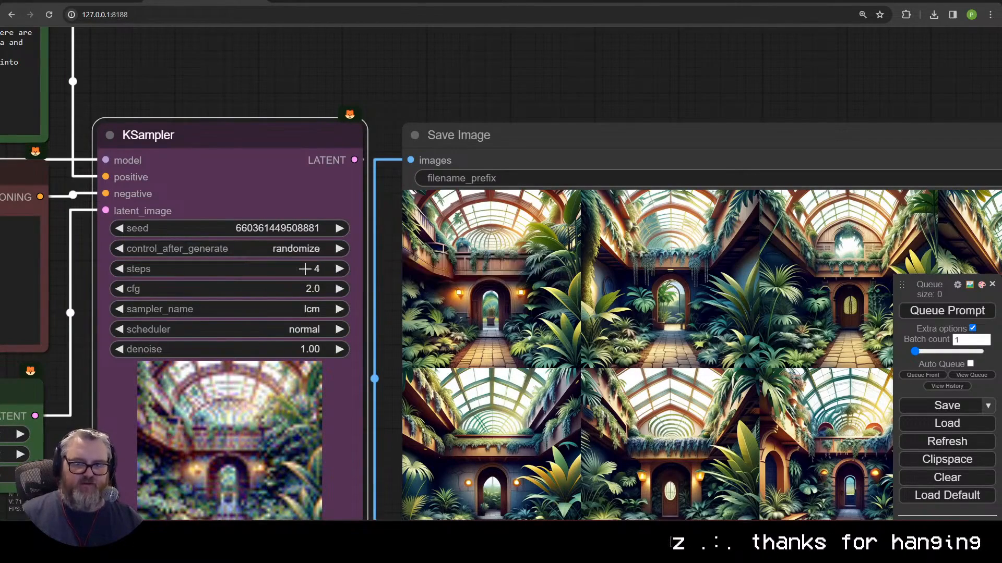
left_click_drag(303, 269, 305, 269)
scroll(317, 265, "down", 5)
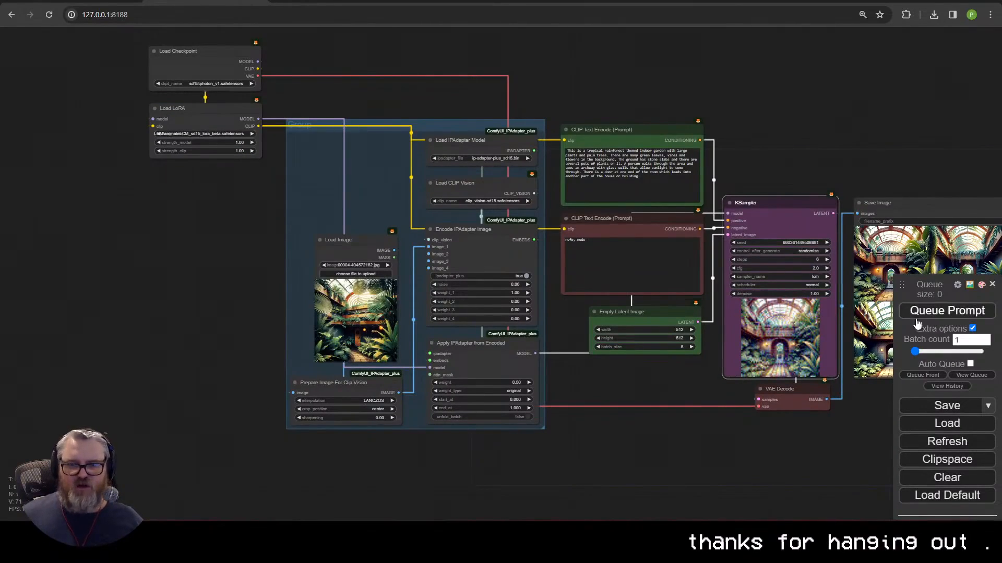
Step: Reduce the Empty Latent batch size to 1 and queue a generation
left_click_drag(717, 371, 472, 396)
left_click_drag(417, 370, 396, 370)
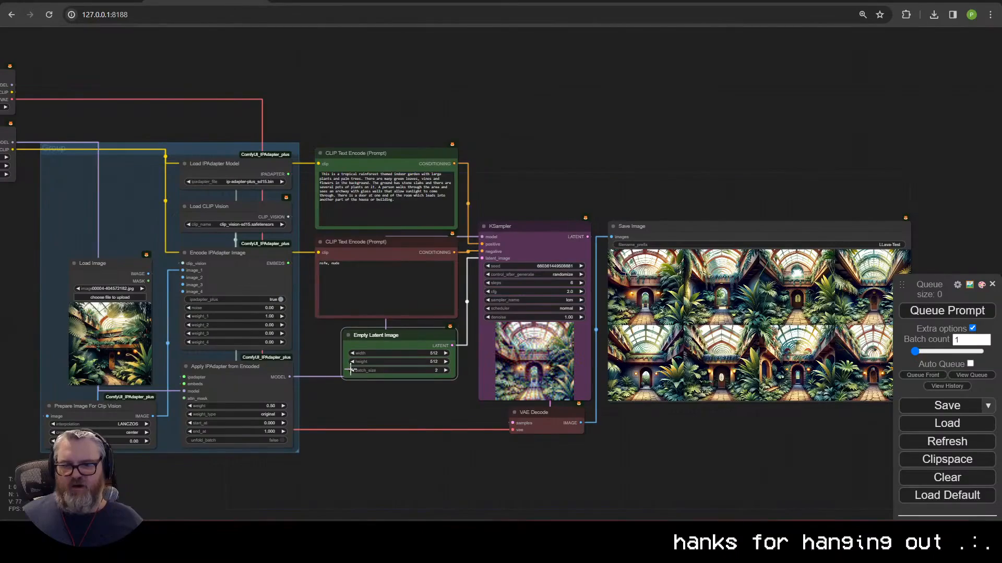
left_click(947, 310)
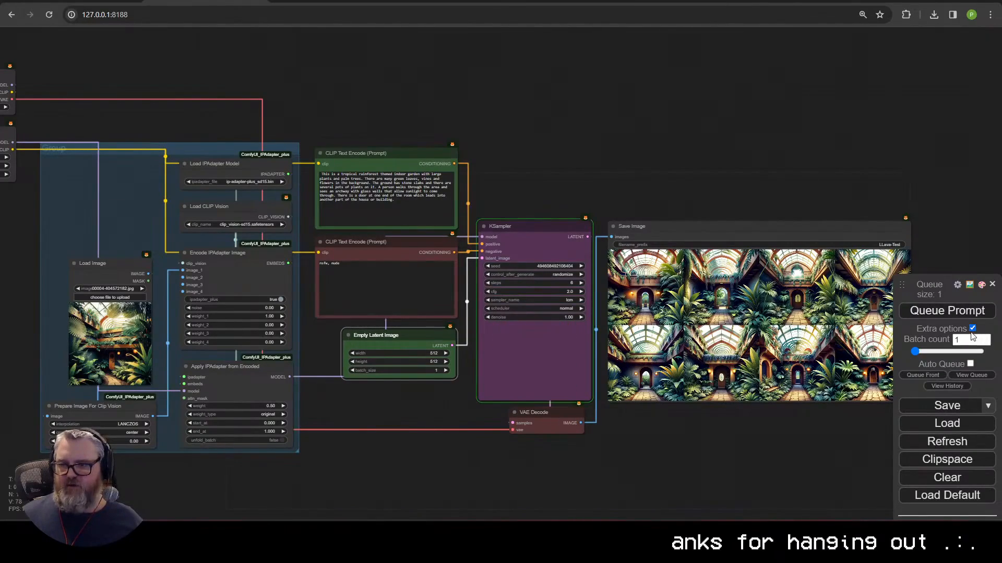
Step: Resize Save Image to fit the single image and generate again with a fresh seed
left_click(972, 329)
scroll(797, 395, "up", 5)
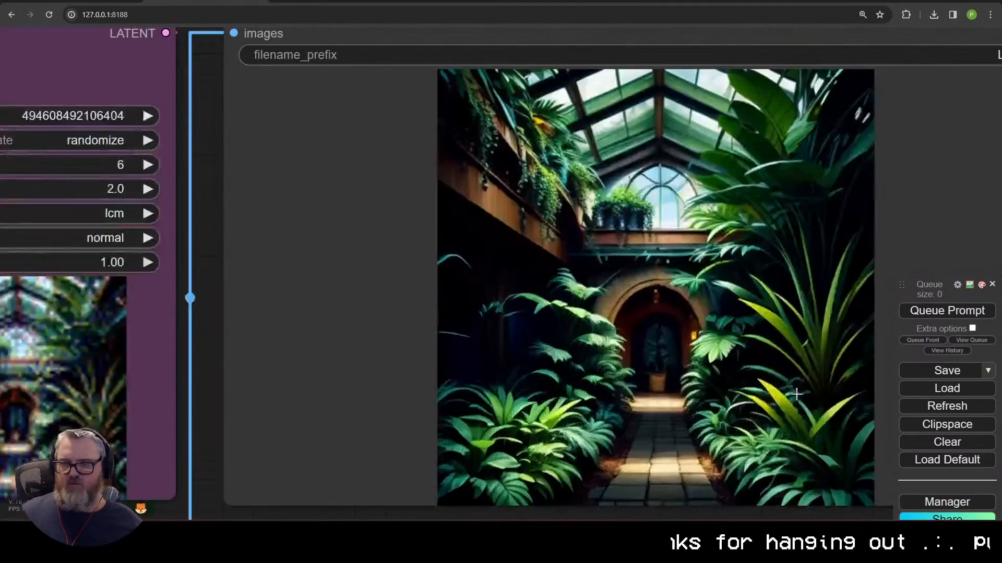
scroll(790, 380, "down", 7)
left_click_drag(740, 465, 673, 453)
left_click_drag(778, 409, 586, 419)
left_click_drag(269, 131, 561, 132)
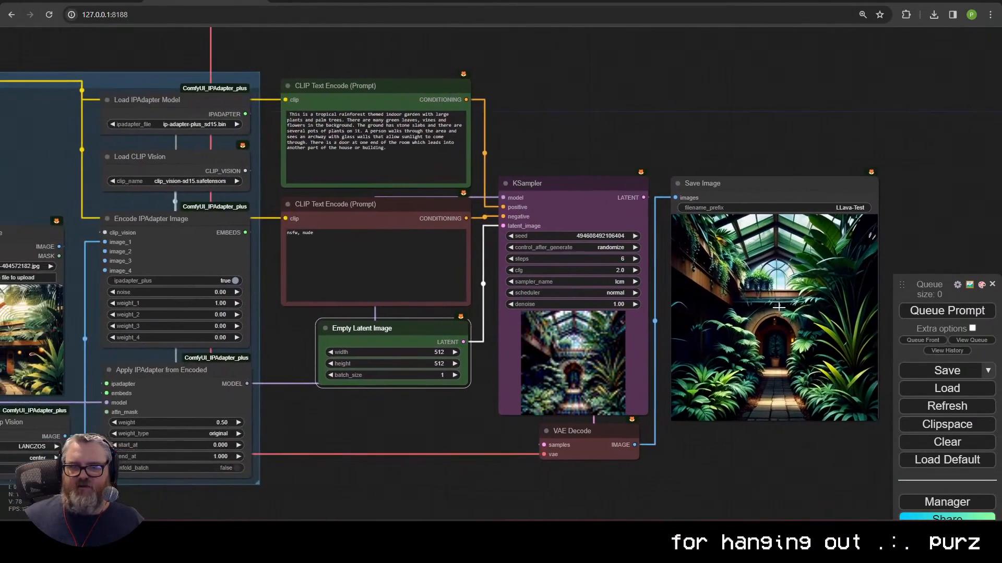
scroll(561, 203, "down", 1)
scroll(560, 204, "down", 1)
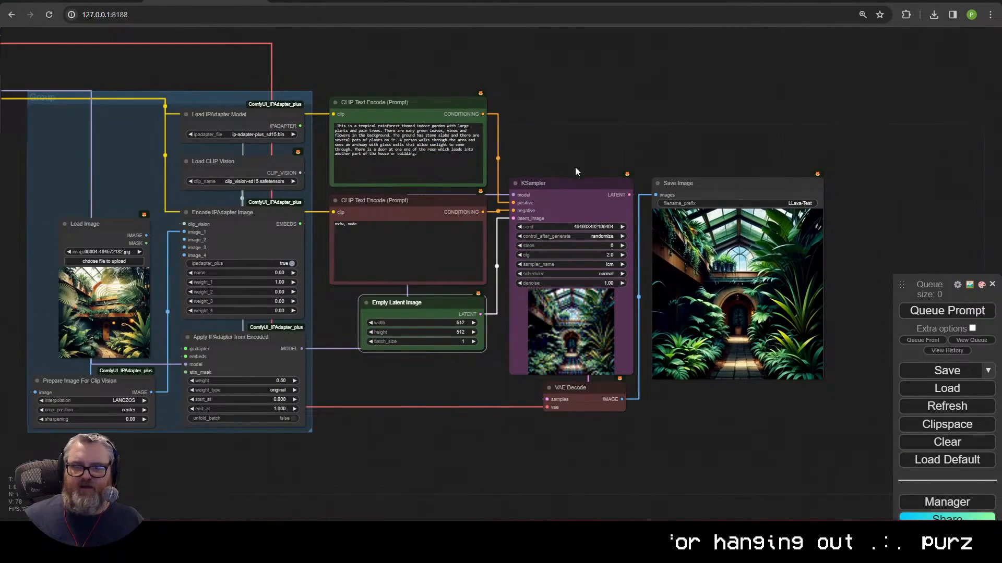
left_click(968, 312)
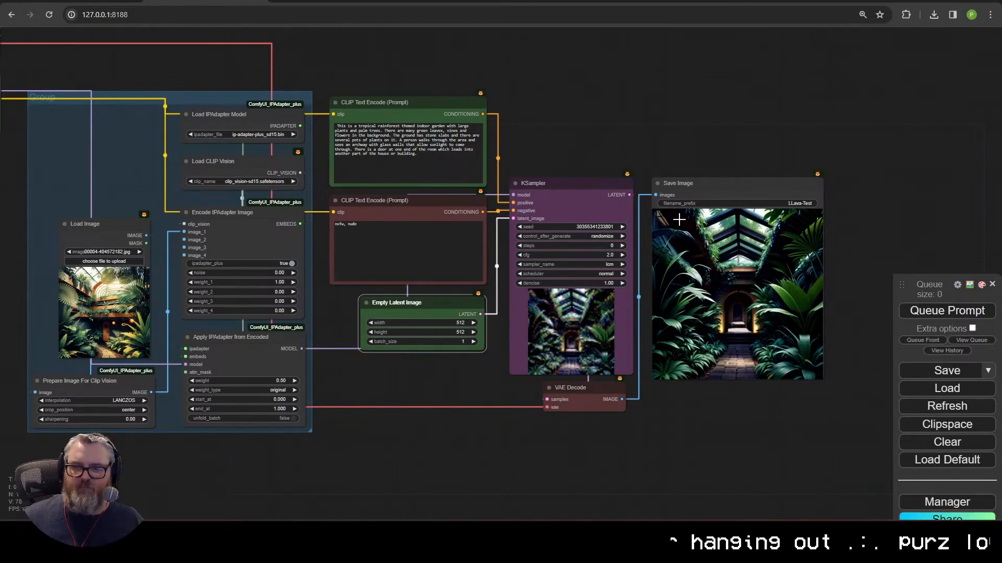
Step: Enable Auto Queue in the extra options and start continuous generation
left_click(972, 329)
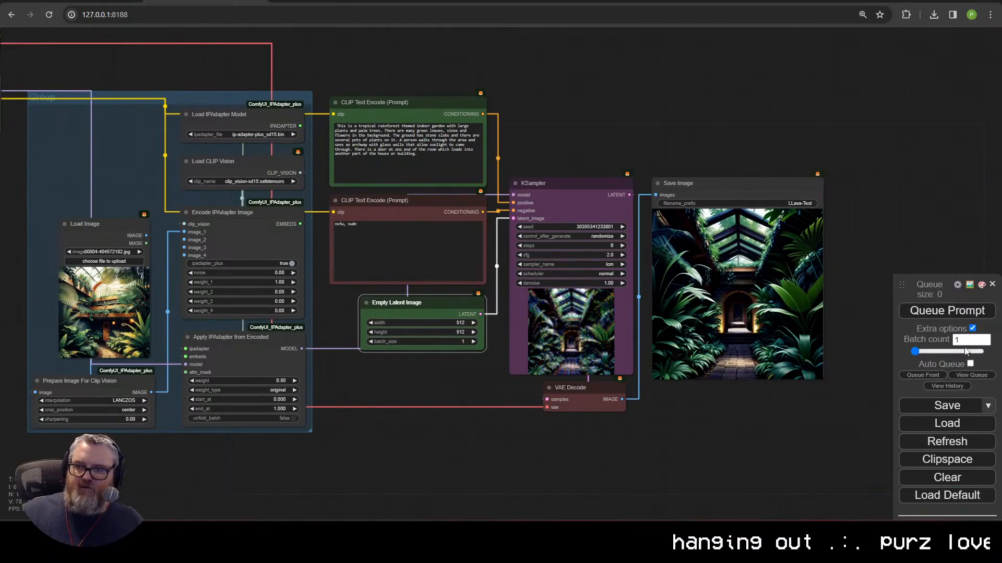
left_click(970, 364)
left_click(947, 312)
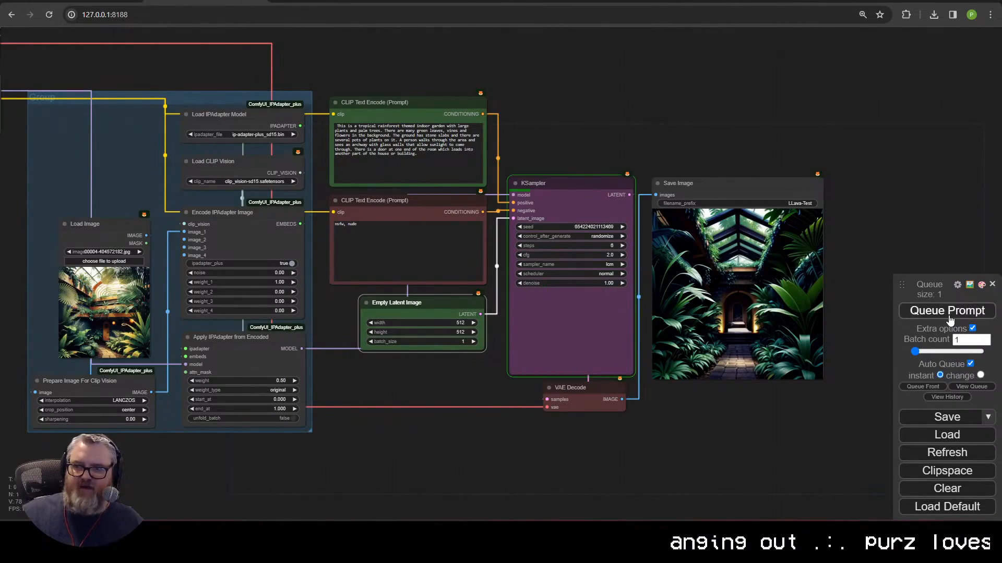
scroll(833, 345, "up", 9)
scroll(832, 345, "down", 3)
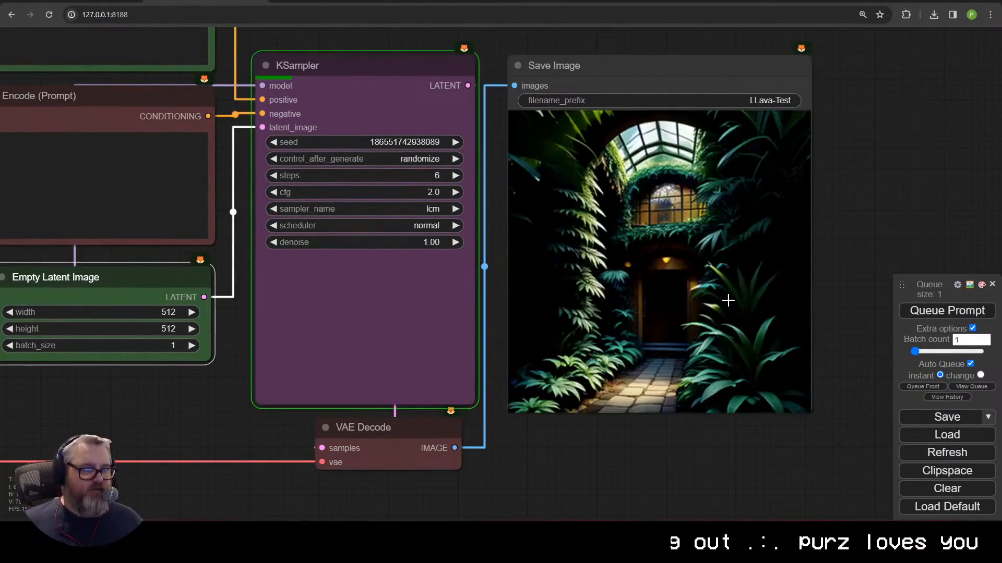
Step: Turn Auto Queue off and group the checkpoint and LoRA loaders
left_click(970, 363)
scroll(695, 389, "down", 5)
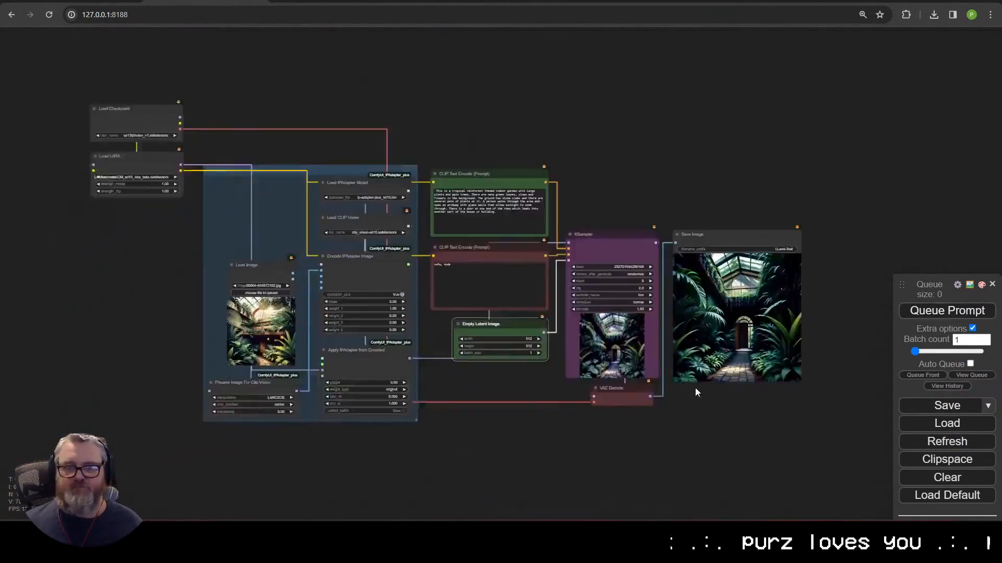
right_click(337, 249)
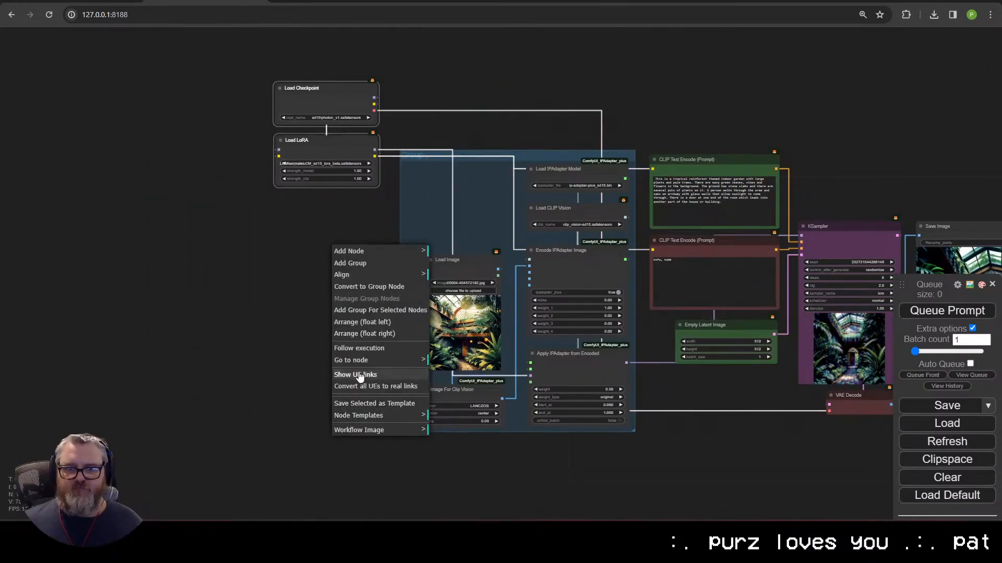
left_click(380, 310)
Step: Group the prompts with Empty Latent, and KSampler with VAE Decode
left_click_drag(619, 485, 383, 484)
right_click(487, 320)
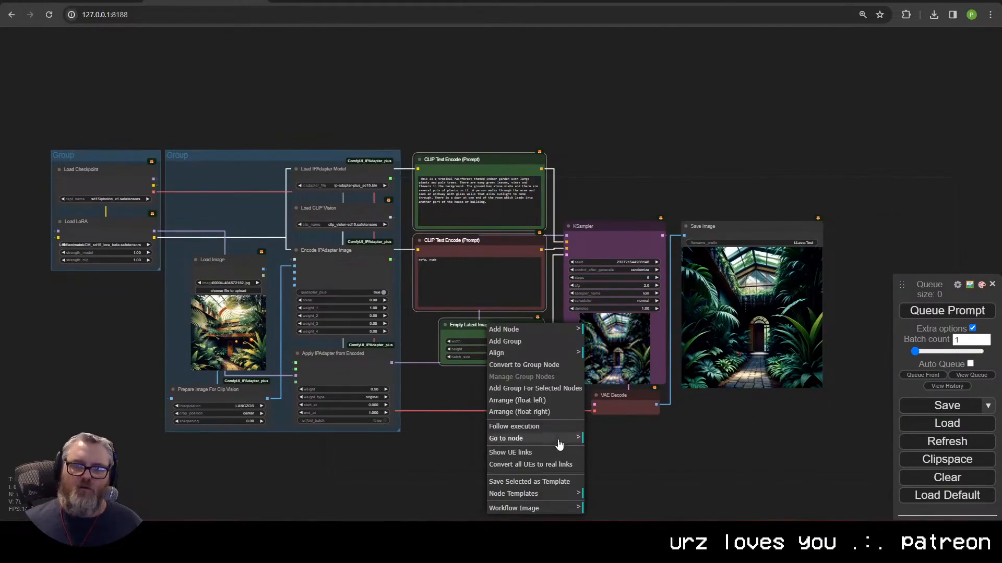
left_click(522, 388)
right_click(621, 321)
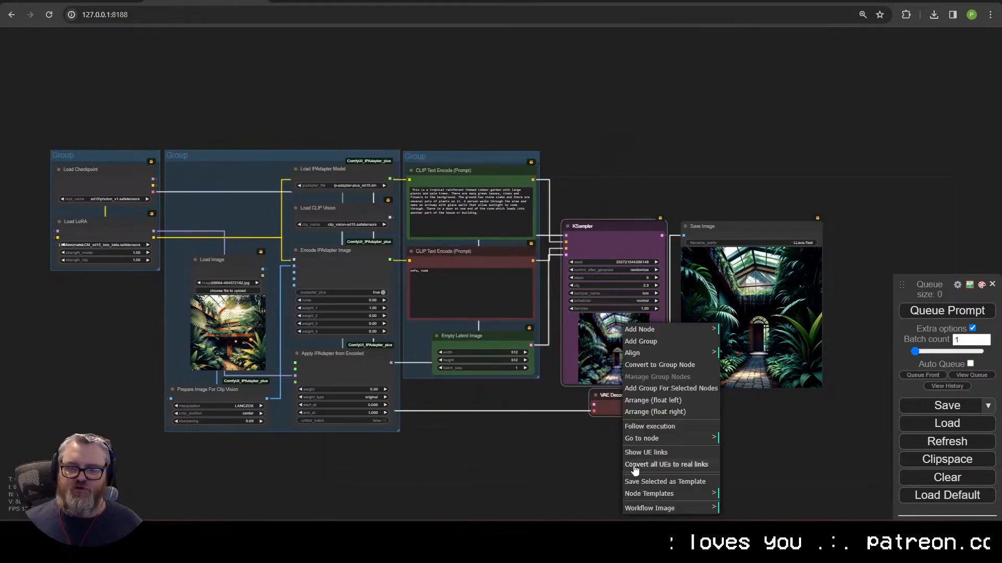
left_click(644, 386)
Step: Shift the loaders group further left on the canvas
left_click(728, 168)
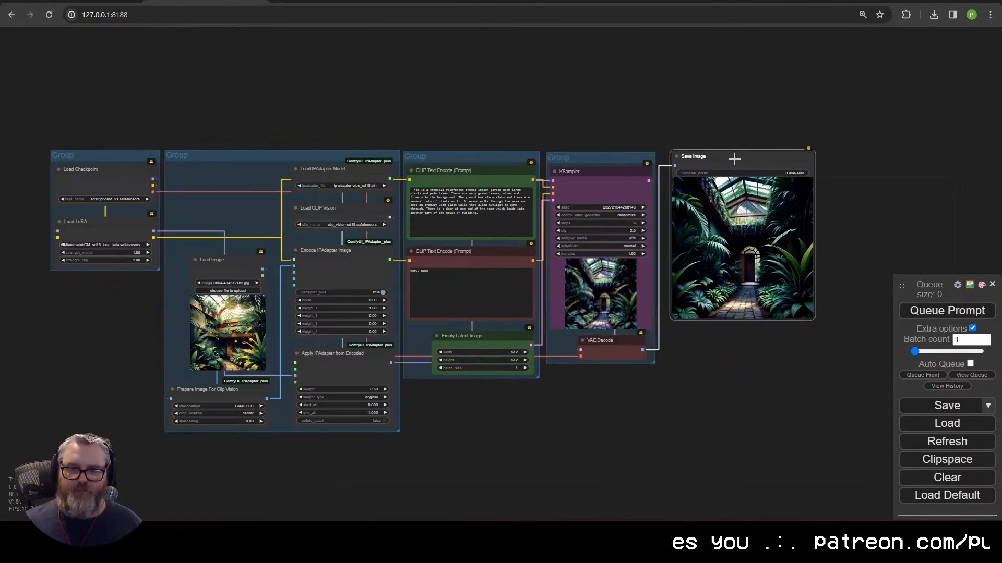
scroll(496, 306, "up", 4)
scroll(519, 358, "down", 5)
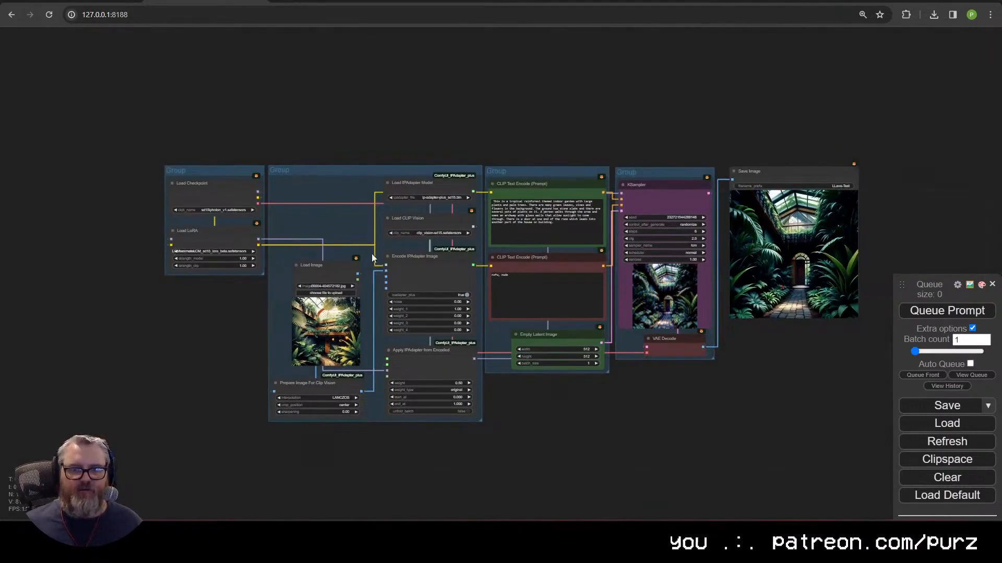
left_click_drag(488, 445, 549, 440)
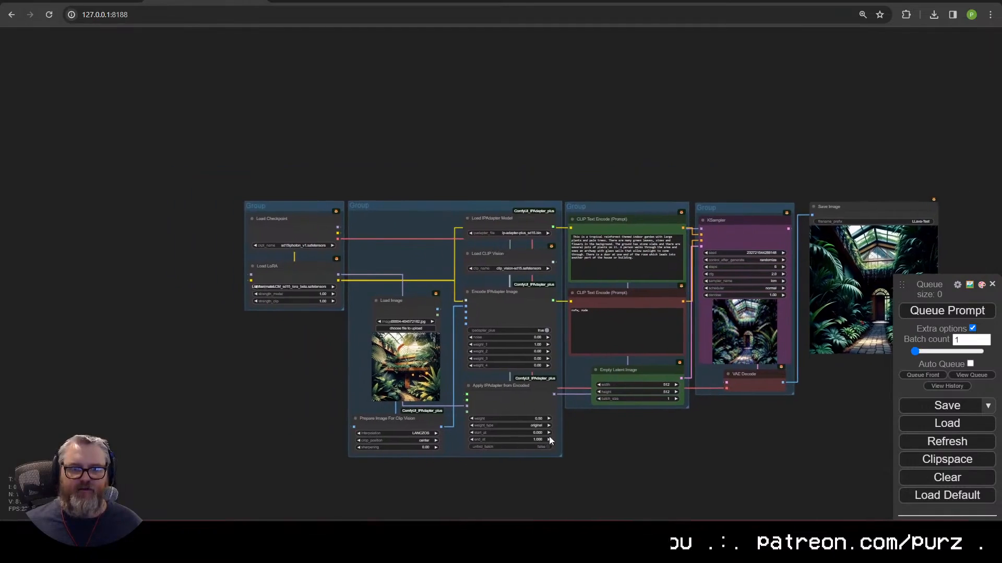
left_click_drag(279, 206, 152, 201)
Step: Shift the IPAdapter group left and place a Use Evolved Sampling node in the gap
left_click_drag(393, 205, 266, 204)
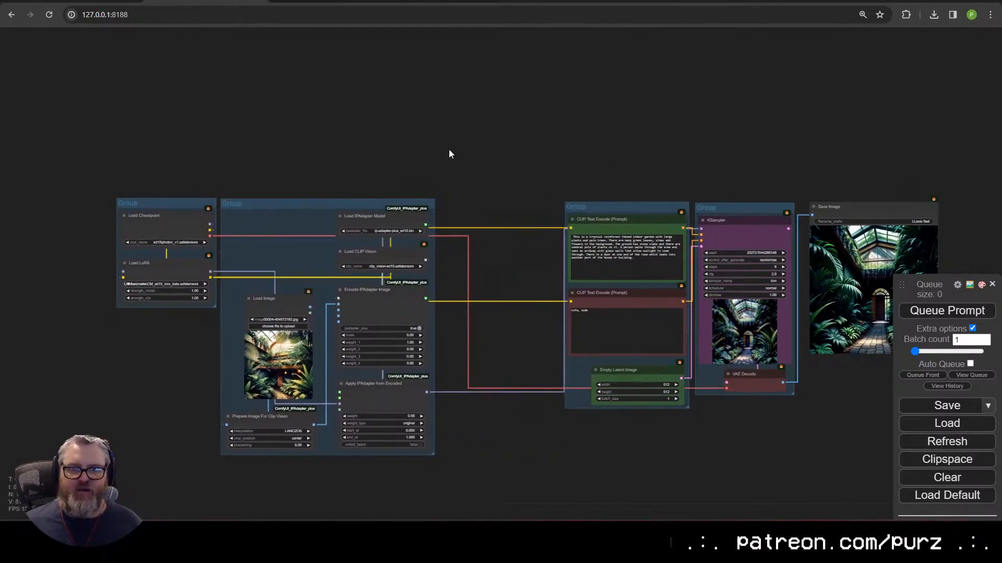
double_click(451, 153)
type("a")
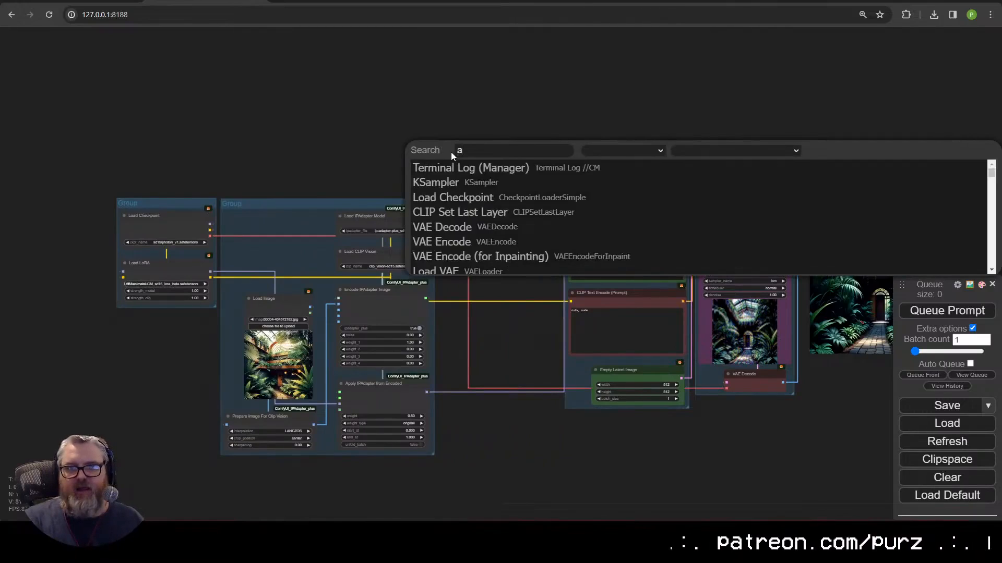
key("BackSpace")
type("evolv")
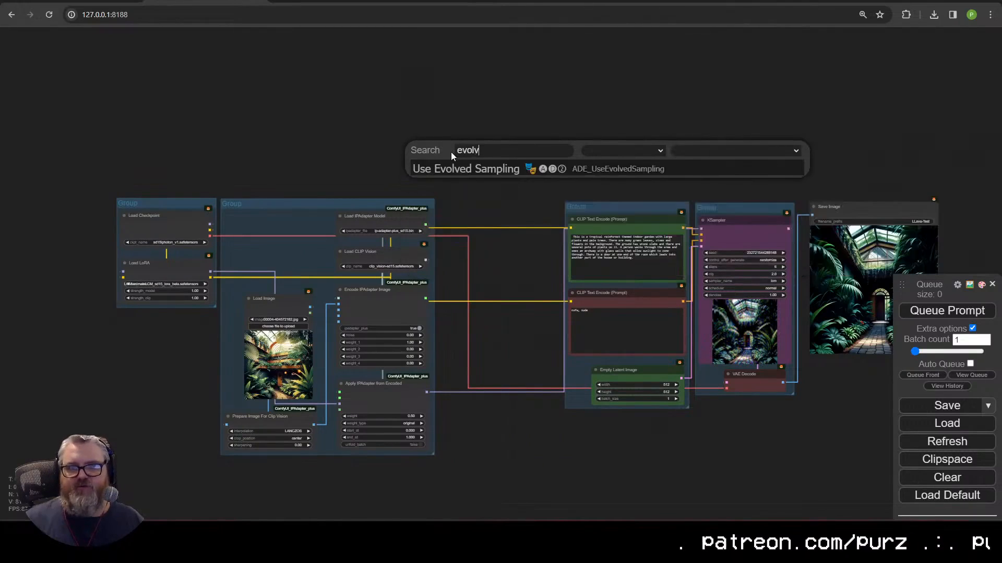
left_click(467, 170)
left_click_drag(493, 161, 402, 157)
scroll(503, 267, "up", 5)
scroll(503, 267, "up", 5)
left_click_drag(394, 83, 408, 246)
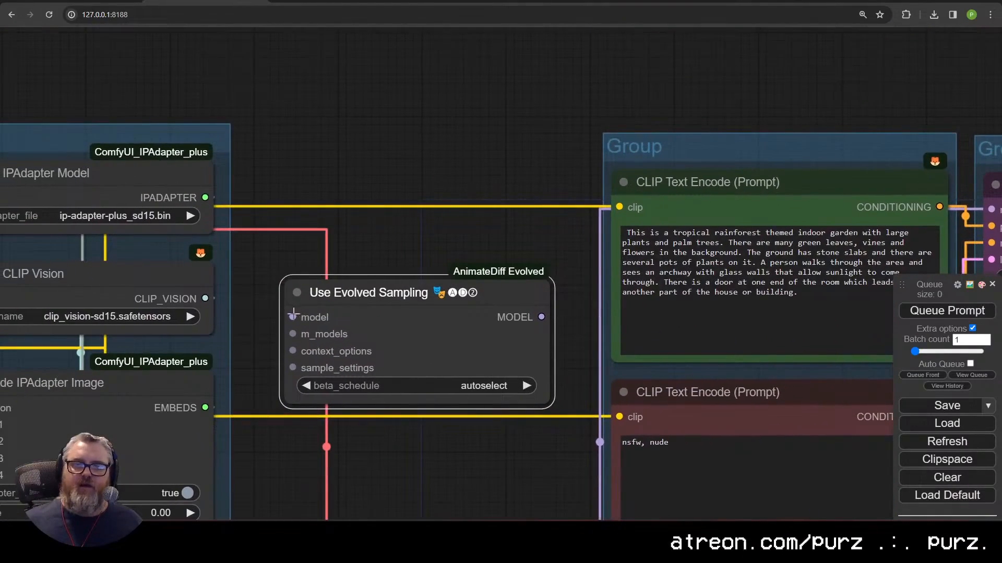
Step: Connect Apply IPAdapter from Encoded's MODEL output to Use Evolved Sampling's model input
left_click_drag(293, 315, 390, 43)
scroll(313, 173, "down", 2)
left_click_drag(313, 416, 375, 149)
left_click_drag(562, 193, 303, 347)
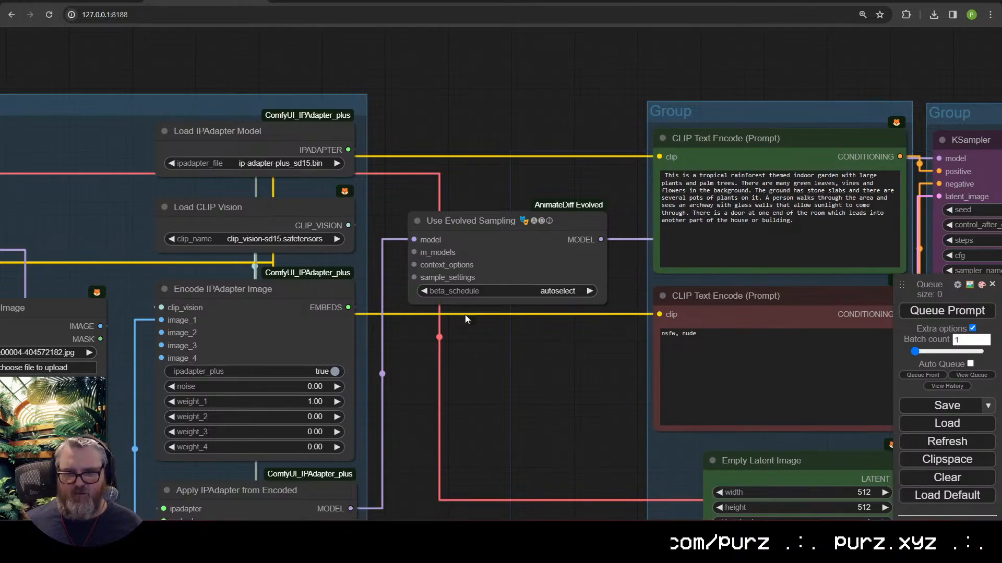
left_click_drag(488, 222, 489, 290)
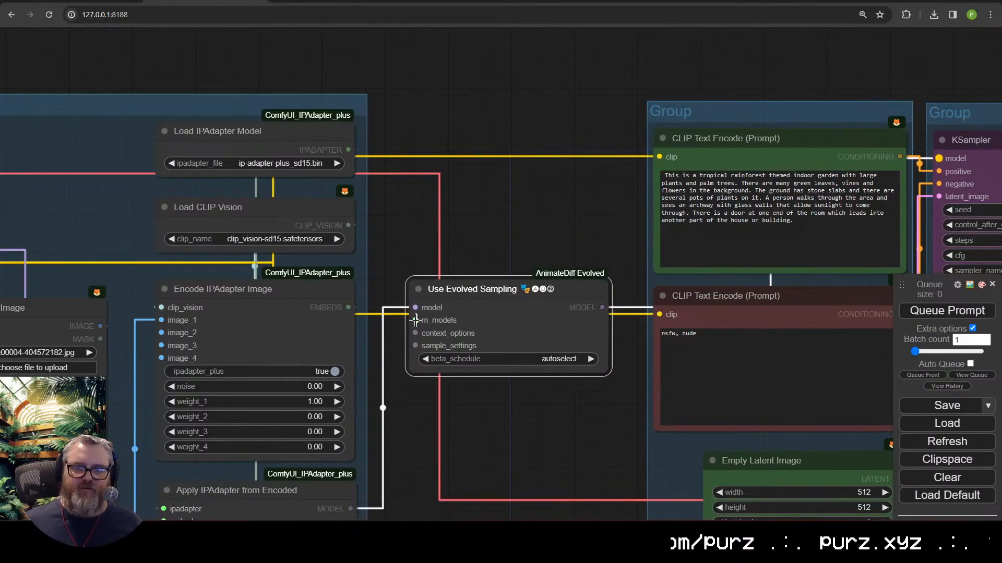
Step: Feed m_models from Apply AnimateDiff Model loading the sd15_t2v_beta.ckpt motion model
left_click_drag(415, 320, 463, 183)
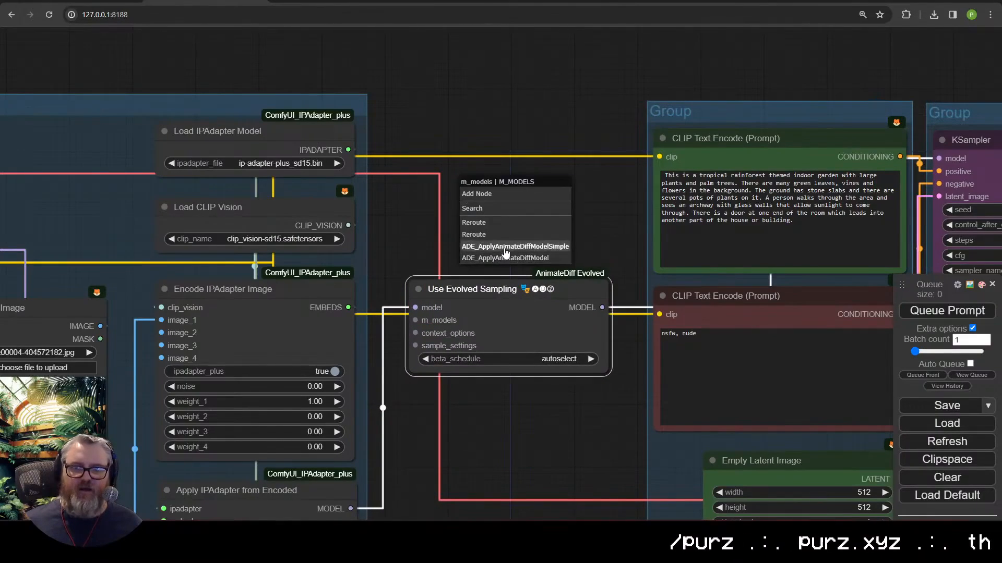
left_click(504, 259)
left_click_drag(553, 202, 526, 210)
left_click_drag(421, 207, 522, 104)
left_click(521, 107)
left_click(501, 135)
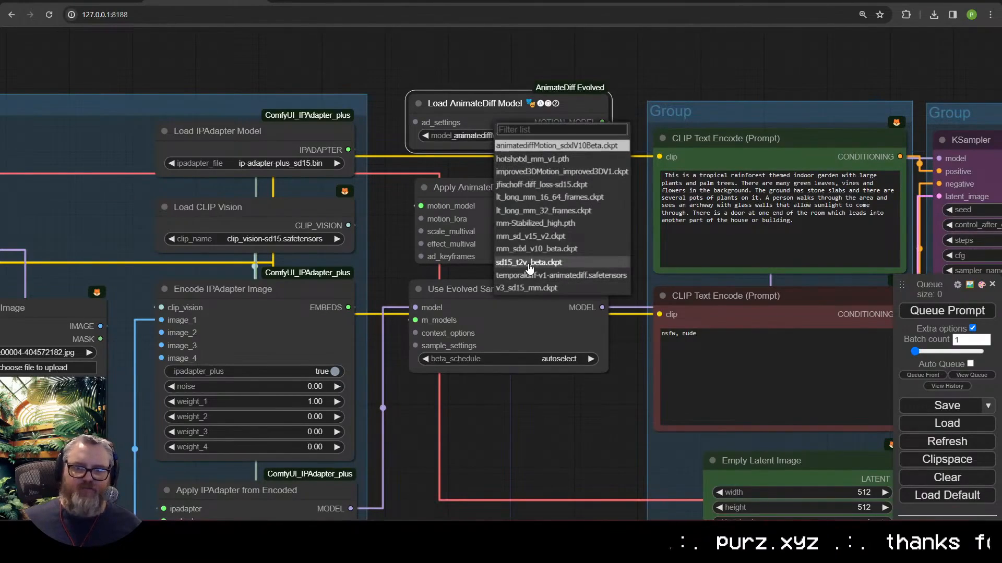
left_click(530, 263)
scroll(560, 402, "down", 1)
left_click_drag(561, 402, 486, 356)
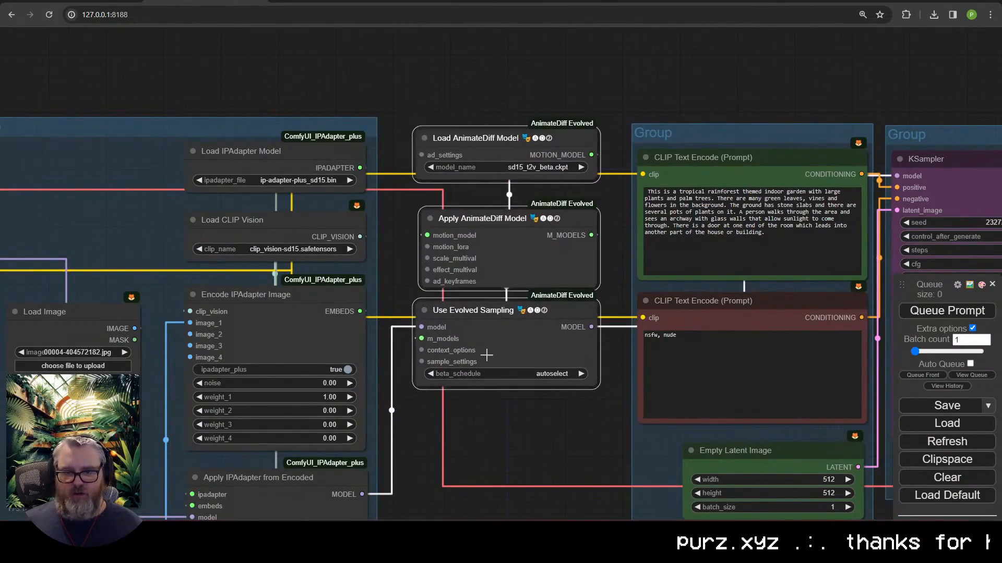
left_click(472, 415)
Step: Add Looped Uniform context options with closed_loop on and guarantee_steps 2
left_click_drag(421, 351, 446, 445)
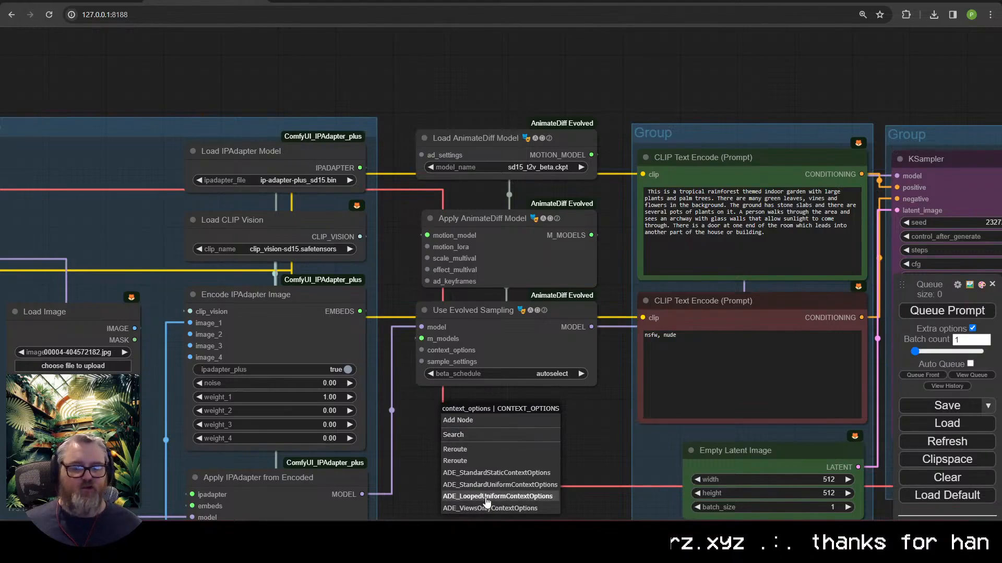
left_click(486, 500)
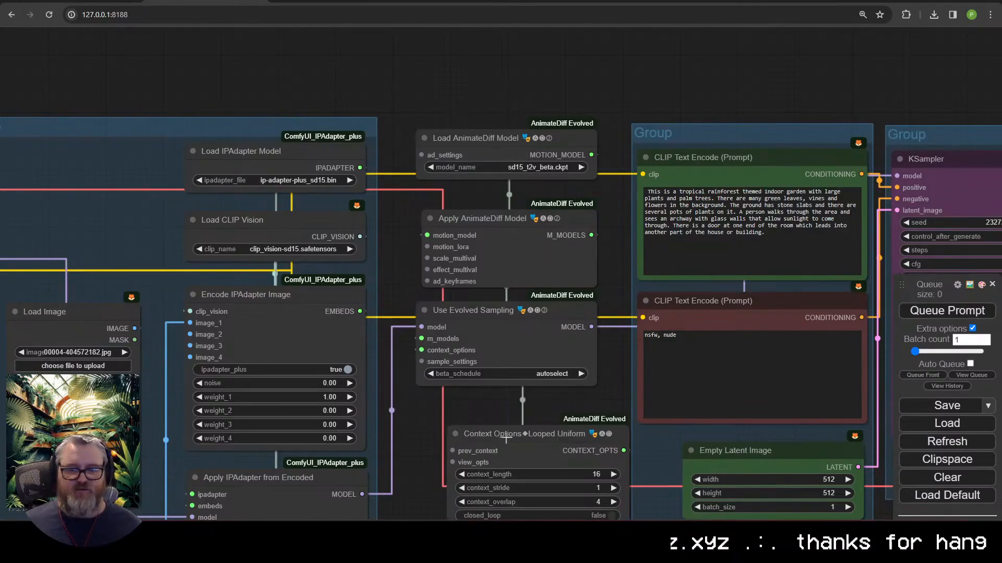
left_click_drag(435, 476, 338, 297)
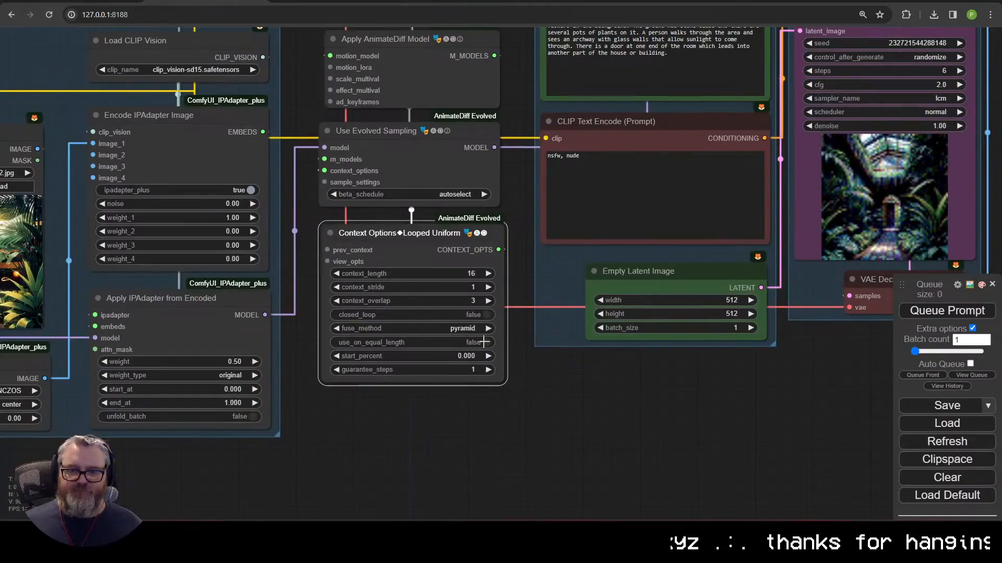
left_click(481, 315)
left_click(451, 400)
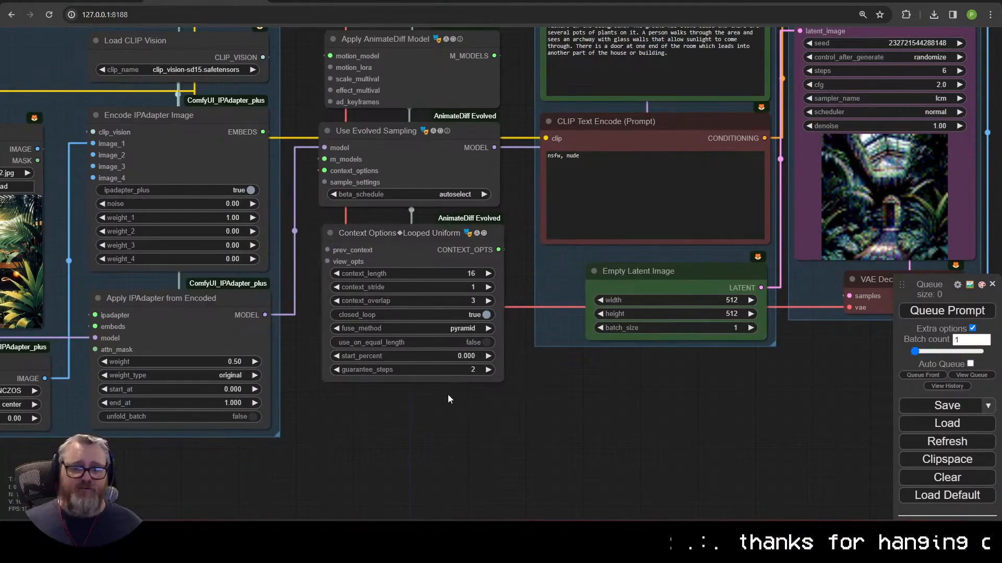
left_click_drag(444, 372, 435, 371)
scroll(438, 261, "down", 2)
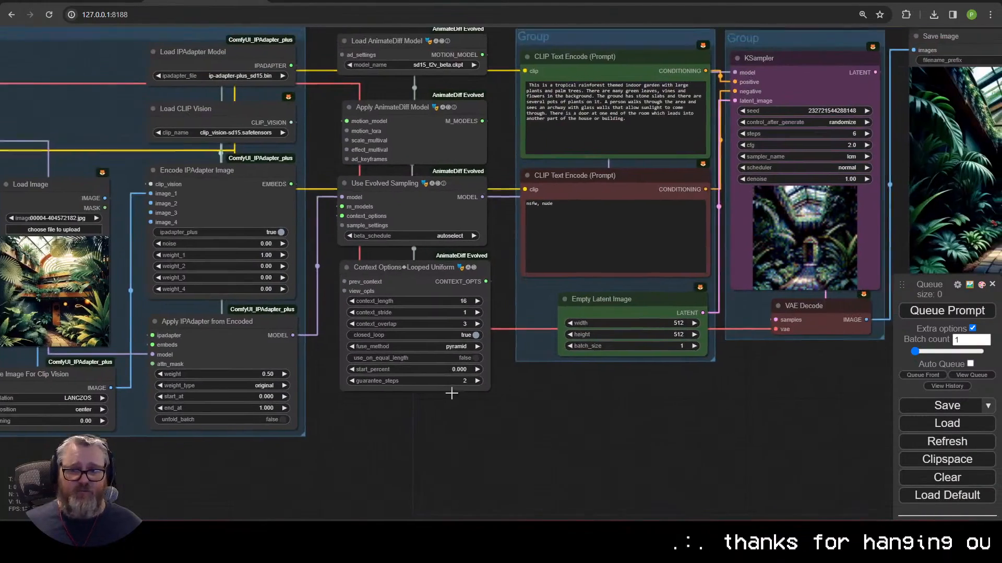
left_click_drag(457, 413, 420, 502)
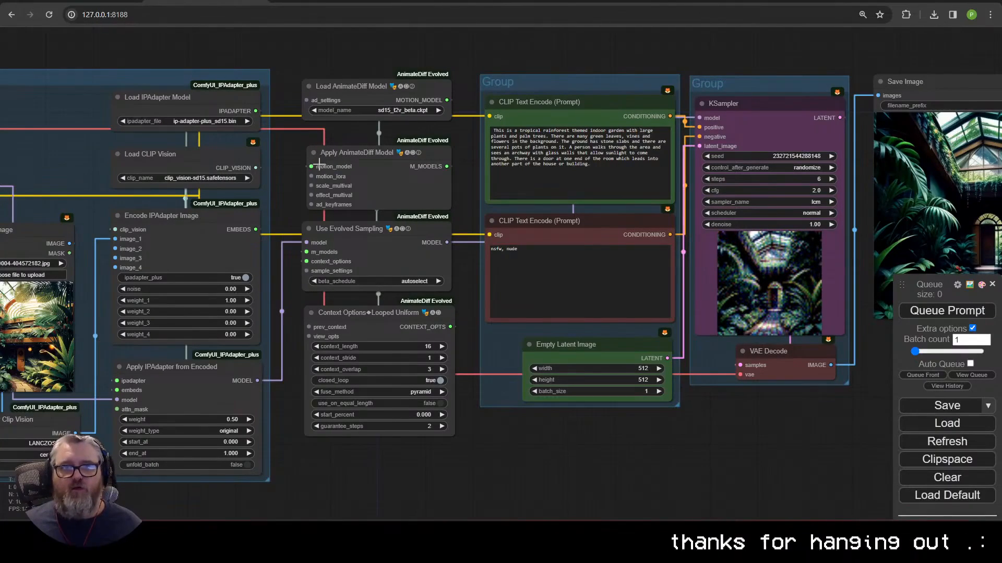
left_click_drag(311, 177, 279, 189)
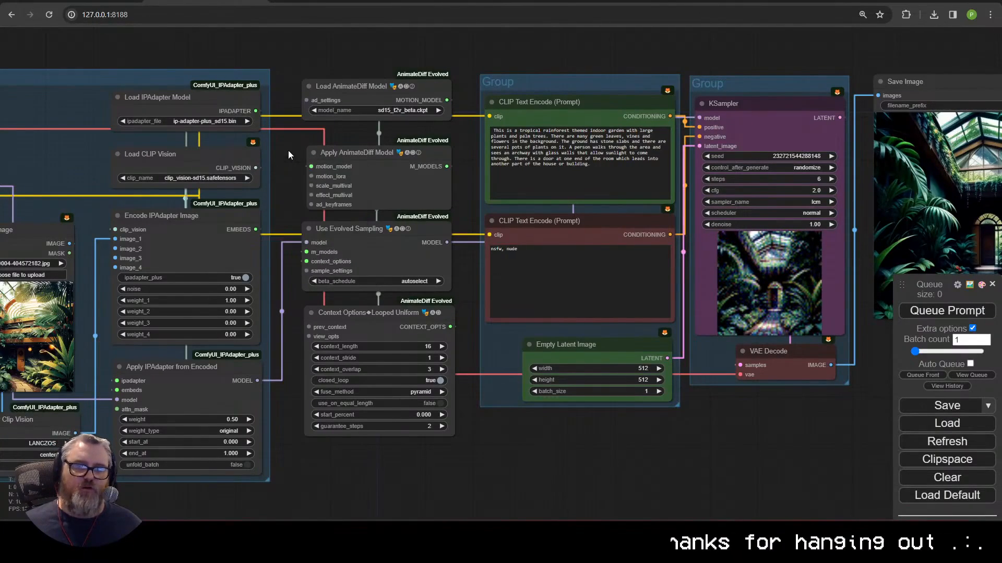
scroll(334, 386, "down", 3)
left_click_drag(384, 466, 381, 130)
right_click(383, 329)
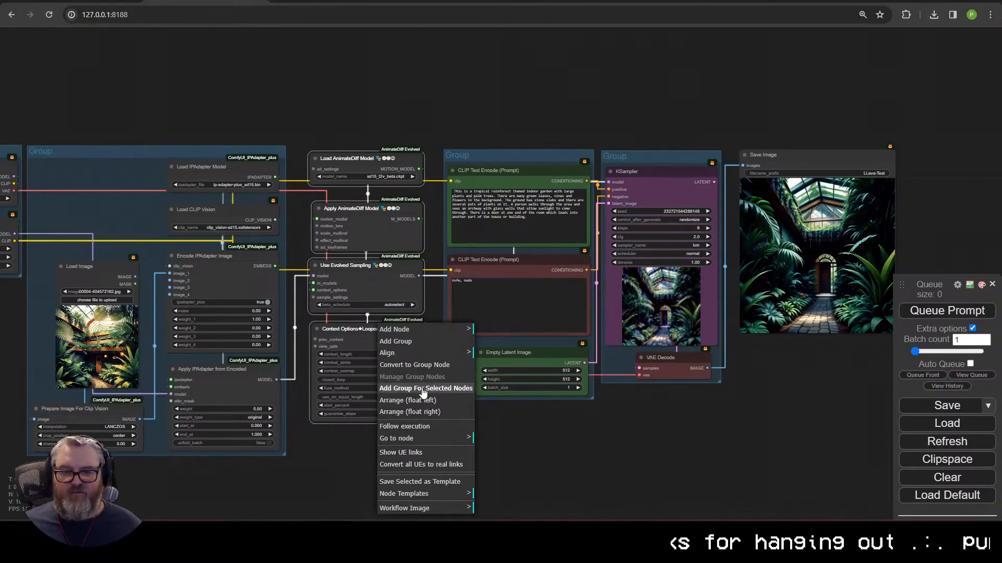
left_click(412, 388)
key("Delete")
left_click_drag(783, 214, 635, 245)
double_click(635, 246)
type("videocom")
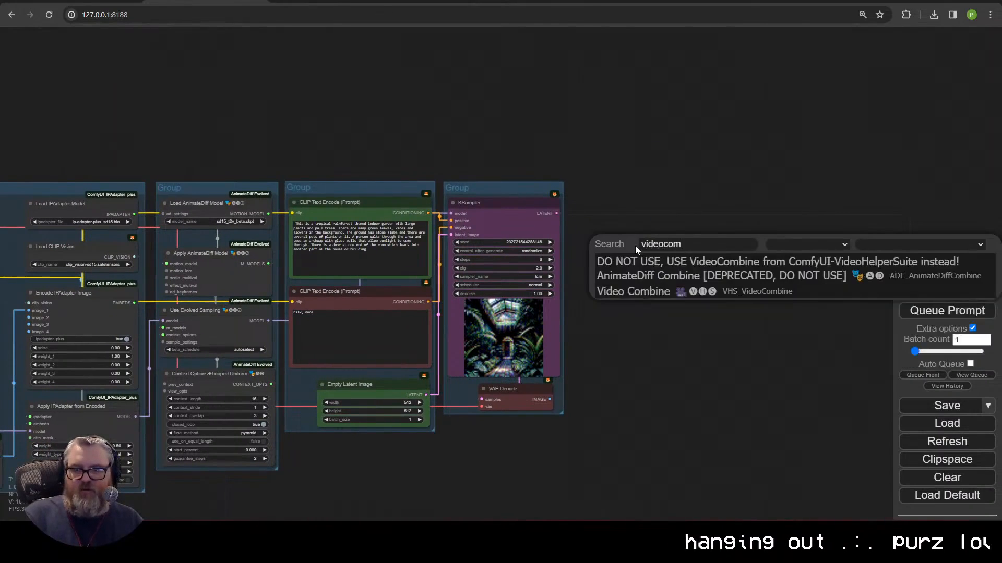
left_click(672, 292)
scroll(650, 238, "up", 4)
scroll(650, 239, "up", 5)
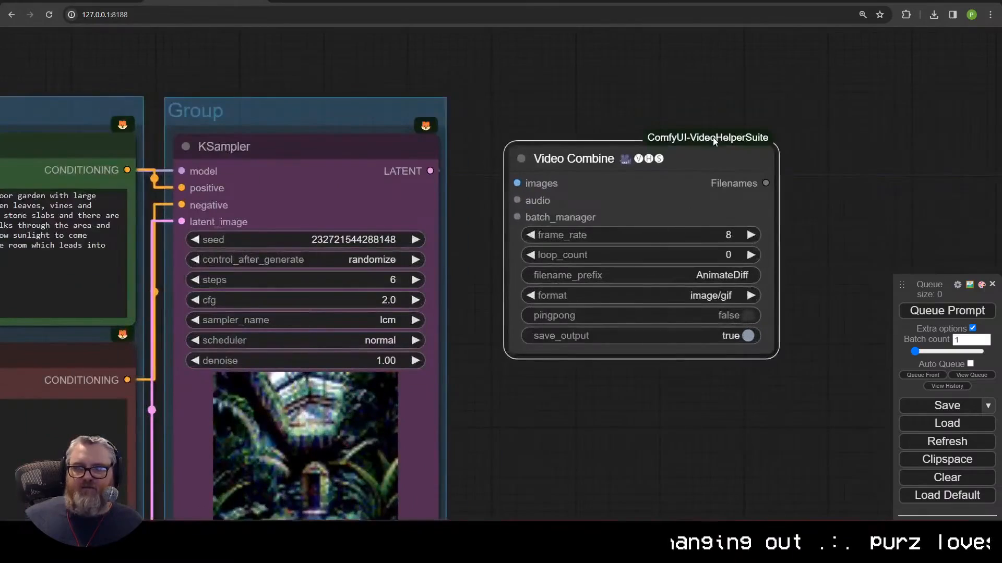
scroll(950, 472, "down", 3)
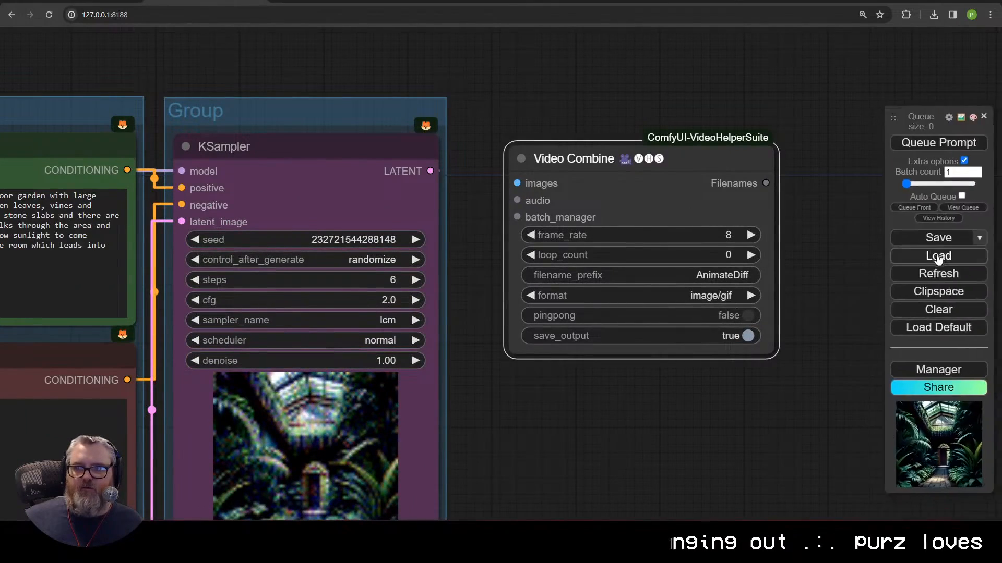
left_click(947, 373)
left_click(499, 170)
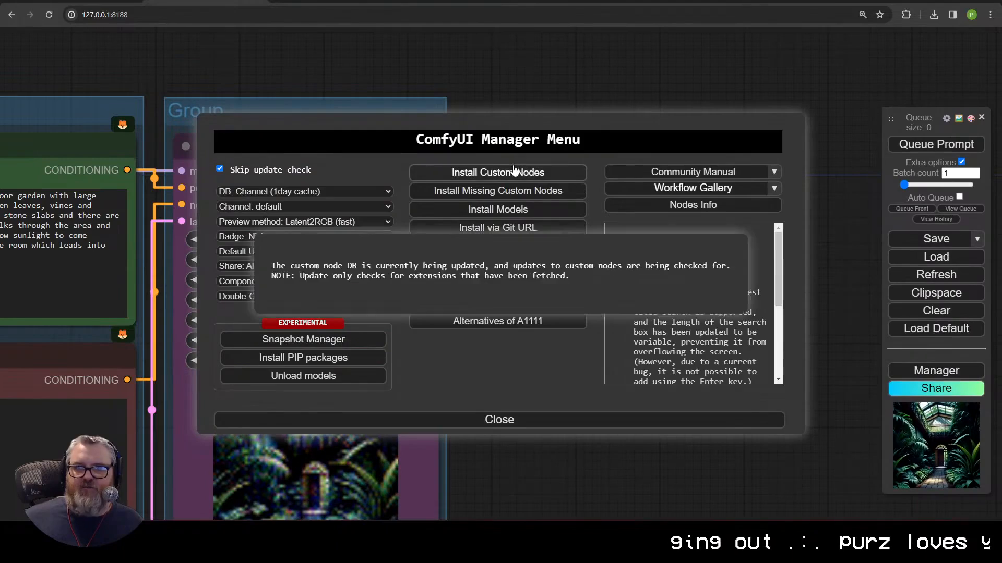
left_click(746, 97)
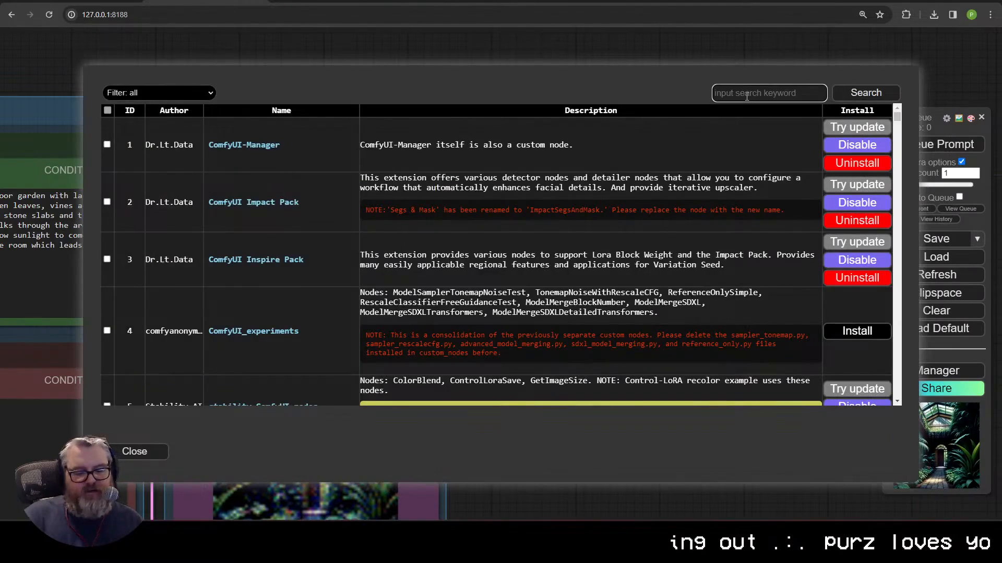
type("videohelp")
key("Return")
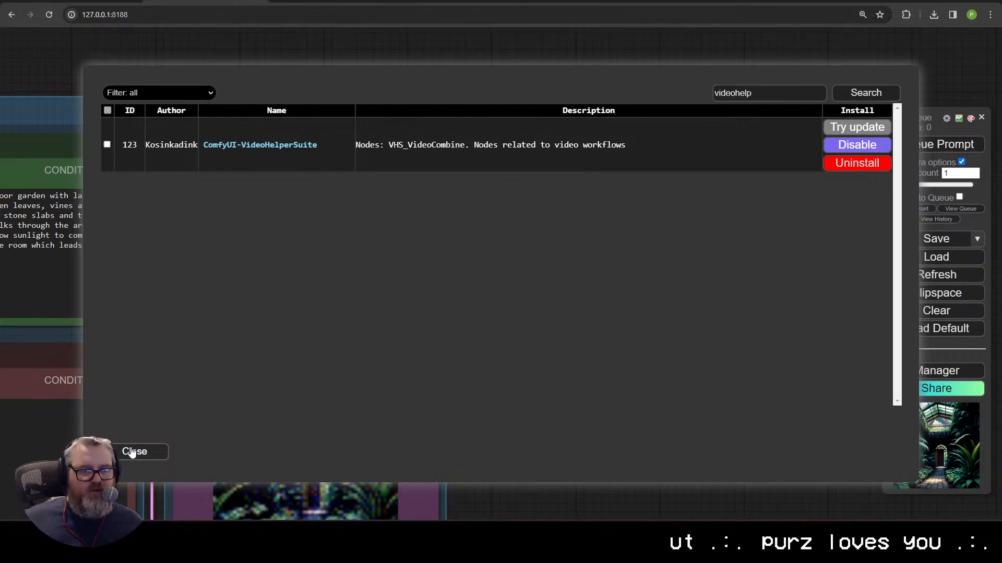
left_click(133, 453)
Step: Wire VAE Decode's IMAGE output into the Video Combine images input
left_click(499, 419)
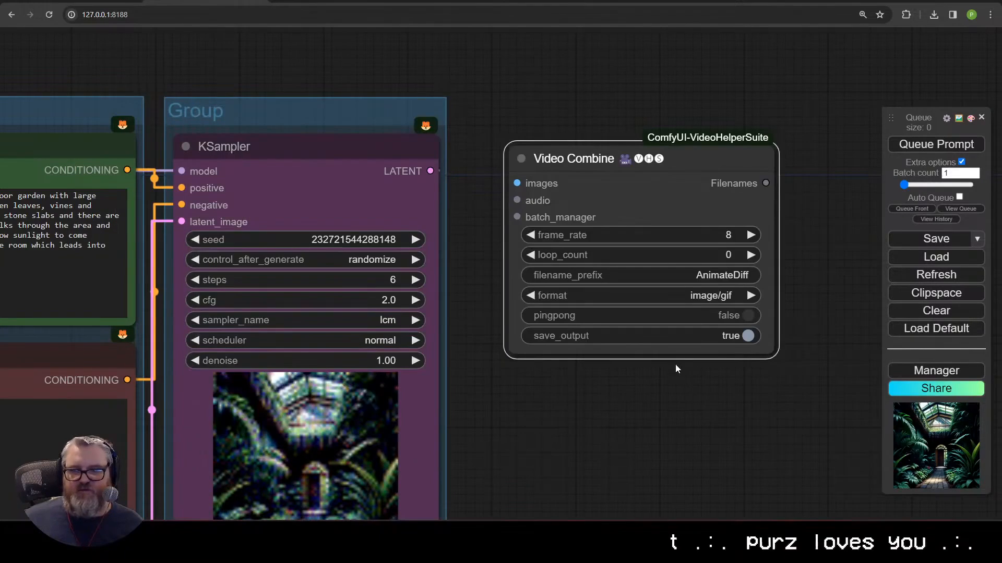
left_click_drag(636, 162, 624, 149)
scroll(444, 292, "down", 4)
left_click_drag(459, 407, 410, 262)
left_click_drag(368, 399, 433, 58)
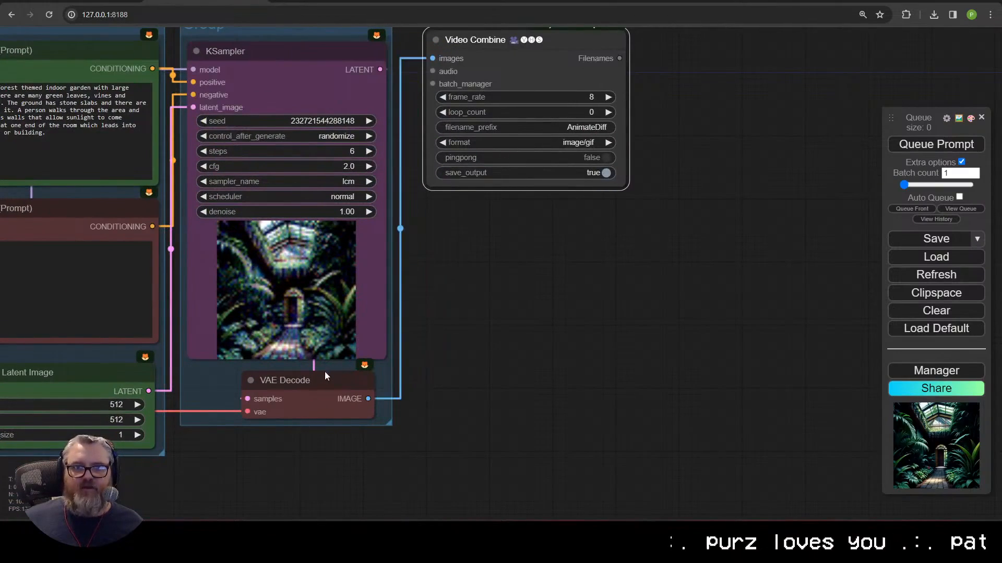
Step: Set Video Combine to 24 fps, prefix LLava-ADiff, video/h264-mp4 format and crf 16
left_click_drag(526, 245, 489, 373)
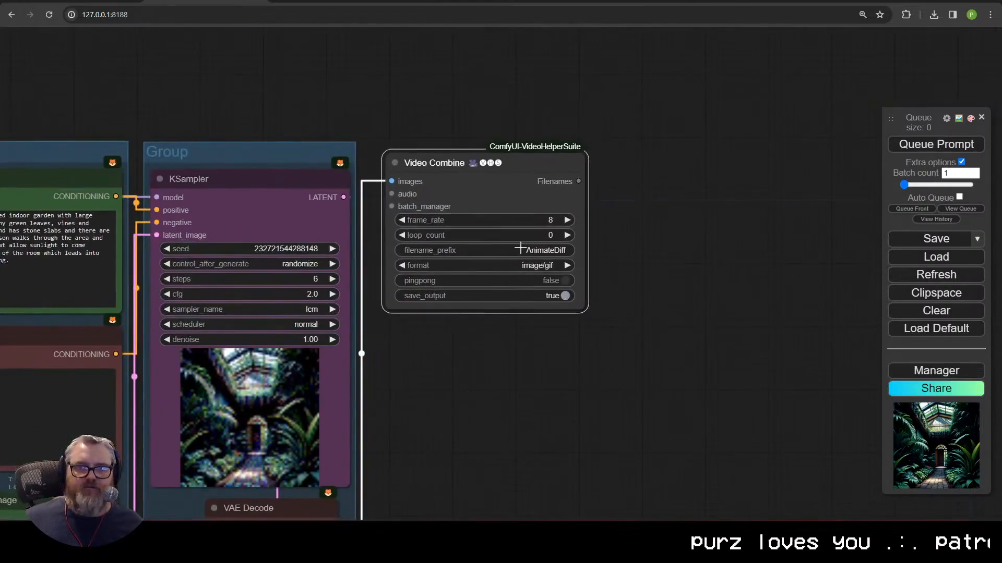
left_click(519, 219)
type("24")
key("Return")
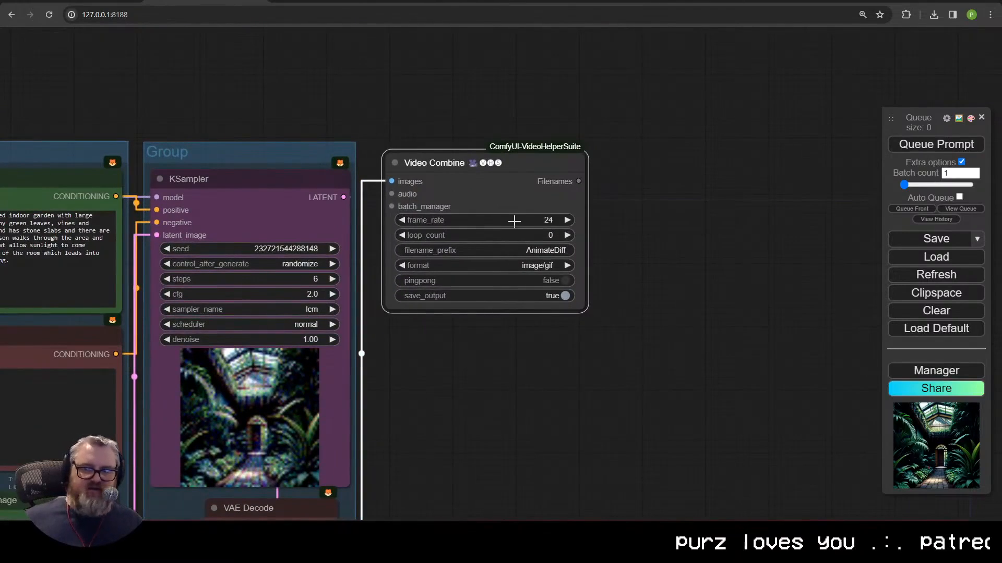
left_click(542, 251)
key("Escape")
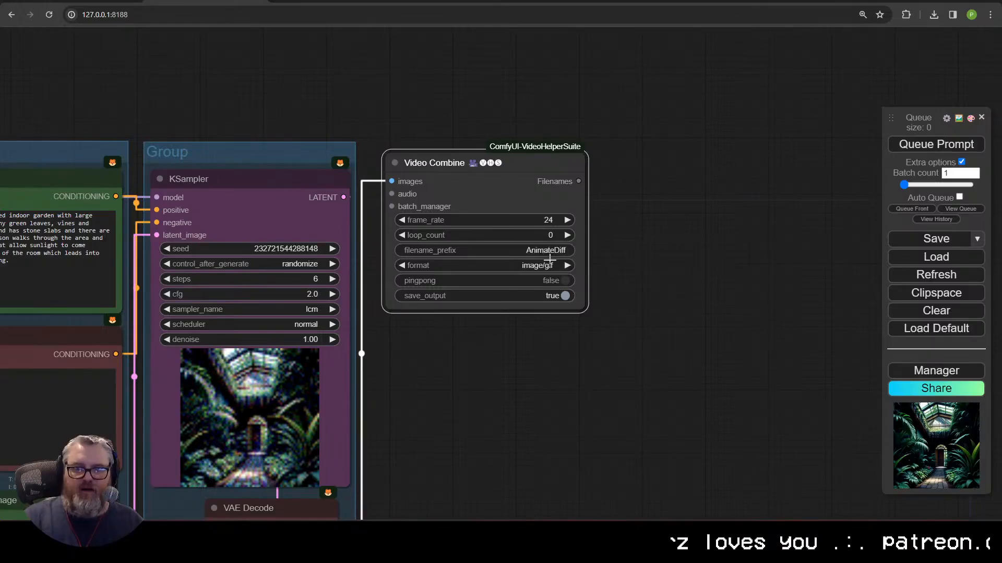
left_click(545, 265)
left_click(550, 325)
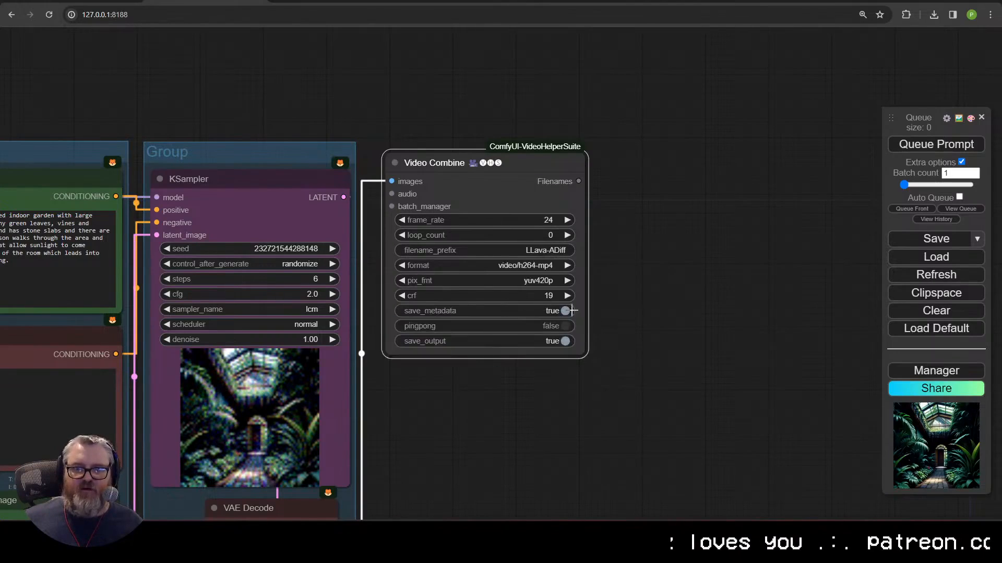
left_click(401, 295)
left_click(402, 295)
left_click(402, 295)
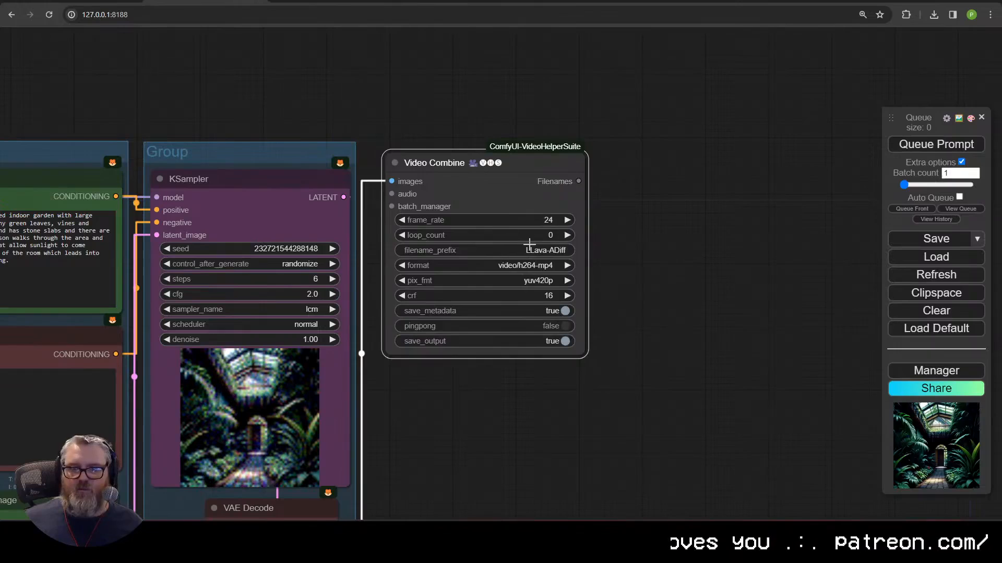
scroll(573, 408, "down", 3)
left_click_drag(524, 355, 644, 252)
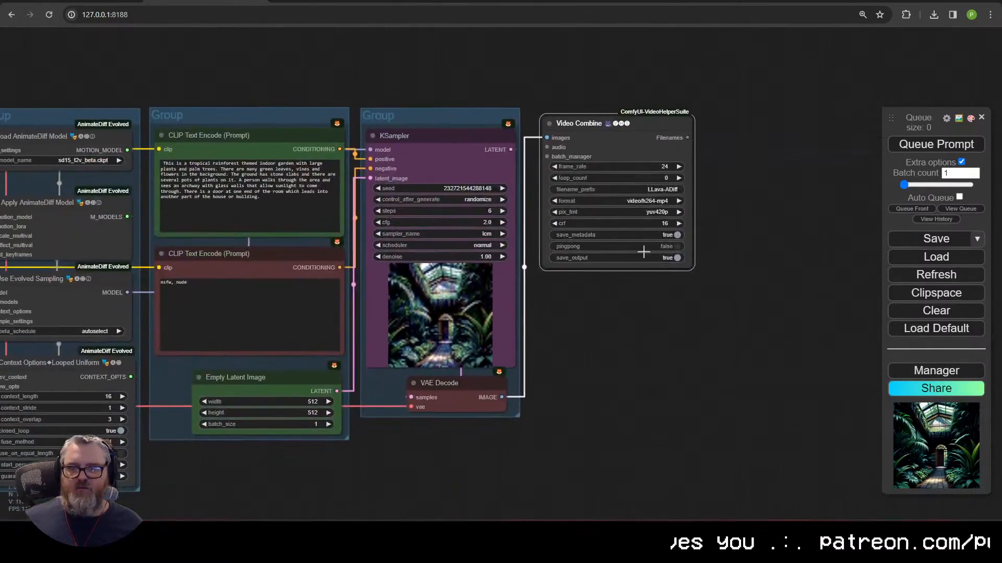
left_click_drag(392, 373, 574, 360)
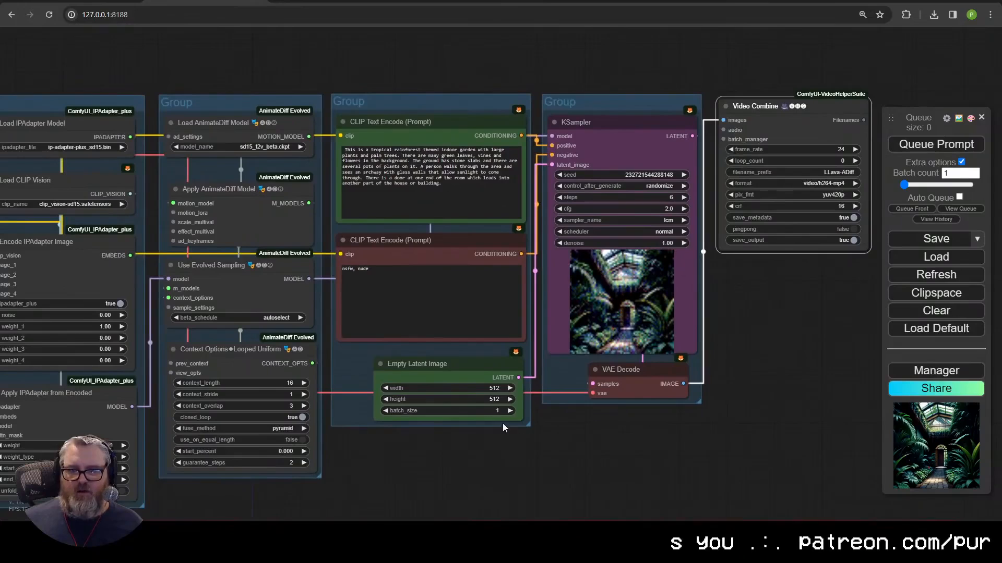
Step: Set the Empty Latent Image batch_size to 32 frames
scroll(466, 427, "up", 4)
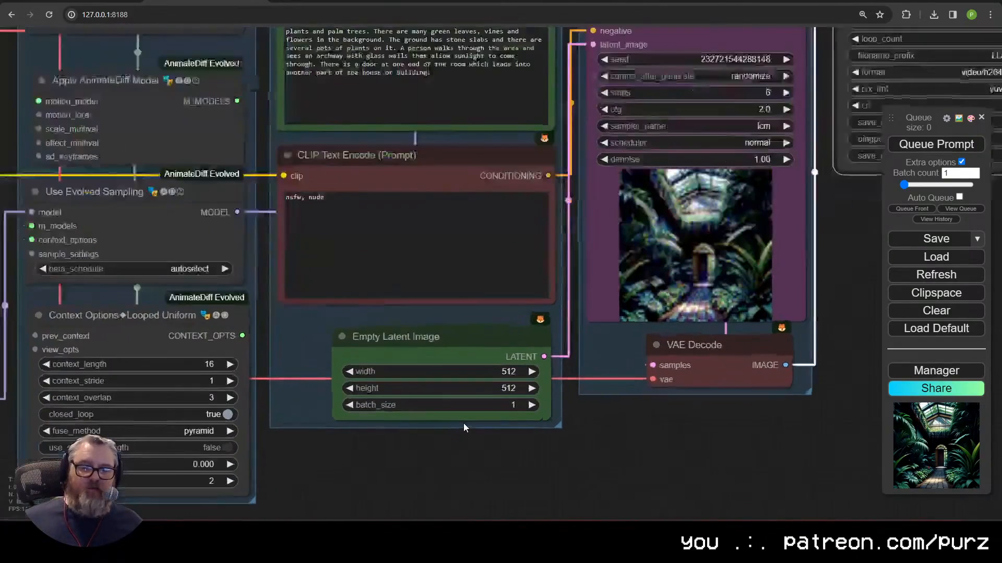
scroll(465, 428, "up", 1)
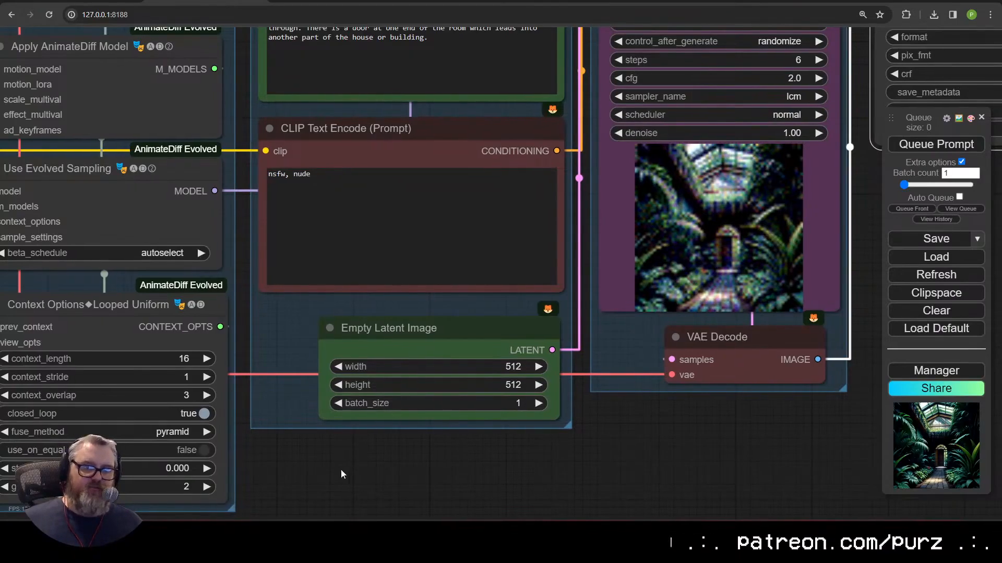
scroll(448, 284, "down", 4)
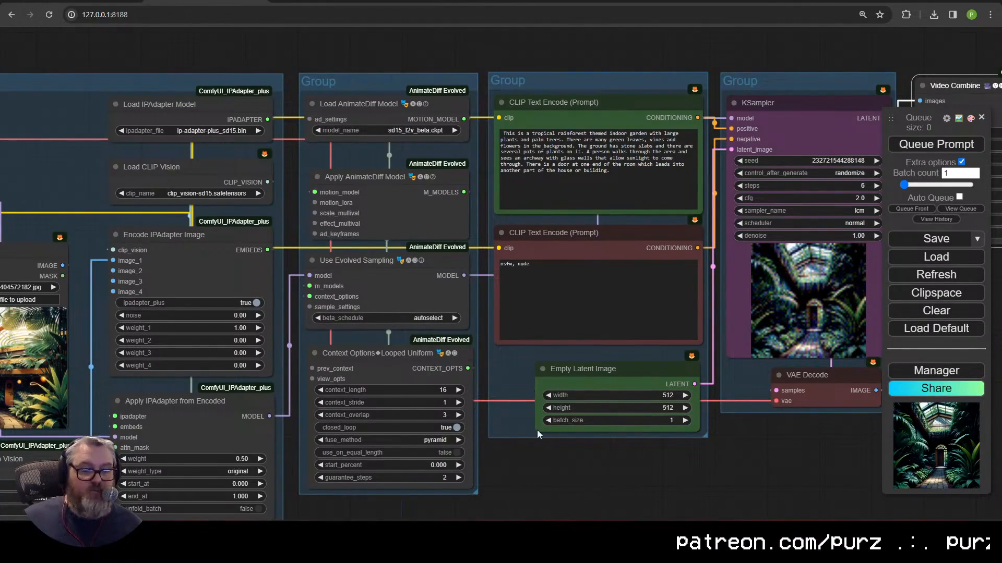
left_click(667, 420)
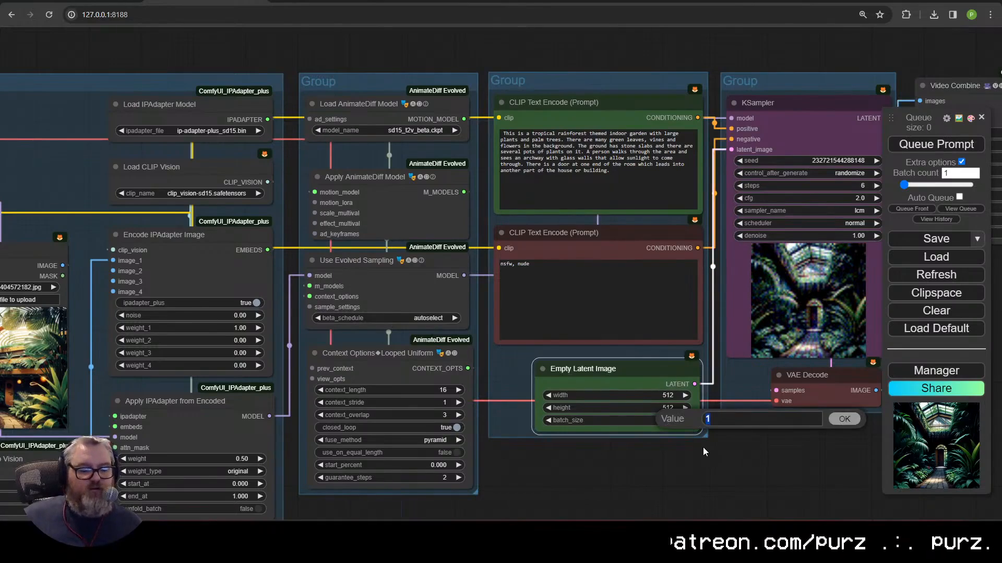
scroll(704, 451, "down", 2)
Step: Pan over to the checkpoint and LoRA loaders and select Load LoRA to inspect it
left_click_drag(704, 452, 630, 409)
scroll(452, 454, "up", 2)
scroll(452, 453, "up", 1)
left_click_drag(493, 368, 582, 451)
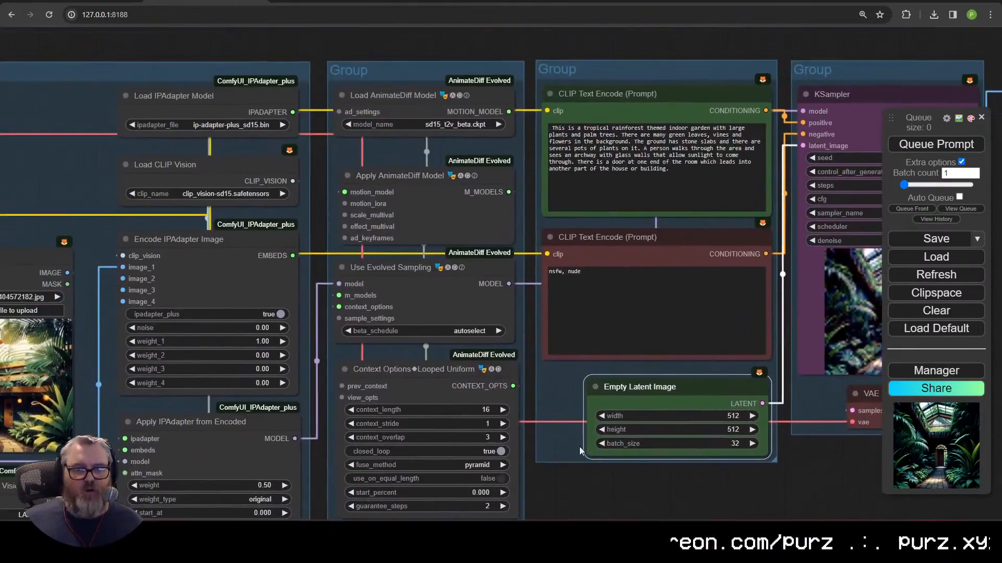
left_click_drag(256, 386, 636, 320)
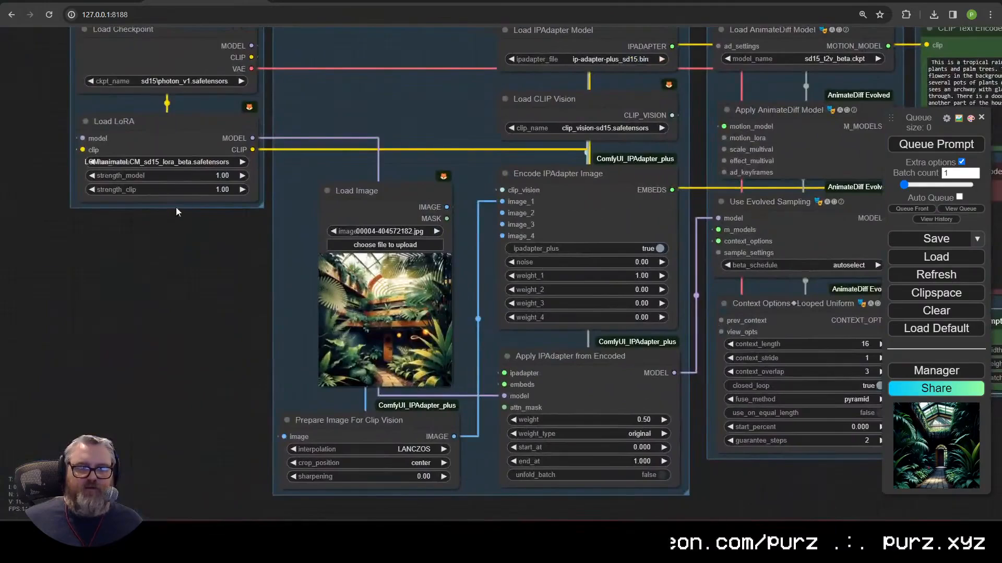
left_click(153, 124)
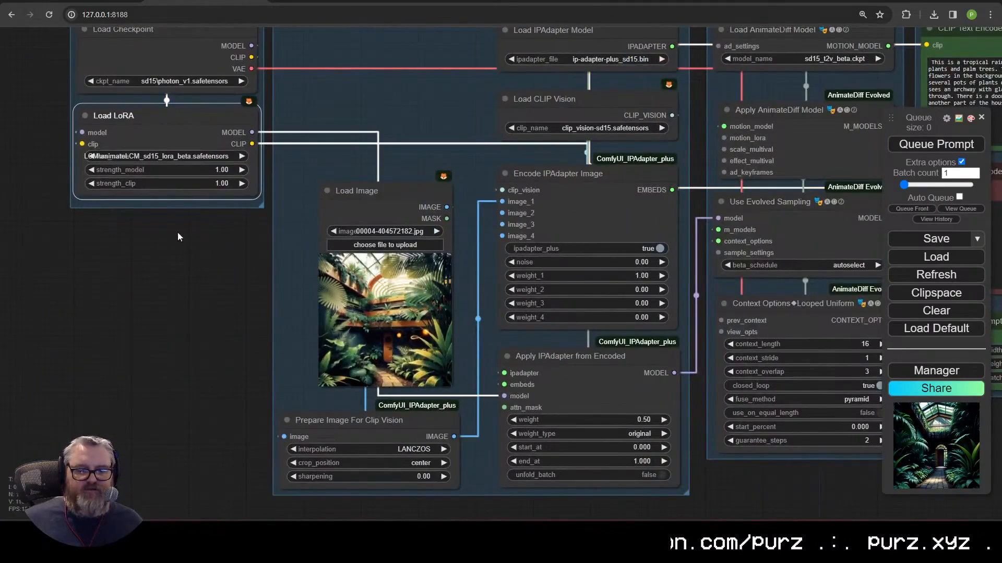
Step: Set the Use Evolved Sampling beta_schedule to lcm
left_click_drag(646, 132, 309, 275)
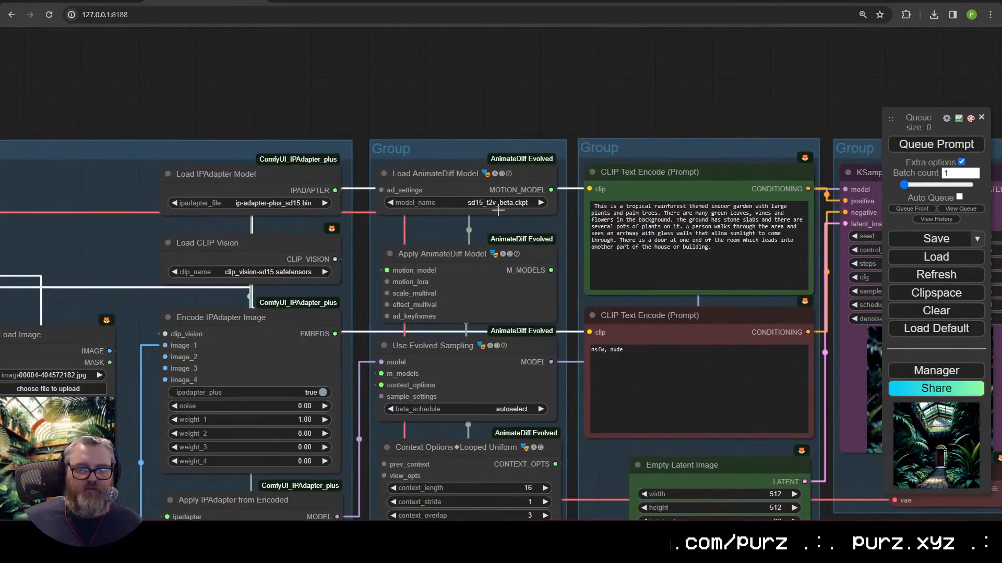
left_click_drag(553, 166, 408, 19)
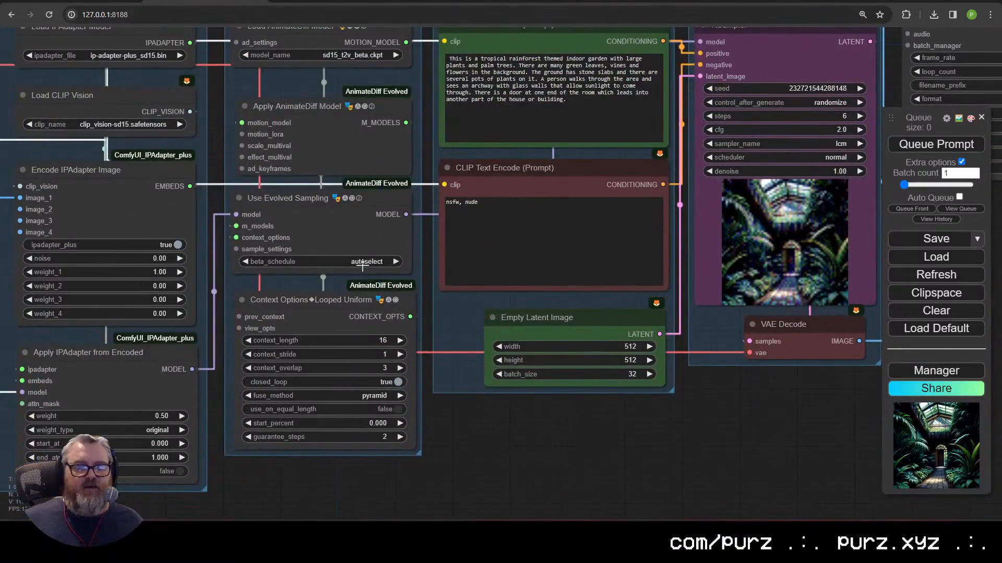
left_click(362, 263)
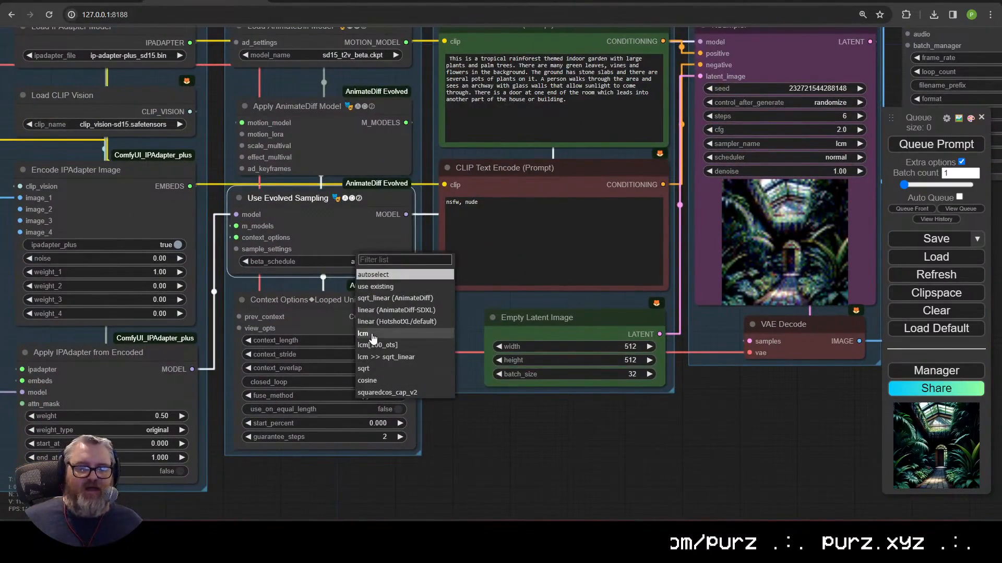
left_click(372, 333)
left_click(363, 258)
left_click(375, 333)
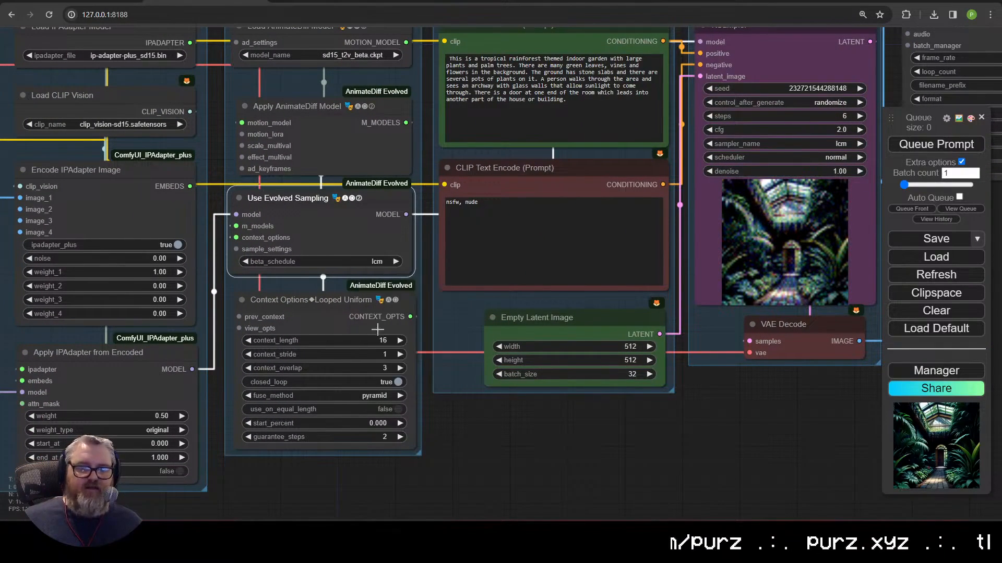
left_click(376, 261)
left_click(389, 334)
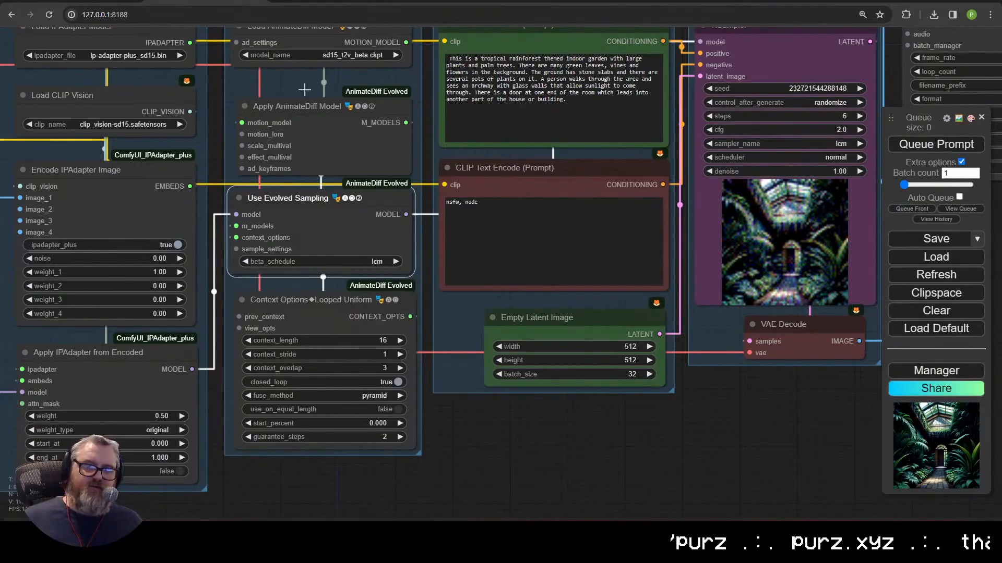
left_click_drag(304, 89, 335, 265)
left_click(387, 209)
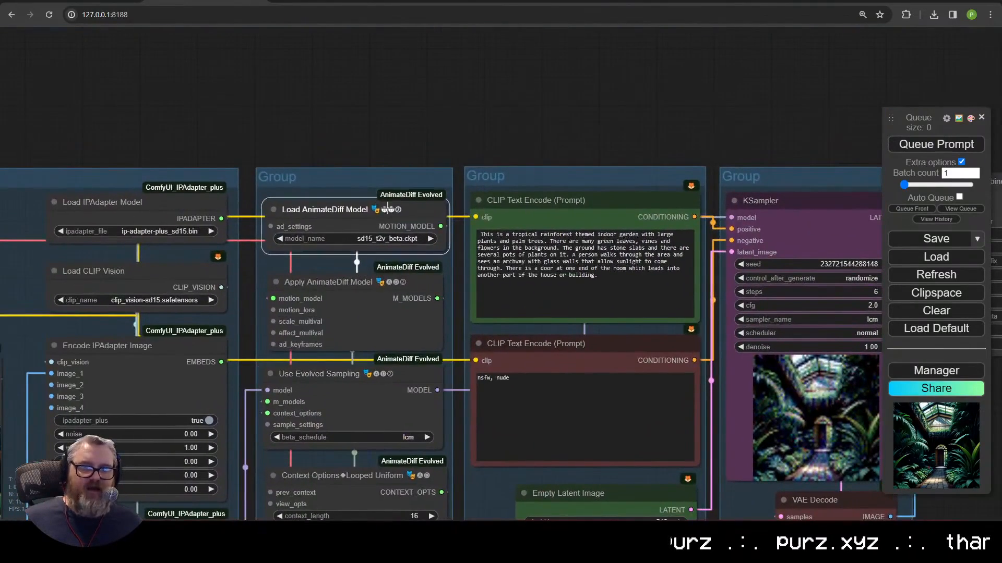
scroll(410, 203, "up", 15)
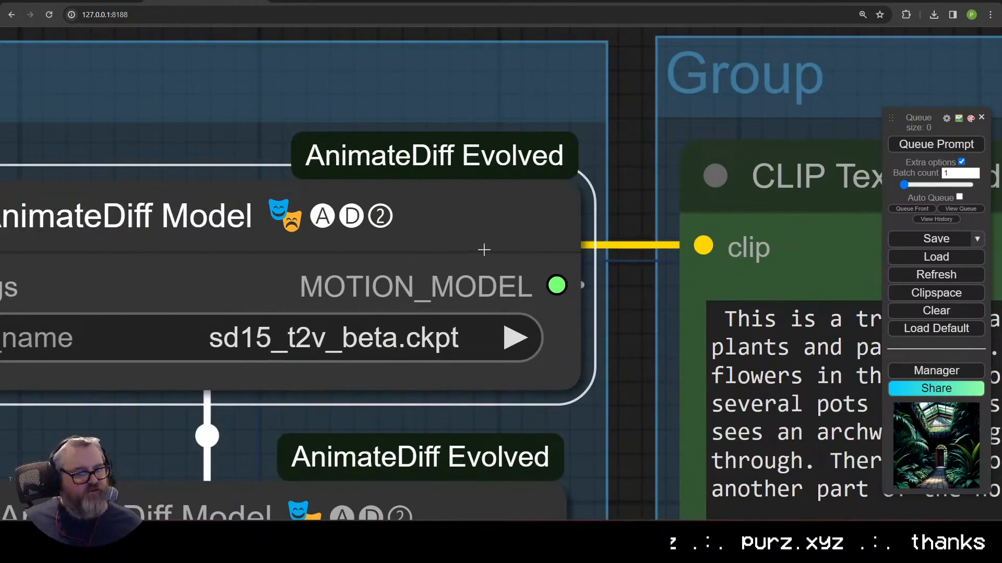
scroll(476, 243, "down", 10)
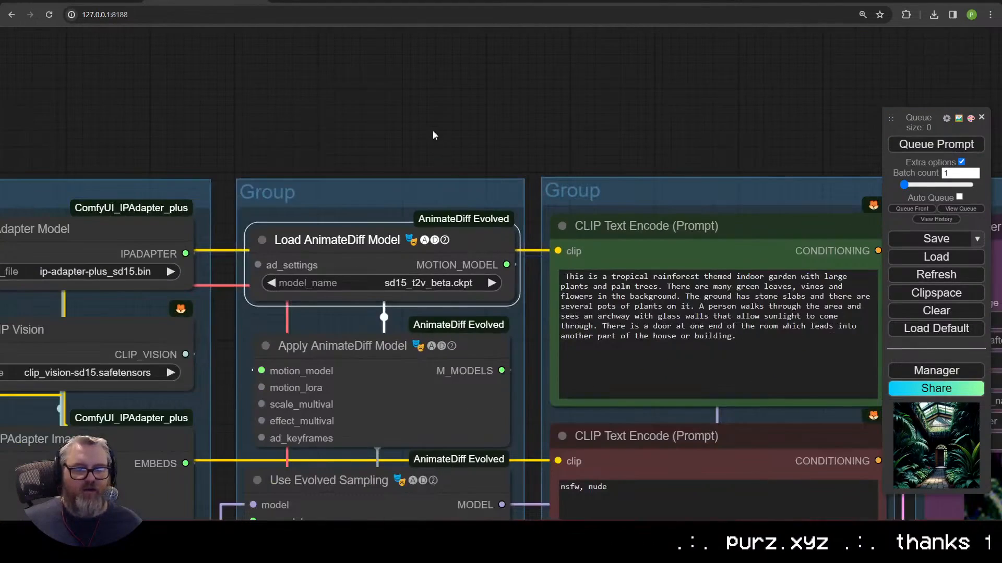
scroll(420, 116, "down", 5)
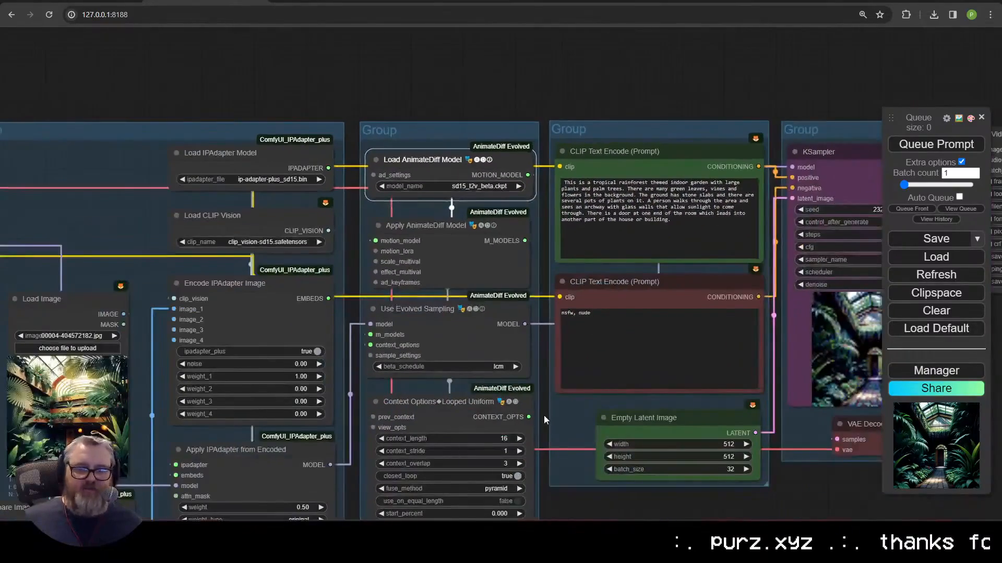
scroll(510, 355, "up", 8)
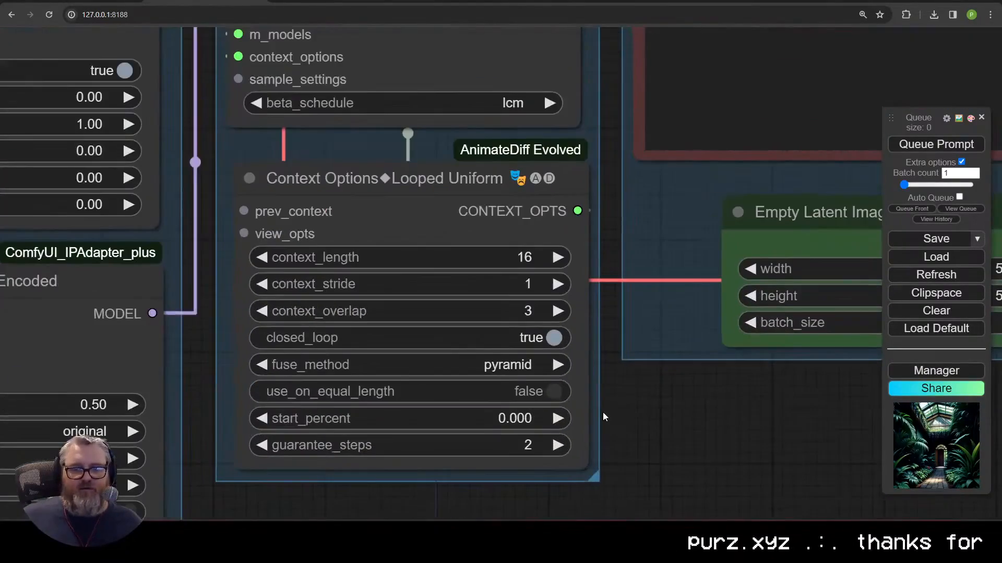
left_click_drag(604, 417, 788, 385)
scroll(686, 397, "up", 3)
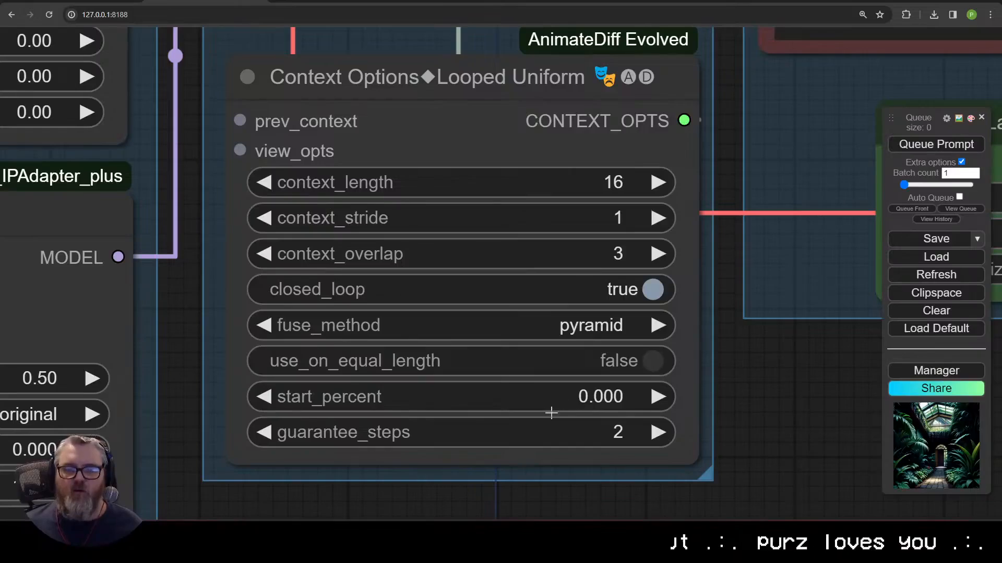
Step: Drag the Looped Uniform Context Options guarantee_steps value down to 1
left_click_drag(556, 416, 444, 460)
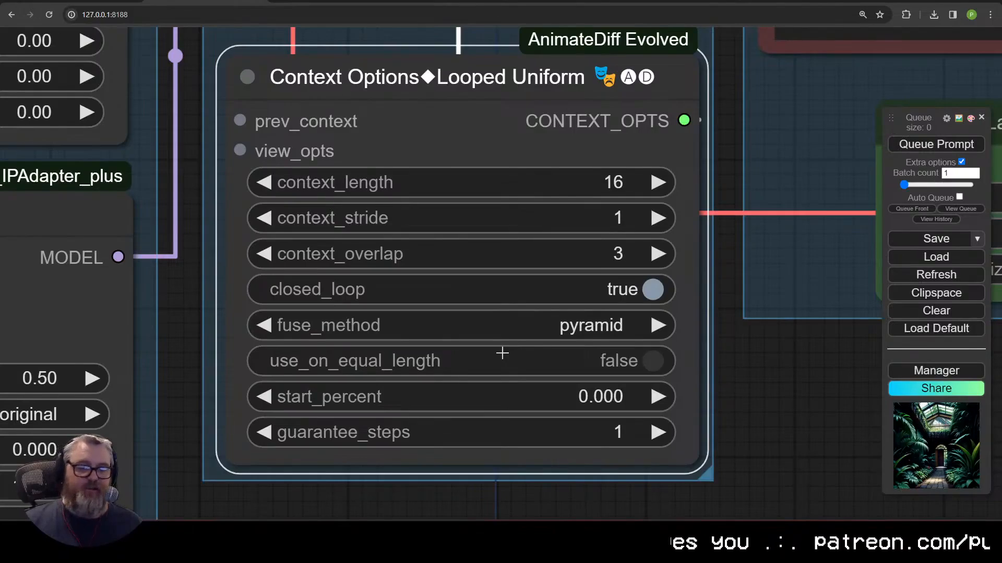
scroll(528, 326, "down", 10)
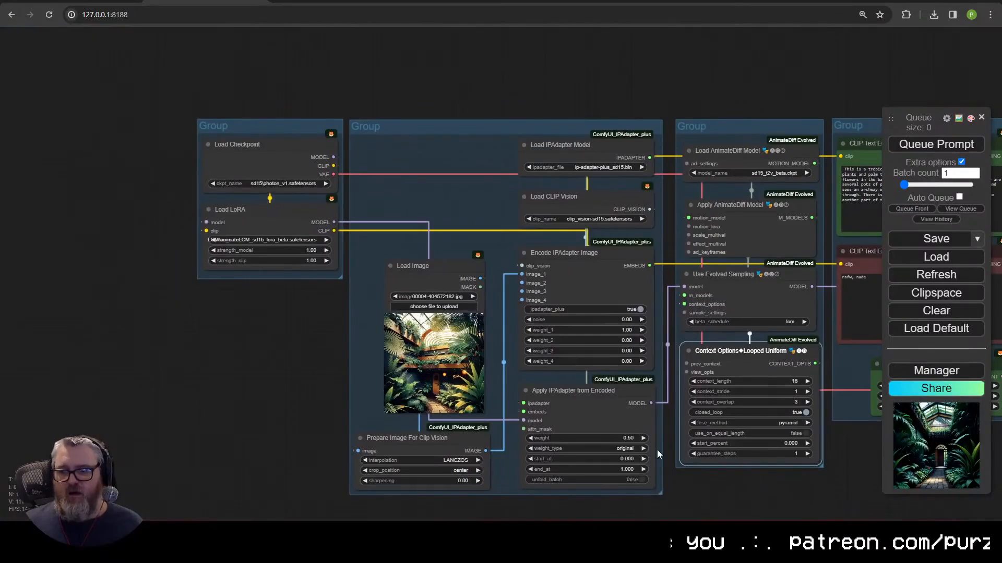
Step: Set the Apply IPAdapter from Encoded weight to 0.00 and review the KSampler and Video Combine nodes
left_click(615, 438)
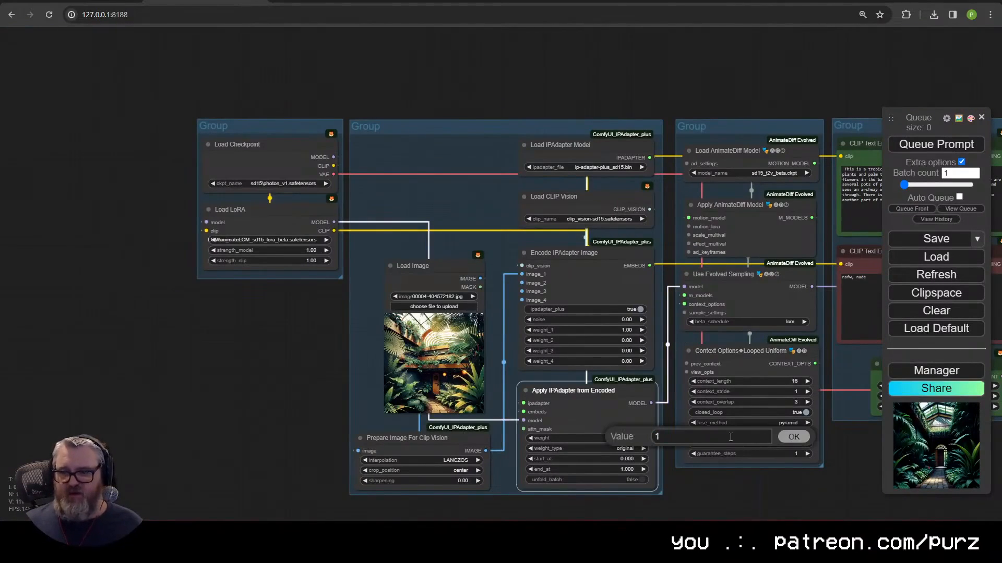
key("Escape")
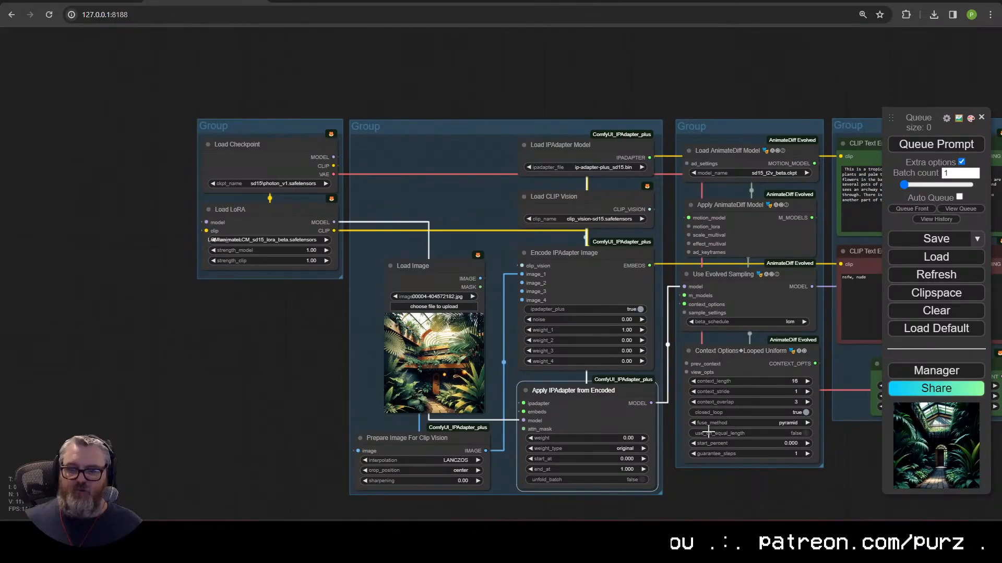
left_click_drag(387, 226, 283, 228)
scroll(282, 227, "down", 1)
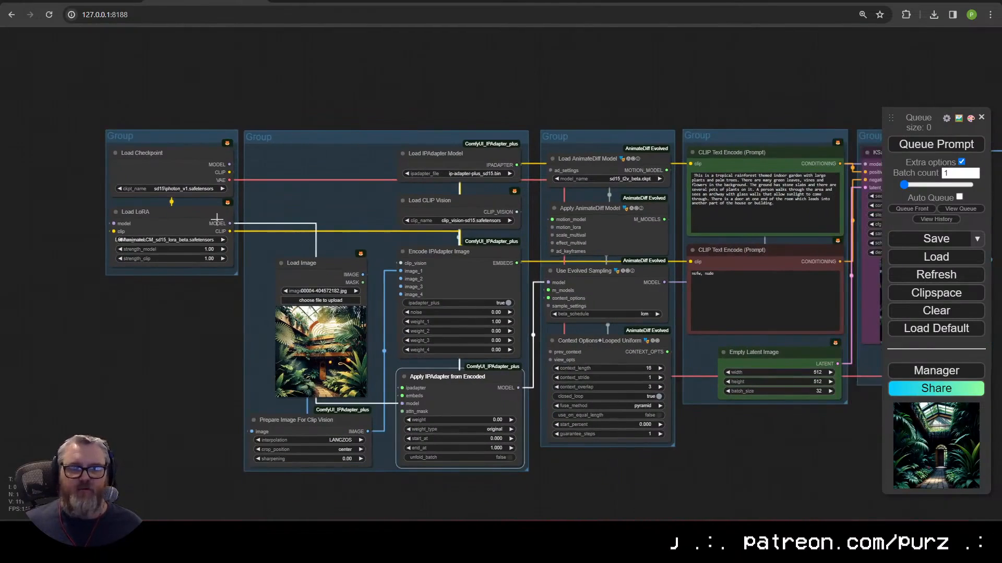
left_click_drag(388, 224, 235, 221)
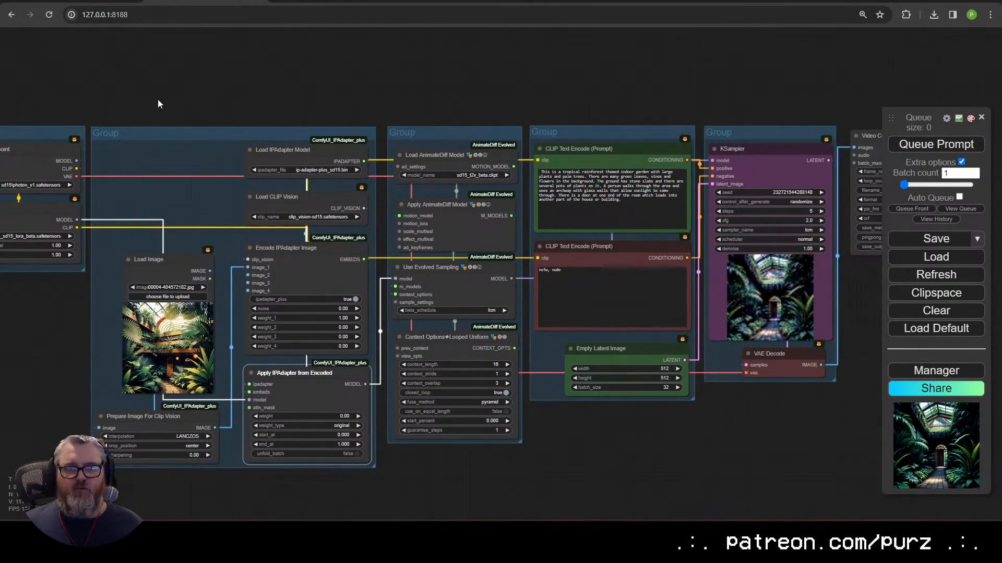
left_click_drag(305, 111, 241, 80)
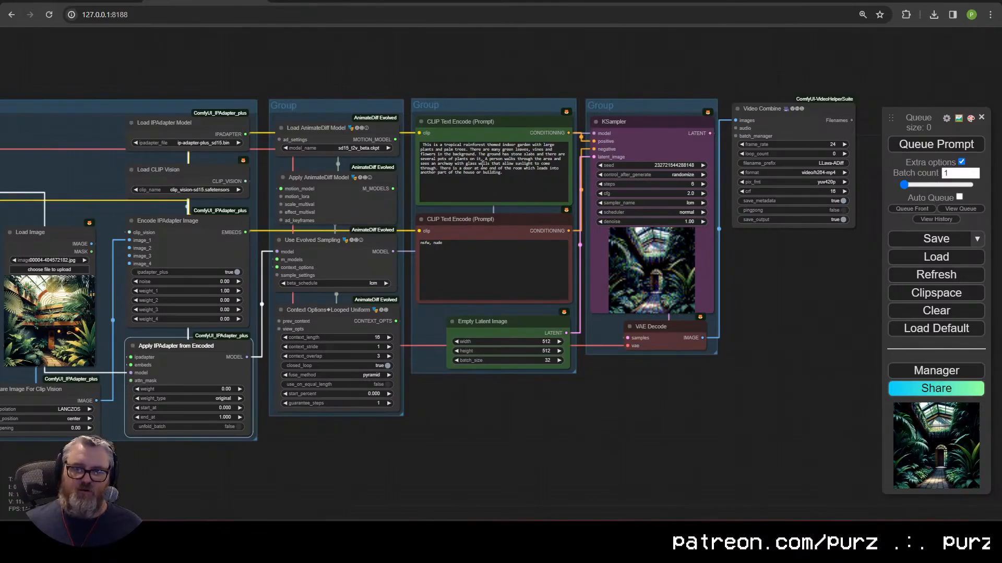
Step: Select the six IPAdapter group nodes, then pan to the full Video Combine output
left_click_drag(482, 423, 734, 426)
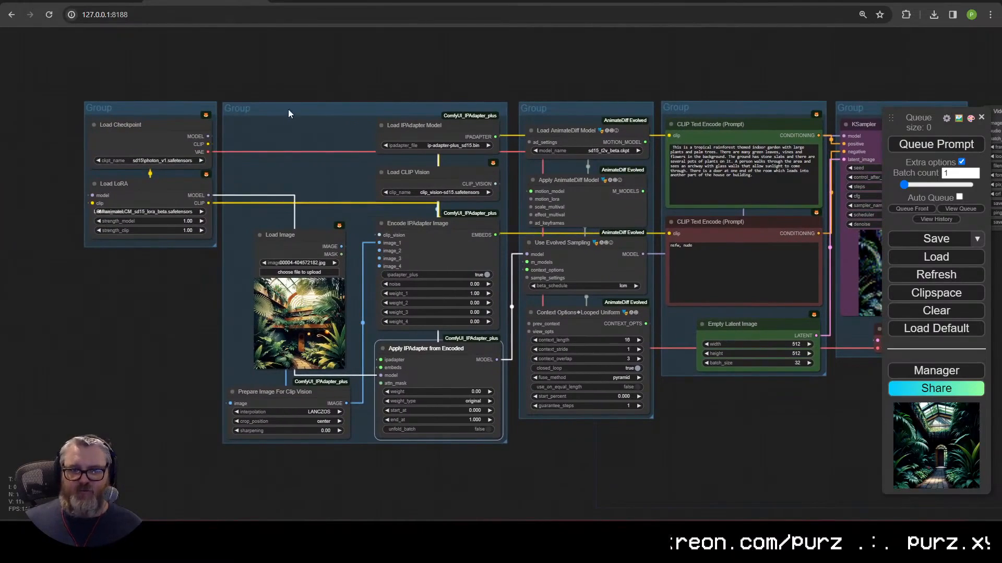
left_click_drag(539, 520, 446, 516)
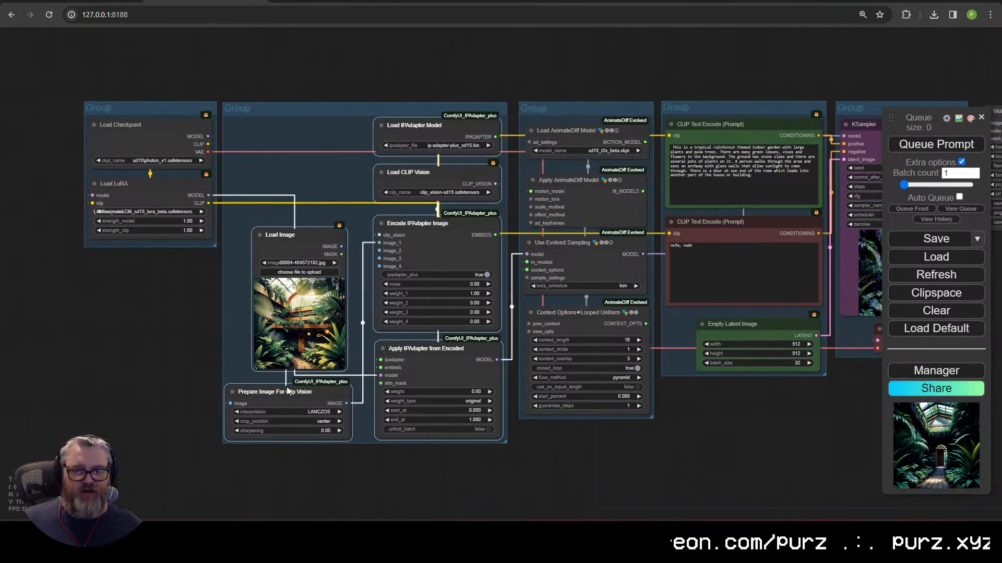
scroll(485, 389, "up", 5)
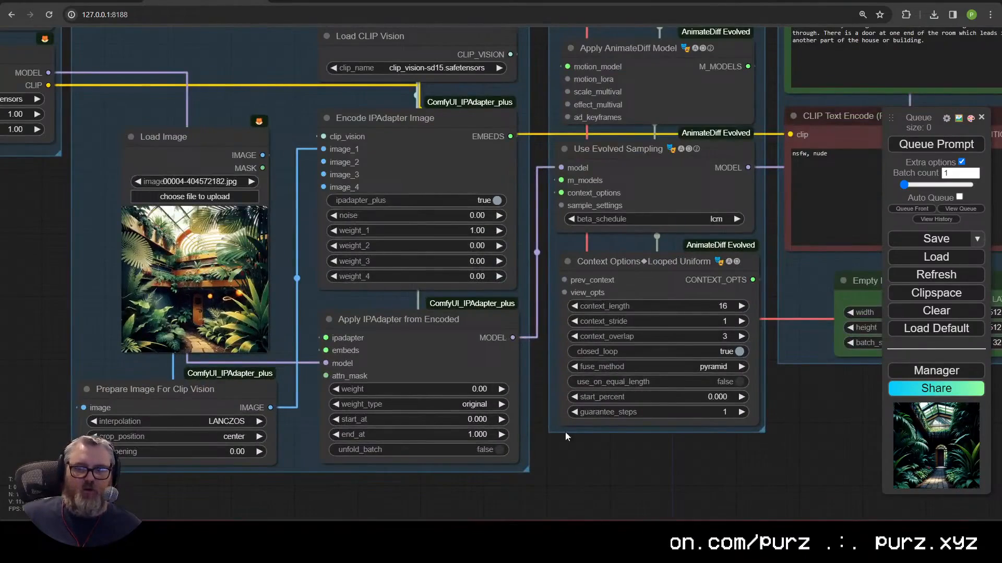
scroll(565, 436, "down", 5)
left_click_drag(322, 458, 468, 474)
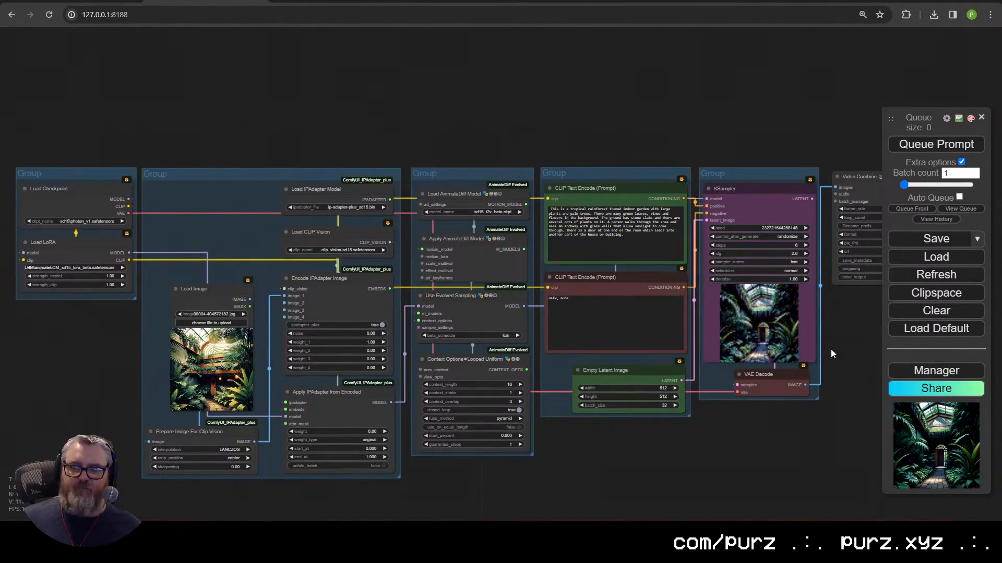
left_click_drag(831, 349, 563, 377)
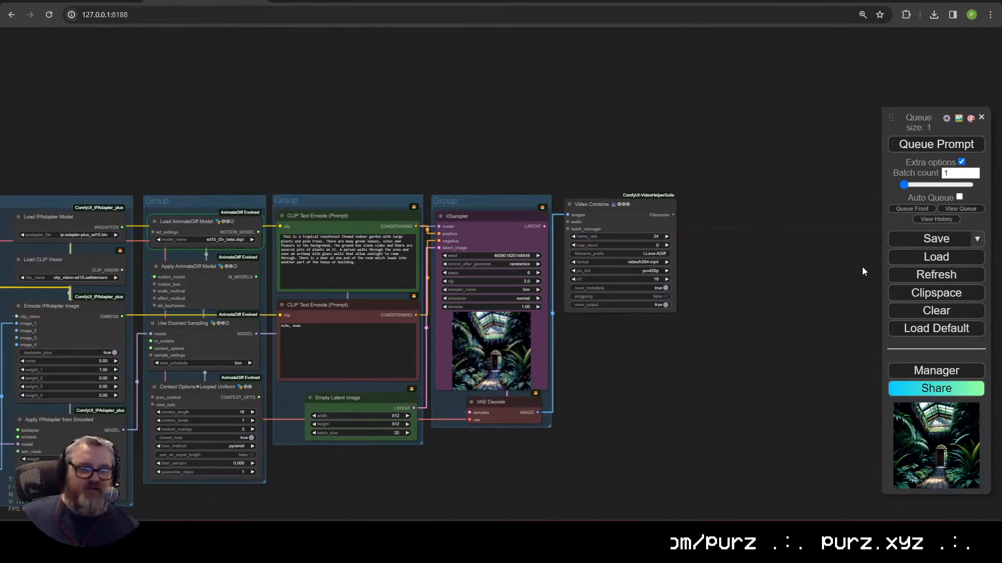
Step: Inspect the Context Options and Use Evolved Sampling nodes up close
left_click_drag(282, 417, 560, 412)
scroll(466, 255, "up", 10)
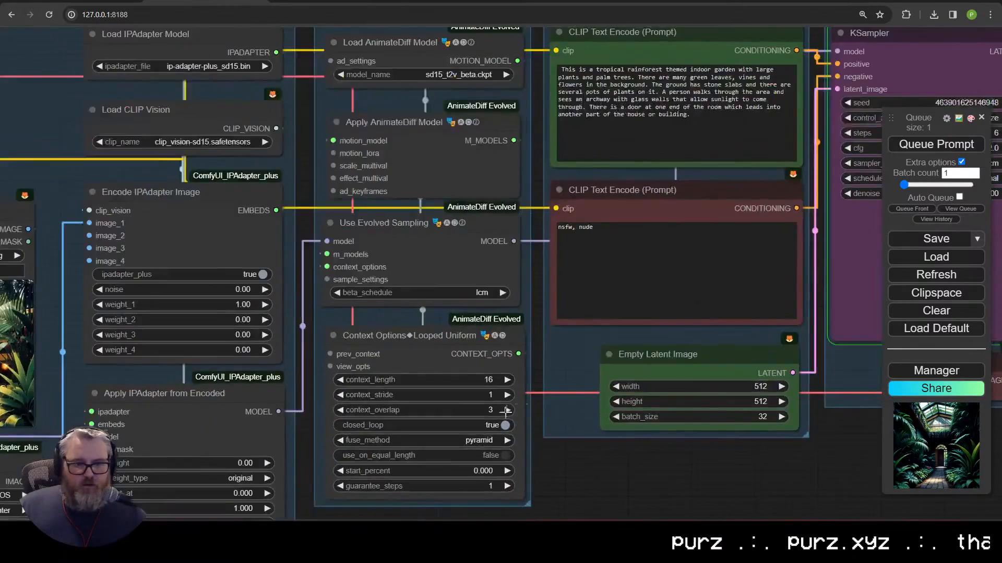
left_click_drag(464, 256, 478, 354)
left_click(346, 210)
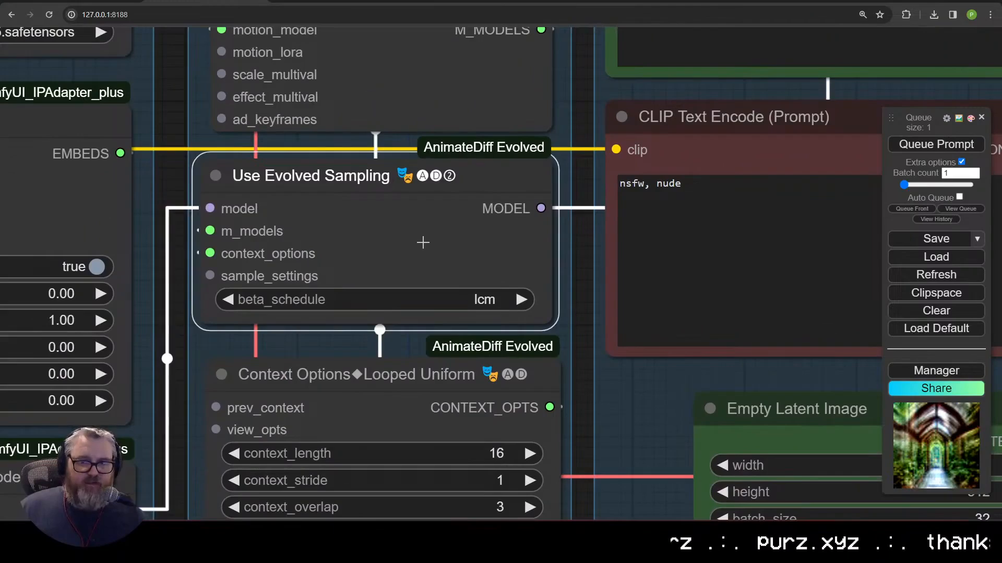
scroll(450, 264, "down", 5)
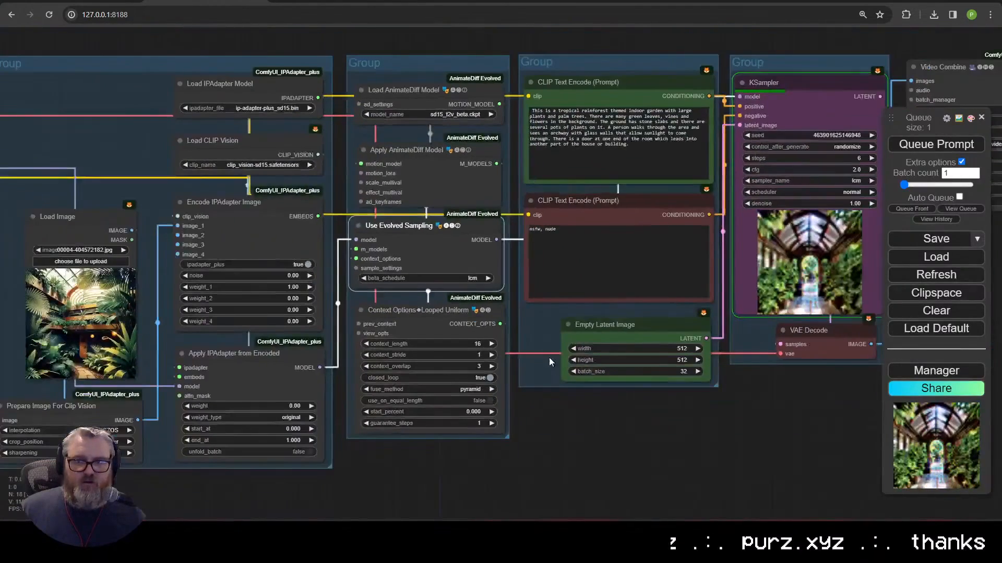
left_click_drag(549, 405, 477, 450)
Step: Browse the Add Node menu's Animate Diff > Gen2 node list
right_click(482, 326)
left_click(518, 331)
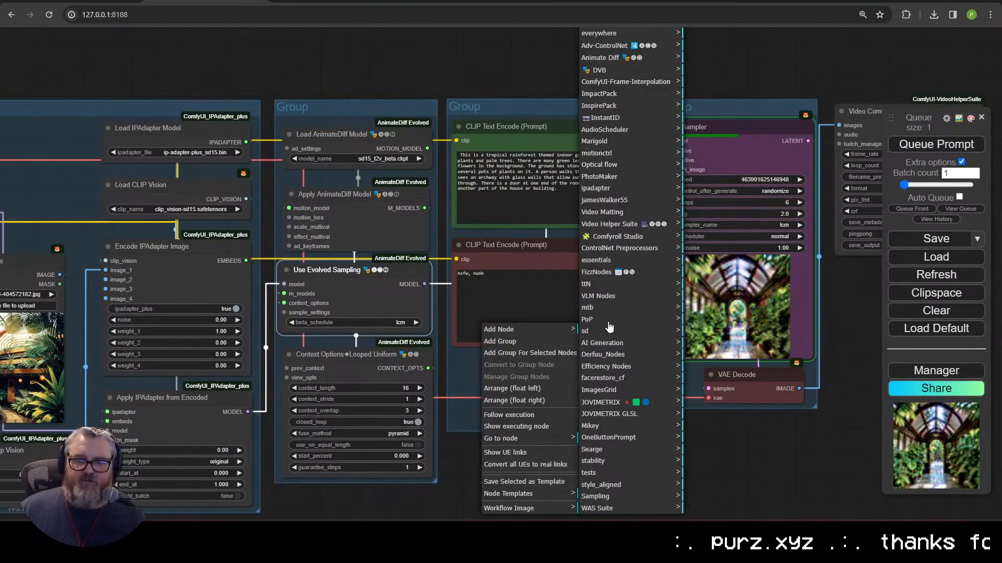
left_click(622, 56)
left_click(730, 412)
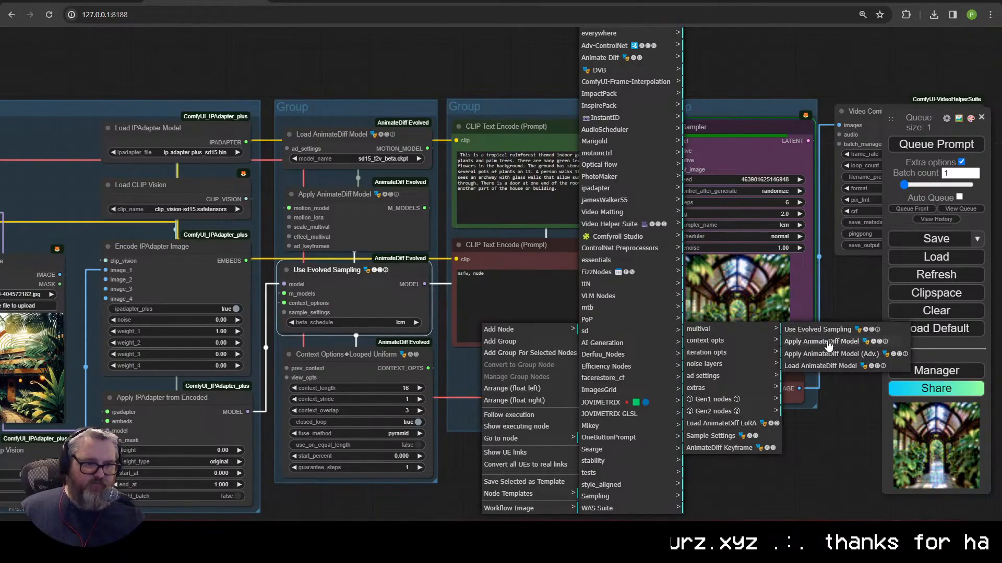
Step: Pan across the Video Combine preview, Load Image and the Apply IPAdapter from Encoded node
left_click_drag(728, 423, 543, 332)
scroll(640, 362, "up", 5)
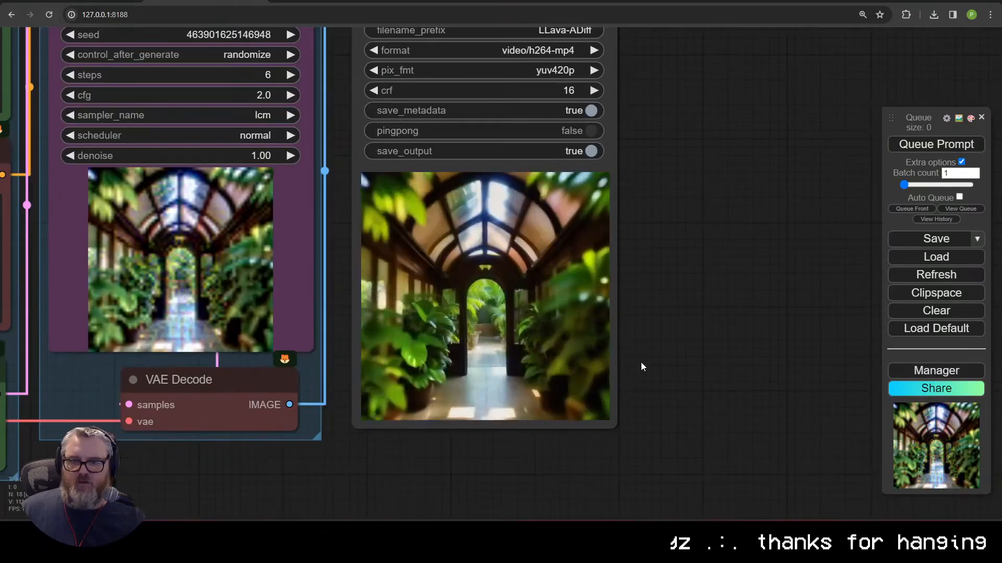
scroll(641, 362, "down", 10)
left_click_drag(522, 411, 620, 416)
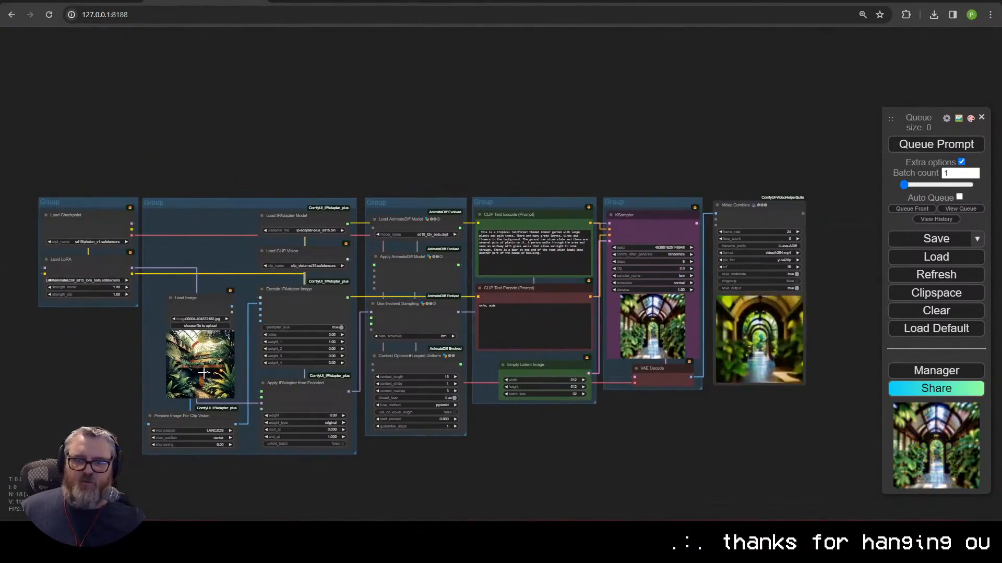
scroll(731, 391, "up", 4)
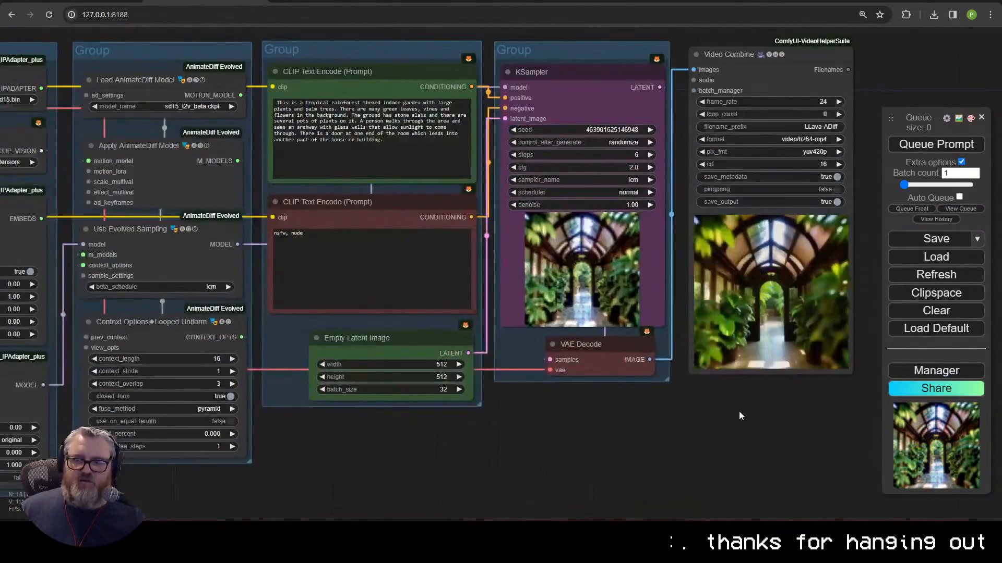
left_click_drag(712, 432, 808, 416)
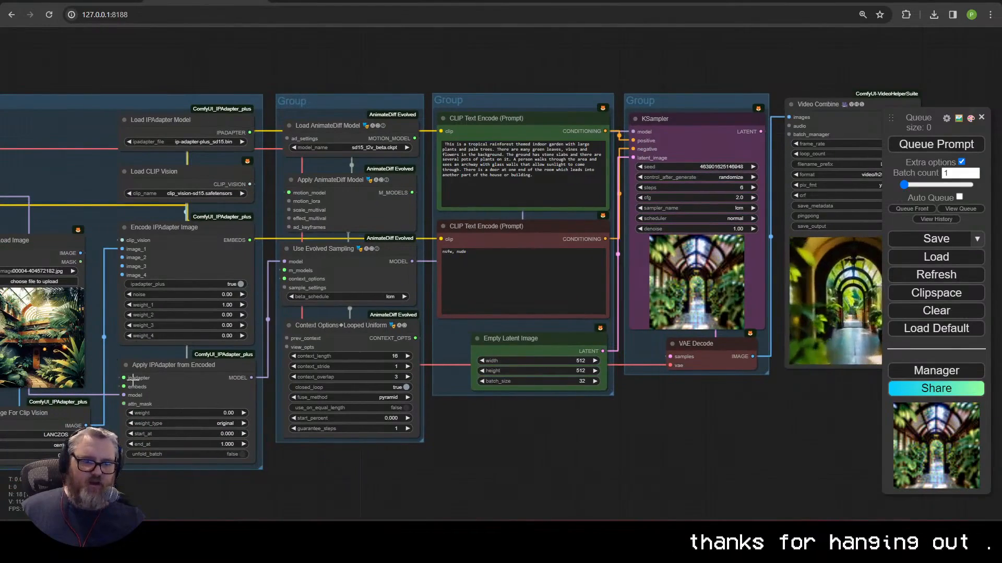
left_click_drag(98, 387, 236, 374)
left_click_drag(677, 442, 303, 427)
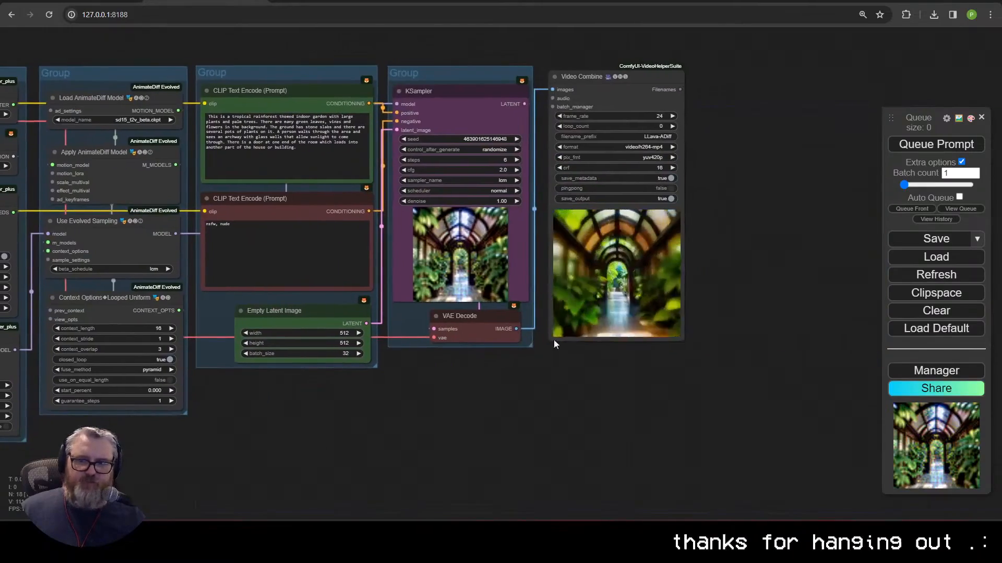
left_click_drag(492, 459, 809, 401)
left_click(310, 327)
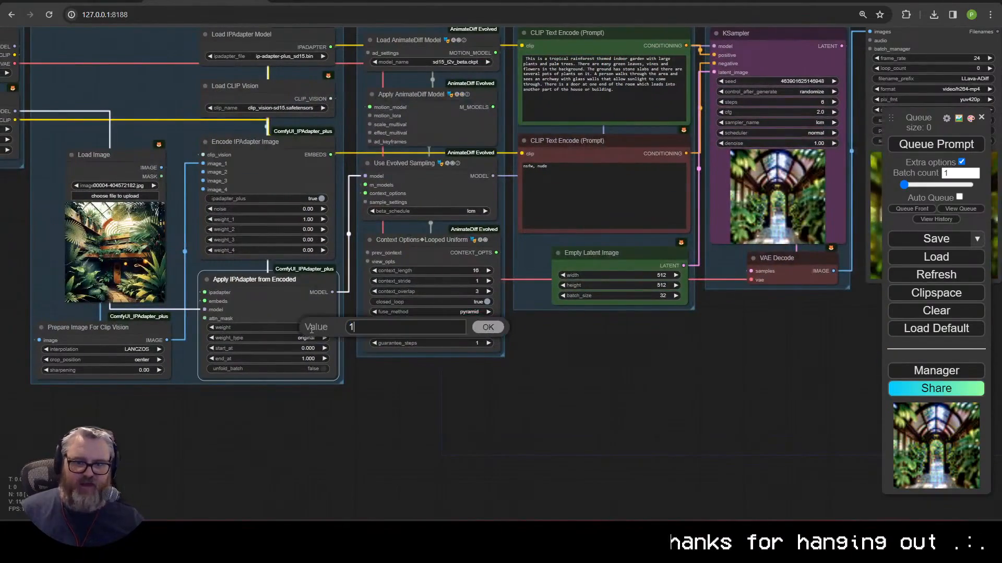
left_click(948, 149)
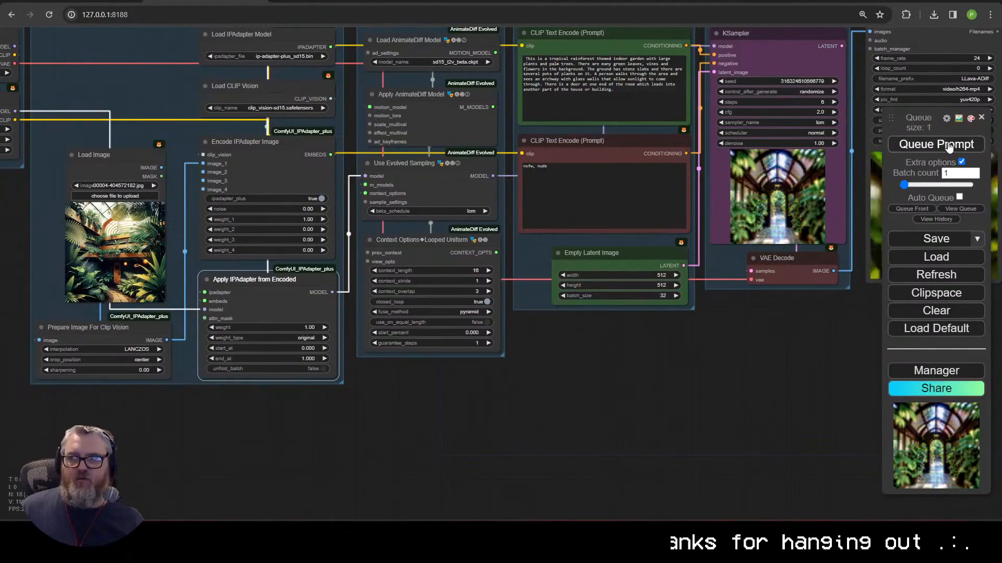
scroll(567, 405, "down", 5)
scroll(680, 422, "up", 2)
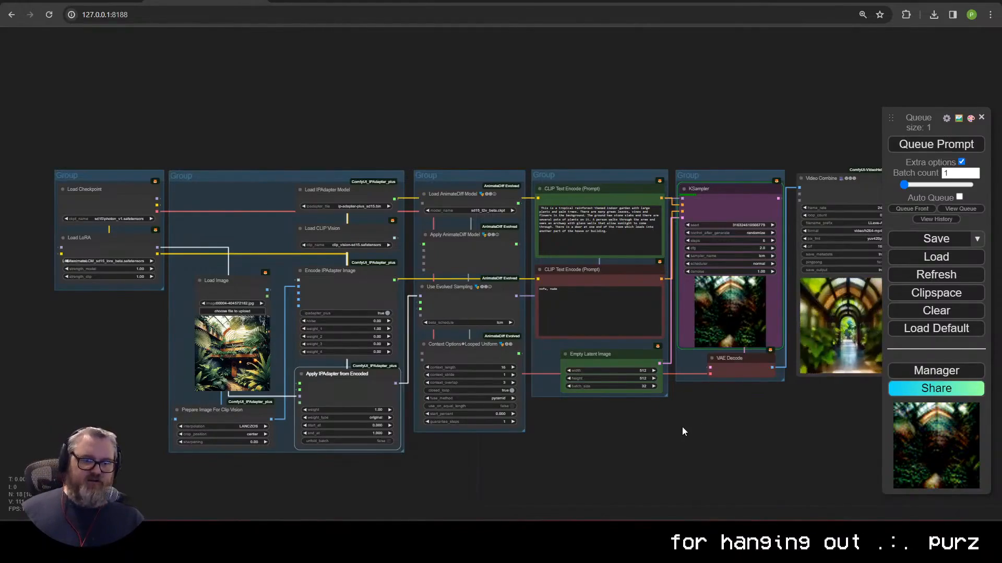
left_click_drag(682, 427, 460, 473)
scroll(574, 399, "up", 5)
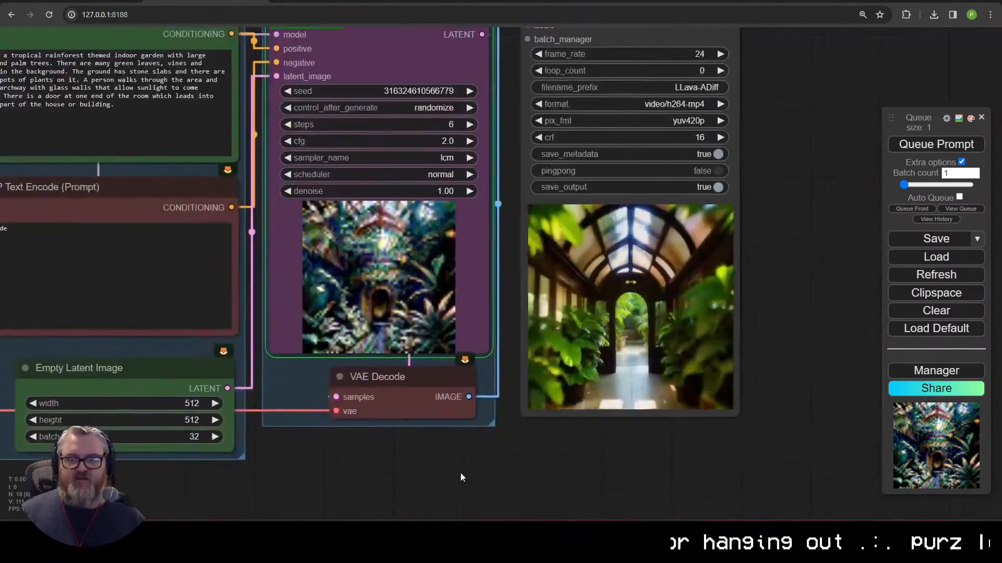
scroll(463, 473, "up", 2)
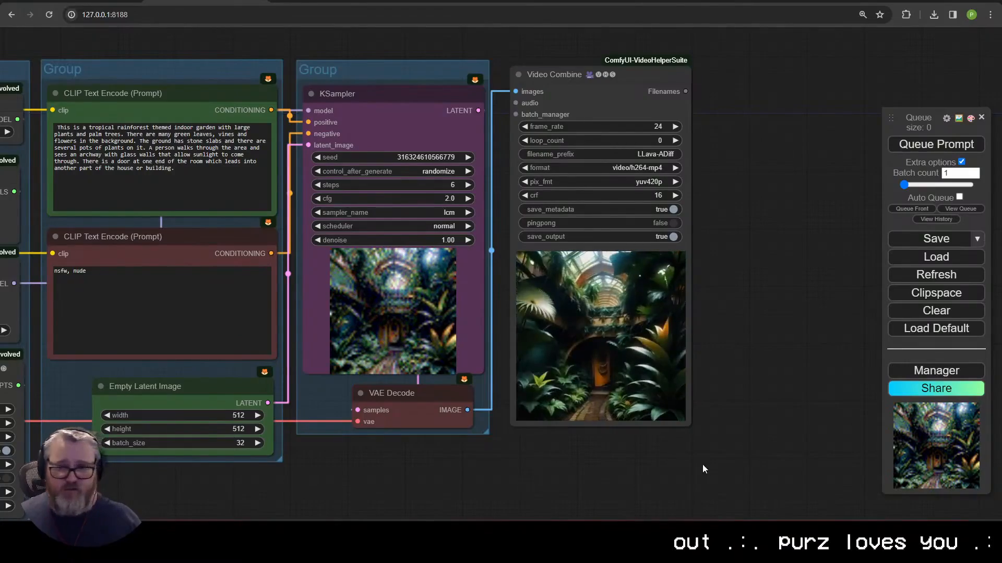
scroll(634, 439, "up", 4)
scroll(634, 436, "down", 6)
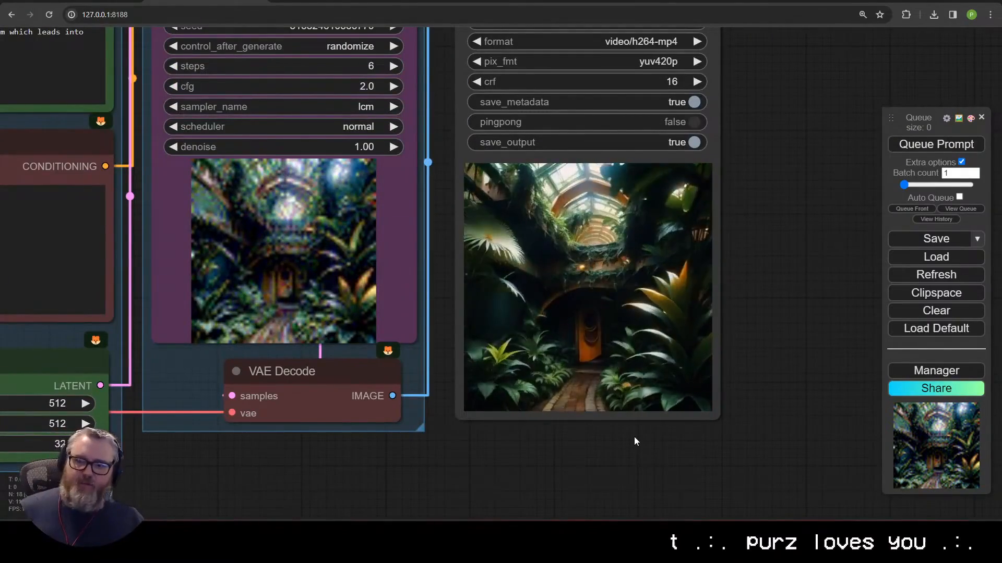
scroll(306, 457, "down", 2)
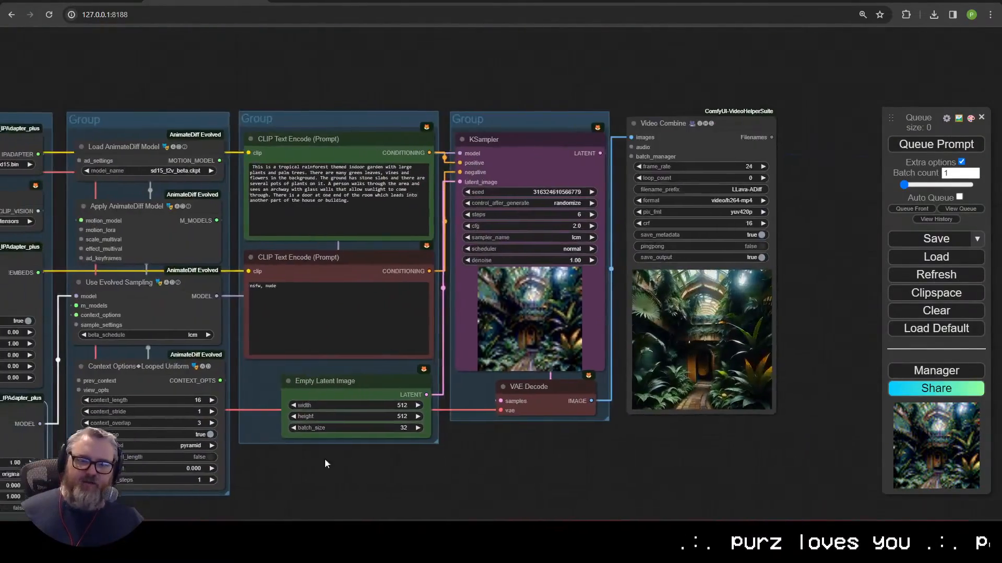
scroll(325, 459, "left", 5)
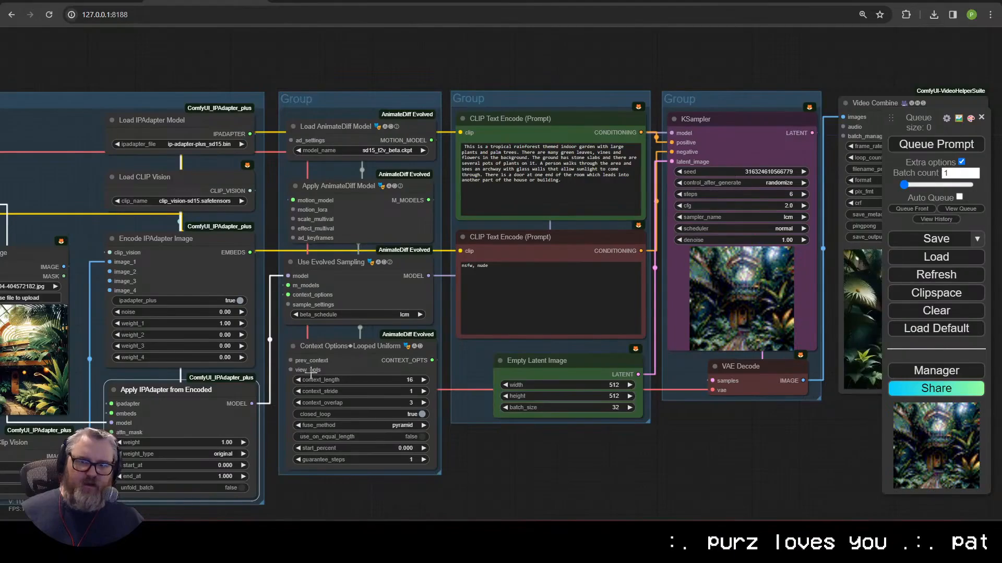
scroll(283, 396, "down", 2)
scroll(313, 395, "left", 5)
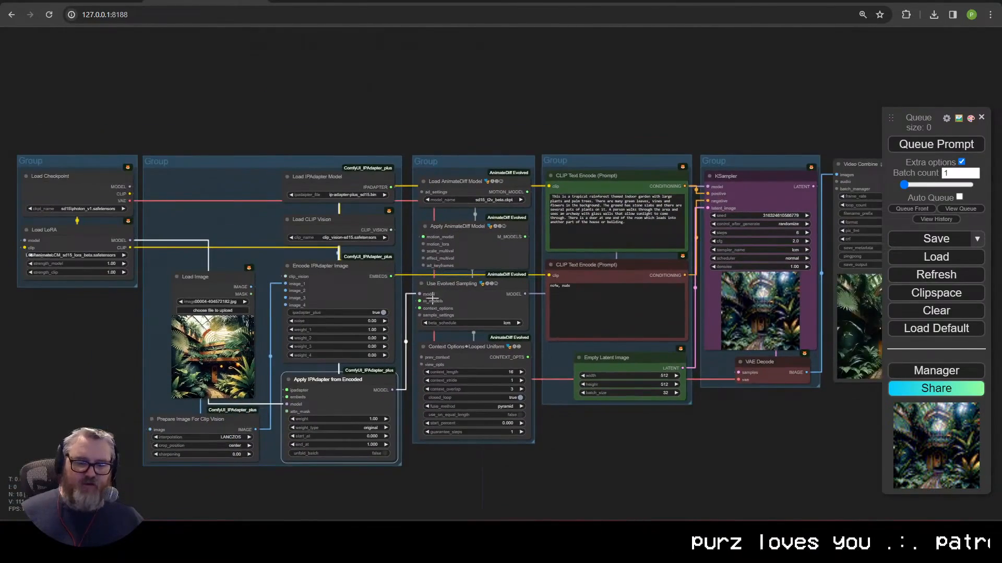
scroll(241, 463, "right", 5)
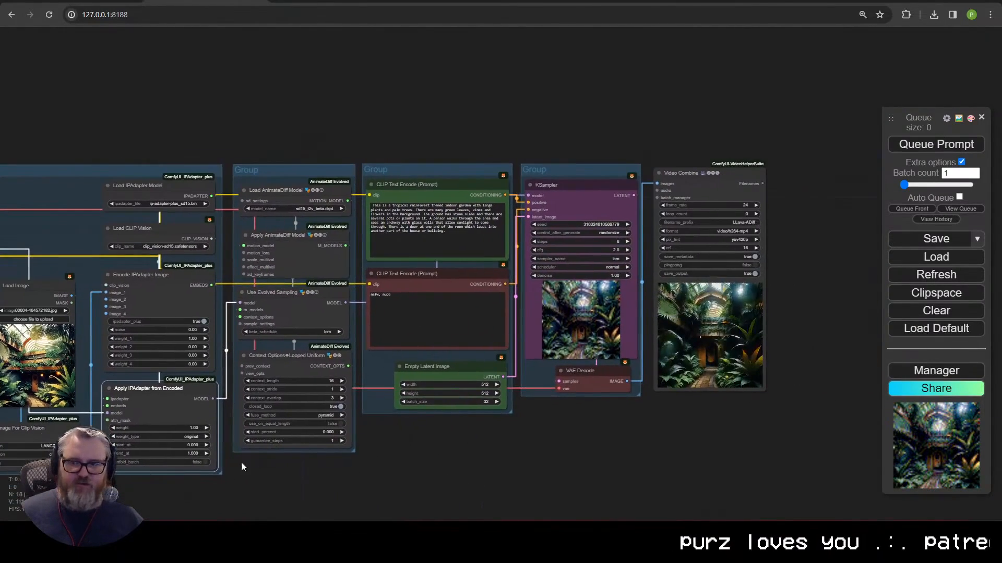
left_click(177, 428)
Step: Enter 0.8 as the IPAdapter weight and watch the sampler and video output nodes
type("0.8")
key("Return")
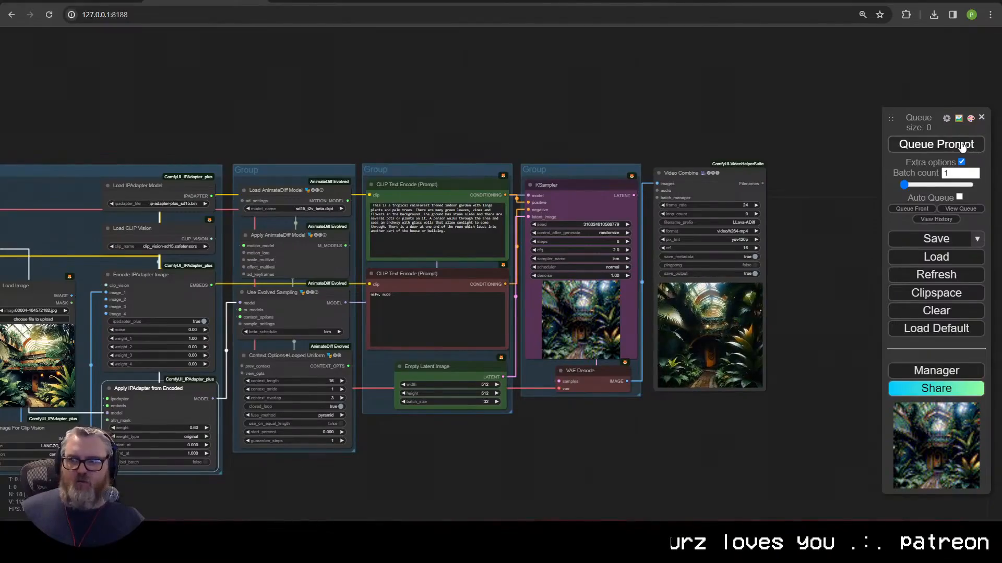
scroll(753, 343, "up", 10)
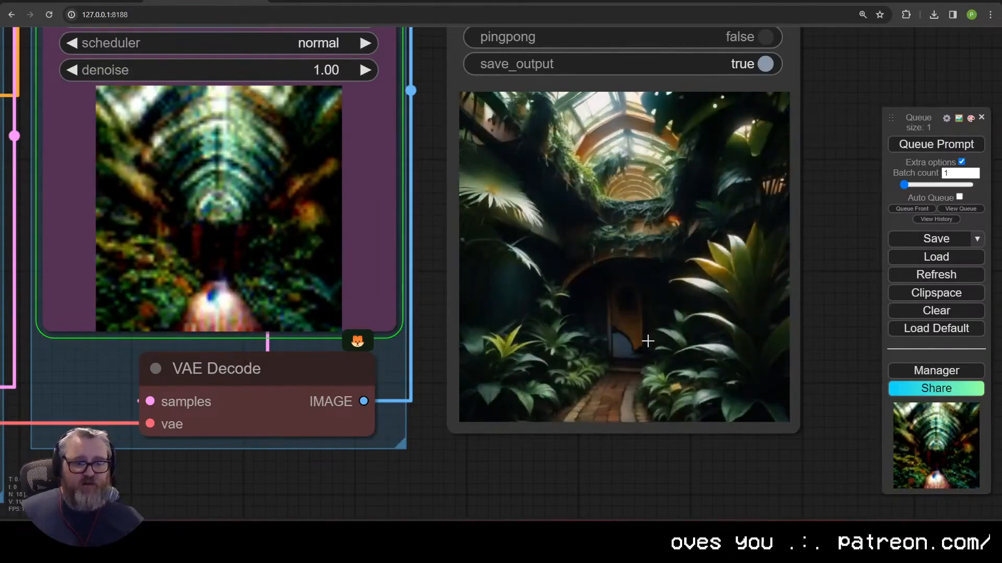
scroll(604, 361, "down", 5)
left_click_drag(604, 361, 660, 393)
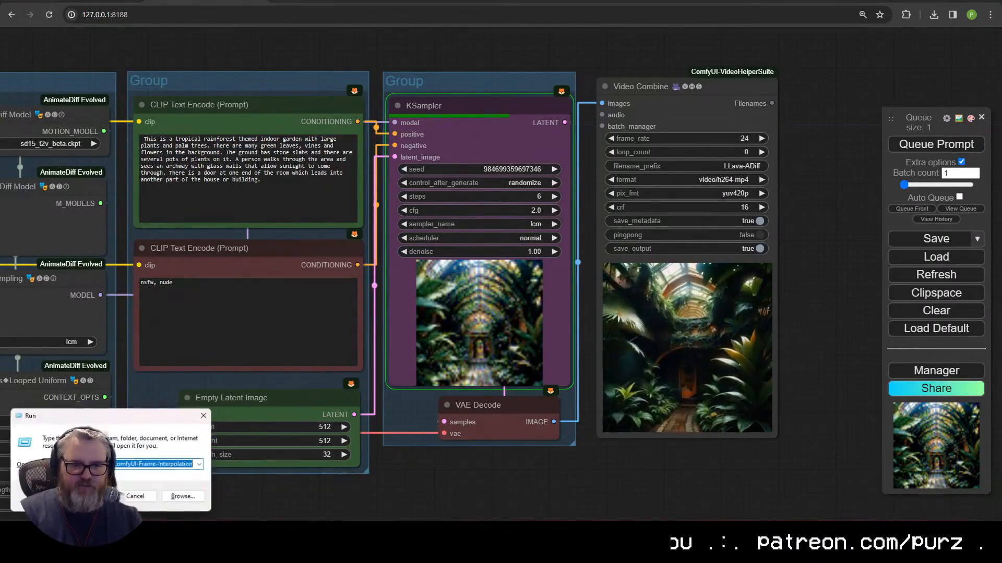
Step: Run nvitop in the terminal to check GPU usage, then minimise it
type("nvitop")
key("Return")
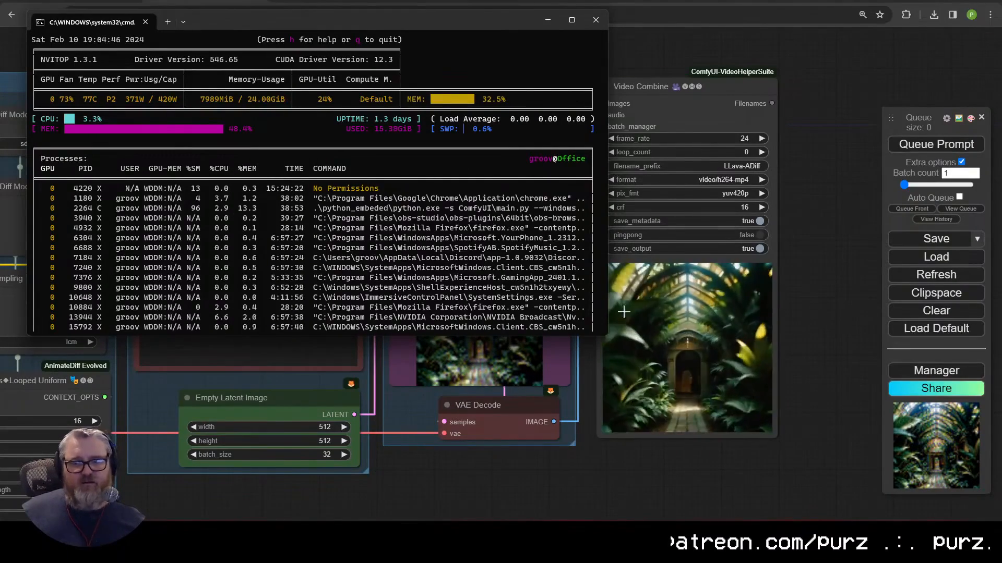
scroll(800, 352, "up", 5)
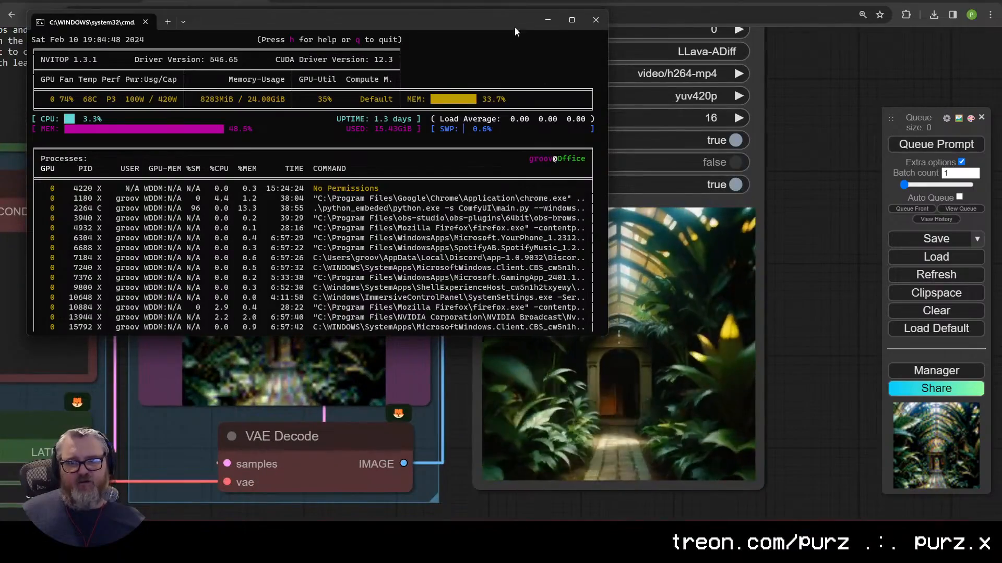
left_click(546, 20)
Step: Pan and zoom across the workflow to centre the view on the IPAdapter group
left_click_drag(780, 339, 788, 305)
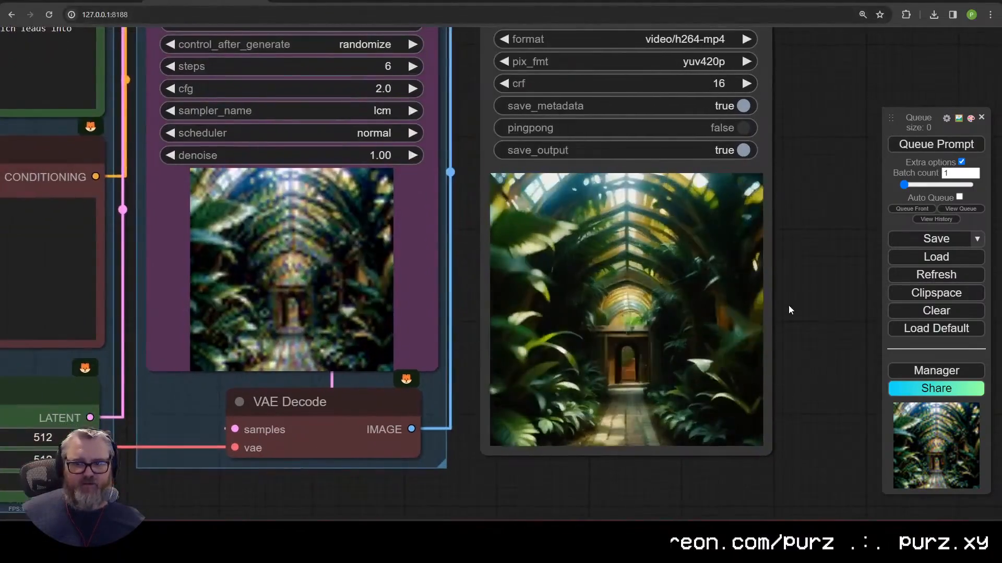
scroll(686, 432, "down", 5)
scroll(764, 414, "up", 2)
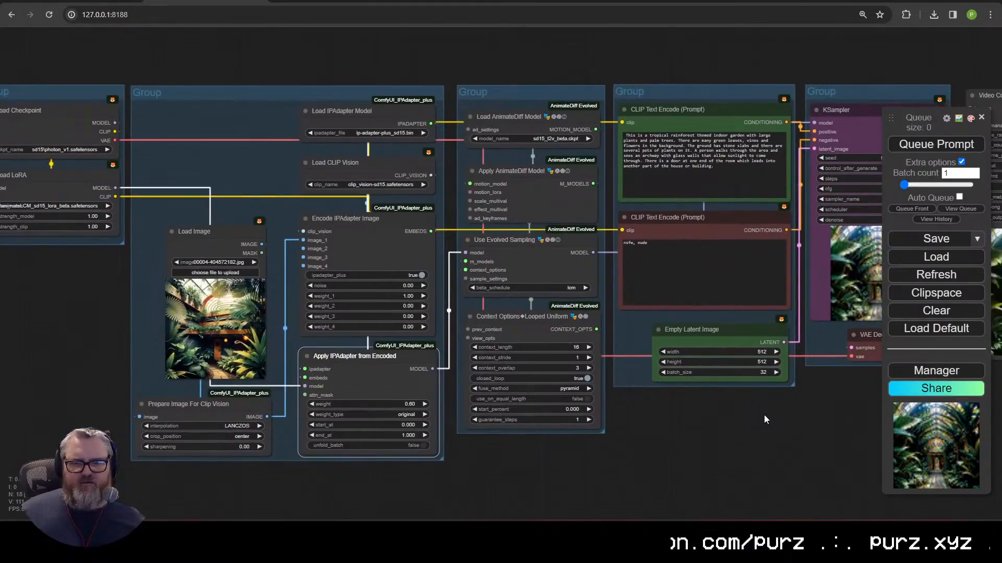
left_click_drag(793, 423, 324, 461)
scroll(324, 461, "up", 4)
left_click_drag(509, 474, 702, 446)
scroll(702, 445, "down", 3)
scroll(702, 451, "down", 3)
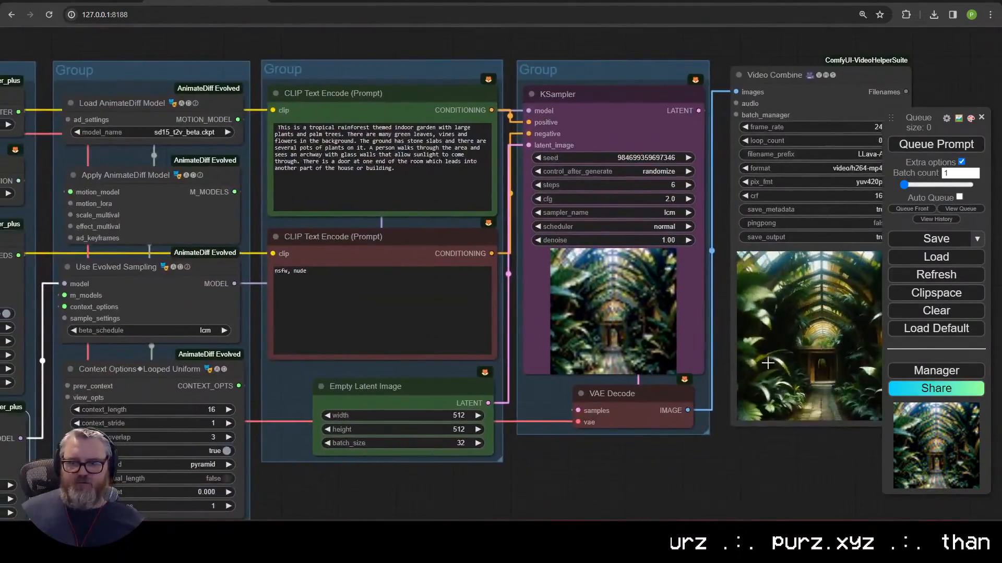
left_click_drag(500, 471, 708, 425)
scroll(681, 463, "down", 2)
left_click_drag(681, 463, 800, 465)
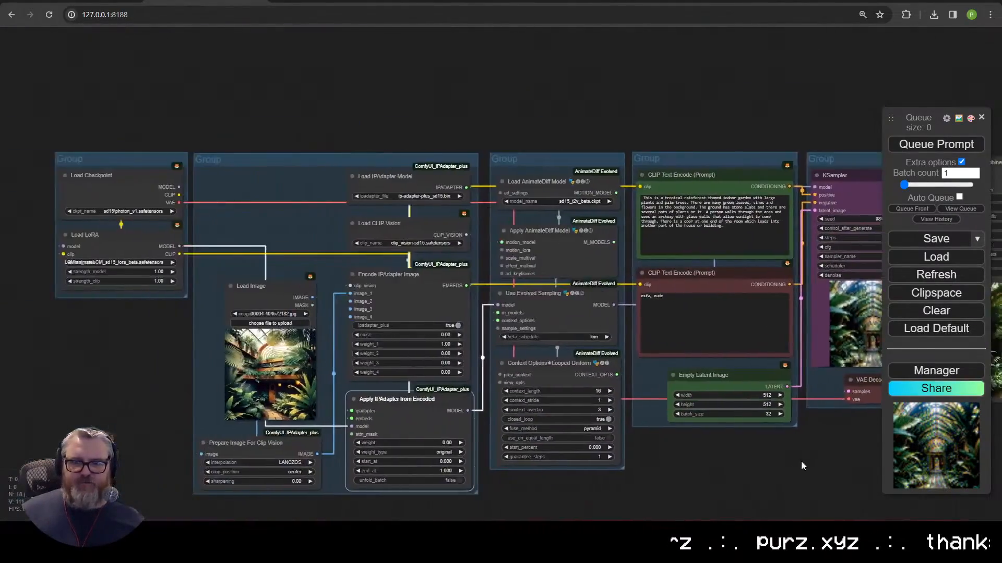
left_click_drag(466, 506, 310, 500)
Step: Colour the IPAdapter nodes cyan and the Load Image node blue
right_click(252, 277)
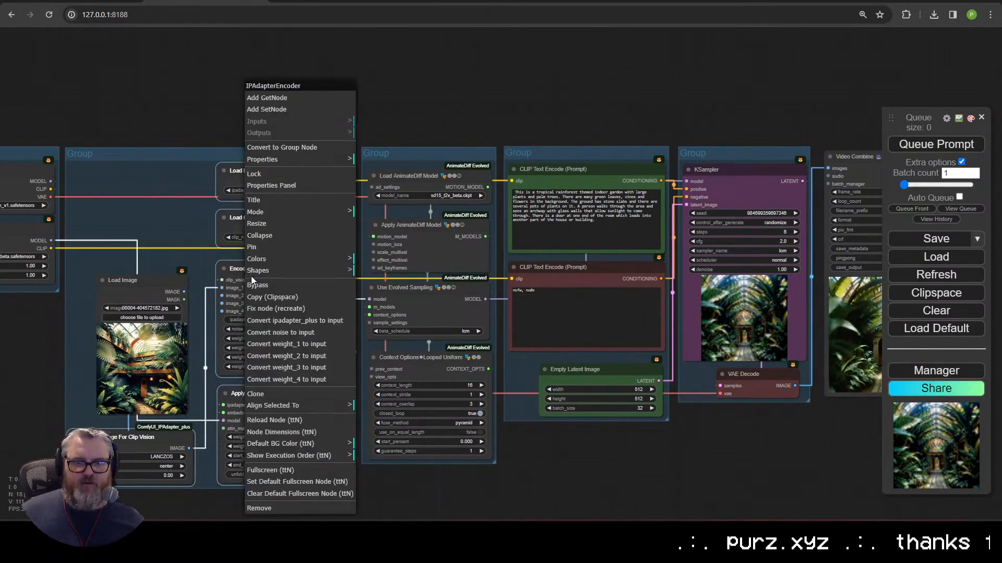
left_click(271, 259)
left_click(374, 328)
right_click(151, 281)
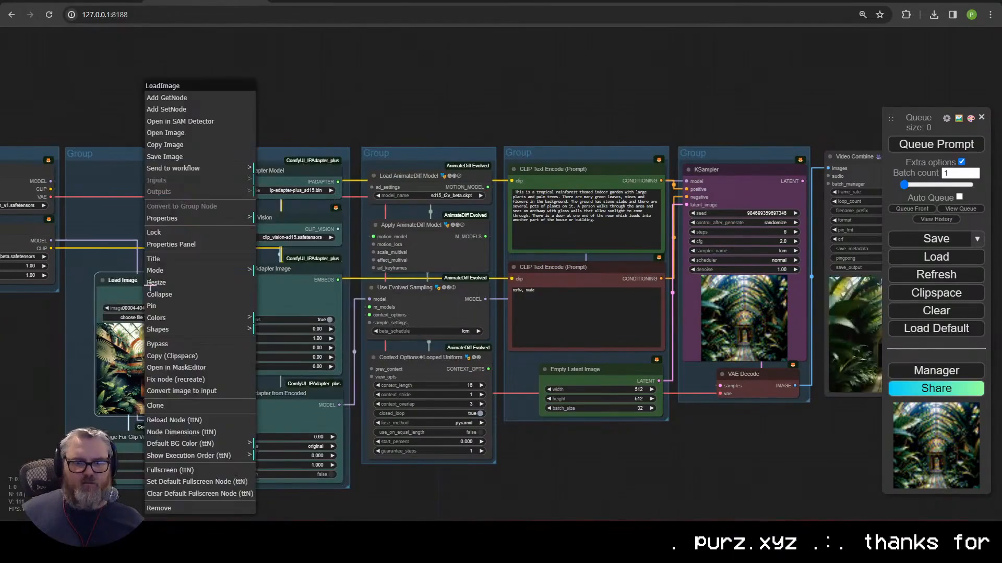
left_click(162, 317)
left_click(271, 363)
Step: Select all AnimateDiff nodes and colour them tan
left_click_drag(414, 105, 414, 516)
right_click(416, 417)
left_click(459, 234)
left_click(550, 330)
scroll(343, 349, "down", 2)
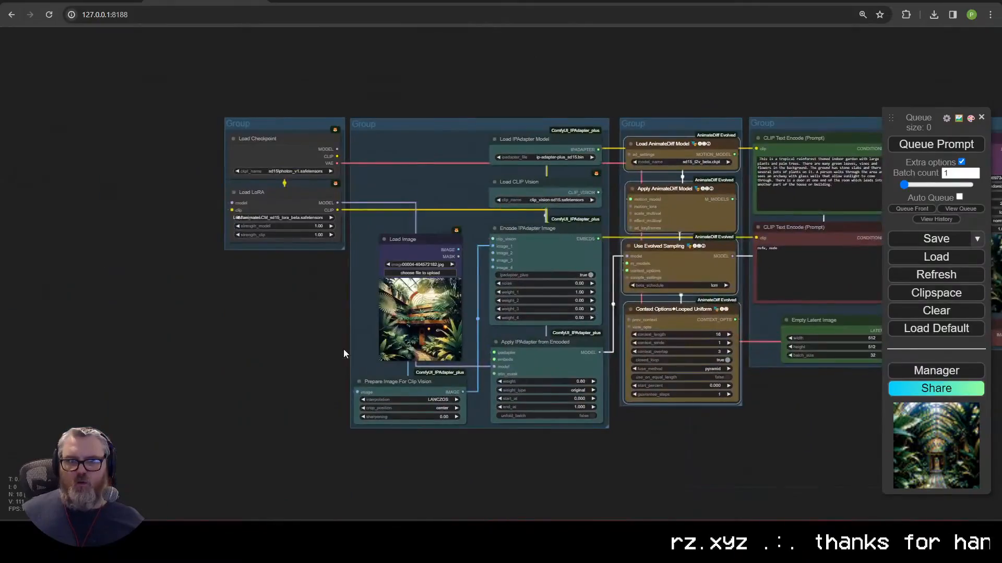
right_click(279, 311)
left_click(562, 456)
scroll(799, 337, "up", 13)
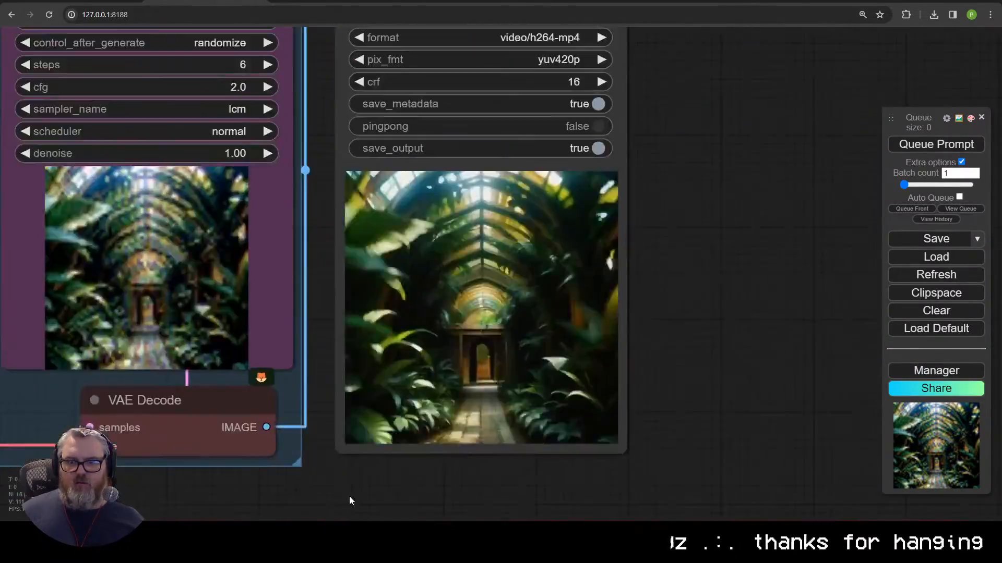
scroll(349, 498, "down", 6)
Step: Move Load LoRA directly beneath Load Checkpoint, then pull a new link from motion_lora
left_click_drag(32, 496, 635, 455)
scroll(521, 474, "down", 1)
left_click_drag(39, 346, 278, 340)
left_click_drag(192, 201, 189, 237)
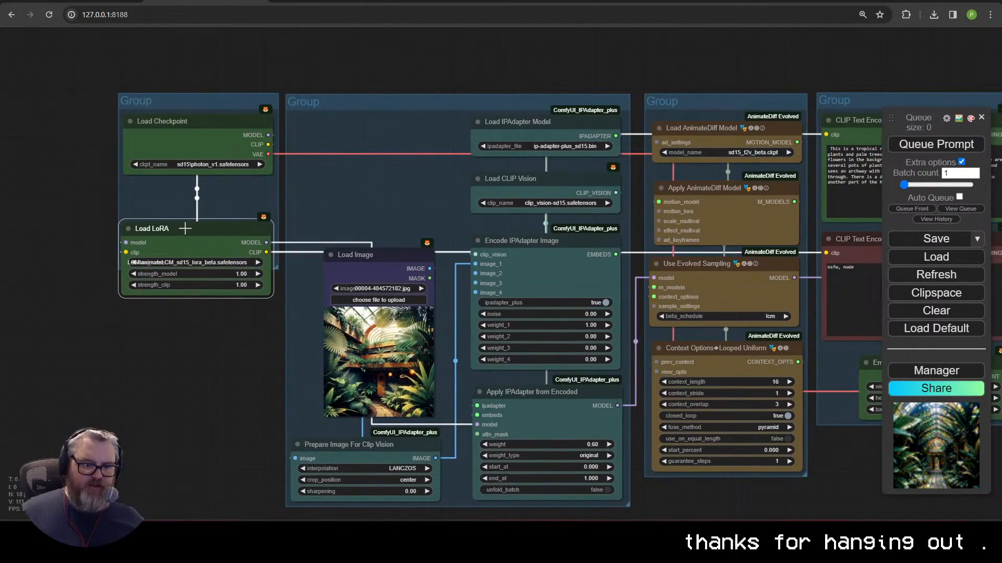
left_click_drag(171, 228, 156, 295)
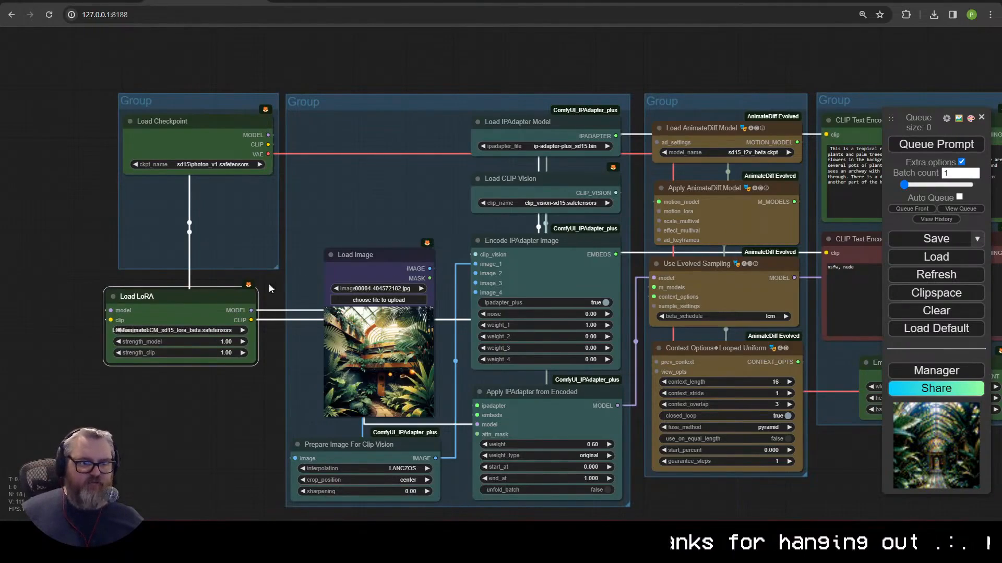
left_click_drag(207, 299, 251, 213)
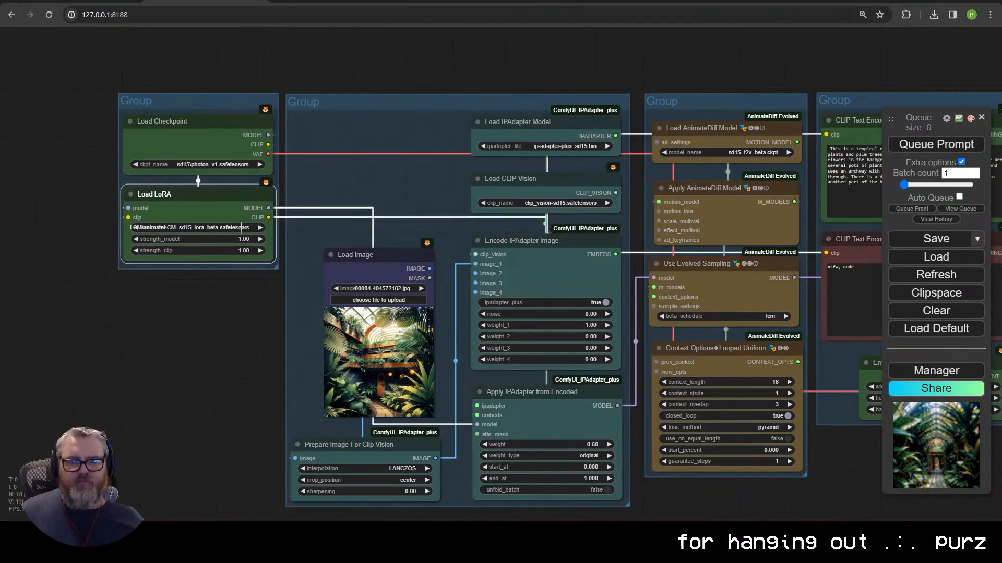
left_click_drag(745, 489, 512, 186)
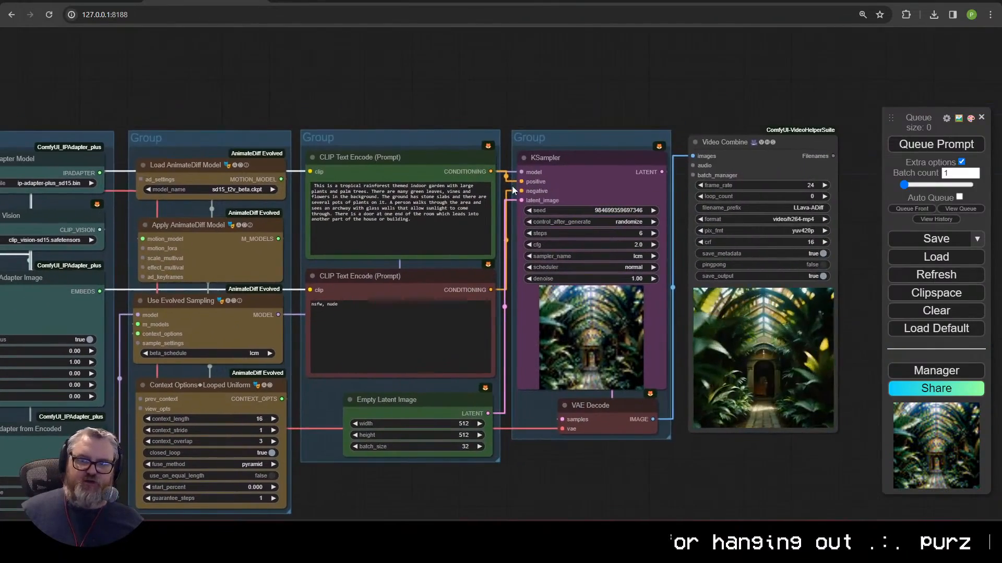
left_click_drag(306, 352, 459, 310)
left_click_drag(300, 206, 305, 485)
left_click(344, 508)
left_click_drag(367, 500, 366, 345)
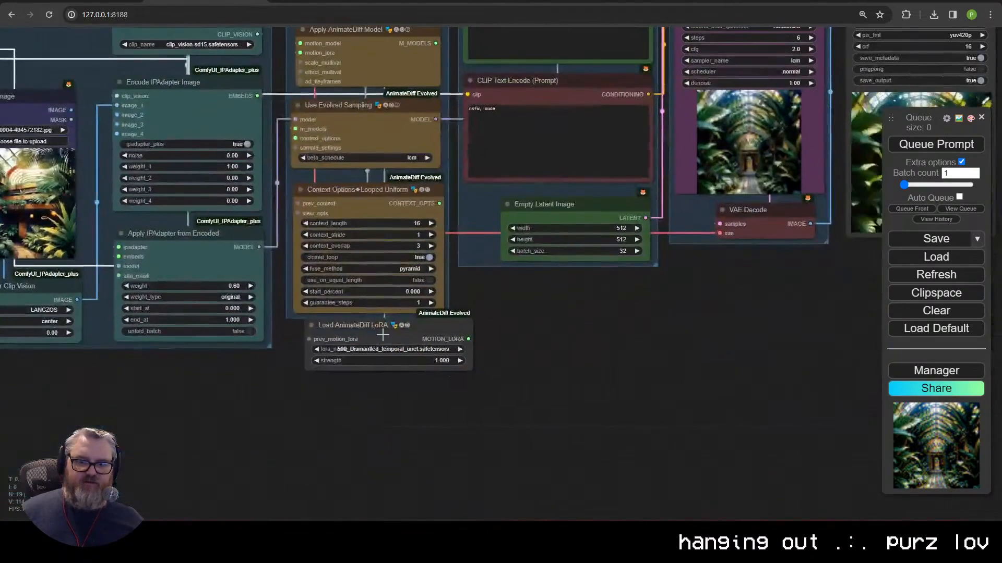
left_click(375, 360)
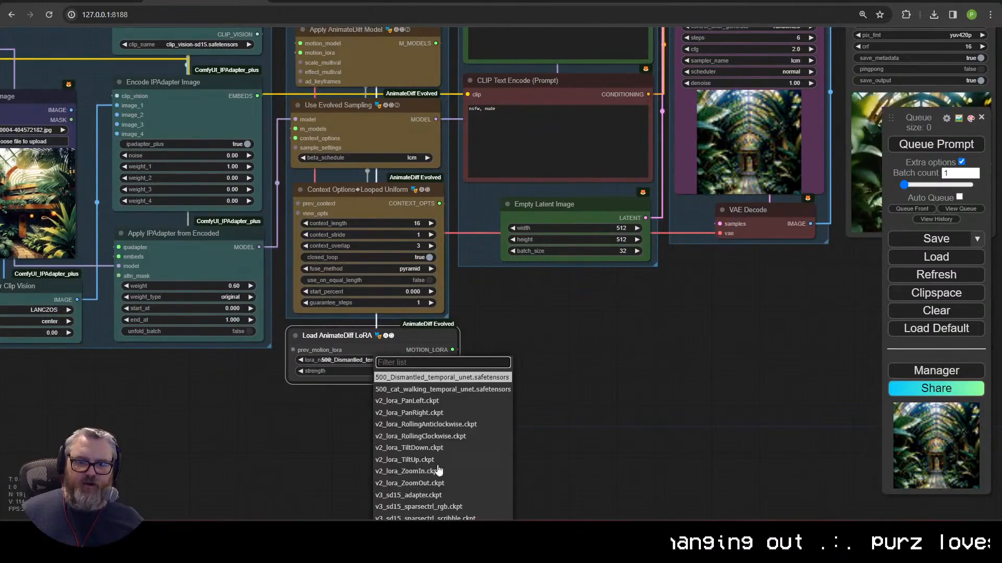
left_click(417, 472)
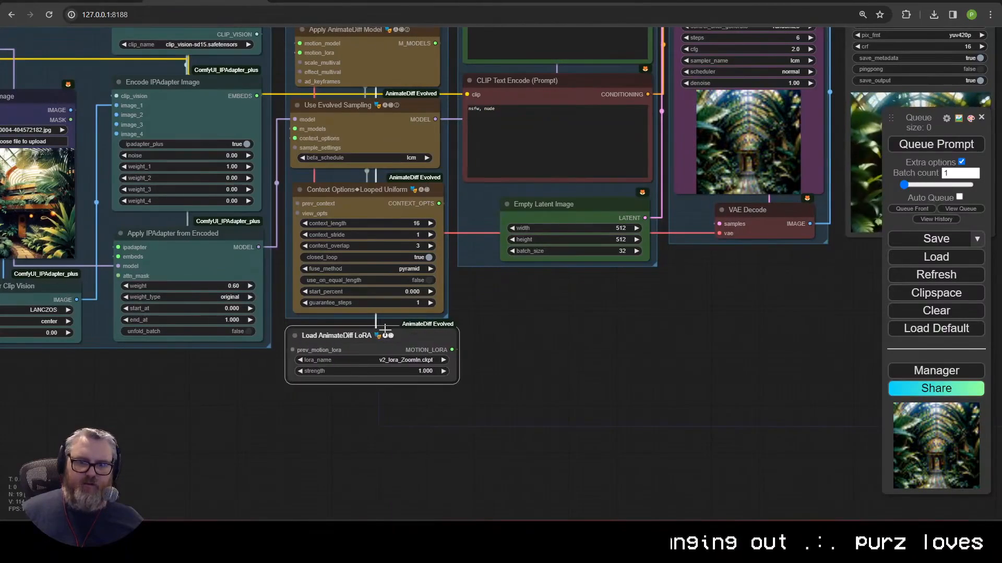
scroll(562, 351, "down", 2)
left_click_drag(553, 364, 602, 459)
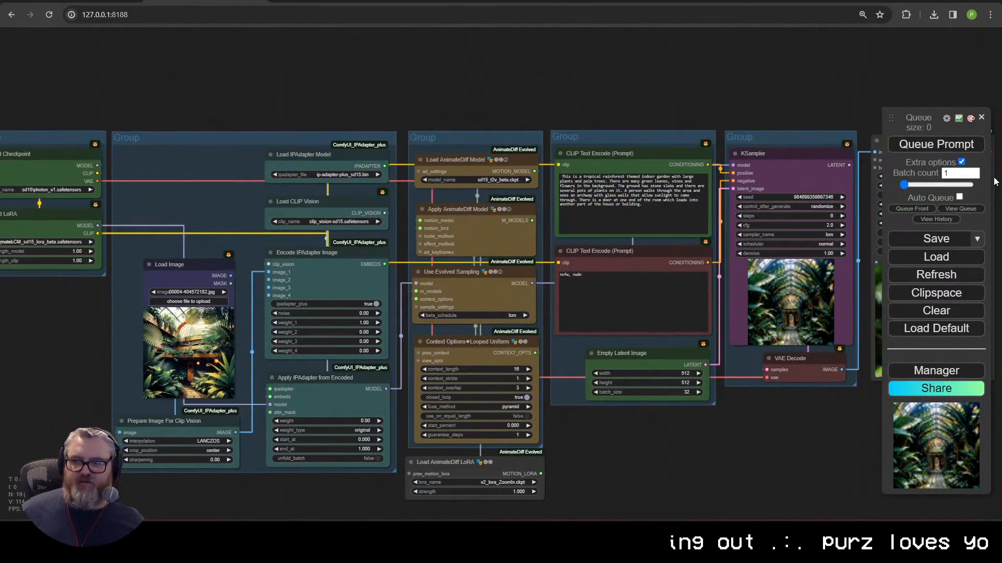
left_click(962, 146)
left_click_drag(773, 410, 584, 412)
scroll(583, 413, "down", 1)
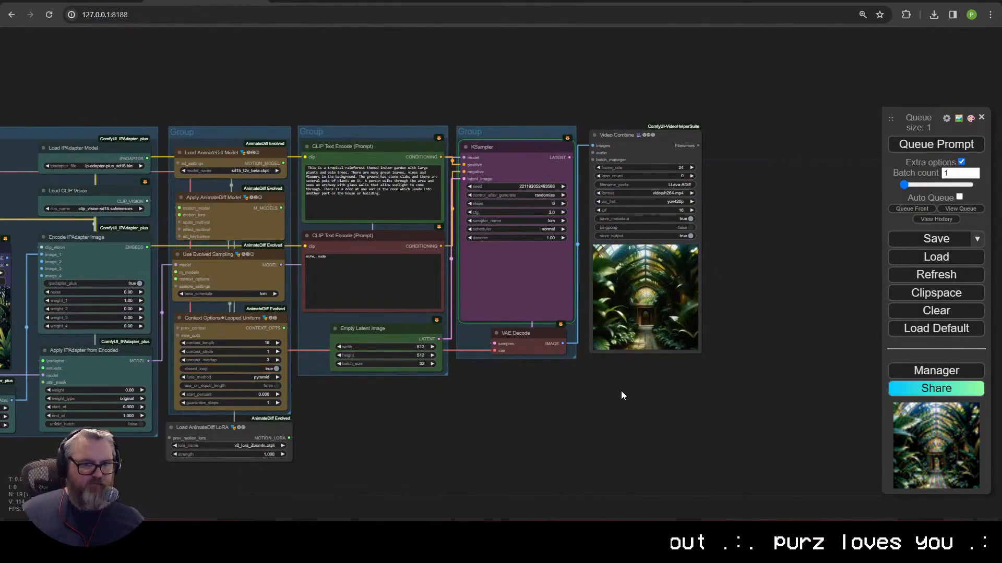
left_click_drag(415, 416, 558, 430)
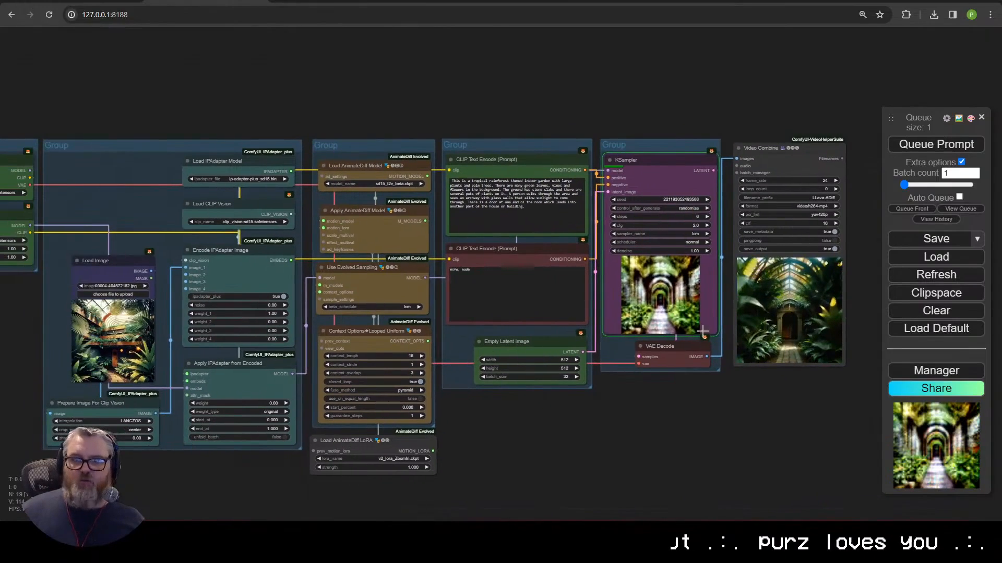
scroll(381, 306, "up", 10)
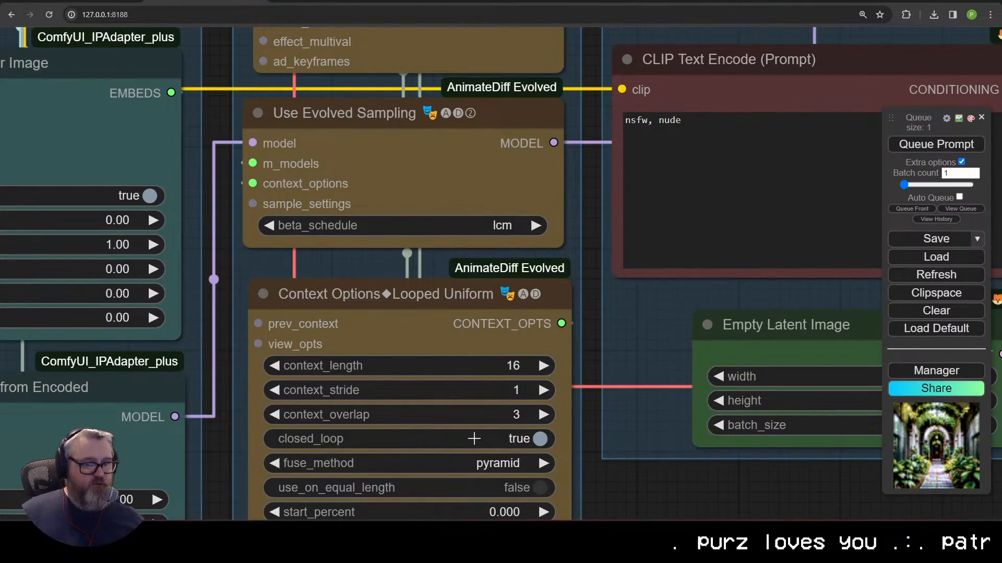
scroll(473, 438, "down", 10)
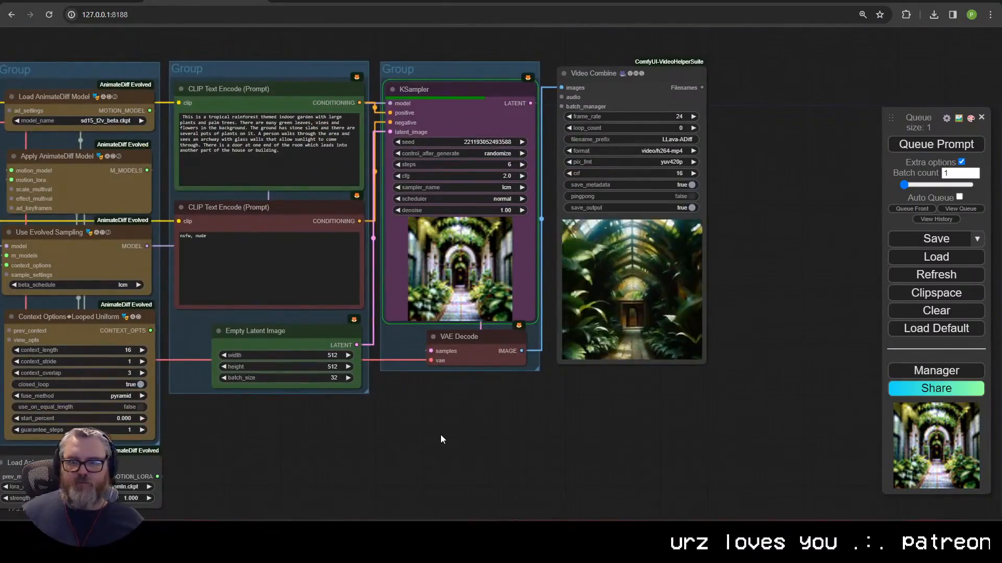
scroll(644, 376, "up", 6)
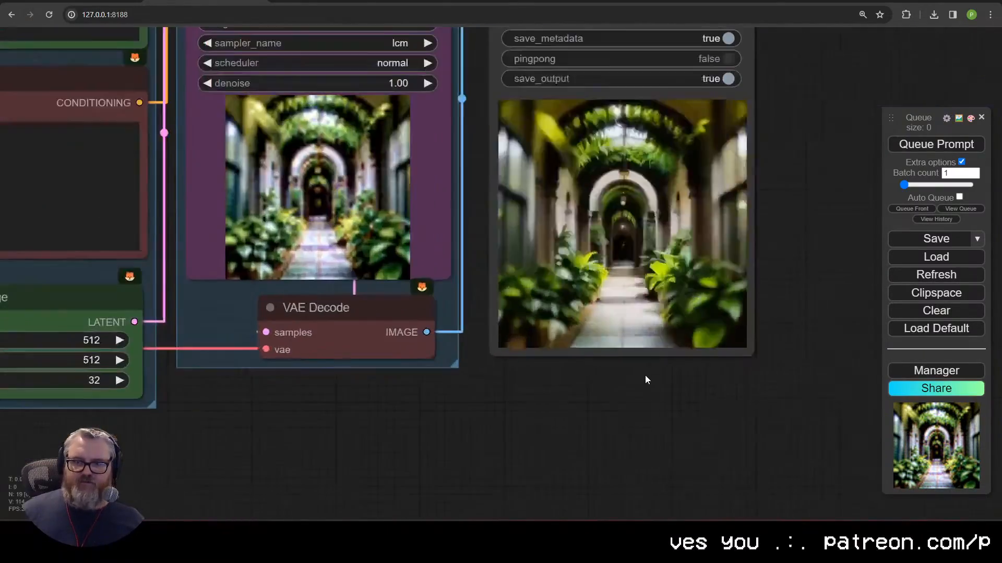
left_click_drag(645, 375, 582, 493)
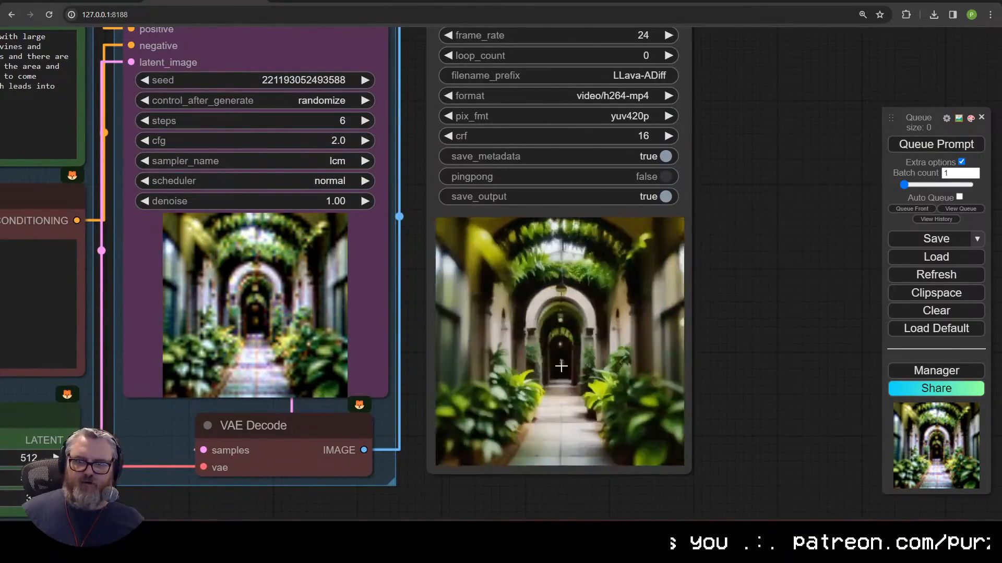
scroll(525, 440, "down", 7)
left_click_drag(492, 473, 708, 338)
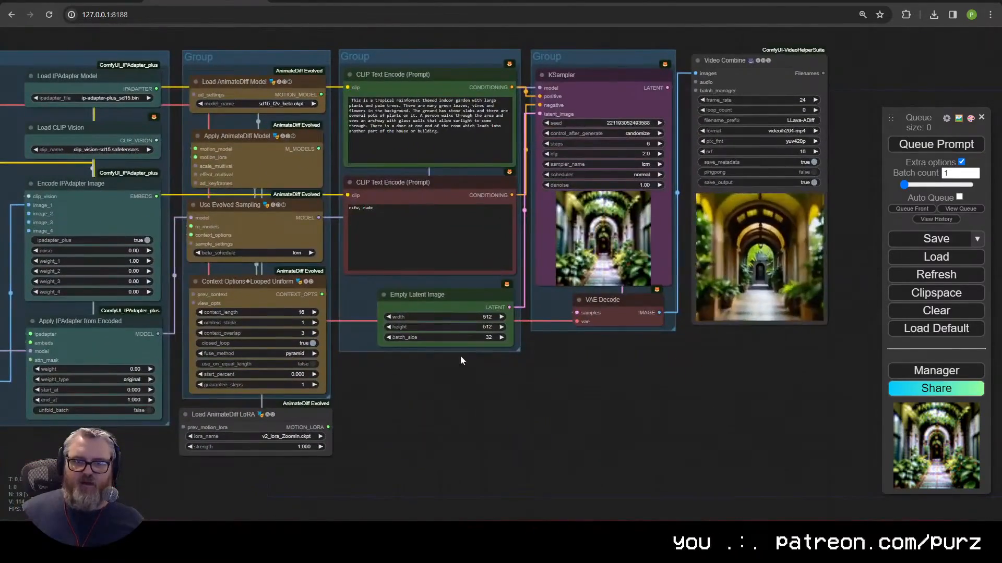
Step: Pick v2_lora_ZoomOut.ckpt in Load AnimateDiff LoRA and queue a new render
left_click(295, 436)
left_click(334, 489)
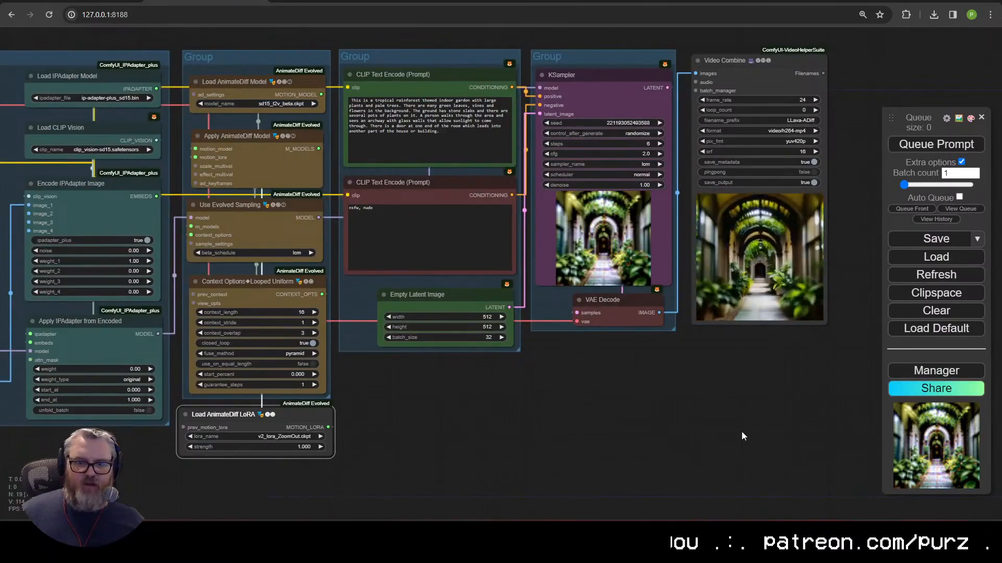
left_click(913, 145)
left_click_drag(547, 428, 471, 417)
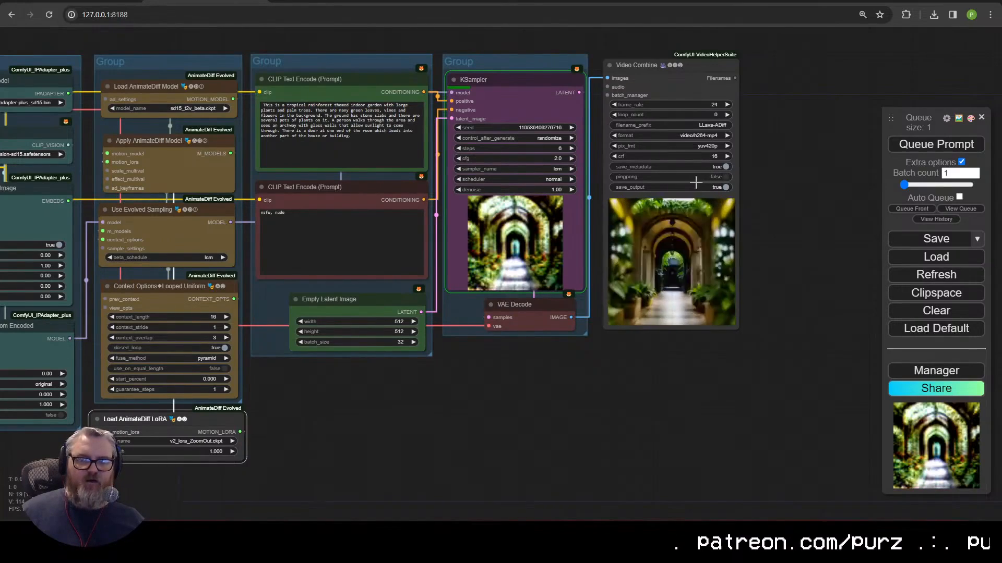
scroll(663, 179, "up", 8)
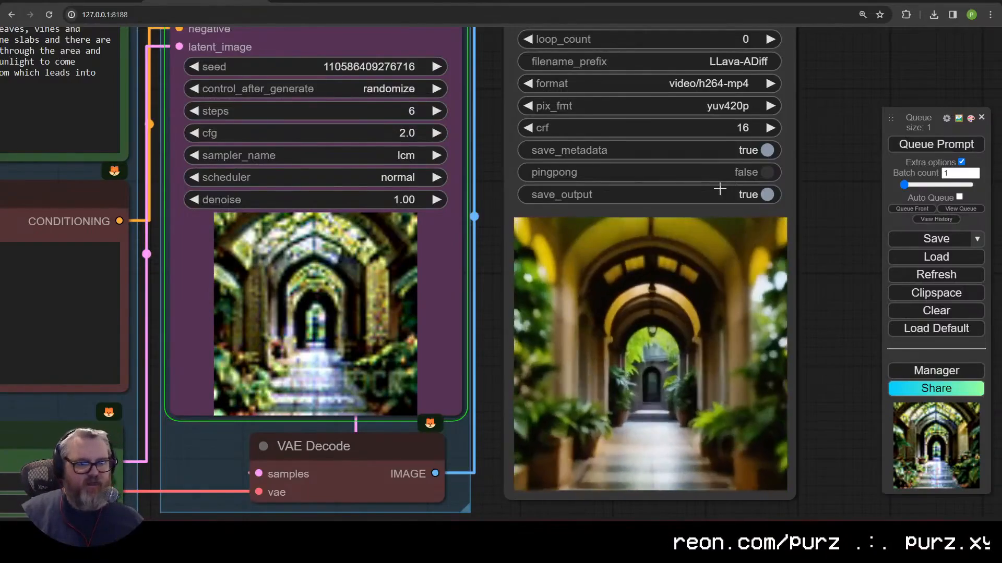
scroll(700, 252, "down", 5)
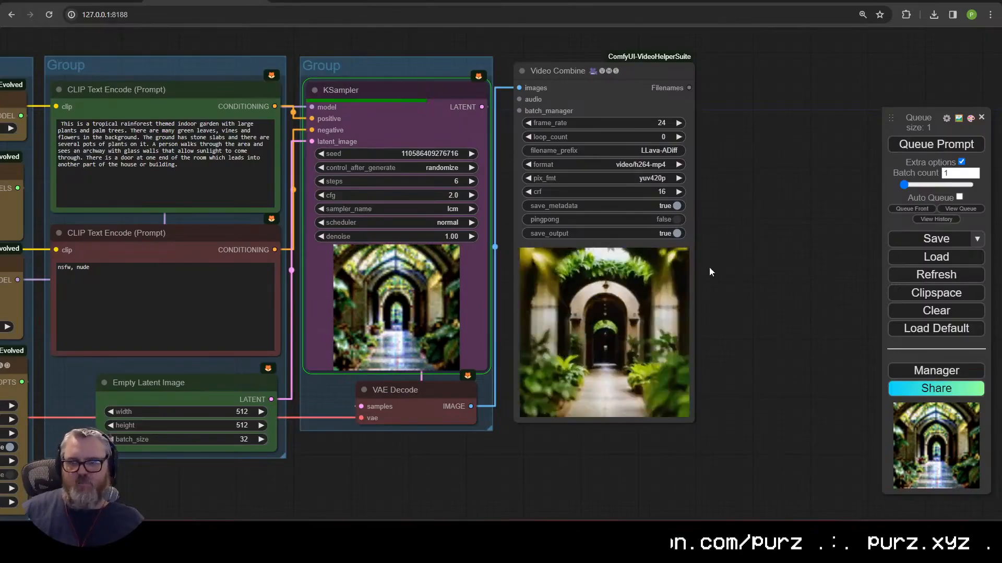
Step: Duplicate Video Combine with pingpong on and wire in the decoded images, then delete the copy
key("ctrl+c")
key("ctrl+v")
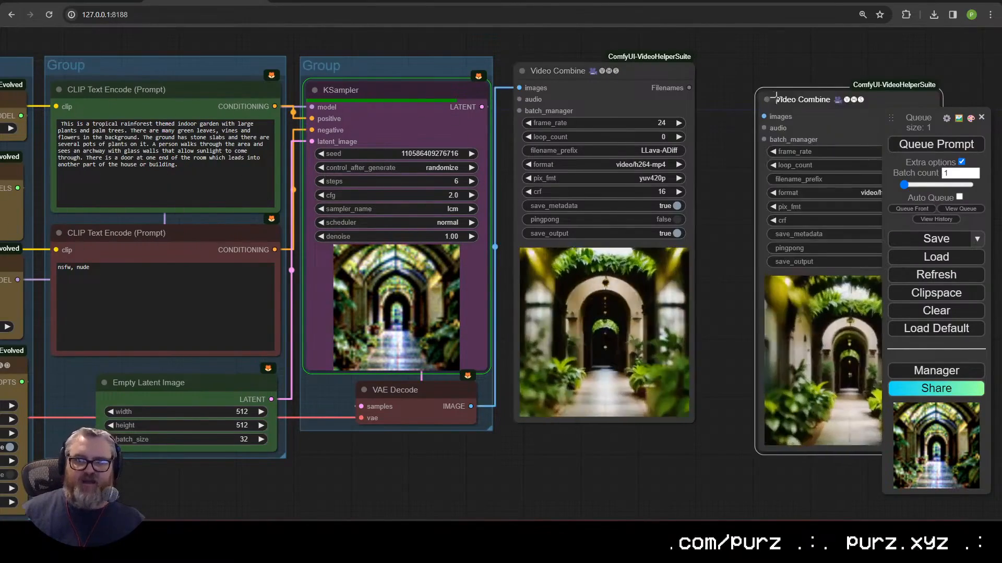
left_click_drag(799, 99, 756, 67)
left_click(844, 215)
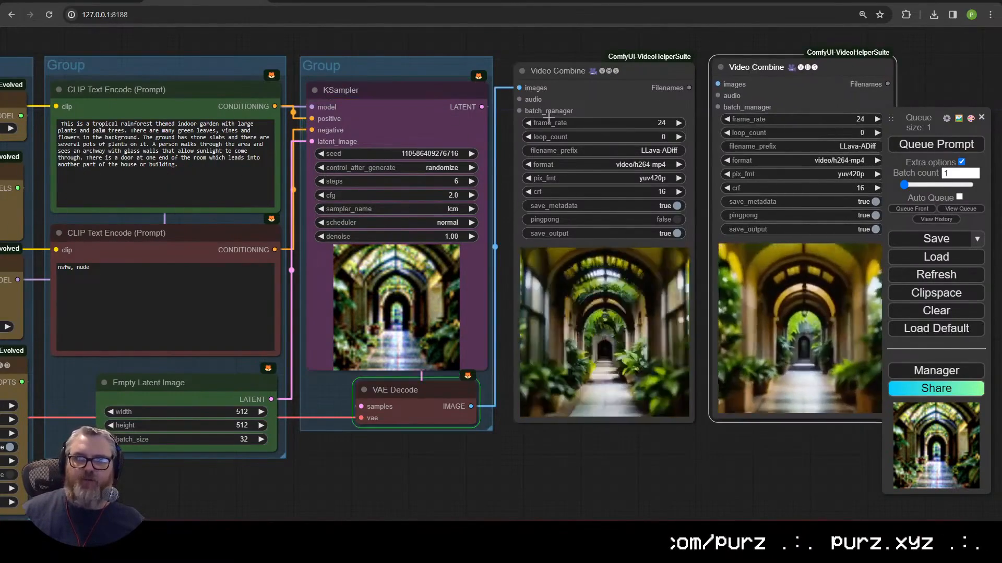
left_click_drag(470, 407, 736, 83)
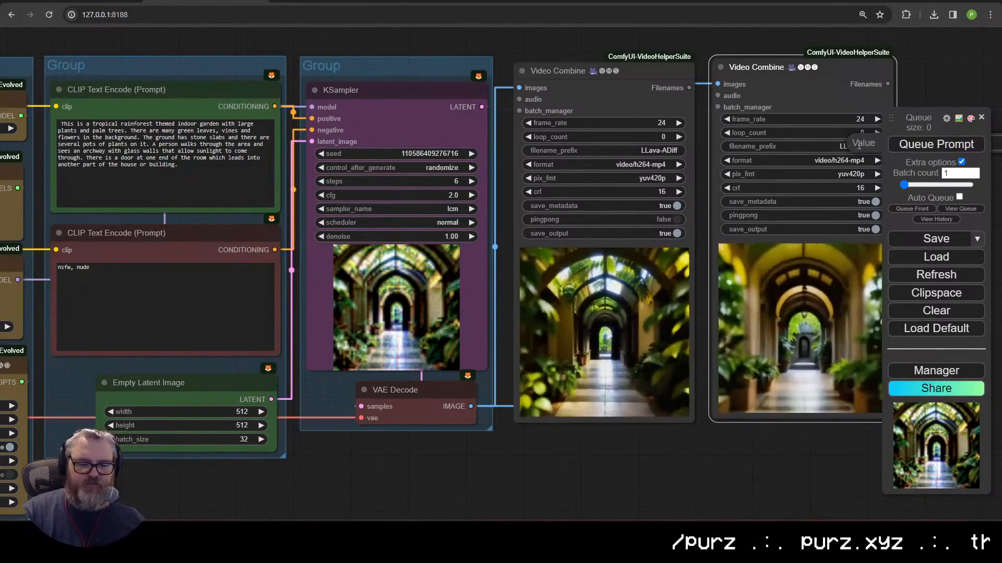
left_click_drag(786, 450, 658, 452)
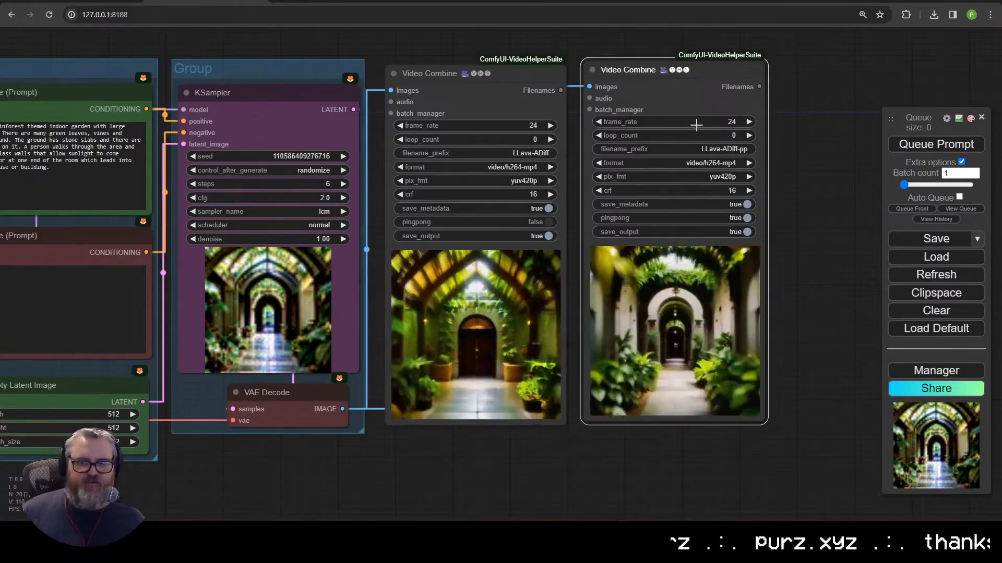
key("Delete")
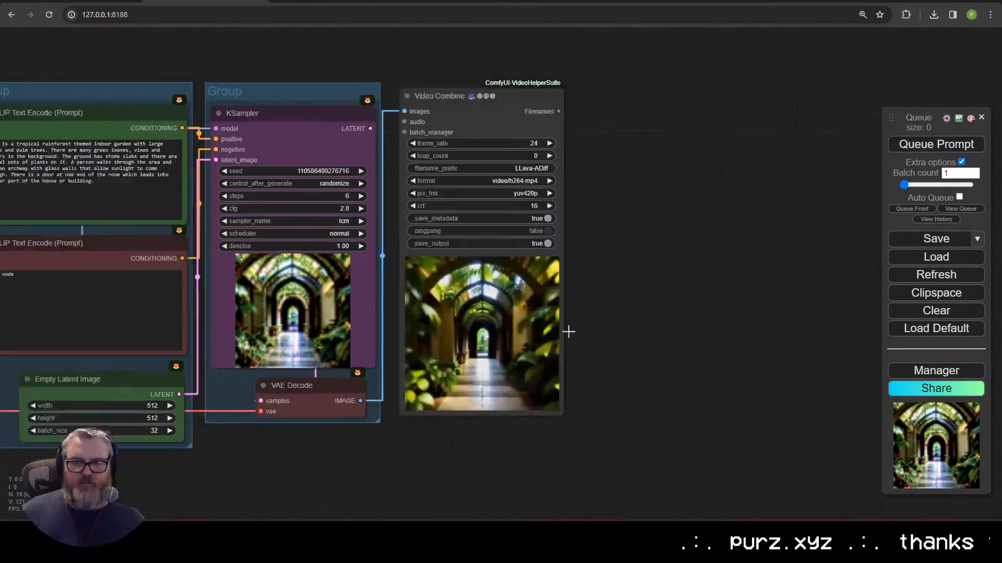
Step: Set Empty Latent Image batch_size to 128 and queue the generation with Ctrl+Enter
scroll(566, 331, "up", 5)
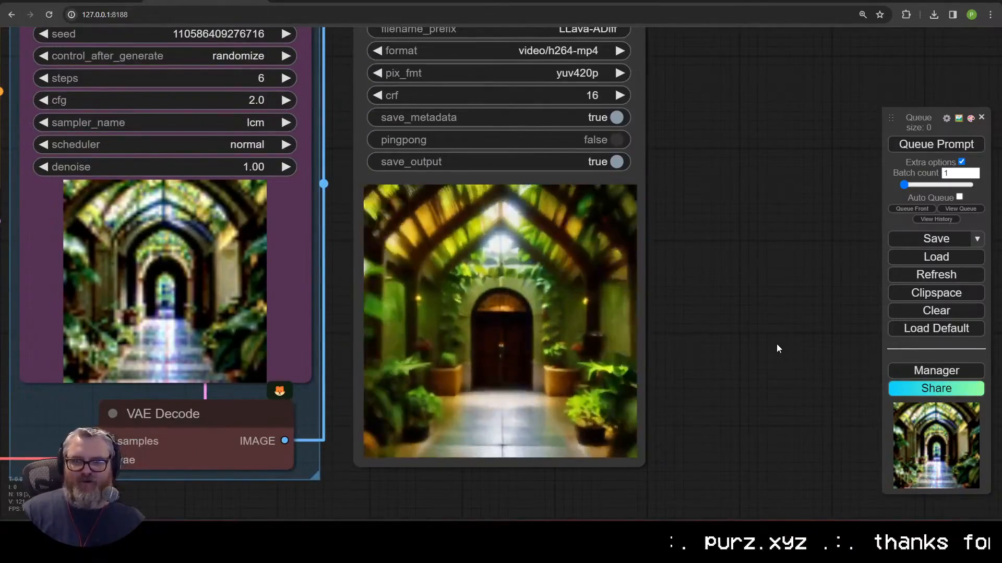
scroll(776, 348, "down", 8)
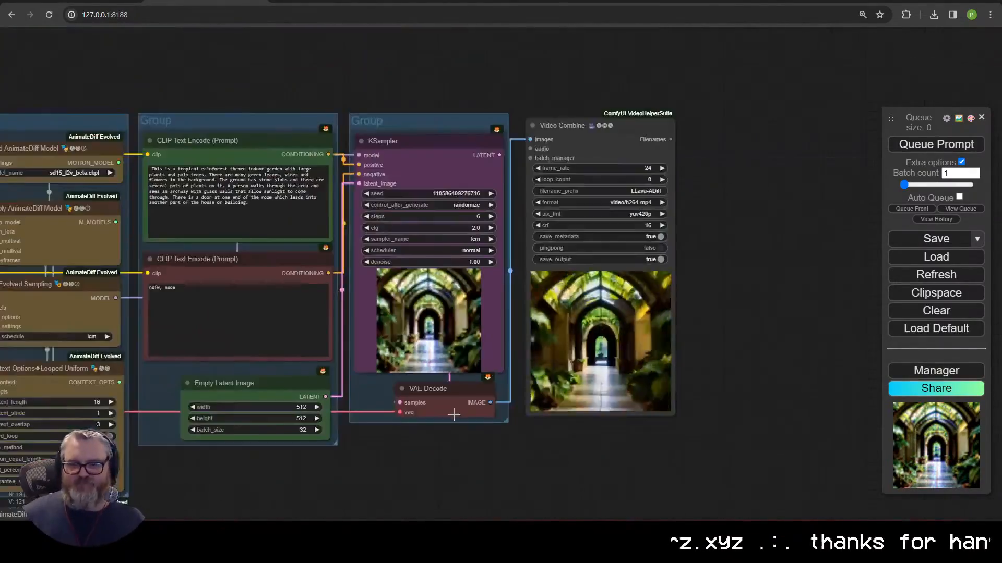
scroll(387, 466, "up", 3)
scroll(418, 464, "up", 3)
left_click(265, 421)
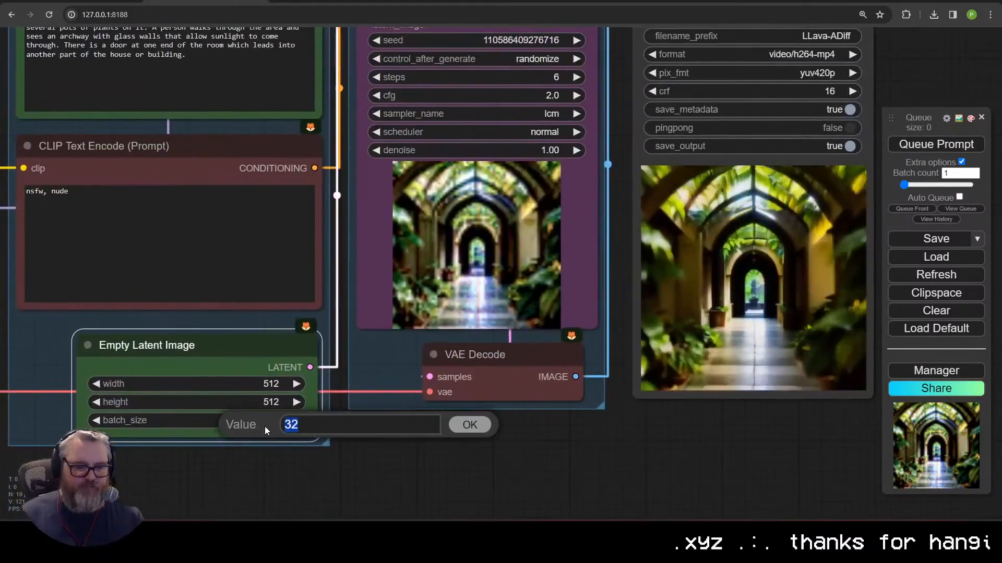
type("128")
key("Return")
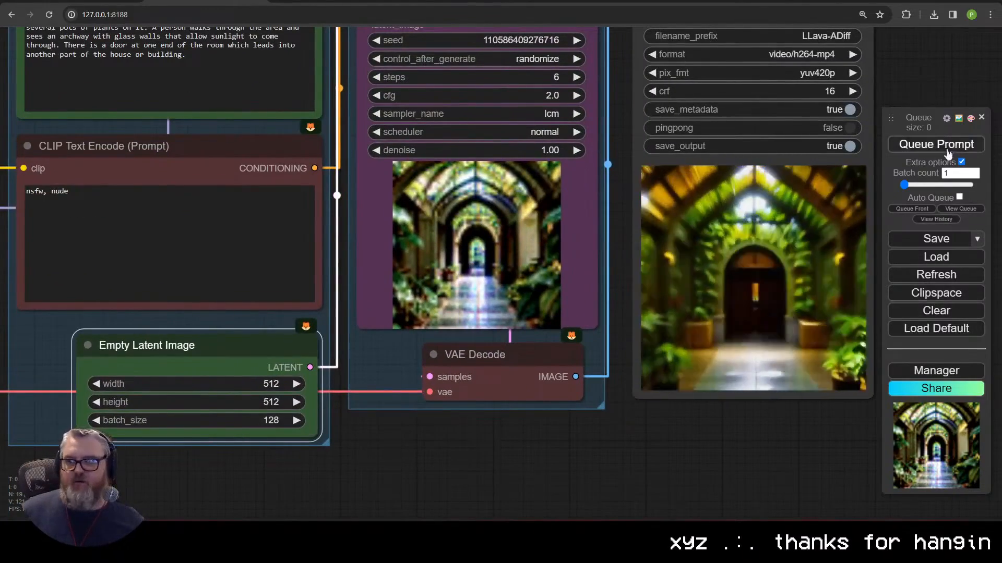
key("ctrl+Return")
left_click_drag(590, 456, 515, 494)
scroll(516, 494, "down", 2)
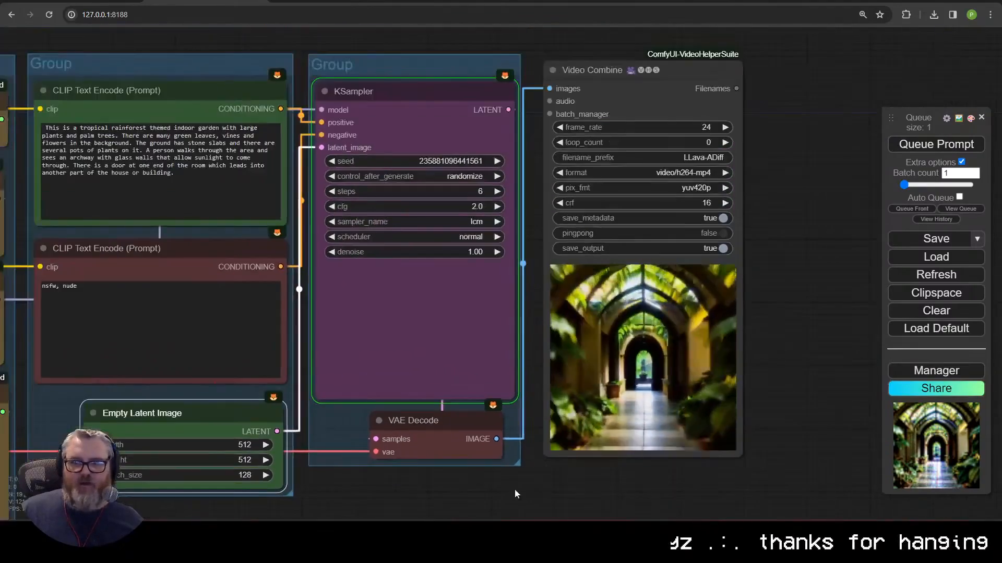
Step: Bring the generation log terminal forward and move it to the top left
mouse_move(163, 553)
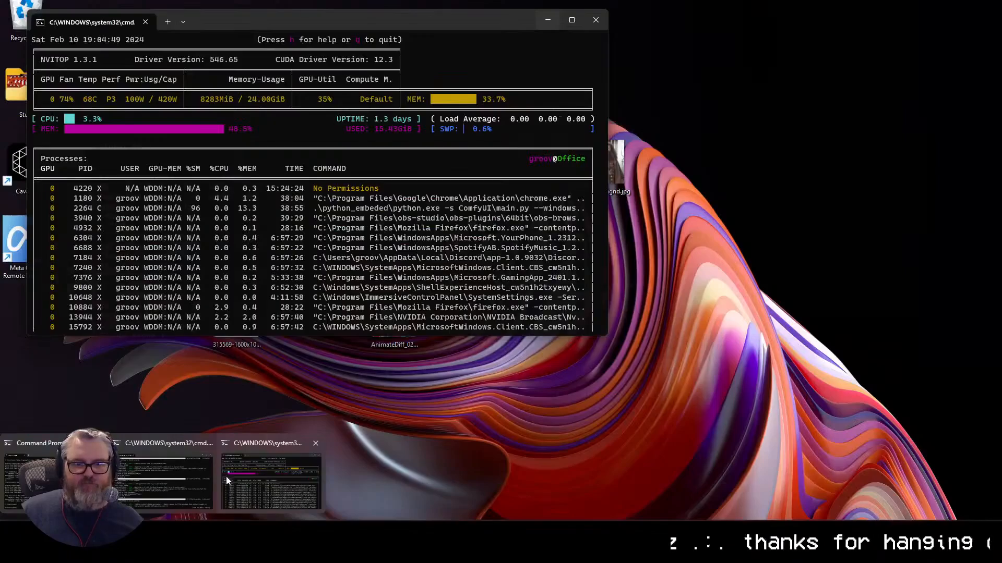
left_click(193, 477)
left_click_drag(490, 89, 413, 45)
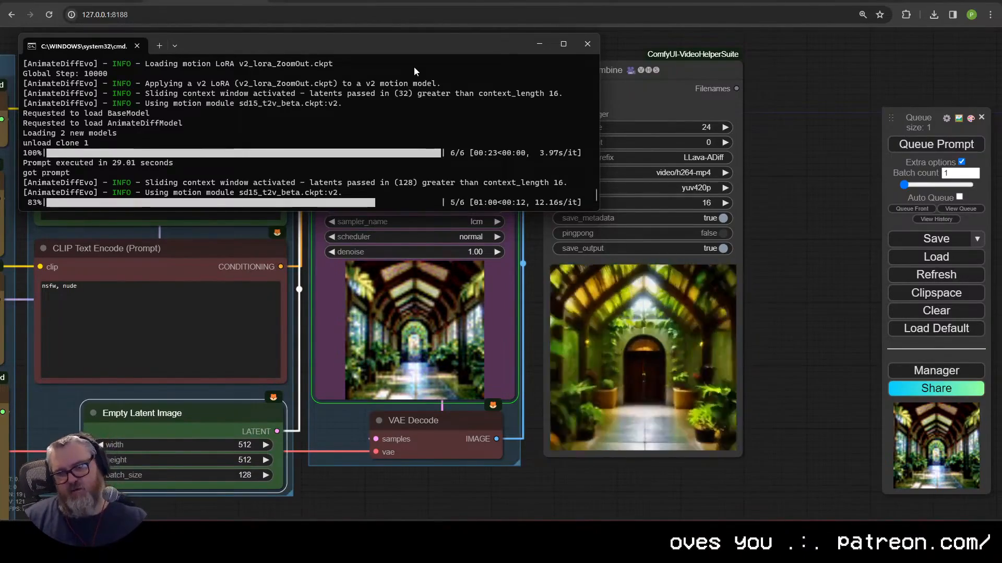
left_click(788, 342)
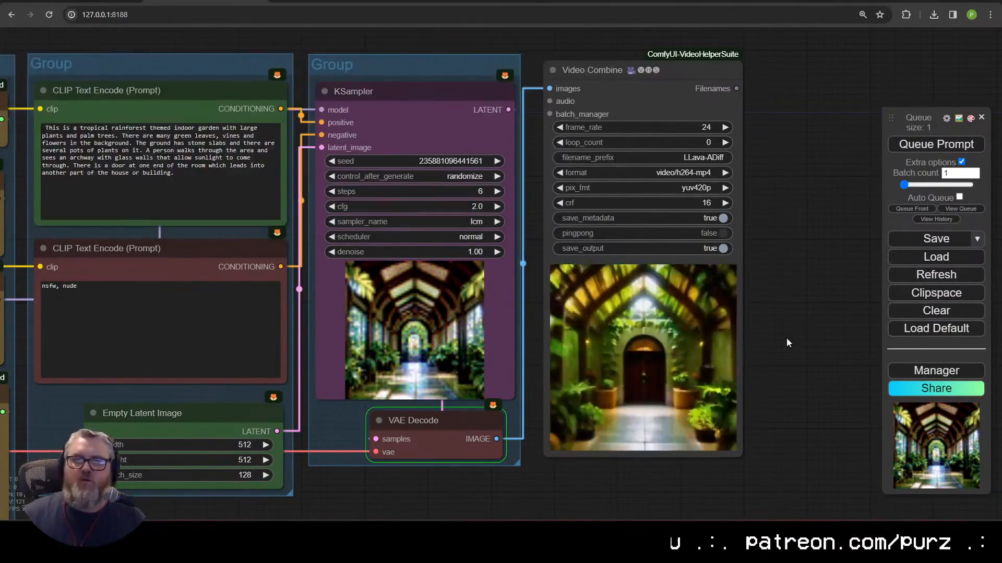
Step: Check GPU memory in nvitop, then return to the ComfyUI graph
left_click(280, 466)
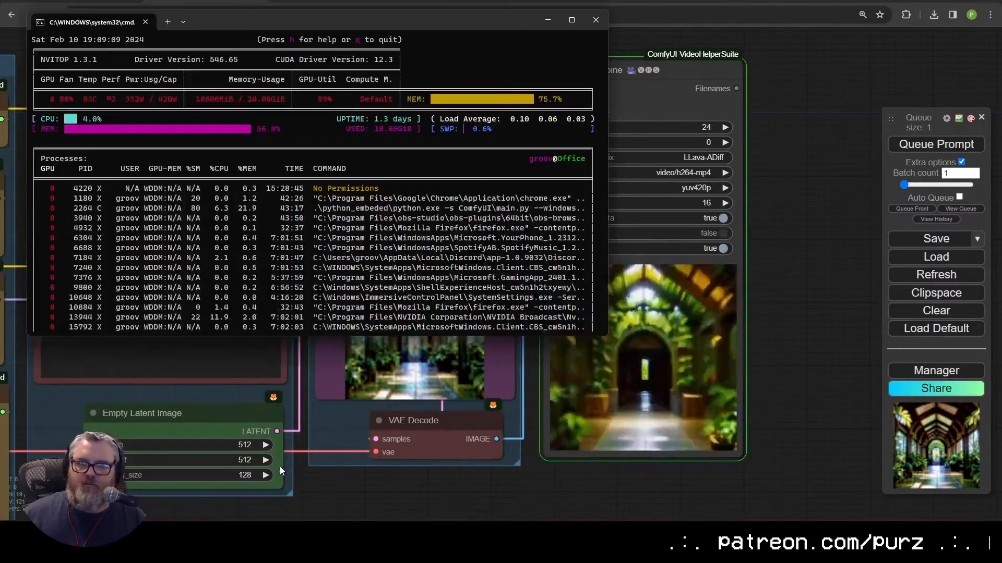
left_click(761, 413)
scroll(761, 413, "up", 6)
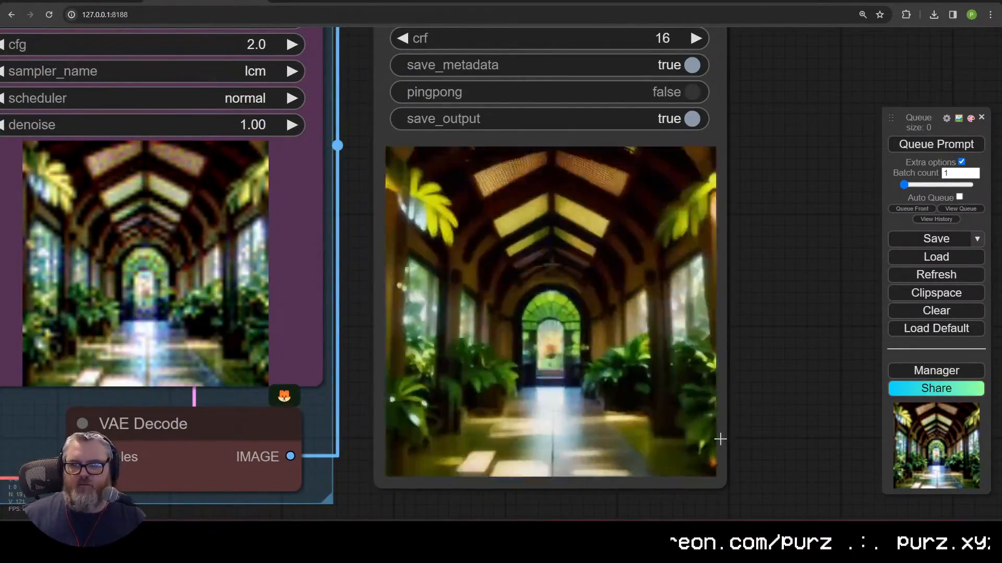
scroll(454, 440, "down", 14)
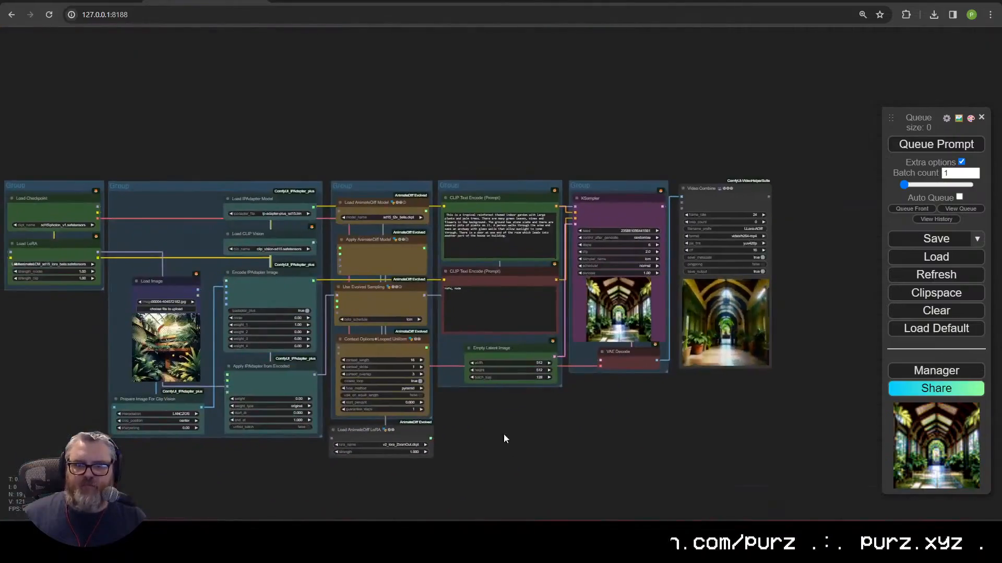
scroll(504, 440, "up", 11)
scroll(647, 418, "down", 6)
left_click(646, 419)
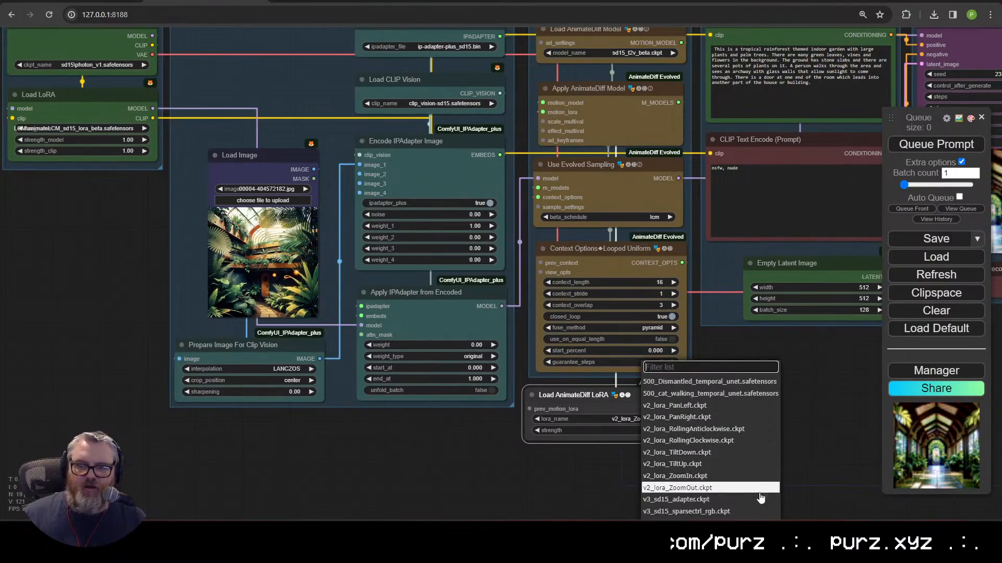
left_click(708, 429)
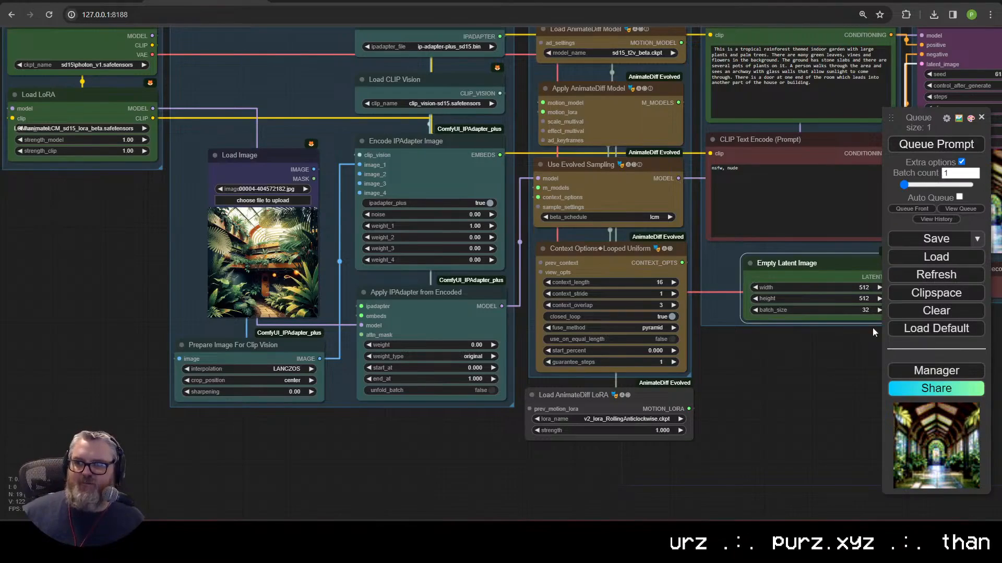
left_click_drag(872, 328, 387, 471)
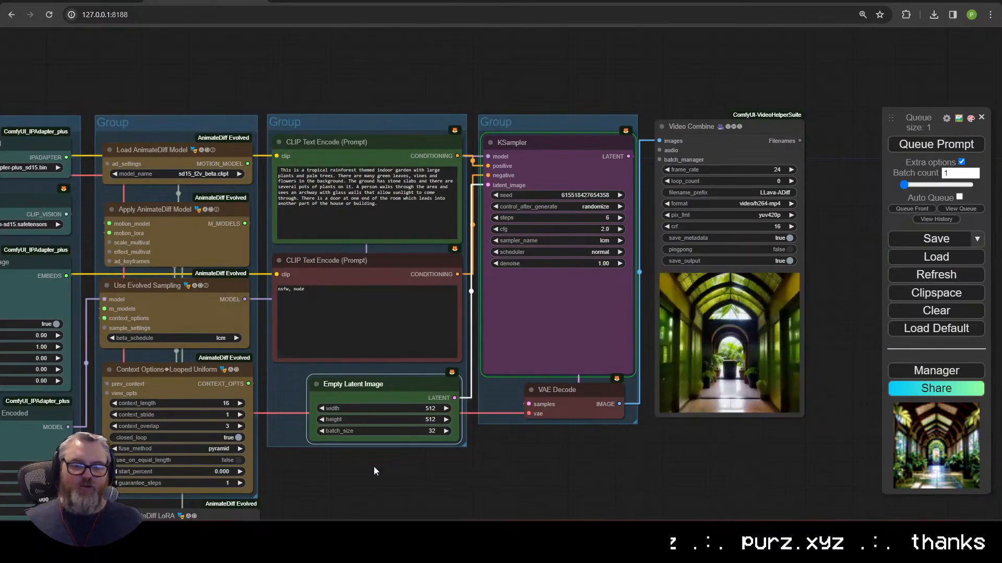
left_click_drag(288, 491, 429, 466)
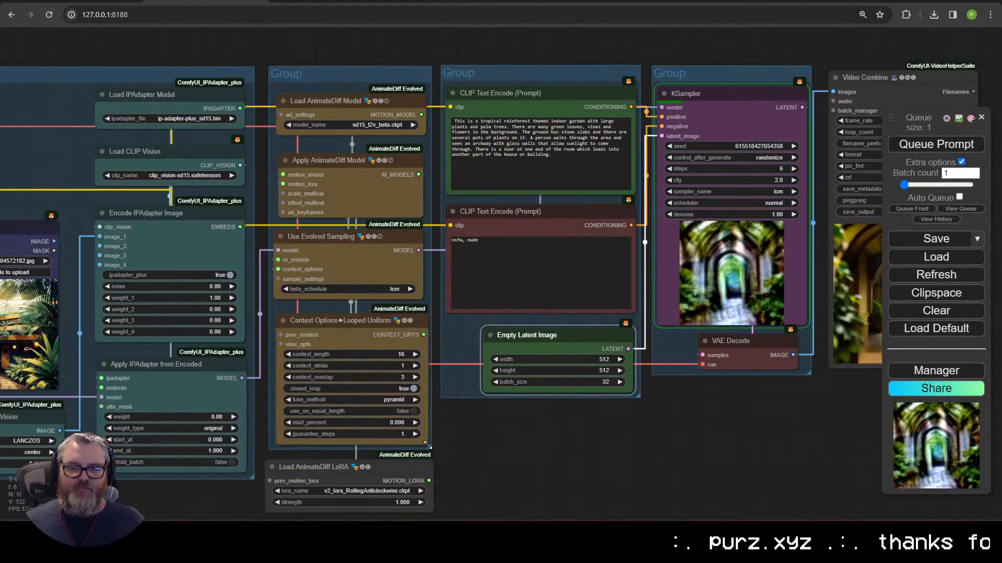
scroll(437, 468, "up", 5)
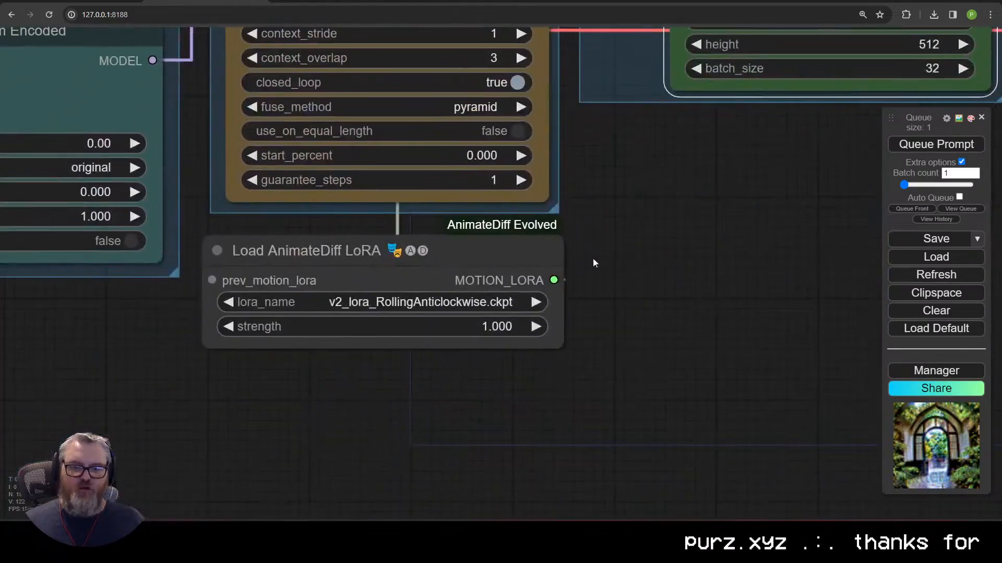
left_click_drag(558, 209, 581, 367)
mouse_move(487, 249)
left_mouse_down()
mouse_move(504, 251)
mouse_move(506, 243)
left_mouse_up()
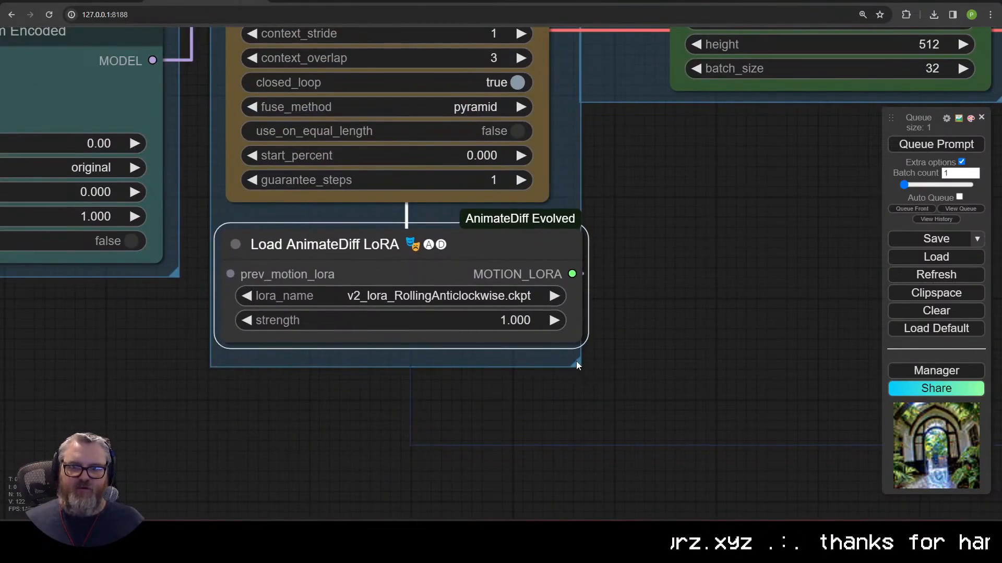
scroll(576, 365, "down", 7)
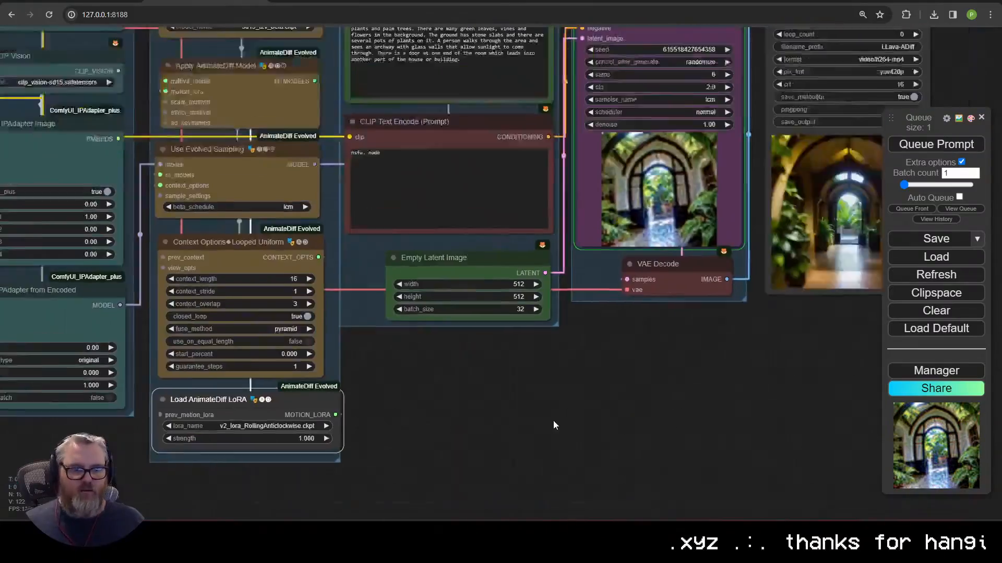
left_click_drag(553, 421, 401, 464)
scroll(400, 463, "down", 1)
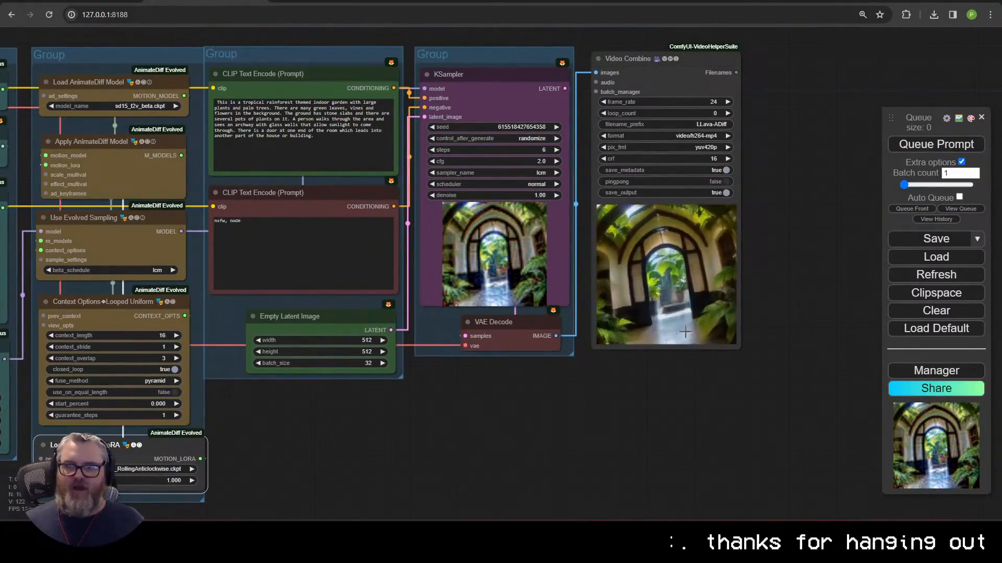
scroll(685, 332, "up", 6)
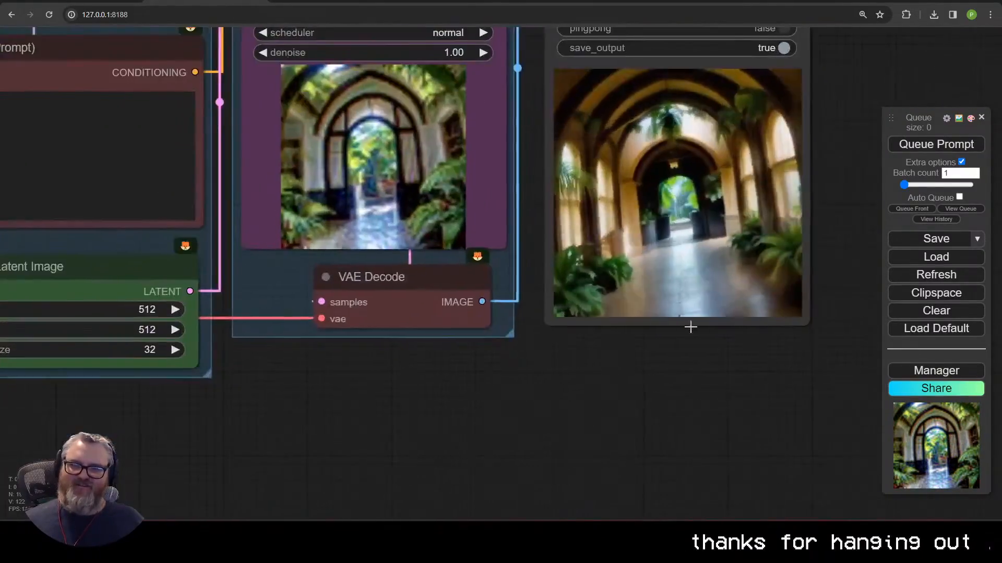
scroll(691, 327, "up", 2)
left_click_drag(693, 327, 528, 466)
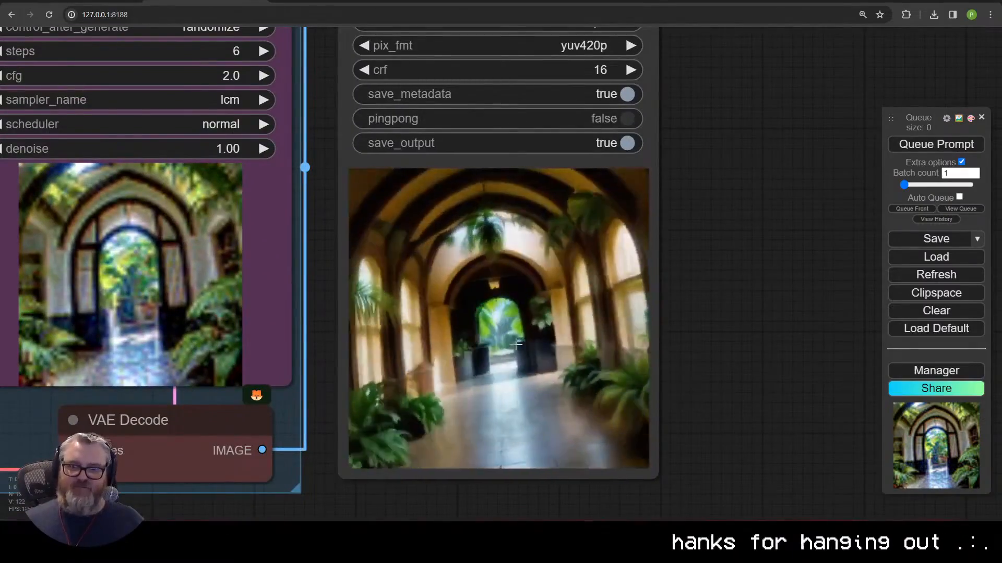
scroll(772, 320, "down", 5)
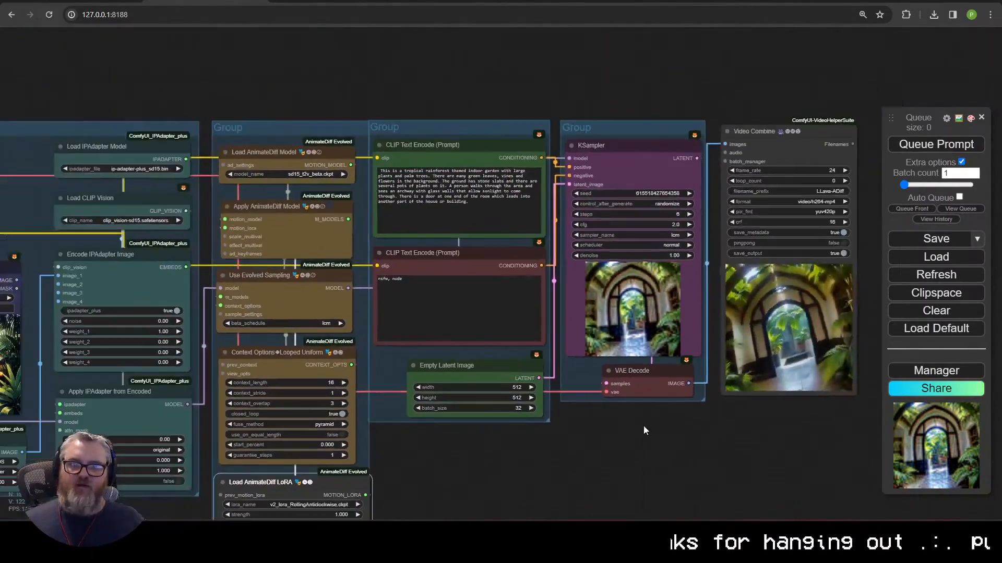
left_click_drag(470, 428, 659, 399)
left_click_drag(81, 269, 327, 296)
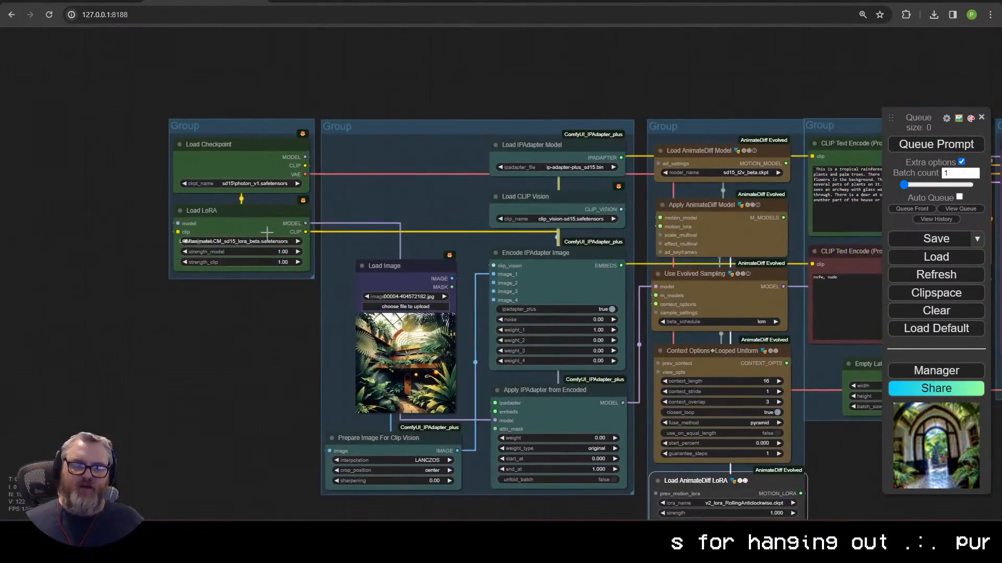
scroll(225, 249, "up", 9)
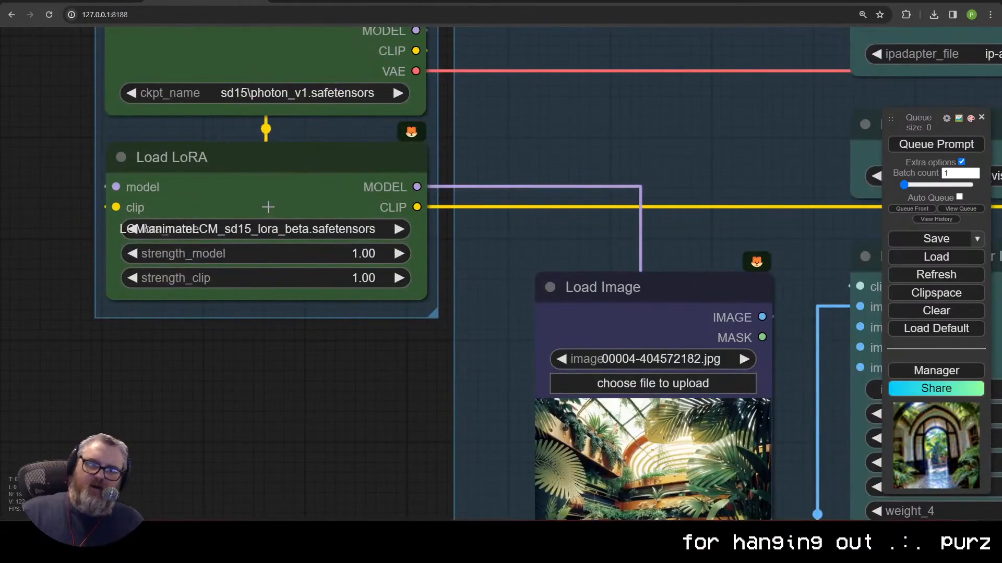
scroll(295, 195, "down", 6)
left_click_drag(380, 386, 125, 281)
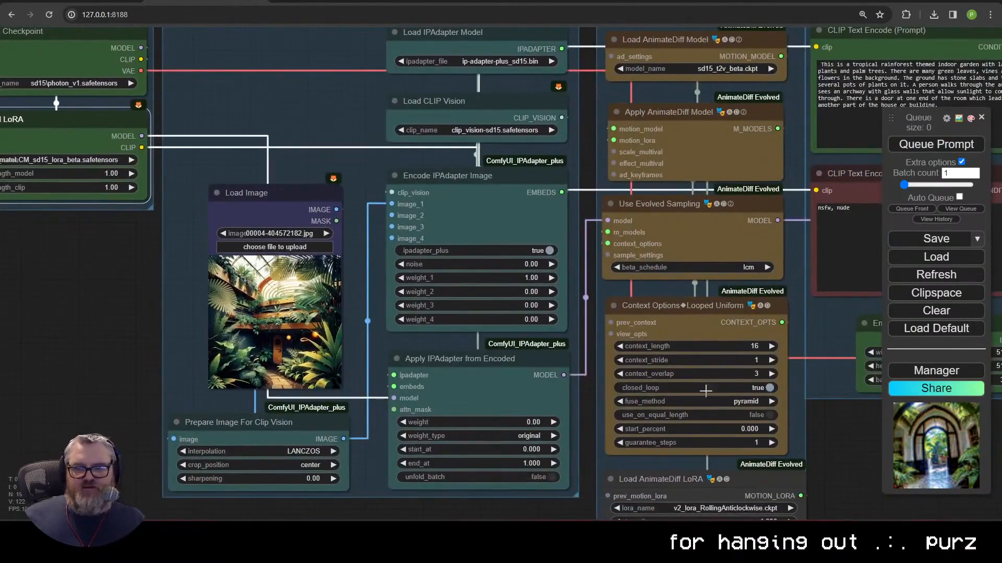
Step: Inspect the loaded AnimateDiff motion model and its beta schedule options
left_click(716, 69)
left_click(758, 268)
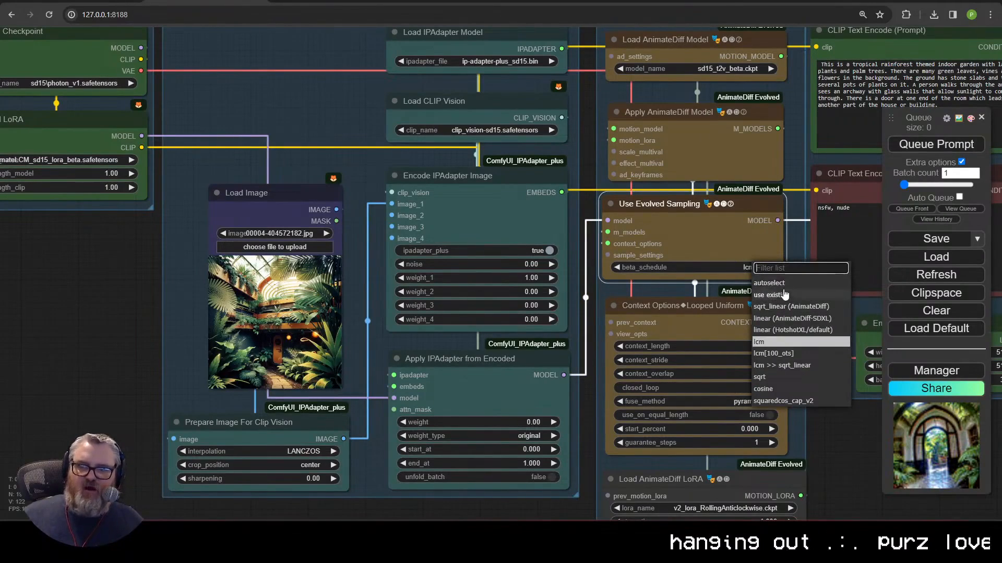
scroll(359, 411, "right", 10)
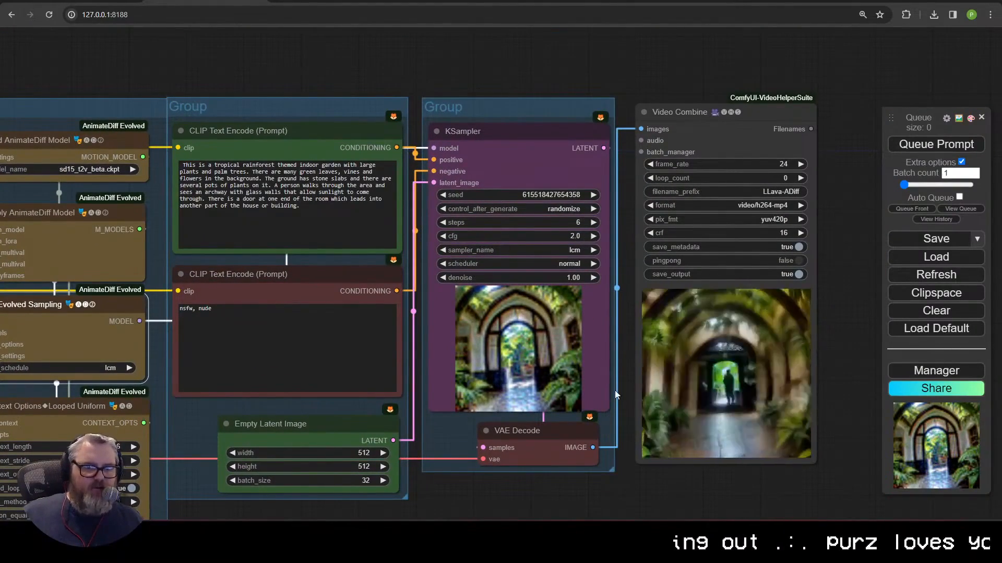
scroll(612, 463, "down", 3)
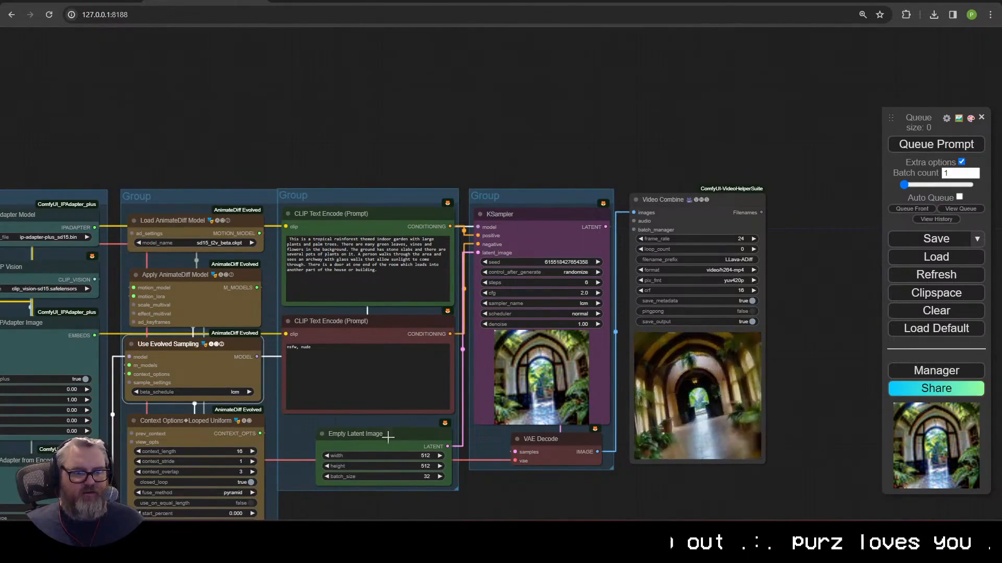
Step: Set the Load AnimateDiff LoRA lora_name to v2_lora_ZoomIn.ckpt
left_click_drag(411, 500, 609, 420)
scroll(609, 419, "up", 2)
left_click(579, 442)
scroll(655, 463, "down", 1)
left_click(642, 450)
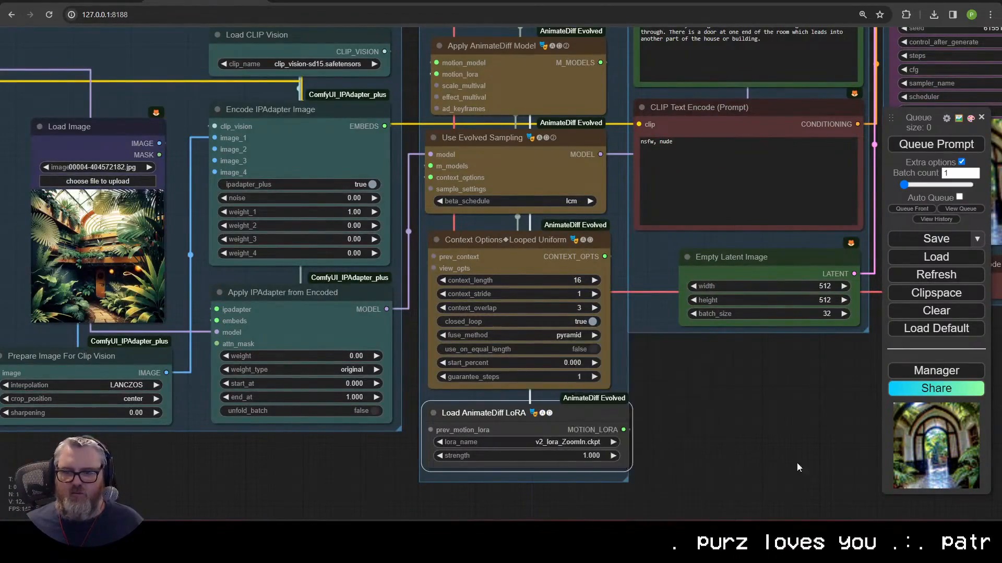
scroll(797, 462, "down", 3)
scroll(625, 465, "up", 2)
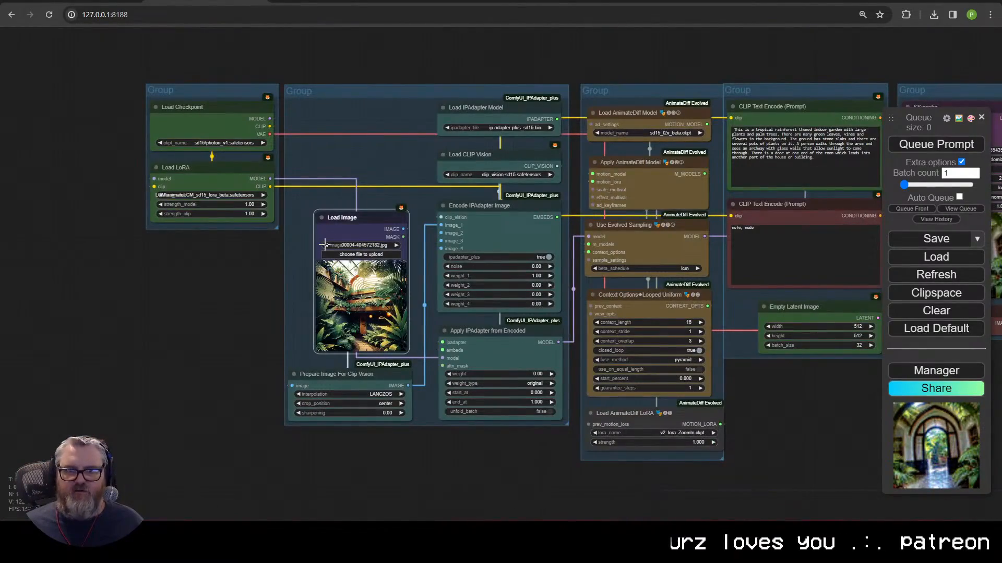
Step: Queue the render with Ctrl+Enter and watch KSampler and Video Combine
key("ctrl+Return")
scroll(825, 419, "down", 2)
left_click_drag(825, 418, 445, 434)
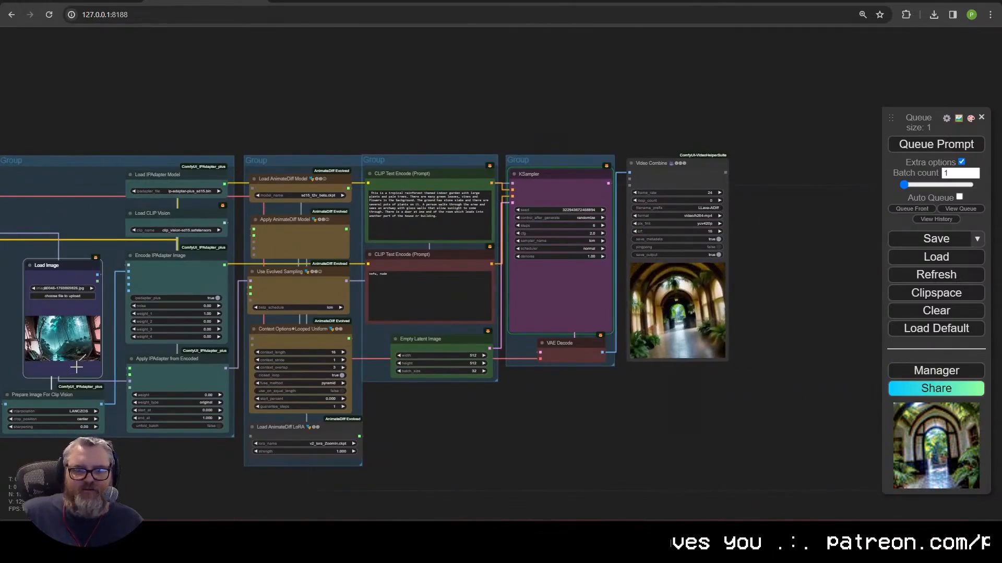
left_click_drag(360, 416, 397, 420)
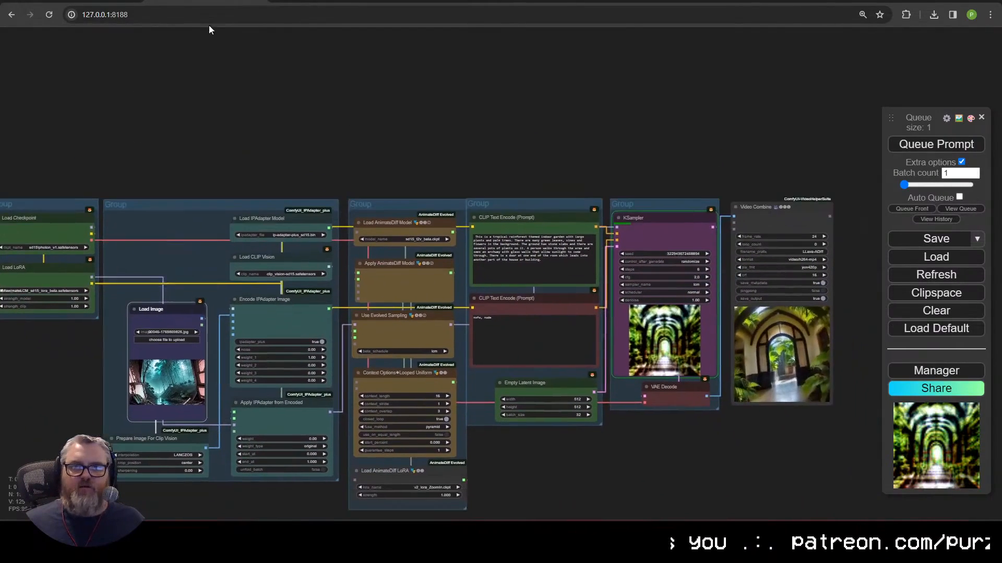
Step: Switch to the Llava workflow and load the forest image 00046-1769869826.jpg
left_click(209, 3)
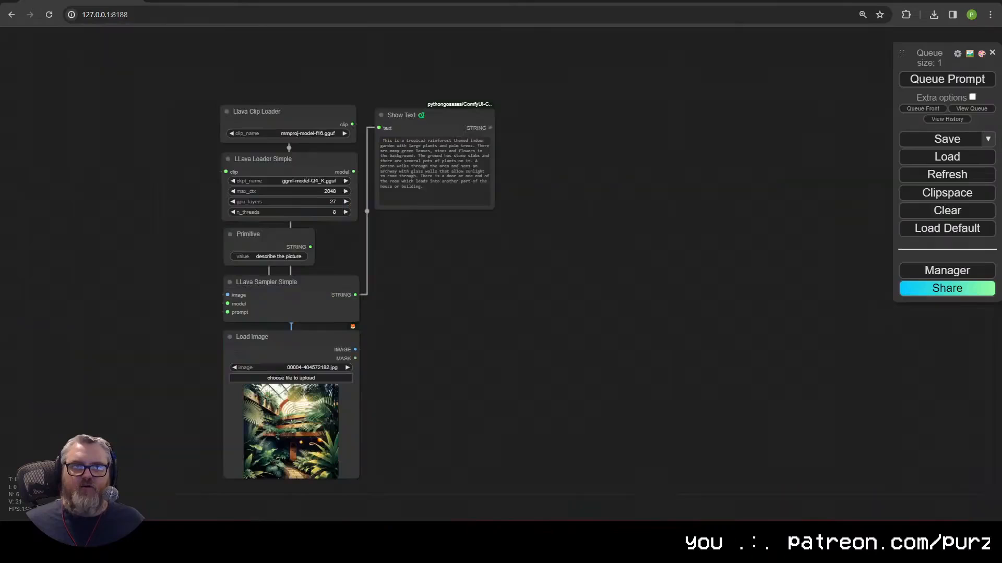
left_click(347, 367)
scroll(292, 376, "up", 4)
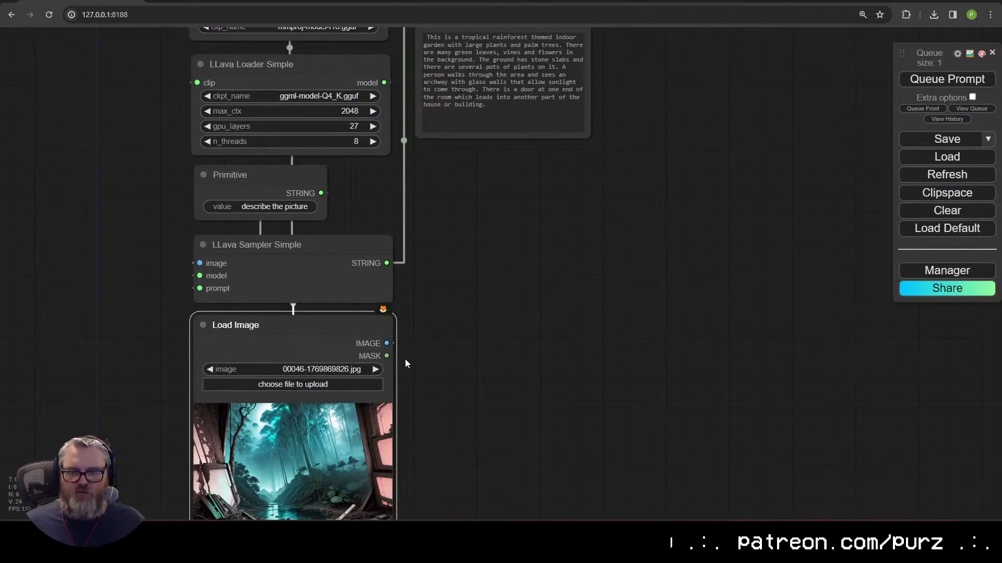
Step: Add an Image Resize node from the loaded image, set to 512×512 keeping proportions
left_click_drag(386, 343, 515, 290)
left_click(547, 324)
type("image resize")
key("Return")
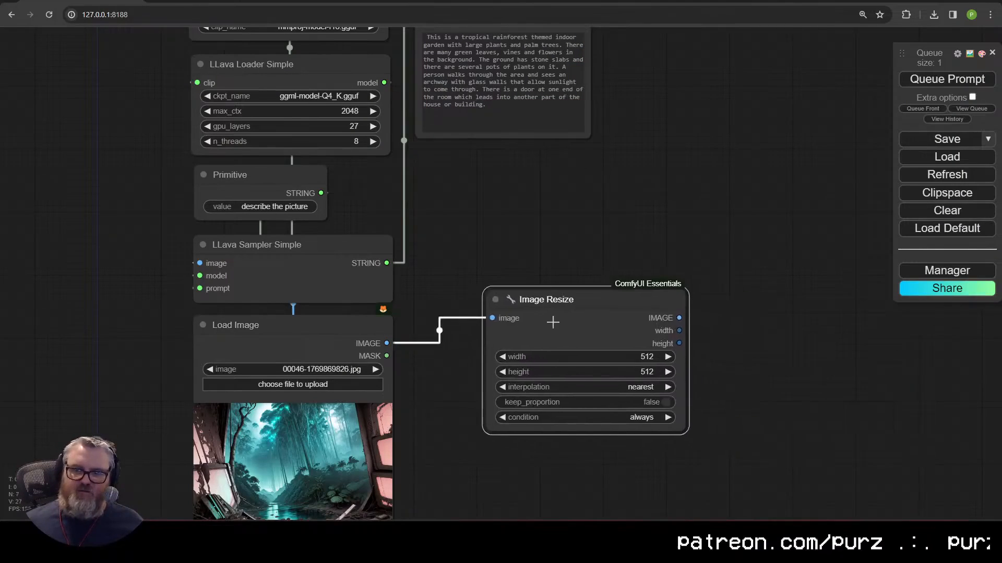
left_click_drag(552, 323, 13, 343)
left_click(600, 404)
left_click_drag(57, 314, 461, 266)
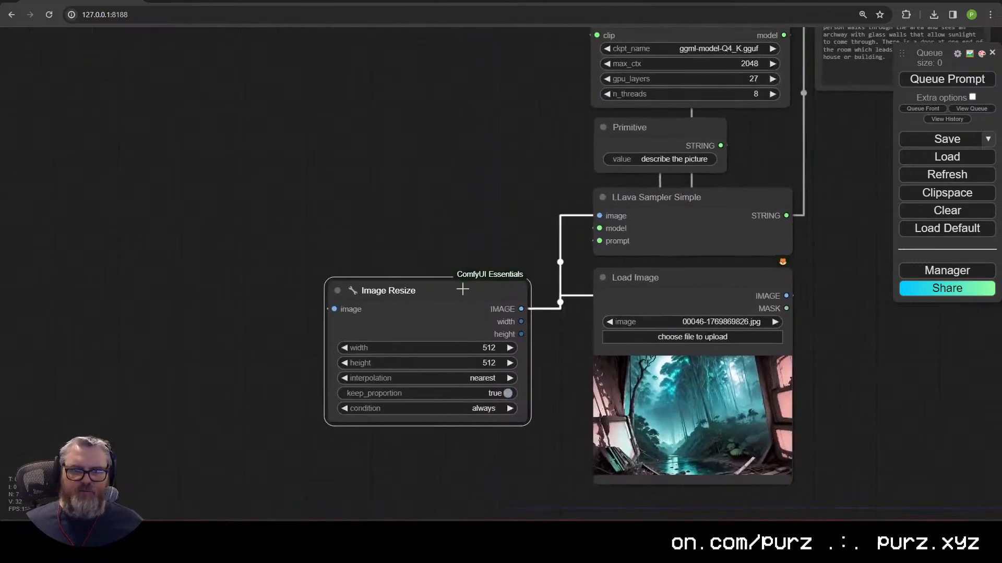
left_click_drag(456, 302, 475, 307)
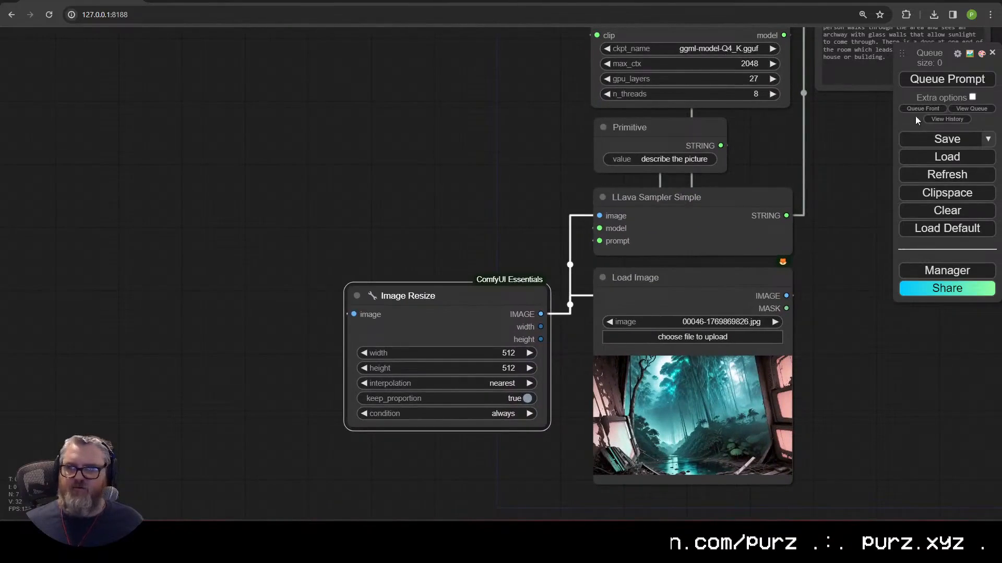
Step: Queue the captioning run on the resized forest image
left_click_drag(825, 245, 427, 309)
scroll(469, 292, "down", 5)
left_click(971, 82)
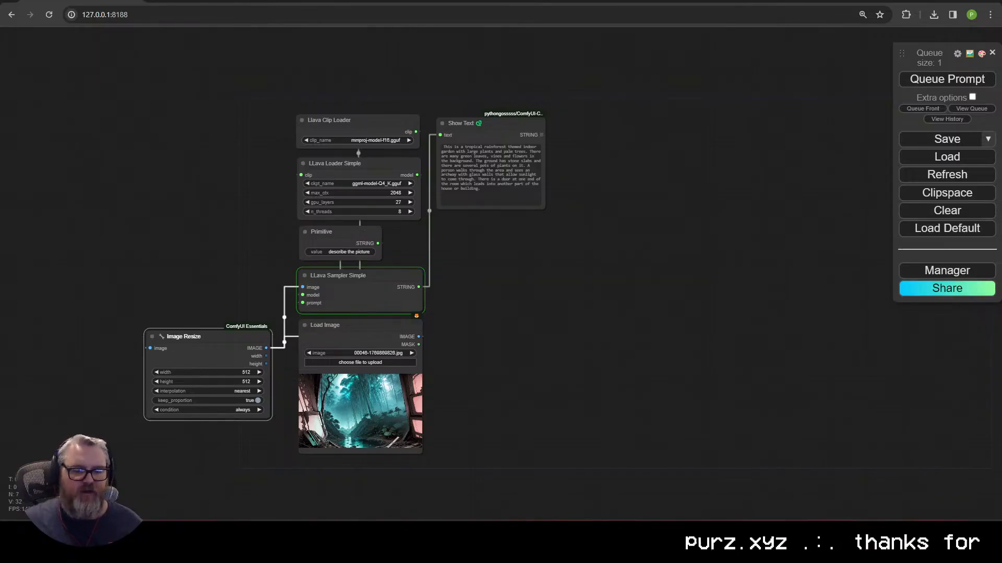
Step: Search 'github purz' in a new Chrome tab for the workflows repo, then return to ComfyUI
left_click(134, 201)
key("ctrl+t")
type("github prz")
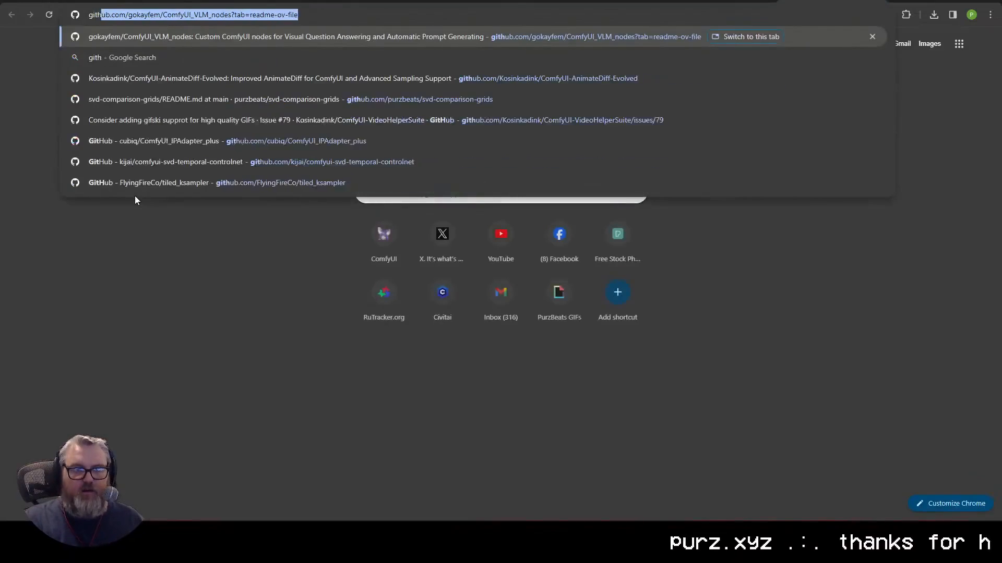
key("BackSpace")
key("BackSpace")
type("urz")
key("Return")
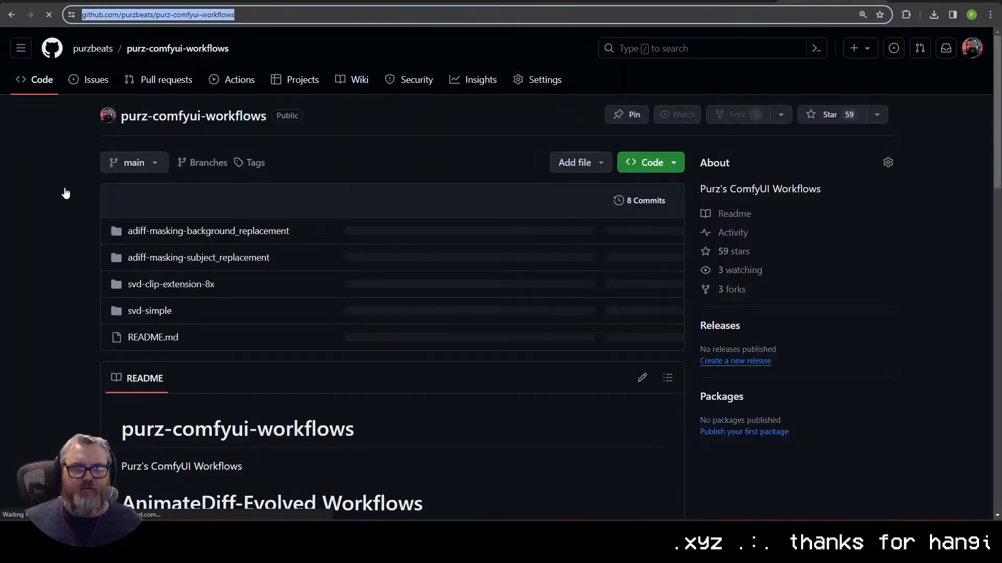
key("ctrl+w")
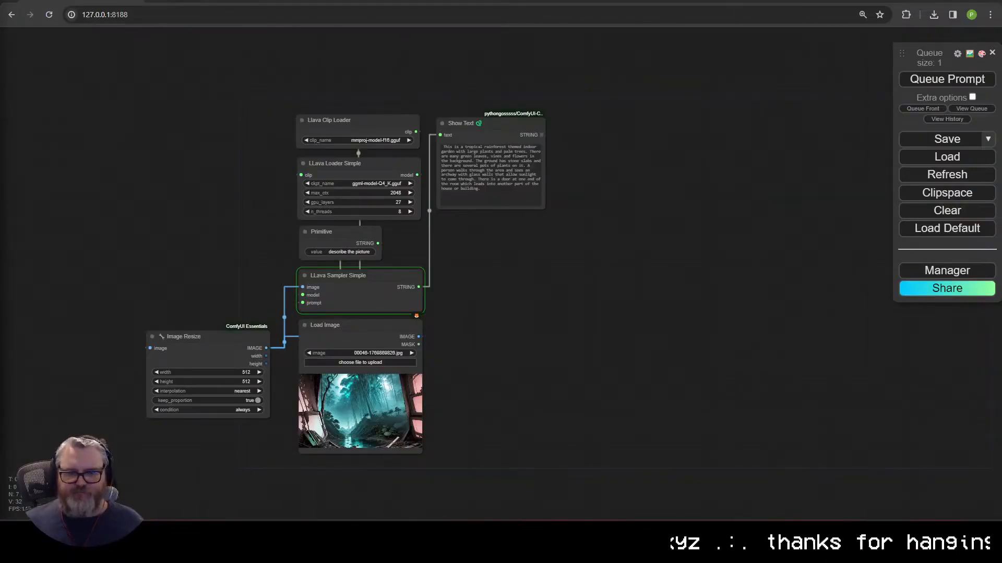
Step: Minimise Chrome to show the desktop, then restore the ComfyUI window
right_click(142, 197)
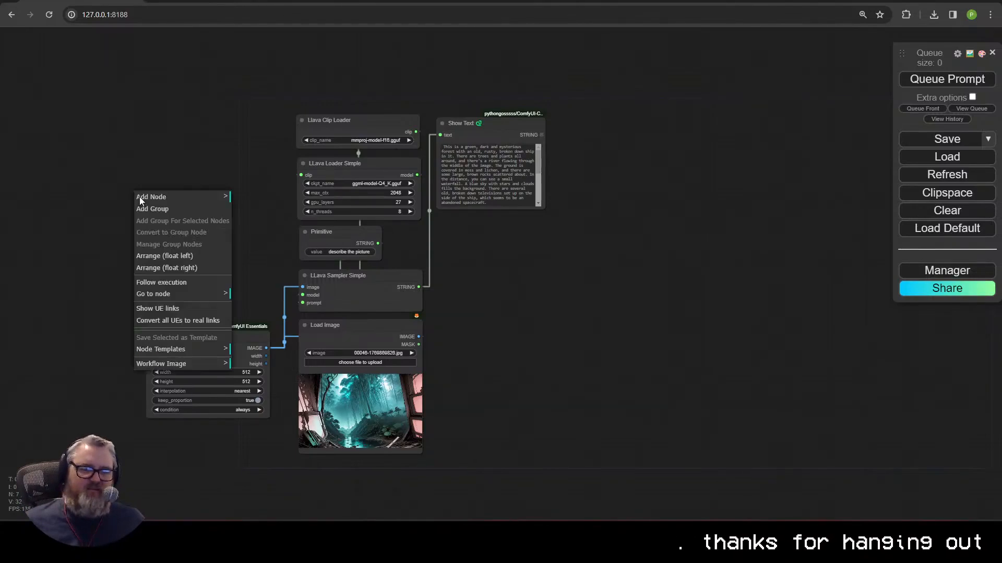
key("super+d")
mouse_move(224, 553)
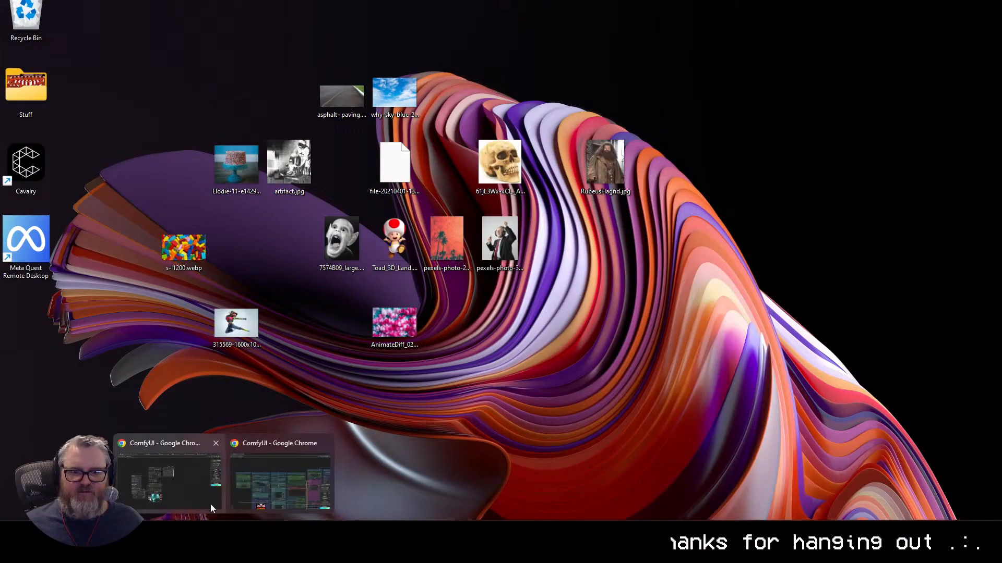
left_click(211, 504)
Step: Reposition the Show Text node so the generated caption is readable
scroll(409, 151, "up", 5)
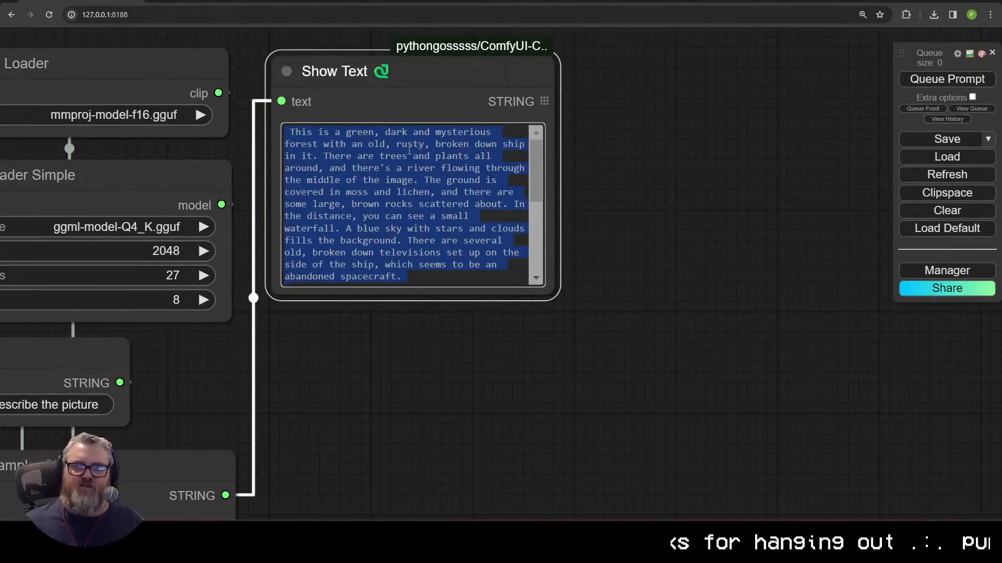
left_click_drag(420, 83, 390, 430)
left_click_drag(428, 329, 548, 6)
left_click_drag(515, 99, 510, 391)
scroll(675, 280, "up", 3)
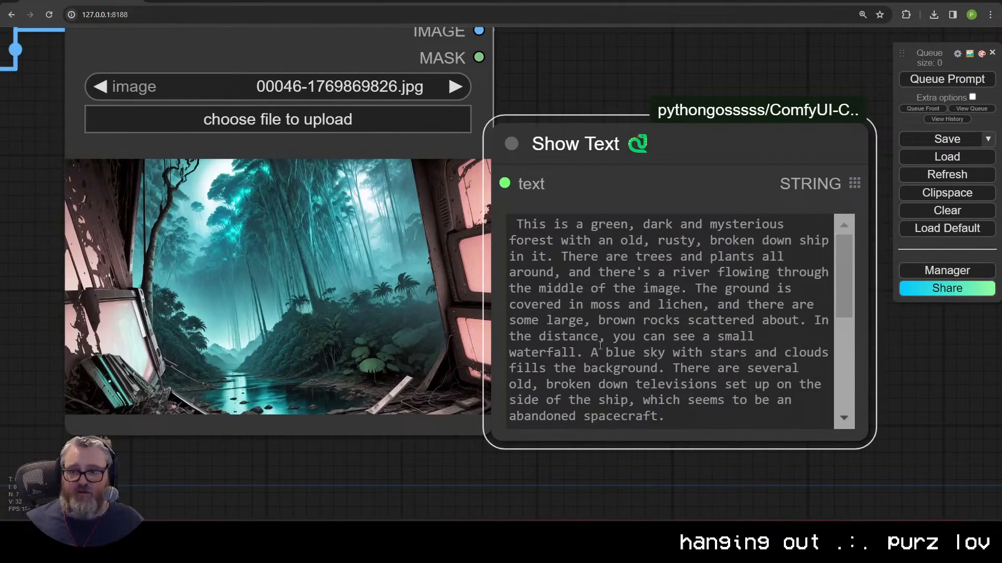
Step: Copy the forest description without its 'USER… ASSISTANT:' prefix, then restore the full text
key("ctrl+a")
key("ctrl+c")
scroll(661, 158, "up", 1)
scroll(661, 159, "down", 1)
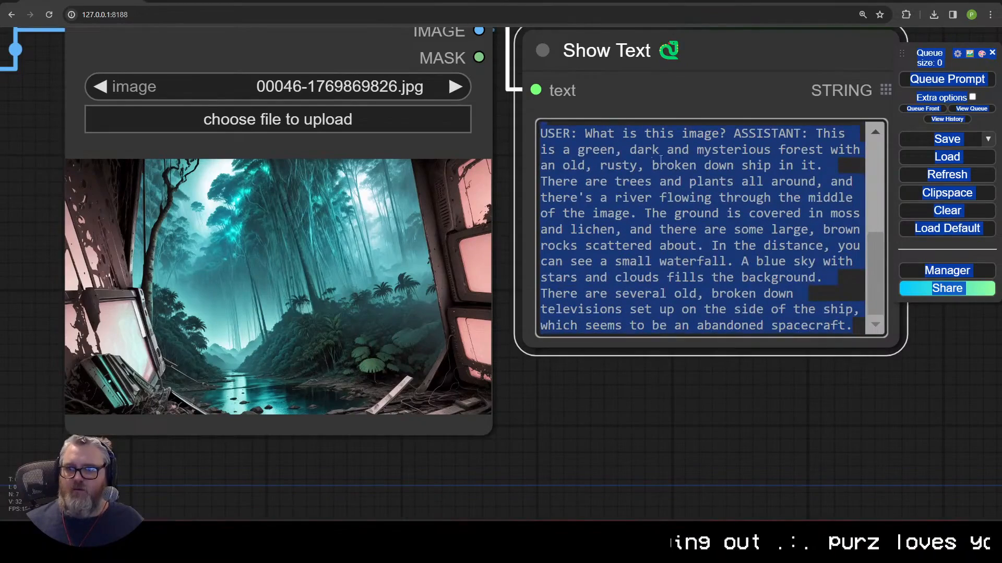
key("ctrl+v")
key("ctrl+a")
key("ctrl+c")
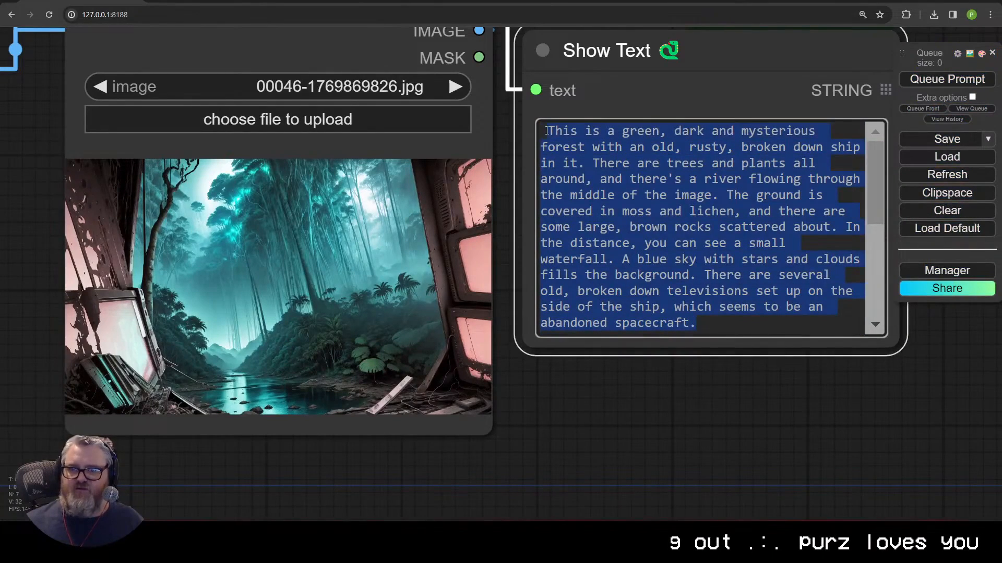
key("ctrl+z")
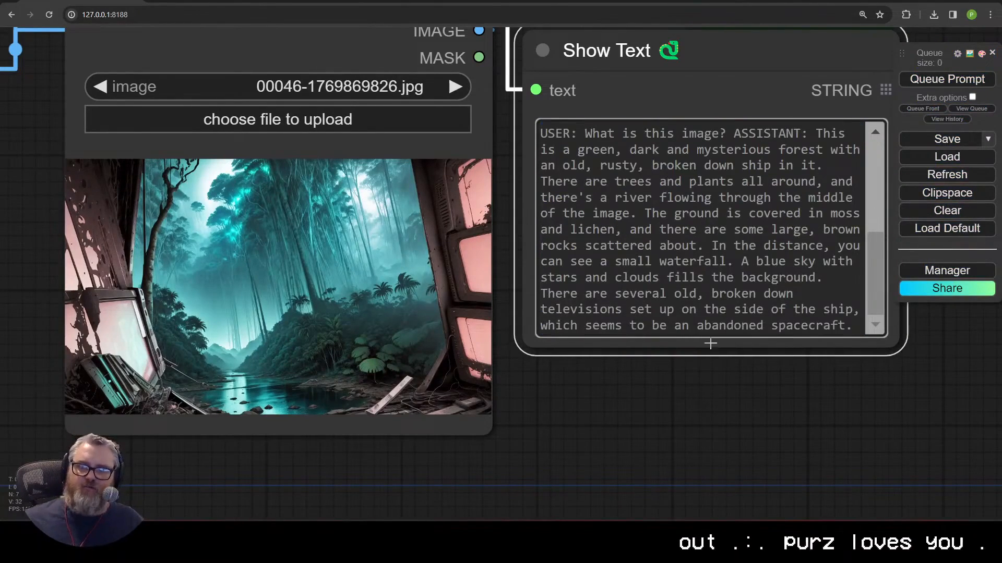
scroll(459, 90, "down", 5)
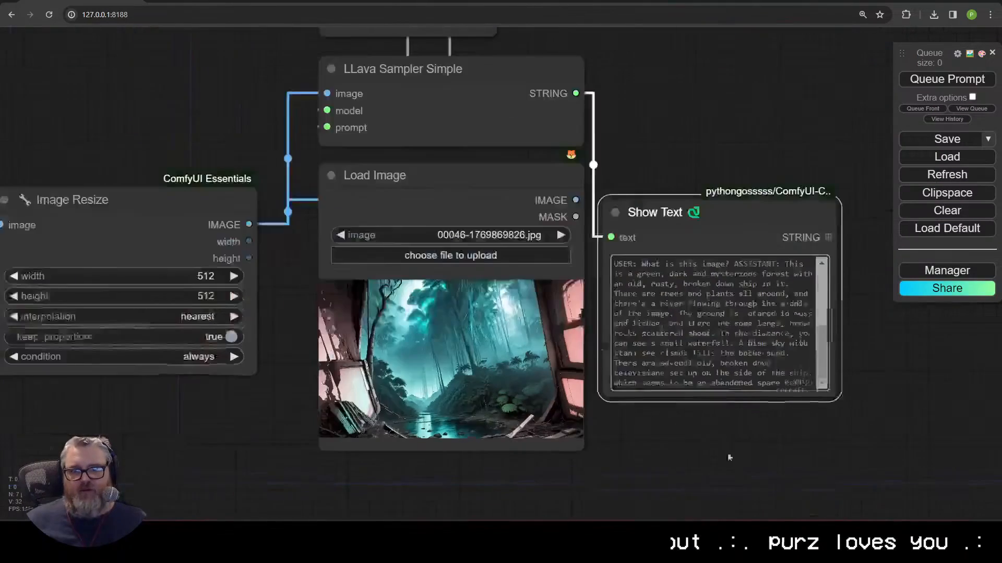
key("ctrl+z")
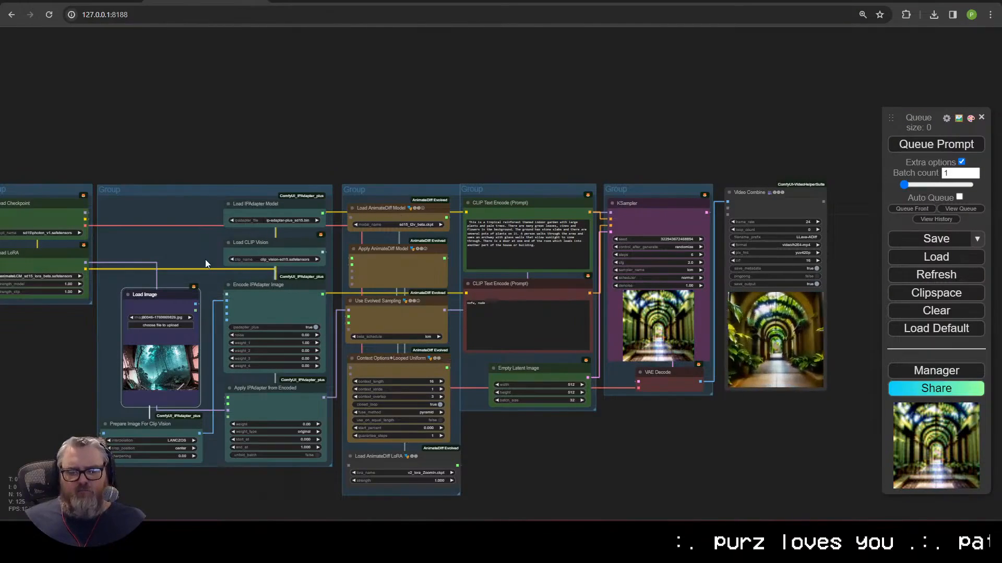
Step: Replace the positive prompt with the forest description and queue a new animation
left_click(532, 255)
key("ctrl+a")
key("ctrl+v")
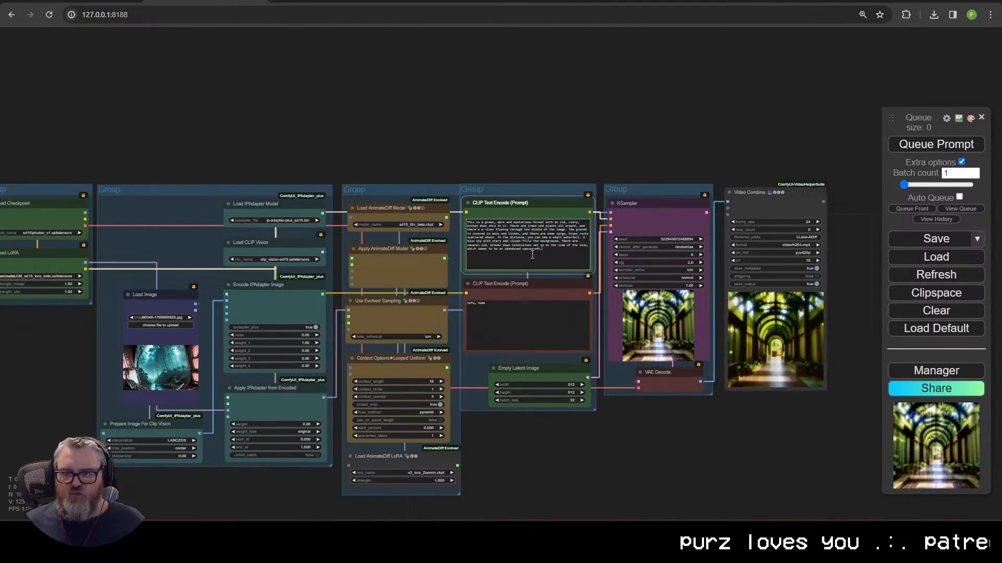
left_click(951, 143)
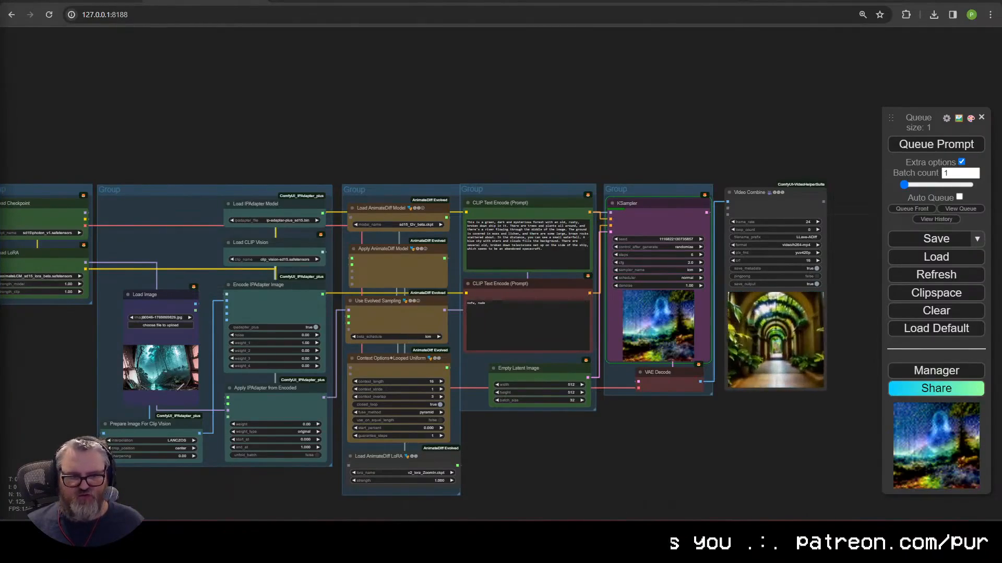
Step: Move the Load Image node next to KSampler to compare reference and result
mouse_move(83, 553)
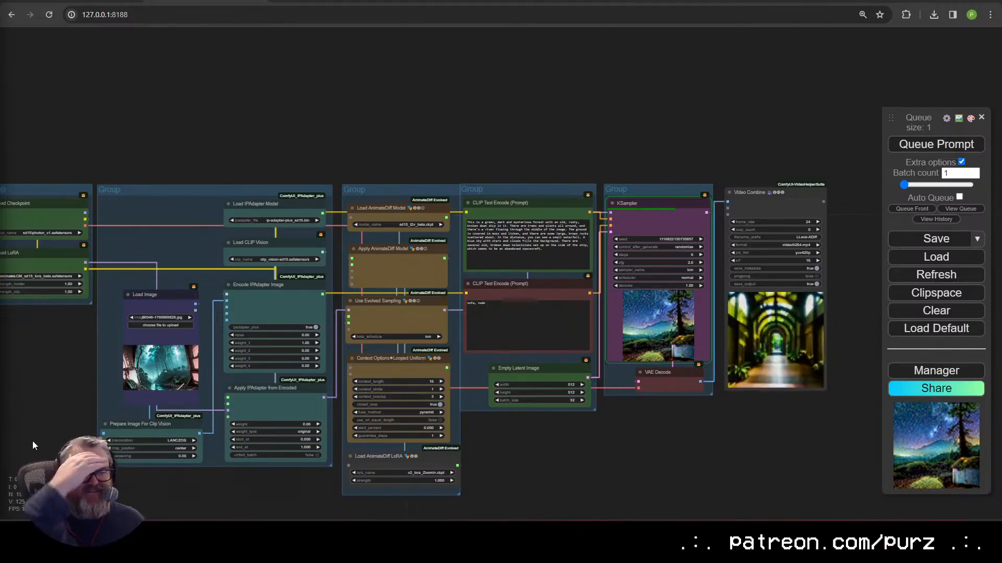
scroll(723, 428, "down", 2)
scroll(714, 427, "up", 2)
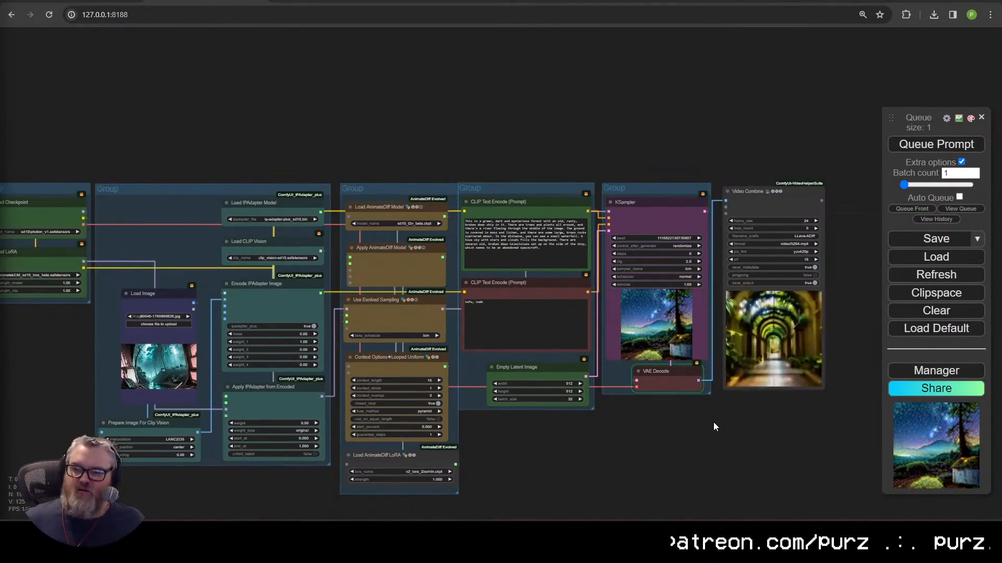
left_click_drag(148, 302, 671, 270)
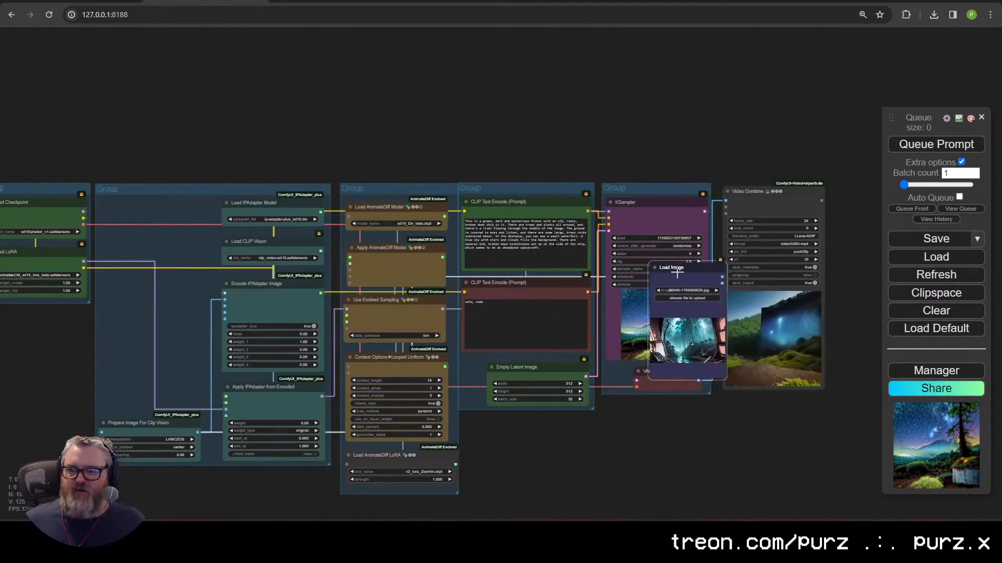
Step: Set the Apply IPAdapter from Encoded weight to 0.5
scroll(495, 426, "up", 10)
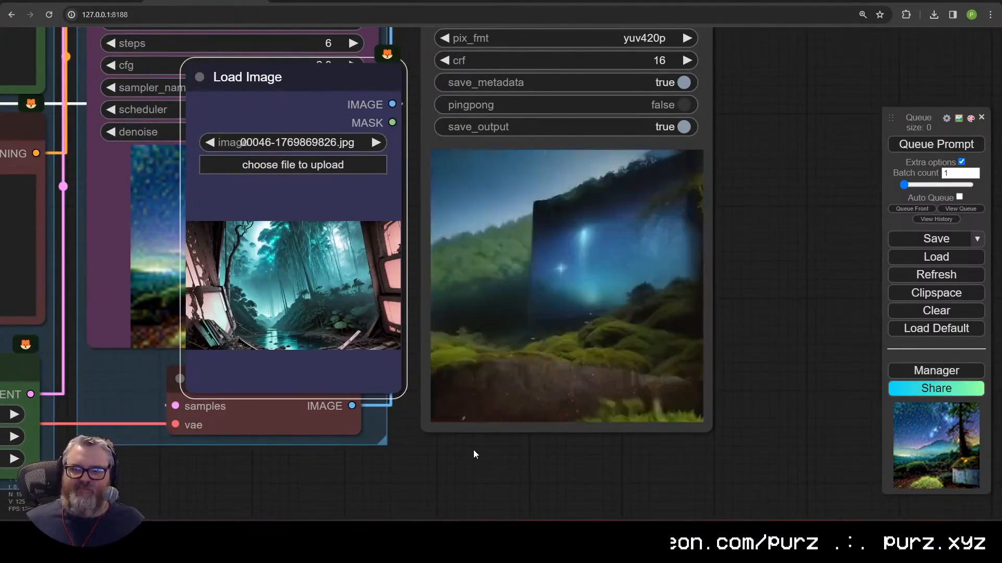
scroll(379, 449, "down", 12)
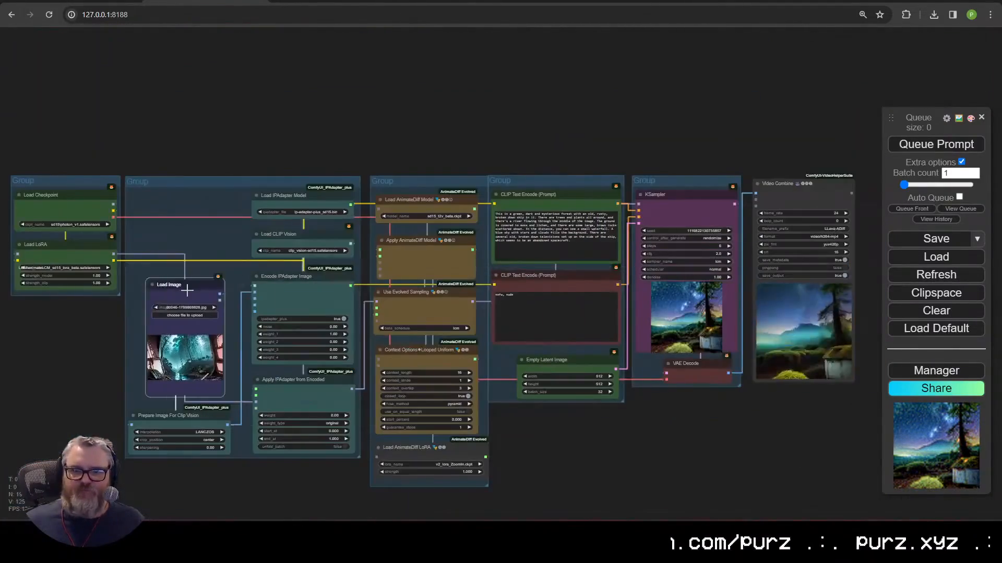
left_click(318, 424)
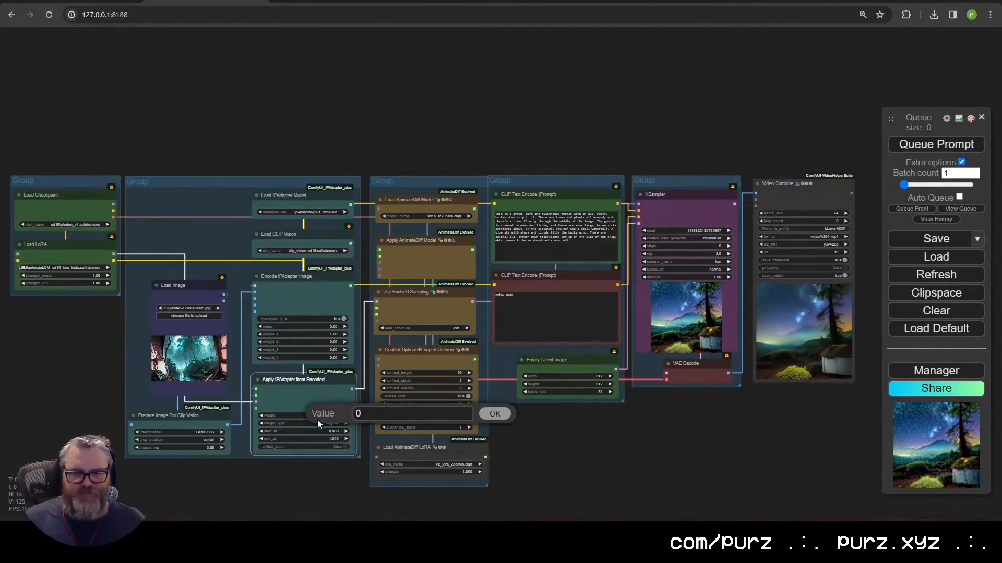
type("0.5")
key("Return")
scroll(367, 437, "up", 11)
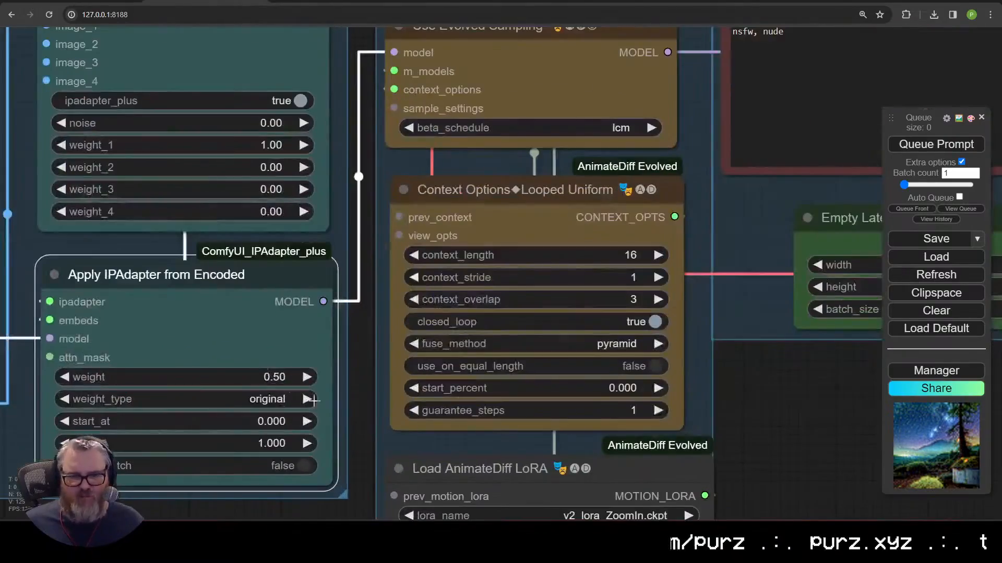
left_click(188, 376)
Step: Queue a new misty forest render with the reduced weight
left_click(923, 151)
scroll(626, 454, "down", 5)
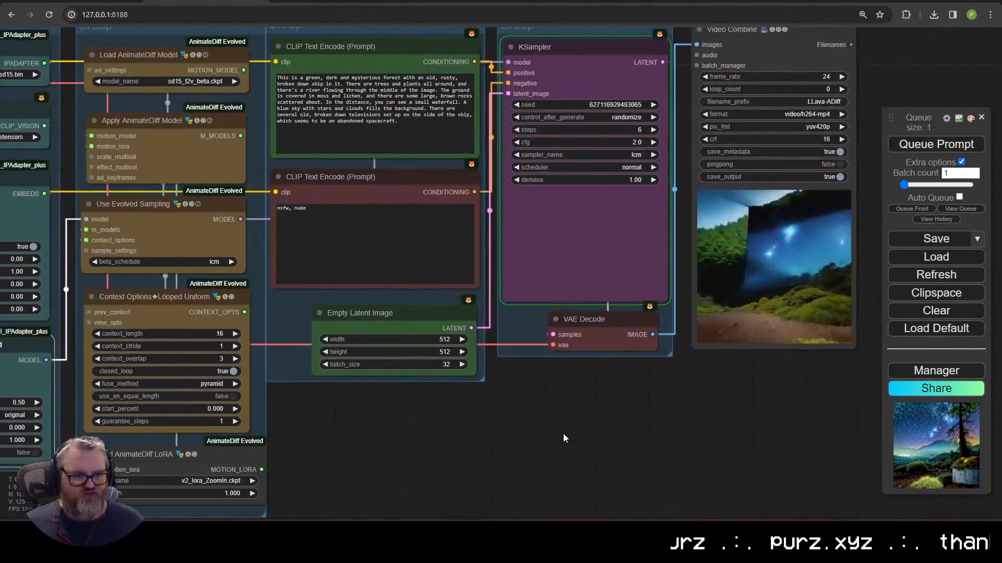
scroll(570, 430, "down", 2)
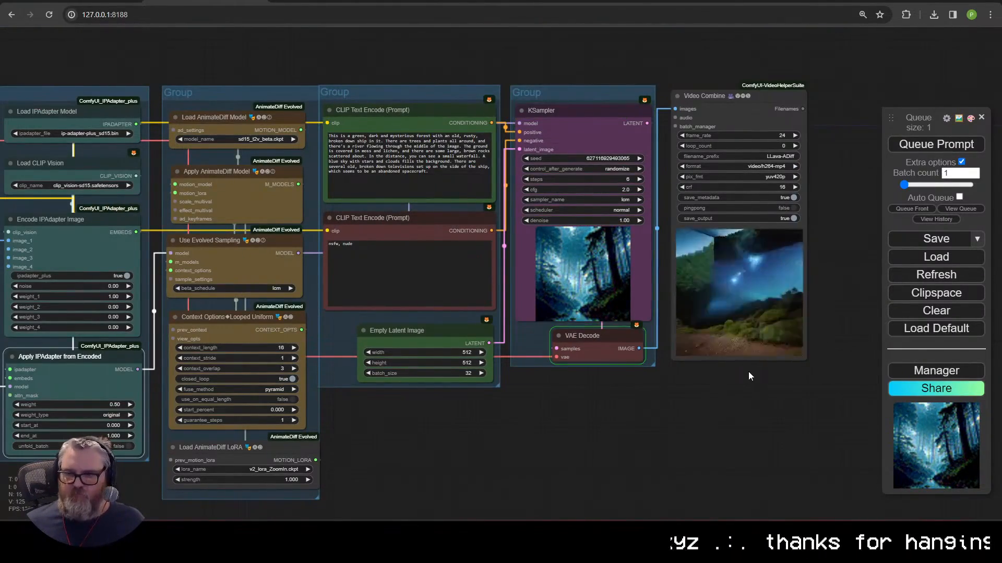
scroll(751, 376, "up", 6)
scroll(715, 330, "up", 5)
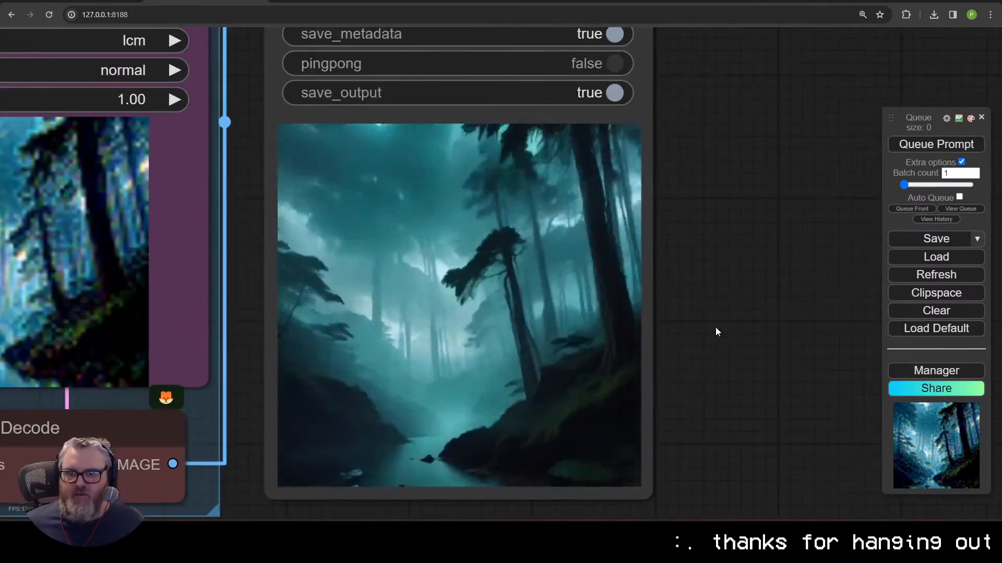
scroll(707, 330, "down", 8)
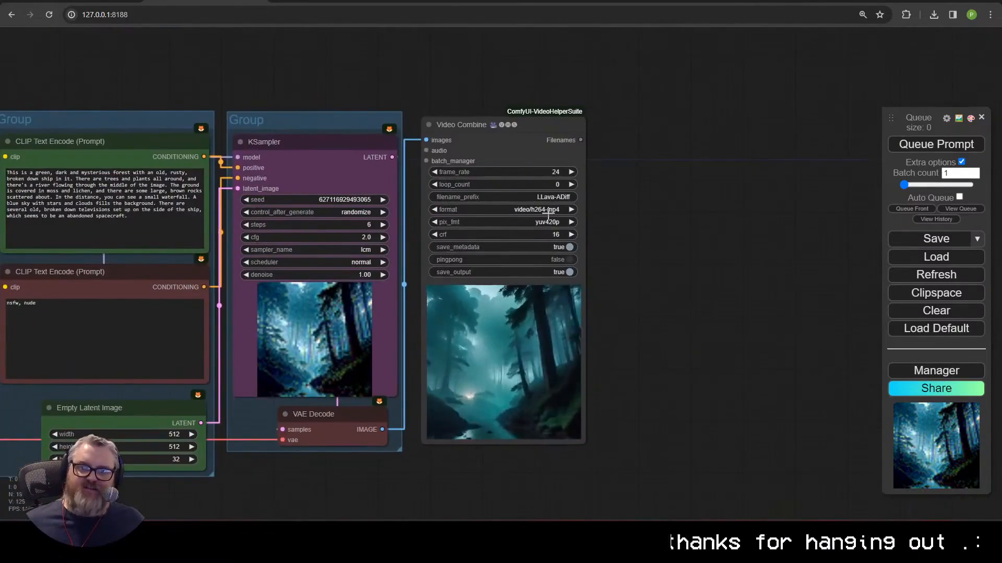
Step: Add a FILM VFI node fed by the VAE Decode IMAGE output
left_click_drag(382, 429, 624, 67)
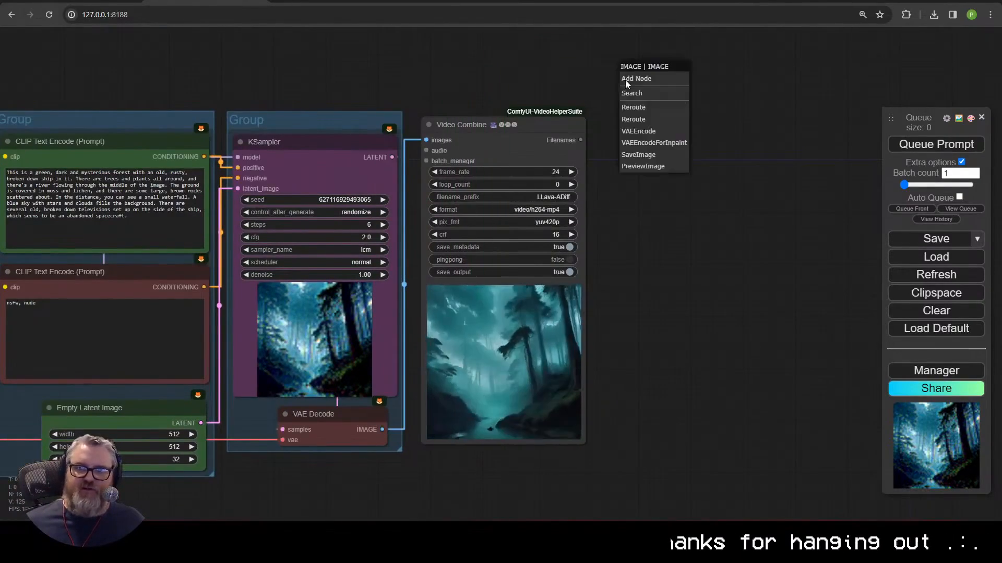
left_click(629, 94)
type("film")
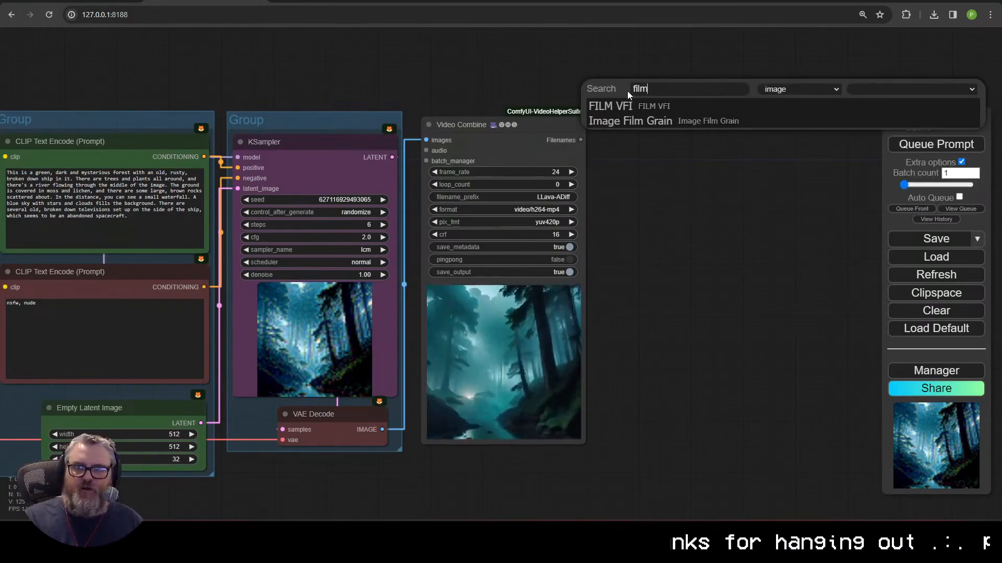
left_click(610, 106)
left_click_drag(677, 82, 679, 33)
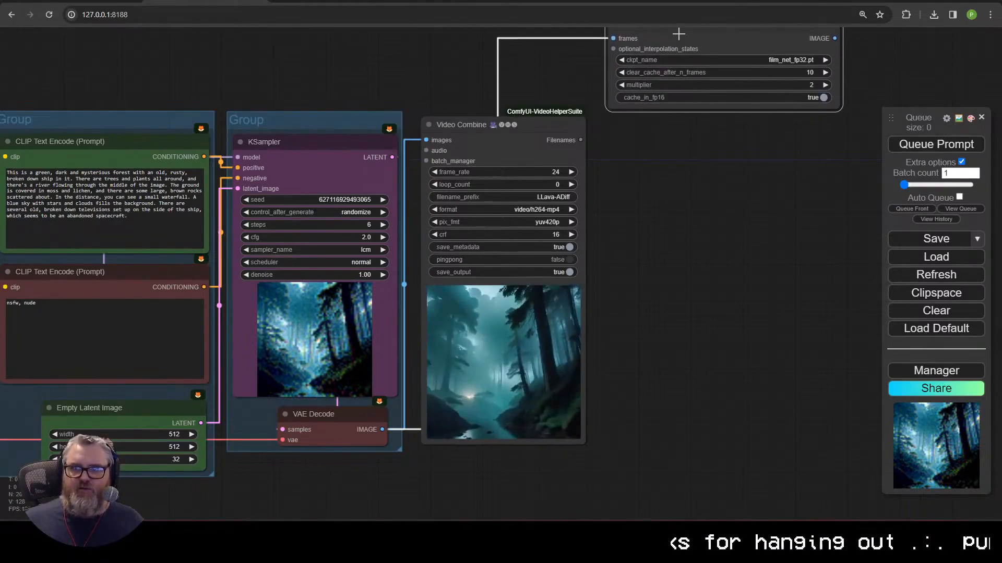
Step: Attach a second Video Combine to FILM VFI with prefix LLava-ADiff-FILM-2x
left_click_drag(834, 38, 631, 130)
left_click(667, 197)
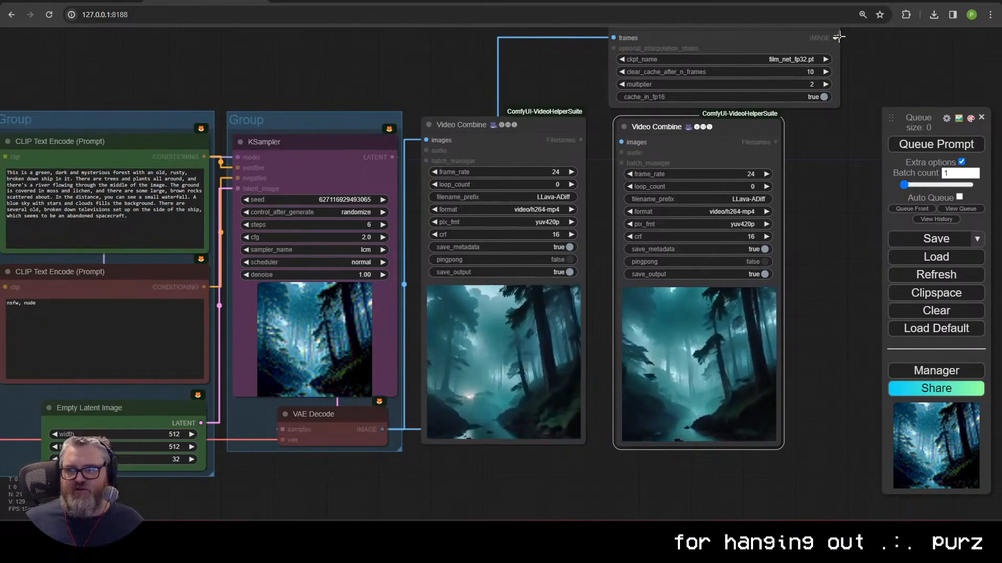
left_click(738, 199)
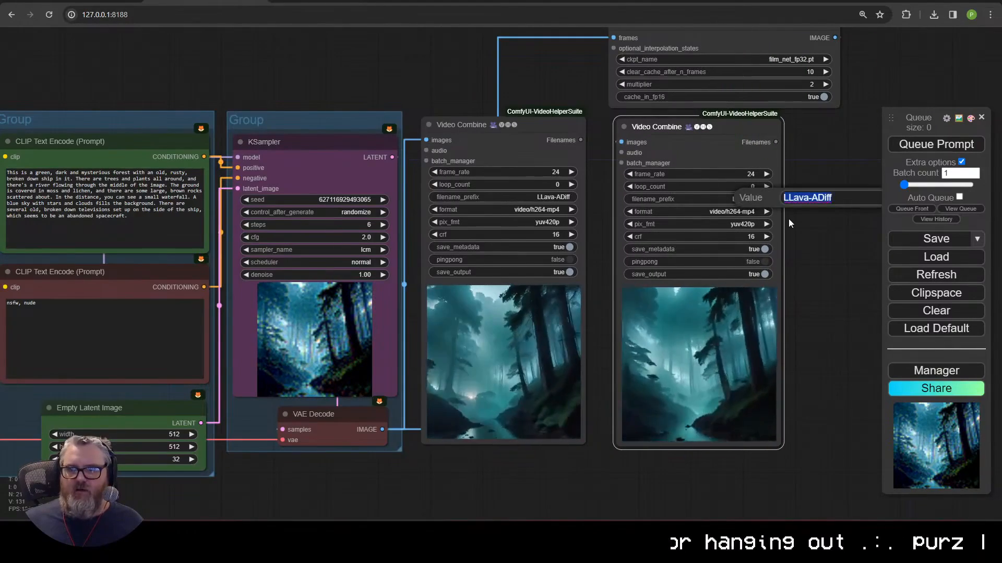
key("End")
type("-FILM-2x")
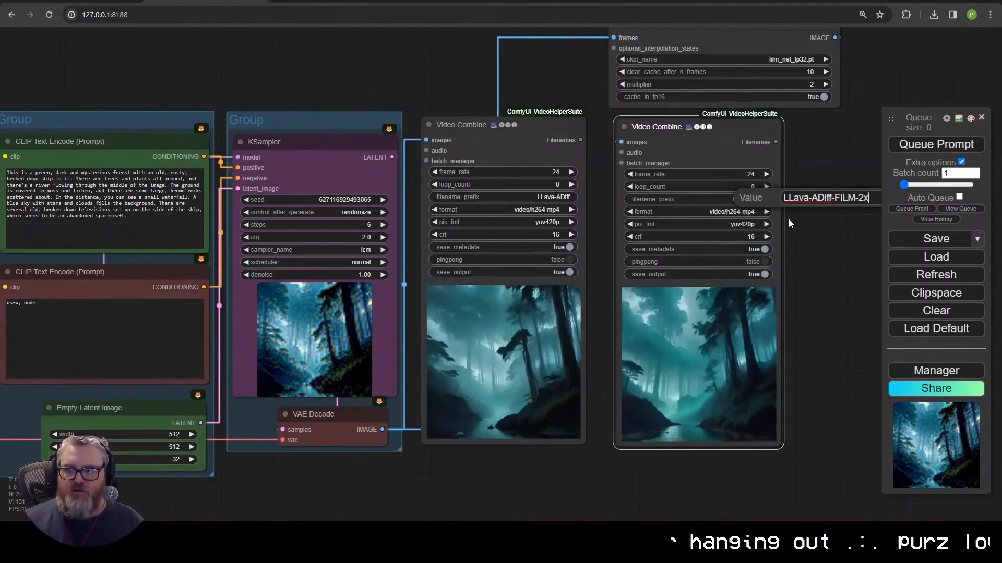
key("Return")
Step: Collapse and reposition the FILM VFI node, then view the whole workflow
mouse_move(712, 96)
left_mouse_down()
mouse_move(686, 178)
mouse_move(716, 100)
left_mouse_up()
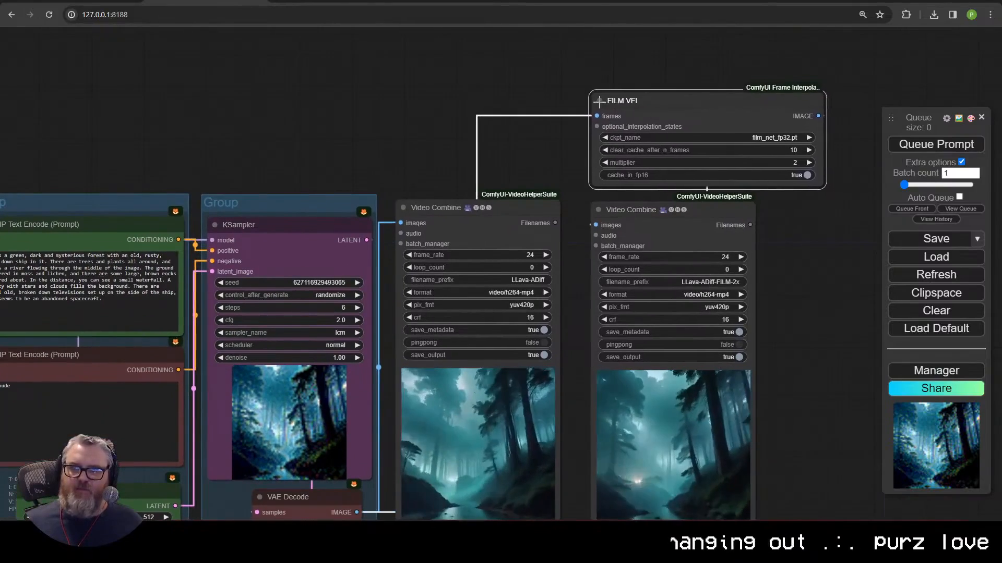
left_click(600, 100)
left_click_drag(627, 100, 728, 178)
left_click(702, 177)
left_click_drag(803, 272, 554, 241)
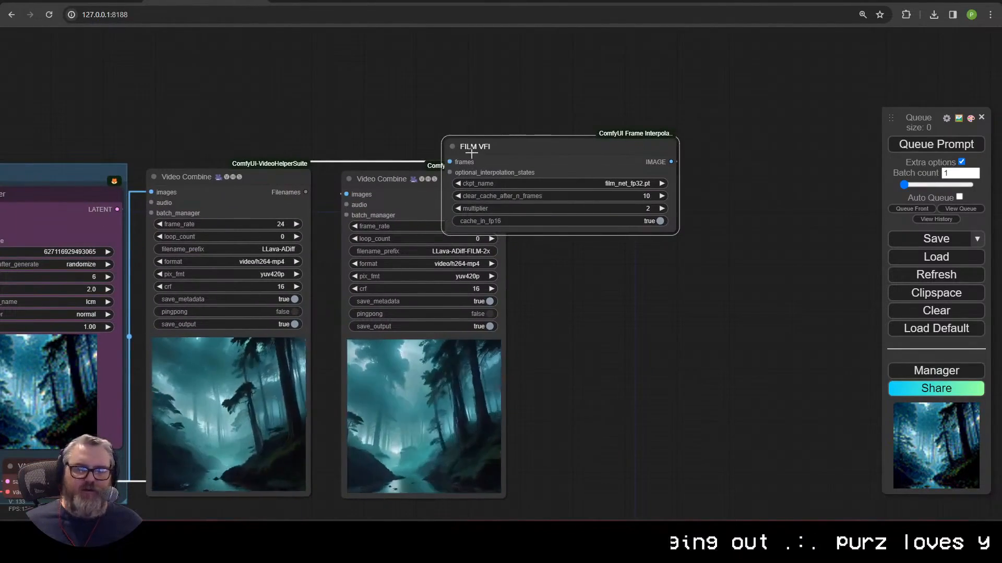
left_click(452, 146)
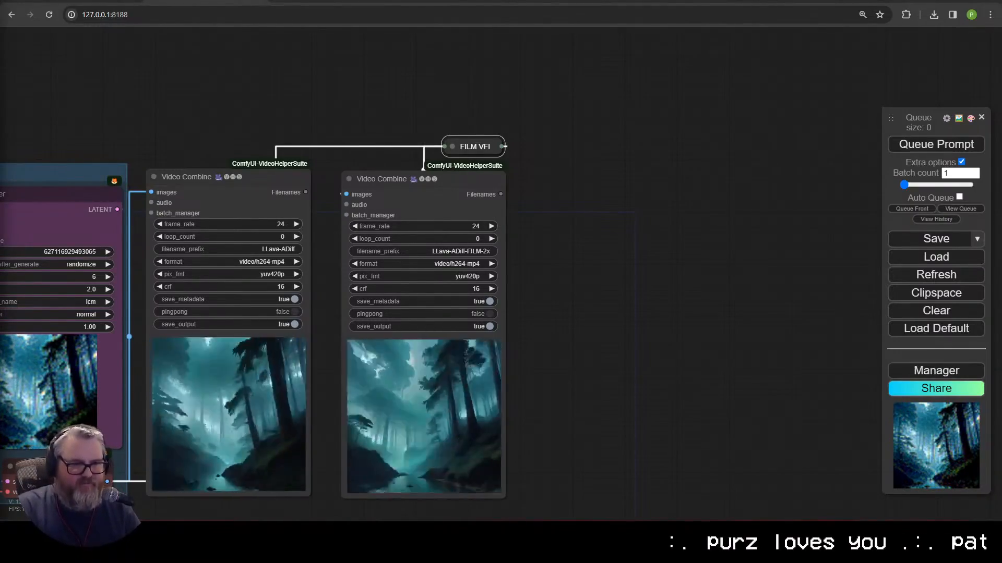
left_click_drag(569, 308, 857, 202)
scroll(621, 373, "down", 4)
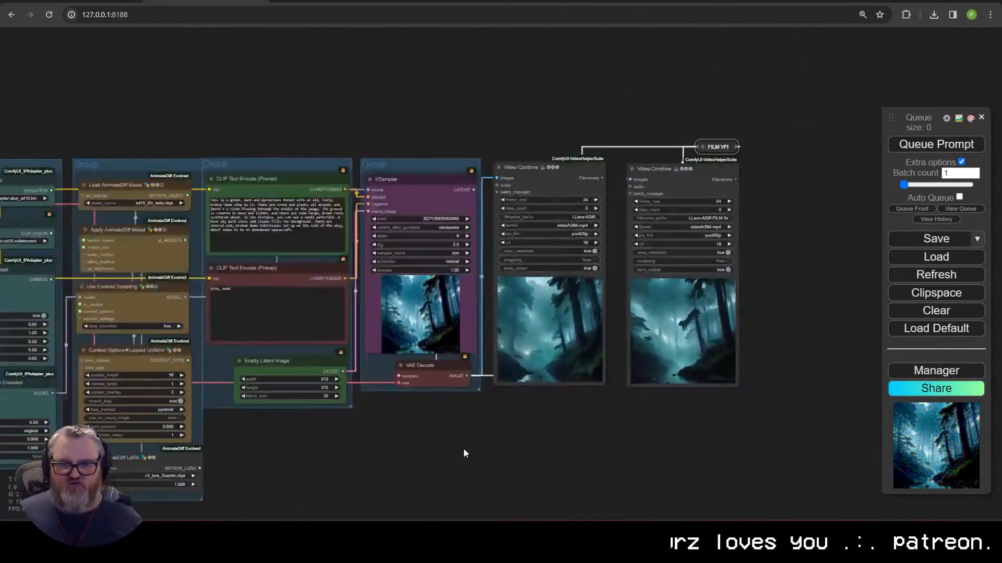
left_click(380, 391)
mouse_move(465, 454)
left_mouse_down()
mouse_move(811, 422)
mouse_move(456, 467)
left_mouse_up()
type("1")
left_click(557, 392)
left_click(936, 145)
scroll(777, 281, "up", 4)
left_click_drag(777, 282, 783, 303)
left_click_drag(697, 128, 678, 127)
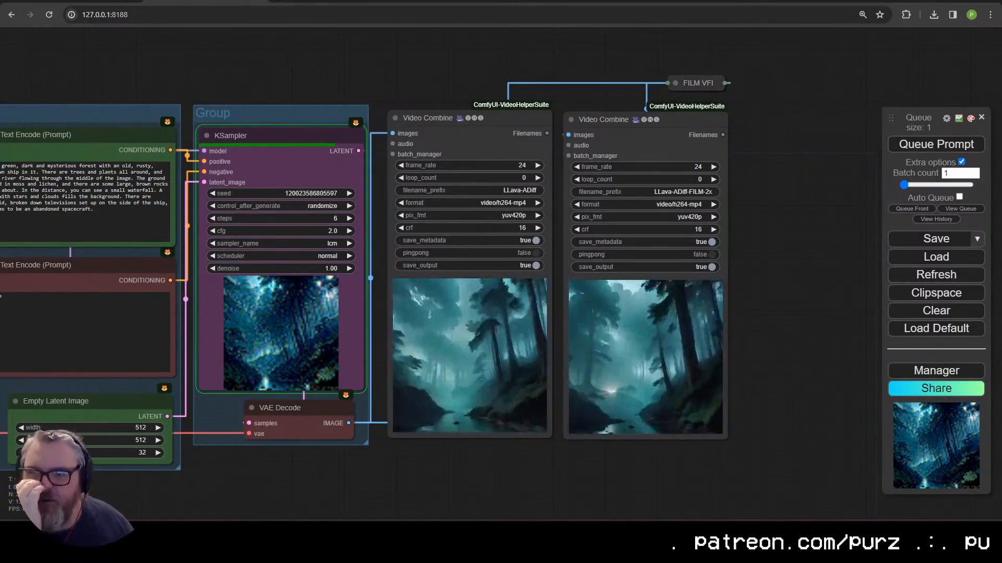
scroll(514, 407, "up", 5)
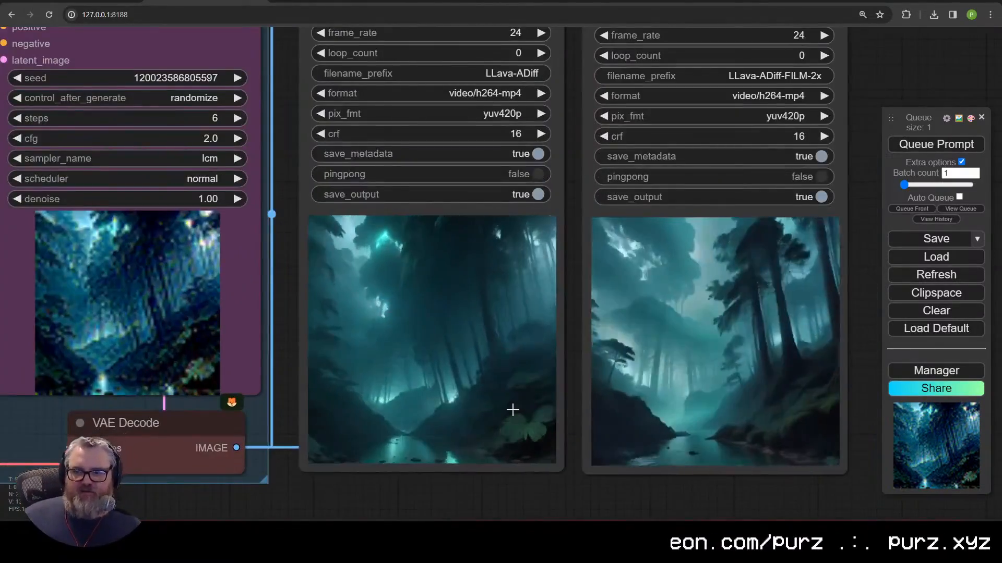
scroll(514, 407, "down", 6)
left_click(678, 122)
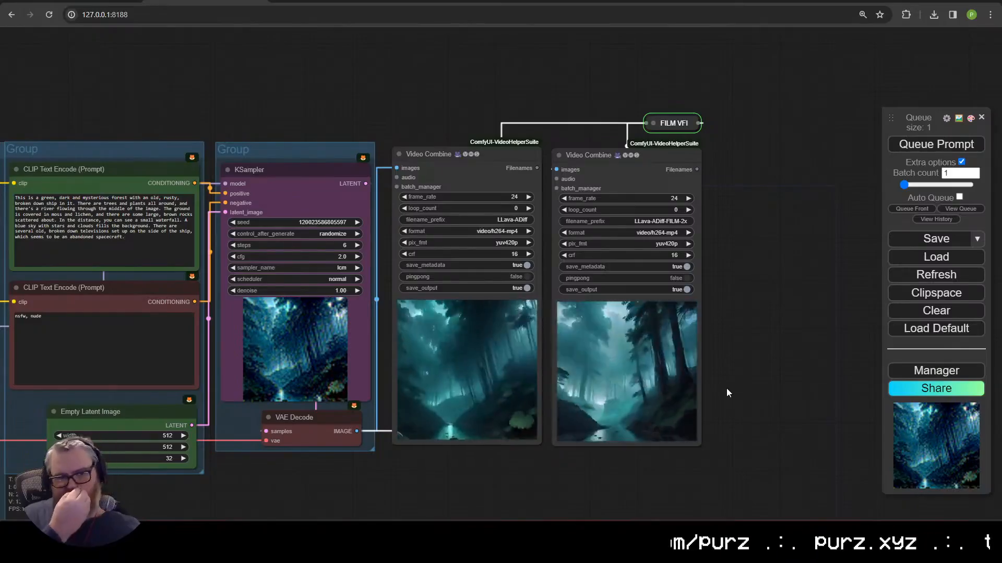
scroll(758, 390, "up", 10)
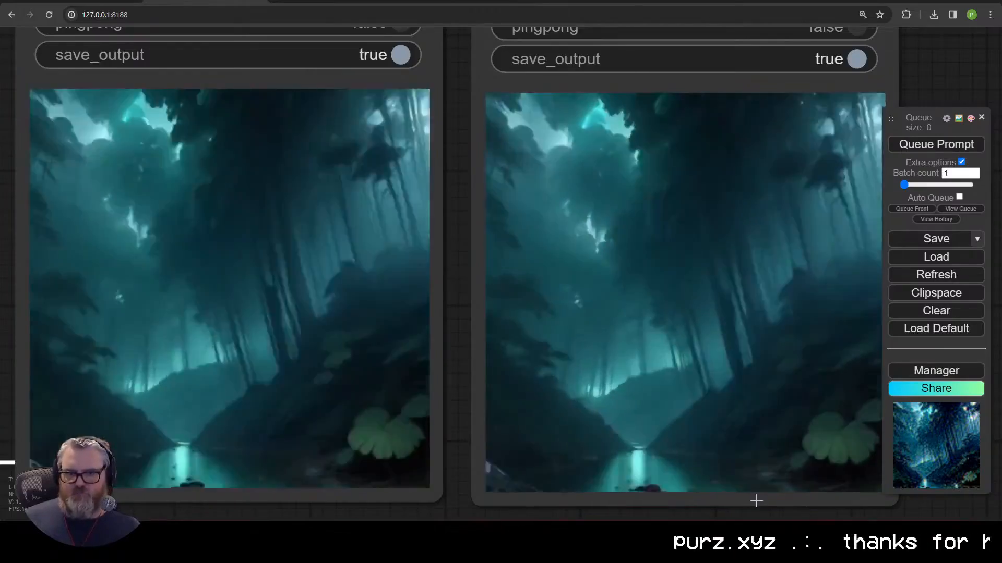
scroll(675, 424, "down", 6)
Step: Delete the positive forest prompt text and queue a fresh render, then watch both outputs
key("BackSpace")
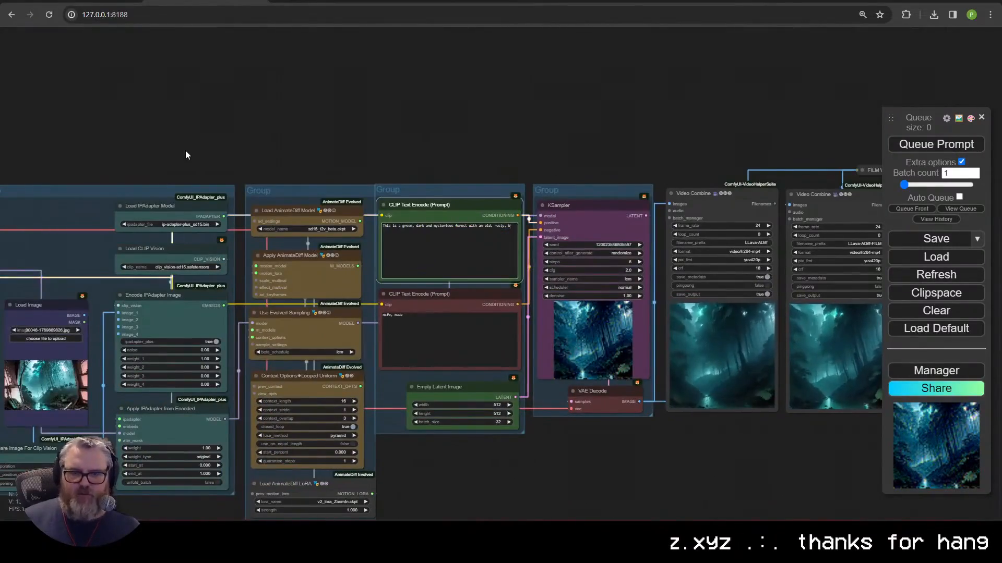
left_click(936, 144)
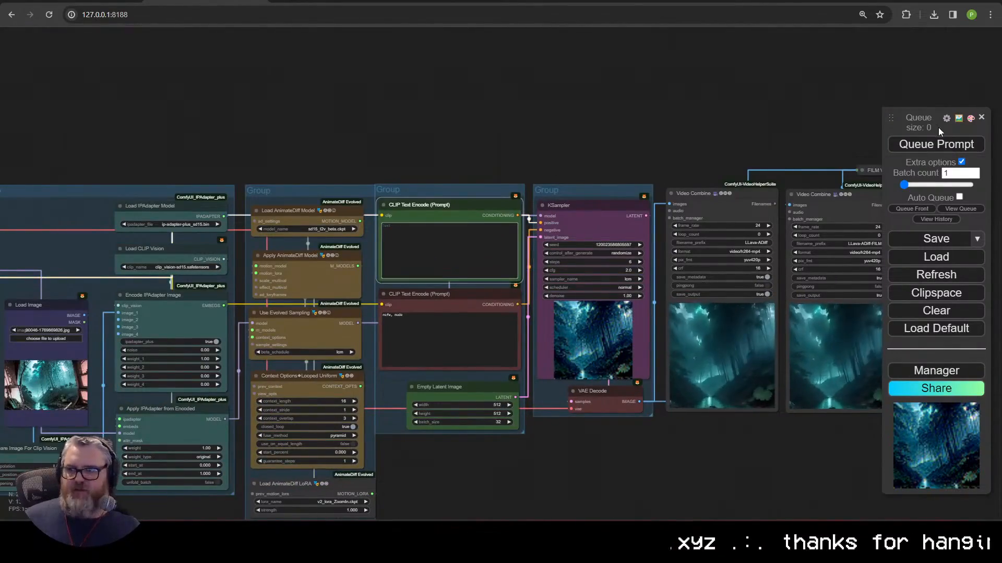
left_click_drag(778, 141, 586, 84)
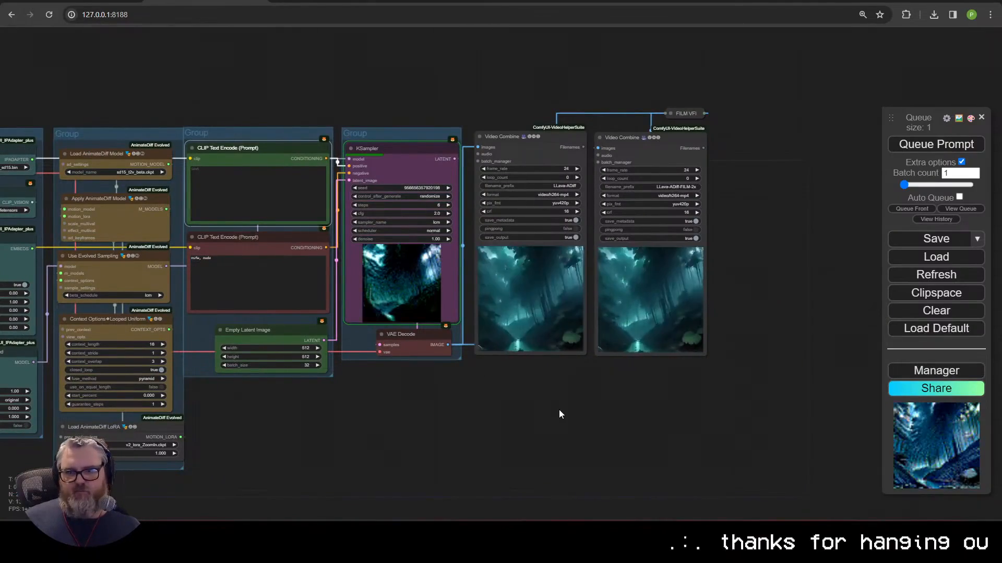
scroll(560, 414, "up", 1)
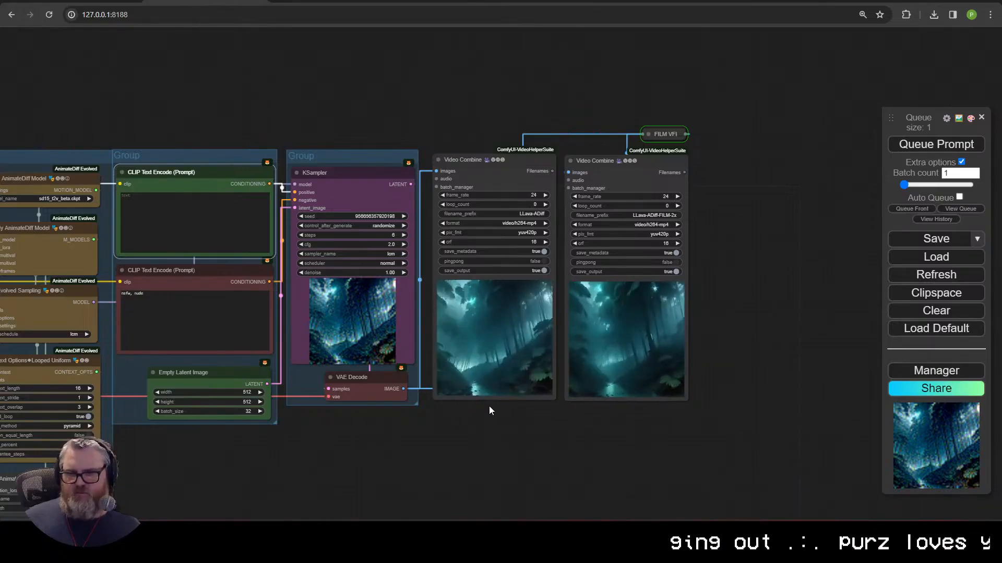
scroll(571, 287, "down", 1)
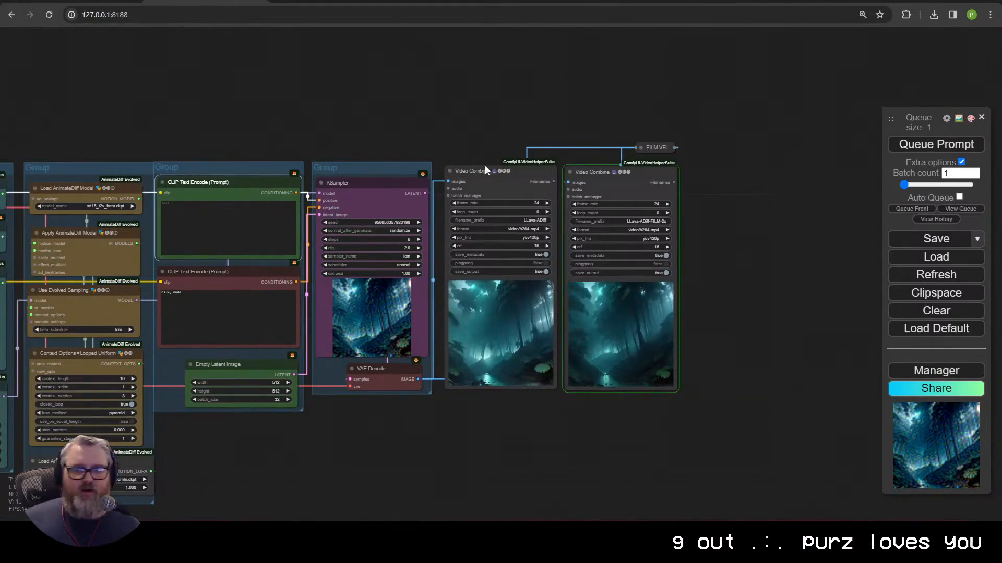
left_click(500, 178)
key("ctrl+c")
key("ctrl+v")
left_click_drag(814, 211, 696, 46)
left_click_drag(761, 264, 642, 141)
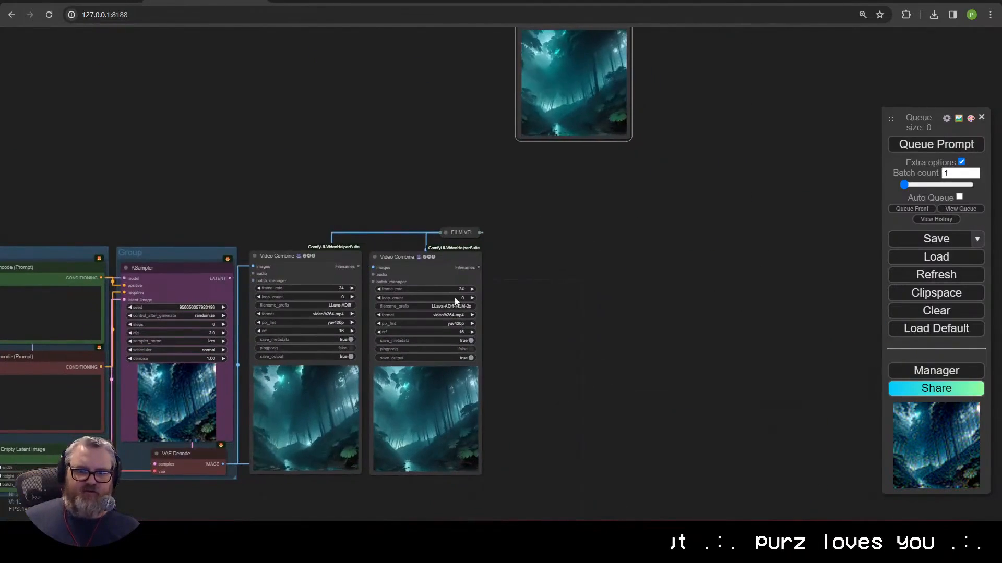
left_click_drag(691, 165, 637, 357)
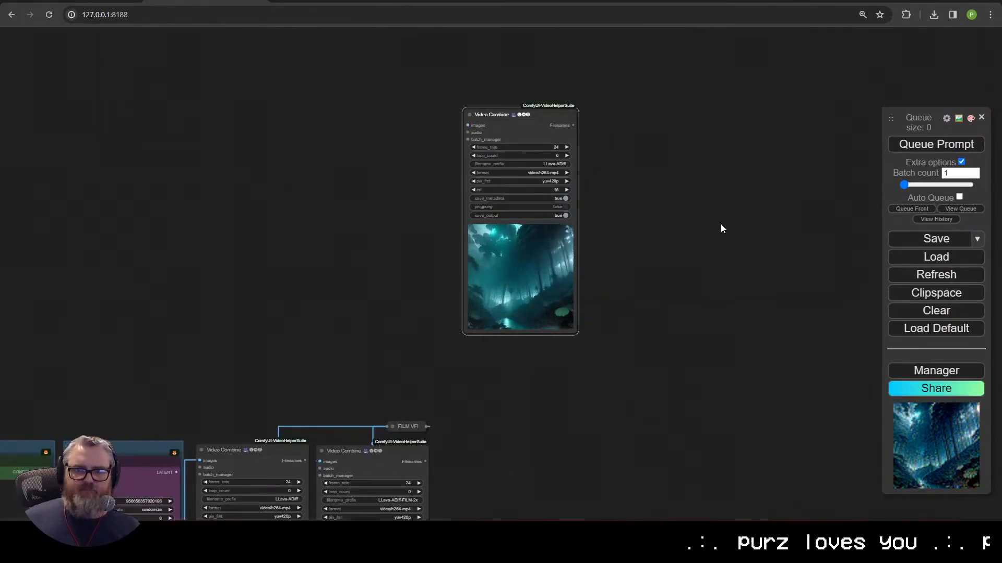
left_click_drag(720, 225, 588, 207)
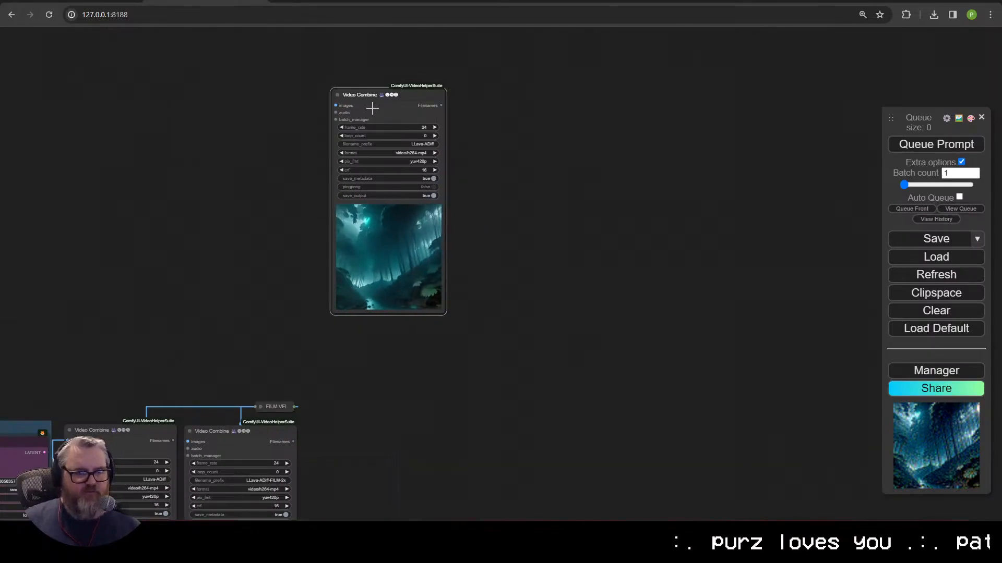
key("Delete")
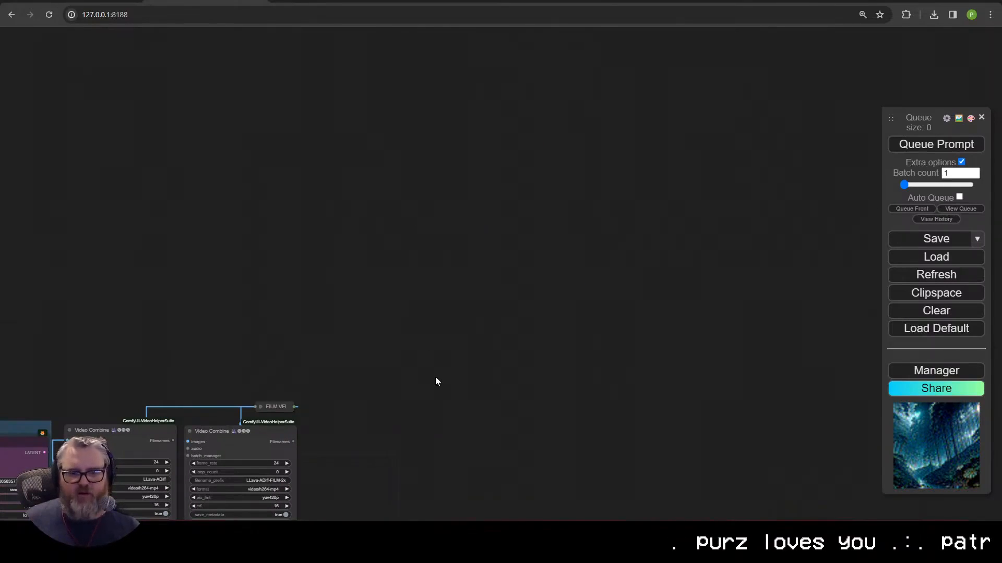
left_click_drag(435, 381, 653, 444)
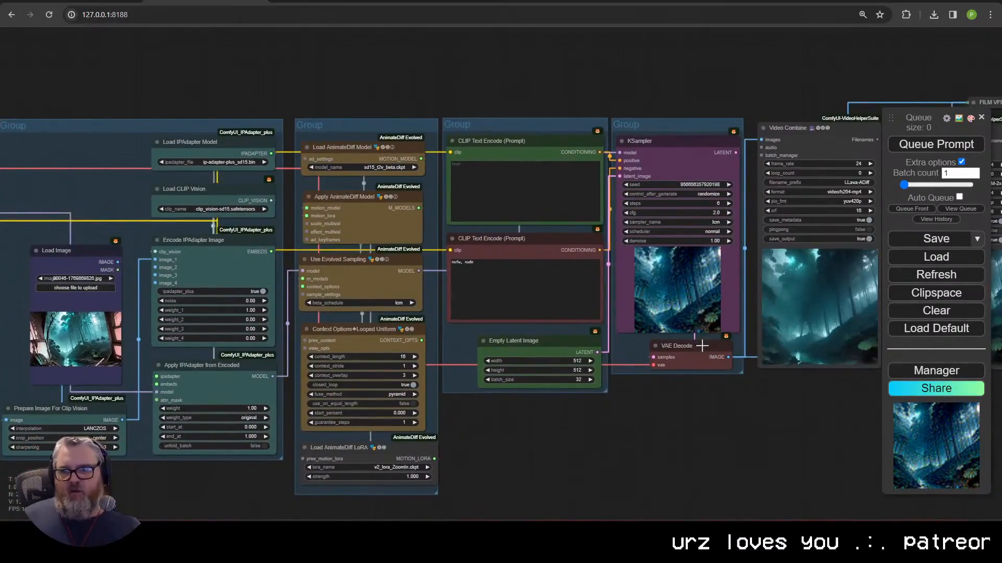
left_click_drag(702, 346, 386, 352)
scroll(692, 327, "down", 4)
left_click_drag(109, 313, 305, 312)
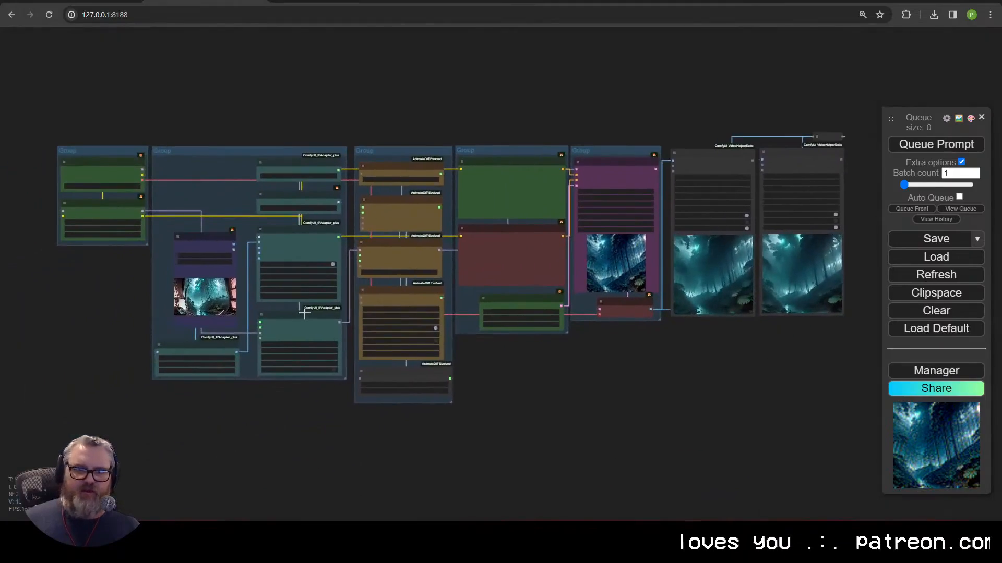
scroll(632, 323, "up", 4)
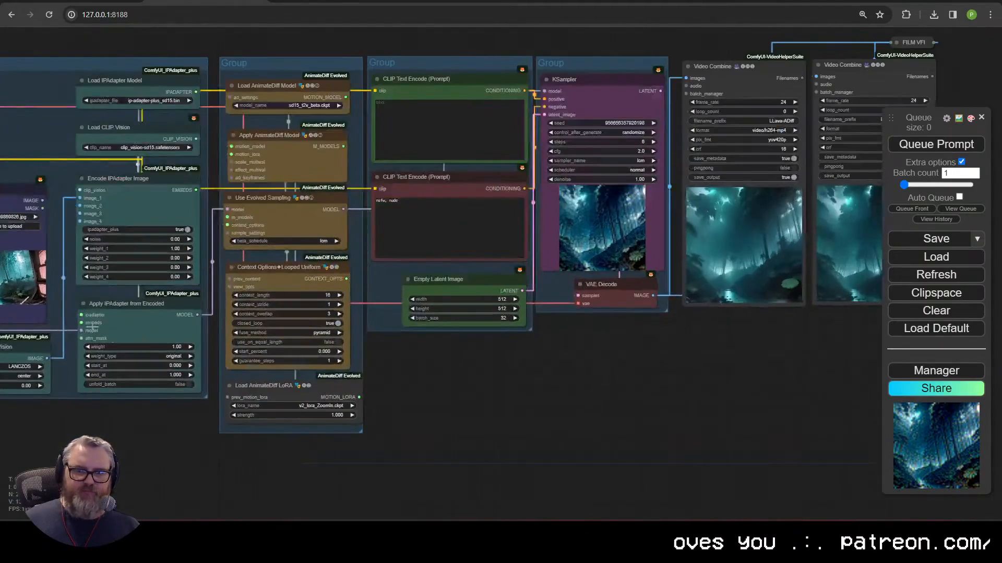
scroll(617, 337, "down", 1)
left_click_drag(617, 338, 411, 440)
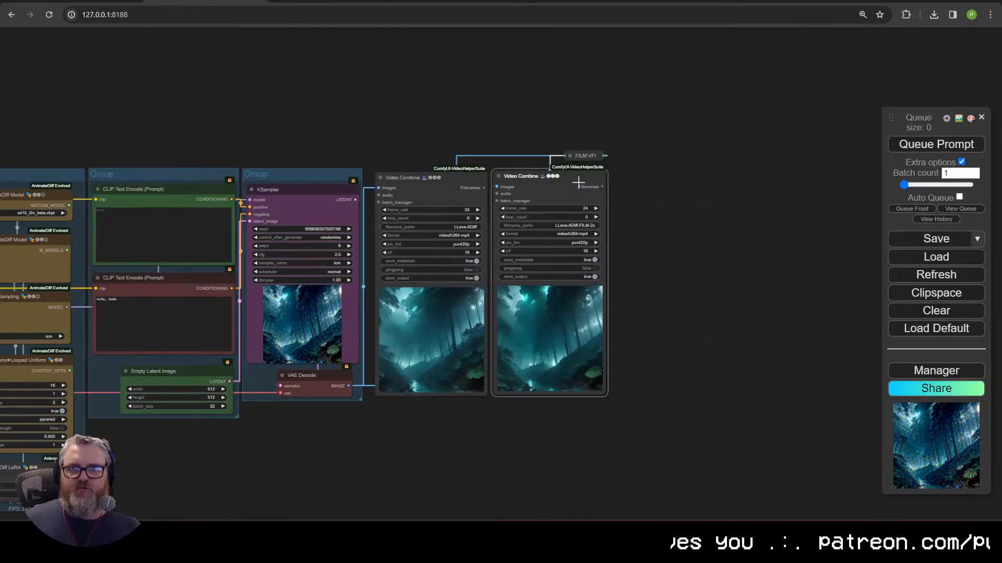
Step: Duplicate the FILM Video Combine node and move FILM VFI above the outputs
key("ctrl+c")
key("ctrl+v")
left_click_drag(730, 192, 652, 177)
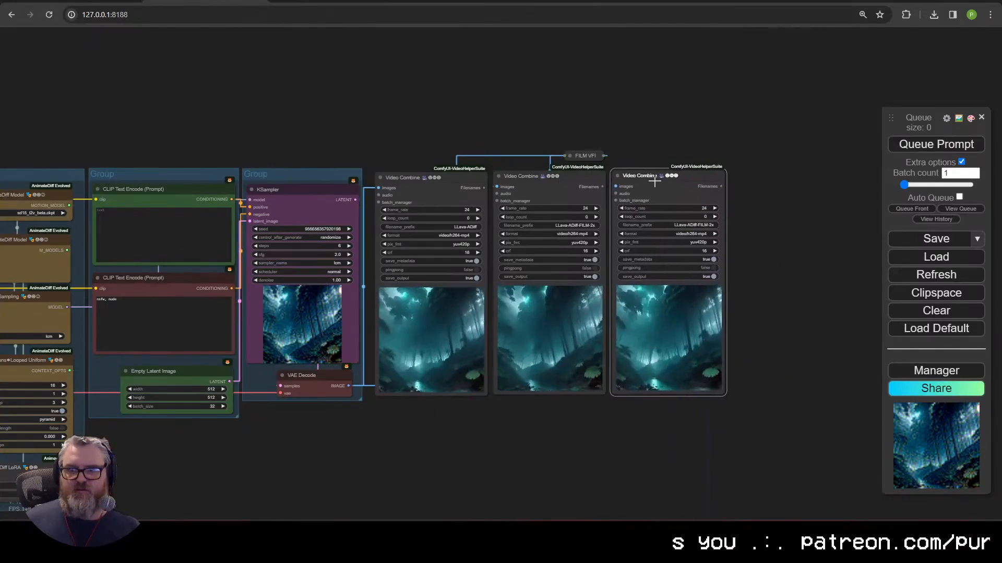
left_click(571, 156)
left_click_drag(576, 148, 454, 89)
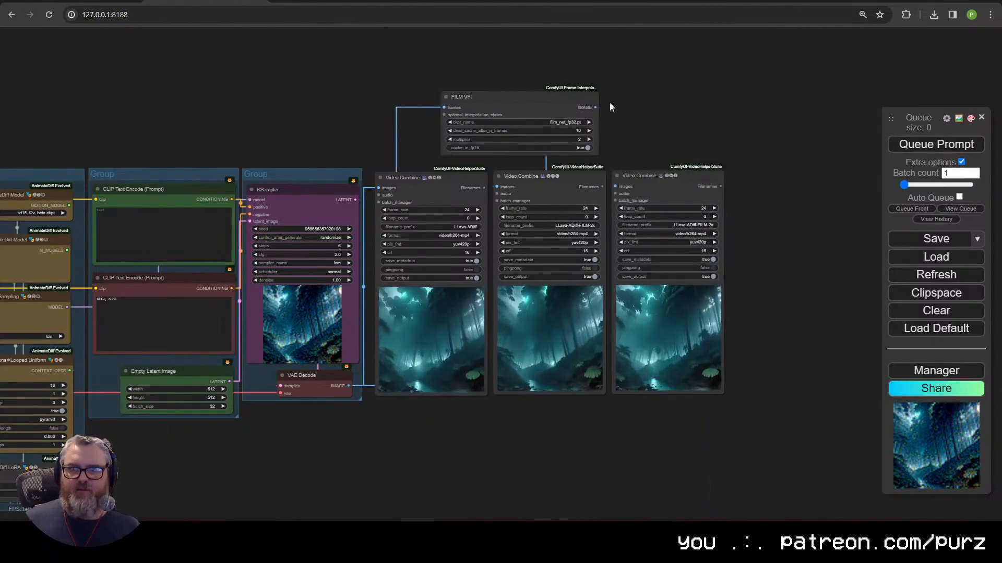
Step: Add a ColorMatch node with Load Image as image_ref and FILM VFI frames as image_target
double_click(643, 104)
type("colormatch")
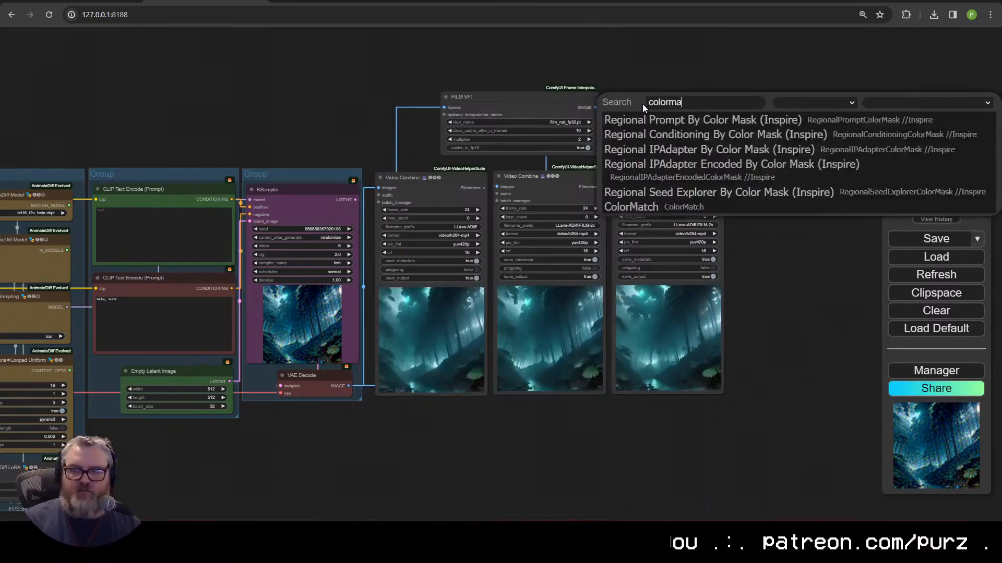
key("Return")
scroll(353, 245, "down", 3)
left_click_drag(174, 281, 735, 158)
scroll(780, 180, "up", 3)
scroll(784, 181, "up", 5)
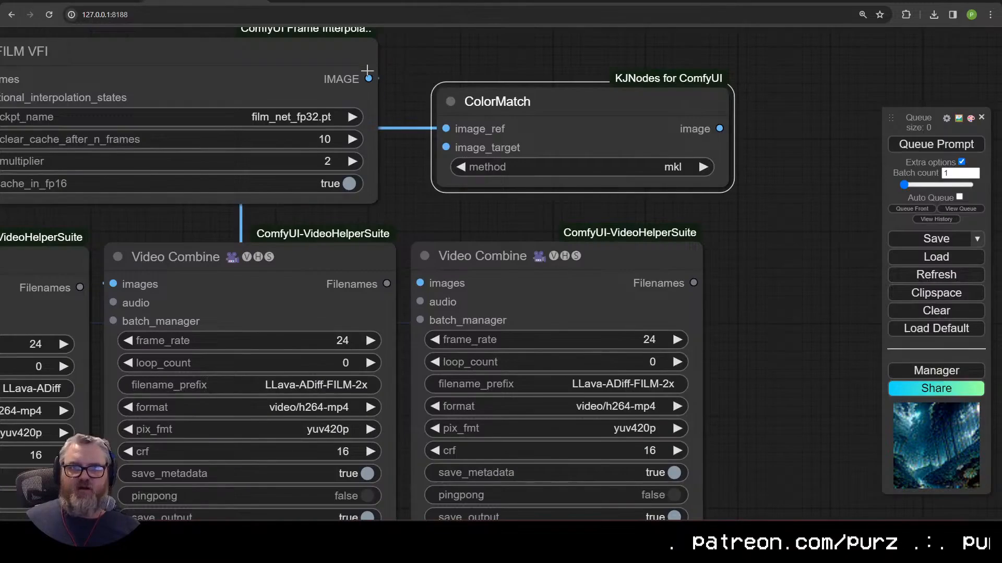
left_click_drag(368, 78, 445, 148)
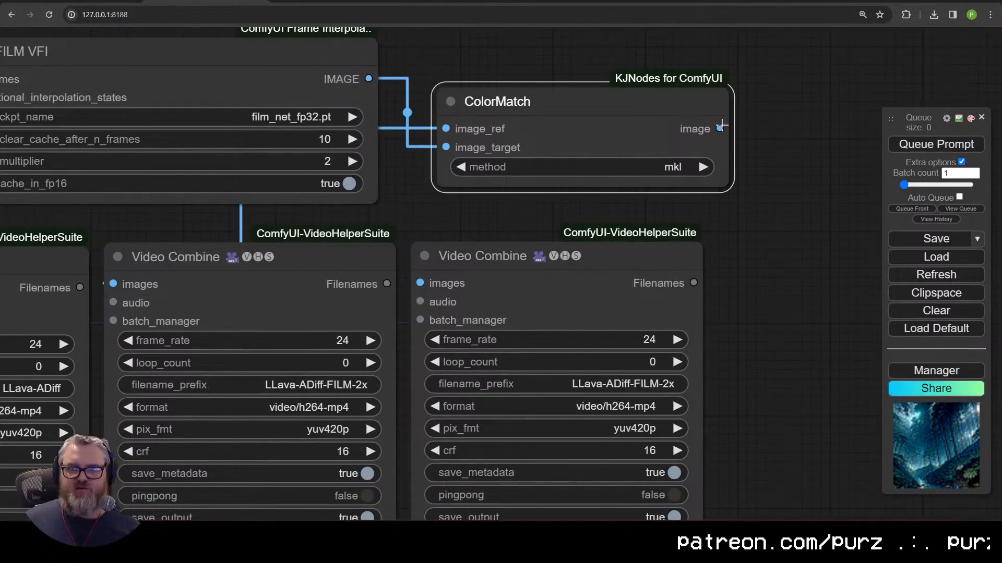
Step: Feed ColorMatch into the third Video Combine, prefixed LLava-ADiff-CM-FILM-2x
left_click_drag(720, 128, 552, 268)
left_click_drag(425, 283, 425, 283)
left_click(626, 384)
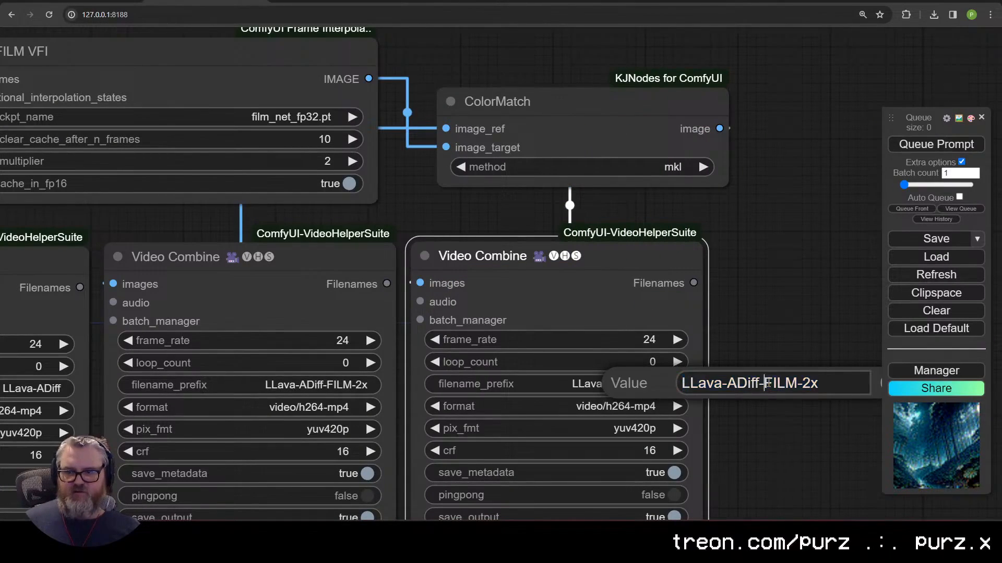
type("CM-")
key("Return")
scroll(775, 397, "down", 5)
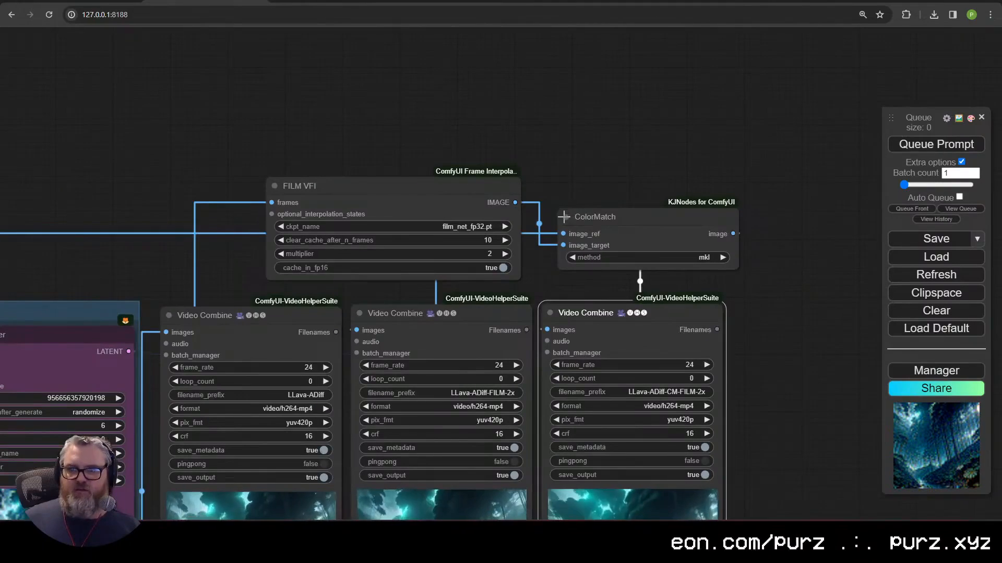
Step: Collapse ColorMatch and FILM VFI and place them side by side
left_click(564, 216)
left_click(274, 186)
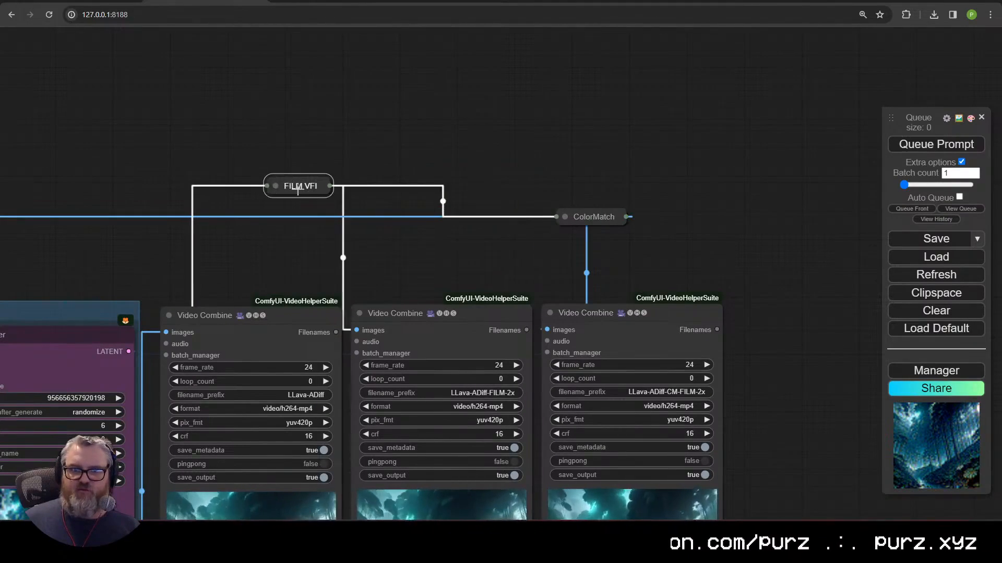
left_click_drag(298, 191, 502, 283)
left_click_drag(593, 217, 684, 277)
Step: Line up ColorMatch beside FILM VFI and queue the render with Ctrl+Enter
scroll(608, 165, "down", 2)
left_click_drag(609, 165, 713, 61)
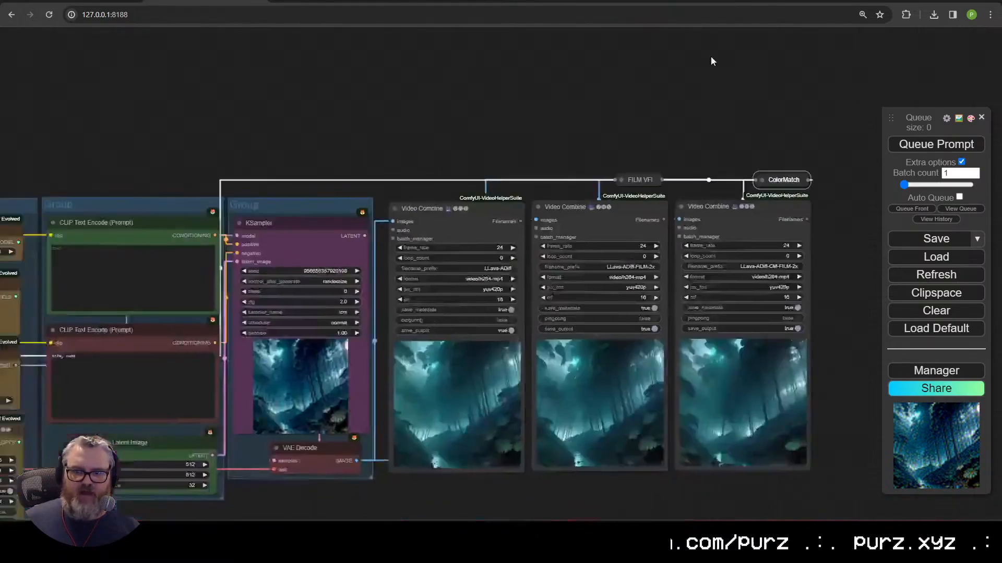
scroll(484, 428, "down", 2)
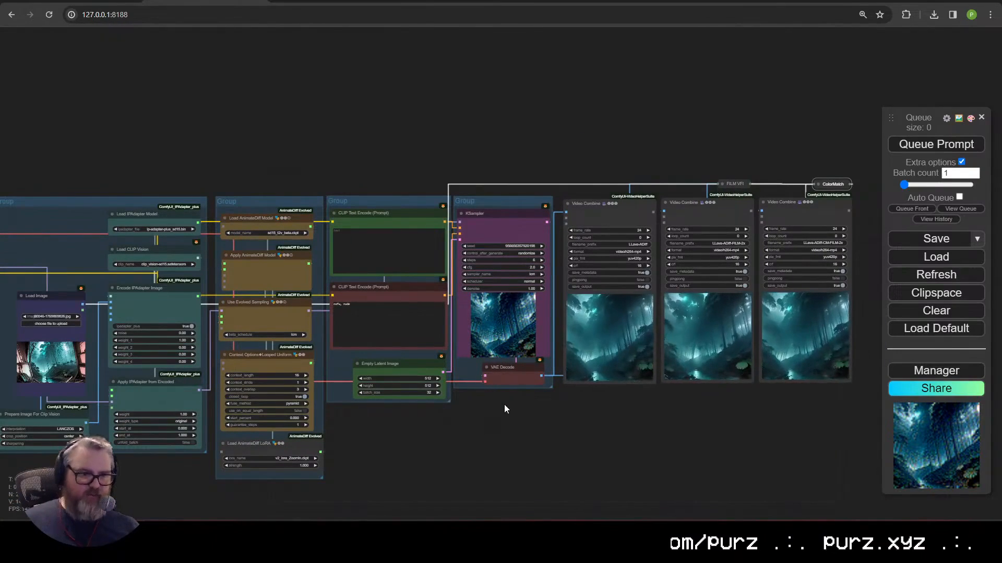
key("ctrl+Return")
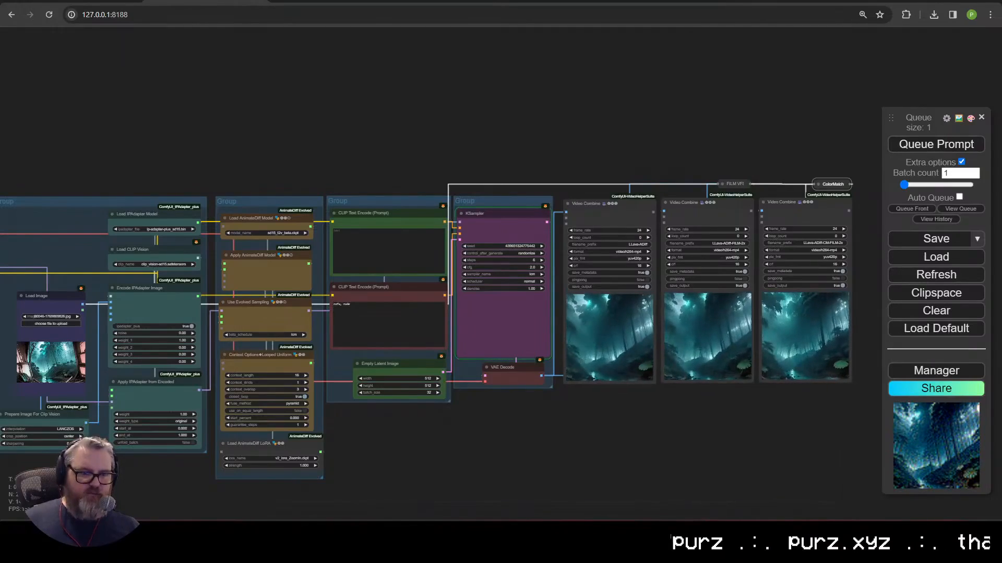
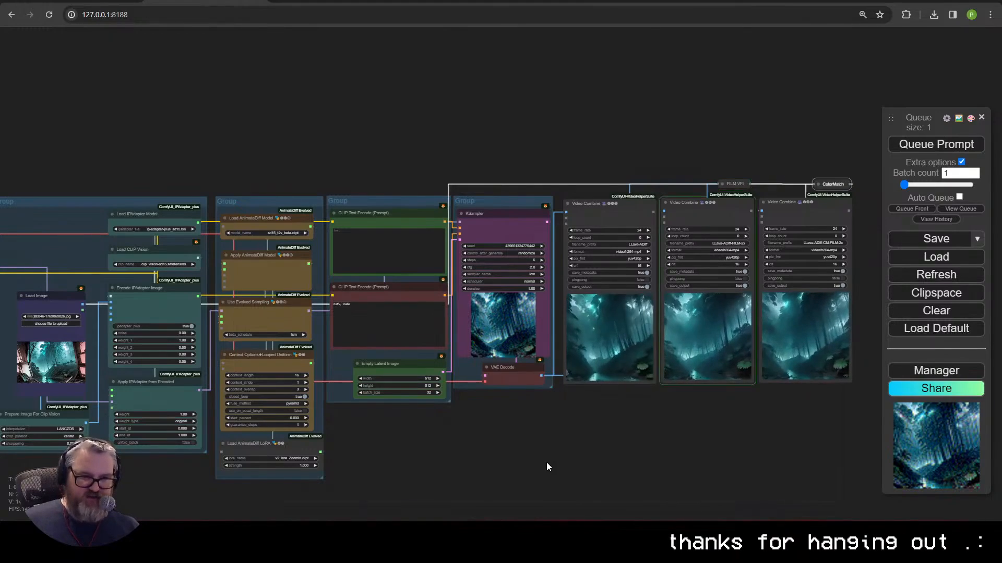
Step: Nudge the Prepare Image For Clip Vision node and look over the IPAdapter and Load Image nodes
scroll(621, 464, "up", 4)
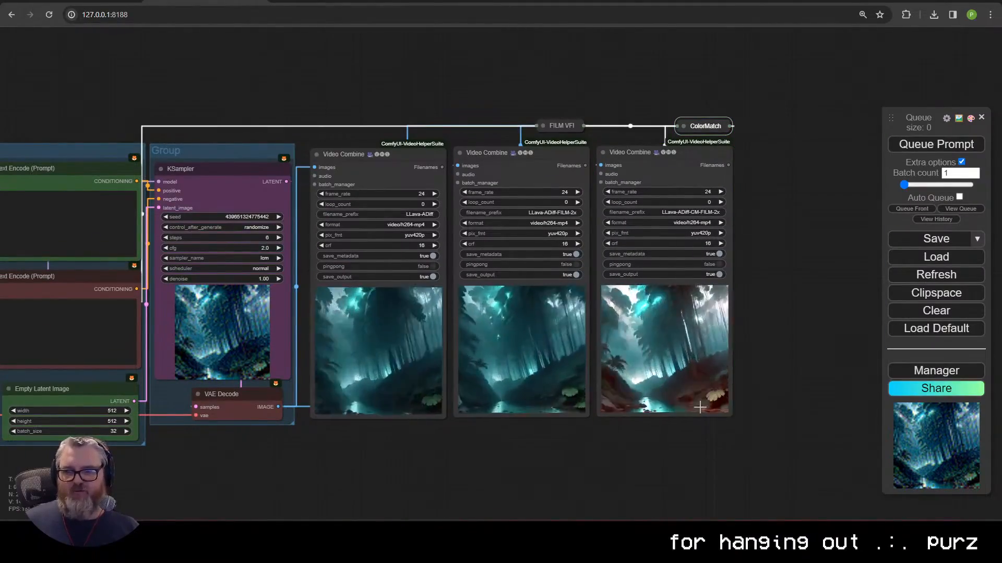
scroll(671, 400, "down", 3)
scroll(499, 420, "left", 10)
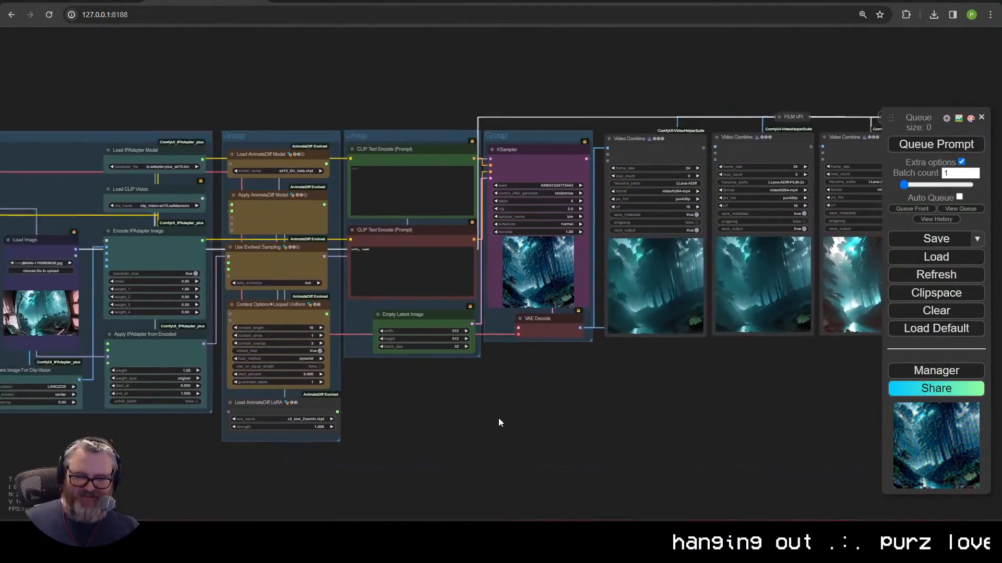
scroll(690, 402, "up", 5)
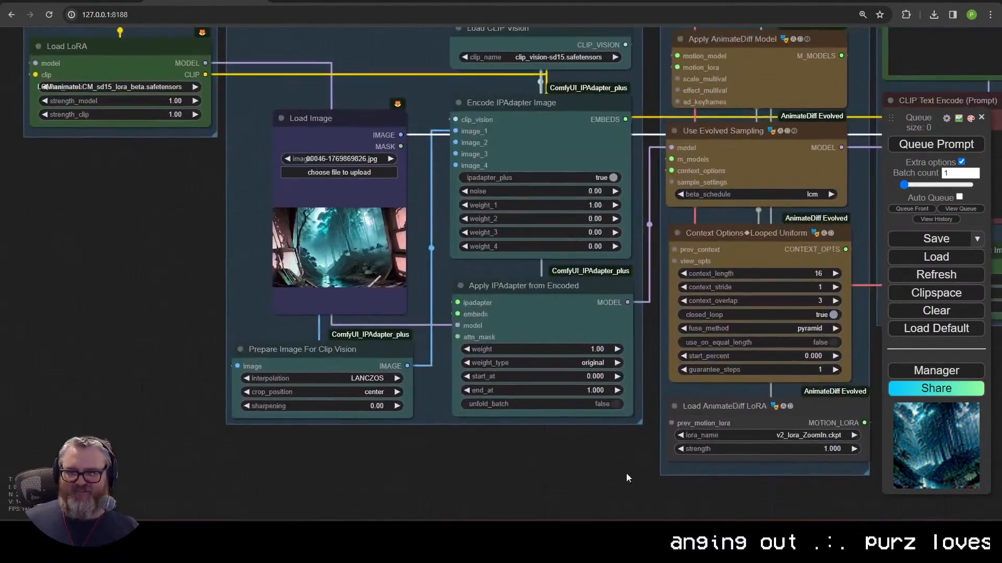
left_click_drag(359, 357, 367, 348)
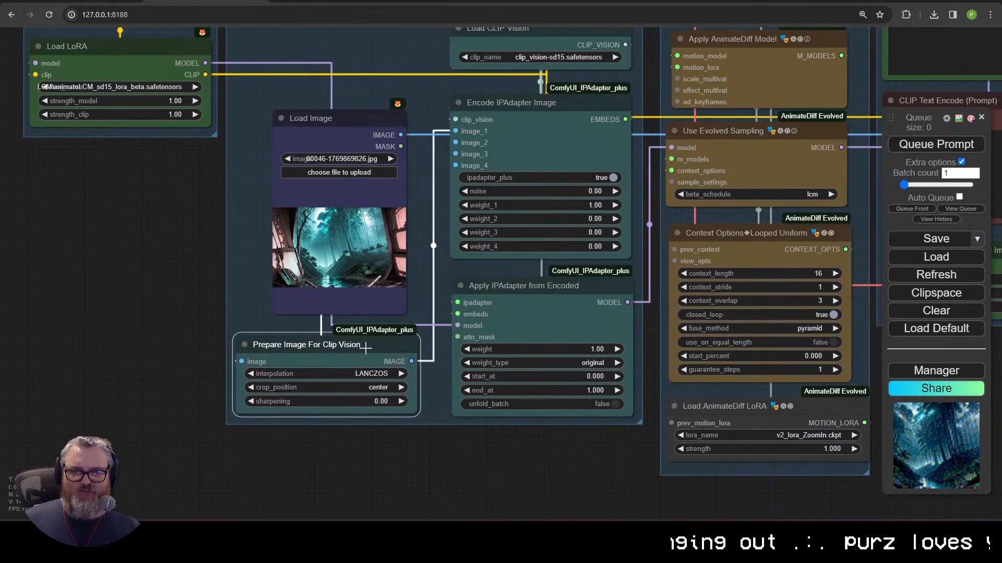
left_click(537, 309)
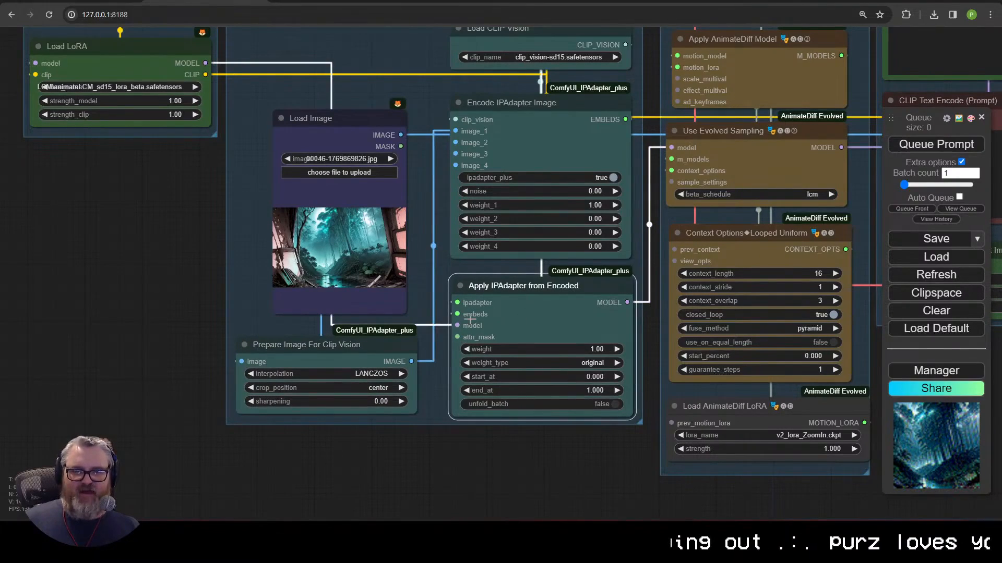
left_click_drag(537, 435, 491, 390)
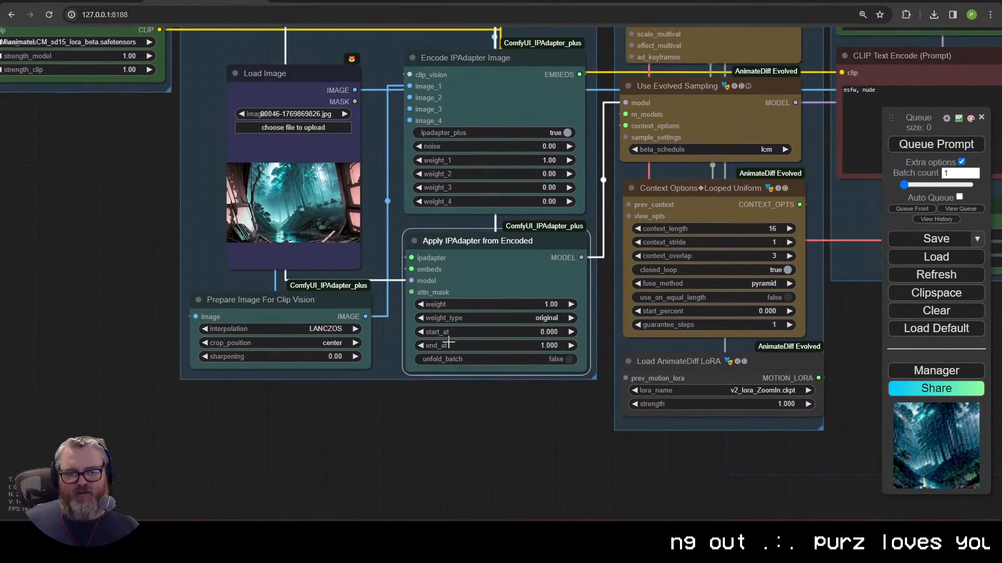
left_click(289, 146)
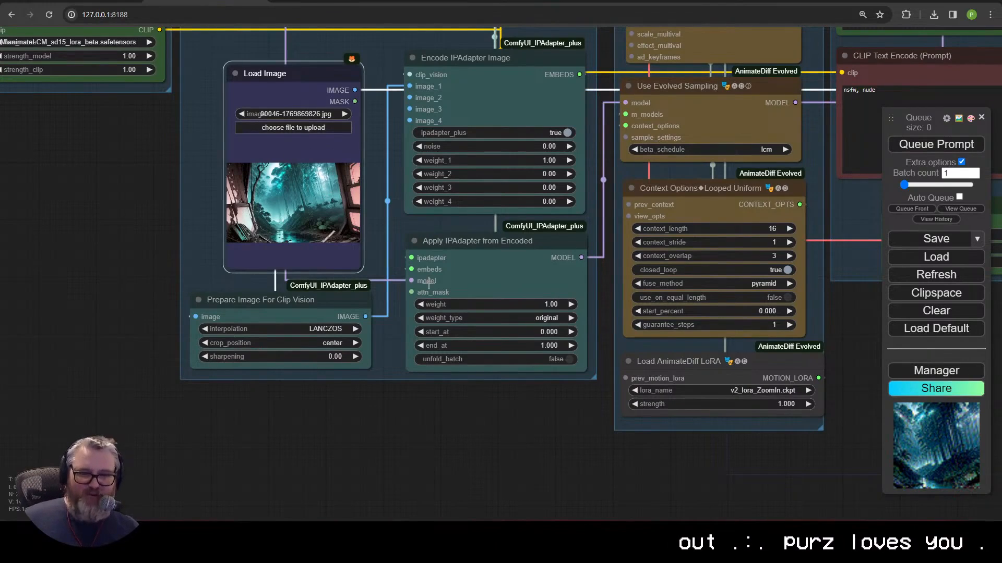
scroll(429, 281, "down", 4)
scroll(443, 354, "up", 1)
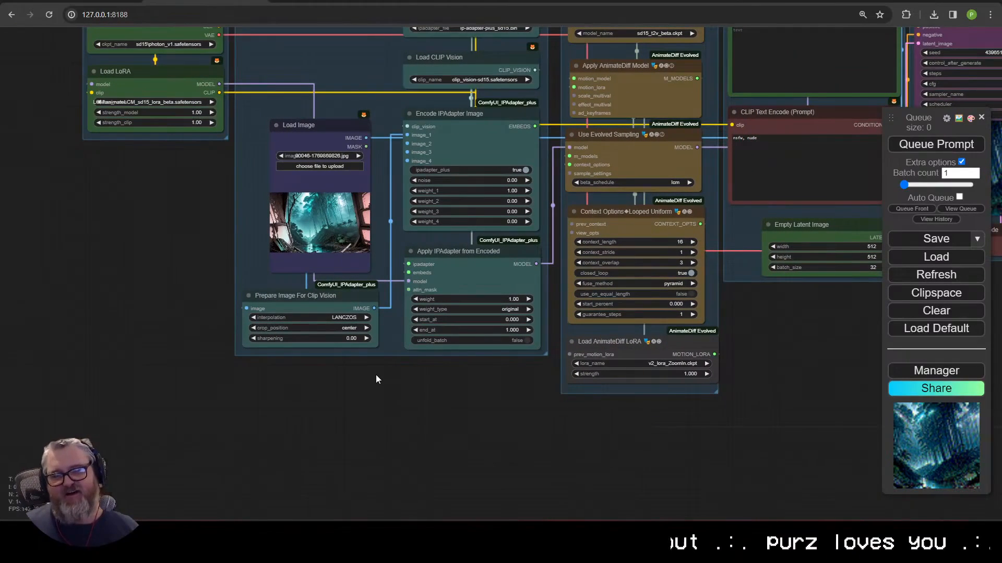
Step: Add a Load Images (Path) node from the 'vhs' search and move it left
double_click(261, 404)
type("loadi")
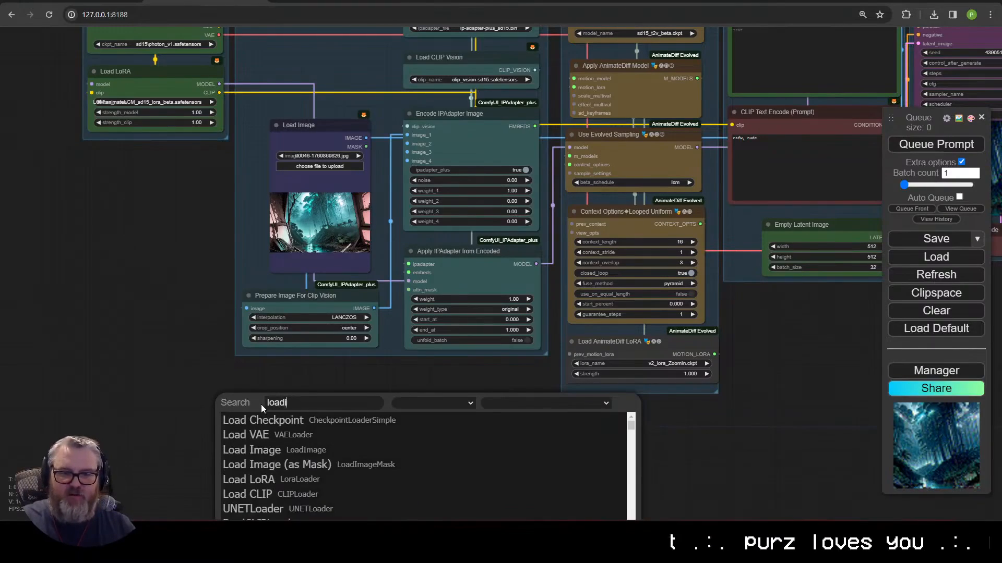
type("mage")
key("ctrl+a")
type("vhs")
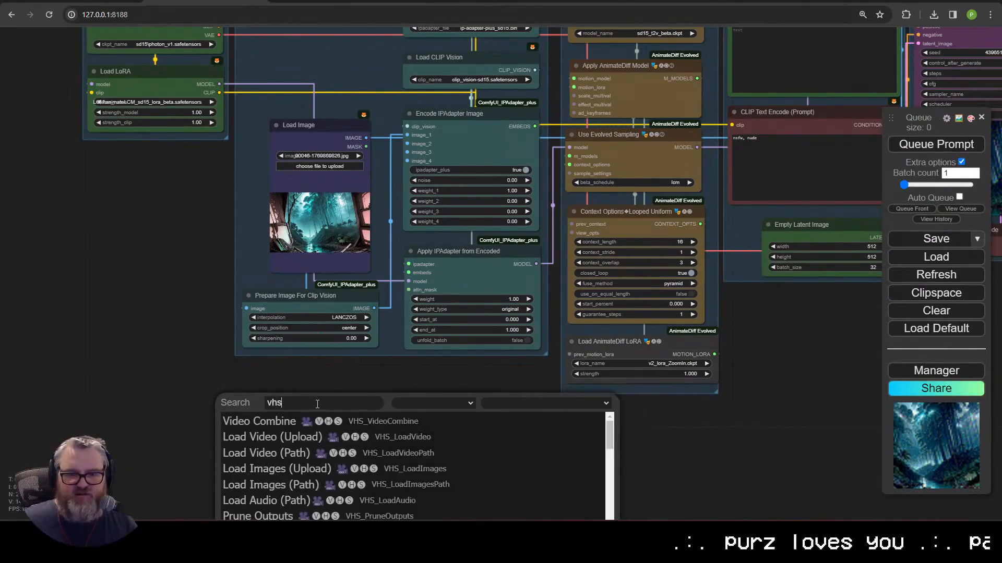
key("Down")
key("Down")
key("Down")
key("Down")
key("Return")
left_click_drag(317, 404, 90, 388)
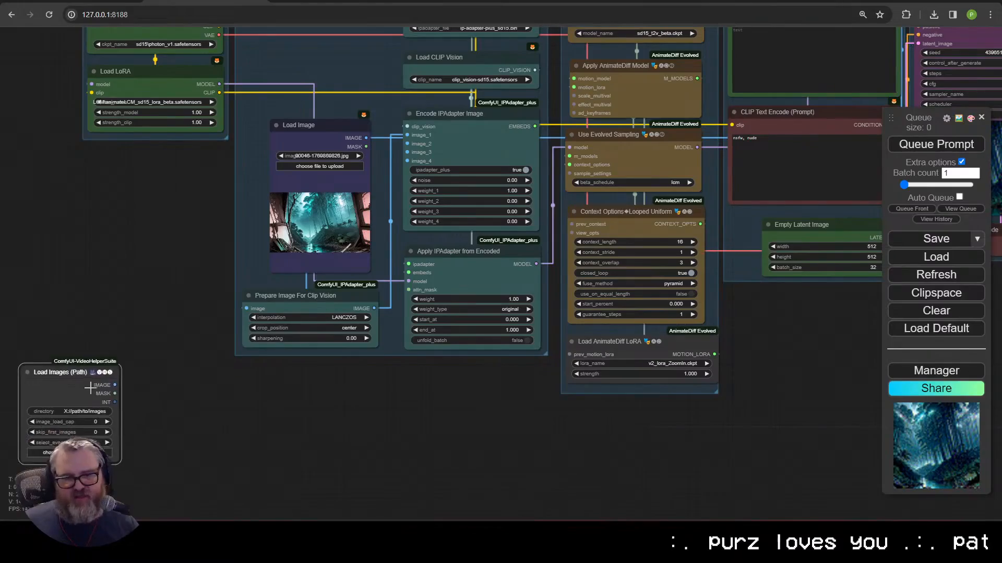
Step: In File Explorer, navigate into Mask Pack and on to its Constant mask folder
key("alt+Tab")
key("Up")
key("Up")
key("Up")
key("Left")
key("Return")
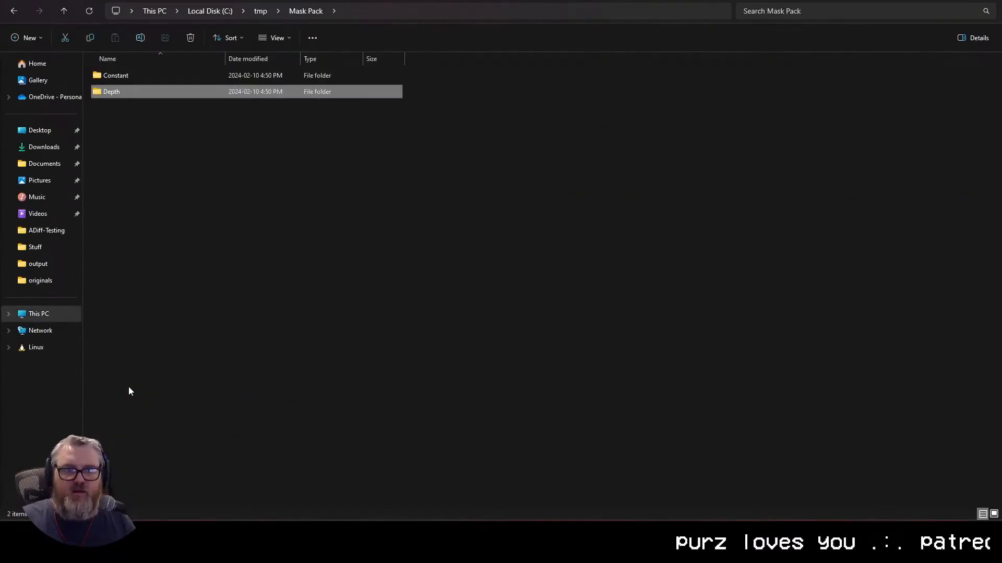
key("Up")
key("Return")
key("Right")
key("Return")
key("alt+Up")
key("Right")
key("Down")
key("Down")
key("Down")
key("Down")
key("Down")
key("Down")
key("Right")
key("Down")
key("Down")
key("Left")
key("Up")
key("Up")
key("Up")
key("Left")
Step: Copy the mask folder path into the Load Images (Path) directory field
key("Return")
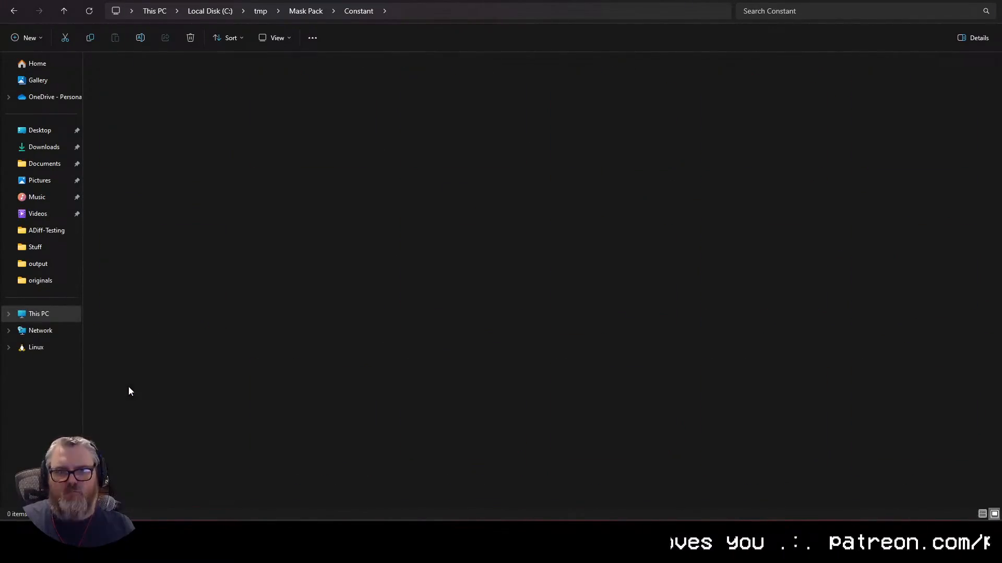
key("alt+d")
key("ctrl+c")
key("alt+Tab")
left_click(196, 268)
key("ctrl+v")
key("Return")
Step: Attach a Video Combine and an Invert Image node to the Load Images (Path) IMAGE output
type("vh")
left_click_drag(226, 242, 307, 83)
left_click(314, 292)
left_click(425, 307)
type("invert")
left_click(312, 352)
left_click_drag(334, 137, 328, 236)
left_click_drag(319, 85, 311, 191)
Step: Clone the Video Combine node and feed it the inverted images
left_click_drag(330, 227, 476, 224)
left_click_drag(357, 201, 418, 240)
mouse_move(181, 247)
left_mouse_down()
mouse_move(181, 259)
mouse_move(188, 251)
left_mouse_up()
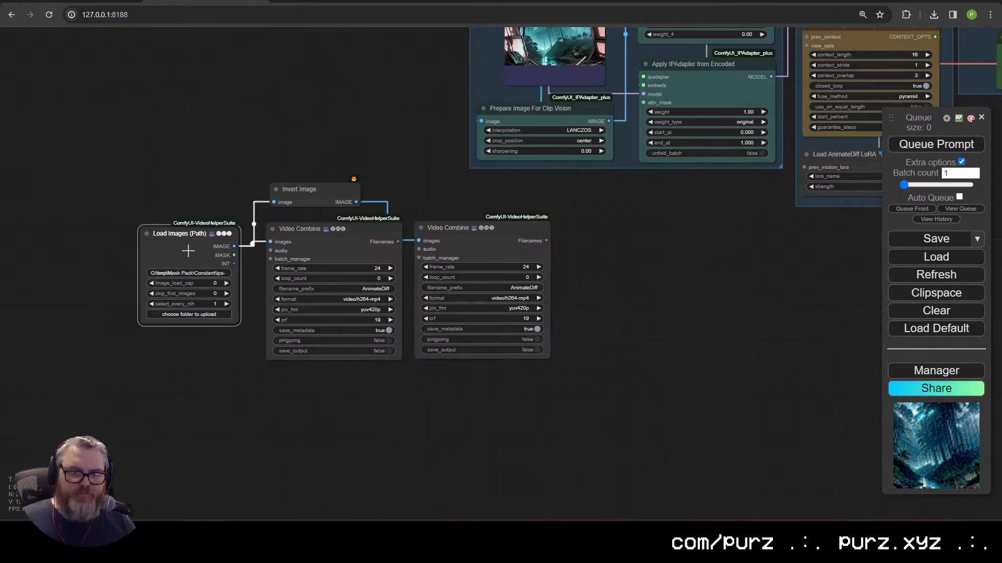
scroll(224, 277, "up", 4)
left_click(347, 218)
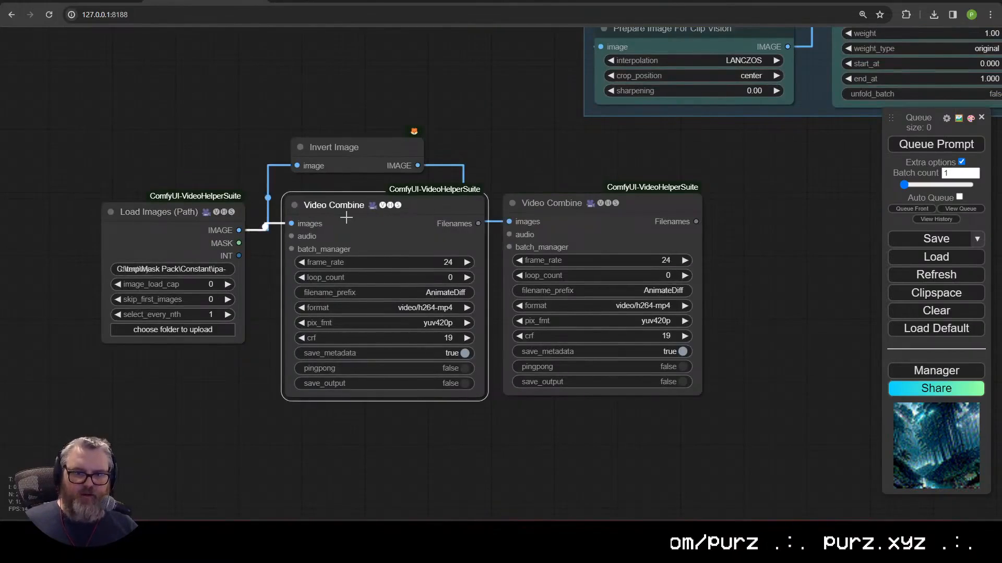
left_click(383, 148)
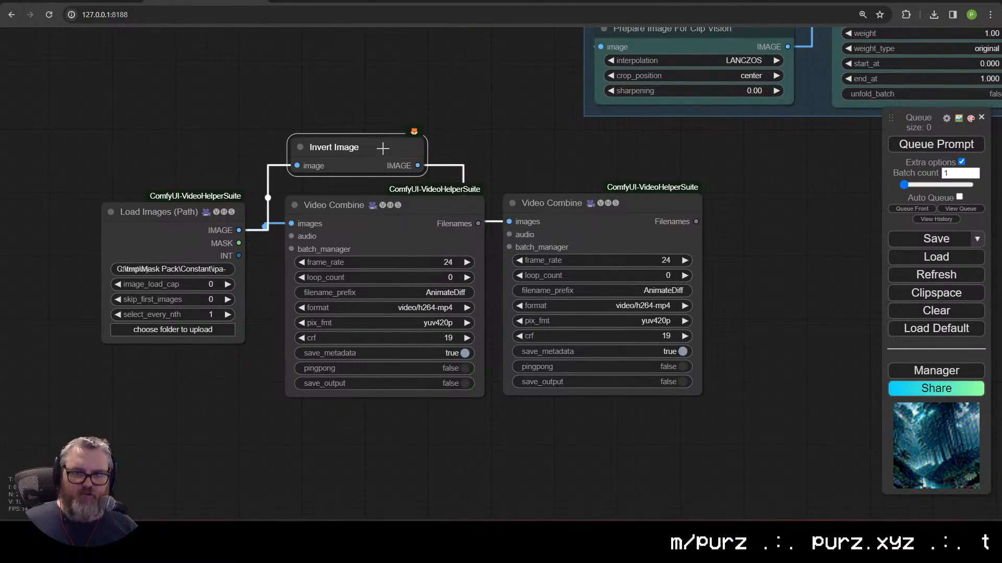
left_click(564, 198)
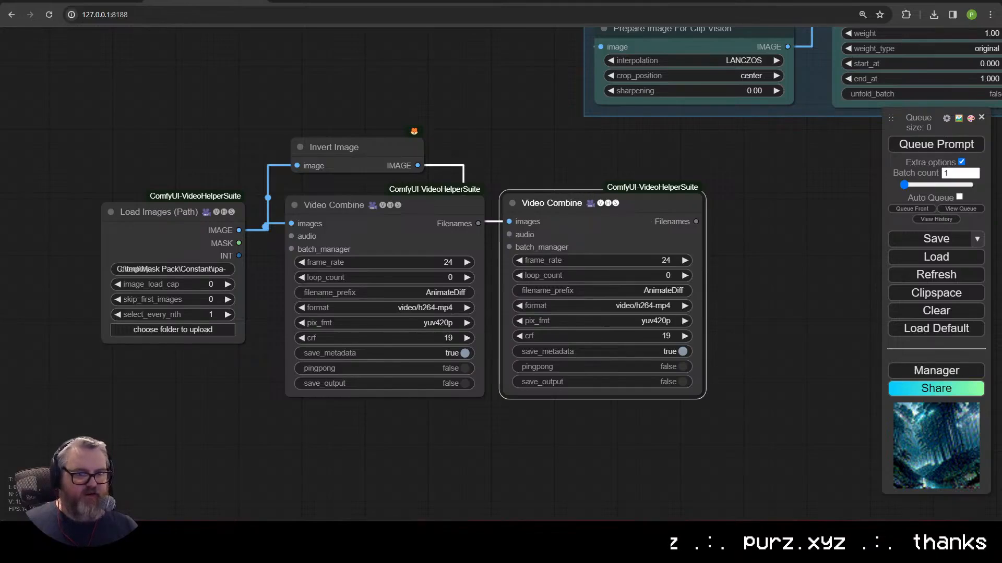
Step: Pan the graph and select Load Images (Path) to review the mask branch
left_click_drag(223, 339, 286, 341)
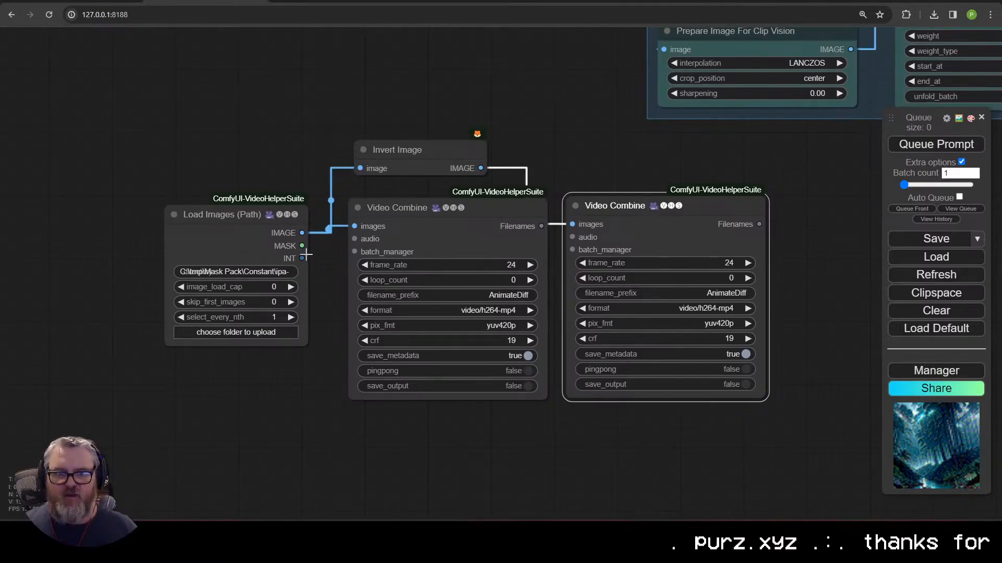
scroll(321, 265, "down", 3)
left_click(291, 324)
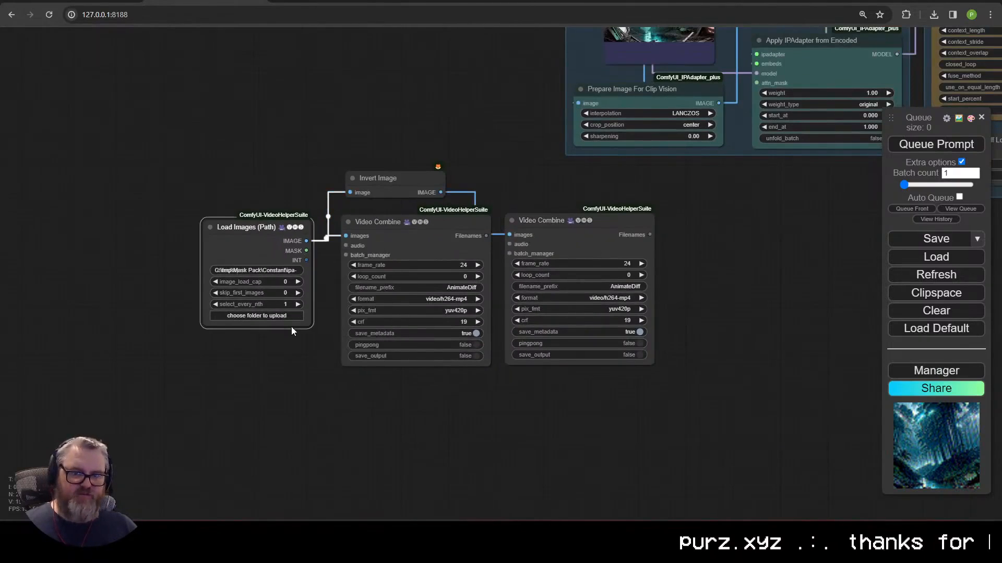
scroll(293, 344, "down", 6)
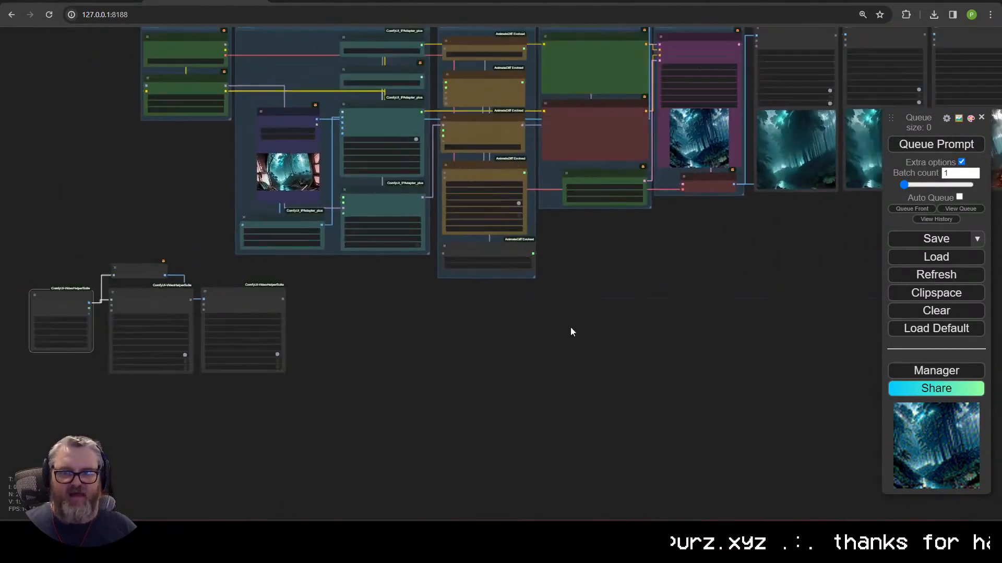
scroll(579, 318, "up", 5)
Step: Turn Empty Latent Image's batch_size into an input driven by the loaded image count
right_click(496, 137)
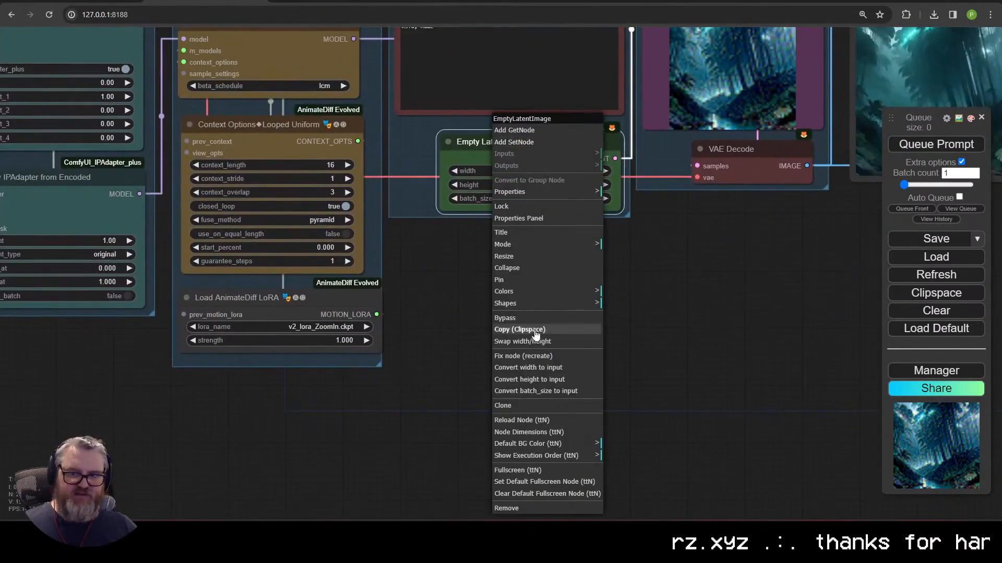
left_click(535, 391)
left_click_drag(338, 411, 415, 408)
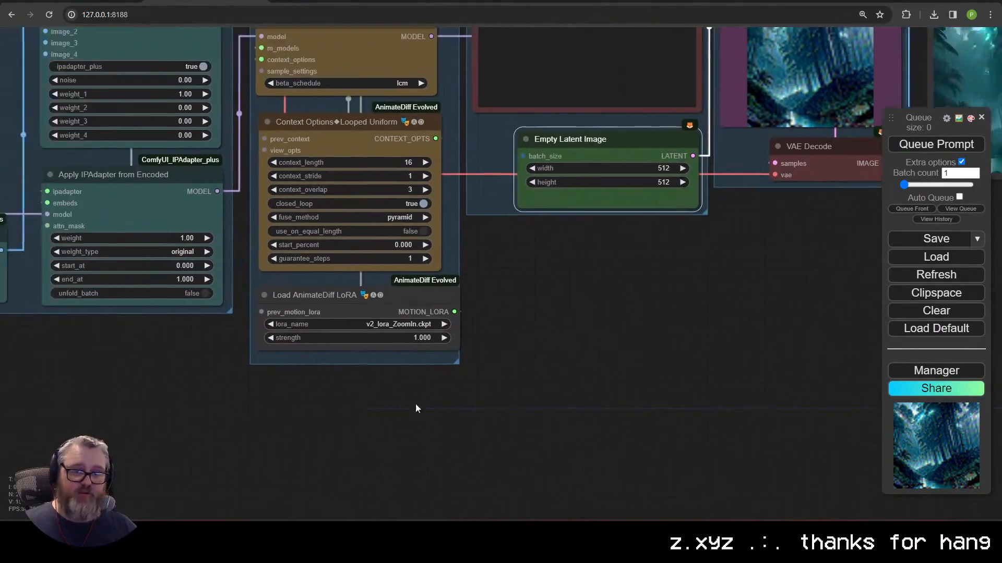
scroll(415, 408, "down", 2)
left_click_drag(24, 378, 46, 375)
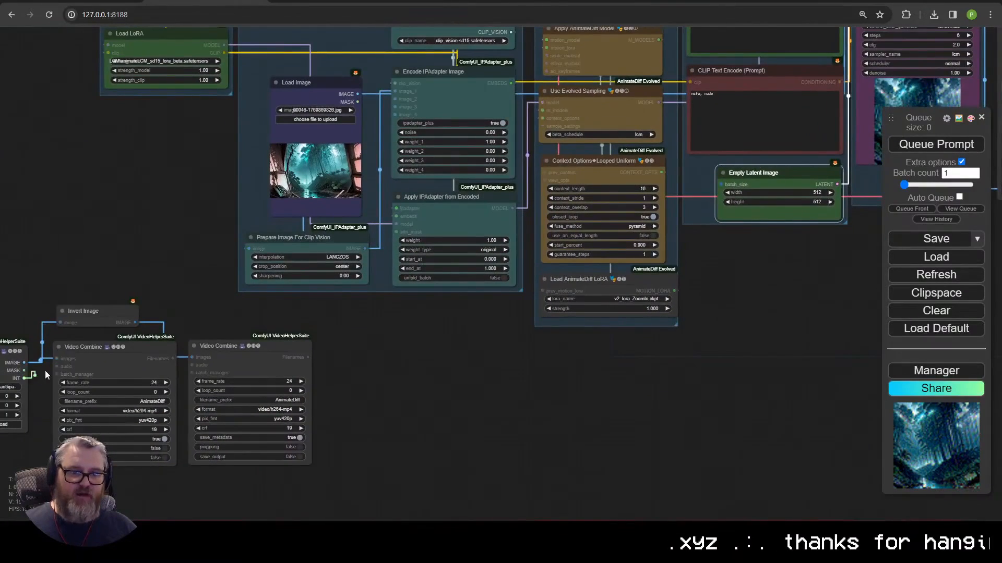
left_click_drag(733, 197, 731, 193)
scroll(572, 440, "down", 2)
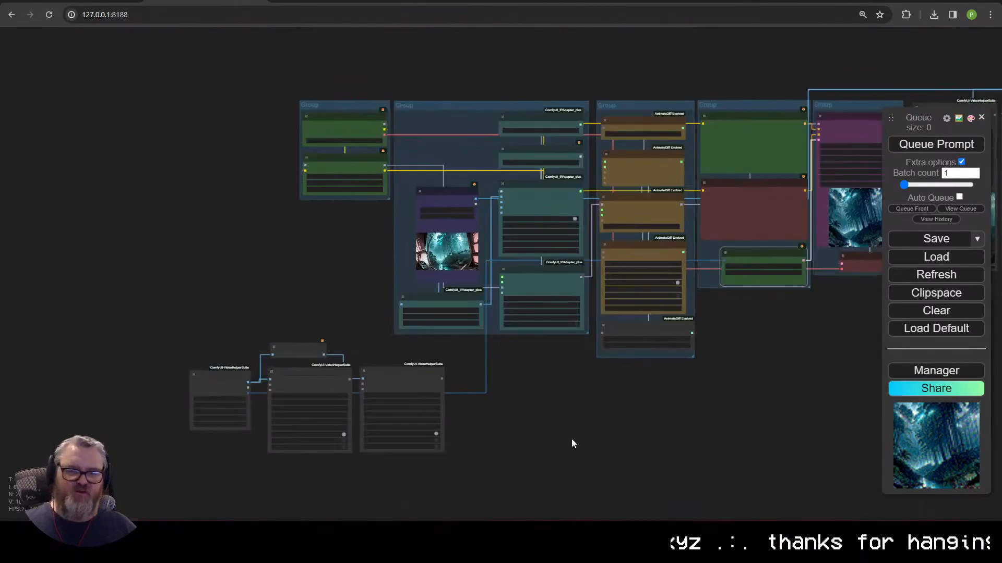
scroll(514, 425, "up", 3)
Step: Open the ipa-mask5 folder window, then queue the workflow to render
left_click_drag(94, 384, 362, 343)
scroll(362, 343, "up", 5)
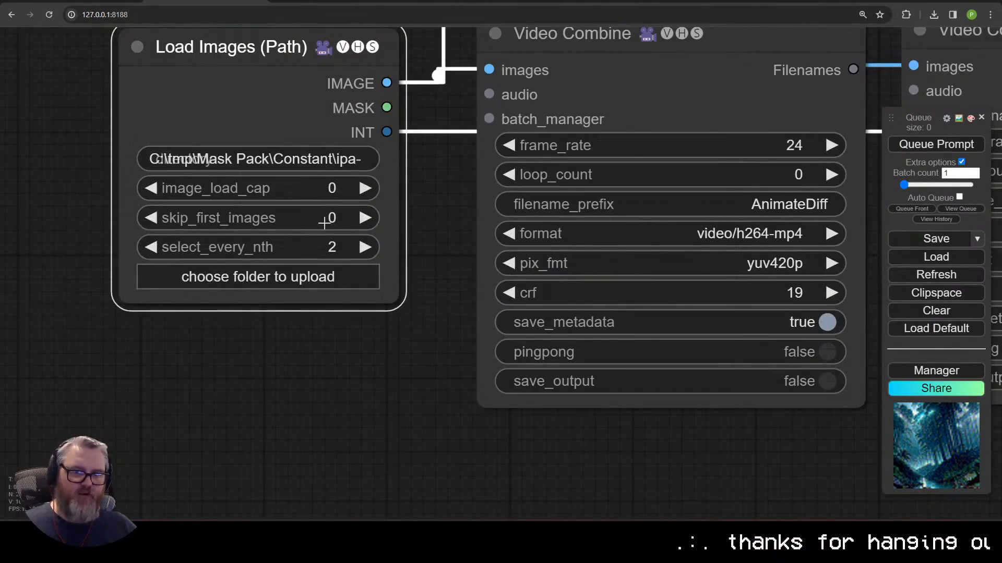
scroll(320, 324, "down", 3)
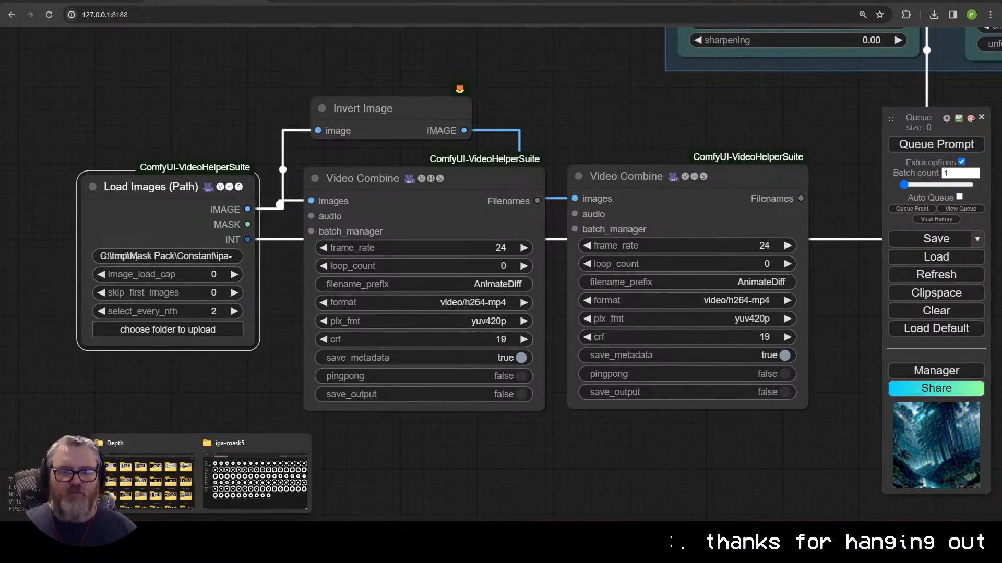
left_click(266, 472)
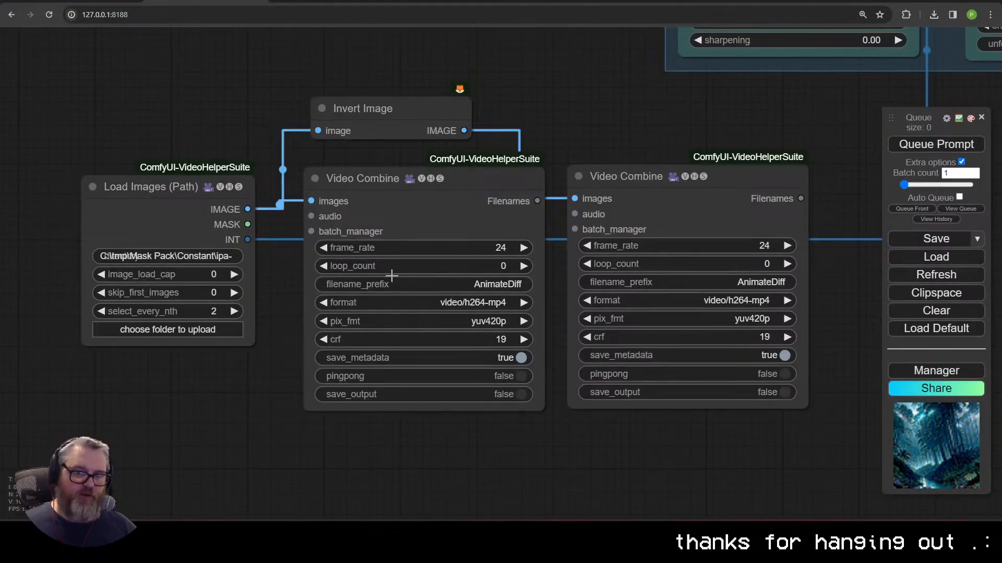
scroll(391, 275, "down", 3)
left_click_drag(680, 407, 516, 419)
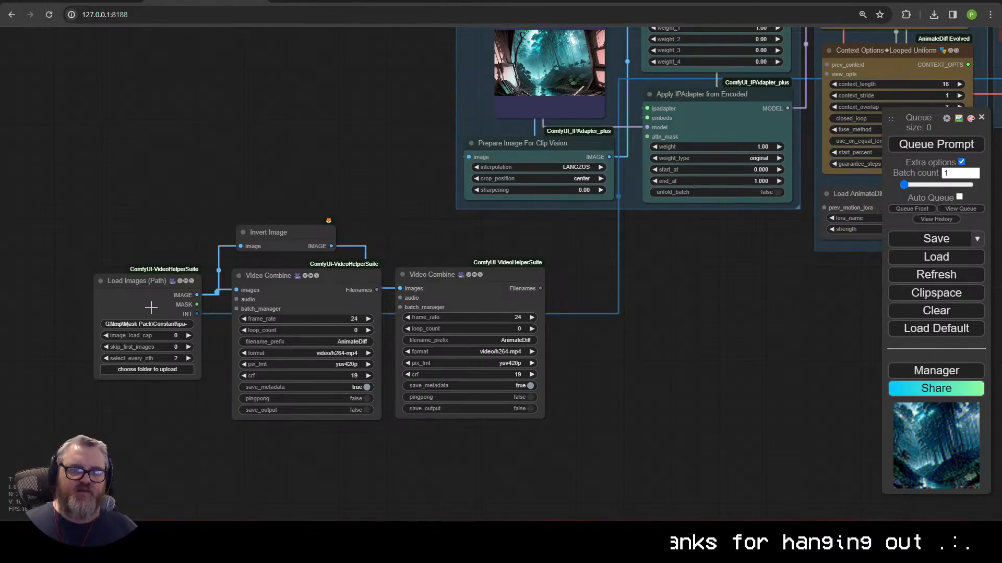
left_click(937, 150)
scroll(818, 305, "down", 4)
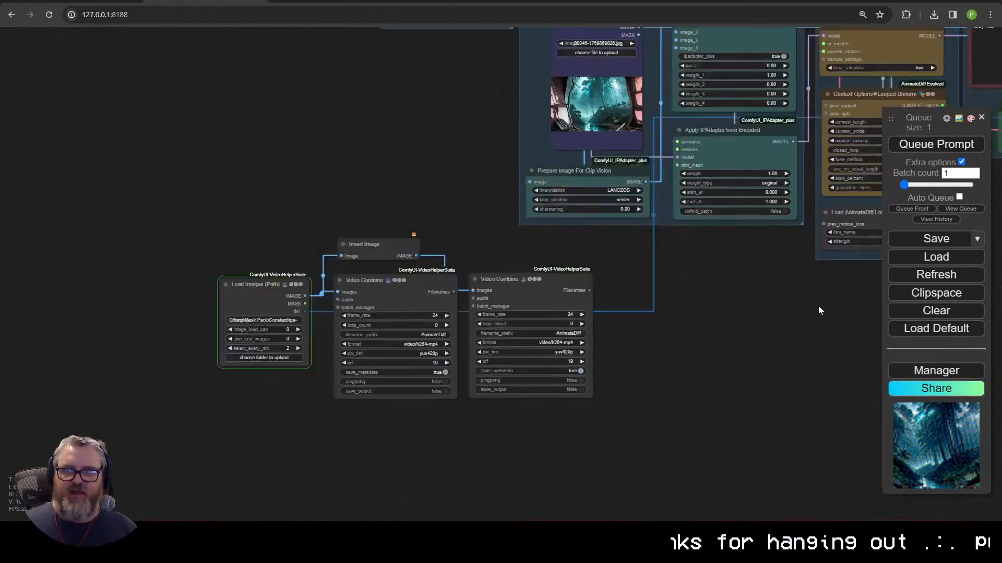
scroll(396, 371, "up", 3)
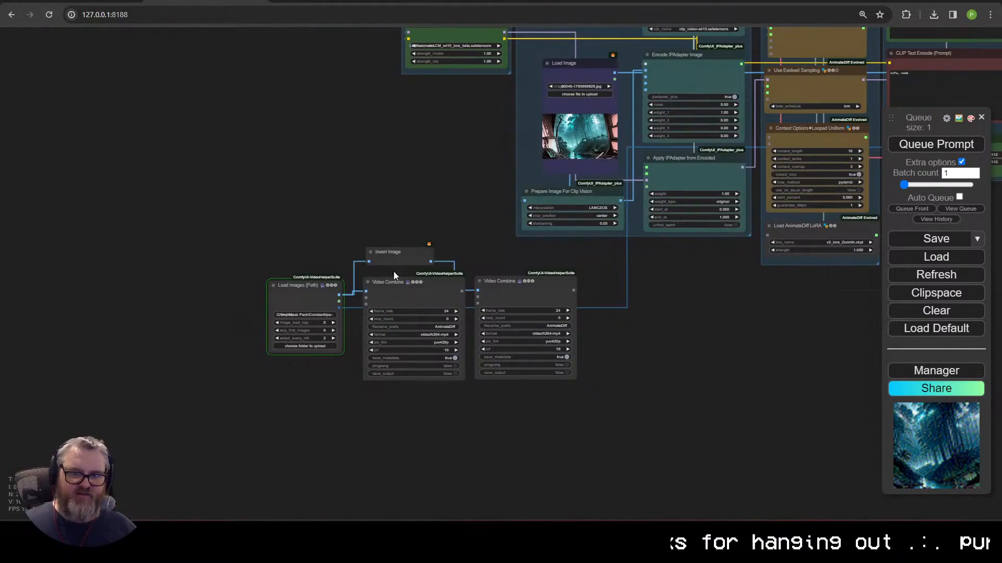
Step: Sync the Video Combine previews and clone Apply IPAdapter from Encoded below the original
right_click(516, 330)
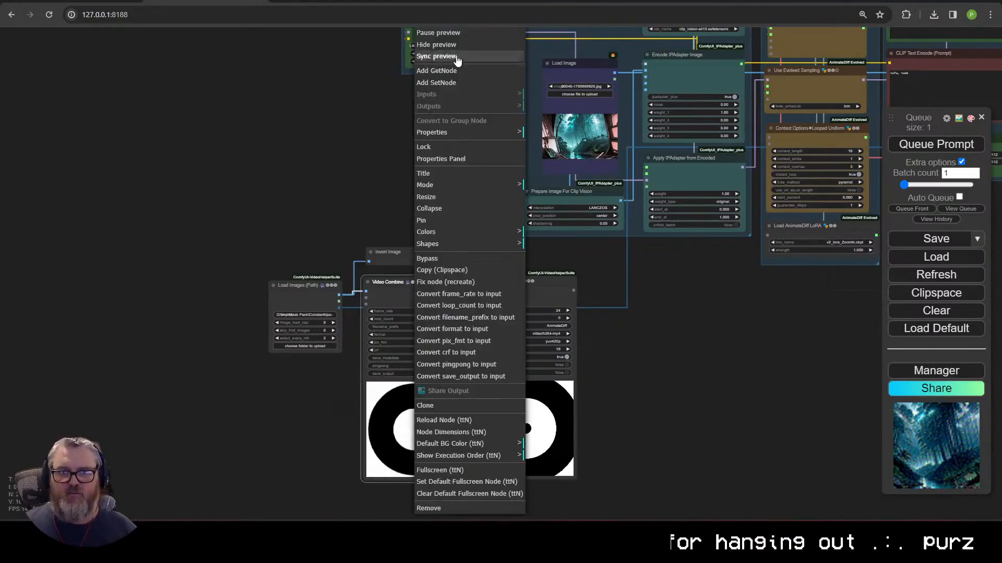
scroll(573, 356, "up", 8)
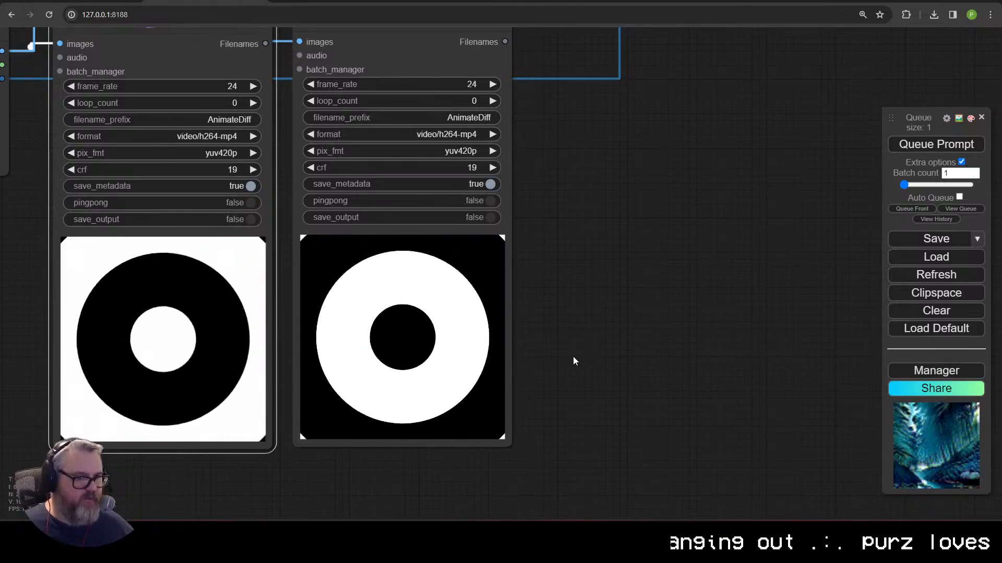
scroll(573, 356, "down", 6)
scroll(671, 193, "up", 4)
left_click_drag(670, 193, 457, 267)
mouse_move(462, 140)
left_mouse_down()
mouse_move(519, 159)
mouse_move(450, 264)
mouse_move(460, 249)
left_mouse_up()
Step: Duplicate Encode IPAdapter Image and chain both Apply nodes in series into Use Evolved Sampling
scroll(417, 121, "up", 3)
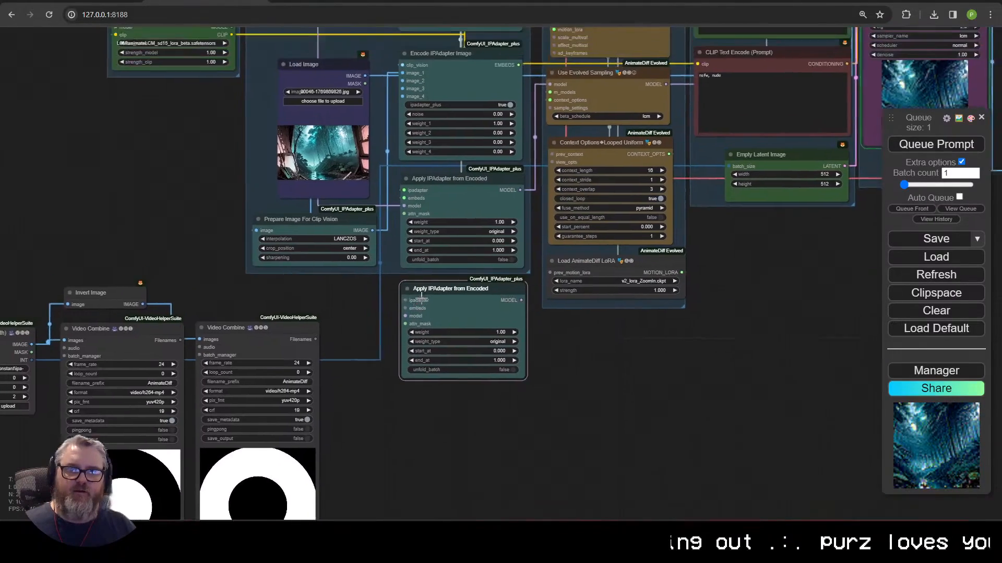
key("ctrl+c")
key("ctrl+v")
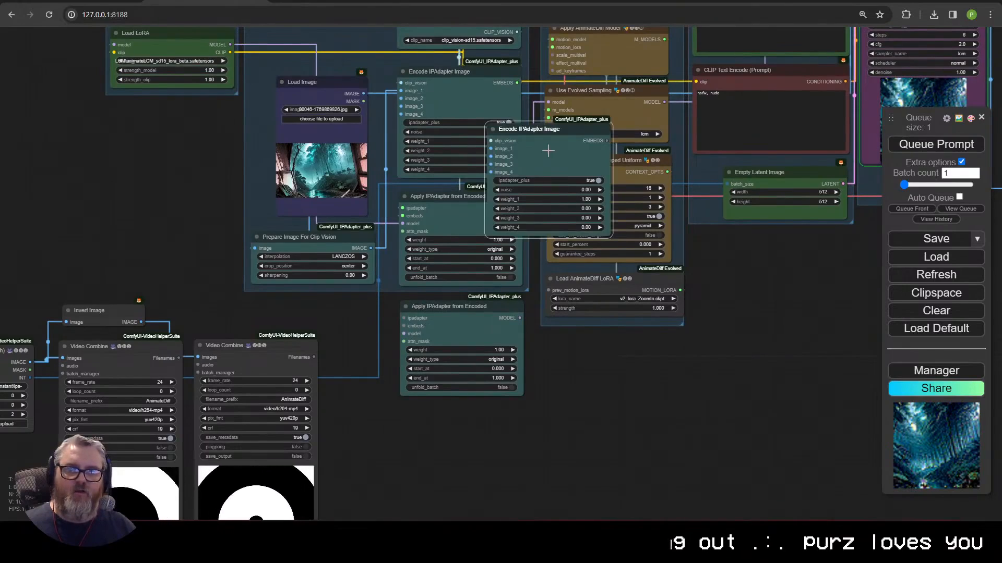
left_click_drag(547, 150, 465, 443)
left_click_drag(518, 207, 404, 333)
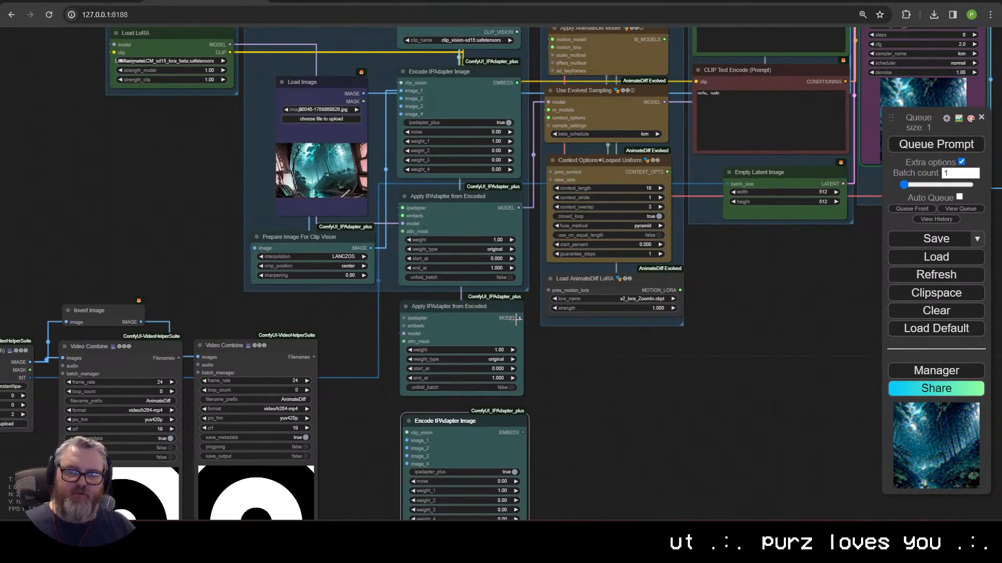
left_click_drag(519, 318, 554, 99)
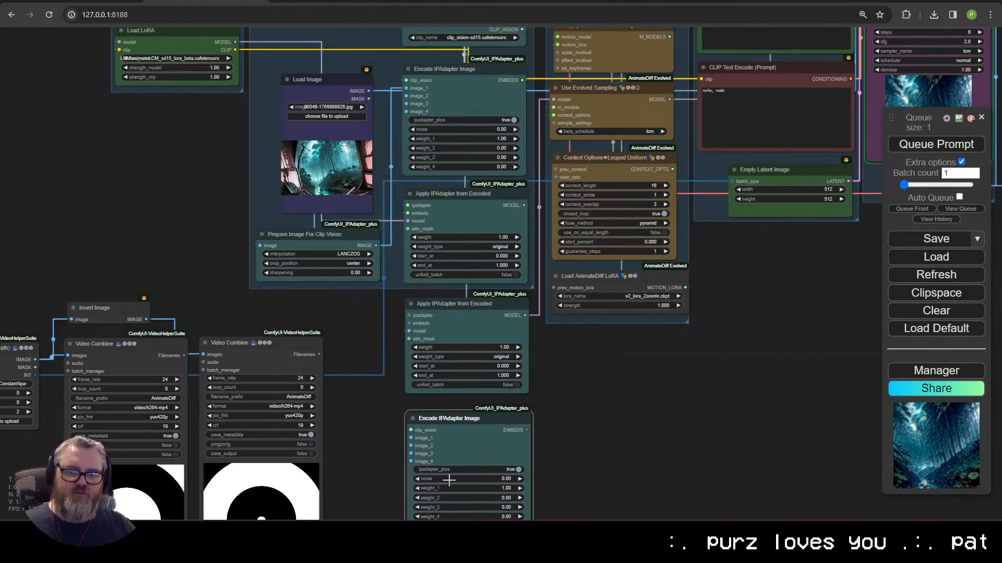
Step: Add a red-channel Convert Image to Mask from Load Images into the upper Apply node's attn_mask
left_click_drag(393, 421, 537, 249)
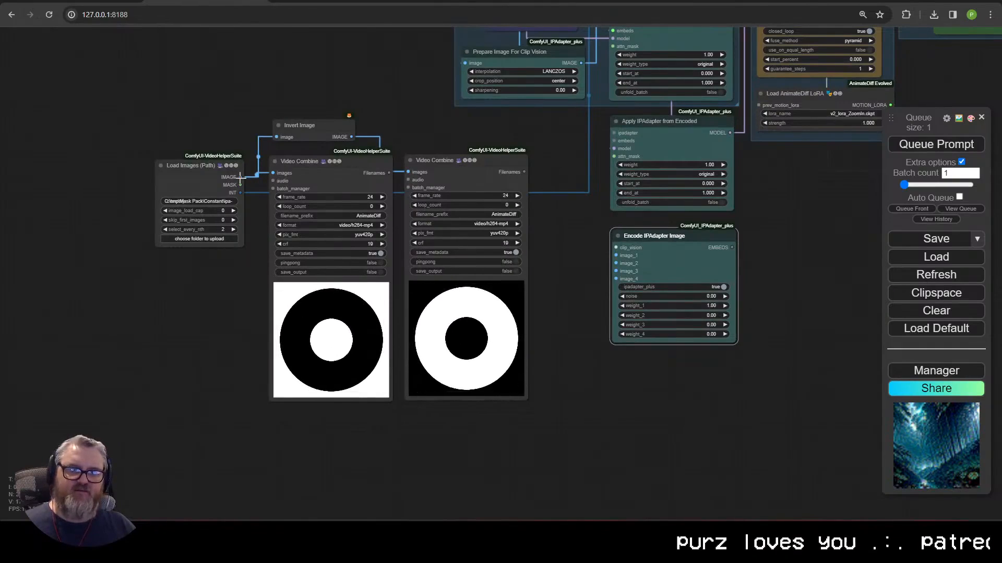
left_click_drag(240, 178, 289, 446)
left_click(305, 431)
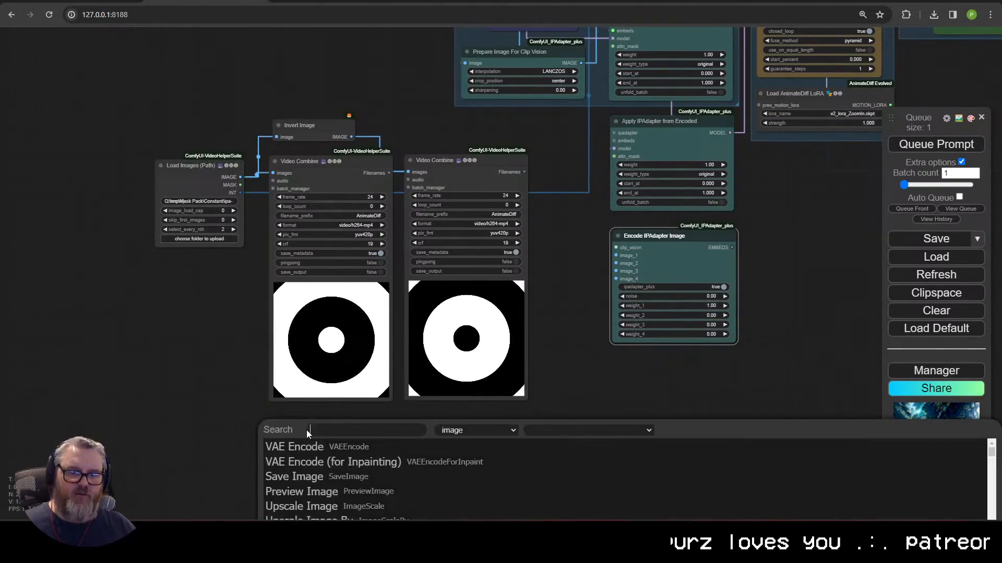
type("mask")
left_click(332, 464)
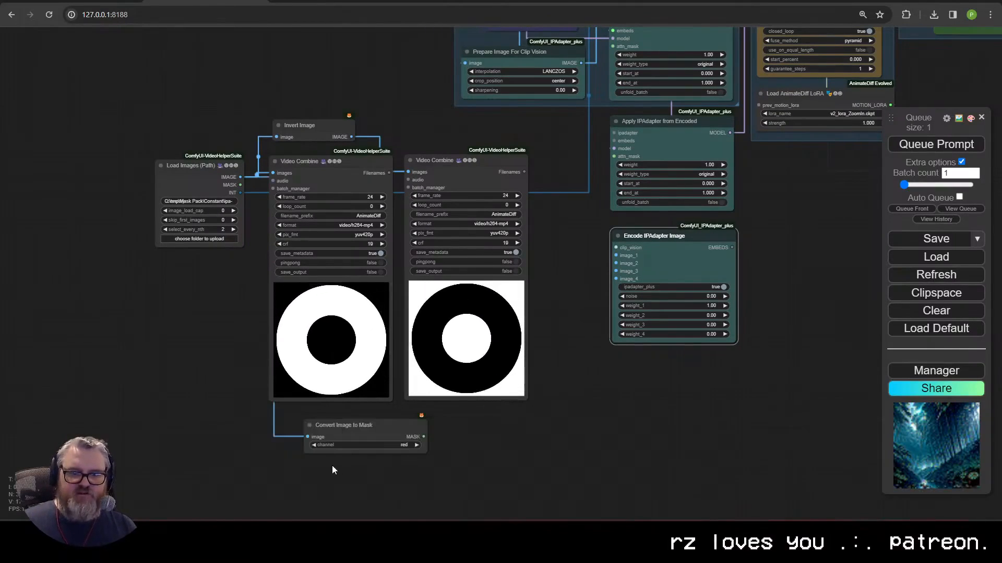
left_click_drag(355, 433, 320, 428)
left_click_drag(391, 433, 614, 47)
left_click(339, 128)
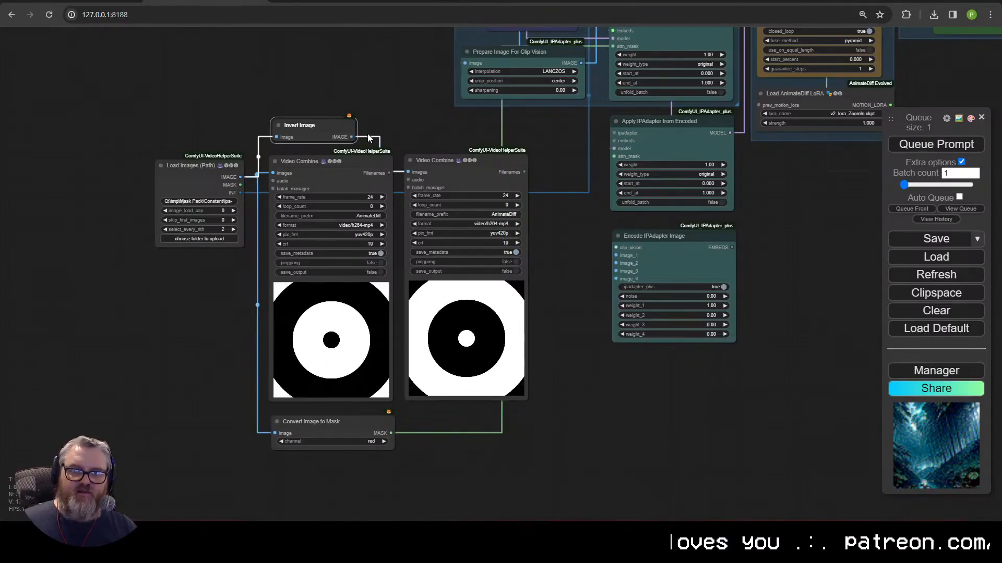
Step: Add a green-channel Convert Image to Mask from Invert Image into the lower attn_mask
left_click_drag(352, 137, 280, 471)
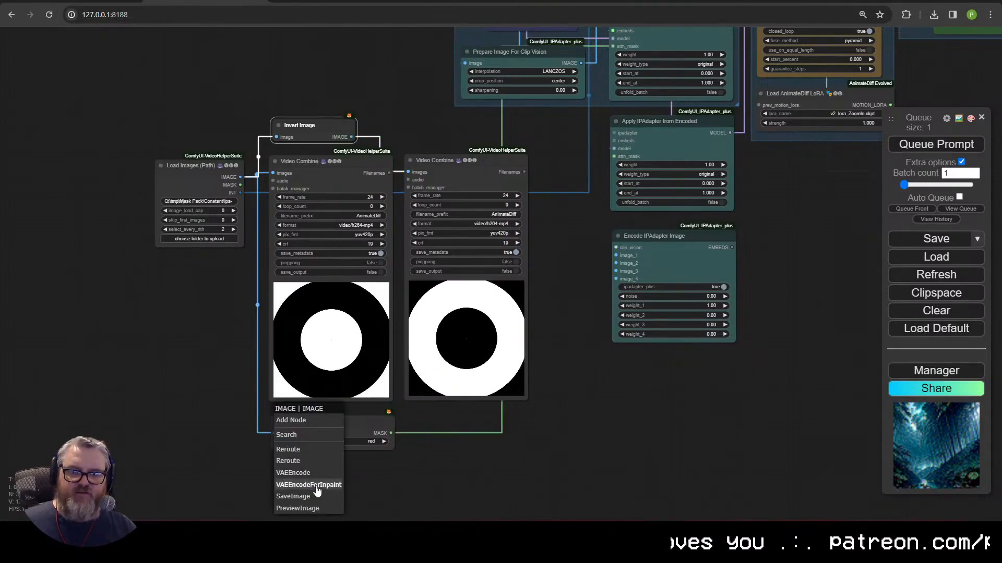
left_click(316, 435)
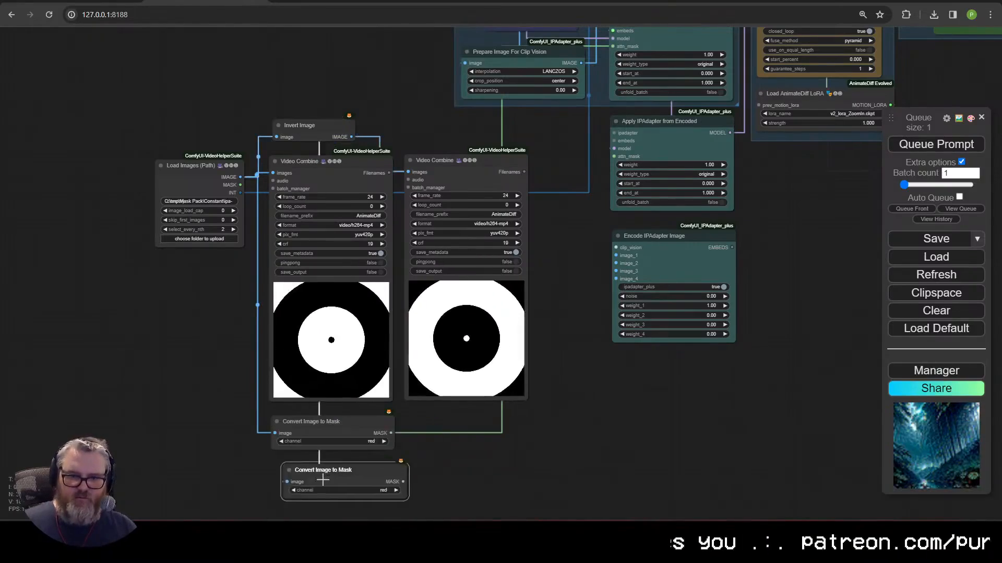
left_click_drag(322, 477, 309, 471)
left_click(384, 485)
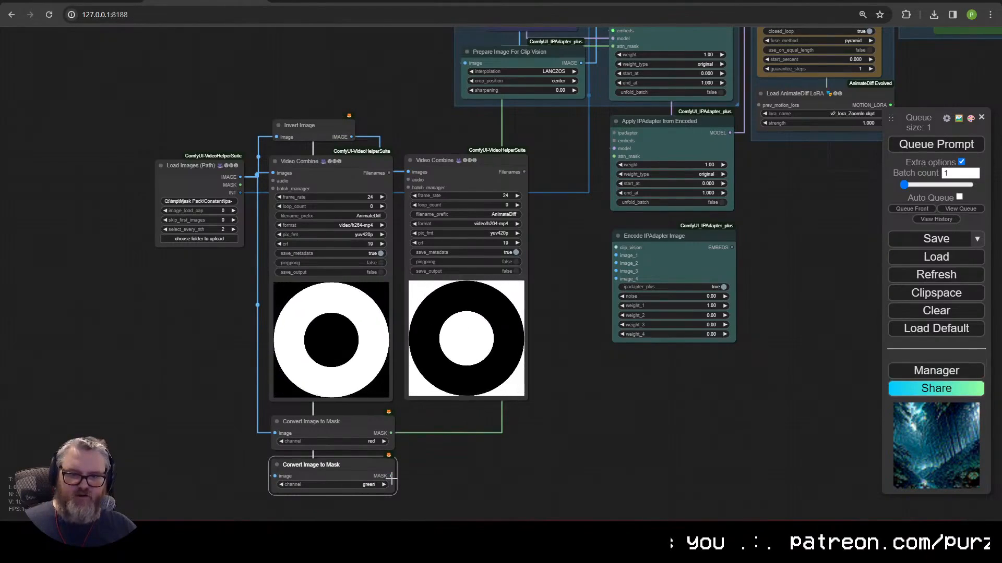
left_click_drag(392, 476, 616, 157)
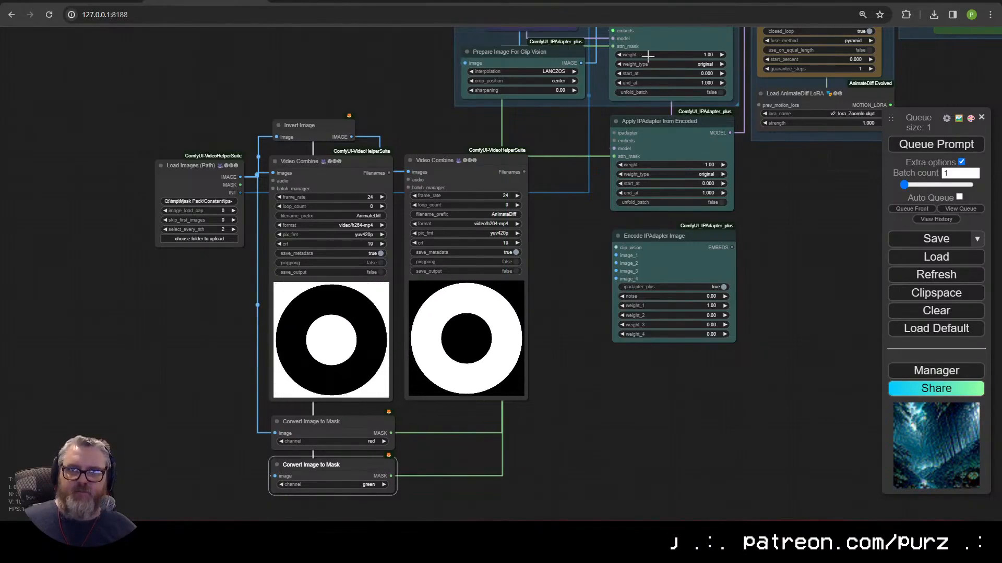
Step: Connect the new encoder's embeddings to the lower Apply IPAdapter from Encoded node
left_click(637, 176)
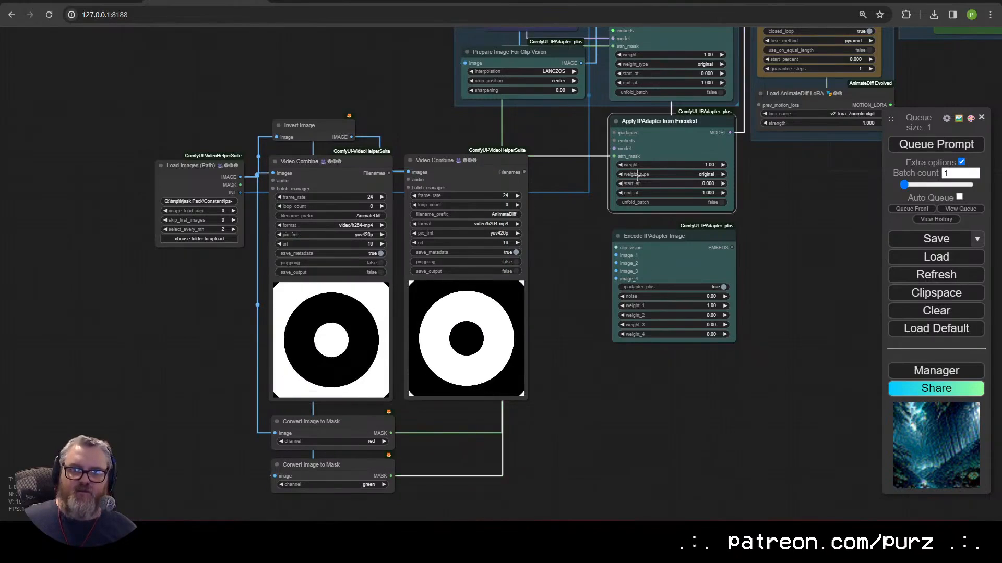
left_click(454, 331)
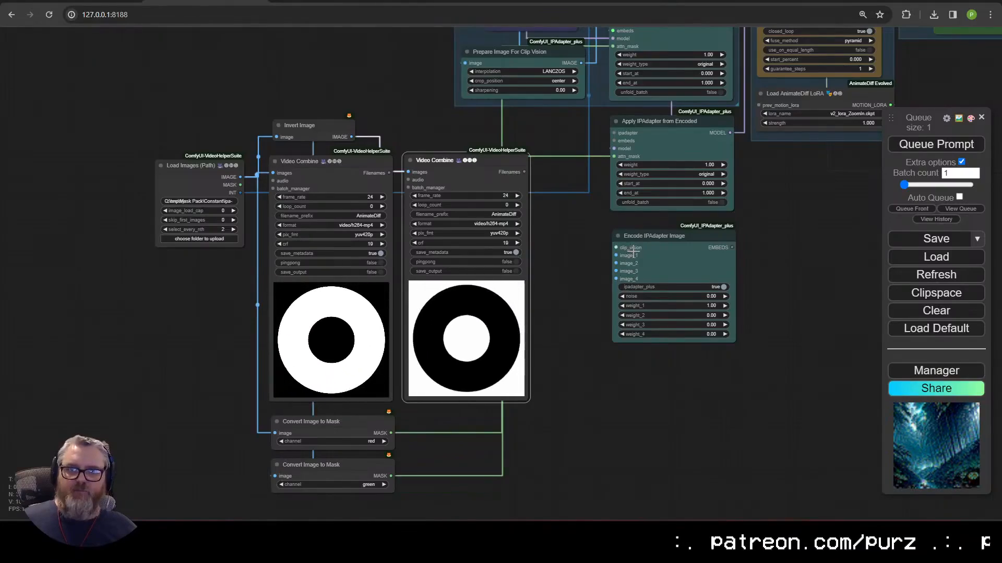
scroll(633, 252, "down", 4)
scroll(653, 380, "up", 2)
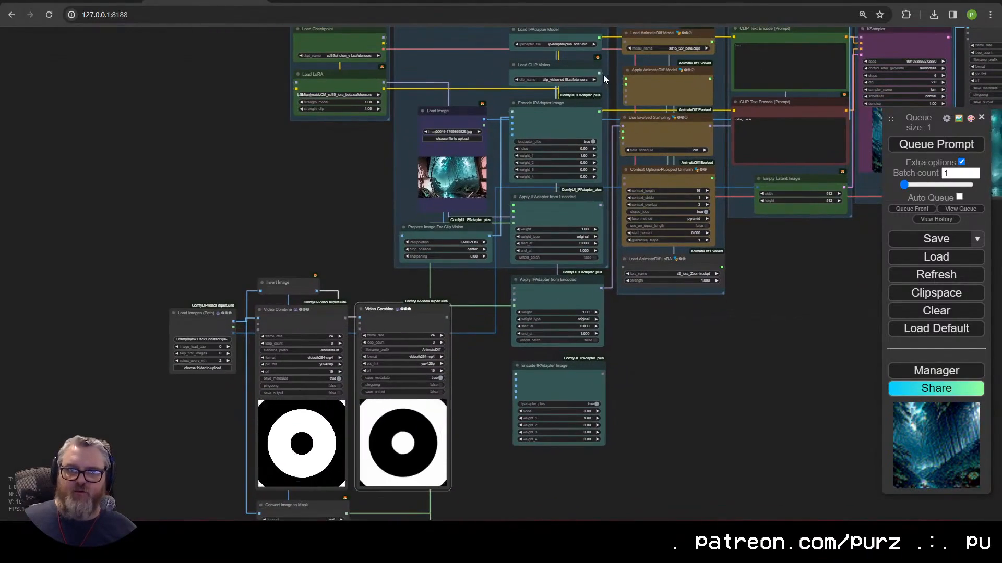
scroll(595, 287, "up", 5)
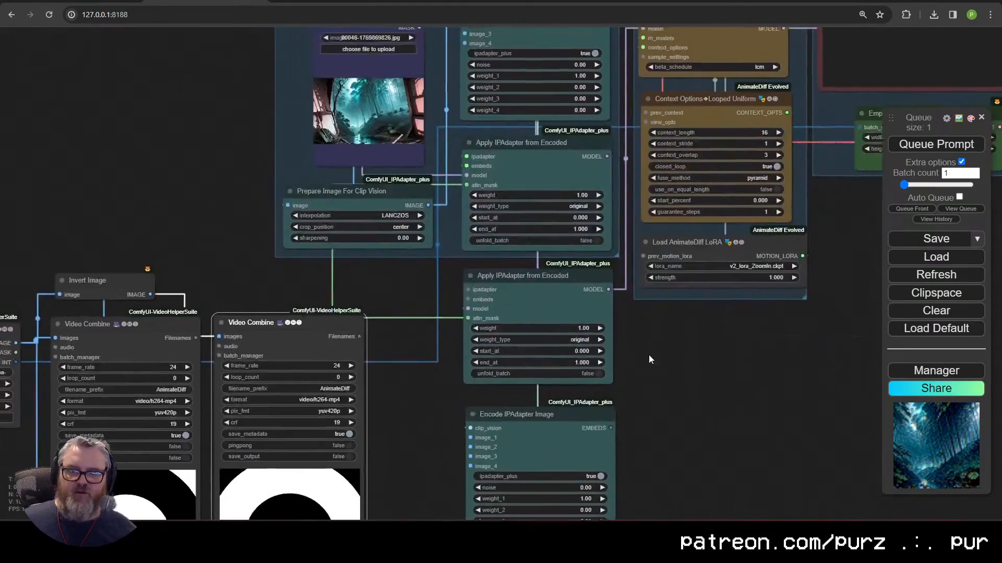
scroll(657, 365, "down", 3)
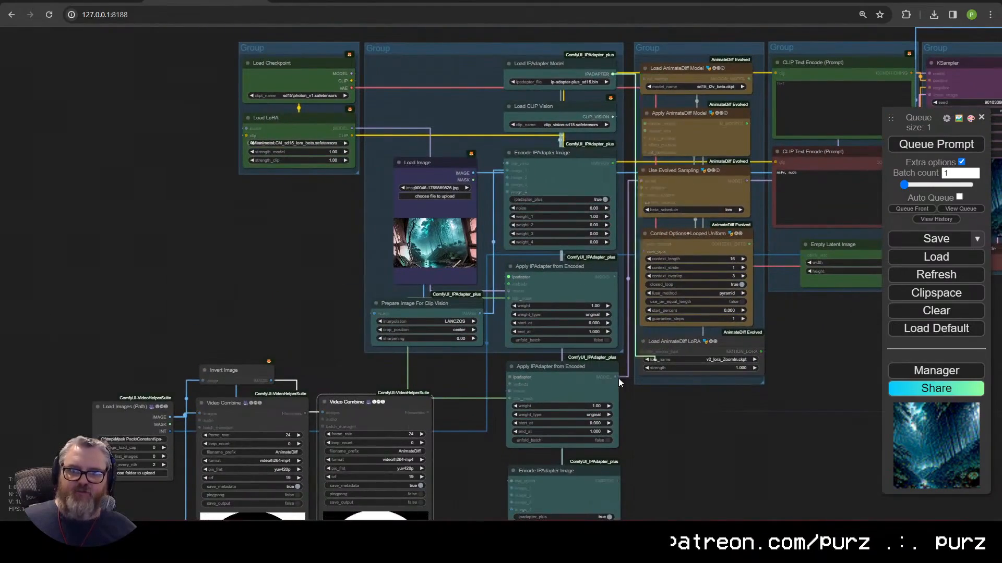
scroll(655, 431, "up", 6)
left_click_drag(655, 429, 775, 285)
left_click_drag(712, 384, 747, 284)
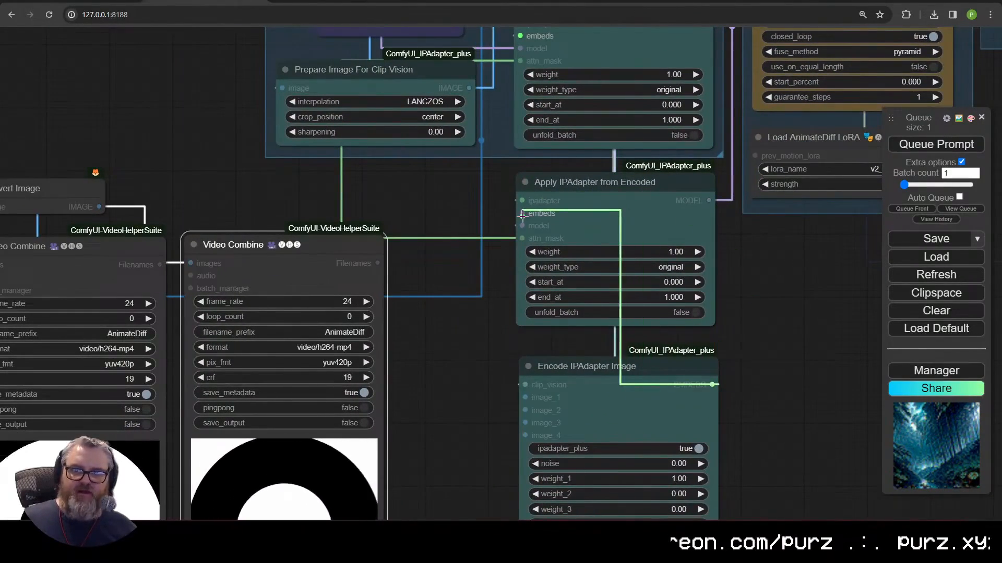
scroll(468, 272, "down", 8)
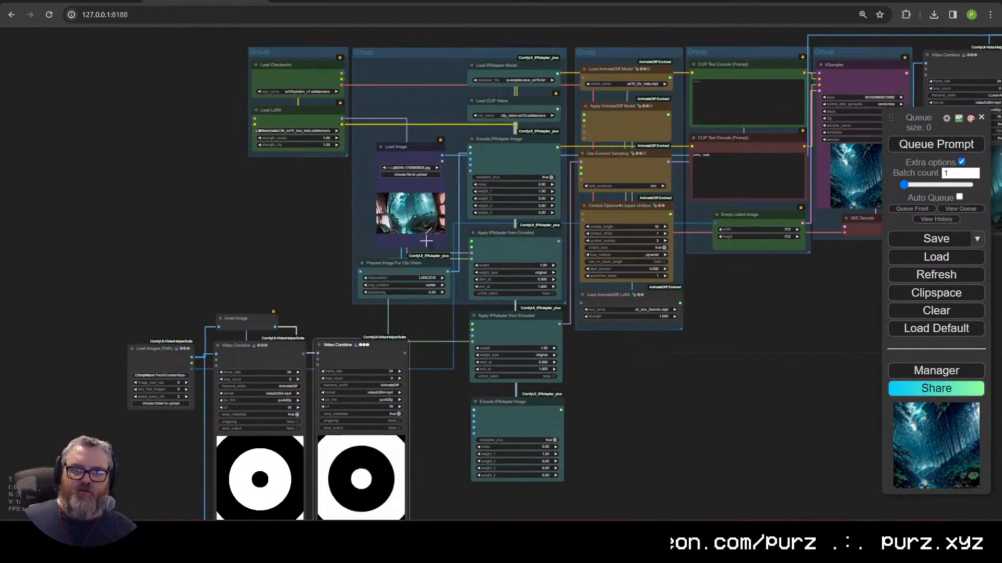
Step: Paste a Load Image plus Prepare Image For Clip Vision pair and align it under the first
left_click_drag(135, 277, 123, 163)
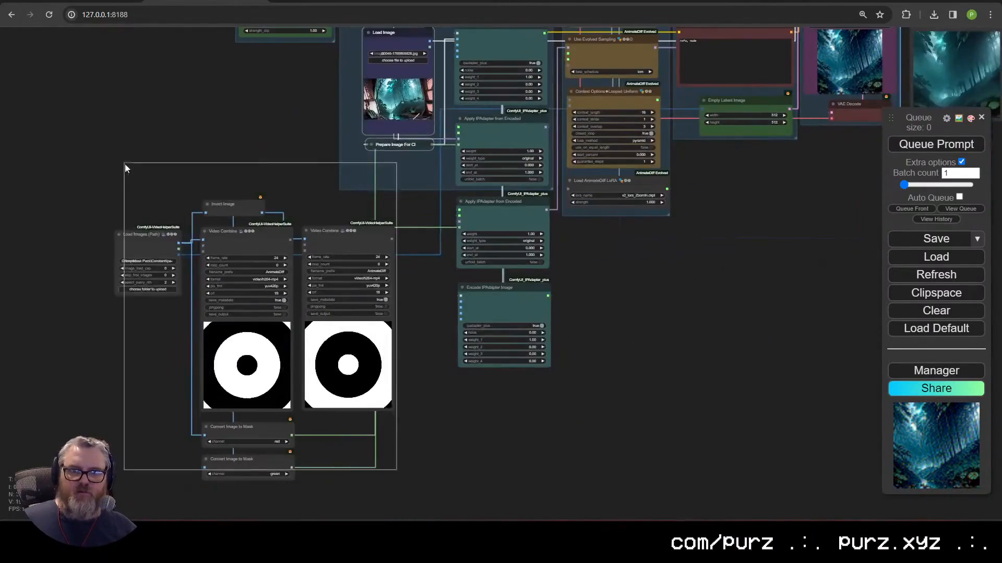
left_click_drag(209, 232, 31, 203)
key("ctrl+v")
left_click(368, 321)
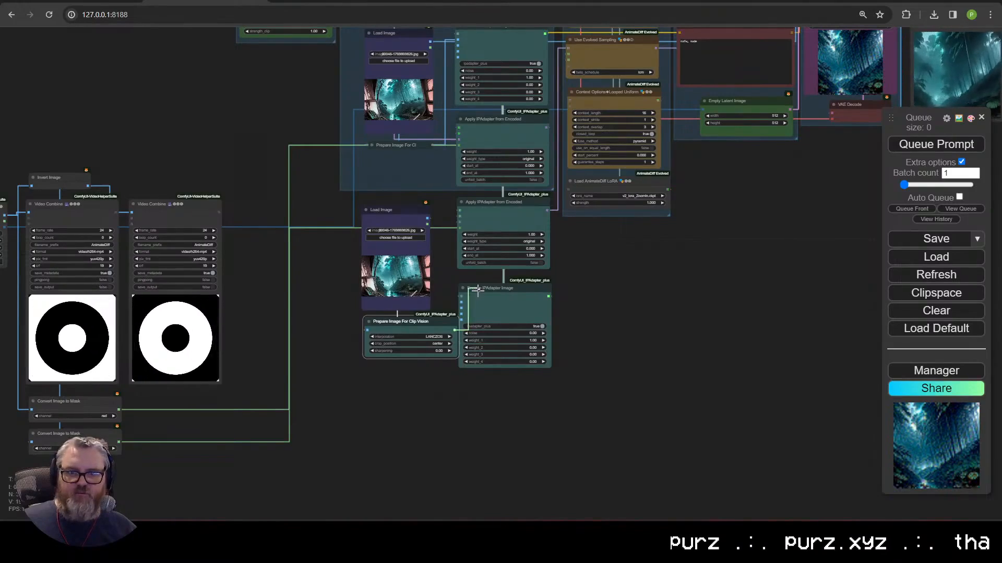
left_click(368, 322)
scroll(659, 377, "up", 5)
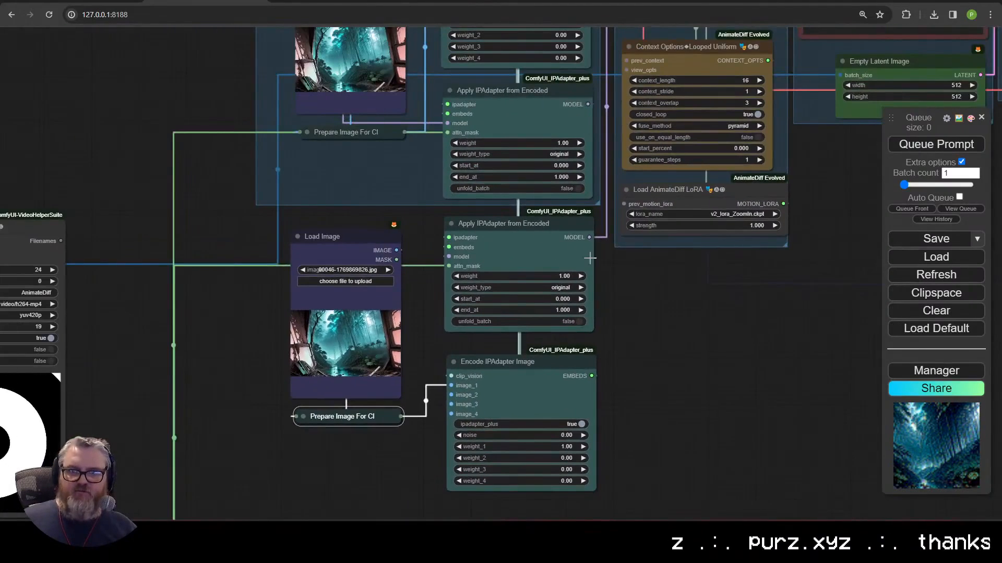
scroll(589, 258, "down", 2)
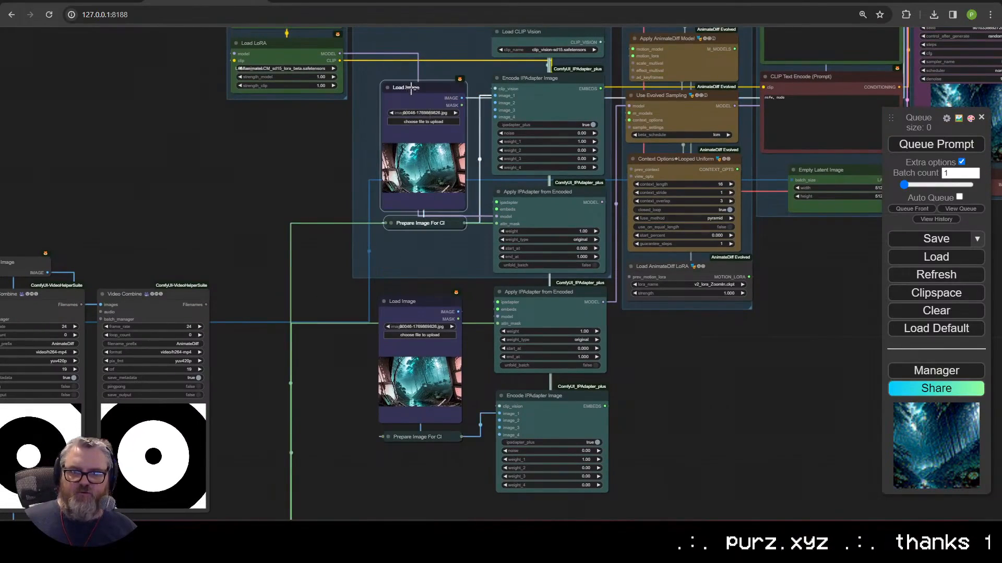
left_click_drag(411, 87, 421, 87)
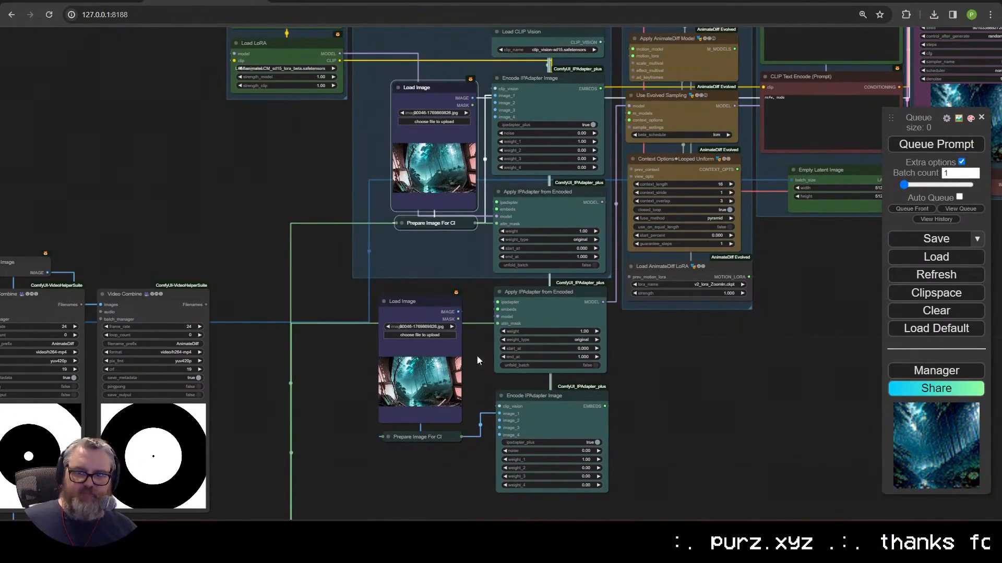
left_click_drag(427, 438, 441, 435)
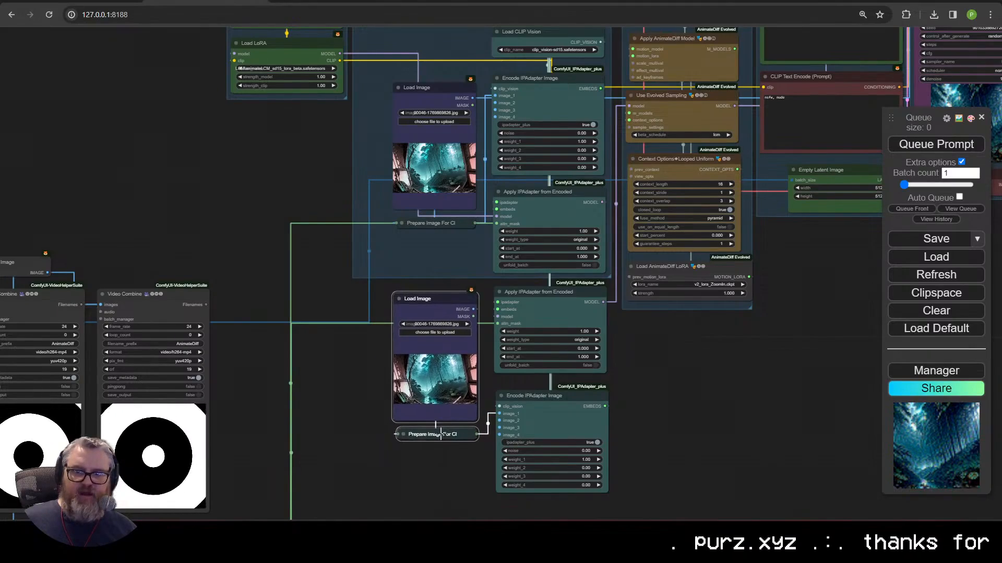
left_click(335, 418)
Step: Enlarge the IPAdapter group around the new nodes and move both mask nodes closer
left_click_drag(610, 278, 617, 506)
scroll(689, 233, "down", 4)
left_click_drag(446, 483, 156, 180)
left_click_drag(308, 275, 399, 216)
left_click(395, 160)
scroll(395, 161, "up", 4)
Step: Load the Spy Hunter screenshot into the lower Load Image reference
left_click_drag(395, 159, 265, 225)
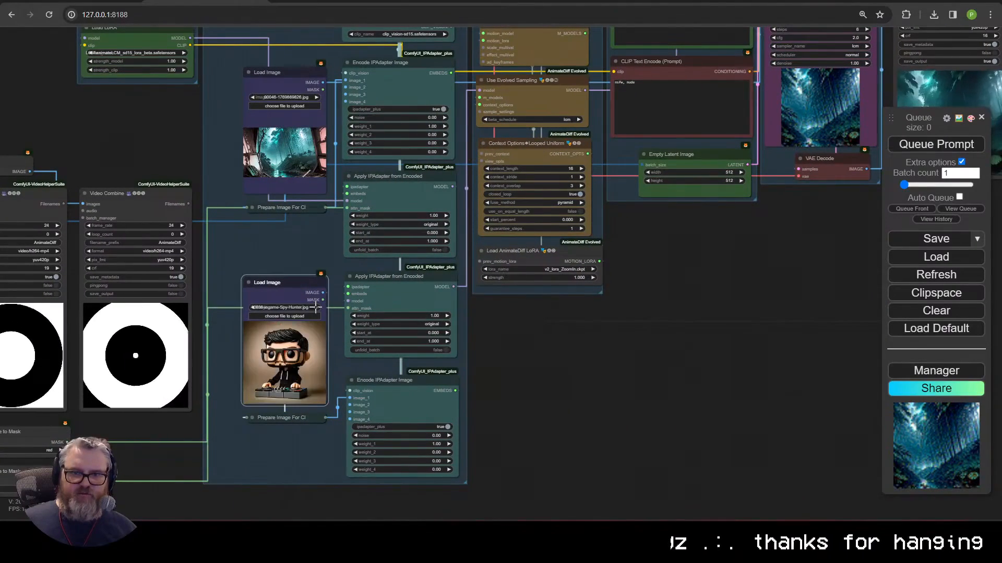
left_click(316, 307)
left_click(316, 98)
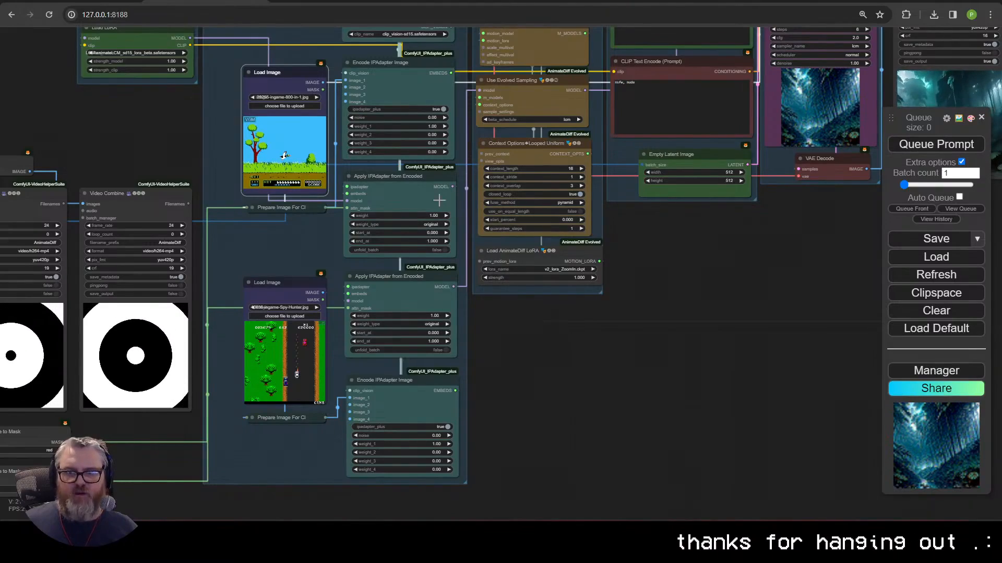
left_click_drag(640, 374, 360, 432)
scroll(360, 432, "down", 4)
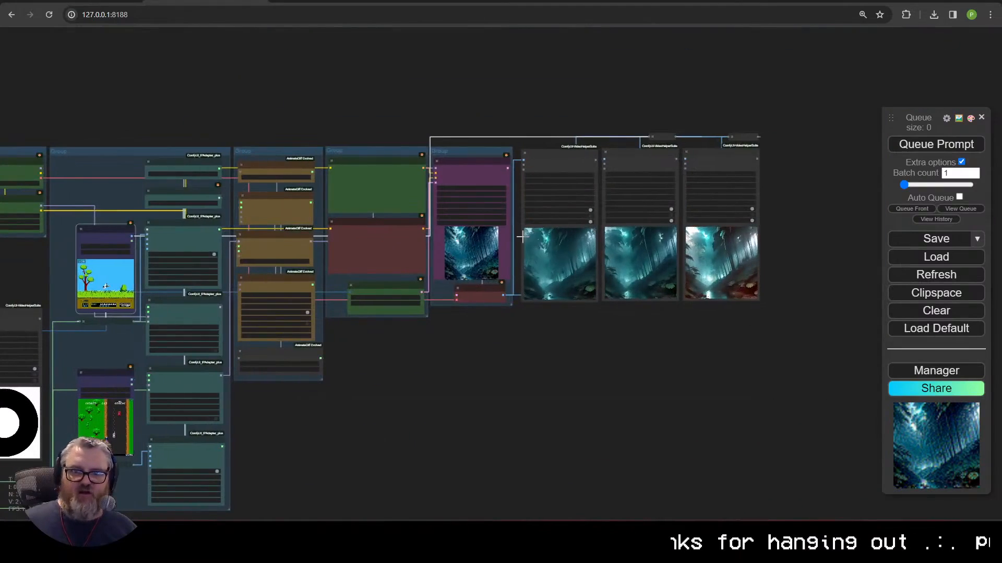
Step: Check the AnimateDiff LoRA node options, then drag the red-channel Convert Image to Mask node lower
left_click_drag(452, 392, 674, 363)
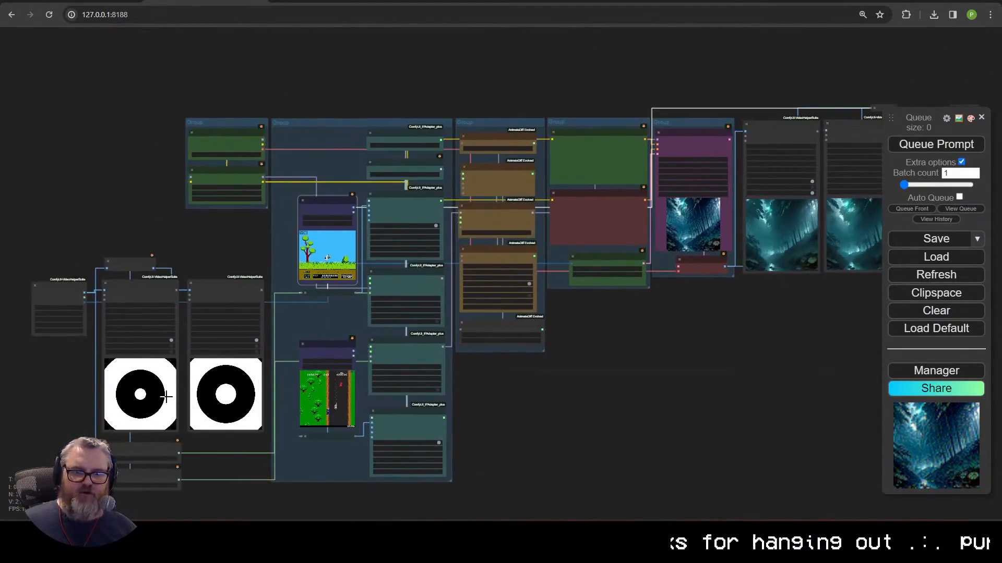
left_click_drag(727, 326, 527, 404)
scroll(528, 405, "up", 4)
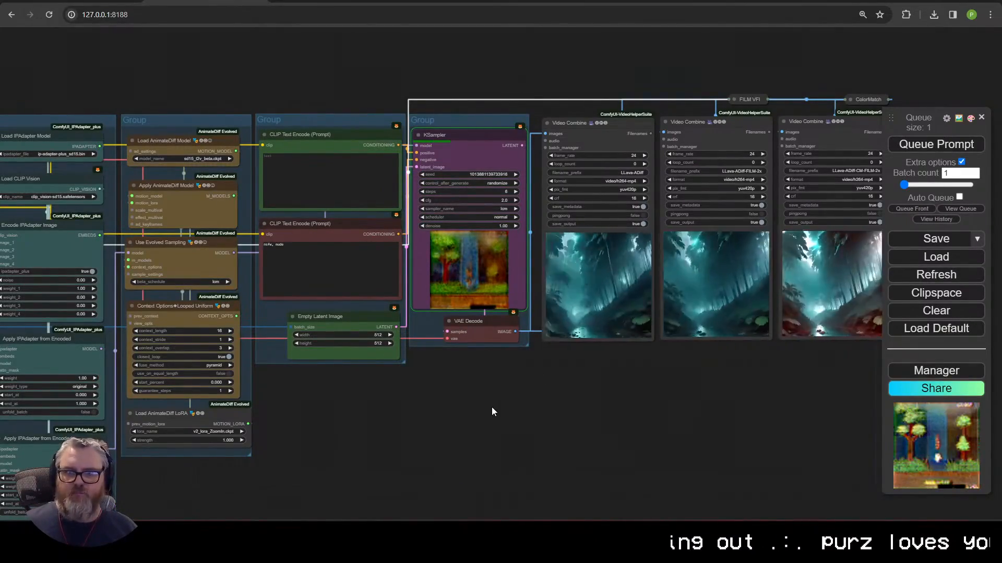
right_click(179, 418)
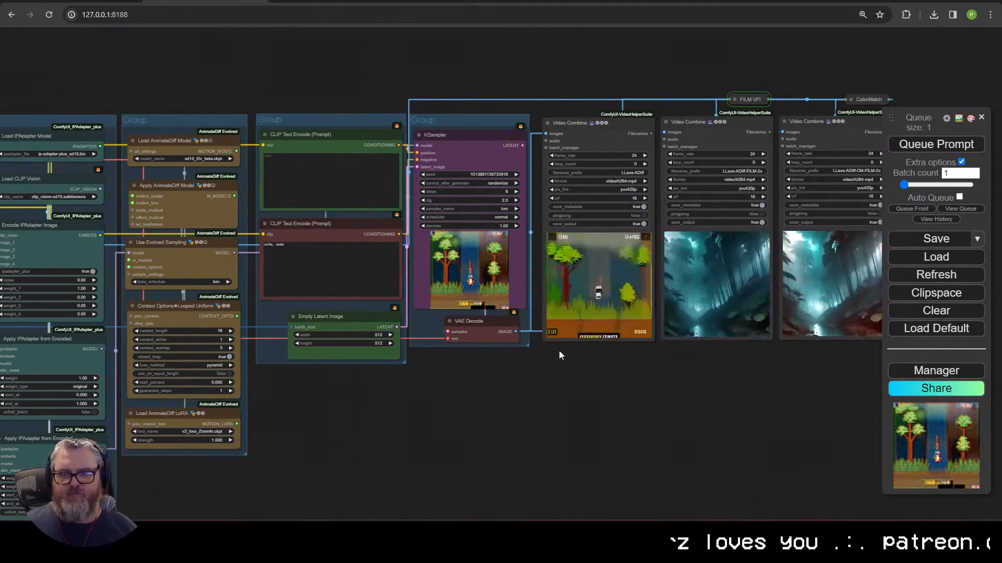
scroll(574, 347, "up", 6)
scroll(600, 391, "down", 5)
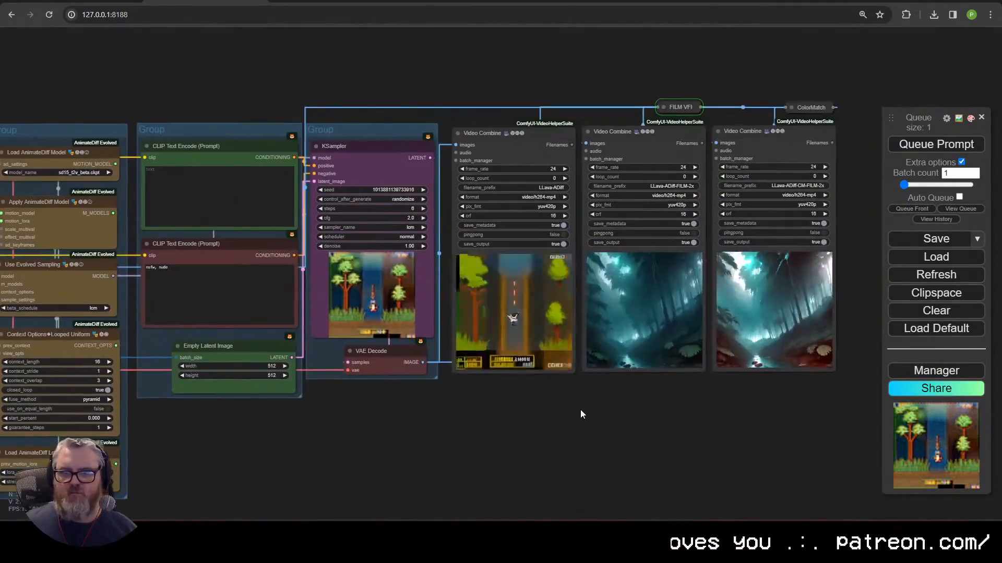
scroll(574, 397, "down", 6)
left_click_drag(272, 330, 315, 430)
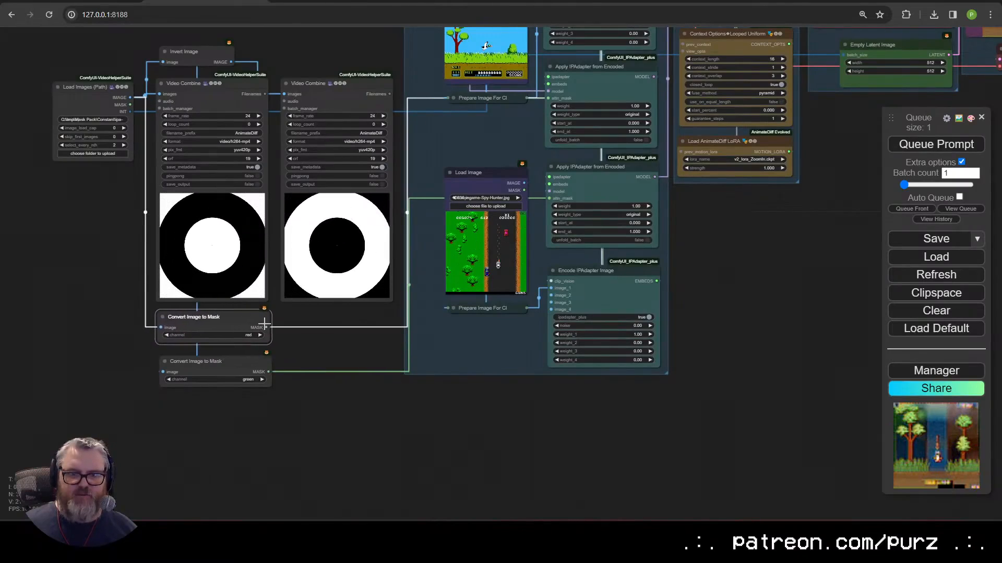
Step: Add Mask Preview nodes for the red mask and for the green mask
left_click(336, 429)
type("mask pr")
key("Return")
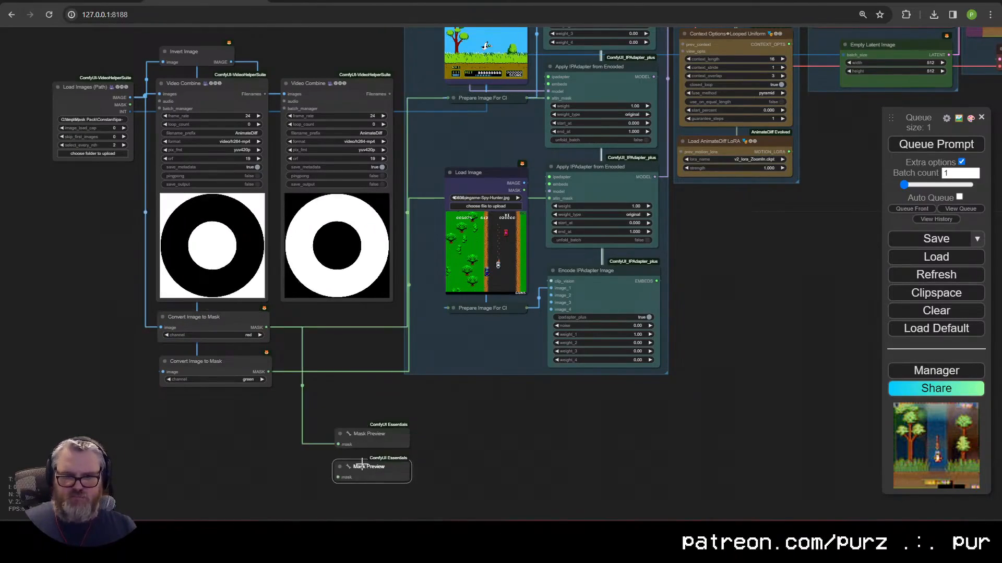
key("ctrl+c")
key("ctrl+v")
left_click_drag(268, 371, 339, 477)
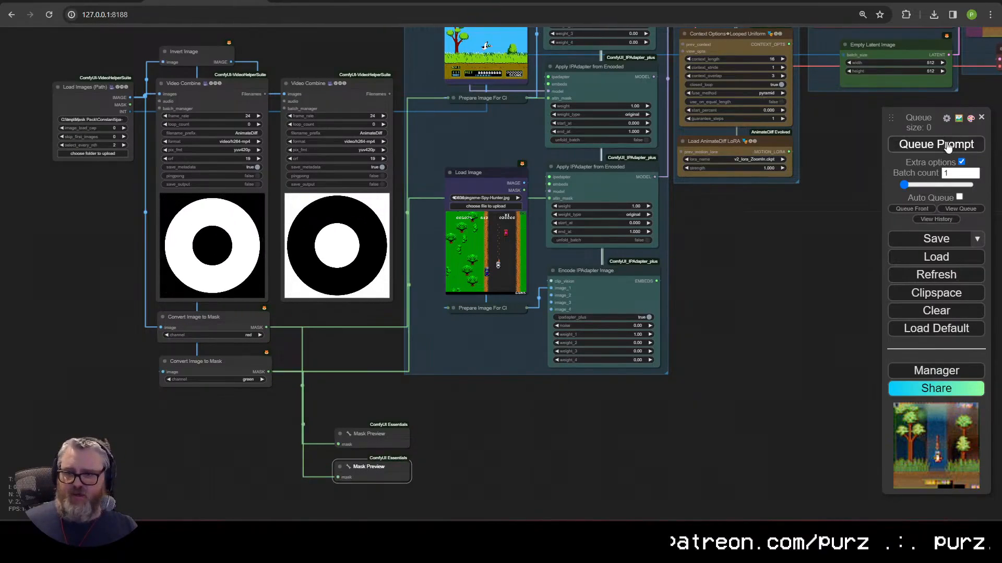
Step: Switch the lower reference Load Image to the butterfly photo and queue the render
scroll(745, 313, "down", 3)
scroll(592, 313, "up", 5)
scroll(428, 224, "down", 2)
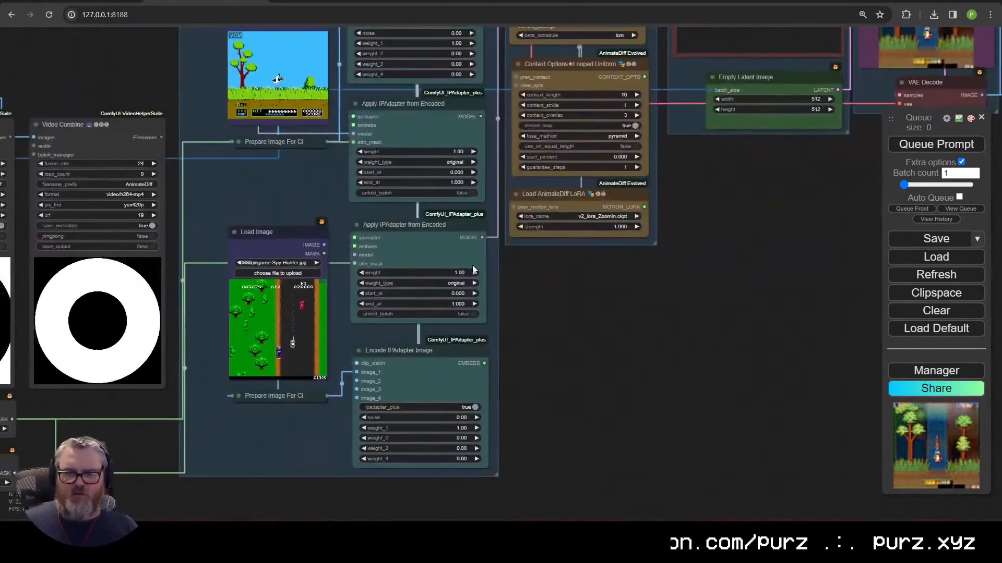
left_click(316, 262)
left_click(317, 263)
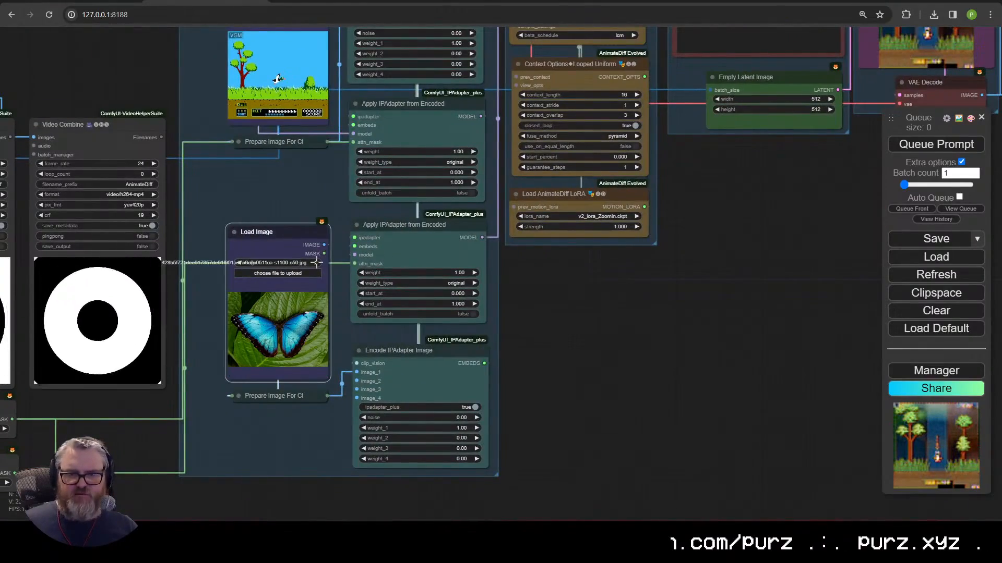
left_click_drag(277, 203, 272, 391)
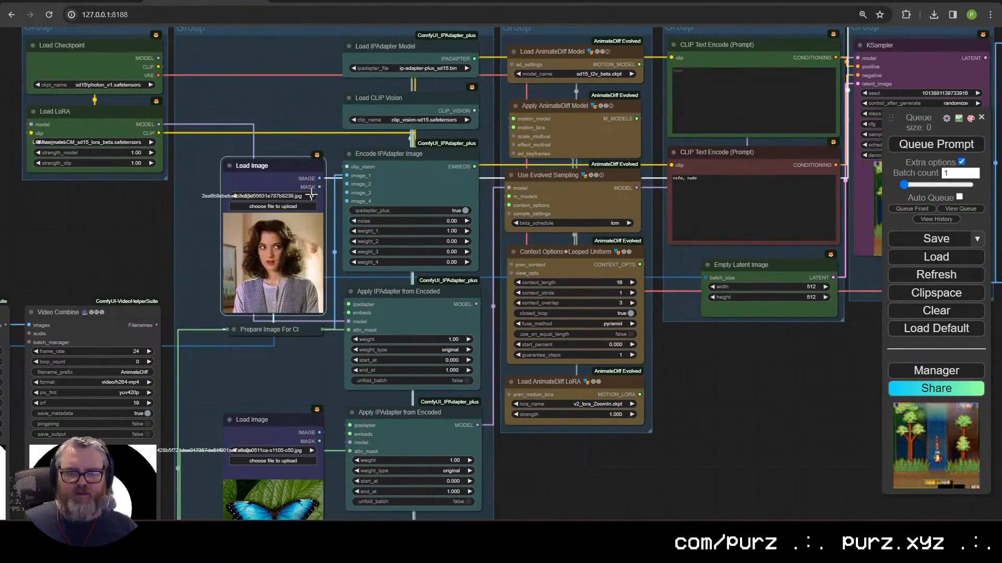
key("ctrl+Return")
scroll(710, 343, "down", 6)
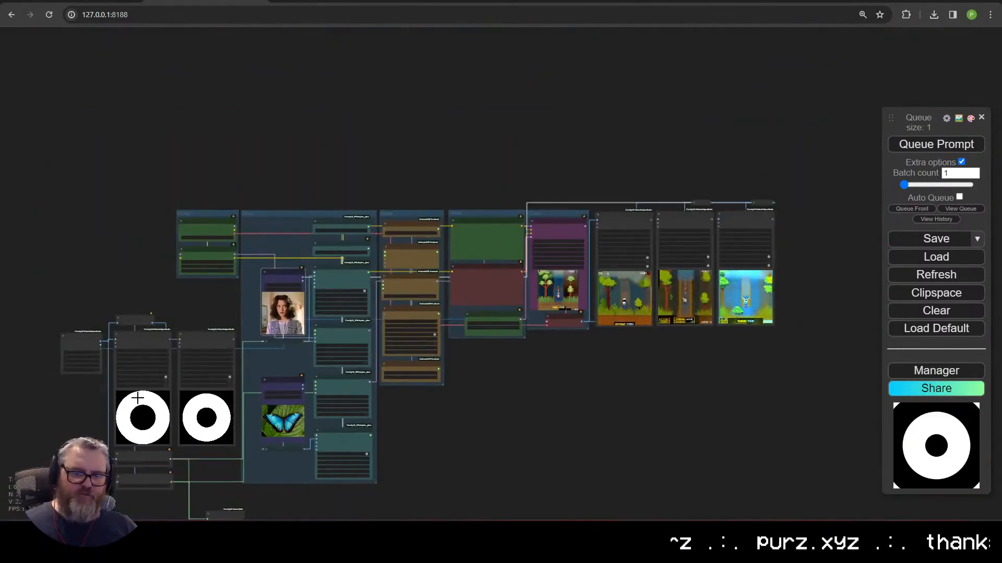
Step: Pan and zoom across the graph to review the finished portrait render outputs
scroll(503, 409, "up", 7)
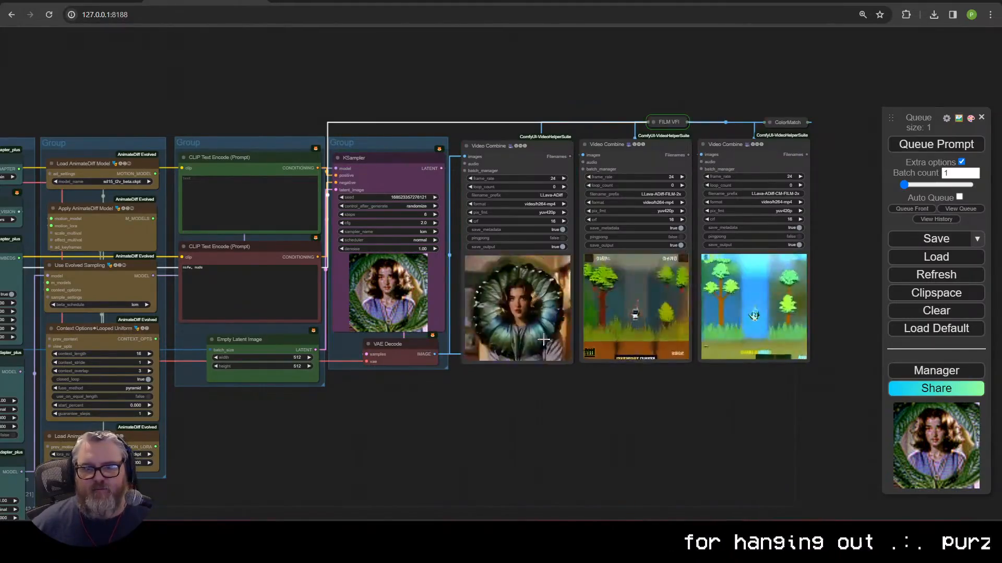
scroll(547, 337, "up", 4)
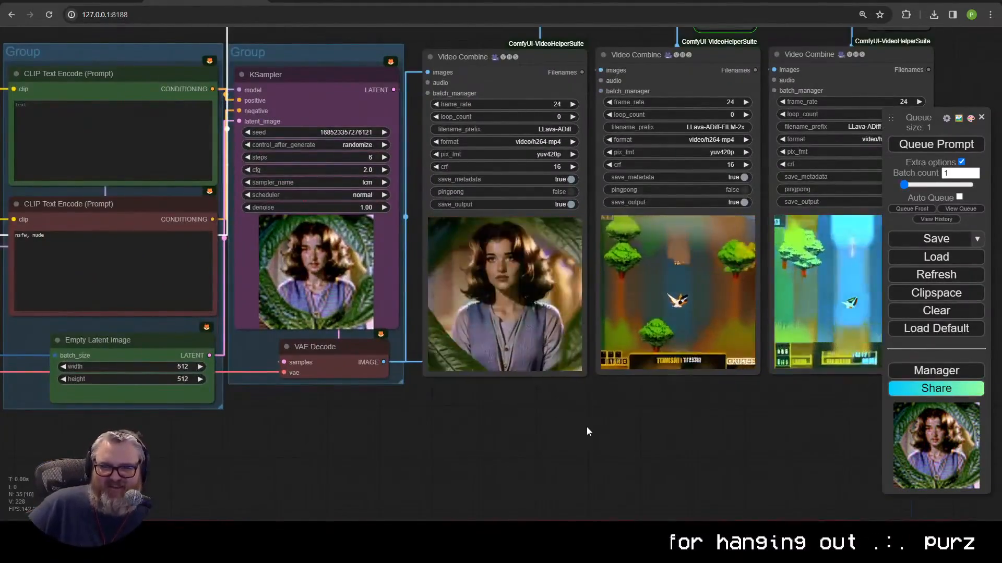
scroll(577, 408, "down", 5)
scroll(114, 301, "up", 4)
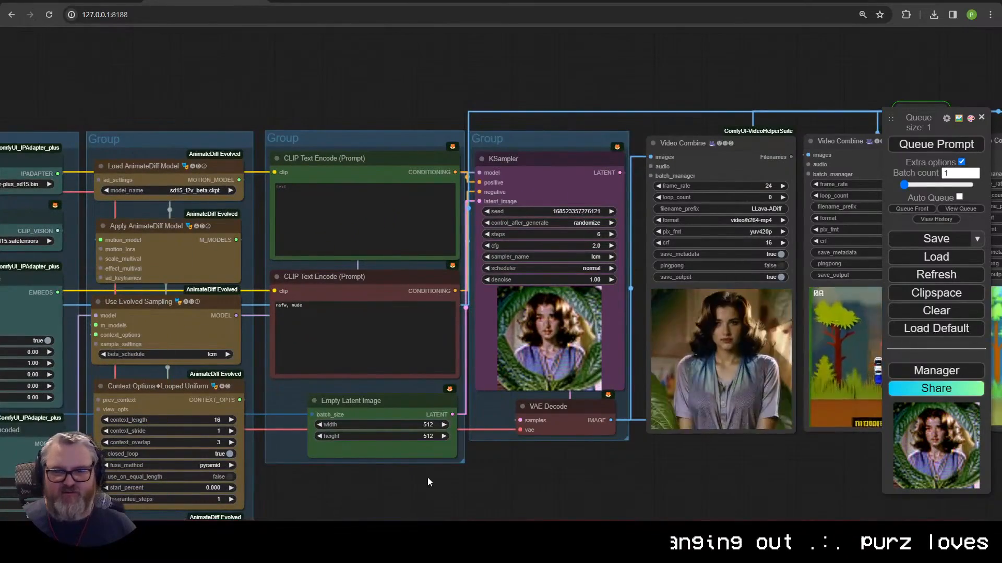
left_click_drag(640, 487, 578, 406)
scroll(522, 435, "down", 3)
left_click_drag(522, 435, 416, 427)
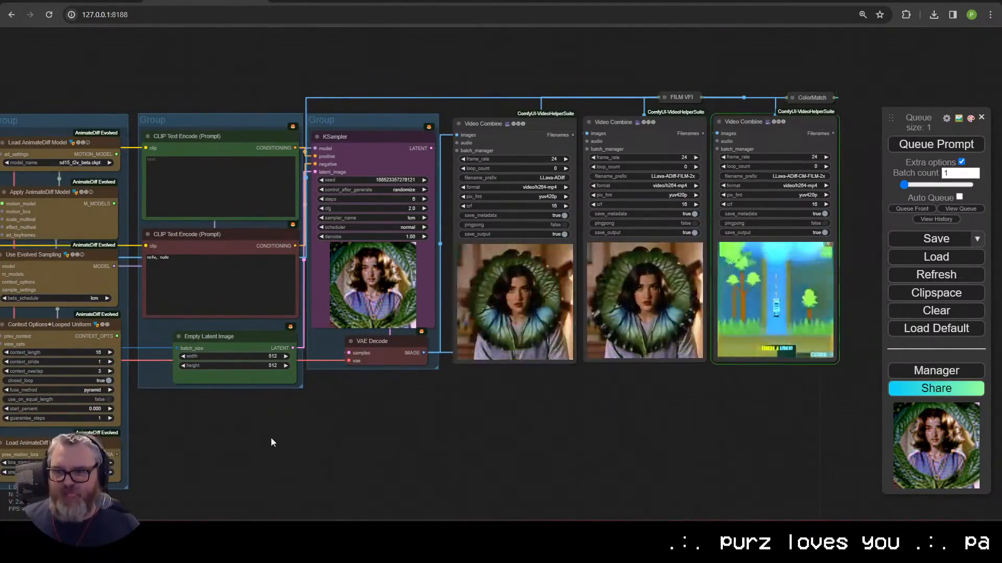
left_click_drag(271, 441, 653, 411)
left_click_drag(189, 366, 52, 349)
left_click_drag(433, 328, 73, 351)
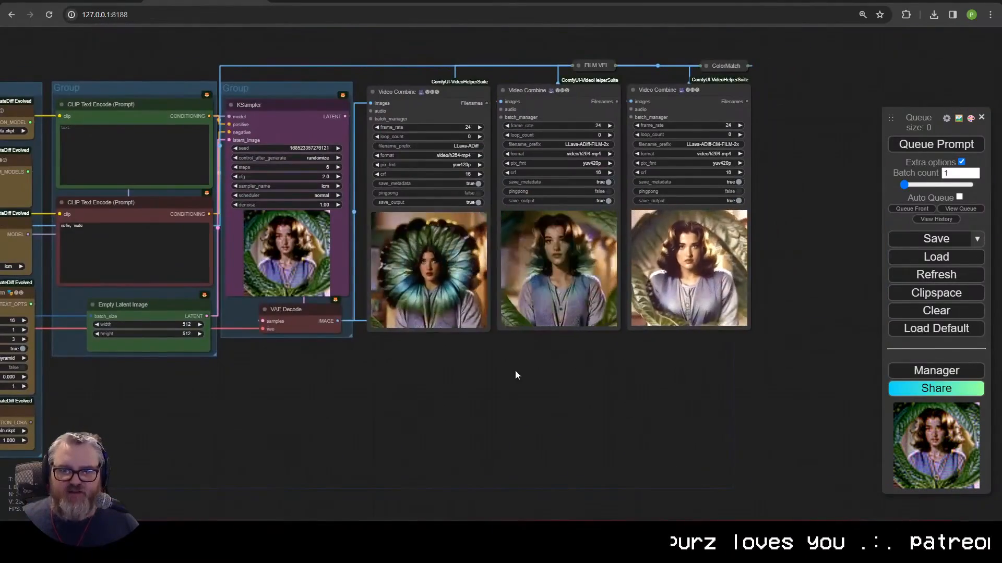
scroll(262, 431, "down", 5)
left_click_drag(262, 430, 773, 296)
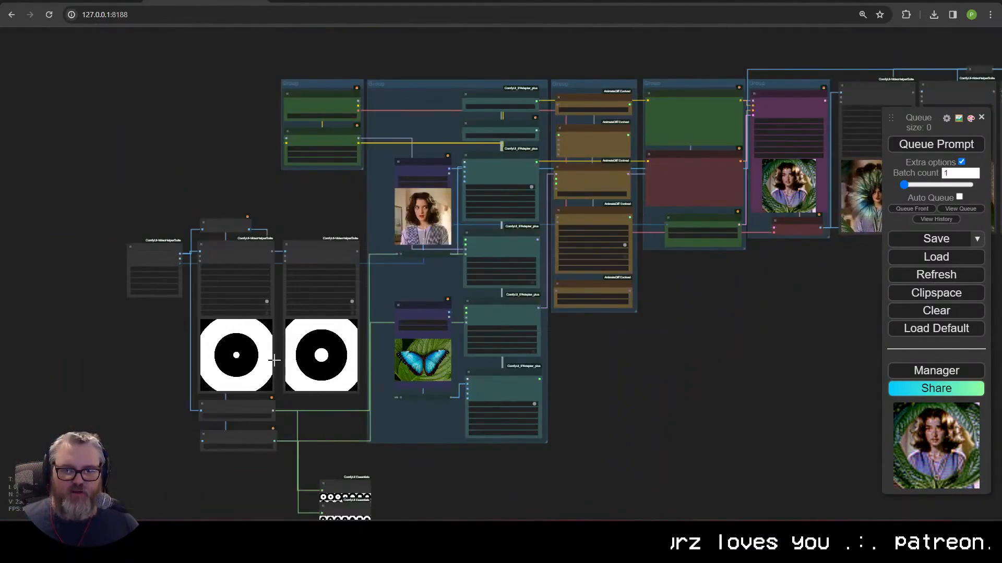
left_click_drag(274, 360, 212, 396)
scroll(599, 370, "up", 6)
scroll(693, 407, "down", 4)
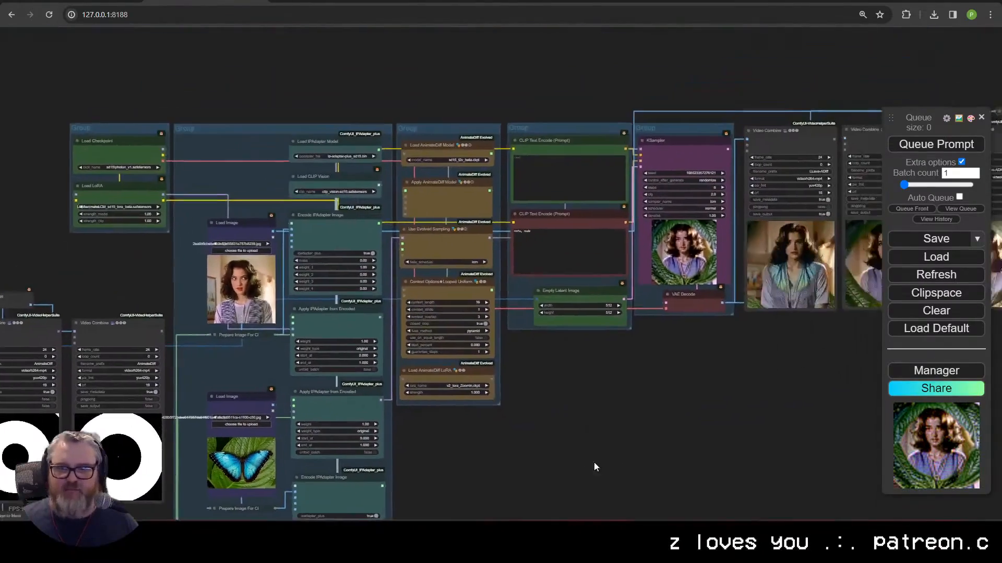
Step: Move the Video Combine, FILM VFI, ColorMatch nodes and KSampler group to the right
left_click_drag(697, 405, 554, 406)
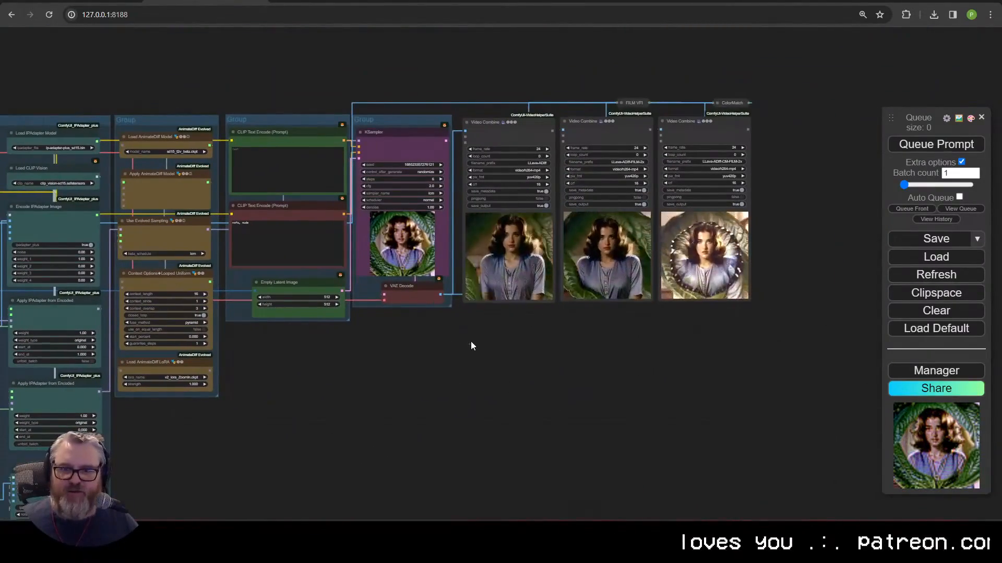
left_click_drag(470, 342, 838, 73)
left_click_drag(512, 134, 640, 133)
left_click_drag(394, 120, 523, 117)
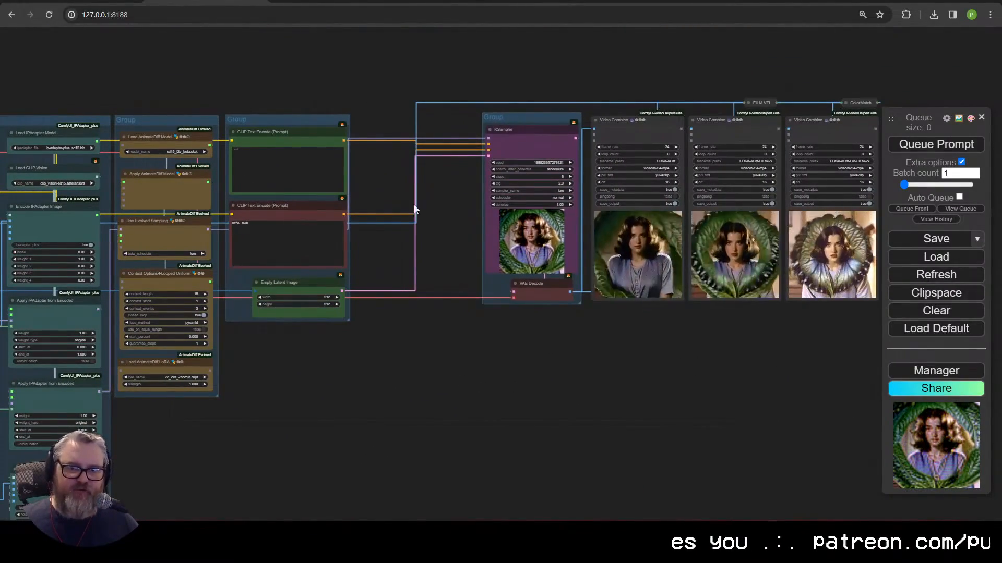
Step: Add Apply ControlNet (Advanced) with a Load Advanced ControlNet Model set to sd15-loose_control.safetensors
double_click(399, 199)
type("apply")
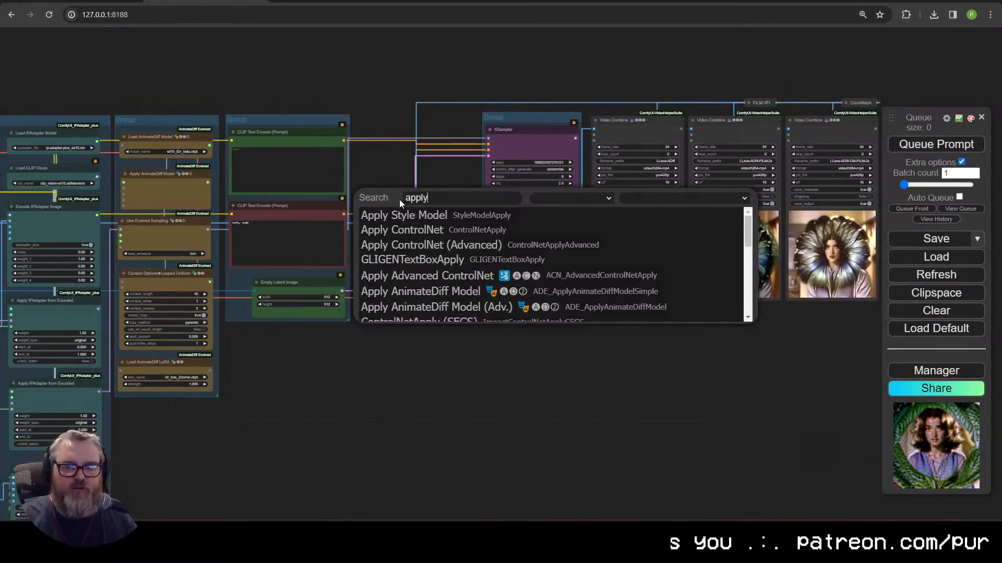
left_click(431, 245)
scroll(418, 170, "up", 3)
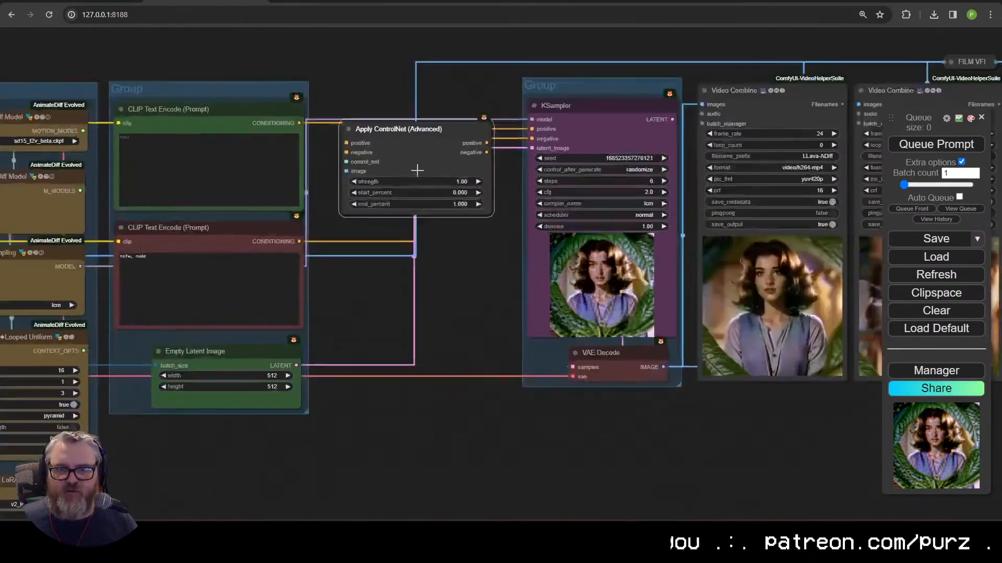
scroll(417, 170, "up", 3)
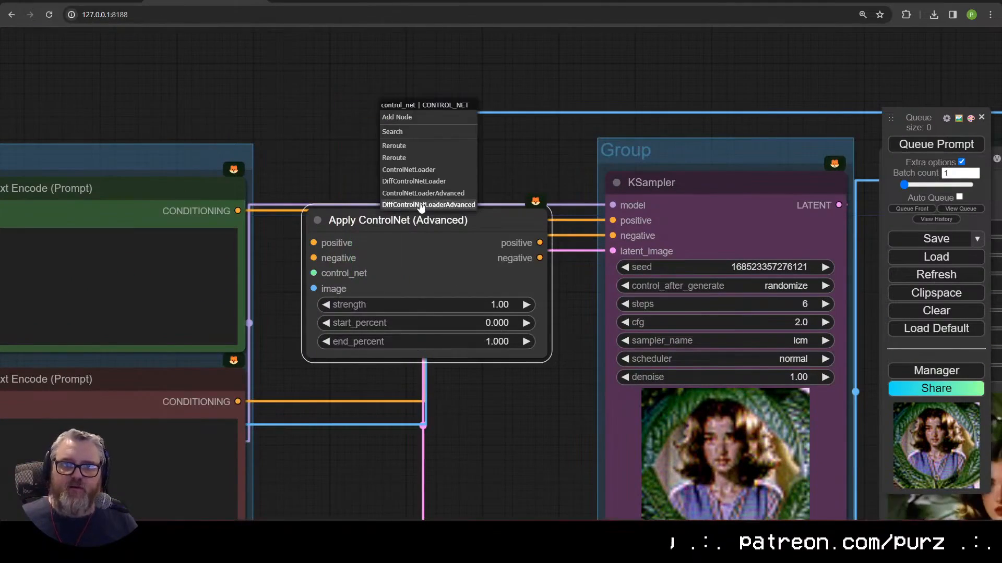
left_click(423, 194)
left_click_drag(490, 135, 382, 134)
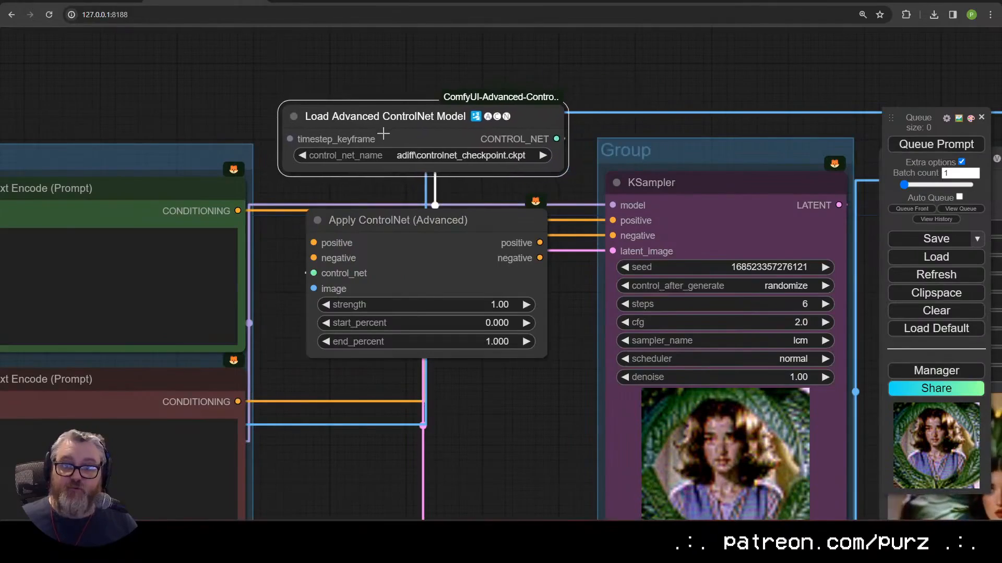
left_click(399, 165)
left_click(524, 317)
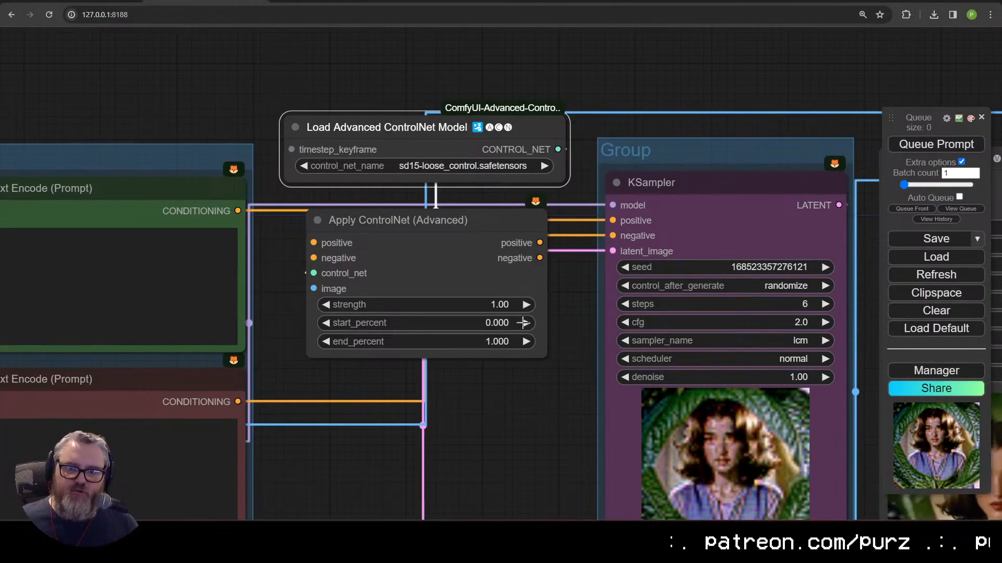
scroll(367, 318, "down", 2)
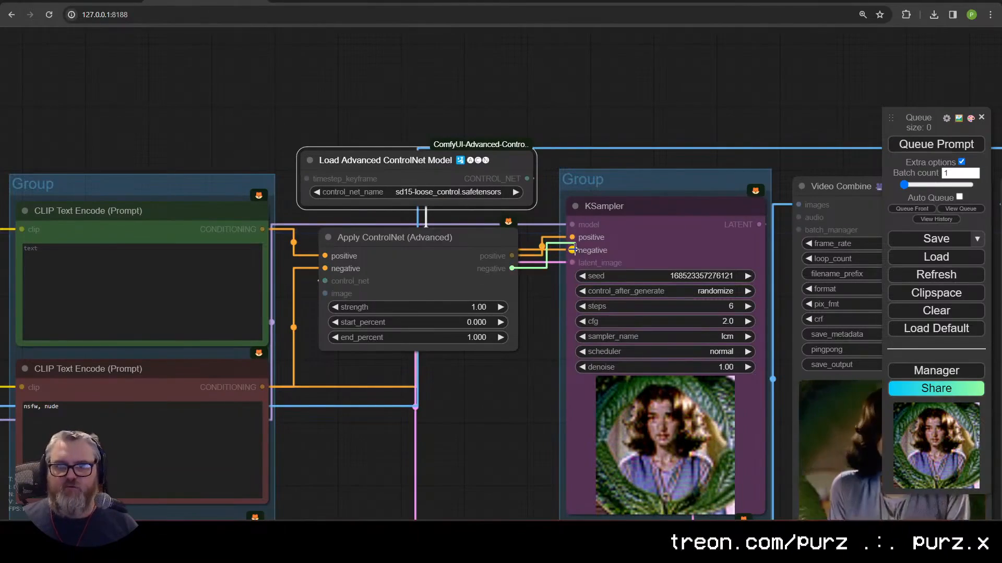
left_click_drag(509, 233, 504, 241)
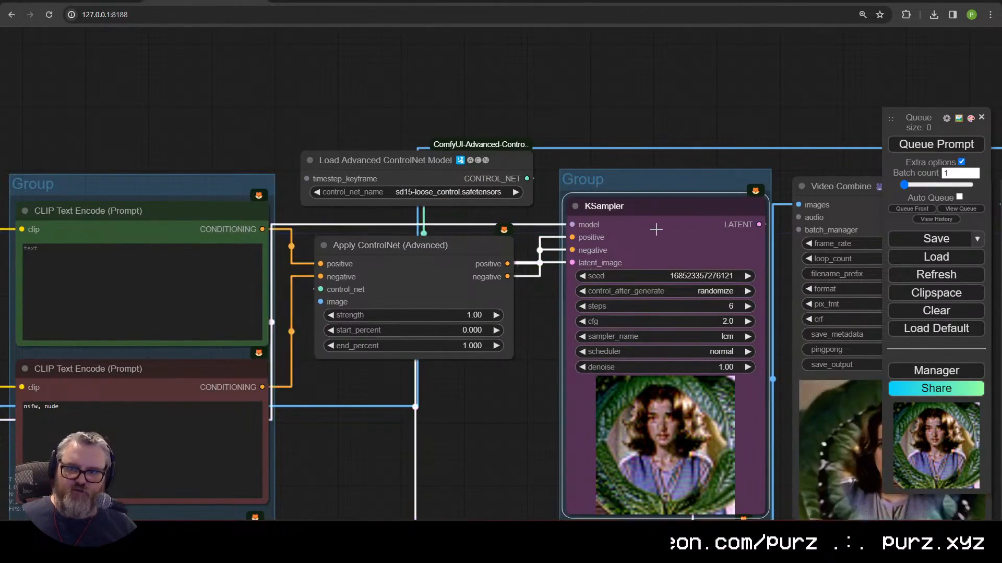
scroll(469, 313, "down", 3)
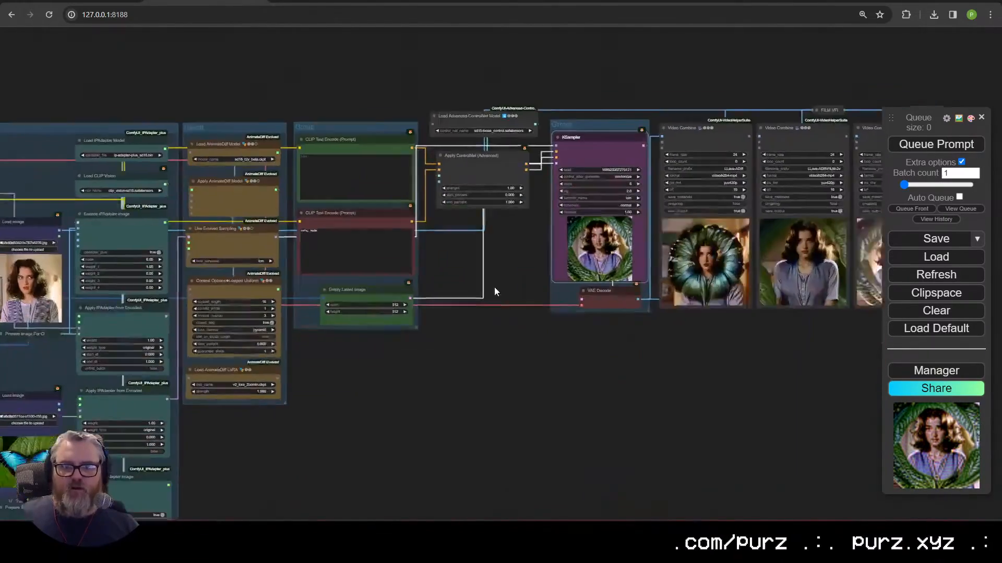
left_click_drag(367, 349, 535, 327)
scroll(535, 327, "down", 2)
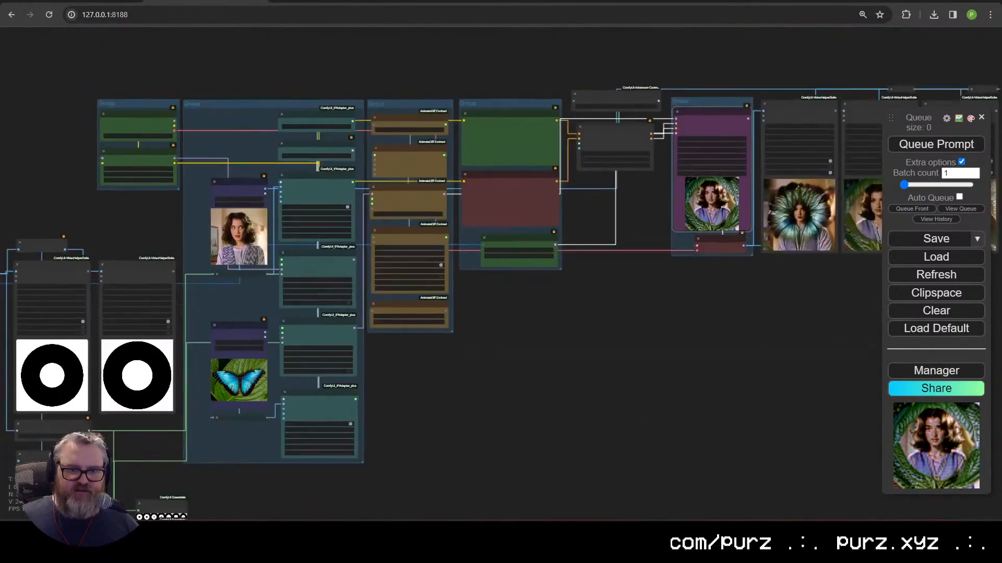
scroll(131, 293, "up", 3)
scroll(130, 293, "down", 1)
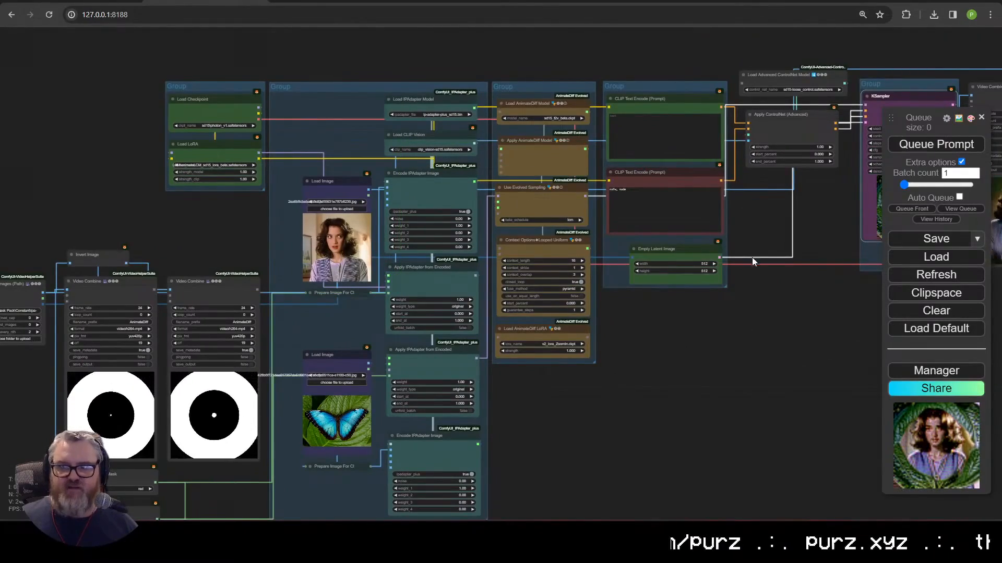
left_click_drag(752, 258, 364, 360)
scroll(365, 360, "up", 8)
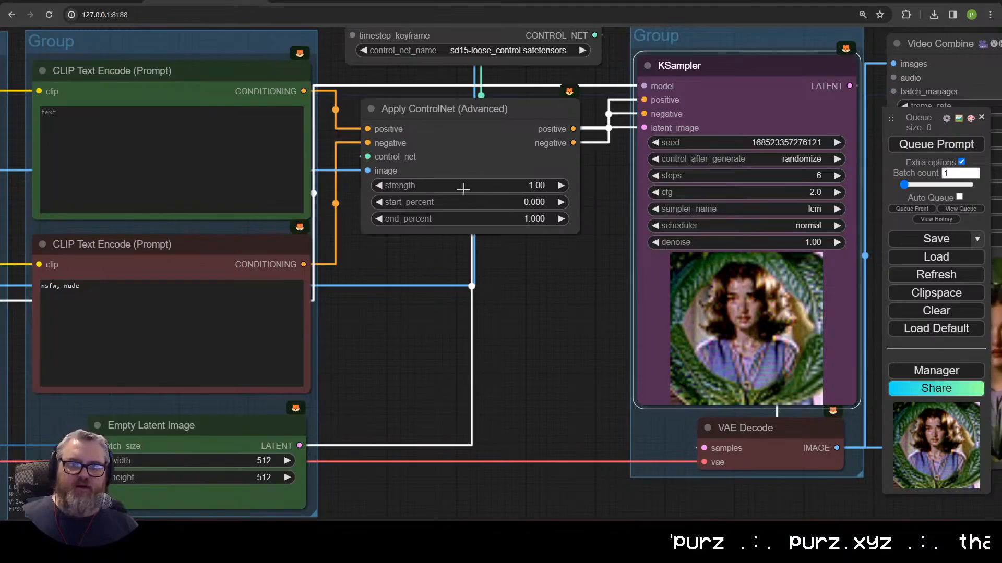
scroll(463, 189, "down", 5)
scroll(509, 176, "up", 2)
scroll(441, 464, "down", 4)
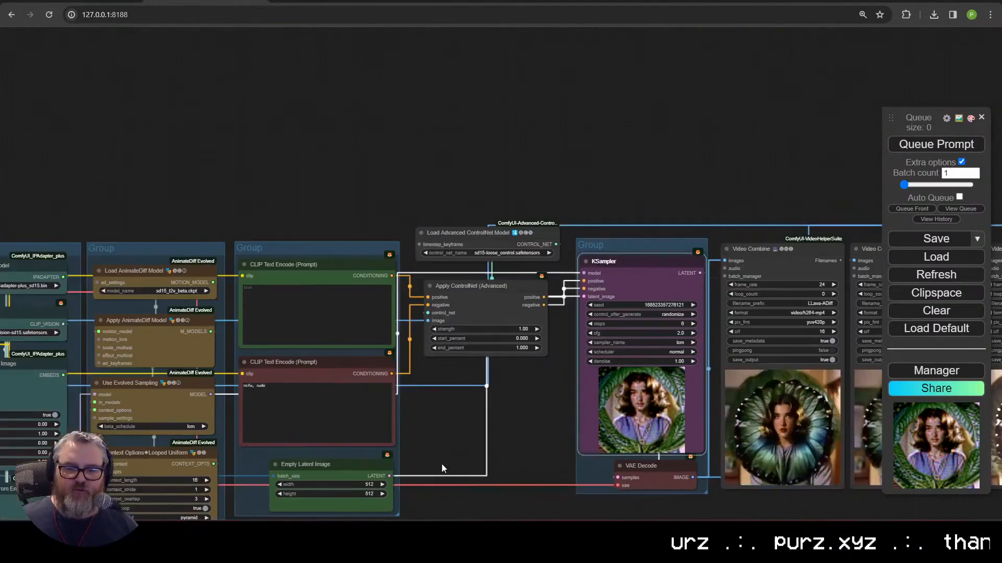
scroll(438, 461, "left", 3)
scroll(436, 458, "up", 4)
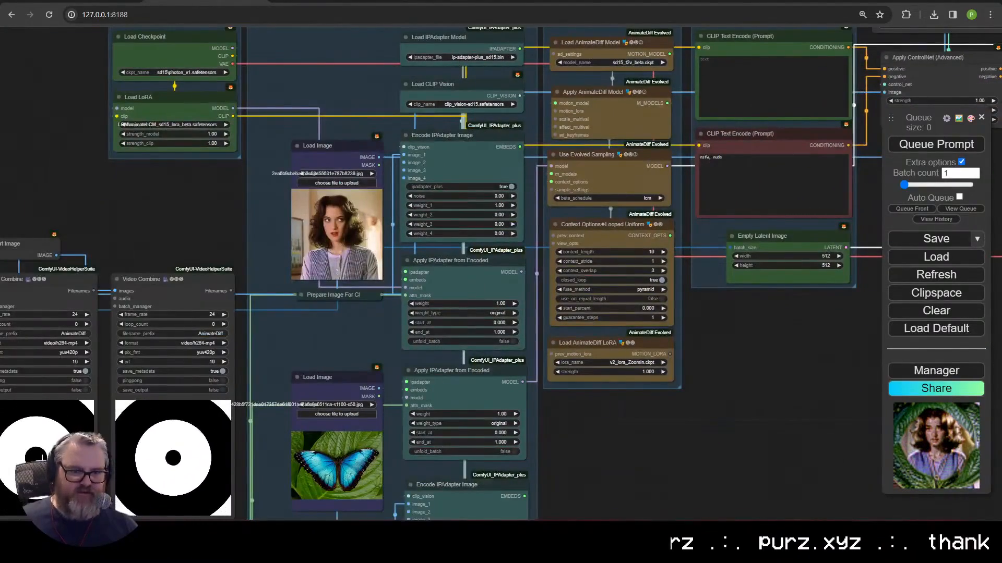
scroll(417, 475, "down", 4)
scroll(412, 482, "right", 4)
scroll(522, 366, "up", 4)
right_click(585, 295)
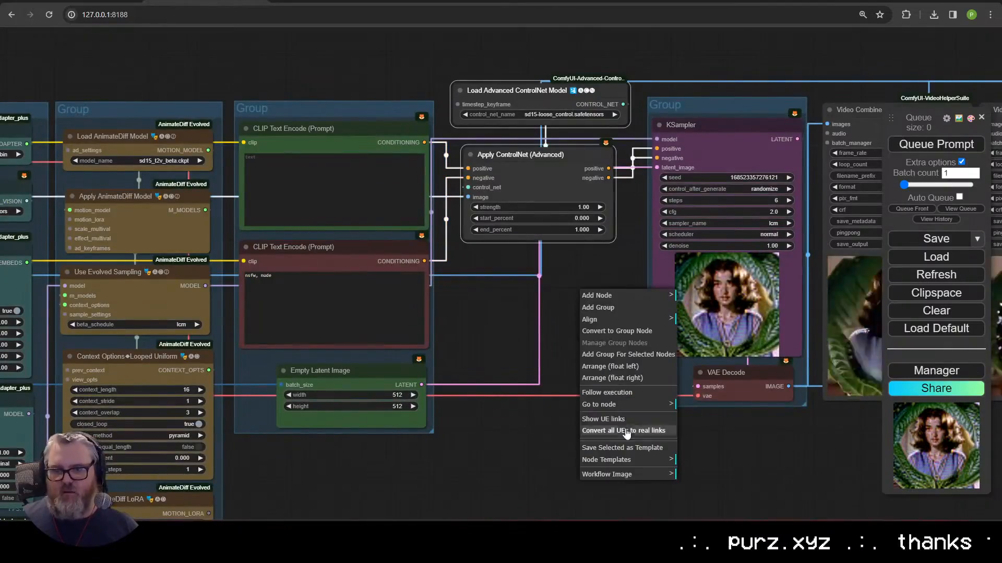
scroll(593, 396, "down", 3)
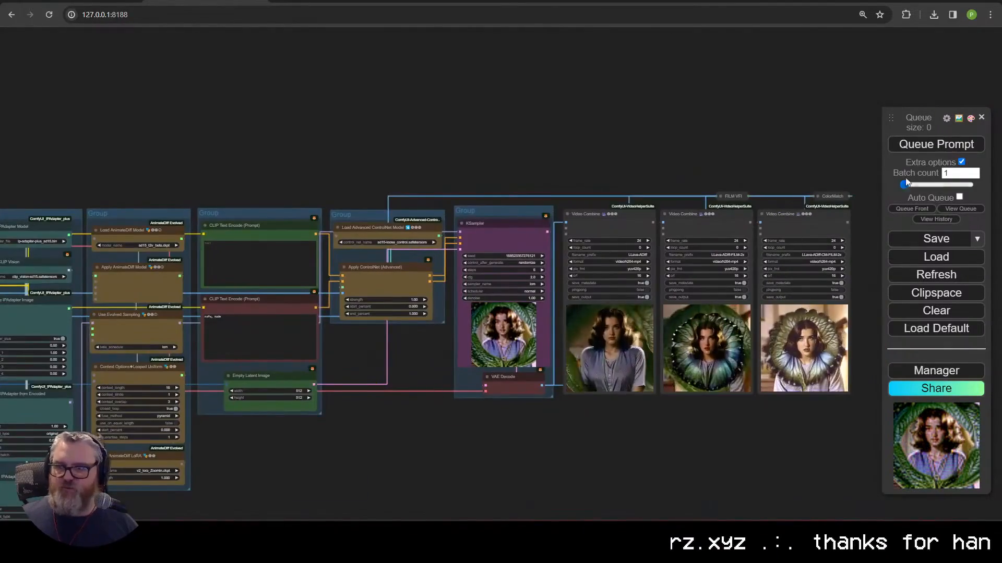
Step: Queue the workflow for a new-seed render and pan around the graph while it runs
left_click(922, 147)
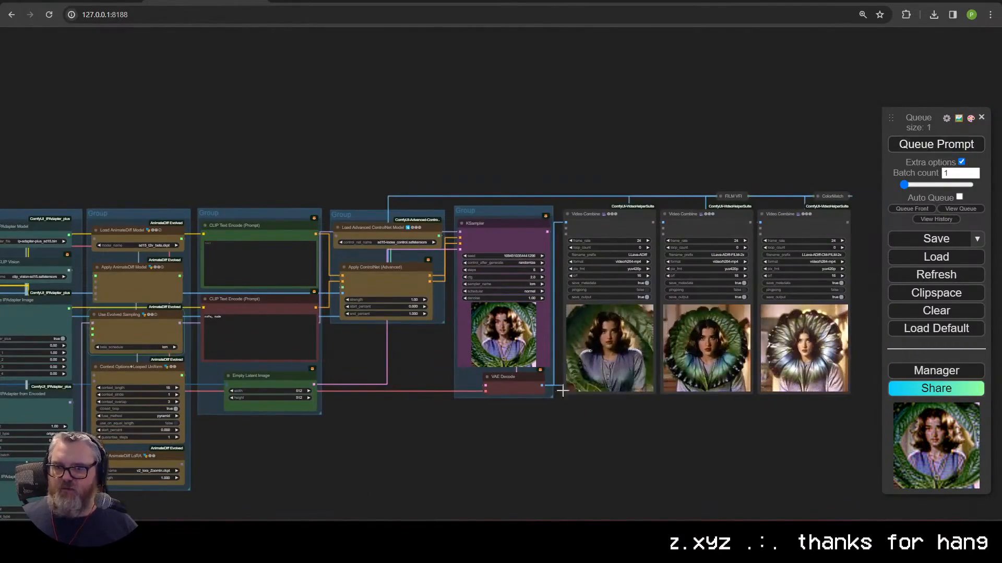
scroll(426, 415, "up", 2)
scroll(427, 415, "right", 5)
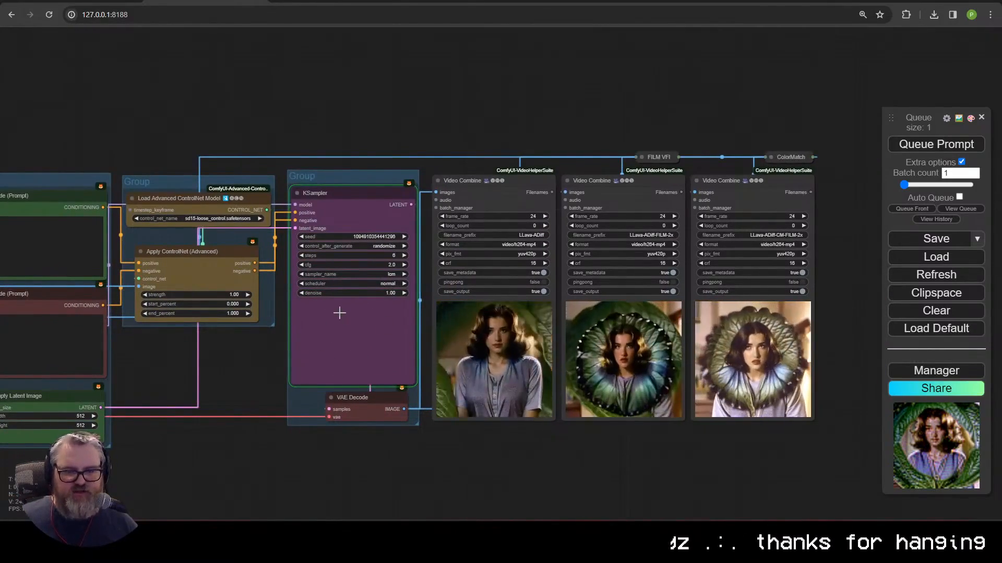
scroll(498, 230, "down", 2)
scroll(498, 230, "left", 5)
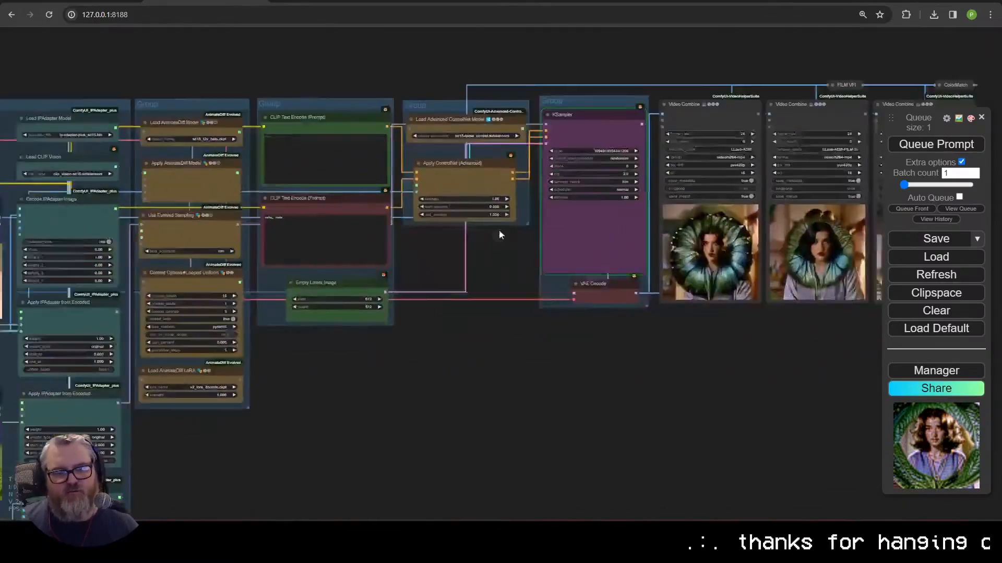
scroll(292, 426, "left", 5)
scroll(293, 426, "down", 2)
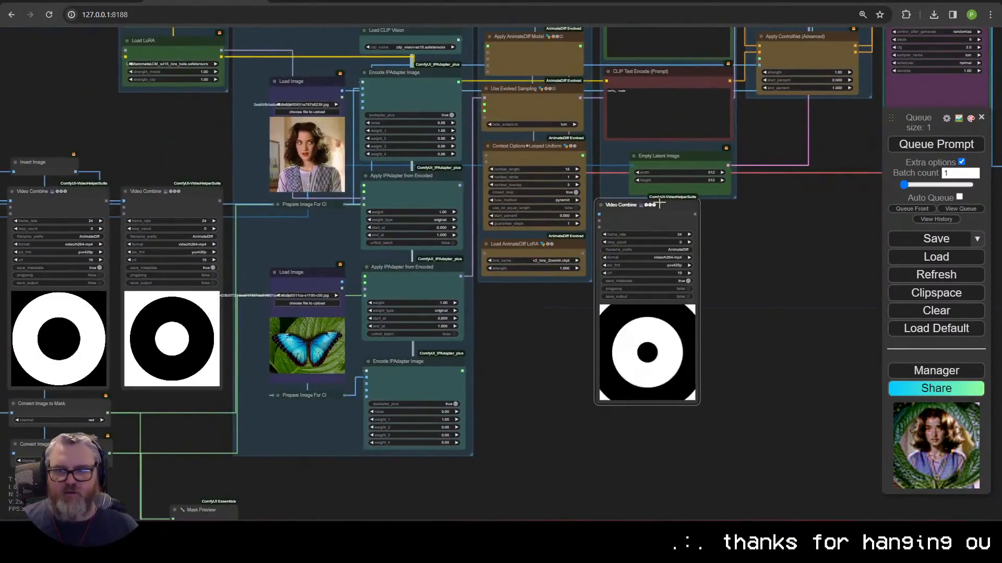
scroll(370, 256, "down", 2)
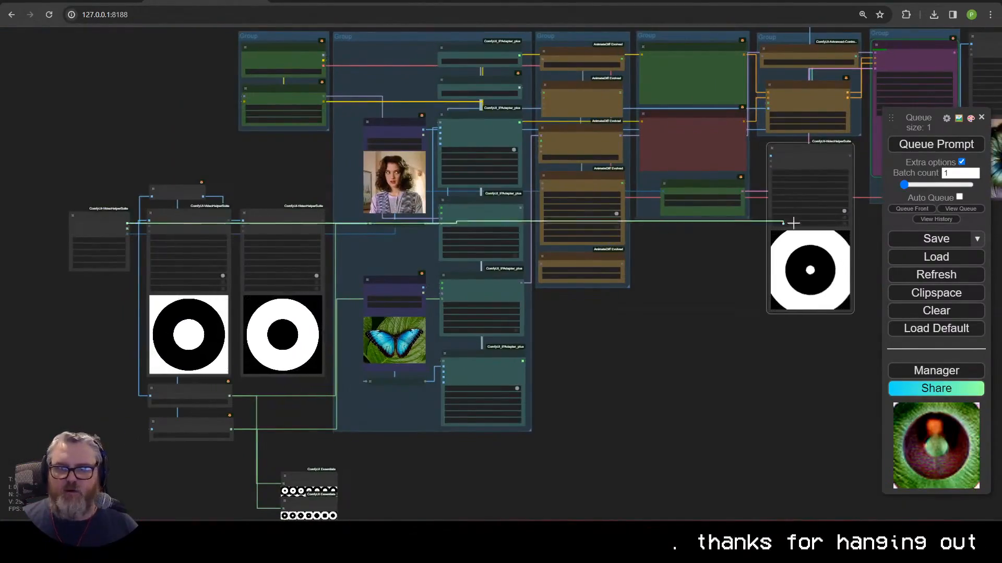
scroll(458, 454, "right", 5)
scroll(537, 474, "up", 5)
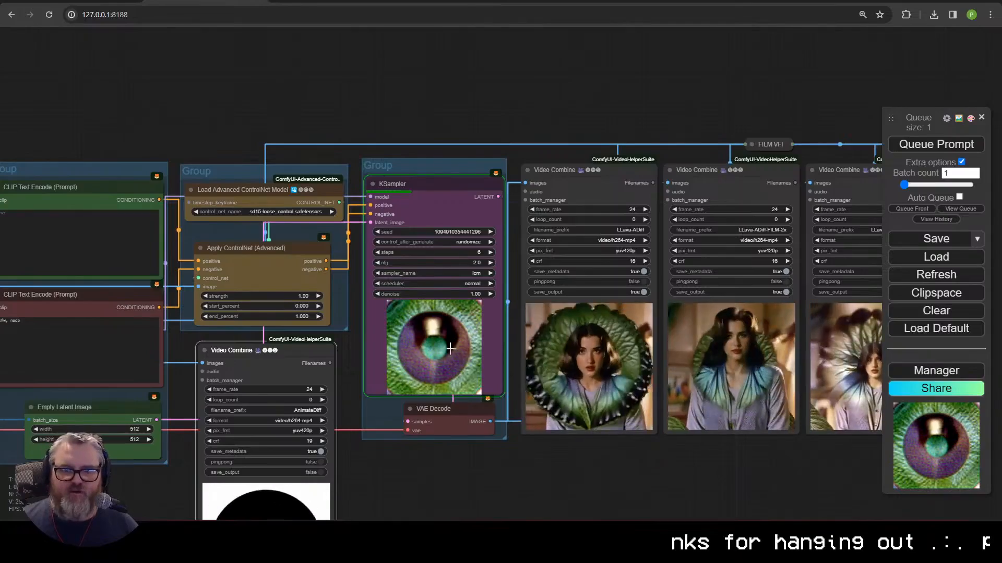
scroll(450, 349, "down", 3)
scroll(525, 268, "left", 4)
scroll(524, 267, "down", 3)
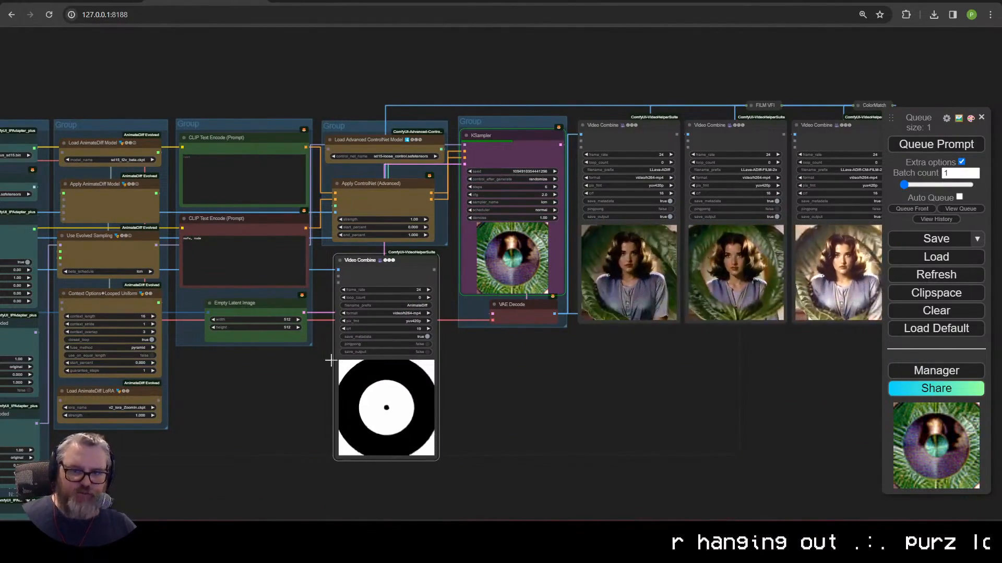
scroll(600, 402, "down", 5)
scroll(361, 403, "up", 4)
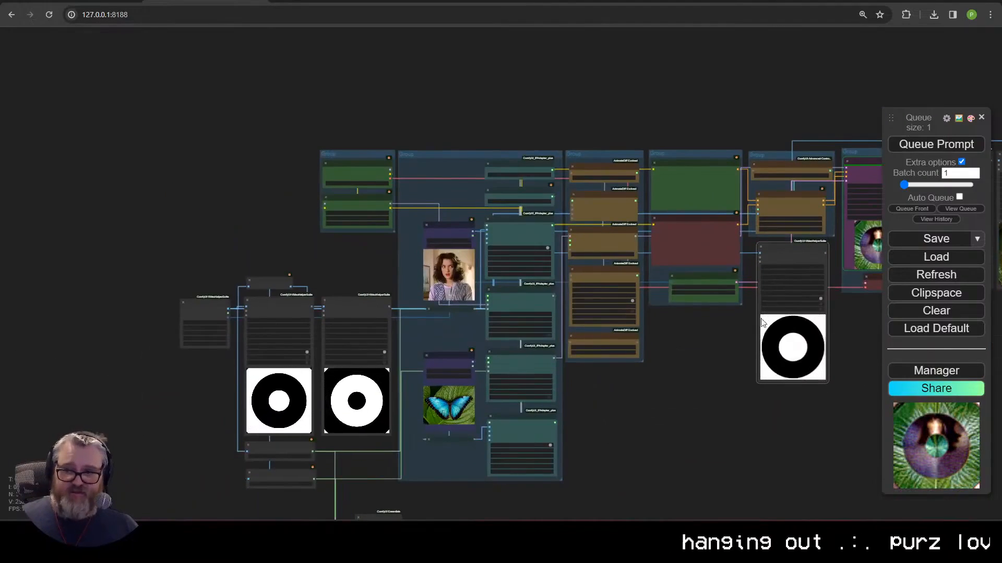
Step: Delete the two pattern preview nodes from the mask branch
left_click_drag(656, 400, 630, 373)
left_click_drag(172, 245, 174, 204)
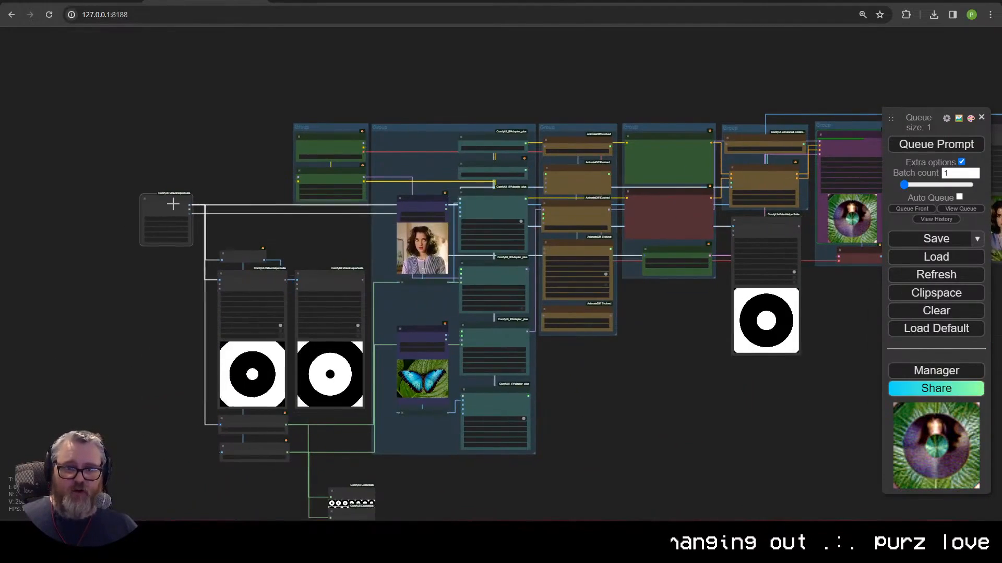
left_click_drag(604, 401, 480, 292)
left_click_drag(172, 397, 226, 376)
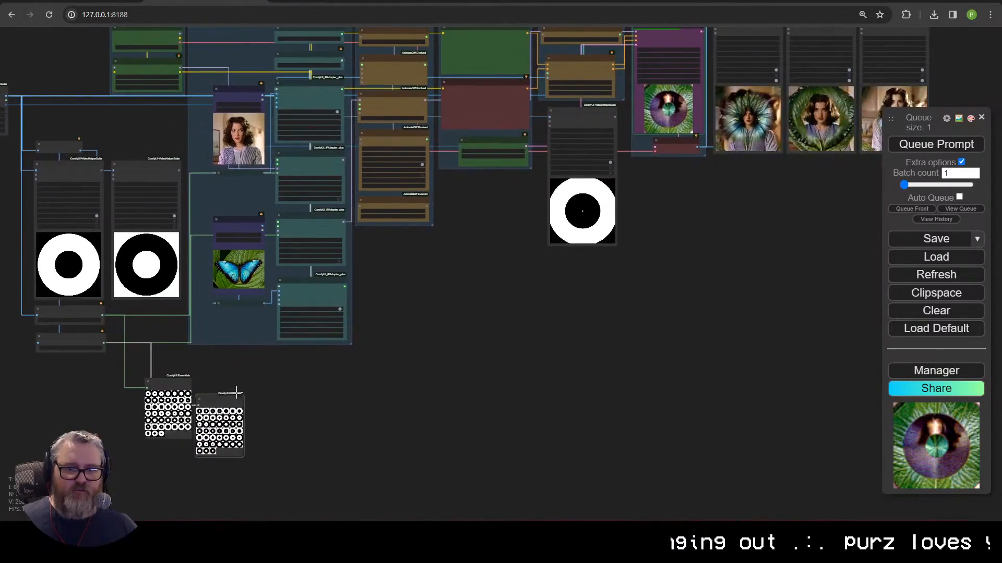
left_click_drag(299, 458, 252, 450)
key("Delete")
Step: Collapse the Convert Image to Mask and Invert Image nodes and reposition them with the loader
scroll(251, 451, "up", 7)
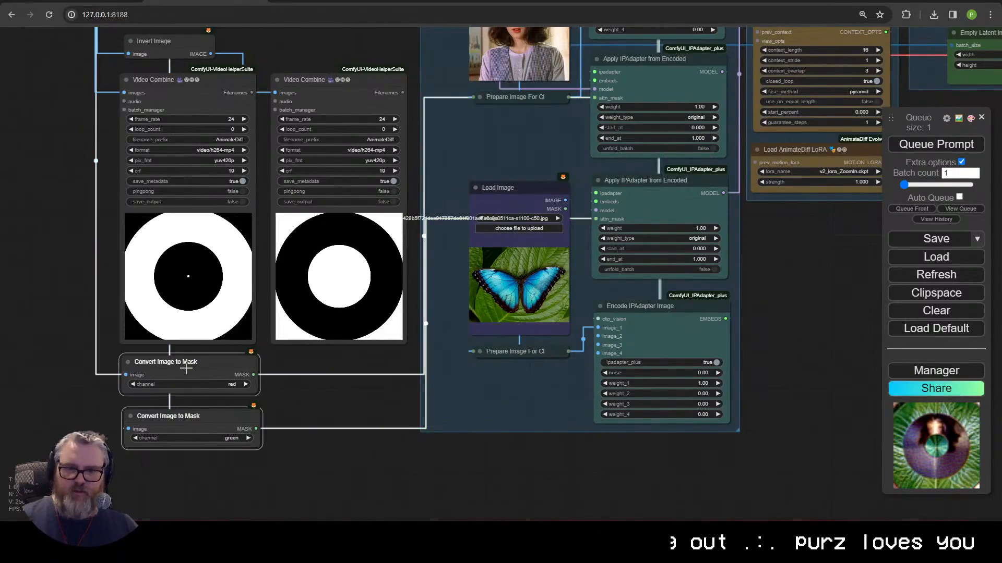
scroll(339, 498, "down", 3)
left_click_drag(347, 481, 356, 507)
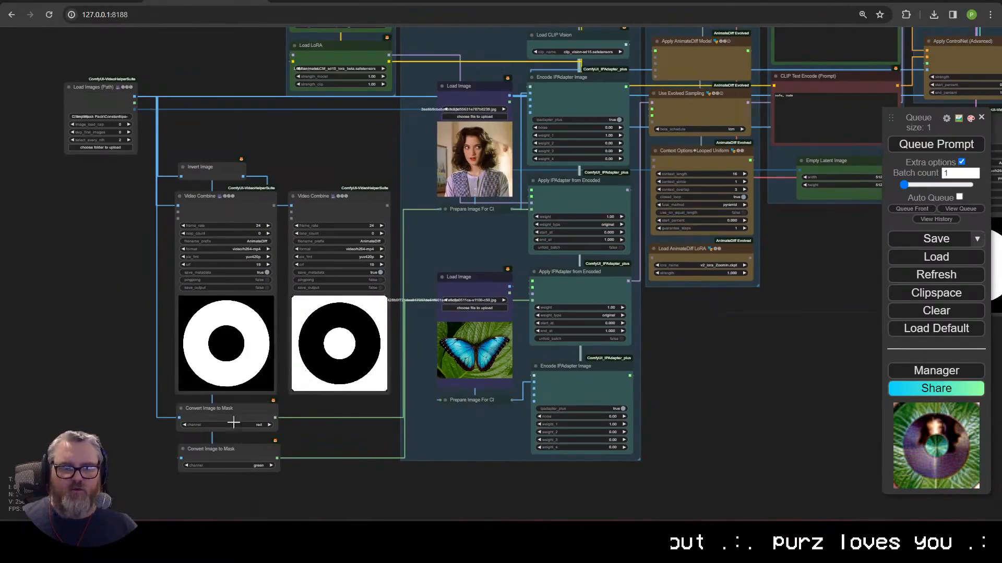
left_click_drag(209, 406, 338, 205)
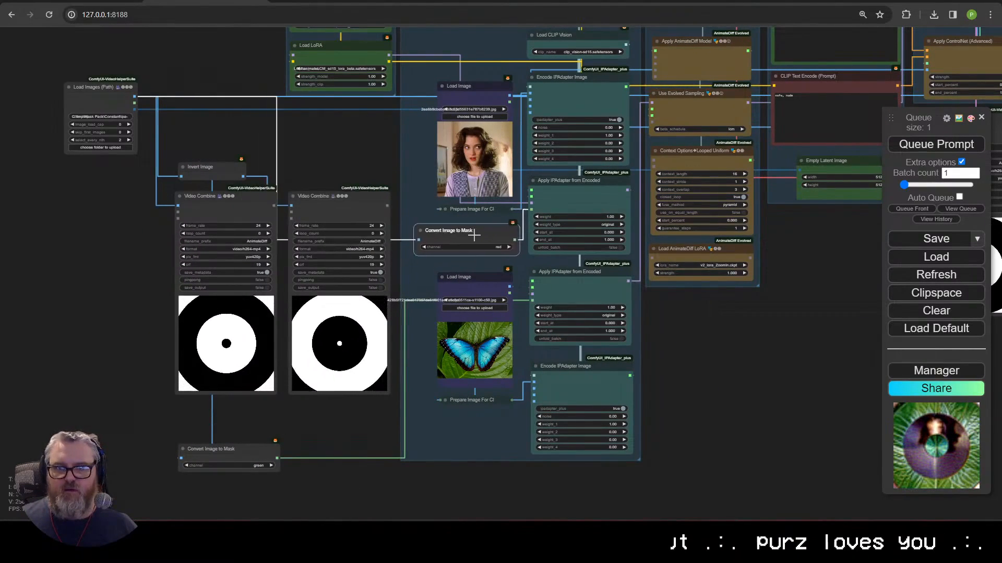
left_click_drag(449, 226, 487, 222)
left_click(182, 449)
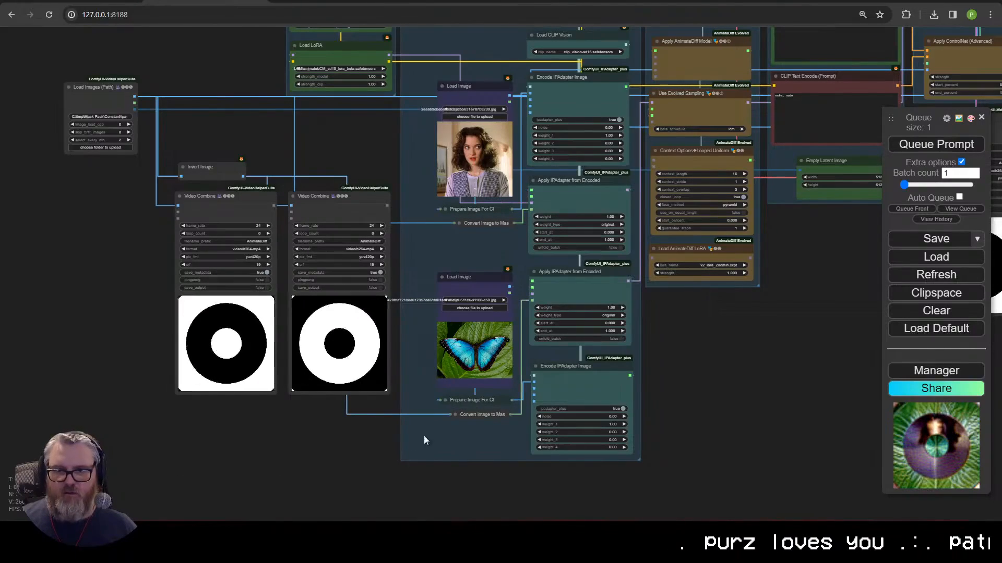
left_click_drag(209, 167, 362, 238)
key("alt+c")
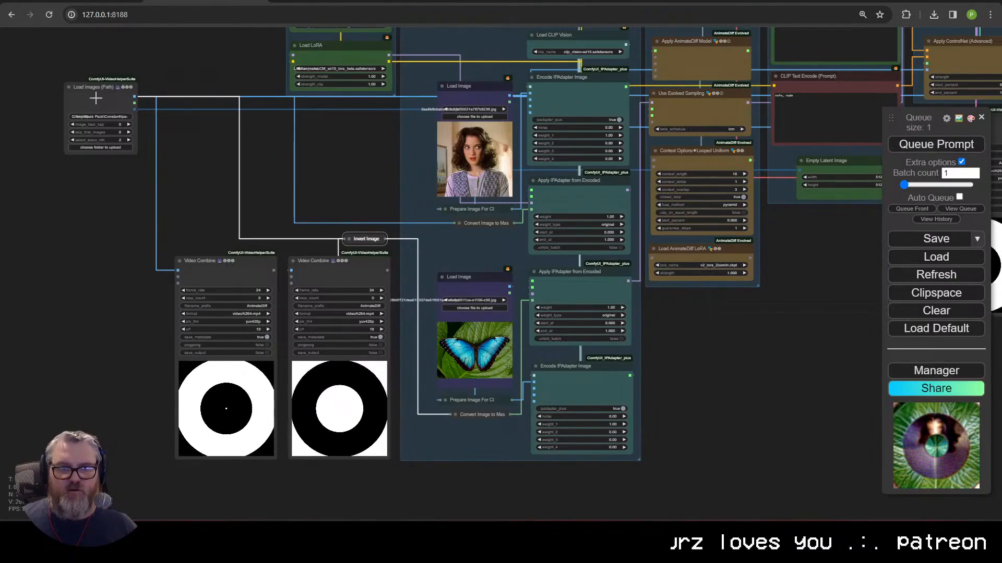
left_click_drag(95, 99, 99, 204)
left_click(190, 223)
Step: Browse the Mask Pack folders through Depth to the 3panel_wide-4 pattern folder
scroll(192, 223, "down", 4)
left_click_drag(569, 343, 165, 459)
scroll(494, 286, "up", 12)
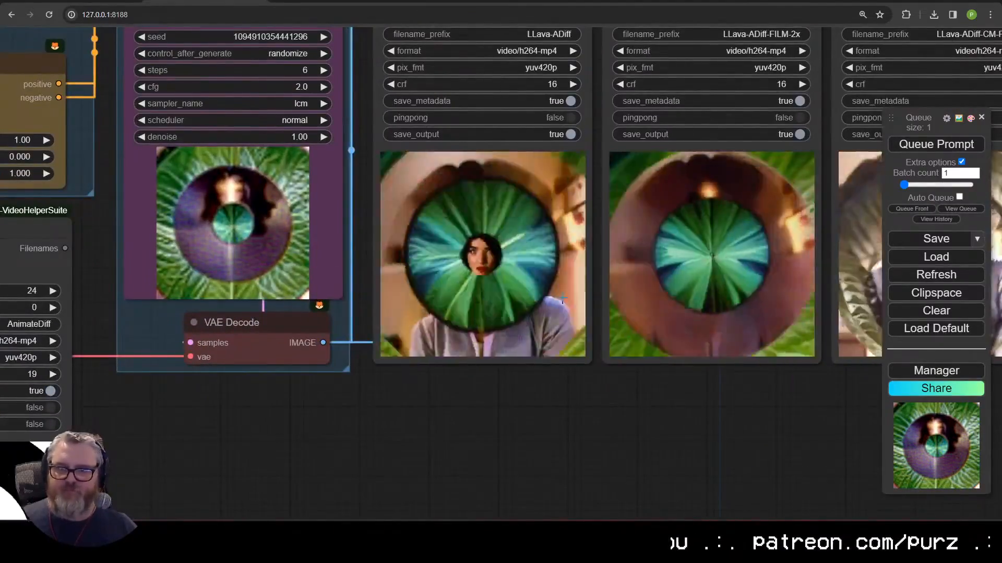
scroll(794, 312, "down", 10)
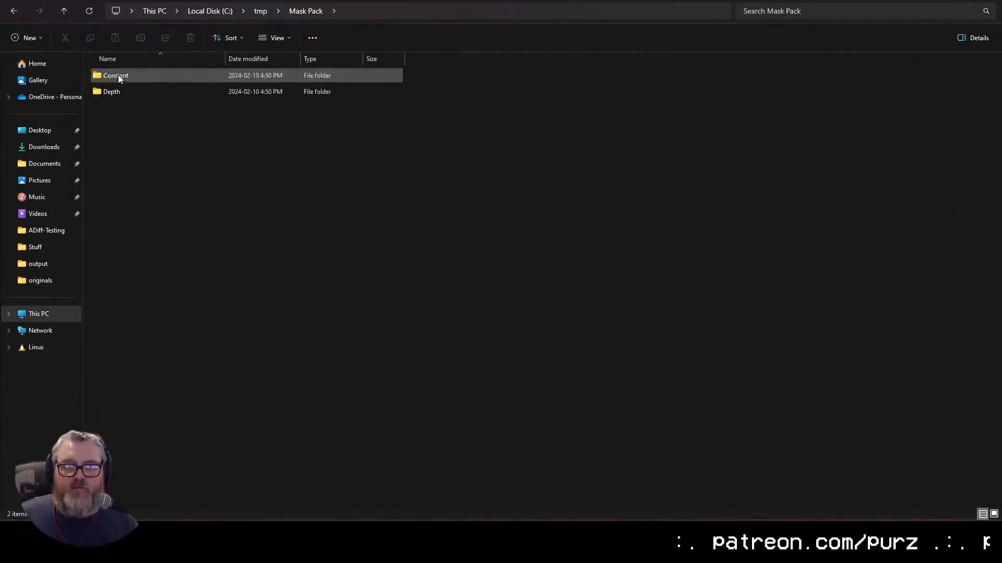
double_click(119, 77)
double_click(115, 92)
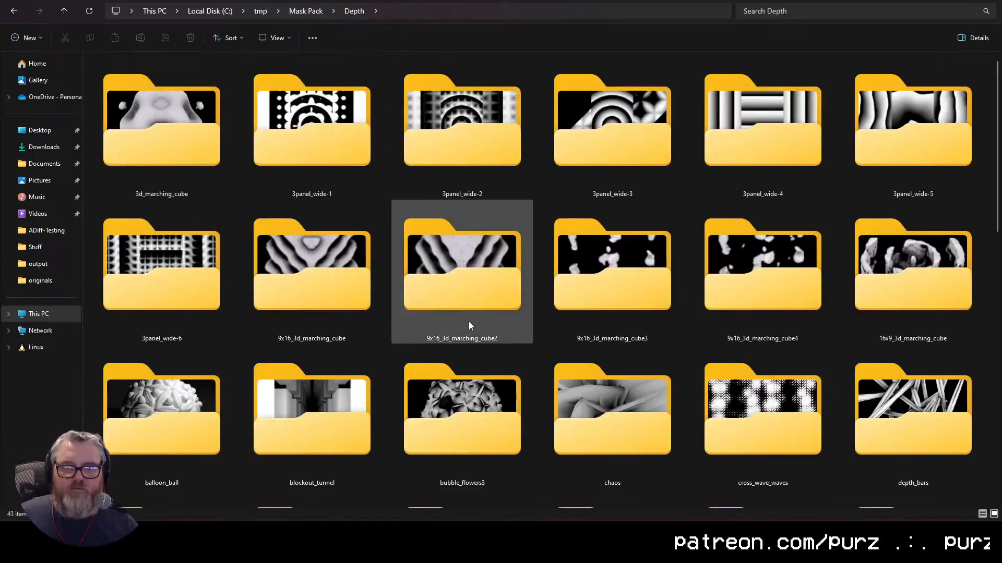
double_click(772, 137)
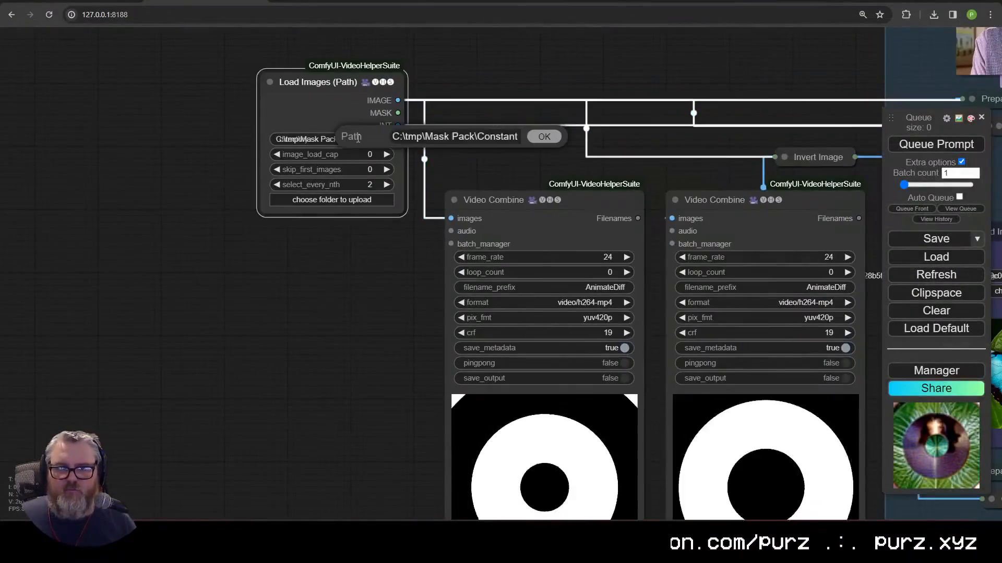
scroll(483, 198, "down", 3)
scroll(483, 198, "up", 5)
Step: Set the Empty Latent Image width to 912
scroll(554, 398, "down", 1)
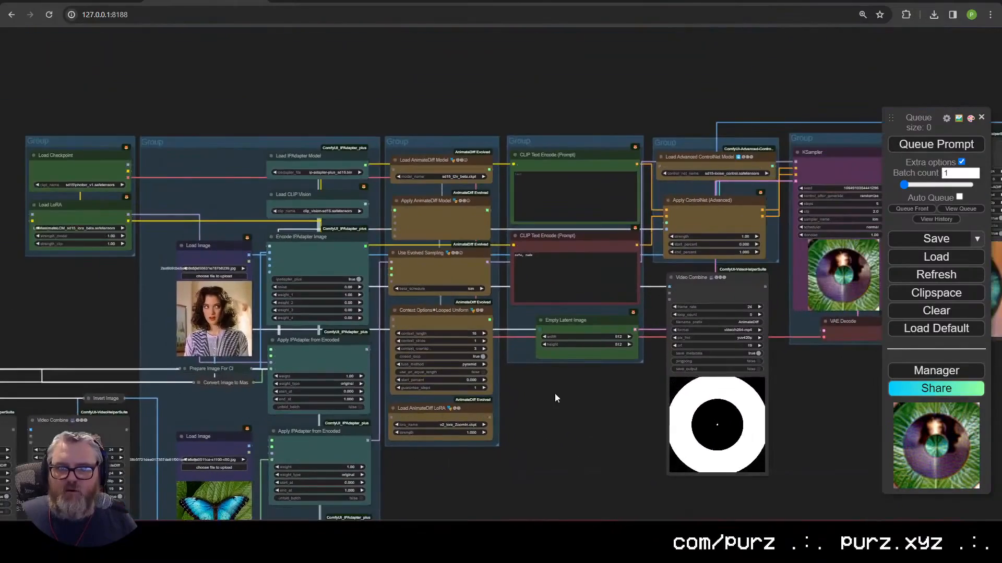
scroll(554, 398, "up", 9)
left_click_drag(624, 362, 457, 346)
right_click(480, 323)
left_click(421, 375)
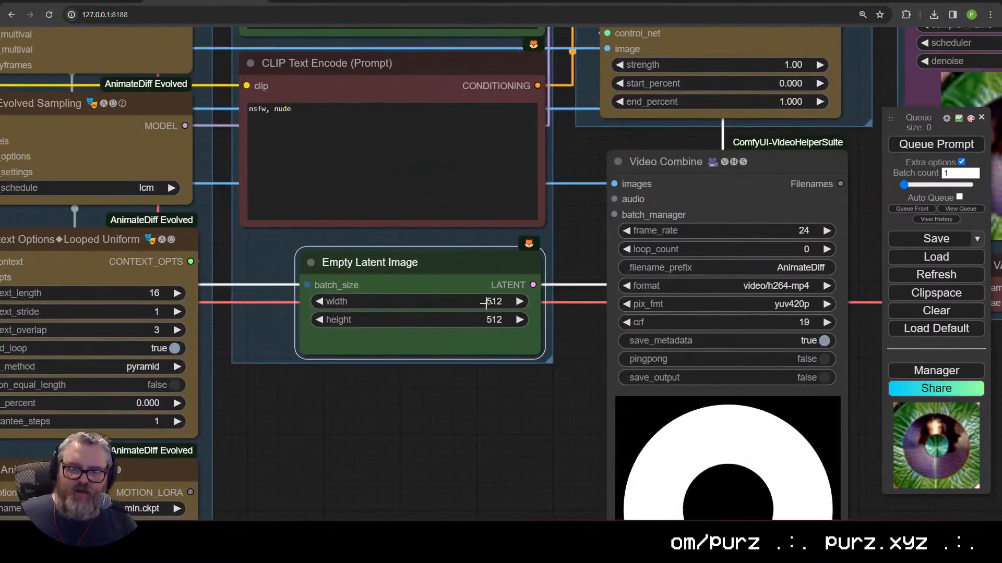
left_click(447, 301)
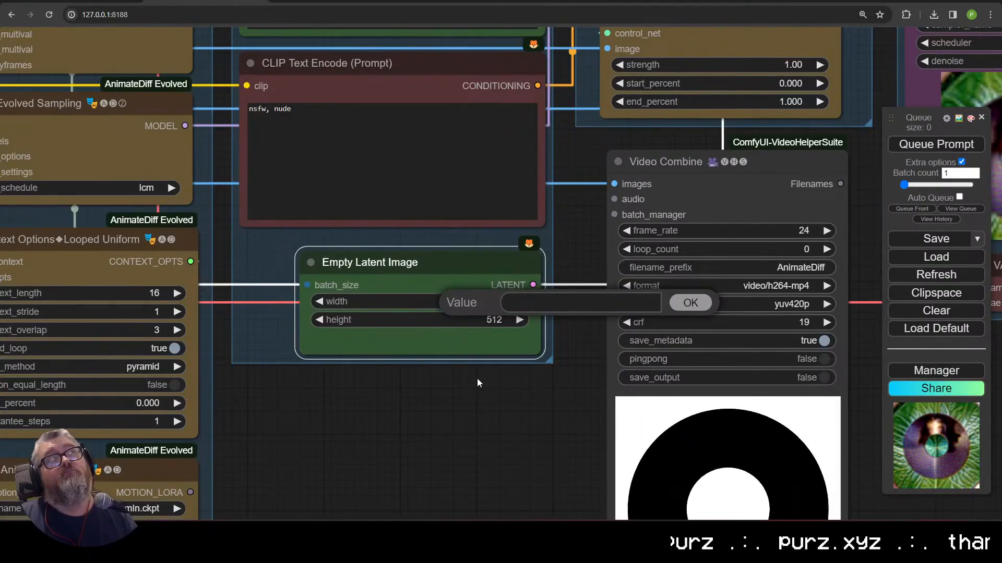
type("912")
key("Return")
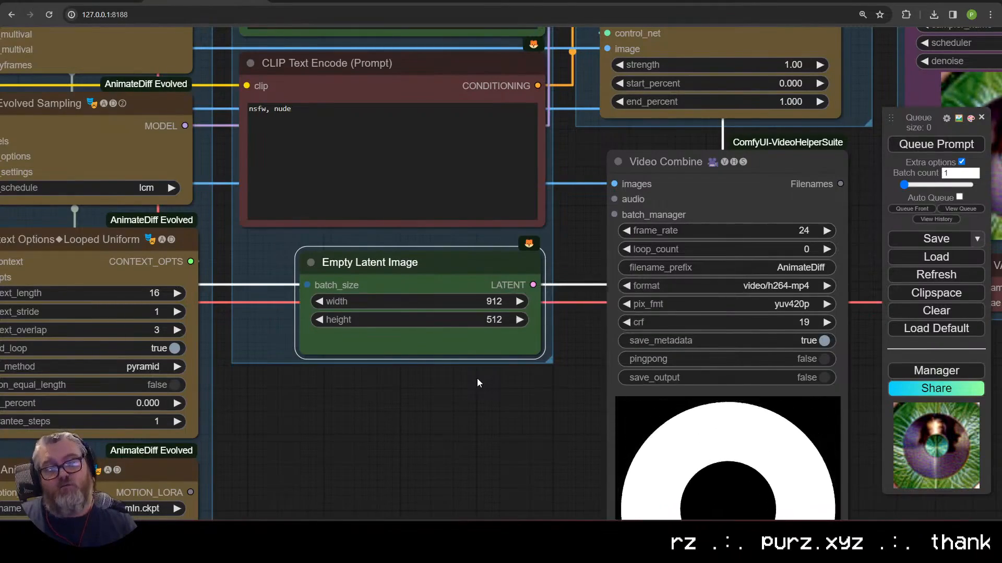
Step: Wrap the selected left-side nodes in a new group
scroll(477, 378, "down", 8)
scroll(600, 329, "down", 5)
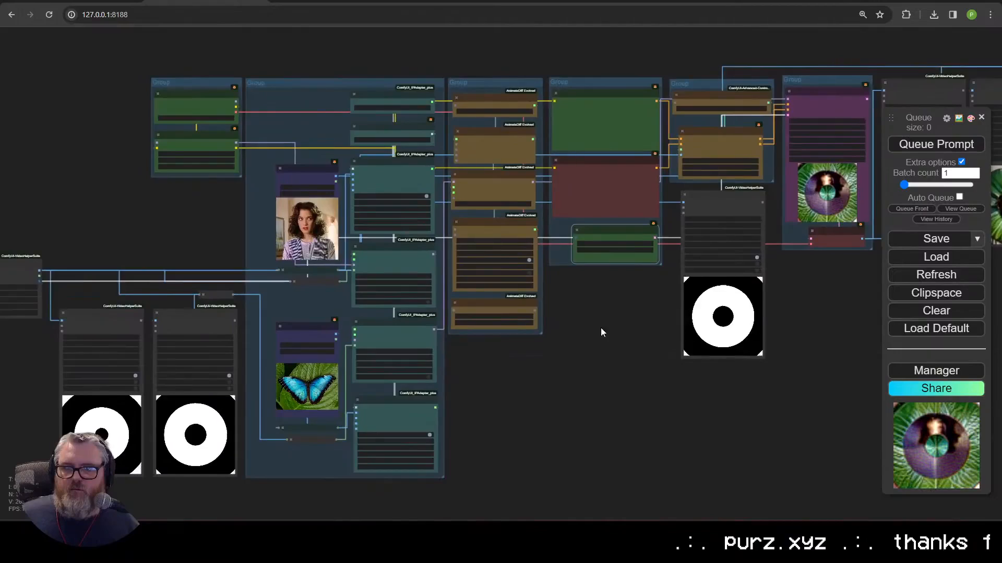
scroll(590, 344, "up", 2)
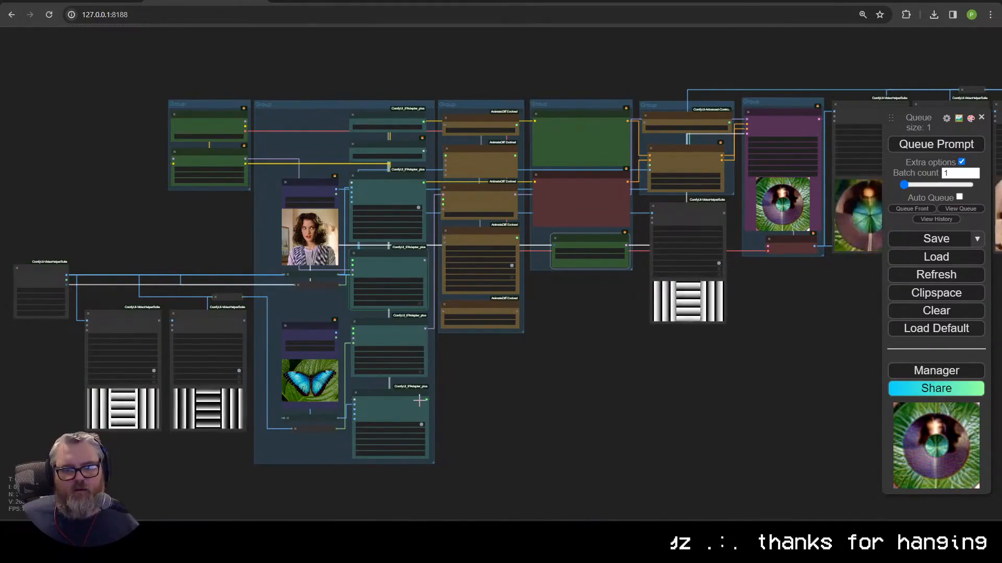
scroll(605, 334, "up", 6)
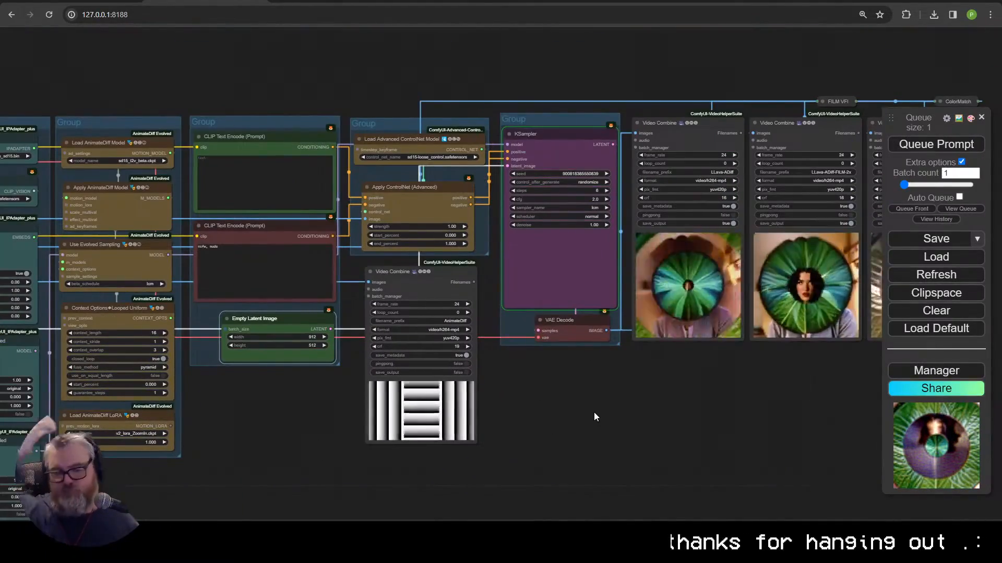
scroll(779, 336, "down", 6)
right_click(130, 311)
left_click(191, 351)
Step: Zoom around to check the new groups and bring the sampler group into view
scroll(436, 417, "up", 6)
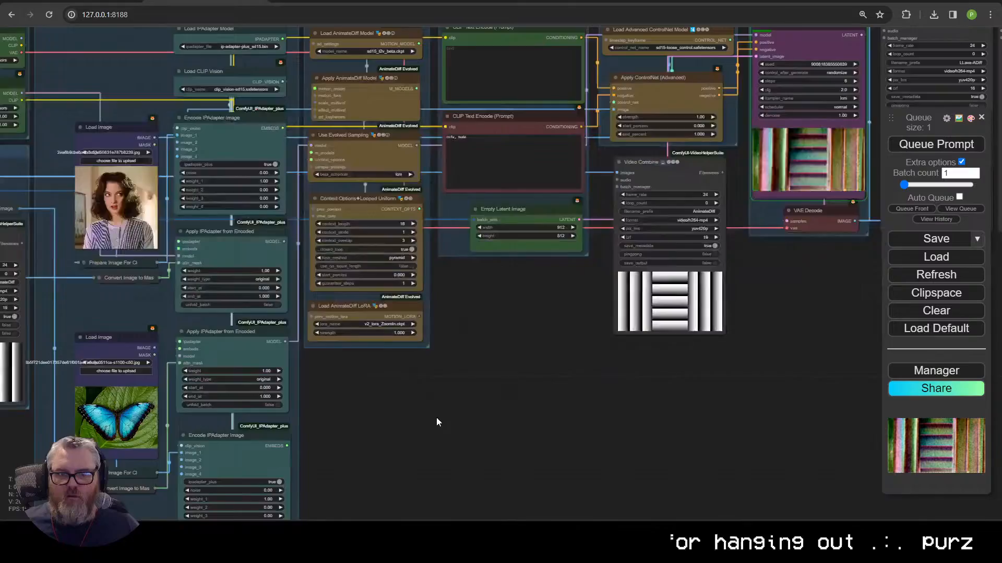
scroll(520, 412, "down", 2)
scroll(468, 427, "up", 4)
scroll(518, 424, "down", 2)
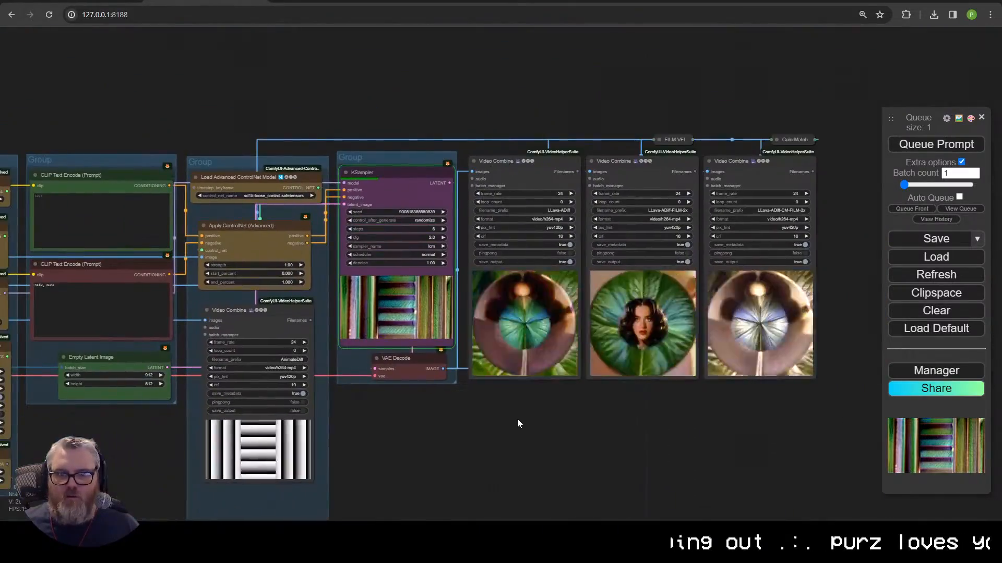
scroll(503, 441, "up", 2)
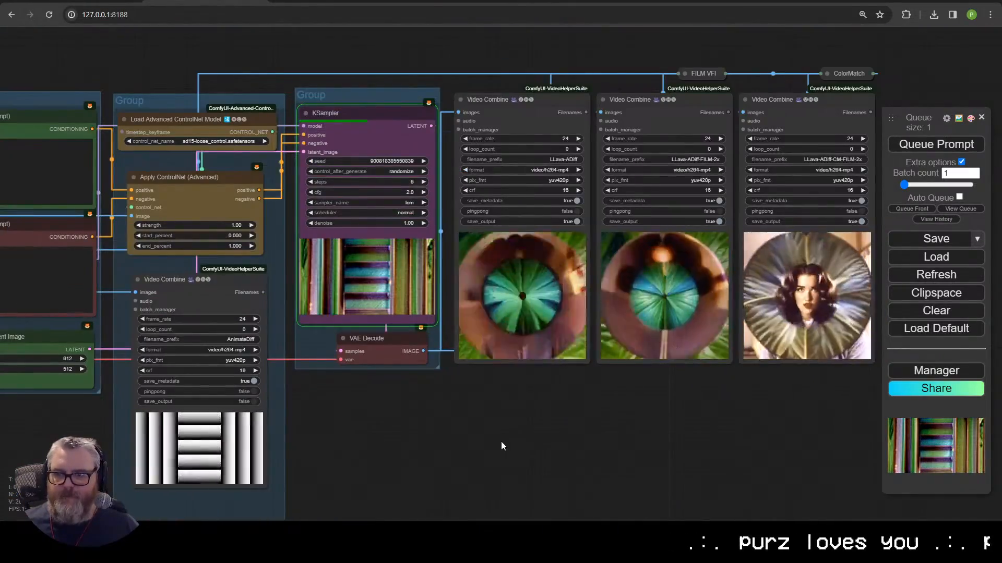
scroll(501, 441, "down", 3)
scroll(563, 480, "up", 3)
scroll(518, 452, "up", 1)
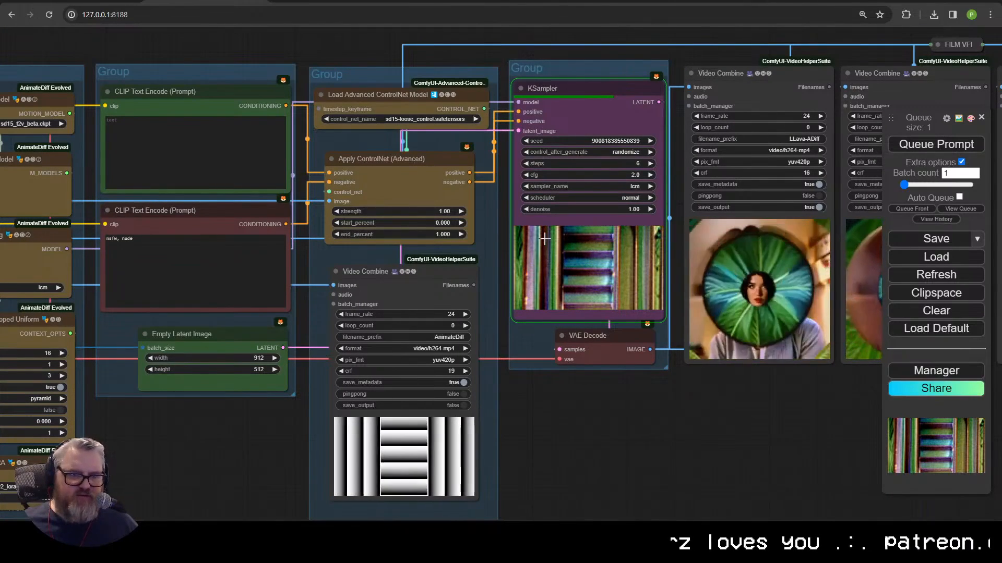
scroll(666, 414, "down", 2)
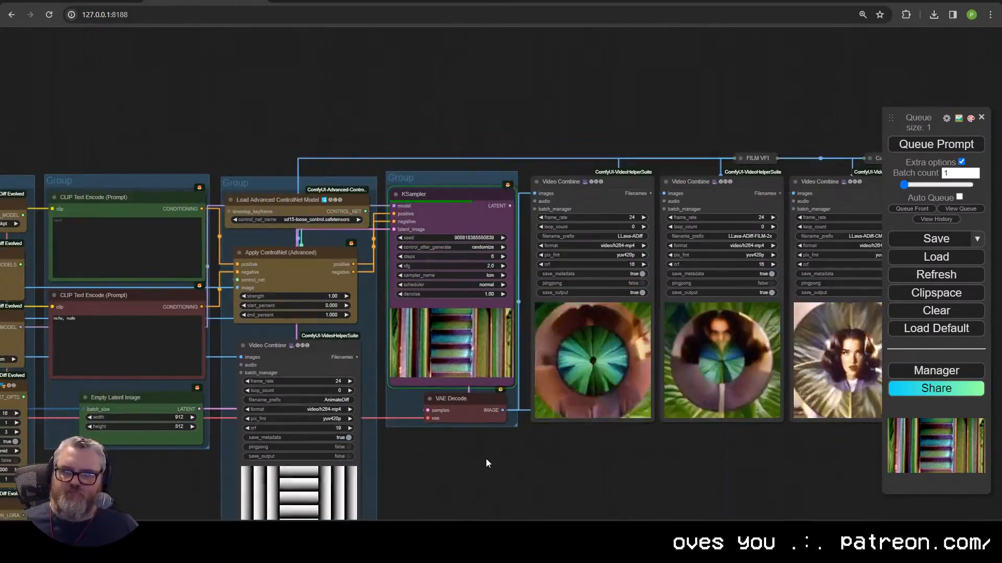
scroll(486, 459, "down", 6)
left_click_drag(487, 462, 610, 376)
Step: Title the sampler group 'Diffusion', fixing a misspelled first attempt
scroll(751, 385, "up", 3)
scroll(610, 377, "up", 5)
right_click(494, 153)
left_click(560, 400)
left_click(607, 410)
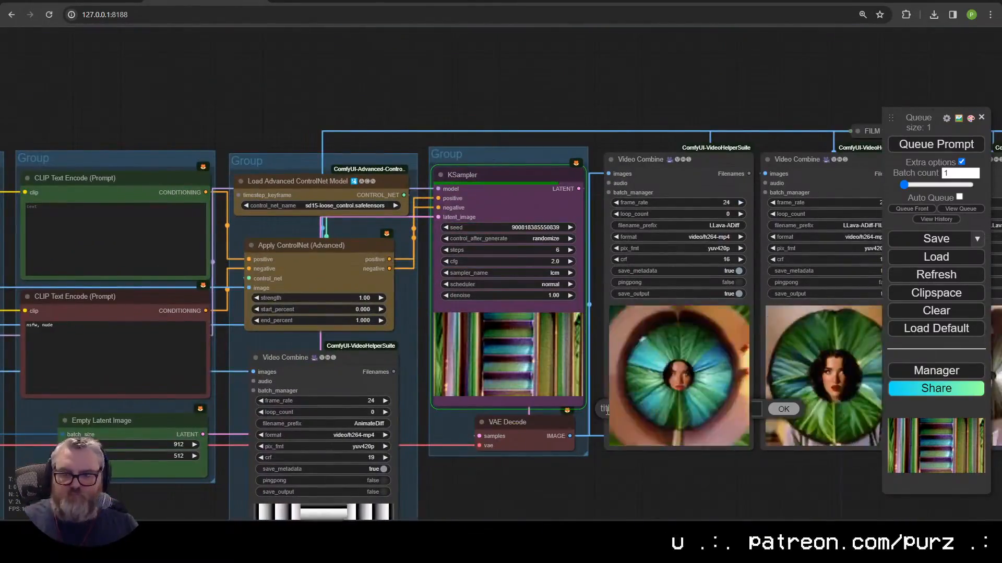
key("Return")
right_click(475, 152)
left_click(543, 394)
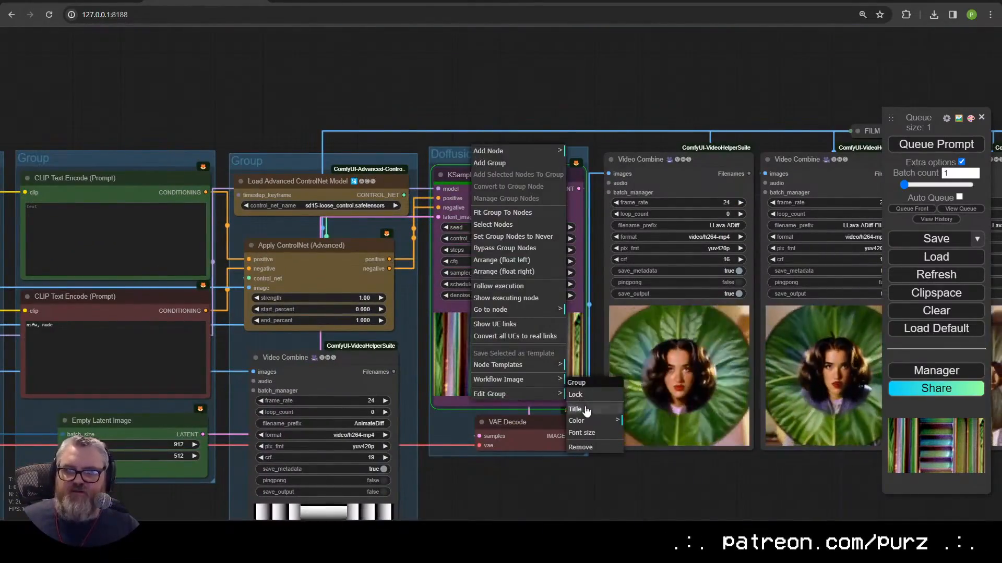
left_click(576, 410)
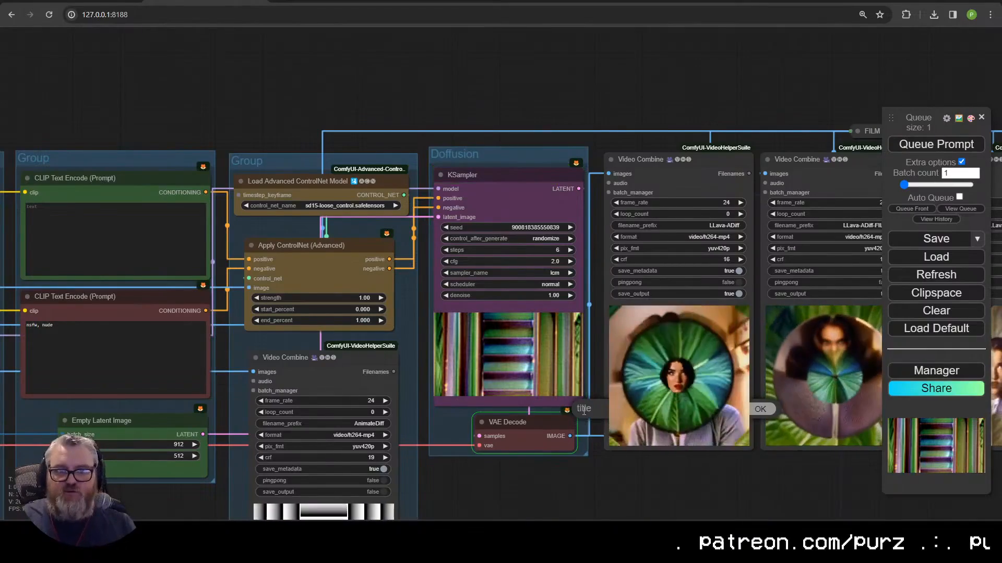
type("Diffusion")
key("Return")
Step: Title the ControlNet nodes' group 'ControlNet'
right_click(289, 158)
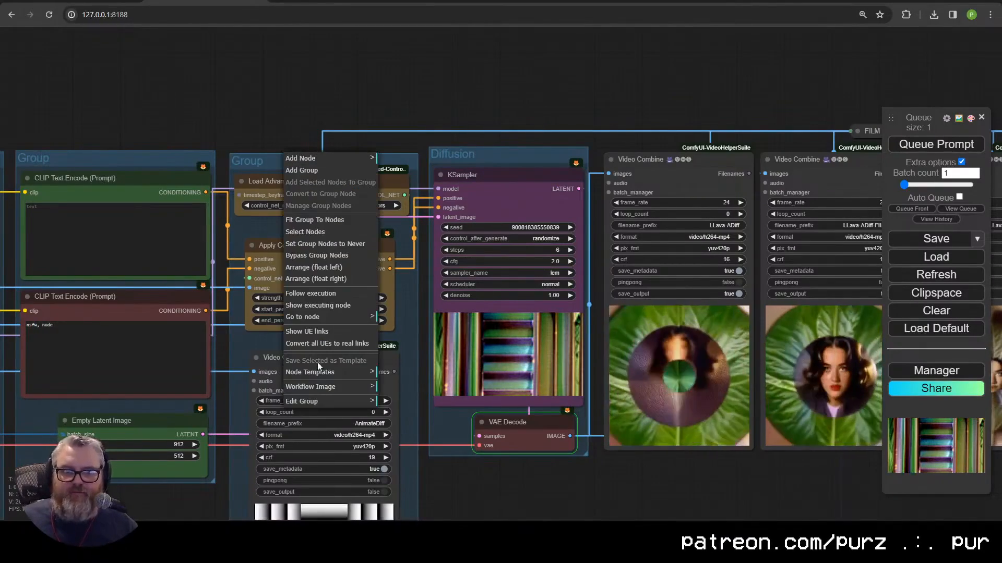
mouse_move(313, 401)
left_click(421, 411)
type("Control")
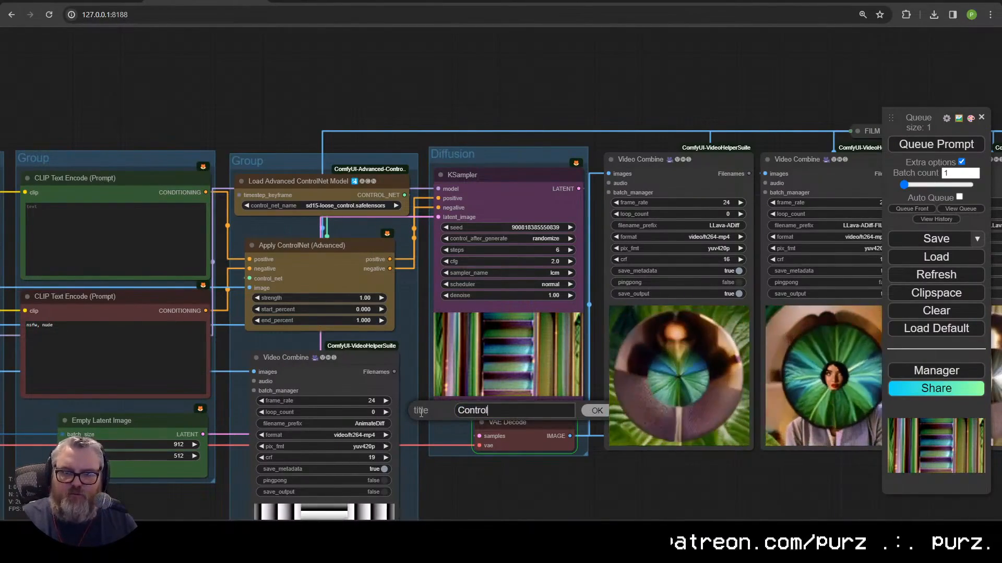
type("Net")
key("Return")
Step: Title the prompt group 'Prompt / Resolution / Frame Count'
left_click_drag(187, 104, 500, 96)
right_click(411, 149)
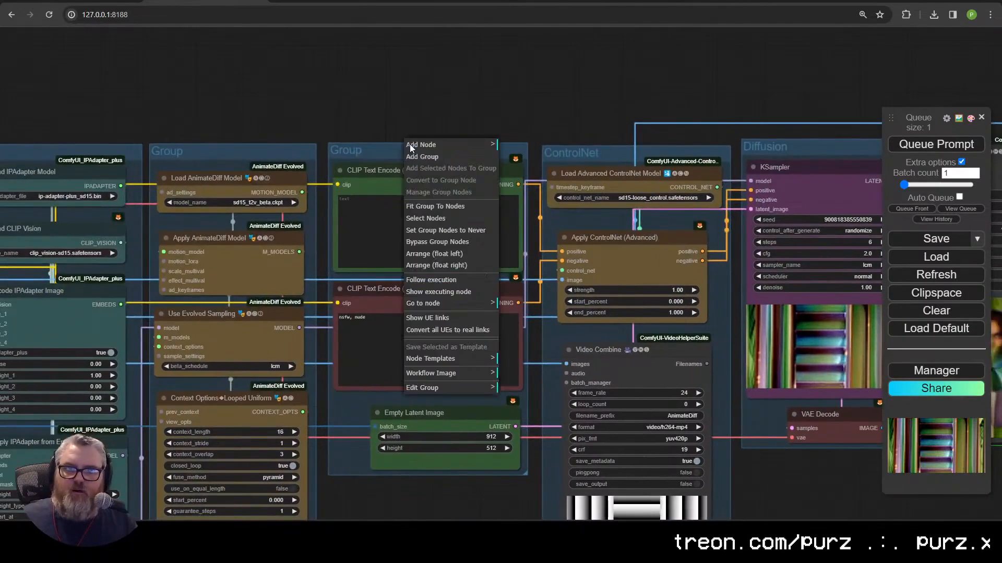
left_click(519, 403)
type("Prompt / Resolution")
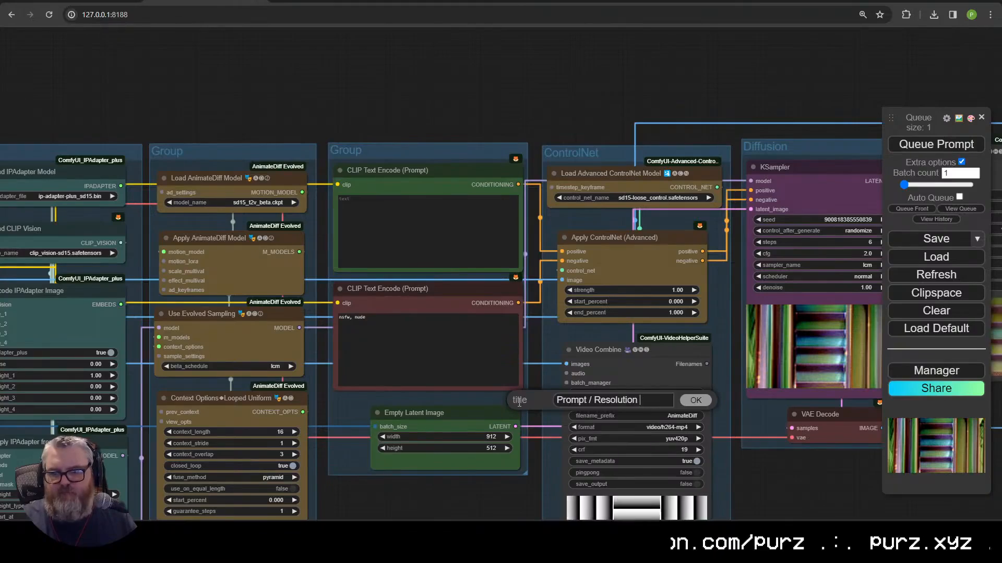
Step: Title the AnimateDiff nodes' group 'AnimateDiff'
left_click_drag(517, 404, 735, 399)
right_click(454, 147)
mouse_move(496, 384)
left_click(583, 403)
type("Animate")
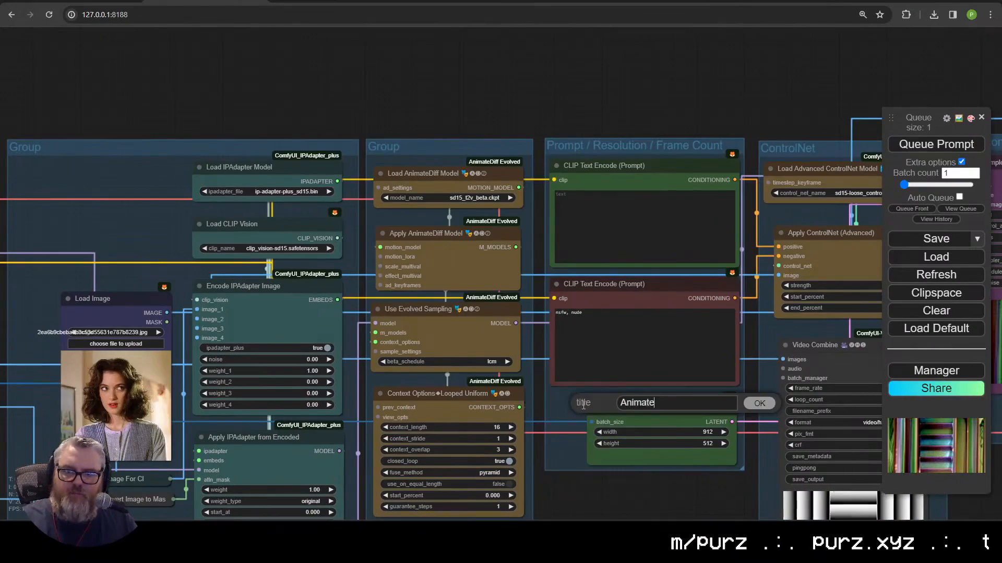
Step: Title the IPAdapter nodes' group 'IPAdapters'
left_click_drag(583, 409, 821, 339)
right_click(332, 76)
left_click(460, 338)
type("IPAdapters")
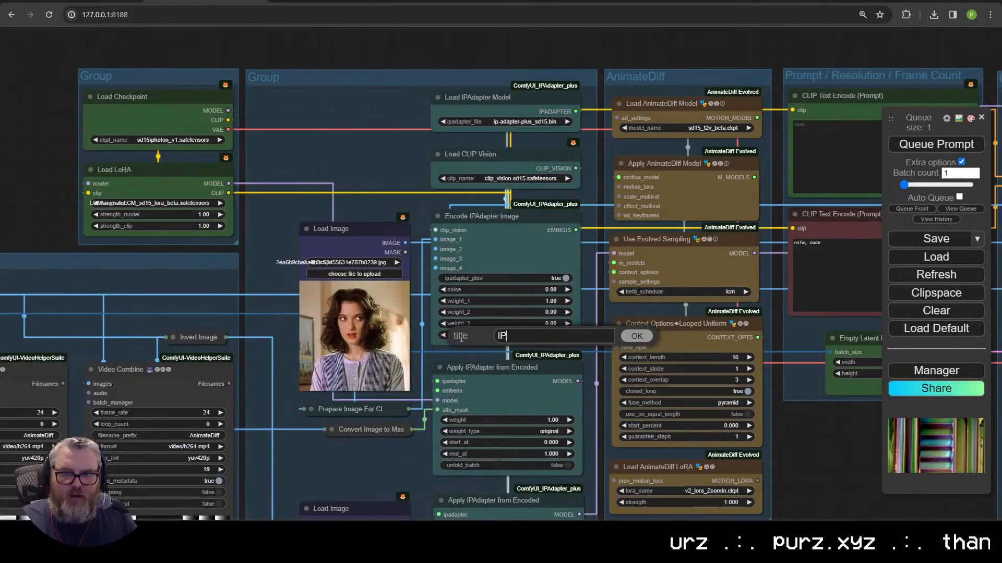
Step: Title the checkpoint group 'Checkpoint / LoRA'
right_click(111, 77)
mouse_move(154, 314)
left_click(226, 329)
type("Checkpoint / LoRA")
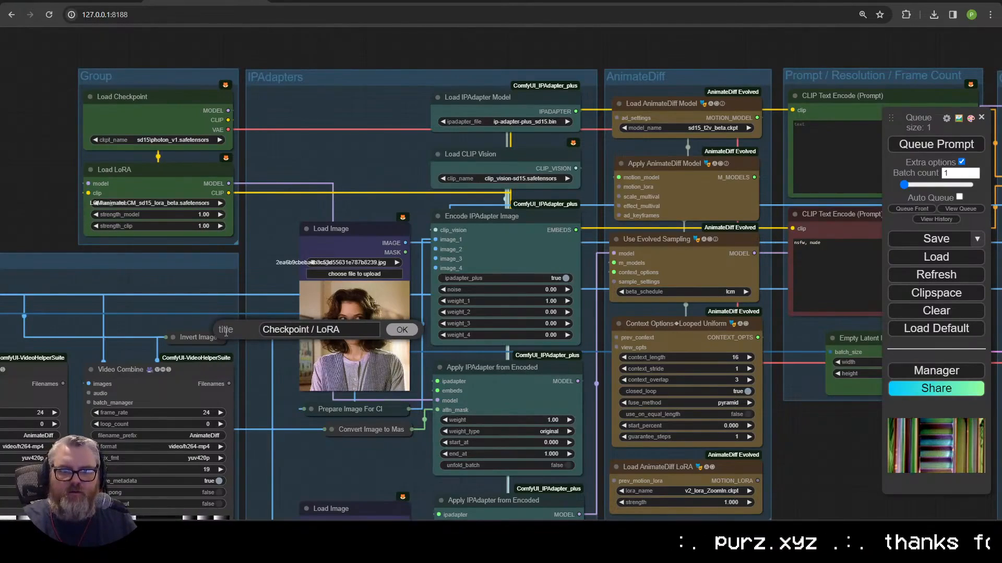
key("Return")
Step: Title the input video group 'Input Video / Mask'
scroll(226, 332, "down", 2)
left_click_drag(226, 332, 382, 248)
right_click(272, 189)
left_click(386, 445)
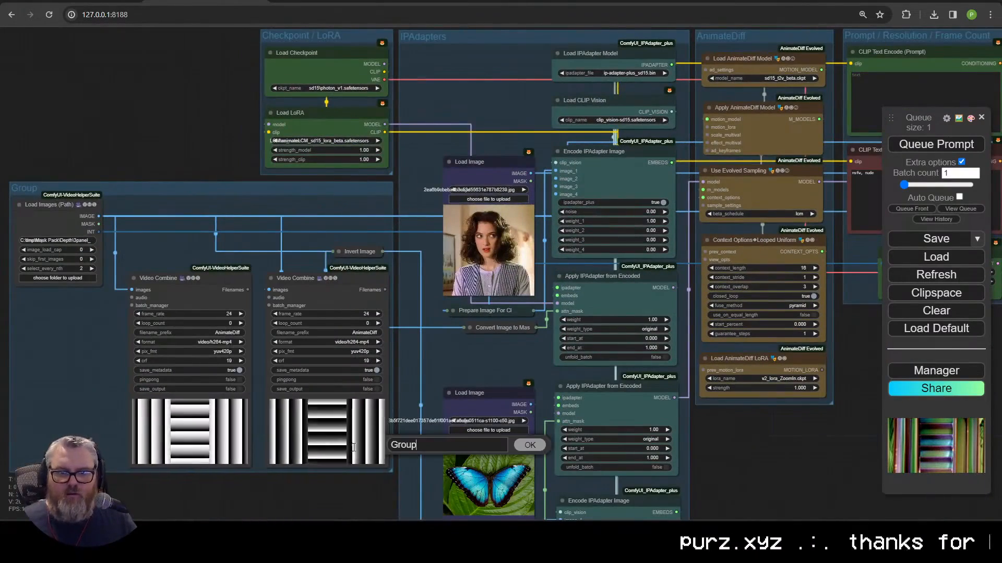
type("Input Video / Mask")
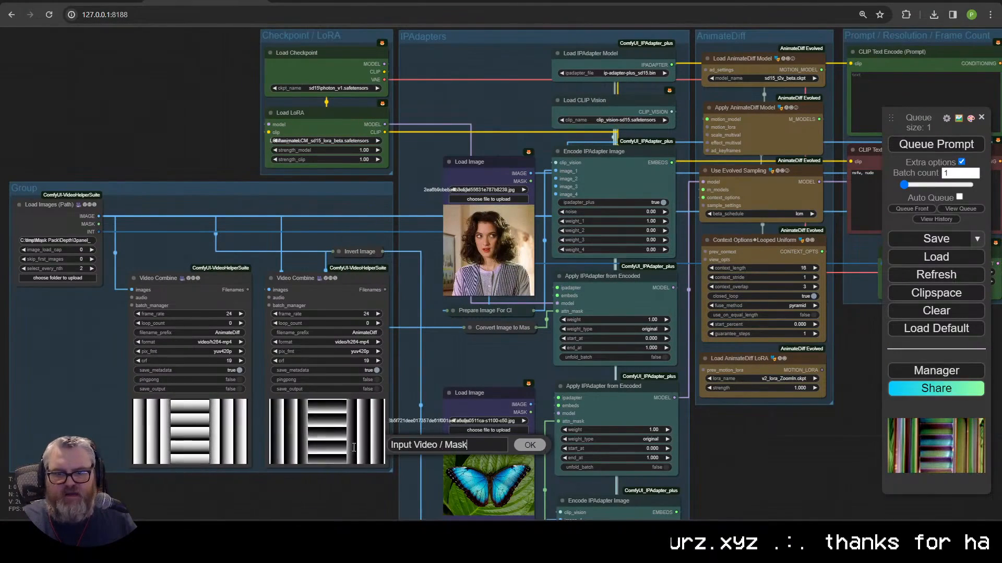
key("Return")
left_click_drag(370, 212, 368, 211)
scroll(368, 211, "down", 6)
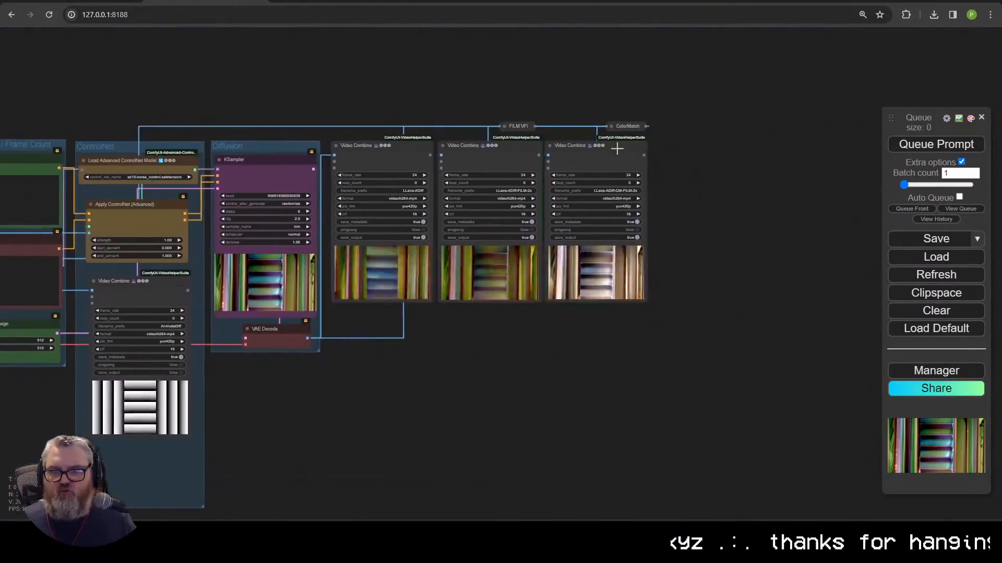
Step: Step the top IPAdapter Load Image node to the Super Off Road screenshot
scroll(436, 412, "up", 10)
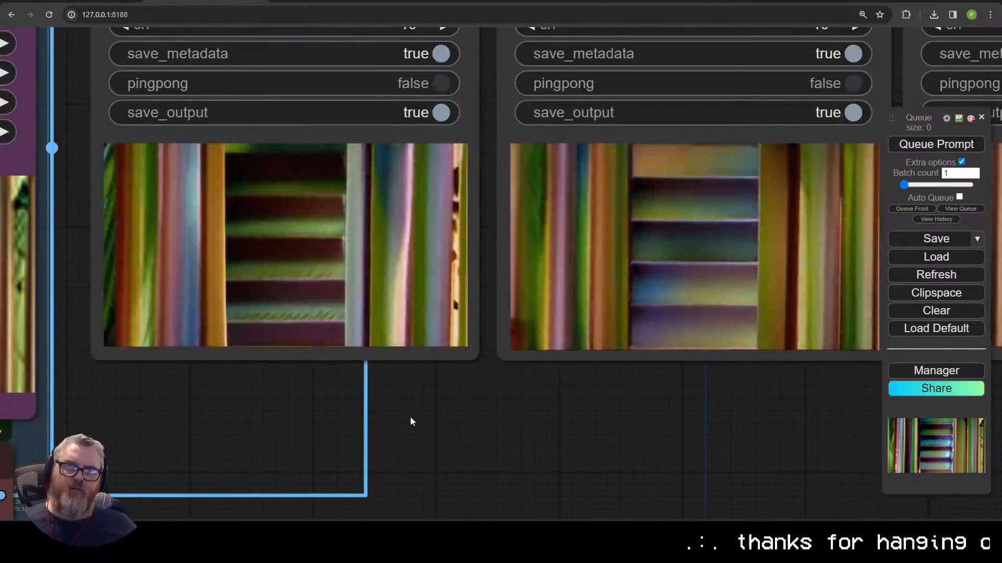
scroll(358, 415, "down", 5)
scroll(265, 334, "up", 8)
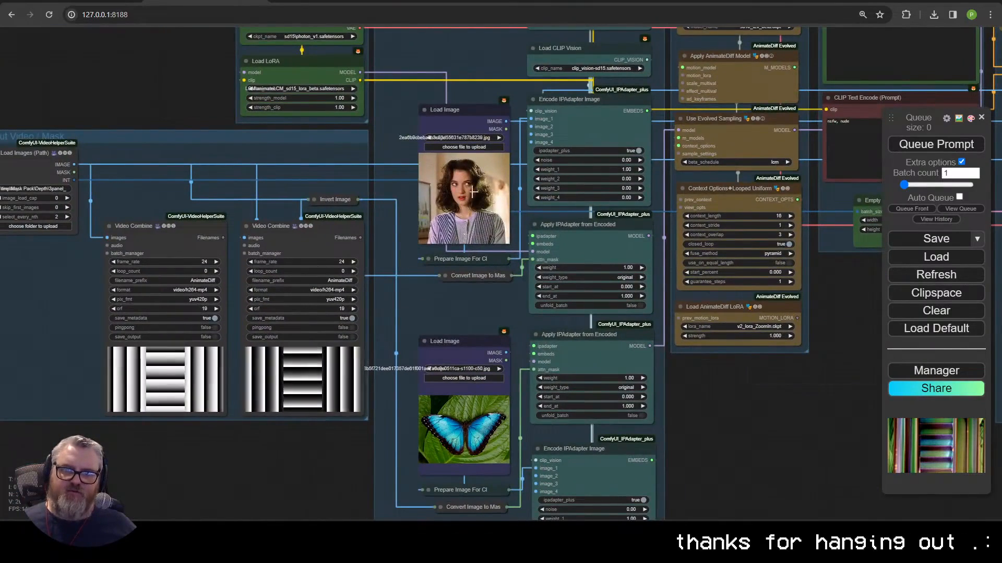
left_click(500, 137)
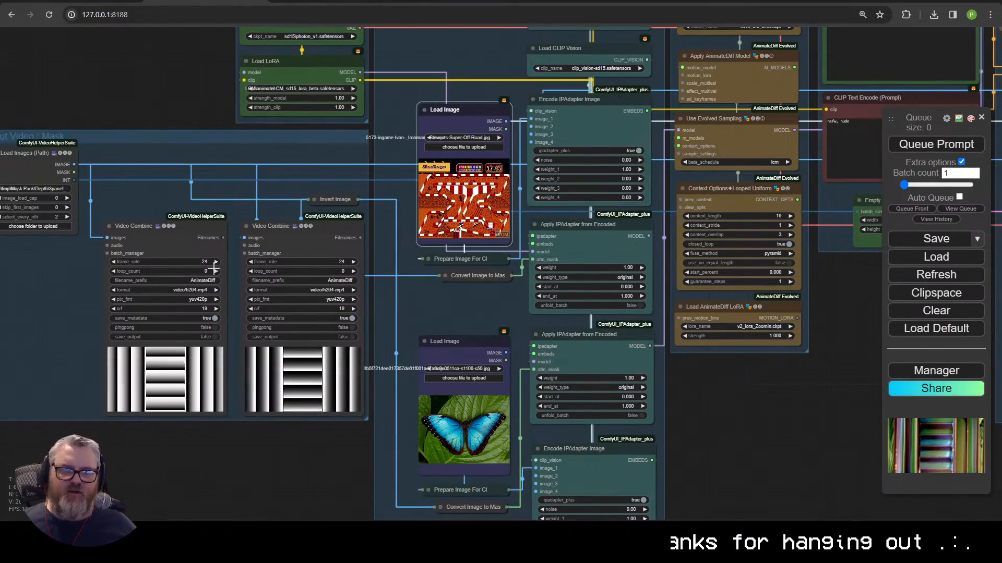
left_click_drag(41, 235, 291, 320)
key("alt+Tab")
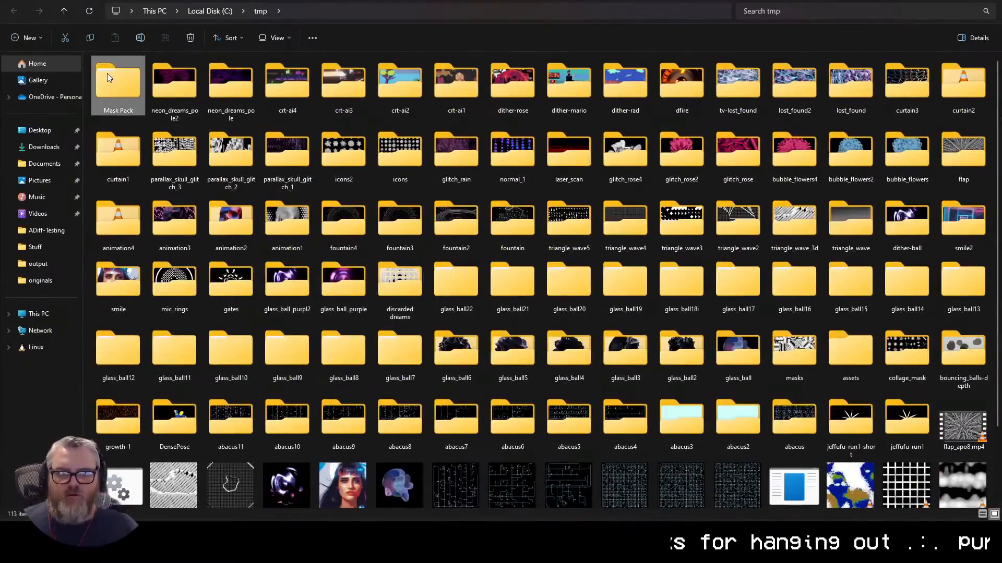
Step: Browse Mask Pack\Constant and open the youtube_smooth_tile_wave_texture folder
double_click(108, 73)
double_click(116, 75)
scroll(446, 352, "down", 10)
scroll(230, 249, "up", 5)
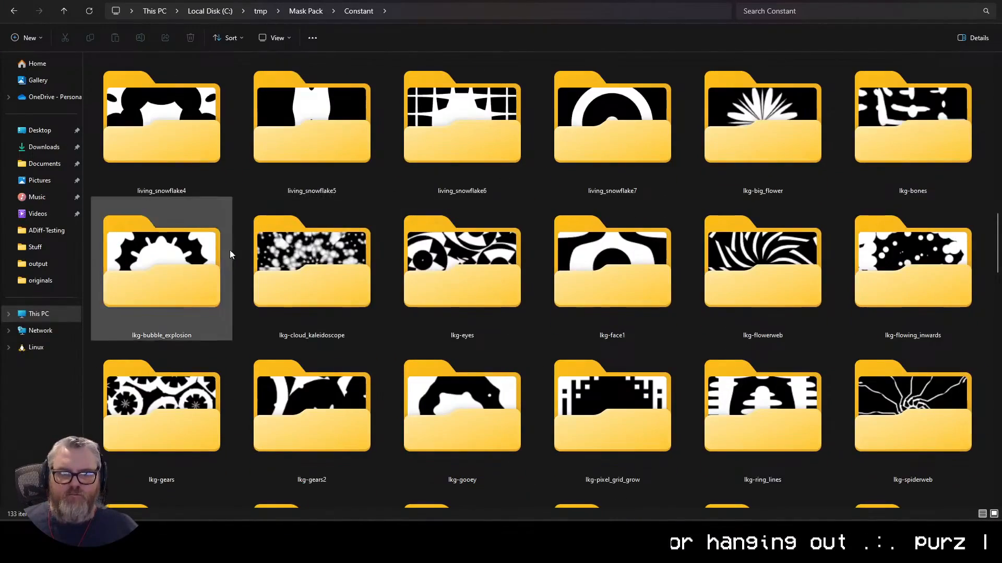
double_click(202, 254)
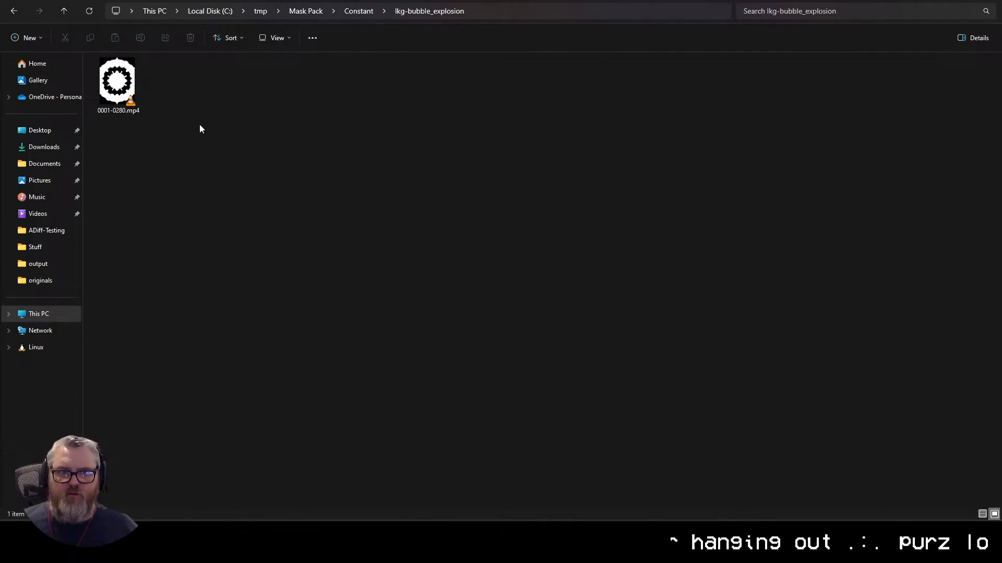
left_click(357, 10)
scroll(399, 302, "down", 15)
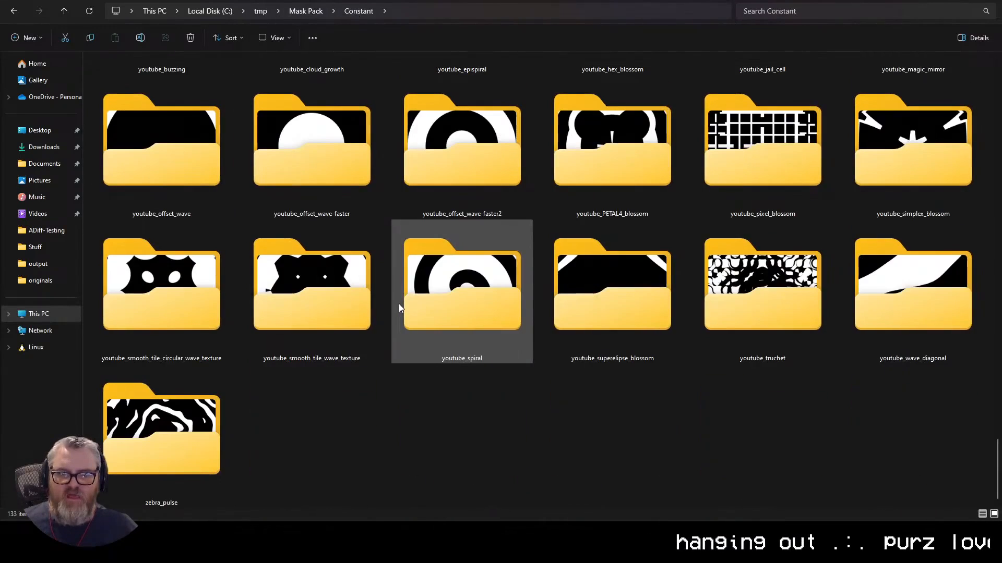
double_click(333, 291)
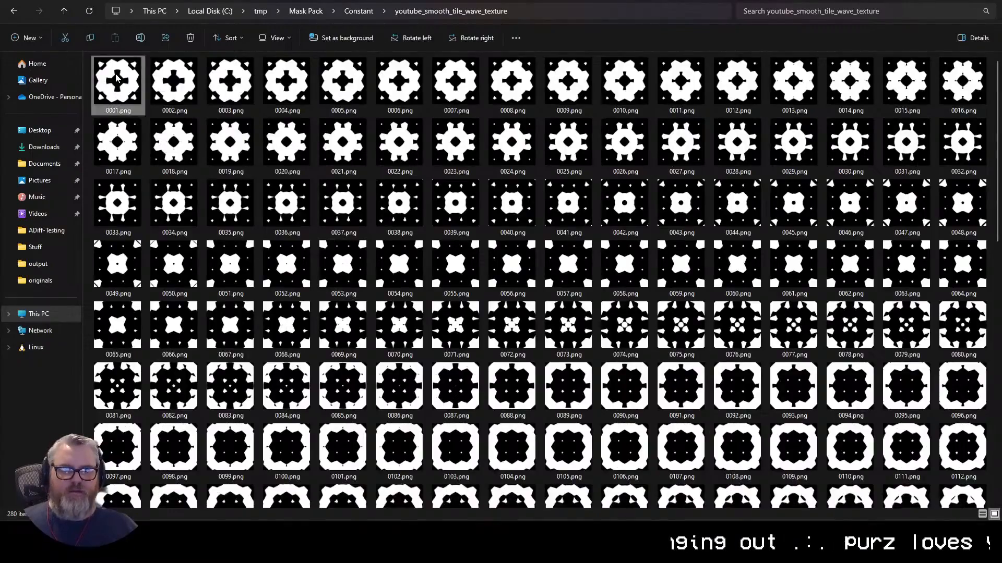
Step: Preview the 280 wave-texture frames in an image viewer and copy the folder path
right_click(117, 76)
mouse_move(169, 126)
left_click(311, 128)
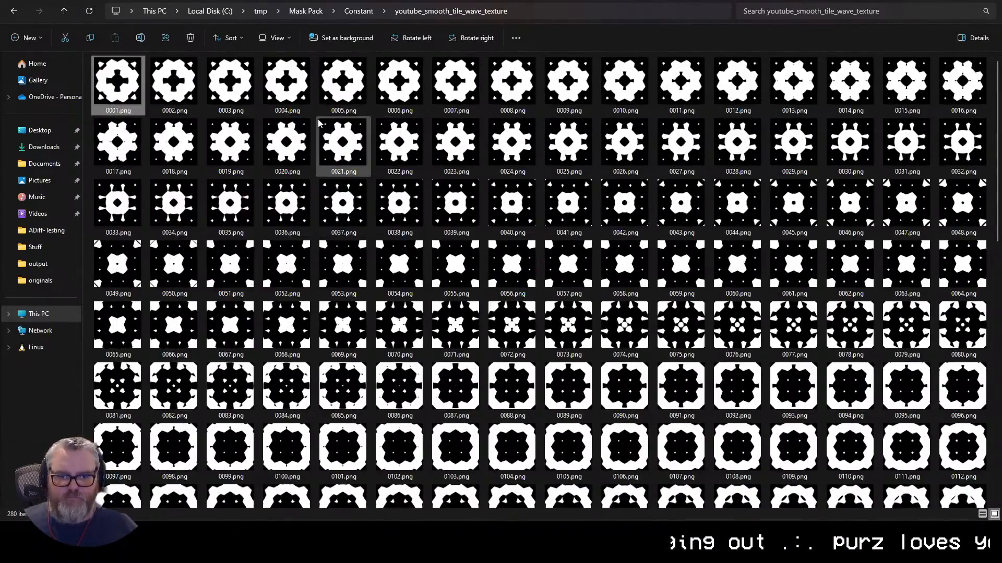
key("alt+Tab")
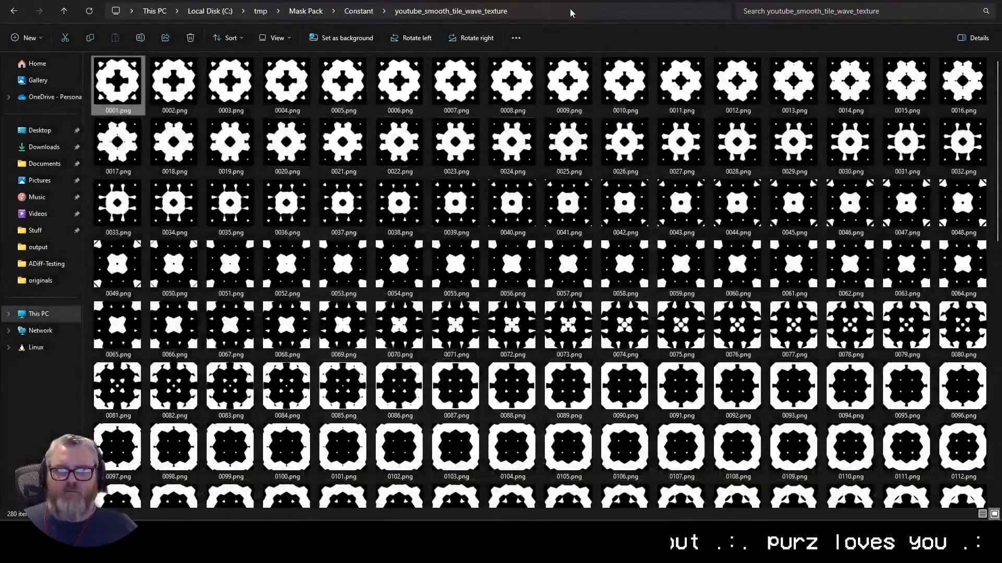
key("alt+d")
key("alt+Tab")
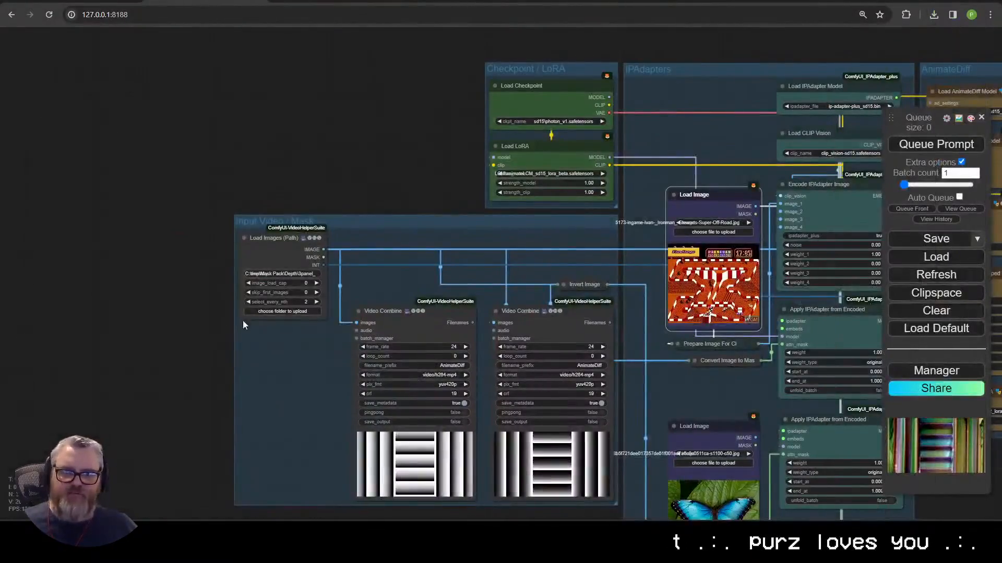
Step: Point Load Images (Path) at the wave-texture mask folder with select_every_nth 4
left_click(306, 274)
key("ctrl+a")
key("ctrl+v")
key("Return")
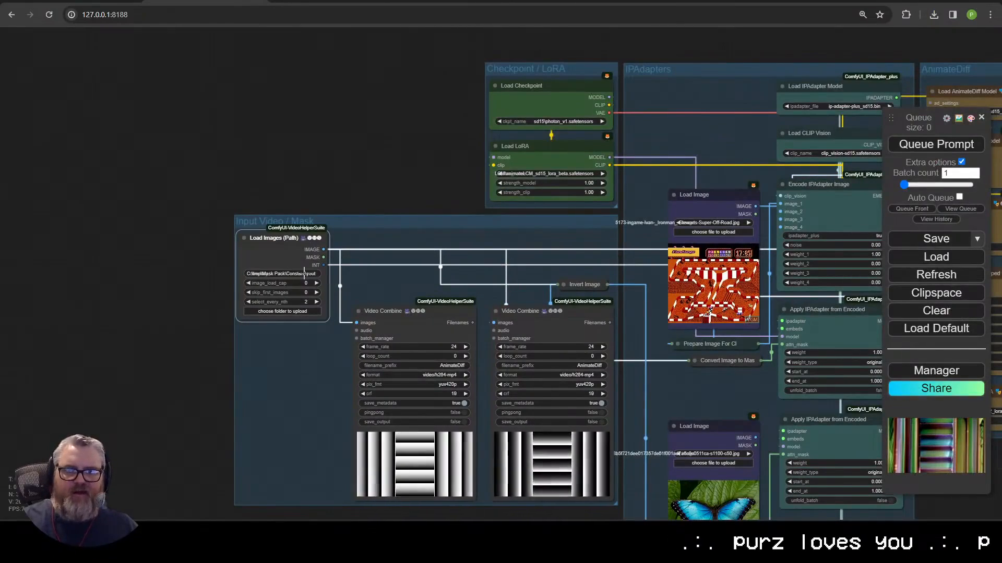
left_click(316, 301)
left_click(316, 302)
left_click_drag(399, 245, 250, 220)
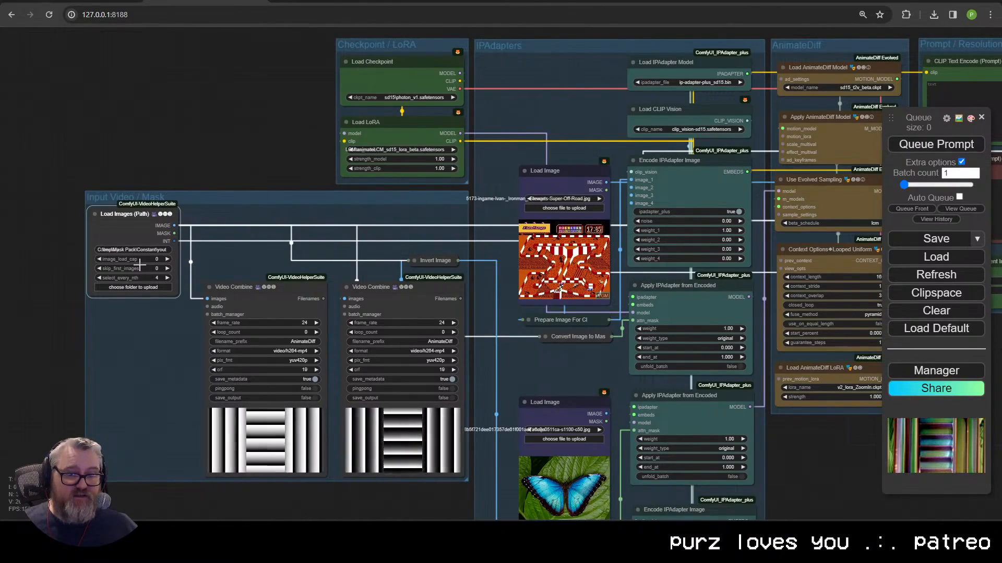
key("ctrl+t")
Step: Calculate 280 / 4 = 70 in Google Search, then close that tab
type("280 / 4")
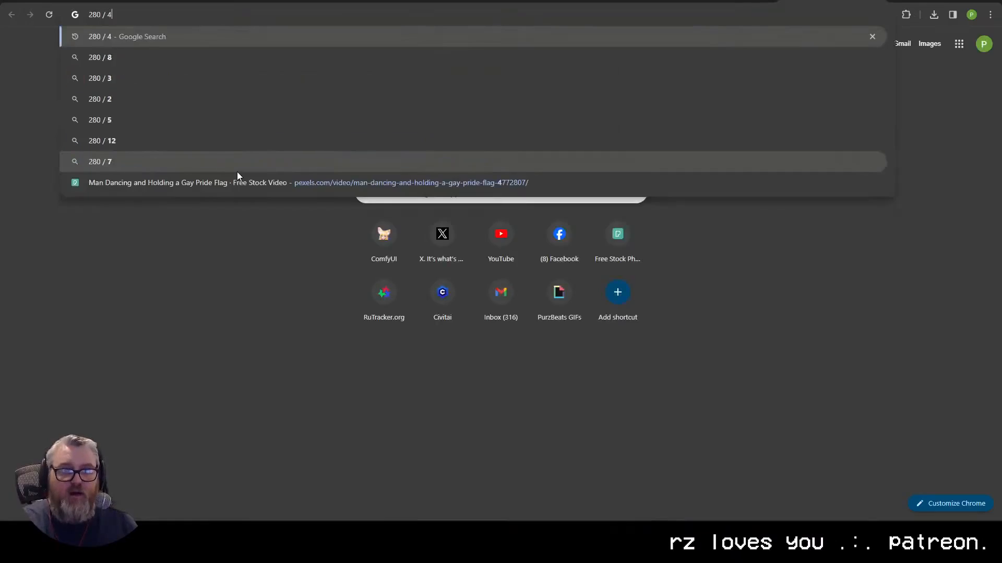
key("Return")
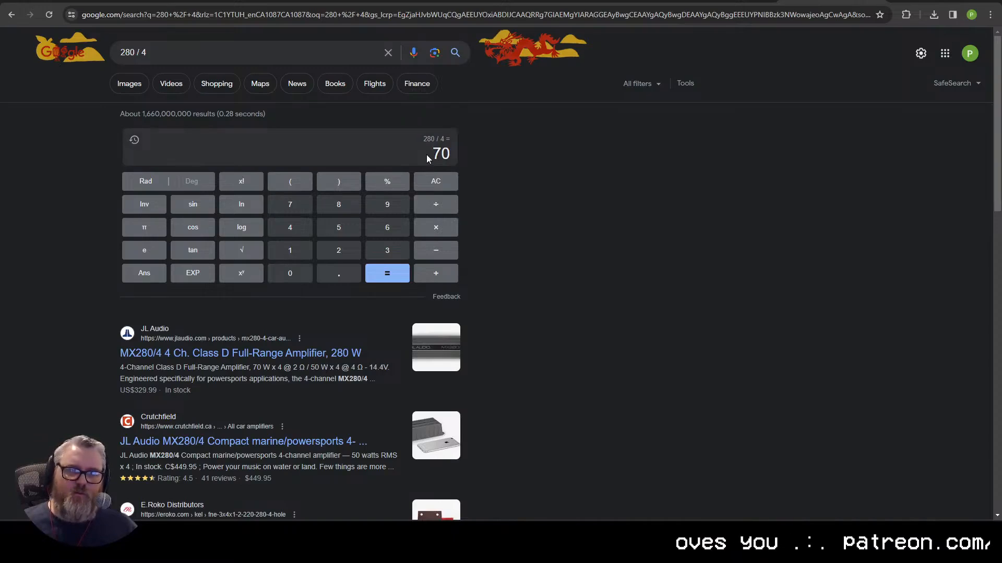
key("ctrl+w")
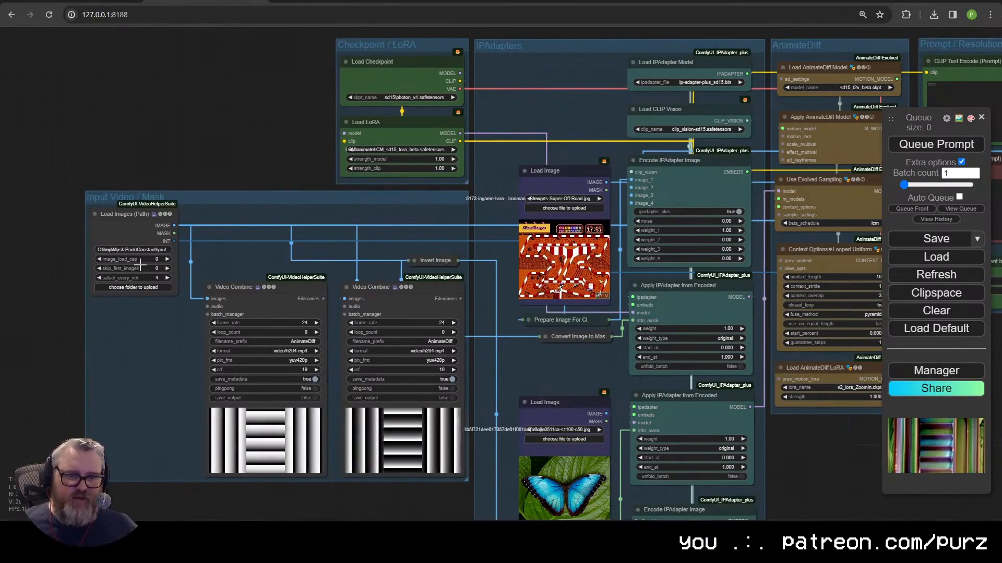
Step: Set the second Load Image reference to the Duck Hunt screenshot
left_click_drag(335, 372, 80, 501)
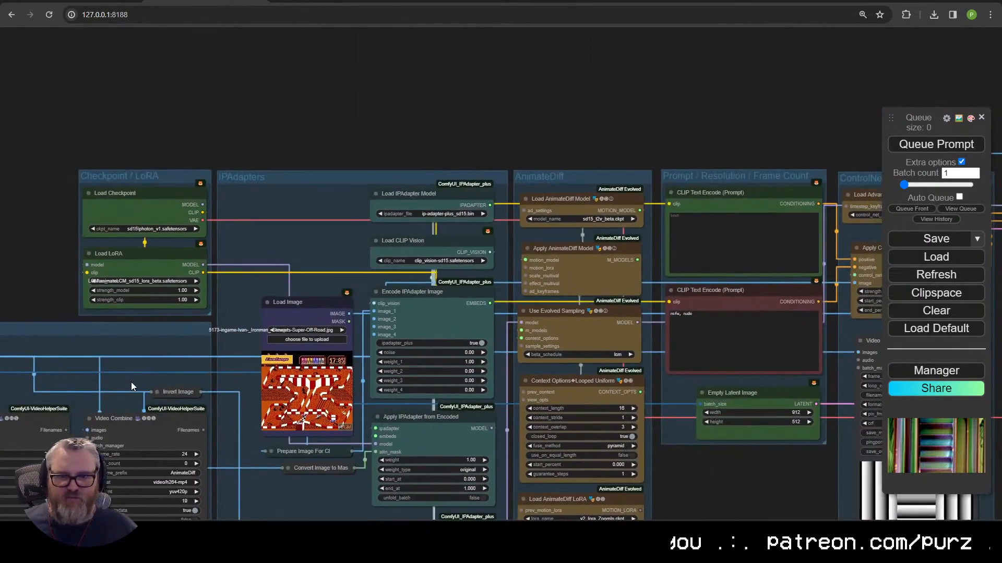
left_click_drag(131, 382, 209, 224)
left_click(422, 401)
left_click(423, 402)
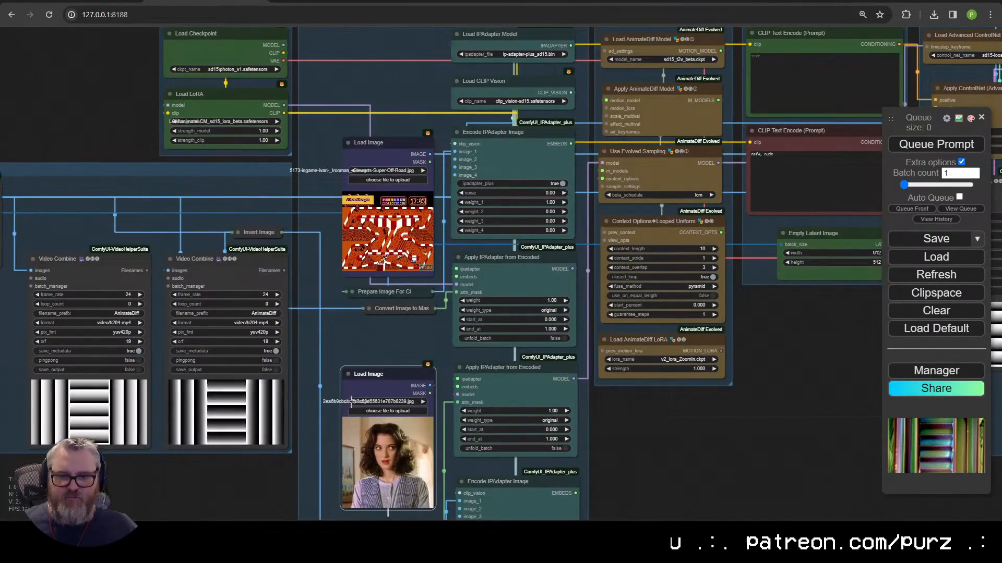
left_click(423, 402)
scroll(423, 365, "down", 3)
mouse_move(324, 328)
left_mouse_down()
mouse_move(450, 330)
mouse_move(324, 340)
left_mouse_up()
Step: Lower the Apply ControlNet (Advanced) strength to 0.80
left_click_drag(745, 306, 302, 384)
left_click(511, 213)
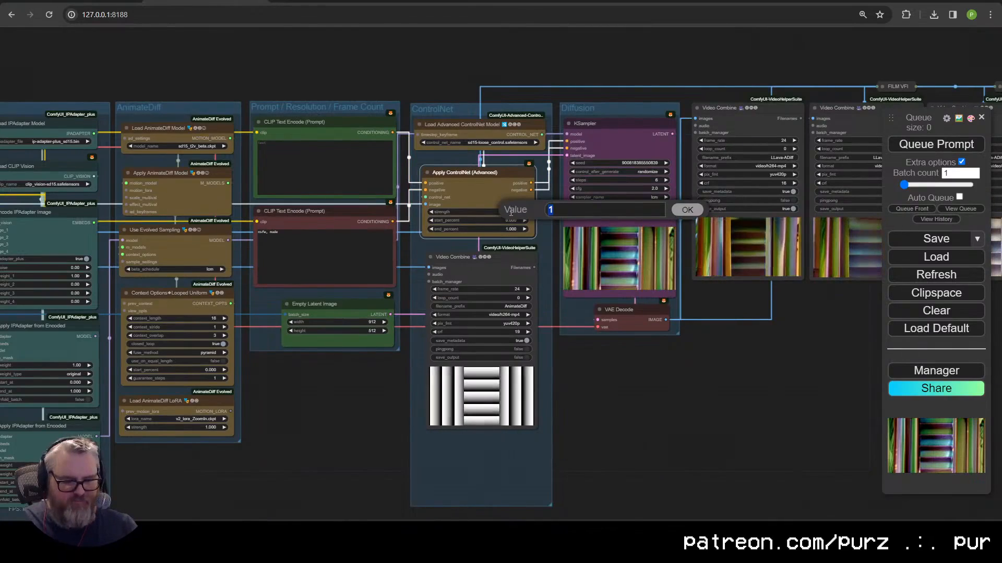
type("0.68")
key("Return")
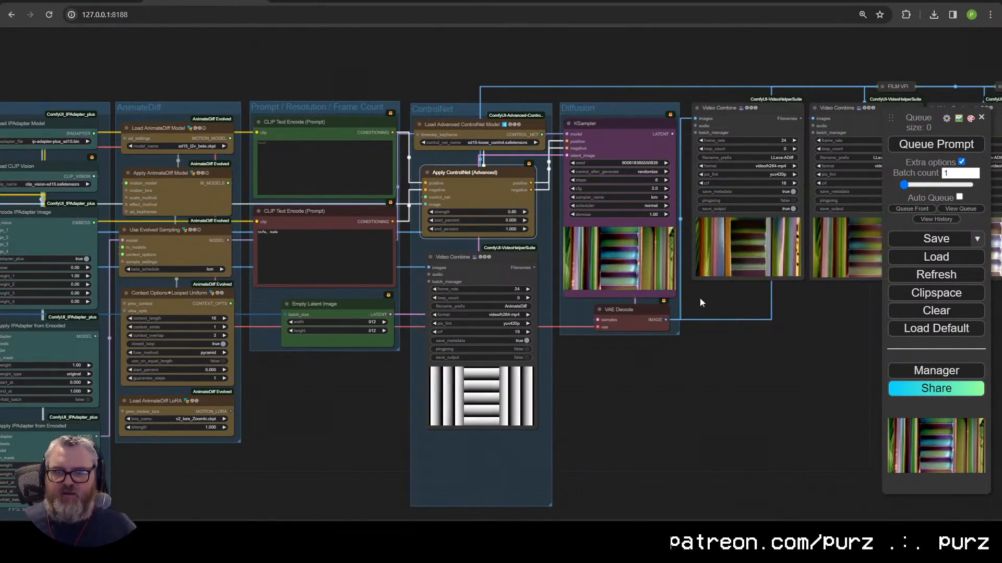
left_click_drag(394, 375, 344, 431)
scroll(344, 431, "down", 1)
scroll(475, 292, "up", 10)
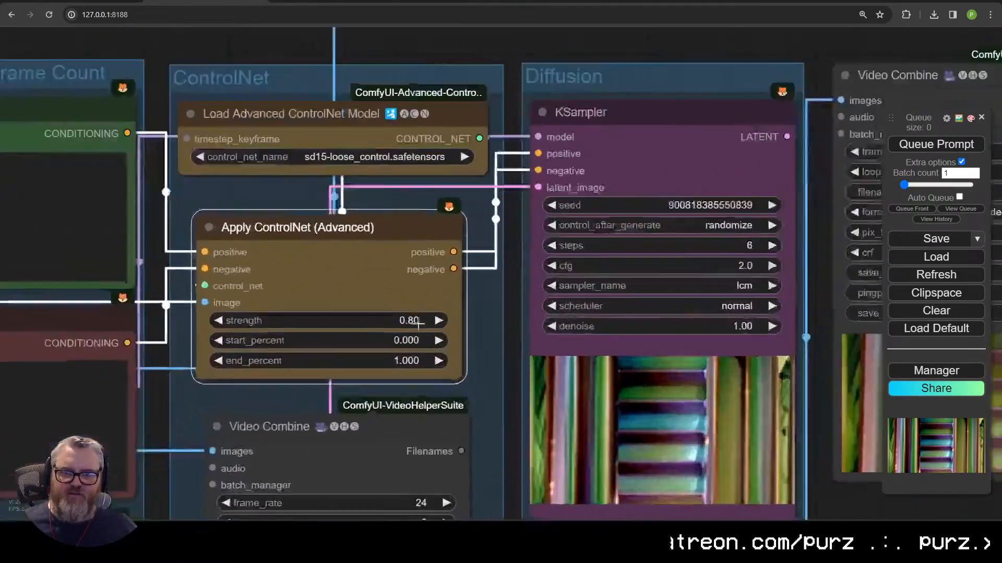
scroll(475, 313, "down", 8)
left_click_drag(322, 218, 582, 116)
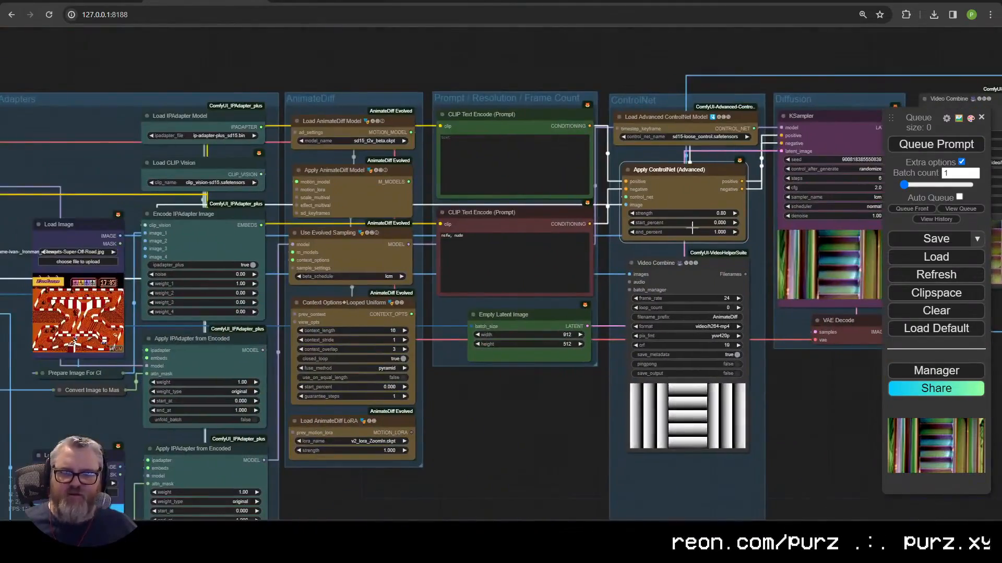
scroll(673, 231, "up", 10)
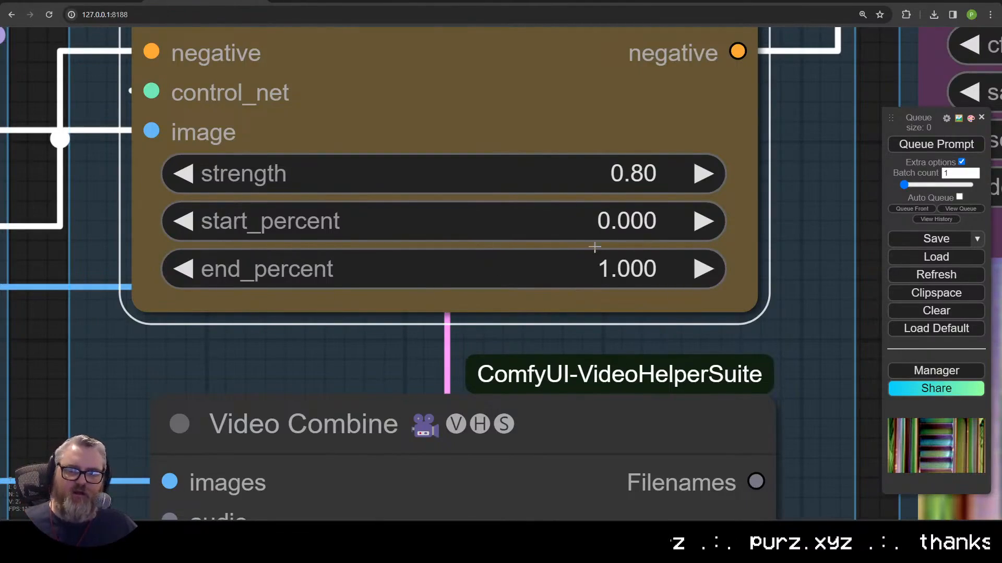
scroll(670, 265, "down", 3)
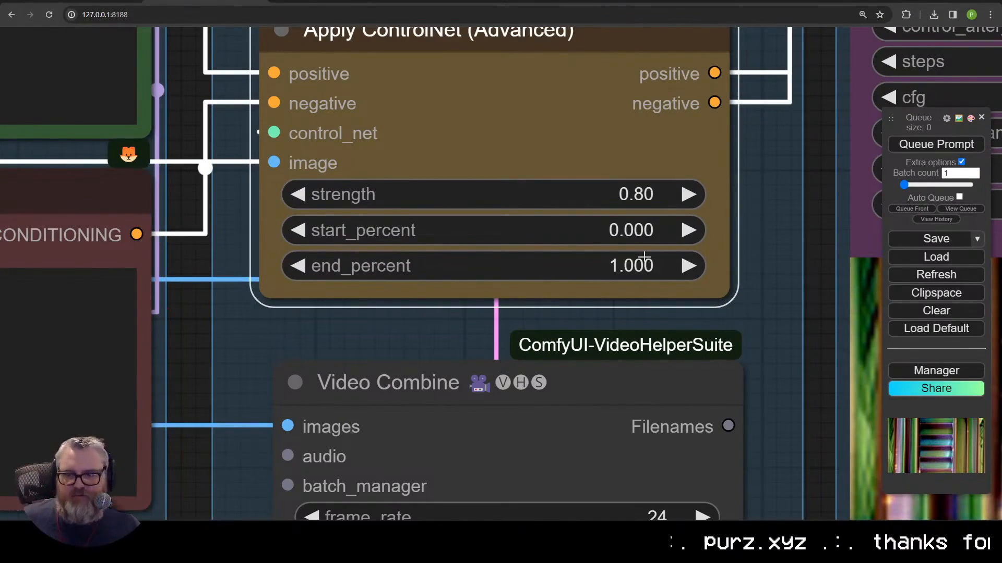
scroll(645, 257, "down", 5)
scroll(577, 246, "up", 2)
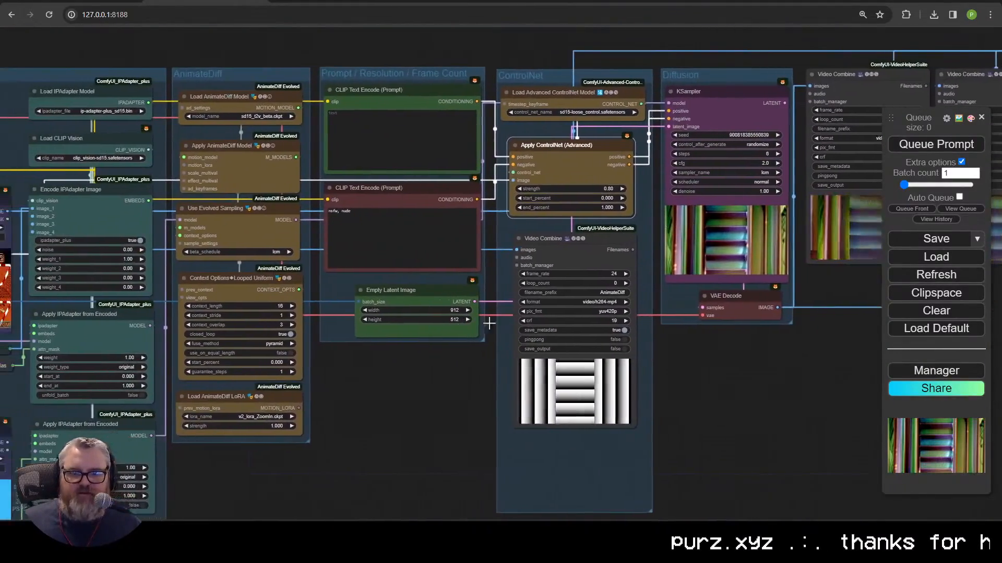
left_click_drag(489, 324, 602, 321)
left_click_drag(504, 361, 651, 306)
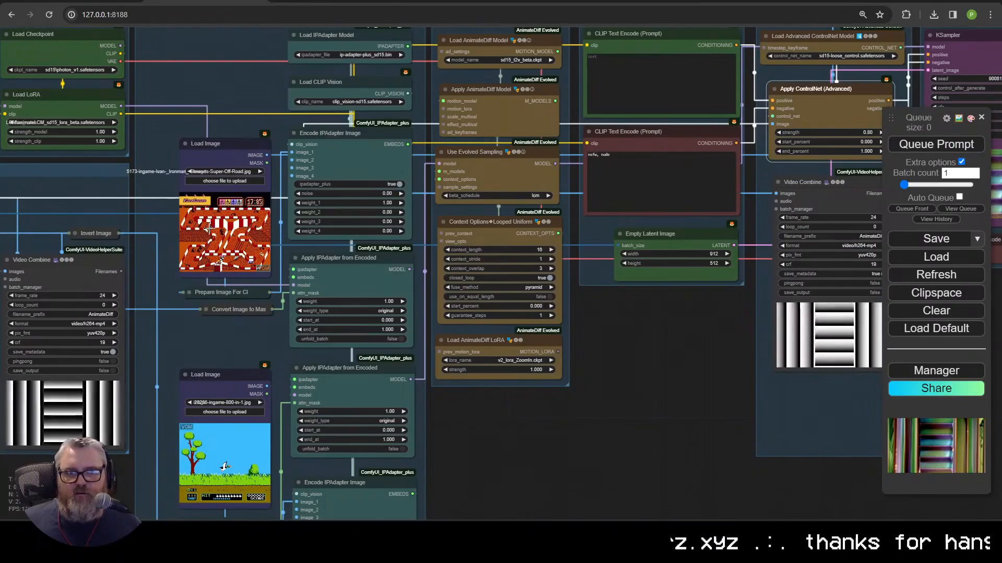
Step: Queue the prompt and confirm the job is running in the queue list
left_click(950, 148)
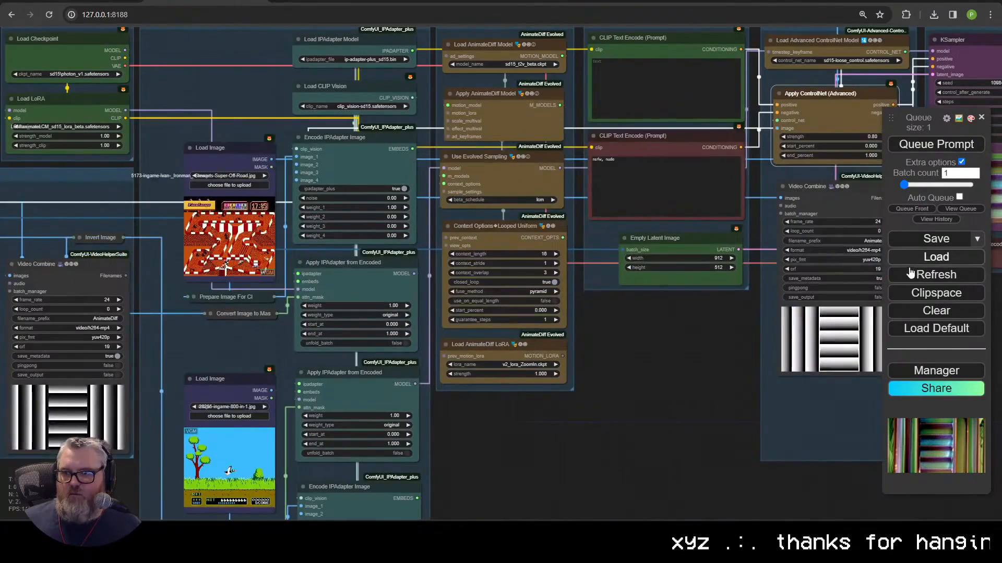
left_click(961, 209)
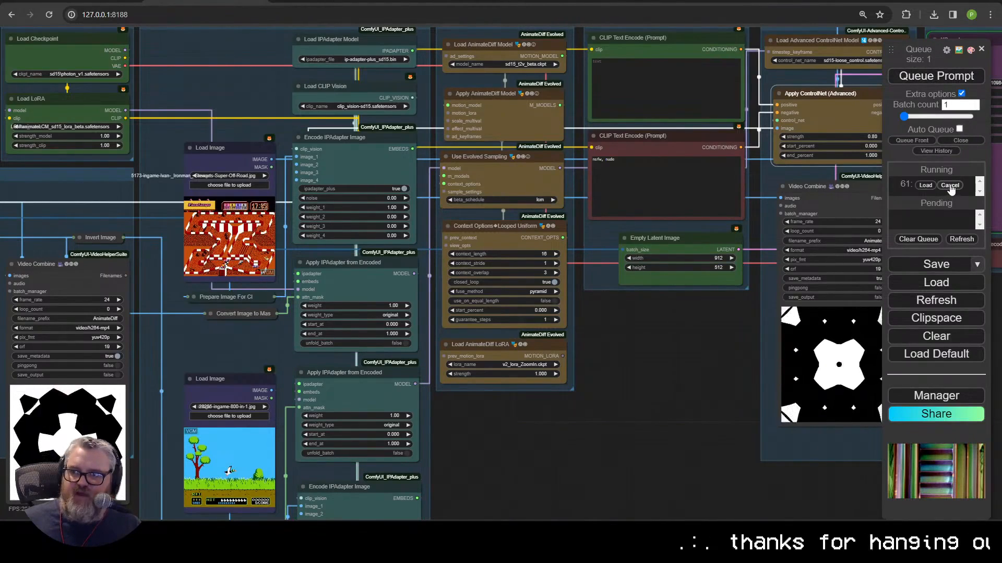
left_click(962, 146)
left_click(715, 258)
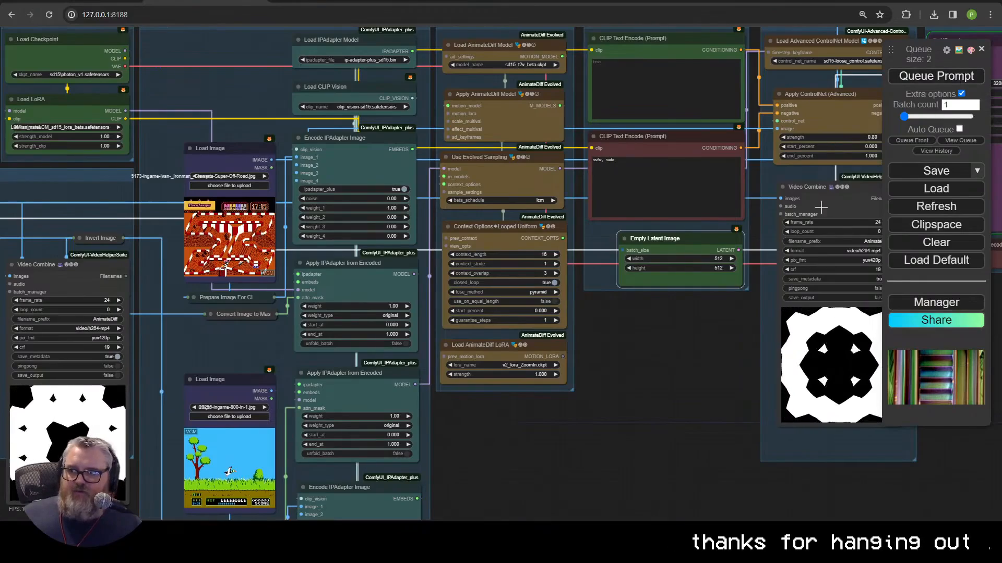
scroll(676, 293, "down", 3)
left_click_drag(689, 320, 552, 369)
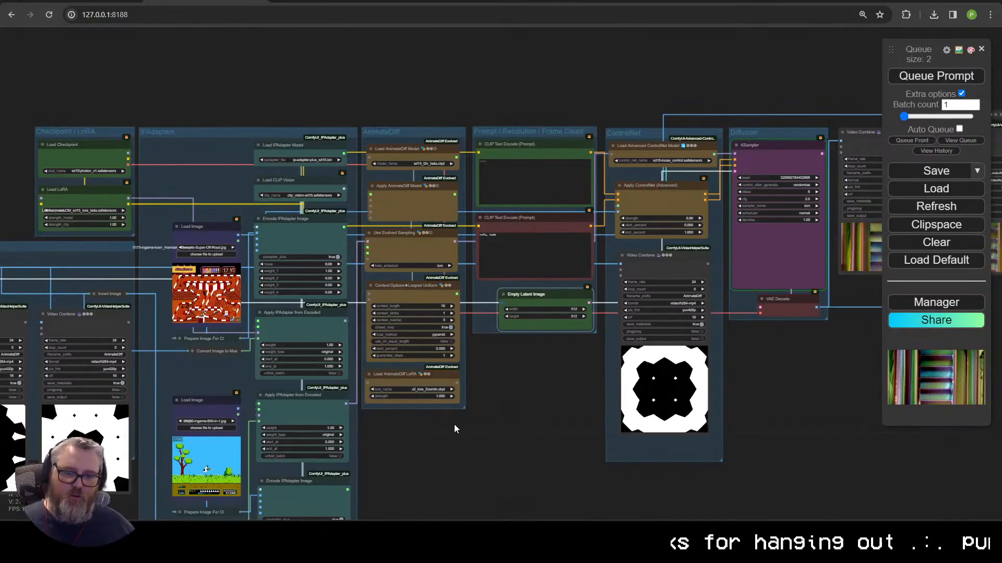
Step: Check GPU load in nvitop, close the ping window, and review the server log
mouse_move(166, 522)
left_click(275, 480)
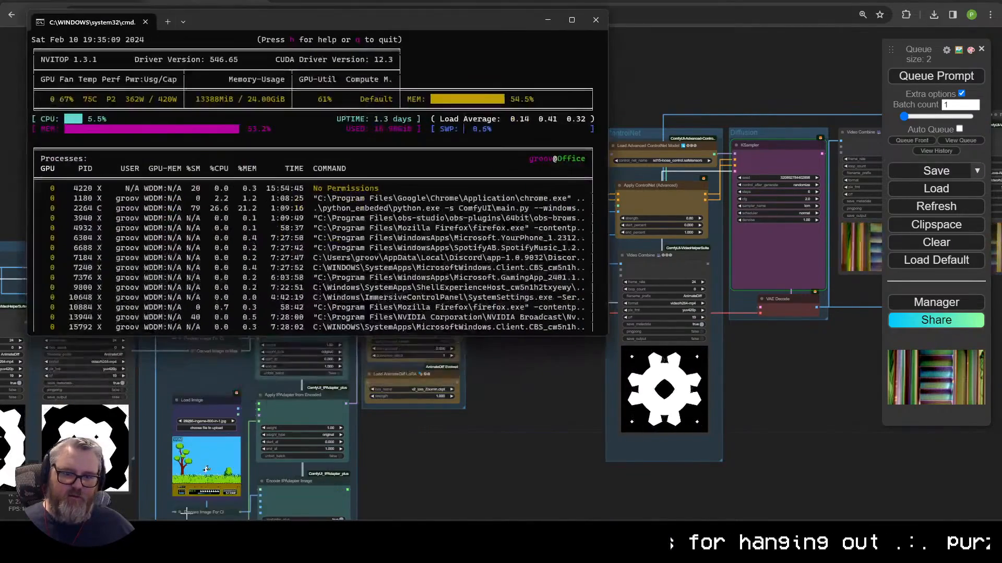
key("alt+Tab")
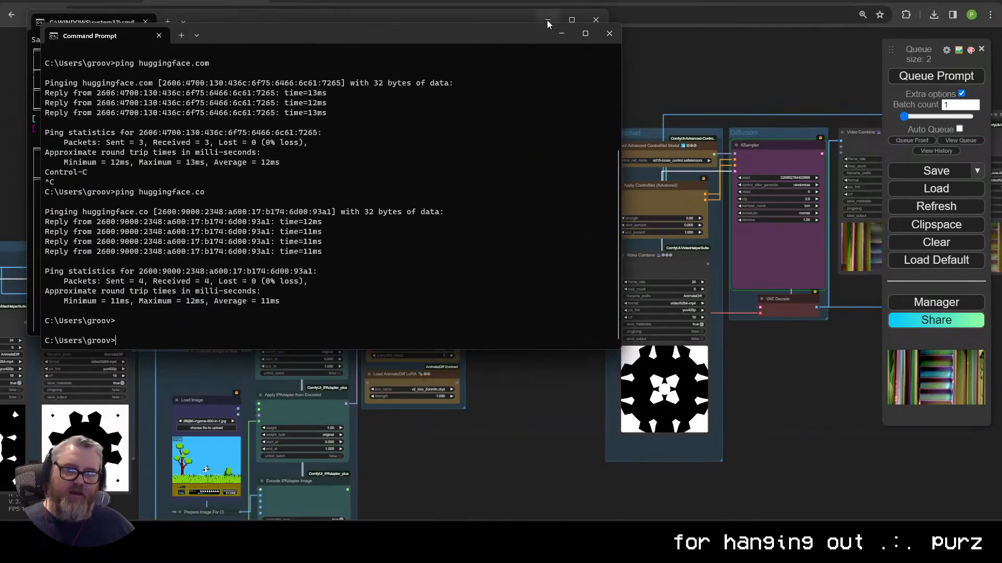
left_click(608, 35)
left_click(549, 21)
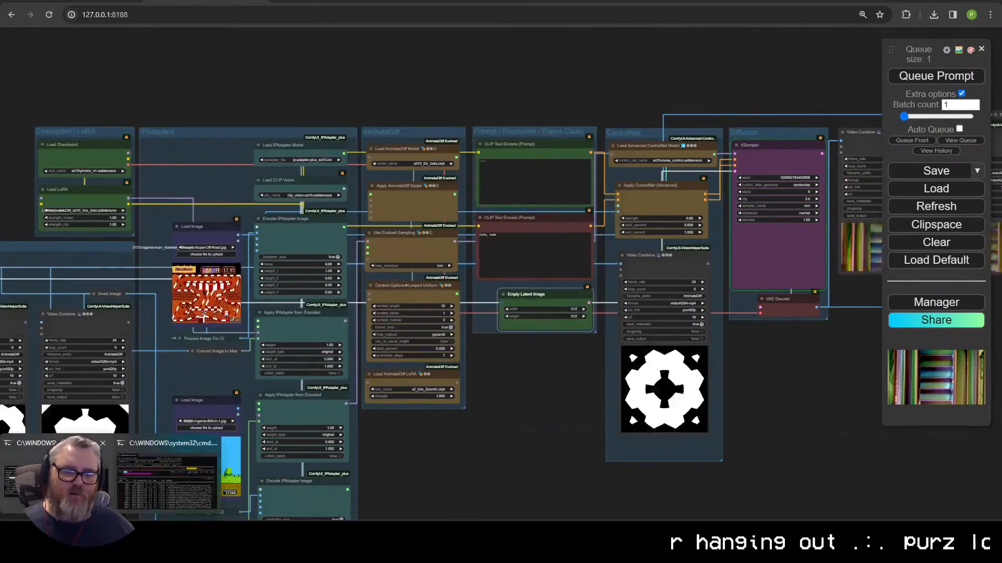
key("alt+Tab")
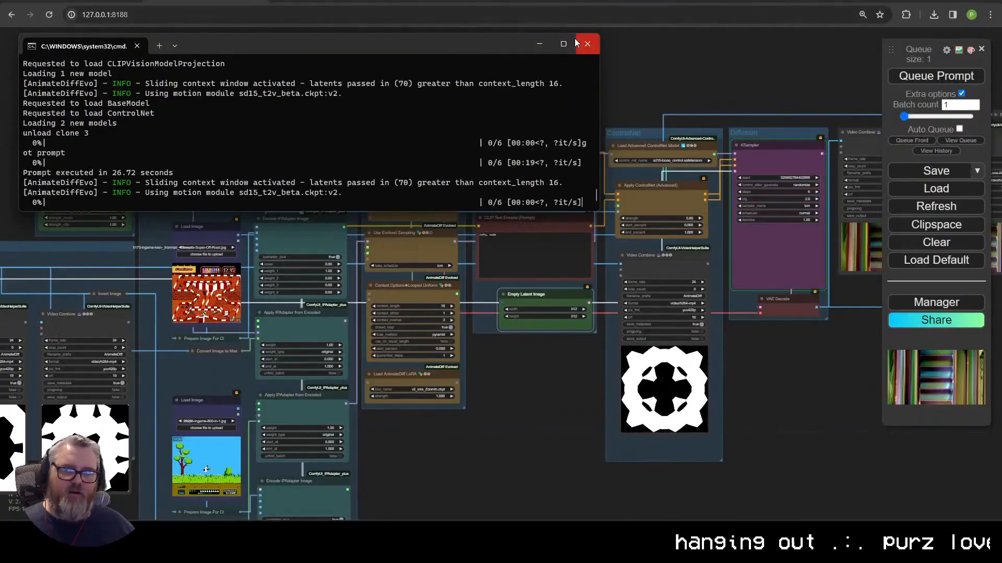
left_click(541, 380)
scroll(541, 381, "down", 6)
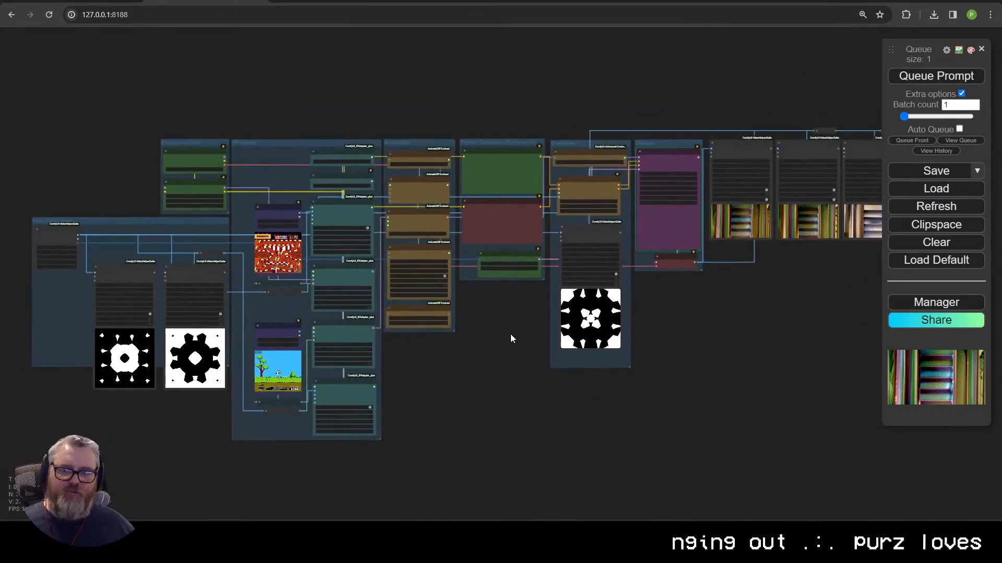
Step: Briefly bring up and dismiss Discord from the system tray
scroll(473, 342, "down", 1)
scroll(472, 340, "up", 3)
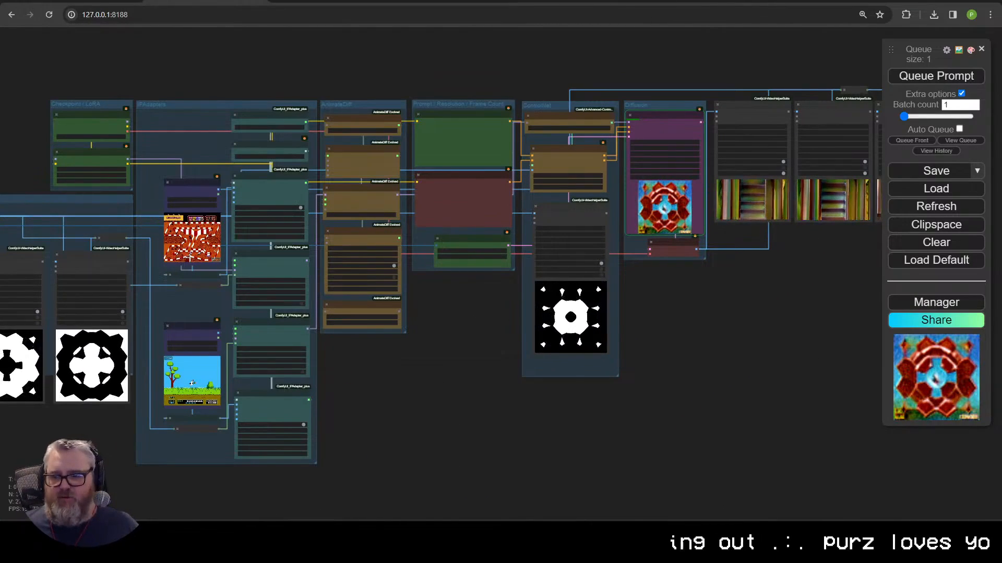
left_click(865, 554)
left_click(866, 480)
left_click(866, 480)
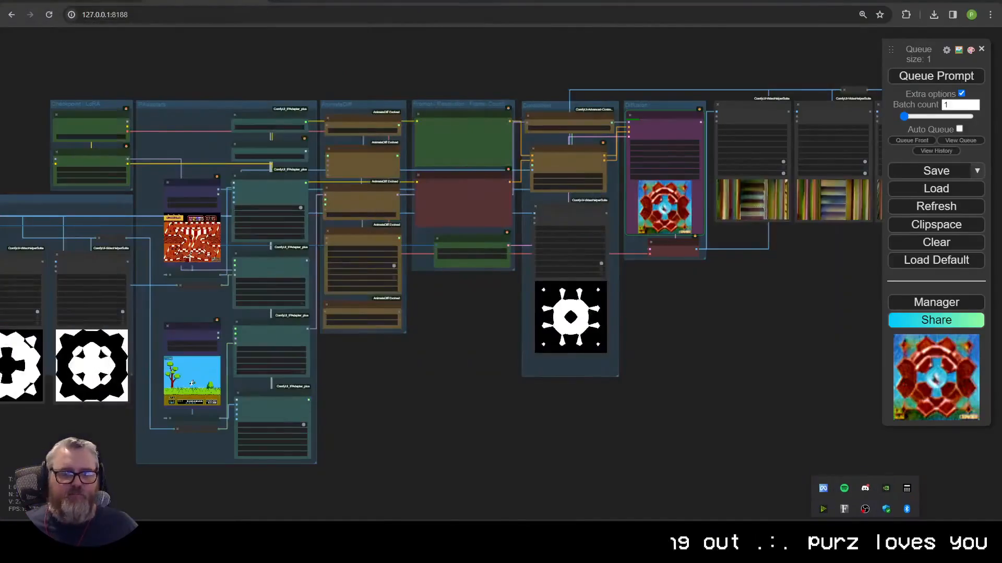
left_click_drag(689, 218, 366, 318)
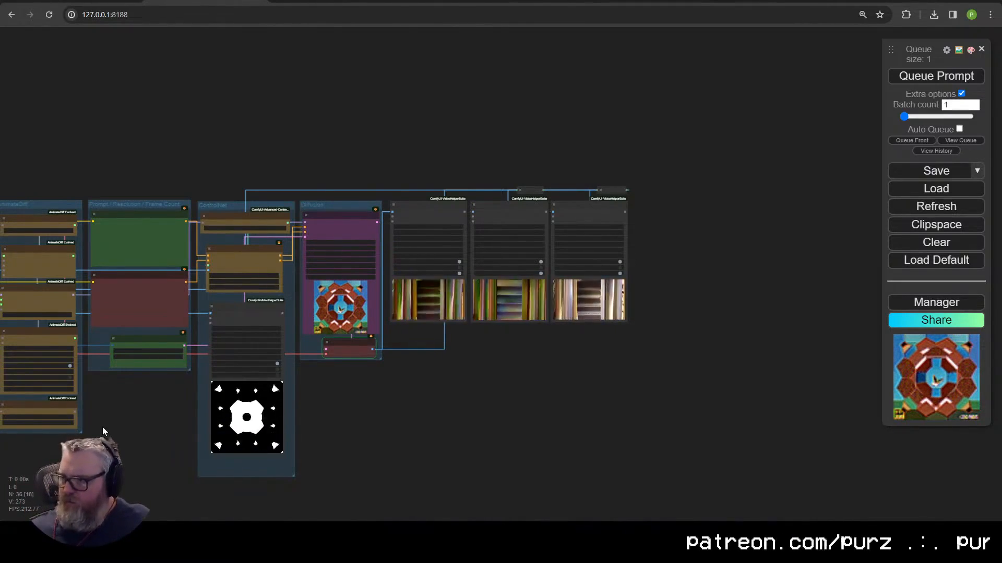
Step: Find a decorative gravel stones image through Google Images visual search
scroll(420, 351, "up", 10)
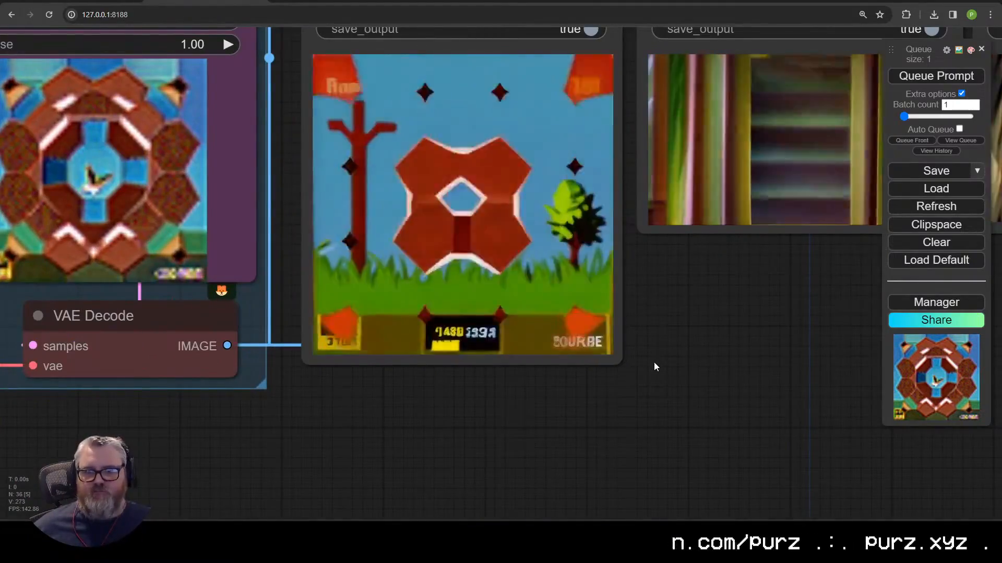
scroll(658, 386, "down", 5)
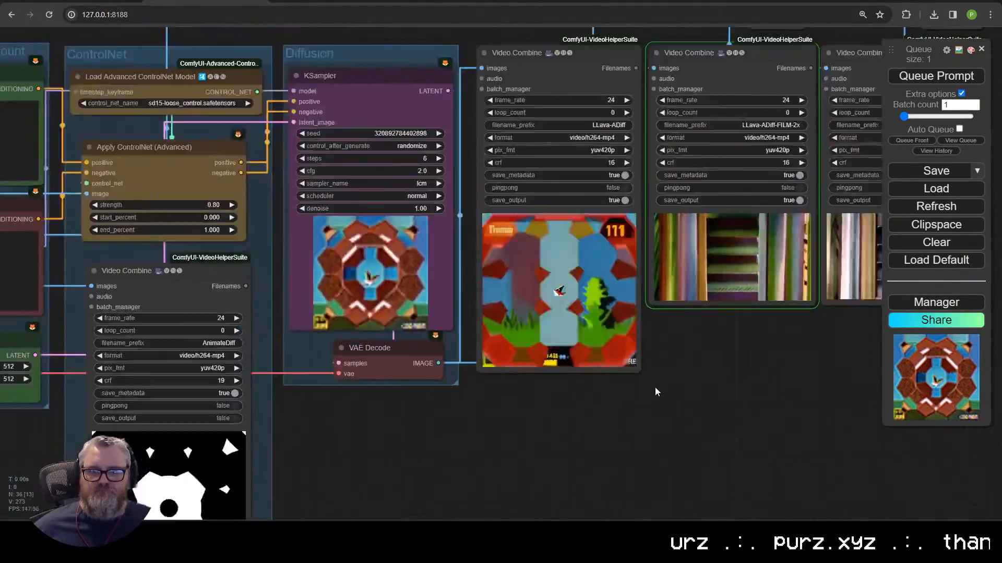
scroll(655, 387, "down", 4)
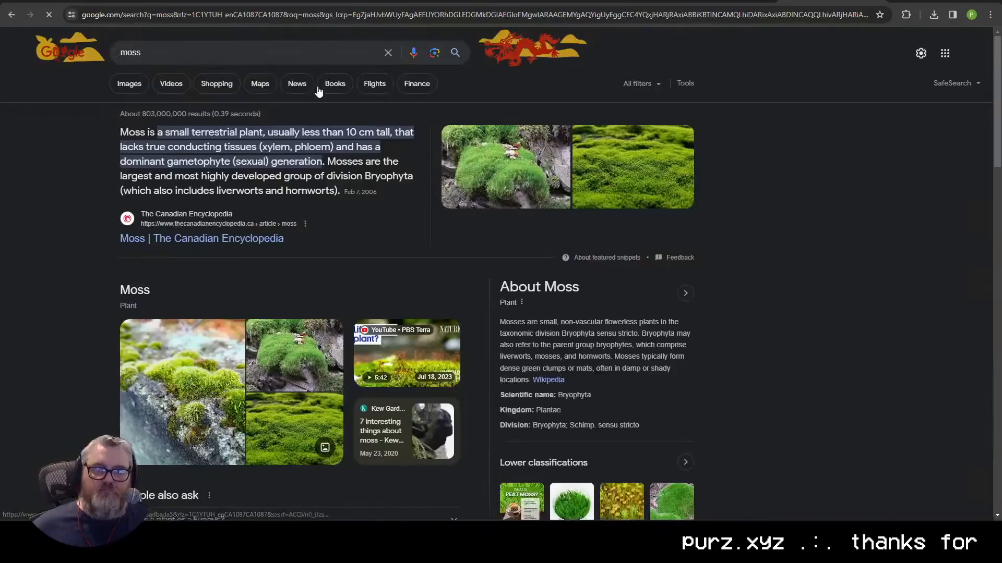
left_click(129, 83)
left_click(631, 195)
left_click(408, 52)
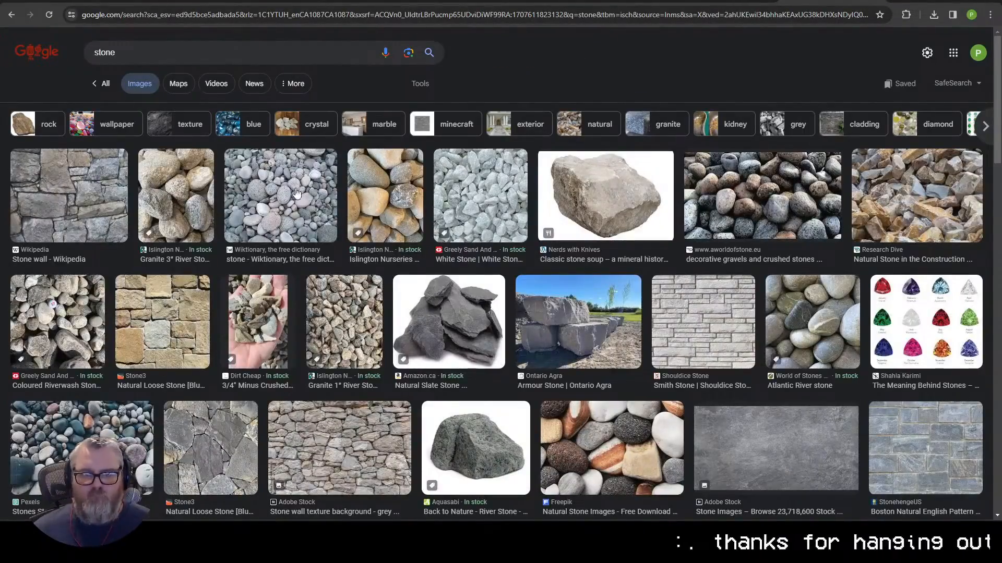
left_click(762, 196)
left_click(408, 52)
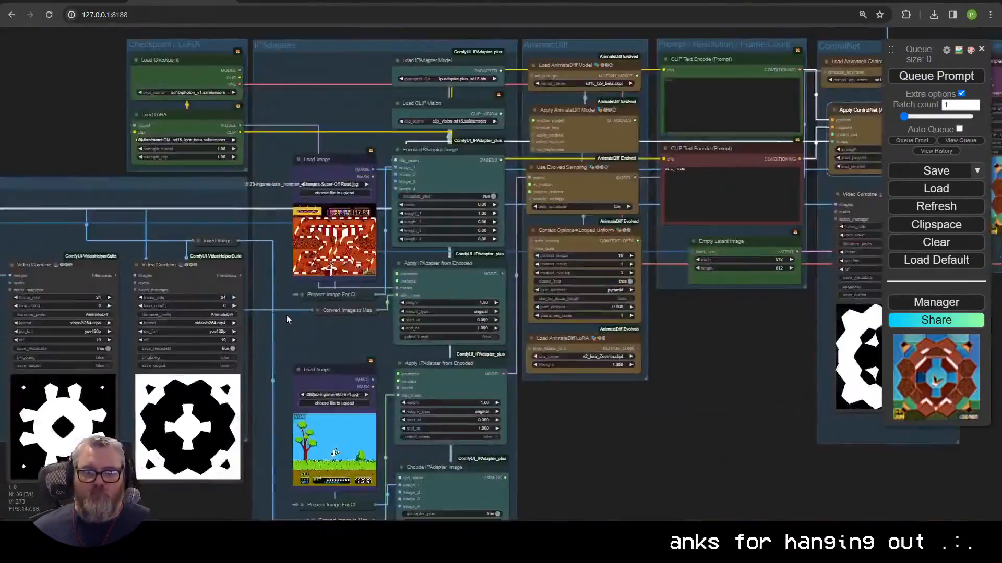
Step: Drop the stones image onto the Load Image node and queue the render
left_click_drag(286, 314, 441, 388)
left_click_drag(286, 314, 448, 180)
scroll(389, 282, "down", 1)
left_click_drag(772, 365, 434, 413)
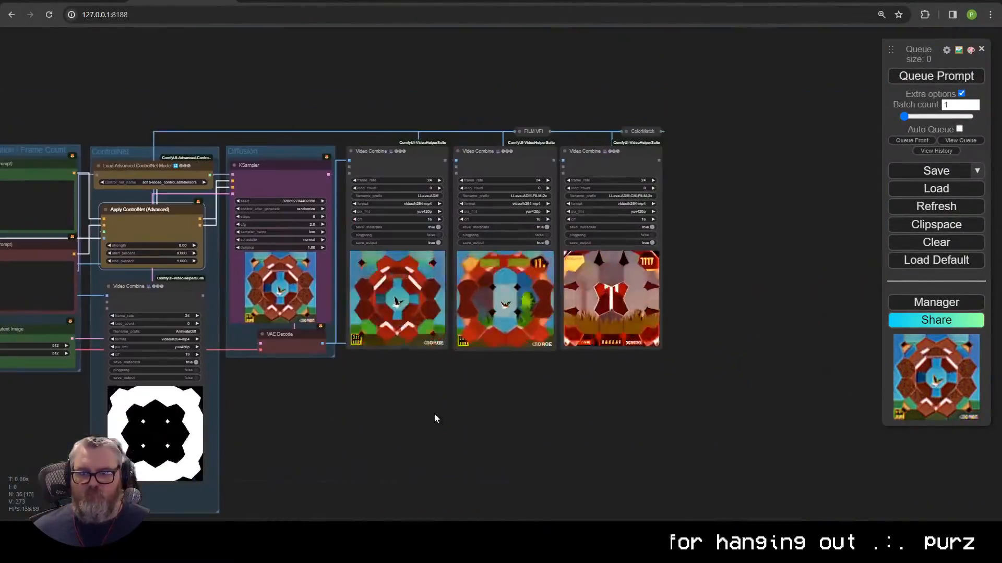
left_click(935, 76)
Step: Pan and zoom across the KSampler and Video Combine previews while the render runs
left_click_drag(335, 426, 546, 410)
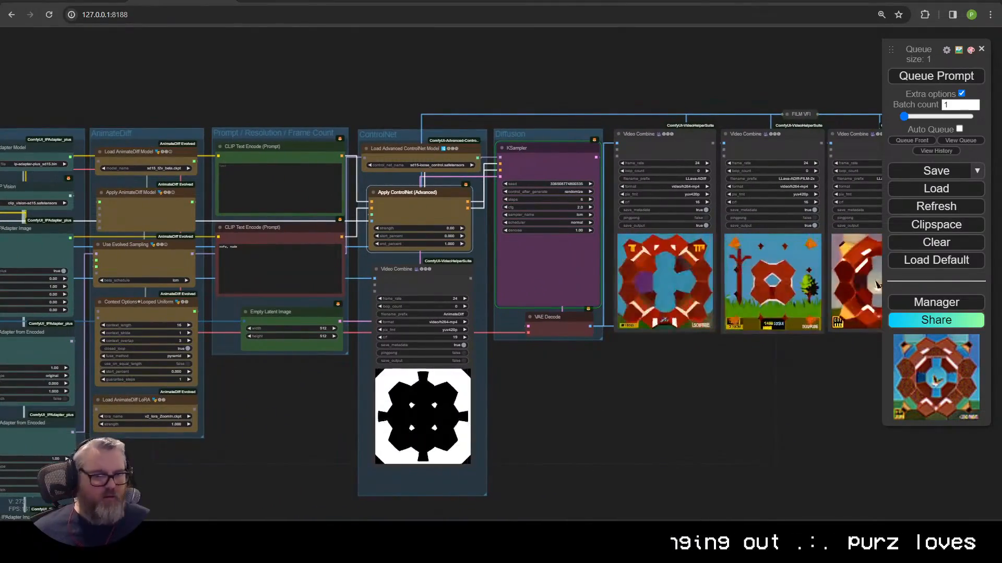
scroll(229, 461, "down", 1)
left_click_drag(230, 460, 114, 476)
scroll(497, 414, "up", 5)
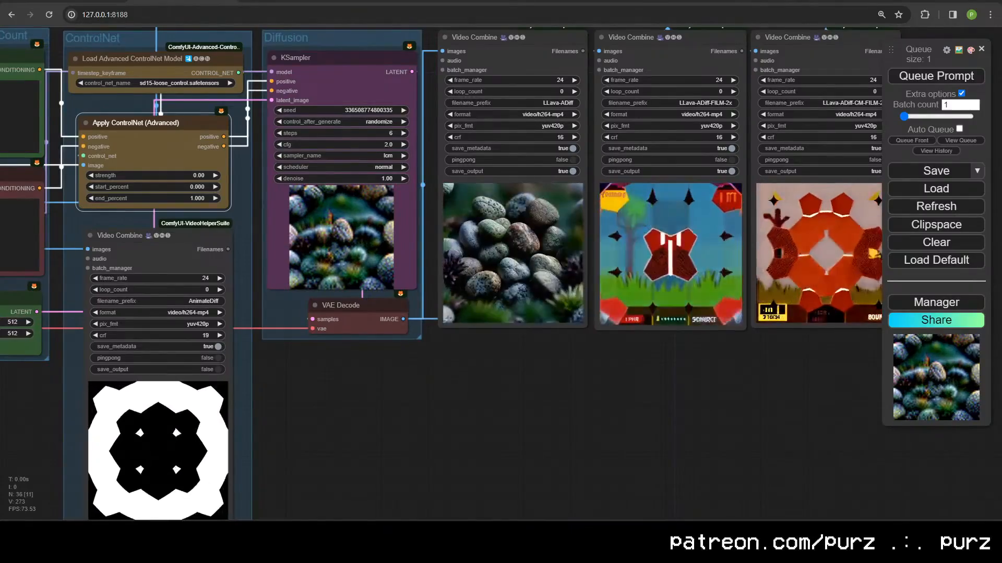
scroll(537, 295, "up", 10)
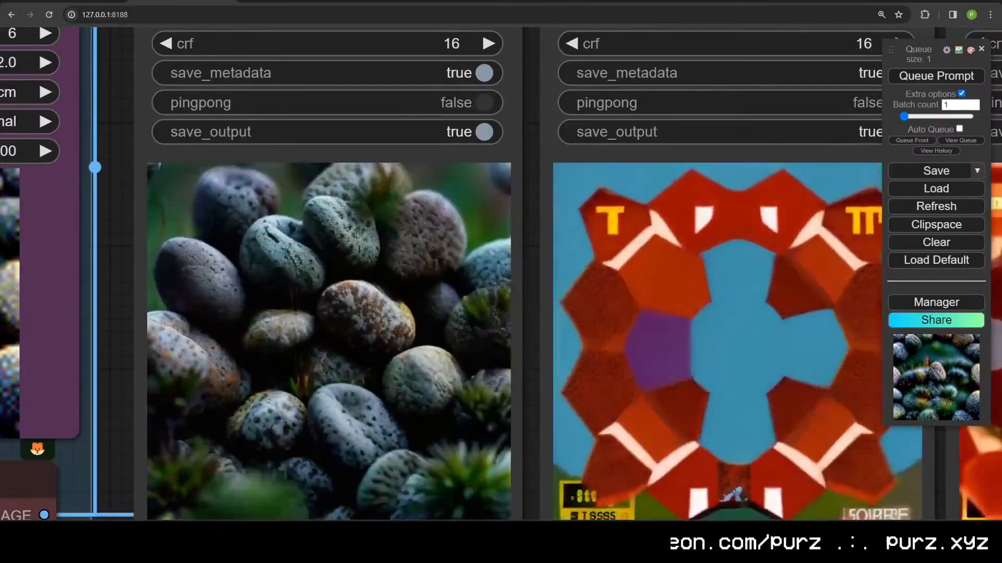
scroll(443, 490, "down", 10)
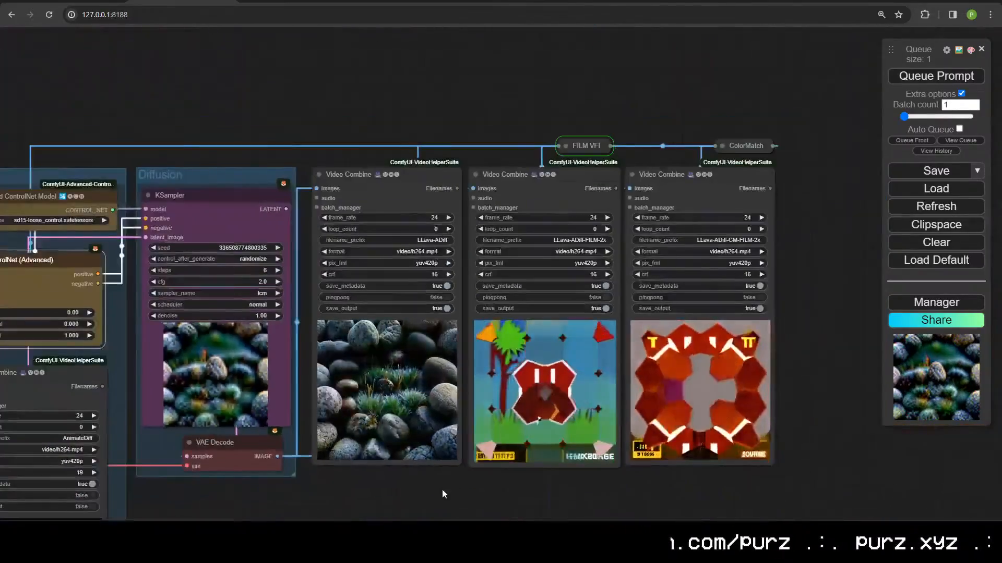
left_click_drag(443, 489, 595, 392)
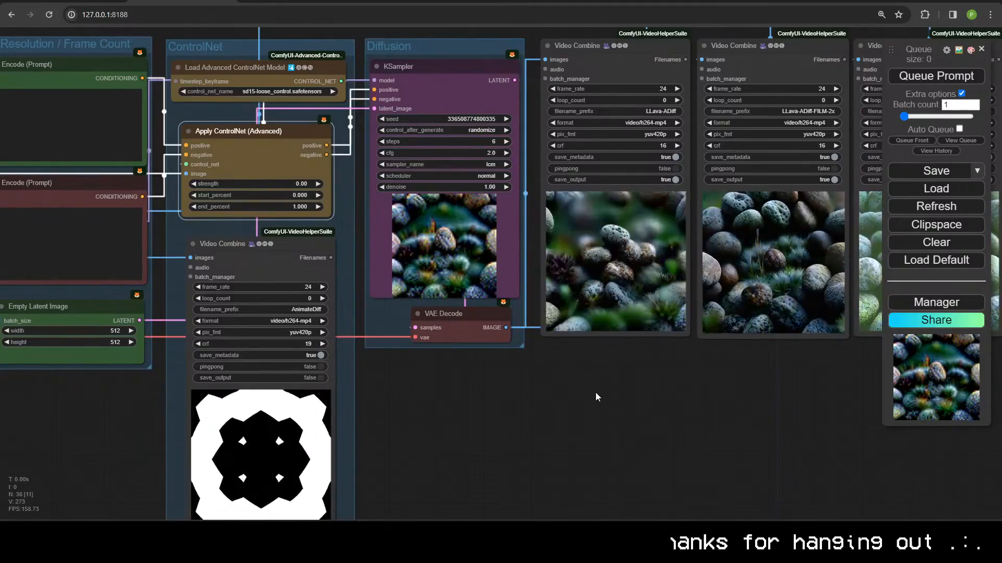
Step: Link the v2_lora_ZoomIn motion LoRA into Apply AnimateDiff Model's motion_lora and queue another render
left_click_drag(124, 404, 626, 371)
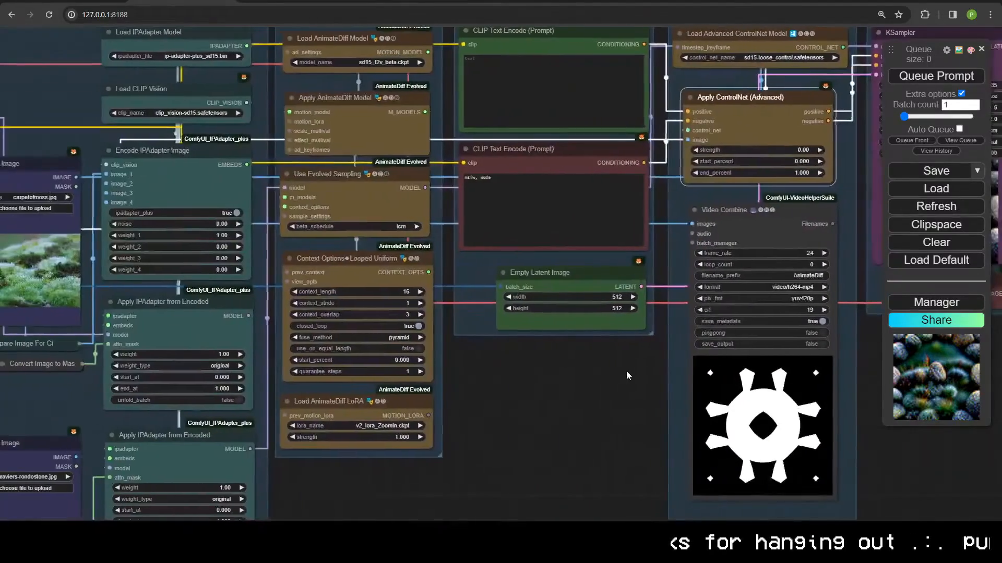
left_click_drag(429, 416, 454, 229)
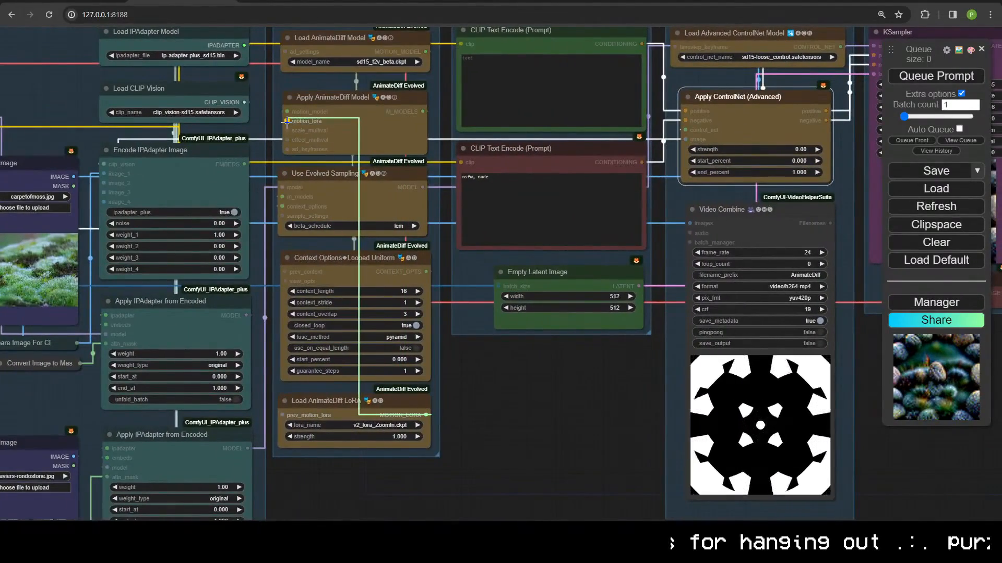
left_click_drag(286, 121, 287, 121)
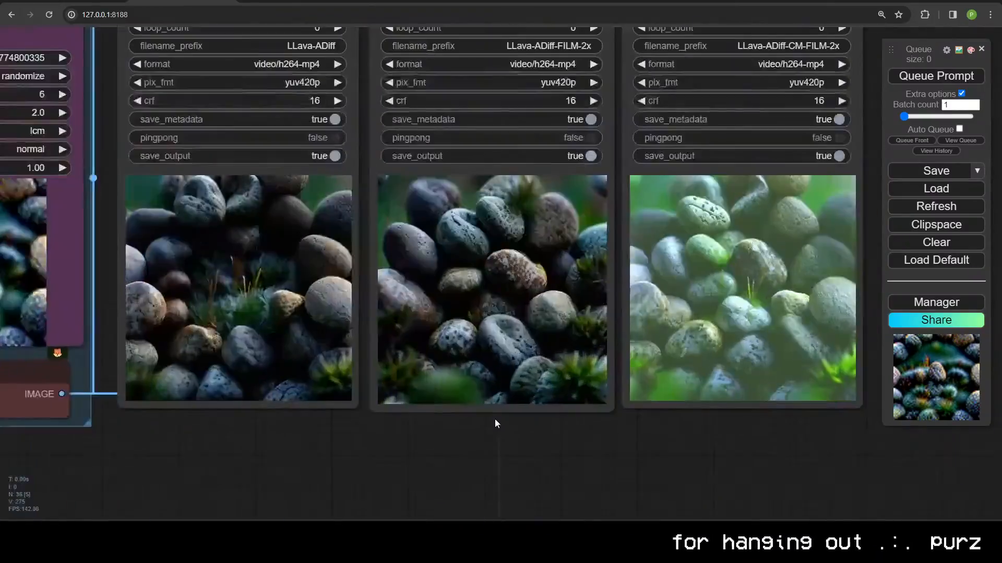
left_click_drag(494, 418, 457, 456)
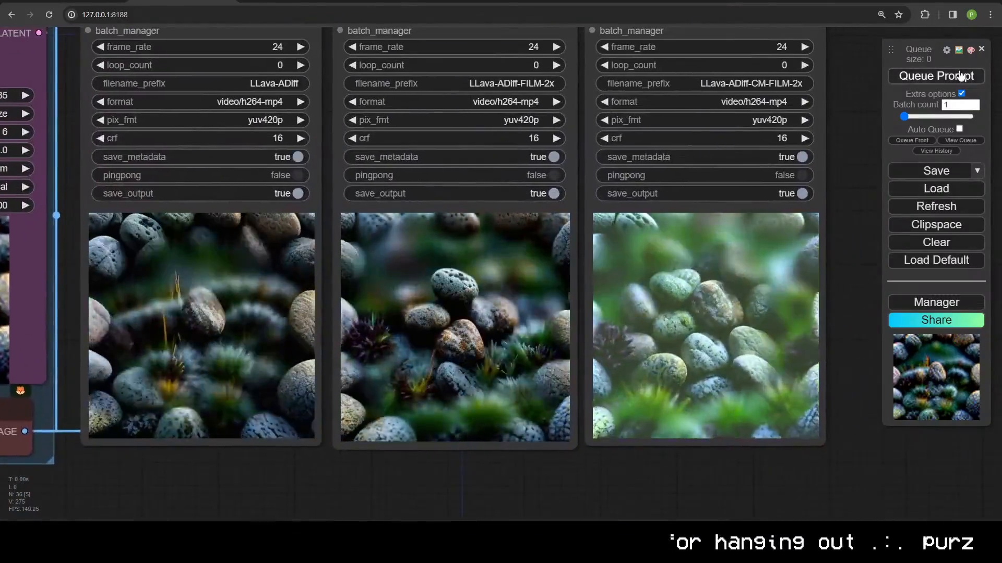
left_click(962, 76)
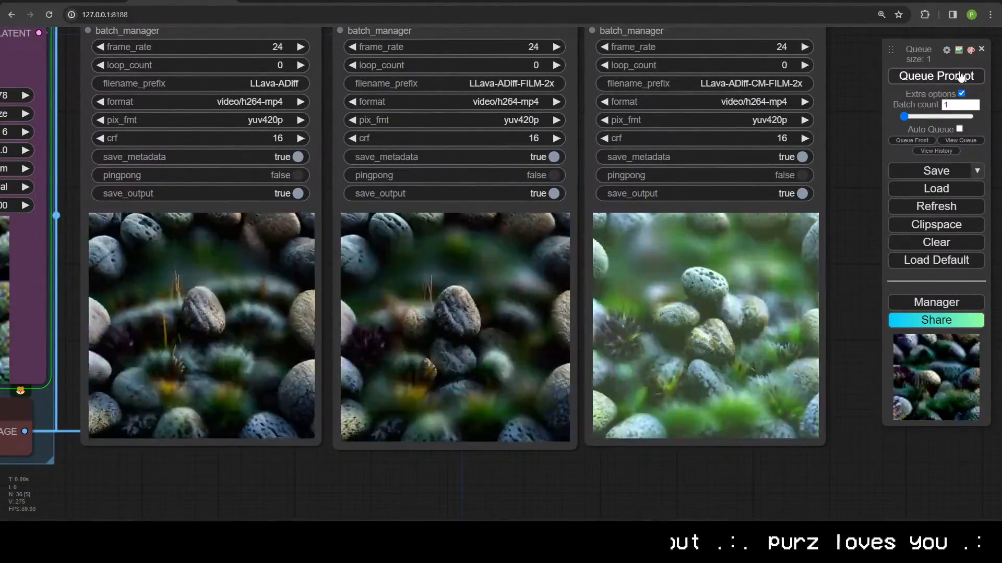
scroll(465, 372, "down", 5)
Step: Add a PixelKSampleUpscalerProvider node by searching 'ksamp' on the canvas
double_click(409, 385)
type("ksamp")
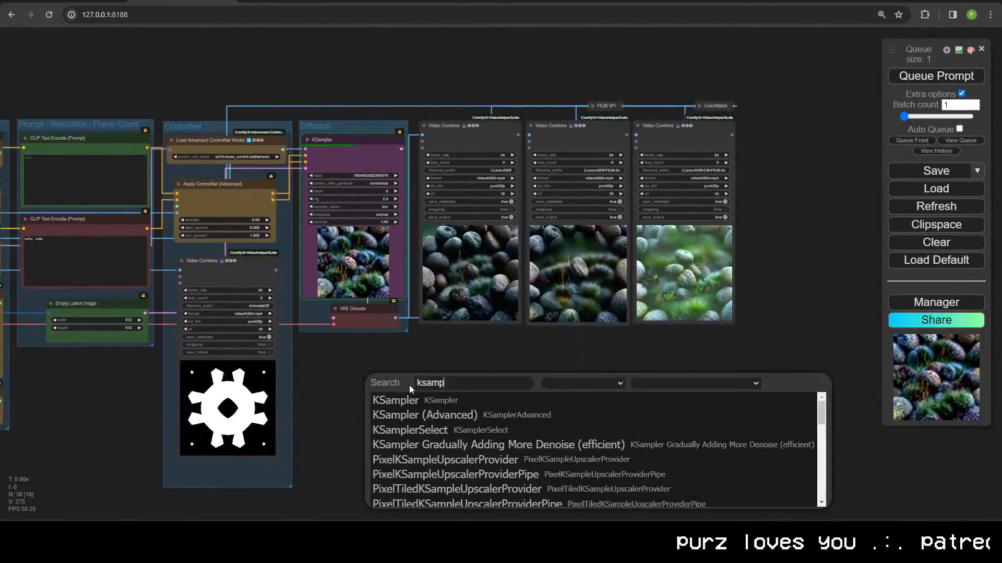
scroll(455, 468, "down", 8)
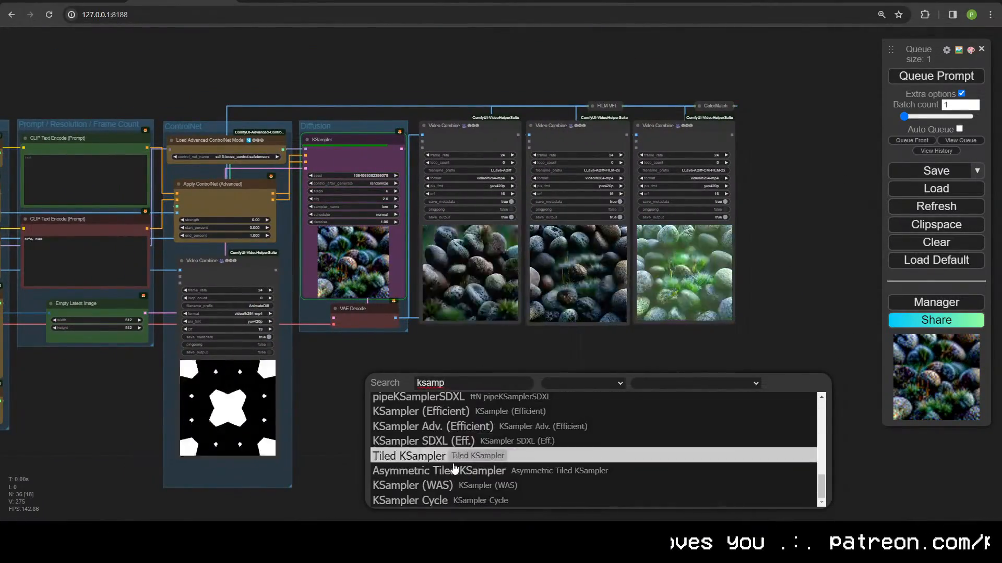
scroll(453, 464, "up", 5)
left_click(454, 456)
scroll(614, 317, "up", 5)
scroll(614, 317, "down", 3)
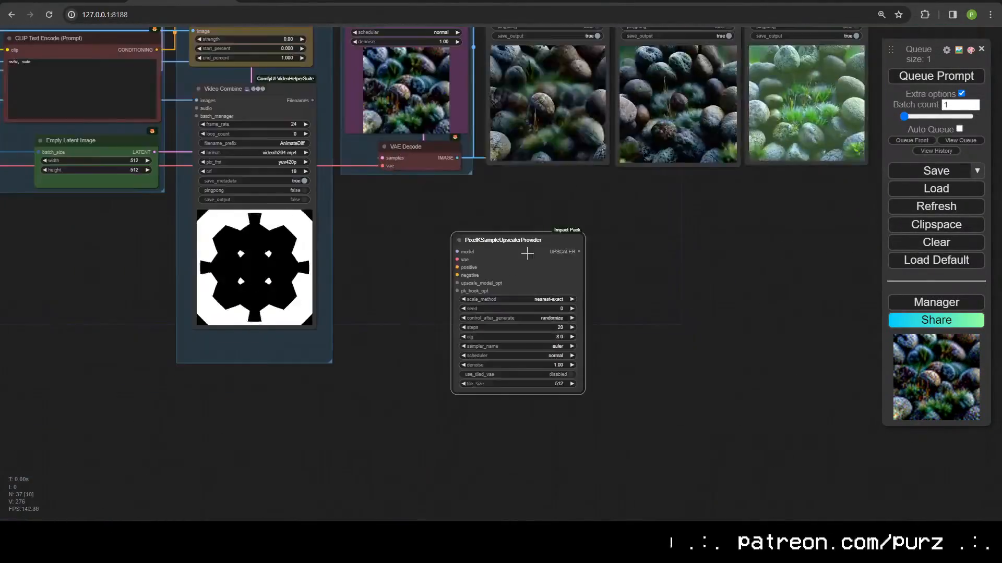
scroll(509, 411, "up", 2)
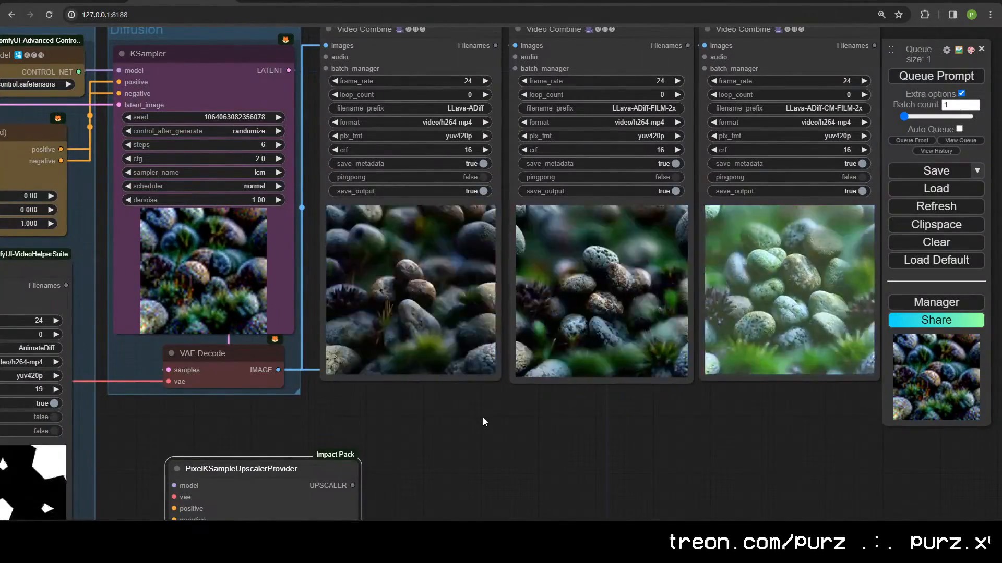
scroll(483, 417, "down", 4)
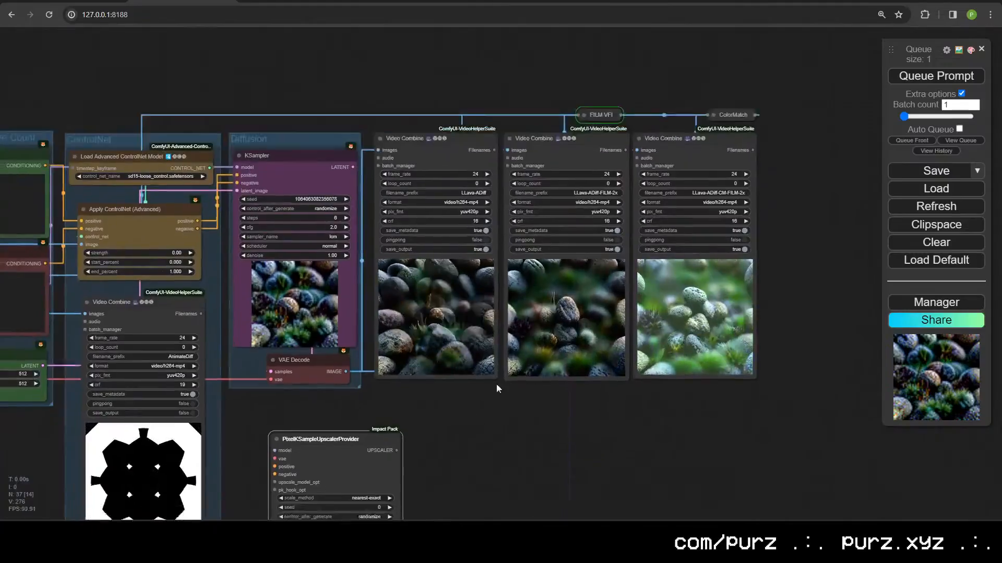
Step: Set the upscaler provider to the lcm sampler with 6 steps and cfg 2.0
left_click_drag(496, 389, 625, 226)
scroll(625, 225, "up", 3)
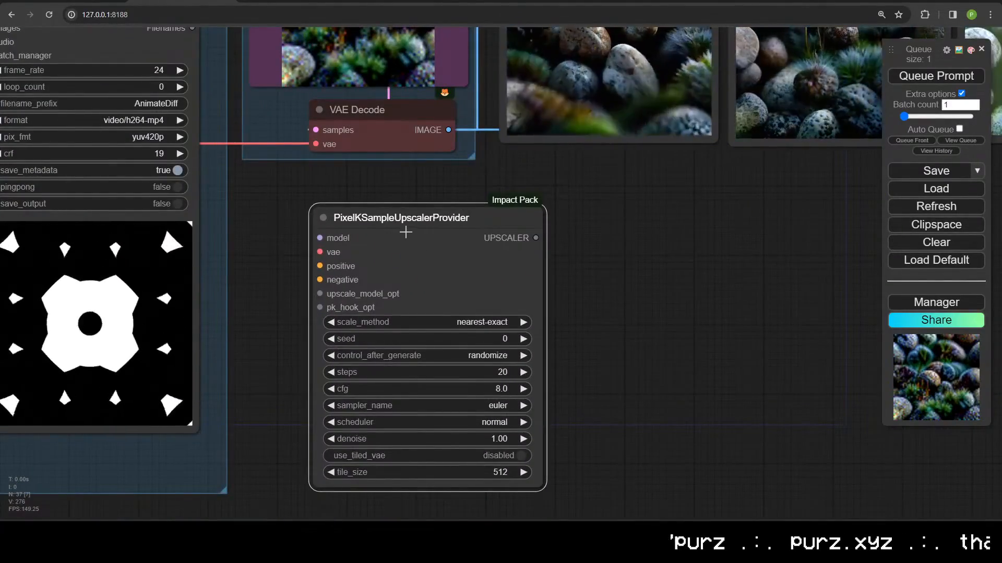
scroll(516, 235, "down", 3)
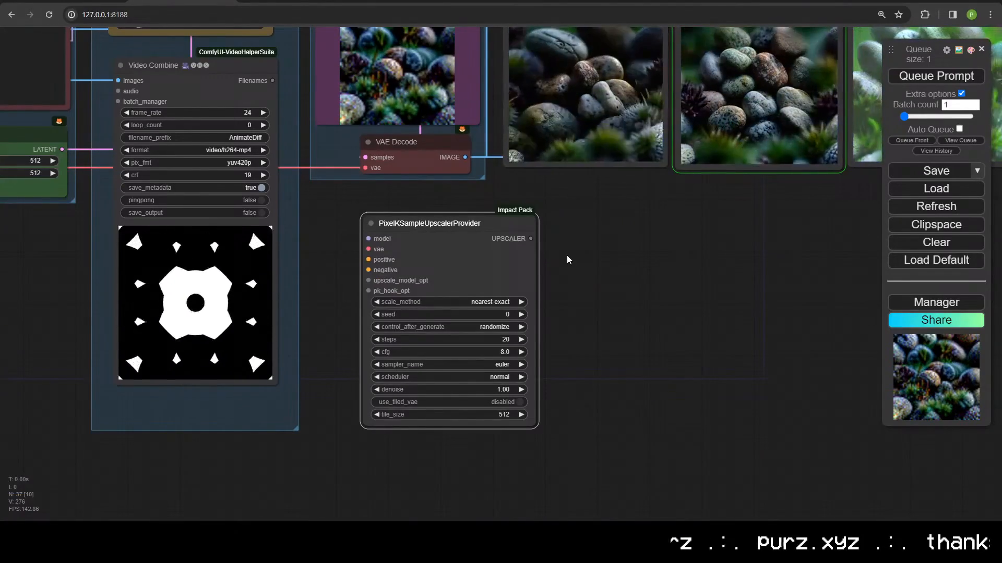
left_click(493, 365)
left_click(514, 475)
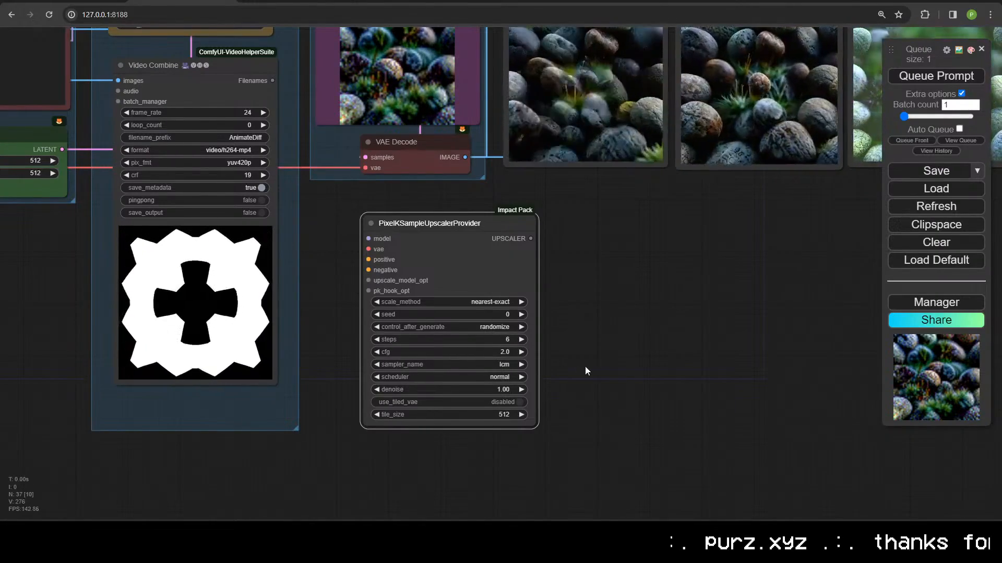
Step: Wire the model and VAE outputs into PixelKSampleUpscalerProvider's model and vae inputs
left_click_drag(586, 371, 673, 356)
left_click_drag(548, 219, 577, 264)
left_click_drag(545, 330, 486, 252)
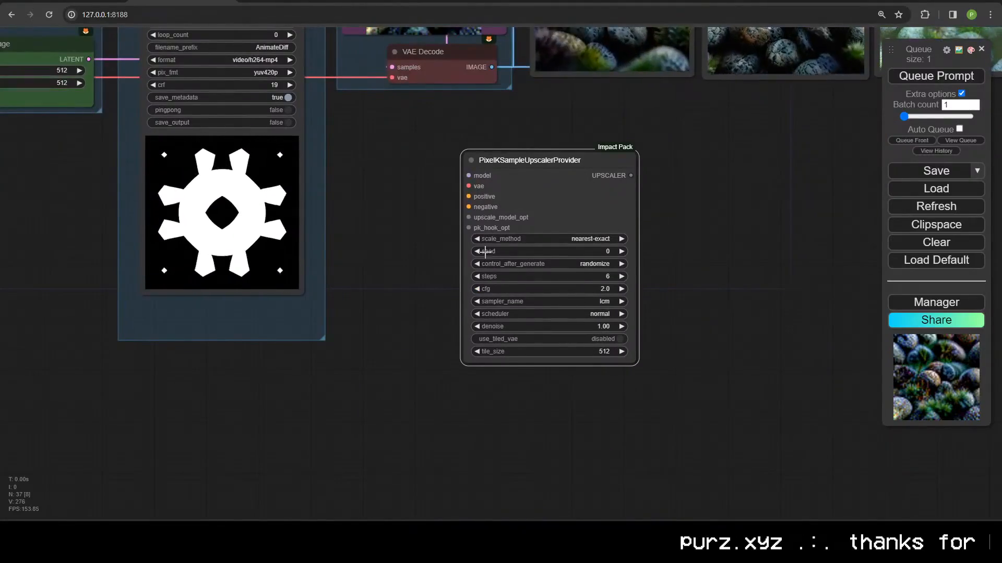
scroll(481, 224, "down", 5)
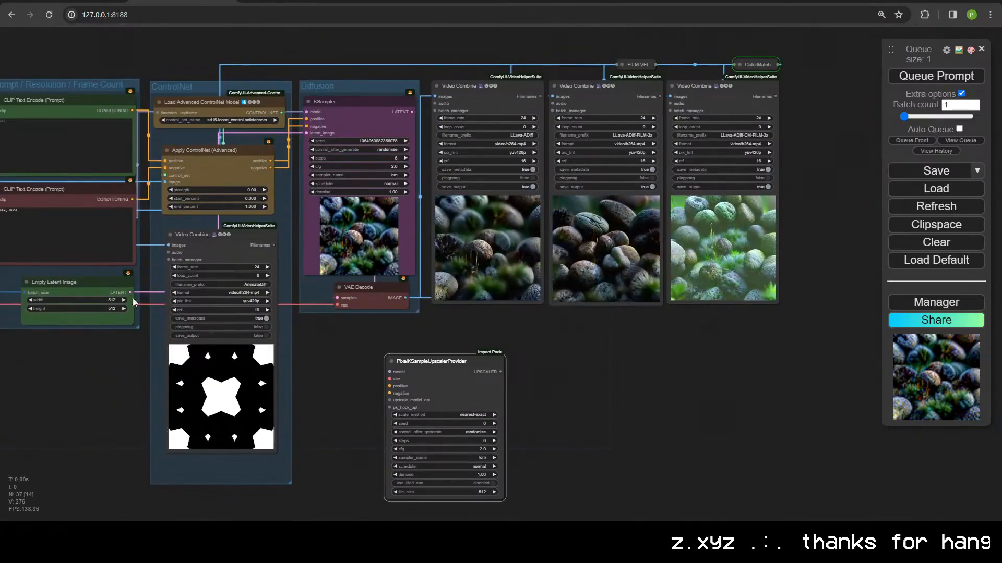
left_click_drag(89, 272, 259, 270)
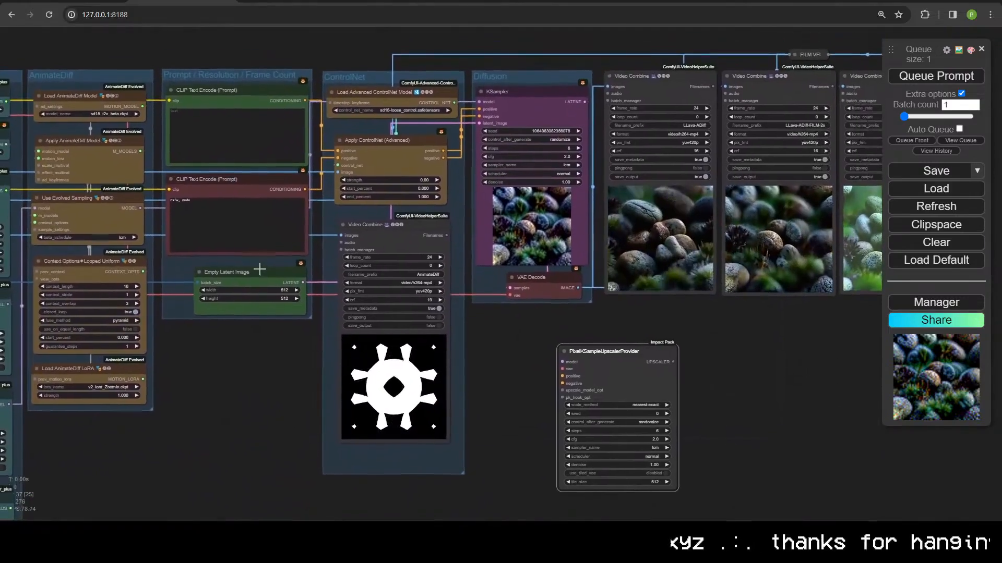
scroll(512, 352, "down", 3)
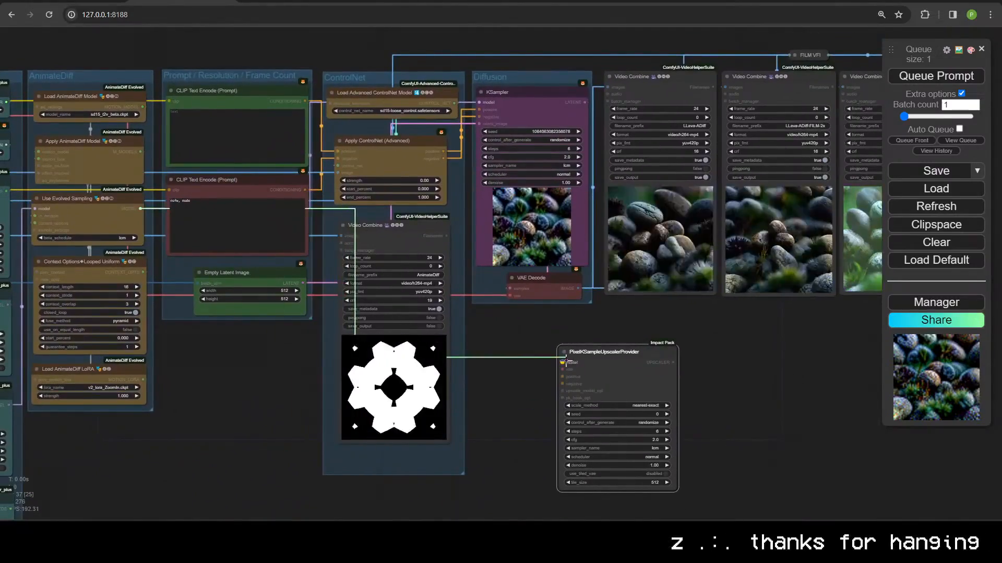
left_click_drag(512, 352, 620, 300)
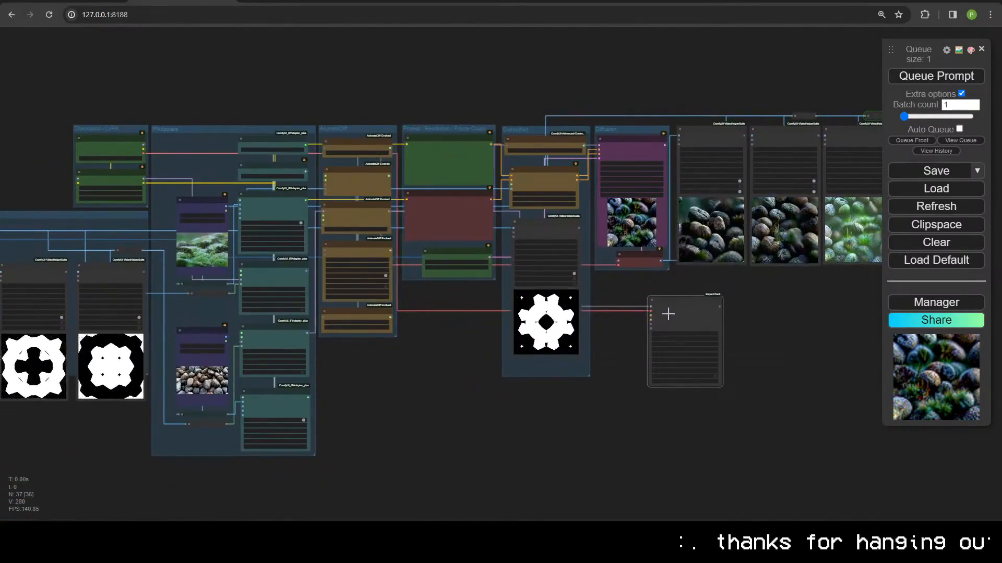
scroll(668, 314, "up", 5)
left_click_drag(671, 318, 517, 315)
left_click_drag(512, 254, 655, 295)
left_click_drag(637, 330, 565, 233)
Step: Attach a Load Upscale Model node set to RealESRGAN_x2plus.pth to upscale_model_opt
left_click_drag(490, 218, 534, 369)
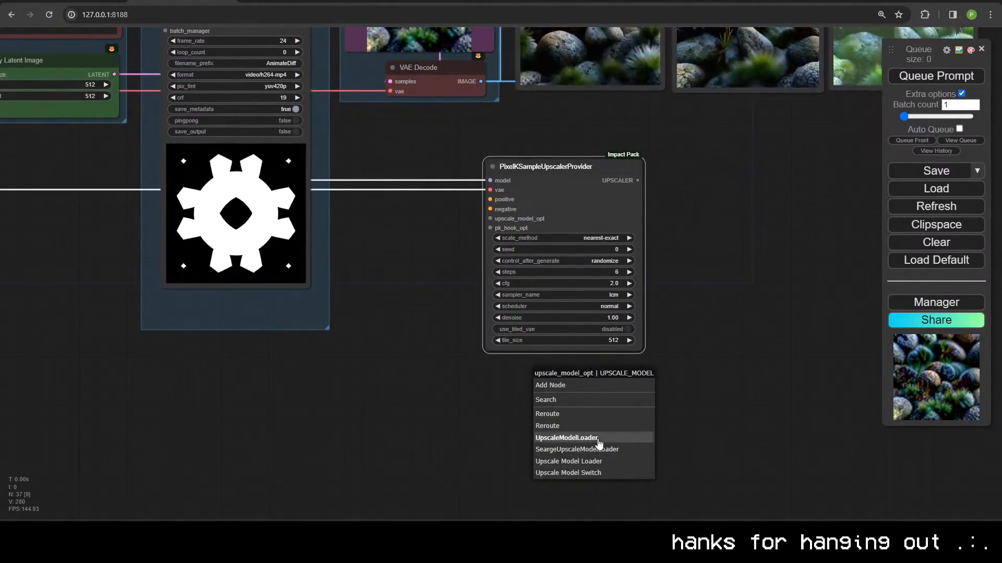
left_click(598, 440)
left_click(579, 395)
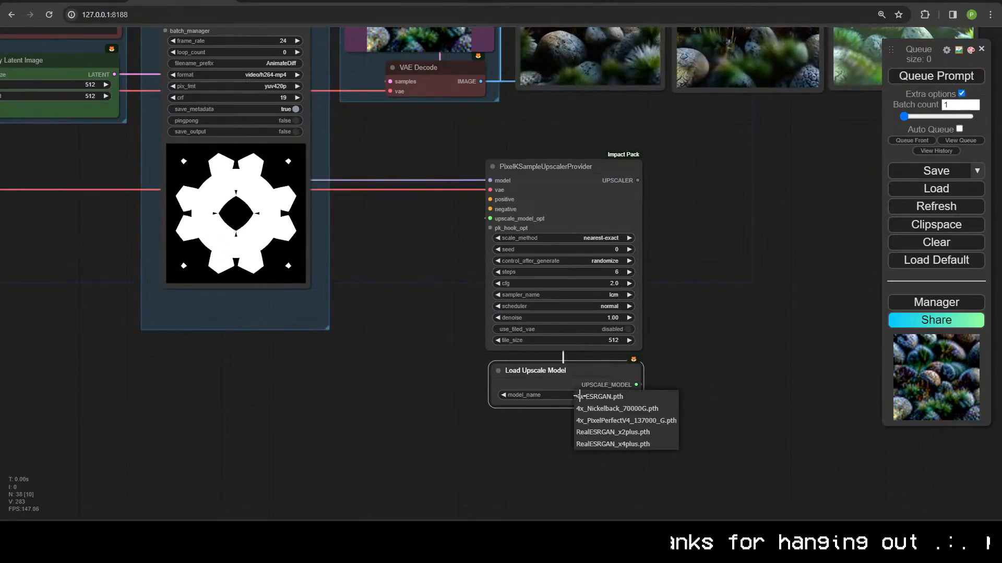
left_click(613, 432)
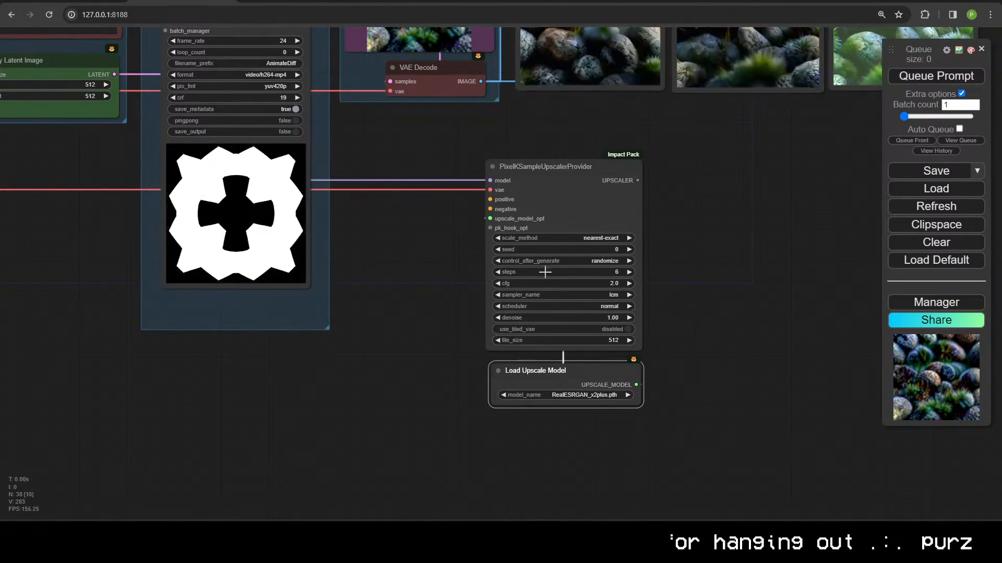
Step: Pull a link from the pk_hook_opt input, then cancel the node suggestion list
left_click_drag(489, 228, 308, 282)
left_click(400, 250)
scroll(466, 264, "up", 9)
scroll(321, 273, "up", 5)
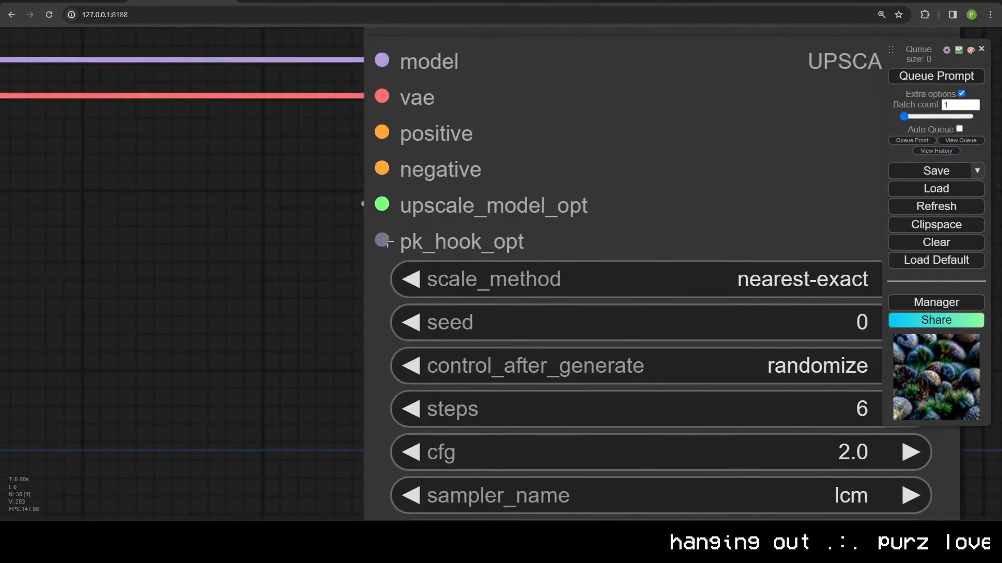
Step: Add a PixelKSampleHookCombine on pk_hook_opt, placed under Load Upscale Model
left_click_drag(220, 249, 220, 248)
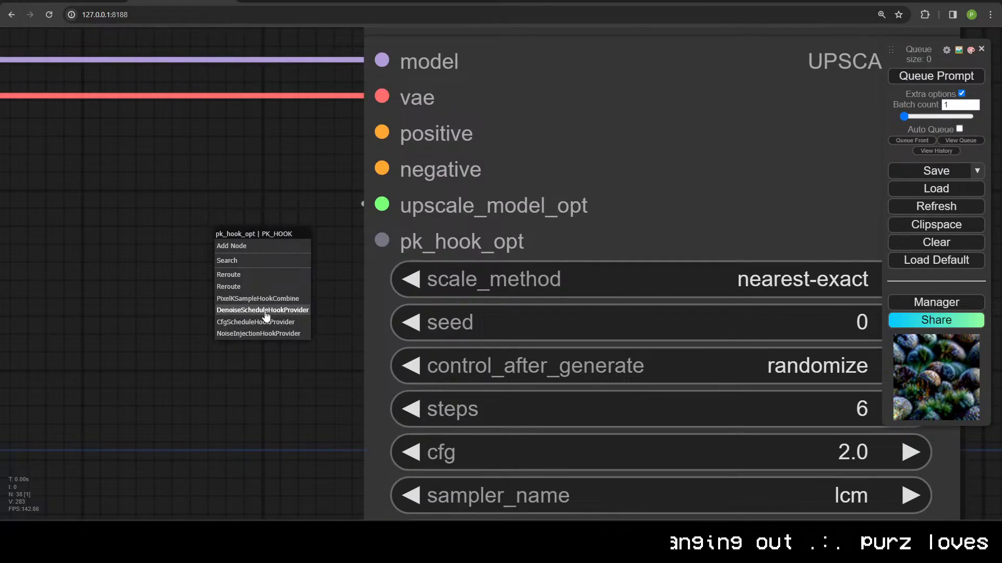
left_click(262, 304)
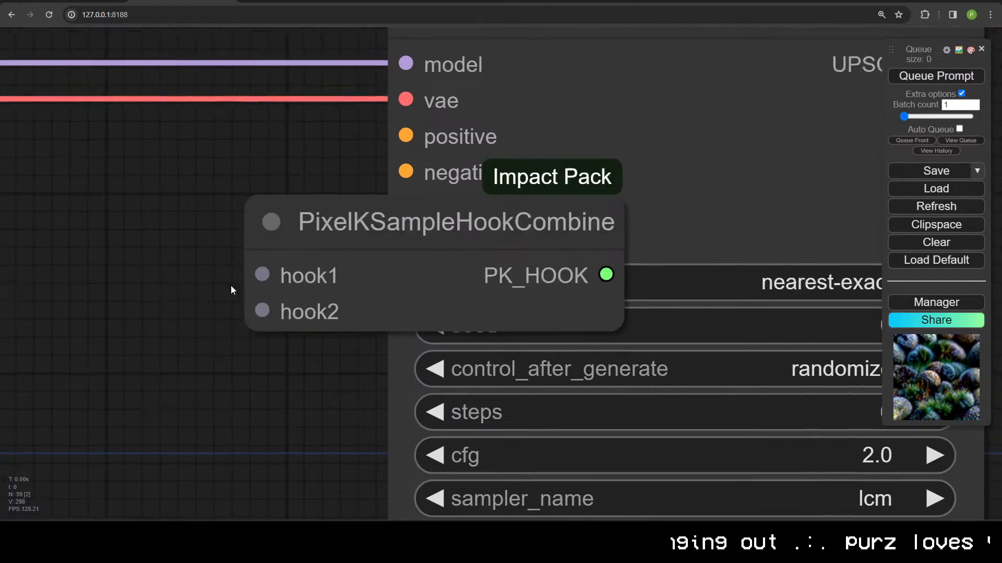
left_click_drag(230, 285, 742, 255)
left_click_drag(814, 251, 507, 269)
scroll(592, 412, "down", 2)
scroll(699, 418, "down", 2)
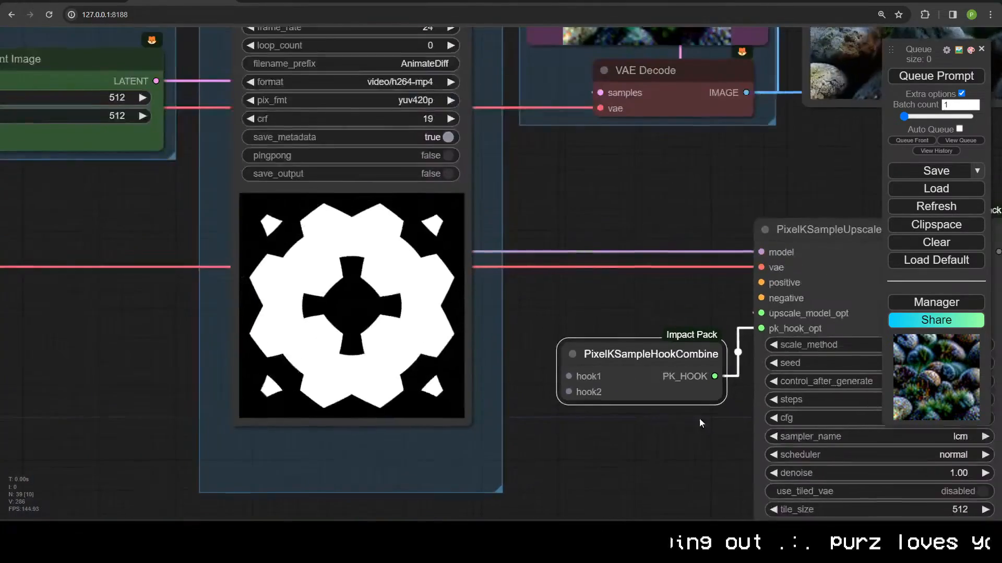
left_click_drag(699, 418, 628, 115)
left_click_drag(612, 71, 518, 230)
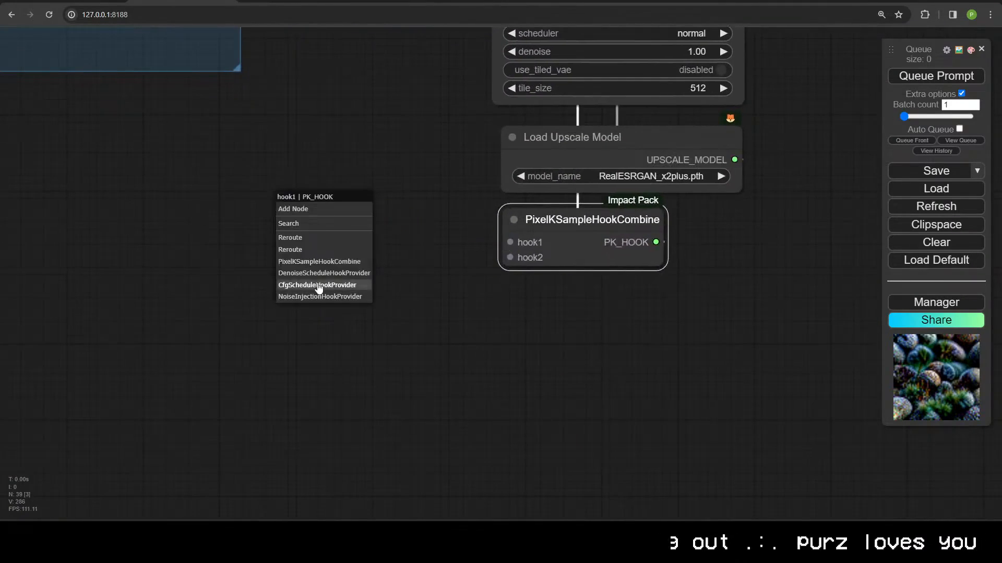
Step: Feed a CFG schedule hook (3.0) into hook1 and a denoise schedule hook (0.20) into hook2
left_click(318, 285)
left_click_drag(366, 196, 298, 150)
left_click_drag(627, 365, 484, 342)
left_click_drag(368, 234, 209, 254)
left_click(253, 330)
left_click_drag(312, 274, 175, 268)
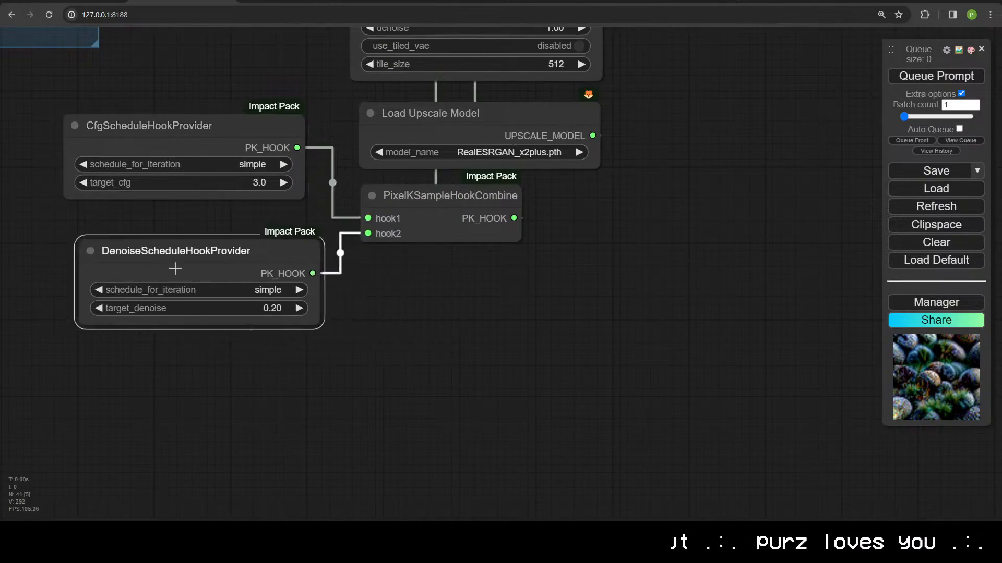
Step: Connect the Apply ControlNet positive conditioning to the upscaler provider
scroll(329, 346, "down", 3)
left_click_drag(330, 346, 634, 471)
scroll(454, 443, "up", 2)
scroll(519, 484, "down", 1)
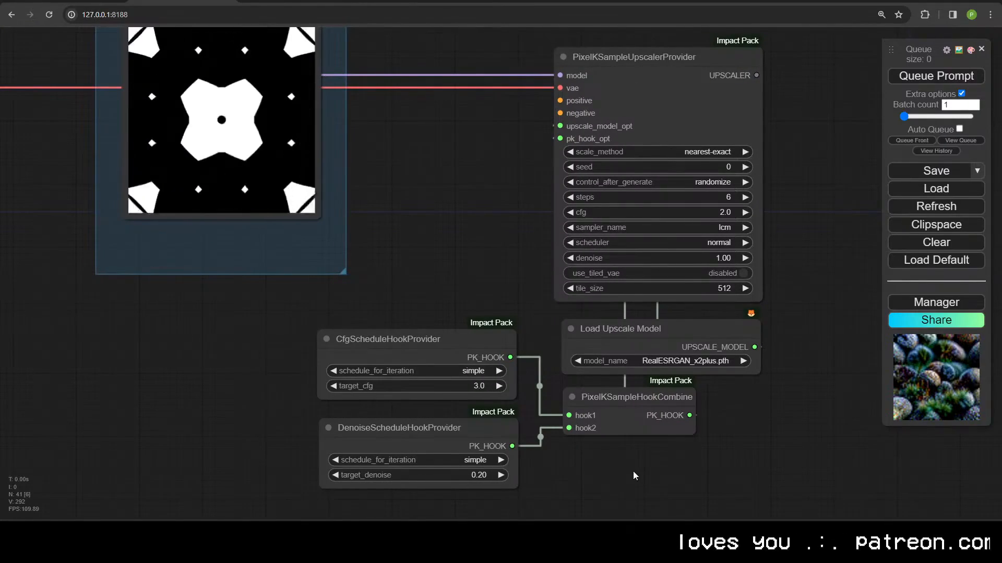
scroll(423, 265, "down", 4)
left_click_drag(424, 264, 409, 322)
scroll(409, 322, "down", 2)
left_click_drag(364, 136, 507, 361)
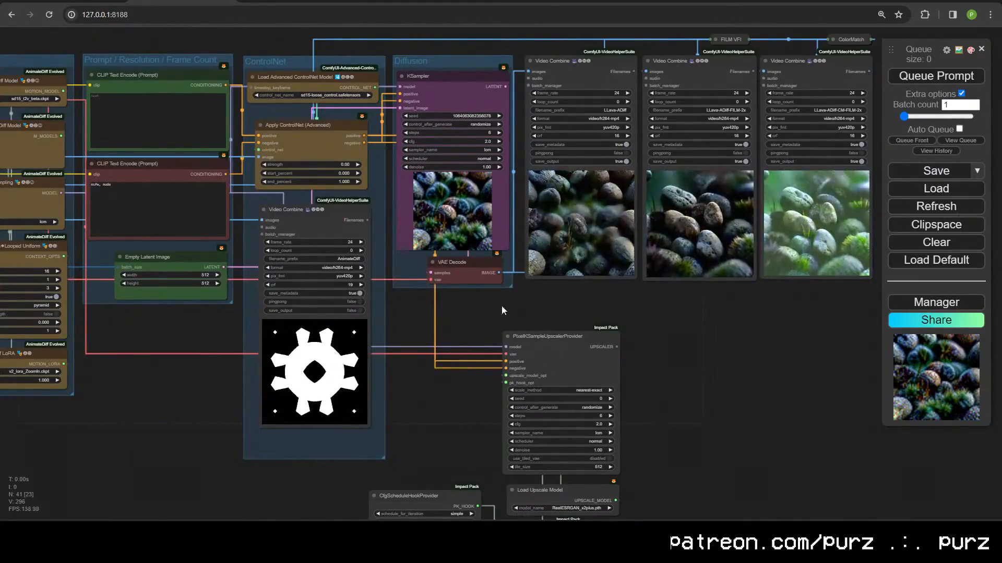
scroll(543, 396, "up", 8)
left_click_drag(741, 326, 488, 304)
Step: Create an Iterative Upscale (Latent/on Pixel Space) node from the UPSCALER output, upscale_factor 1.5, steps 2
left_click_drag(464, 272, 527, 261)
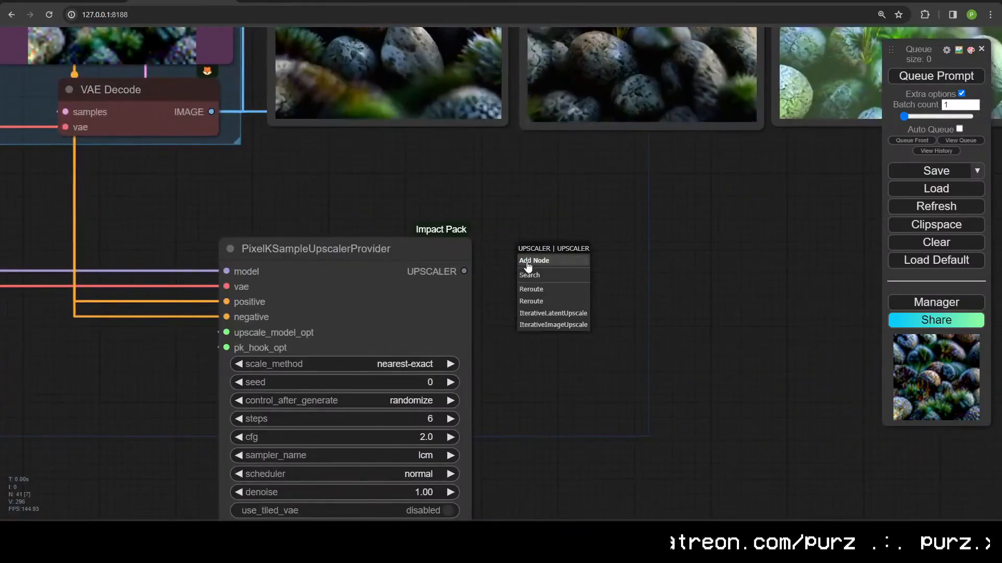
left_click(566, 314)
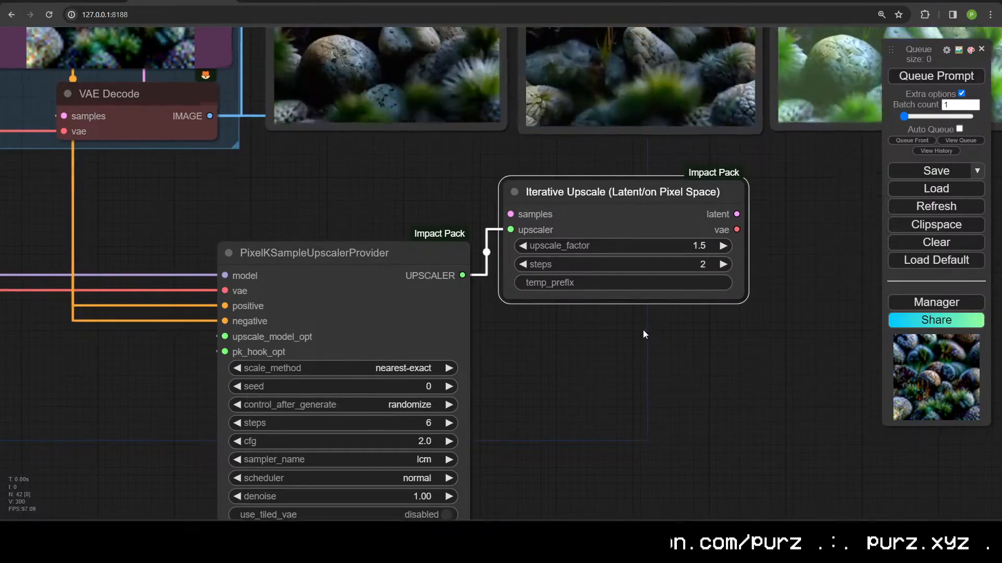
scroll(649, 336, "up", 3)
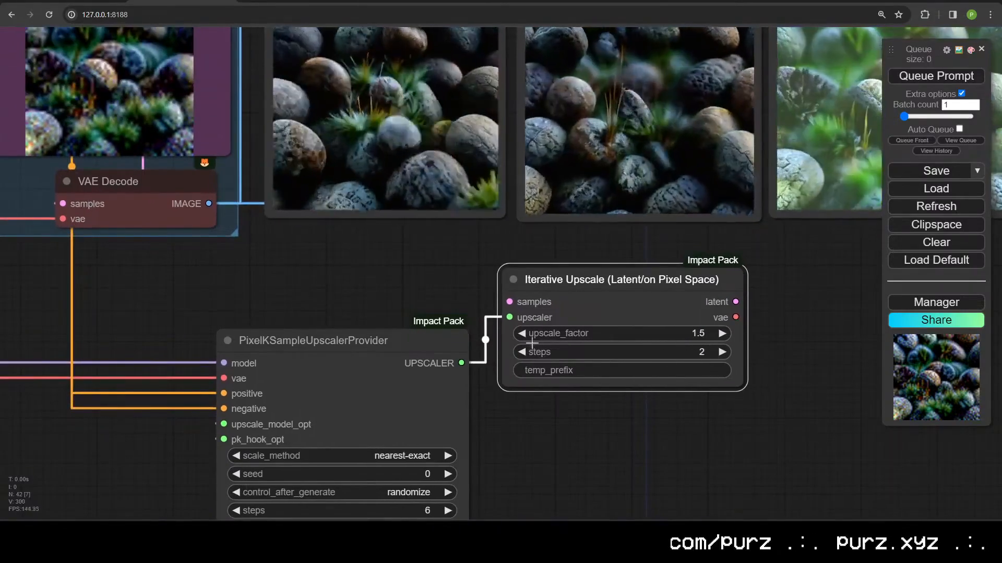
scroll(630, 397, "down", 1)
scroll(630, 397, "down", 4)
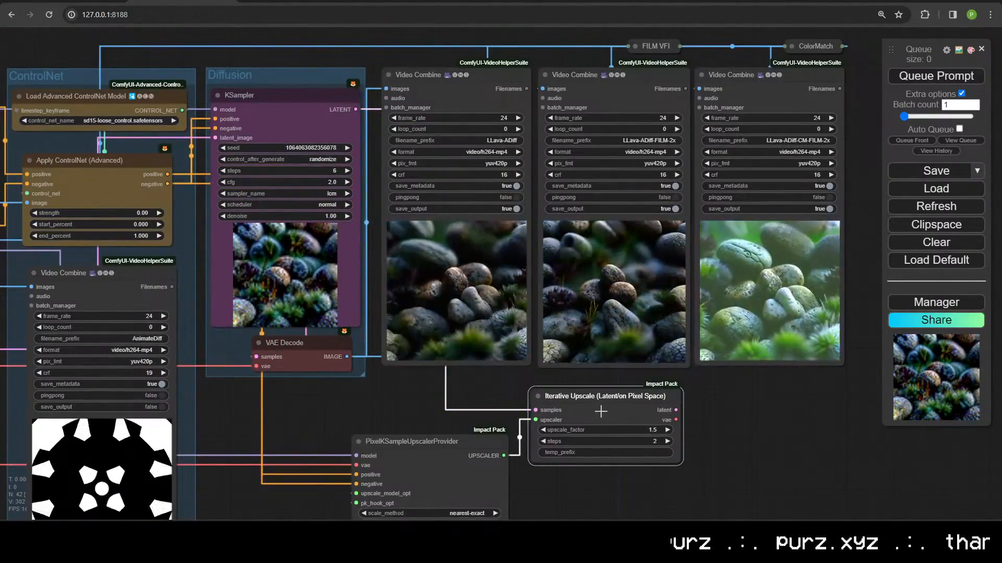
left_click_drag(605, 396, 611, 402)
Step: Stack the six upscale and hook nodes neatly beneath VAE Decode
scroll(422, 434, "down", 3)
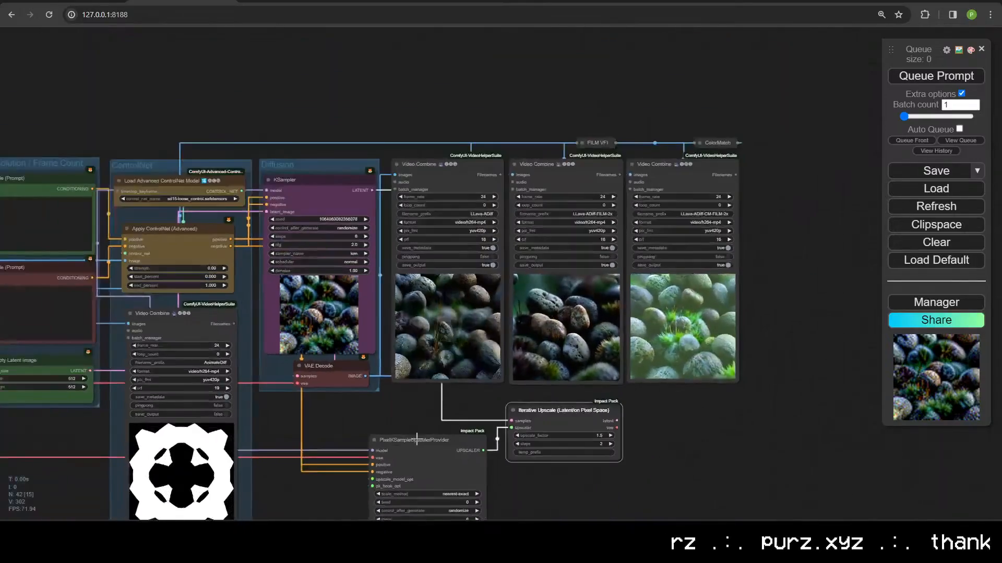
left_click_drag(423, 435, 387, 247)
left_click_drag(275, 506, 275, 505)
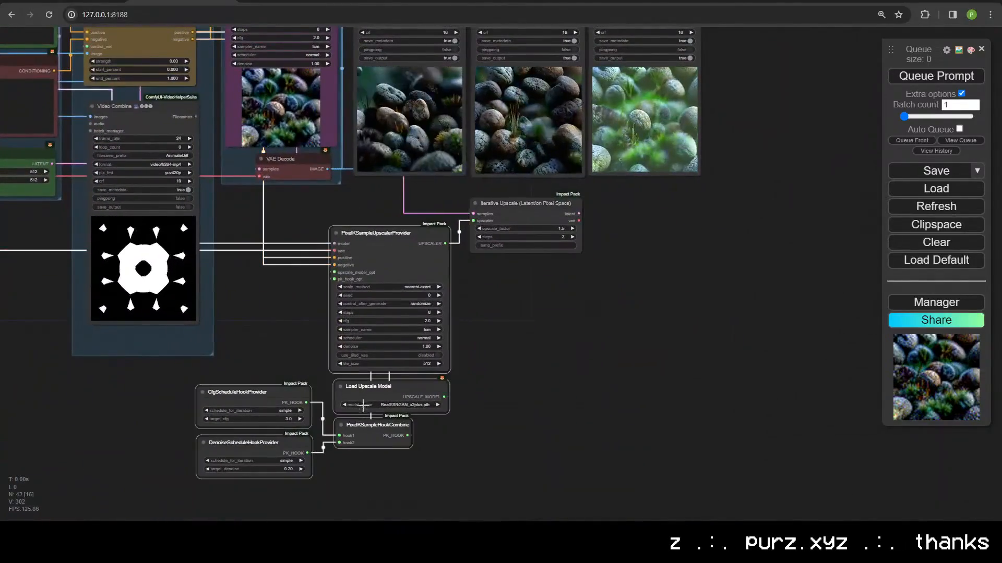
left_click_drag(368, 395, 507, 426)
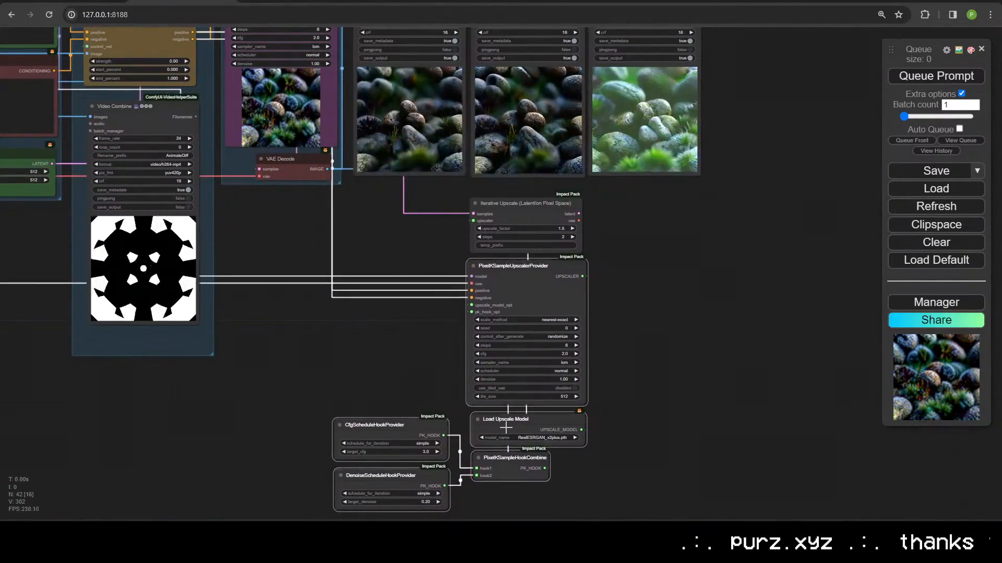
left_click_drag(593, 510, 320, 205)
left_click_drag(521, 217, 283, 224)
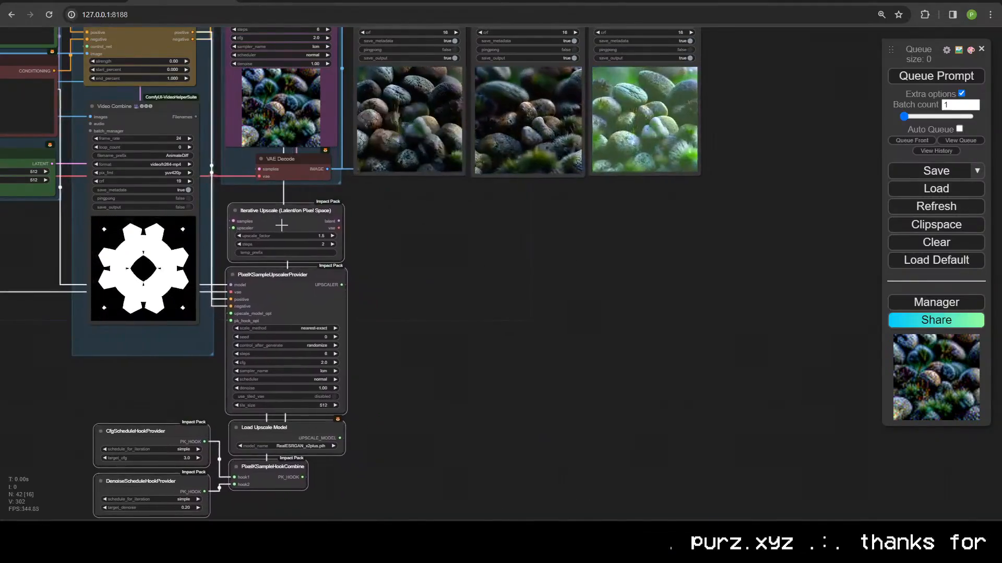
left_click(409, 279)
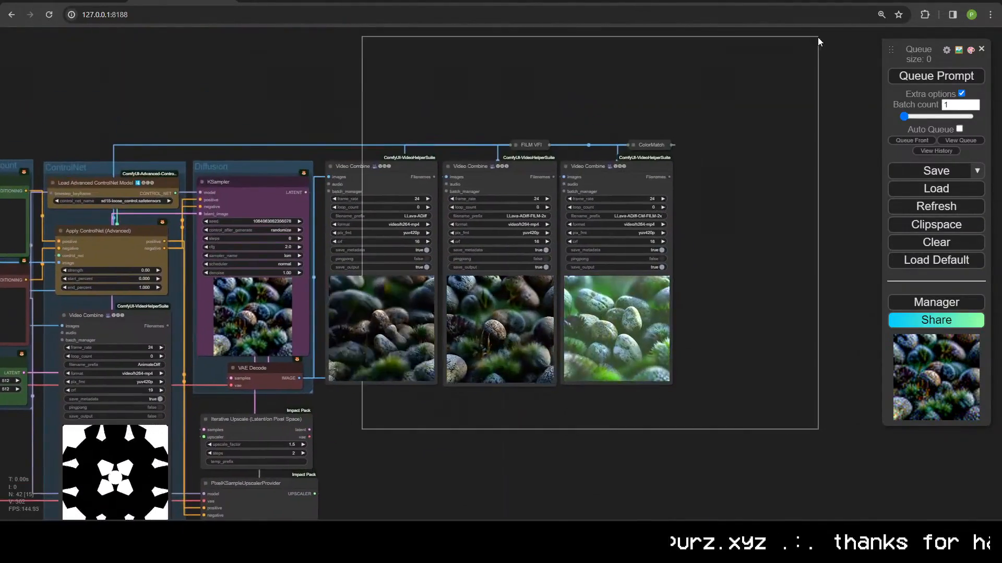
Step: Copy FILM VFI, ColorMatch and the three Video Combine nodes and paste them below the originals
left_click_drag(818, 42, 817, 44)
key("ctrl+c")
key("ctrl+v")
left_click_drag(713, 426, 392, 426)
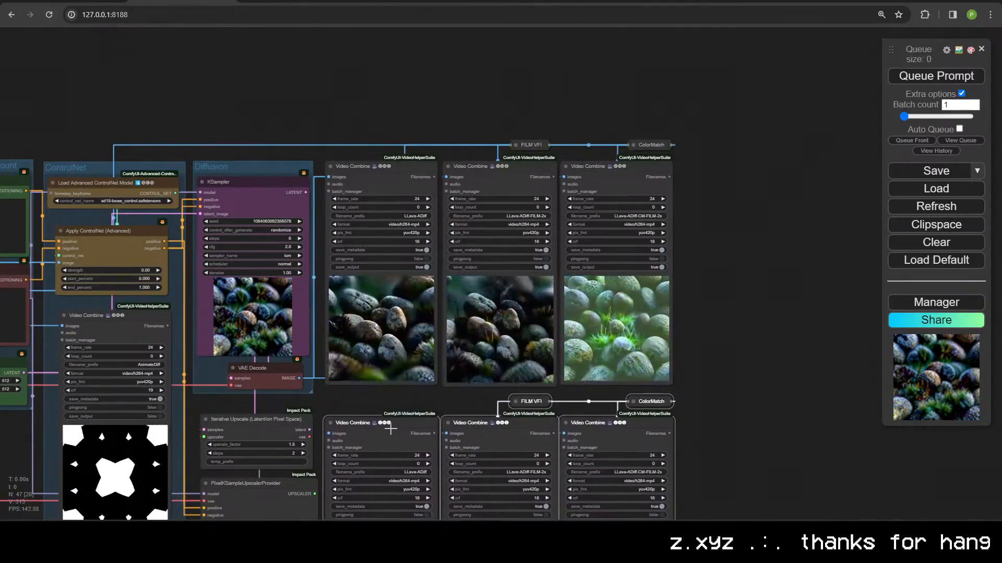
left_click_drag(641, 424, 701, 200)
scroll(421, 263, "up", 9)
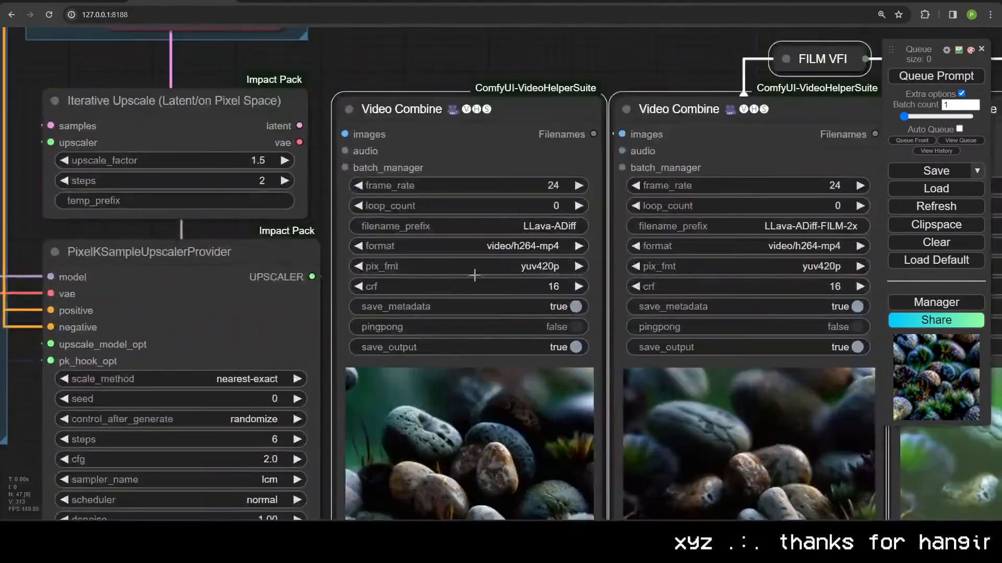
Step: Append -UP to the copied Video Combine filename prefixes, e.g. LLava-ADiff-UP
left_click(513, 224)
key("End")
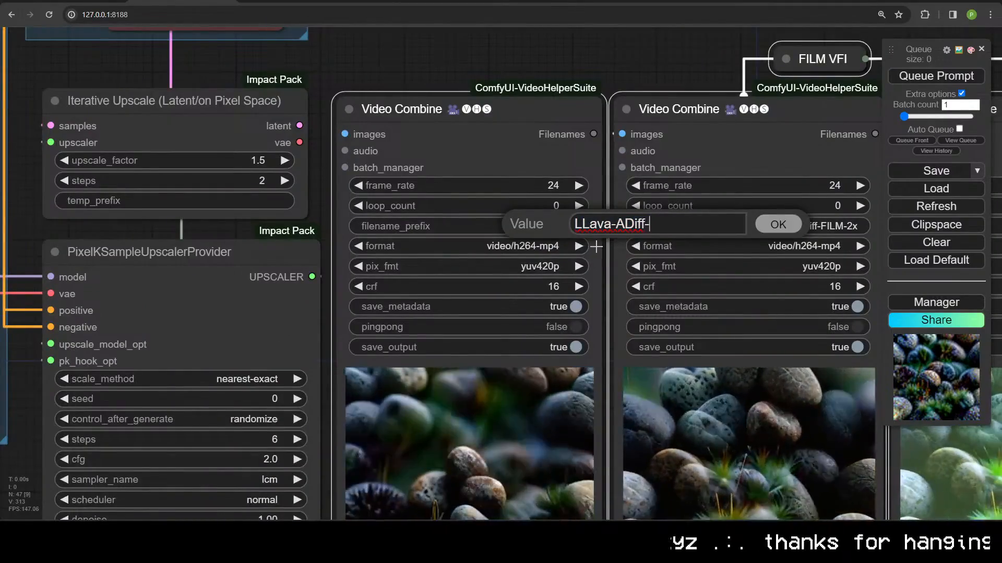
type("-UP")
key("Return")
left_click(819, 228)
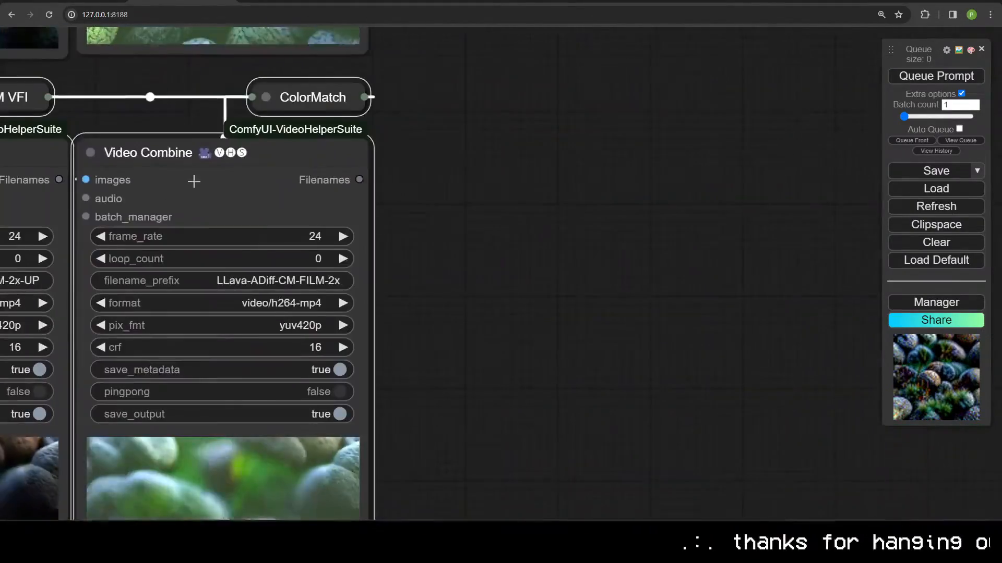
left_click(248, 281)
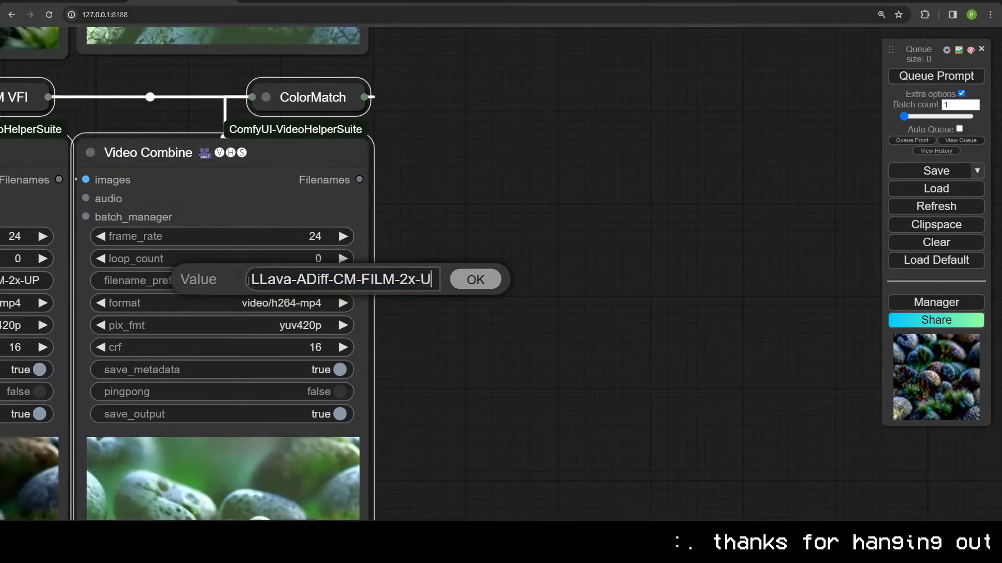
type("-UP")
key("Return")
right_click(250, 280)
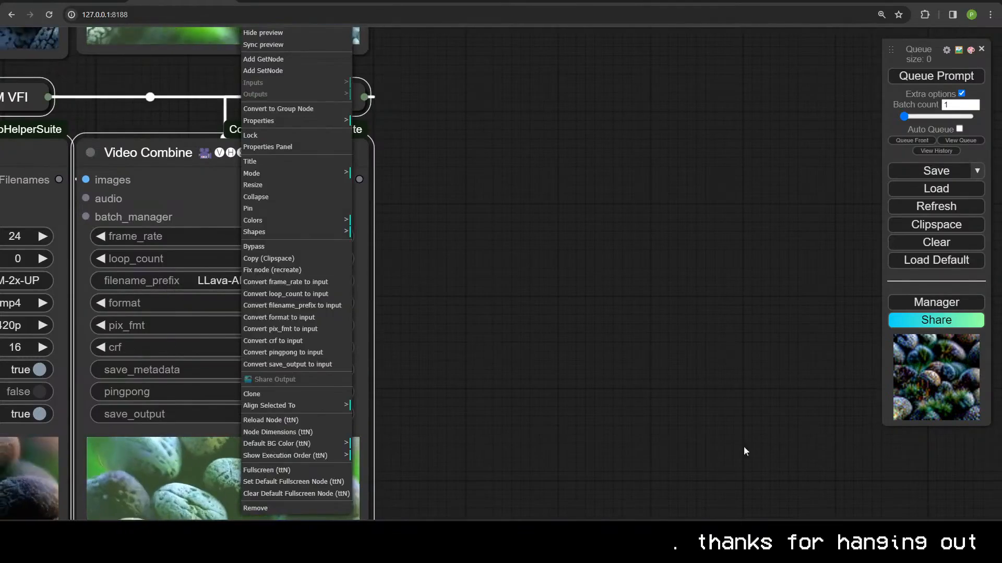
scroll(377, 319, "down", 10)
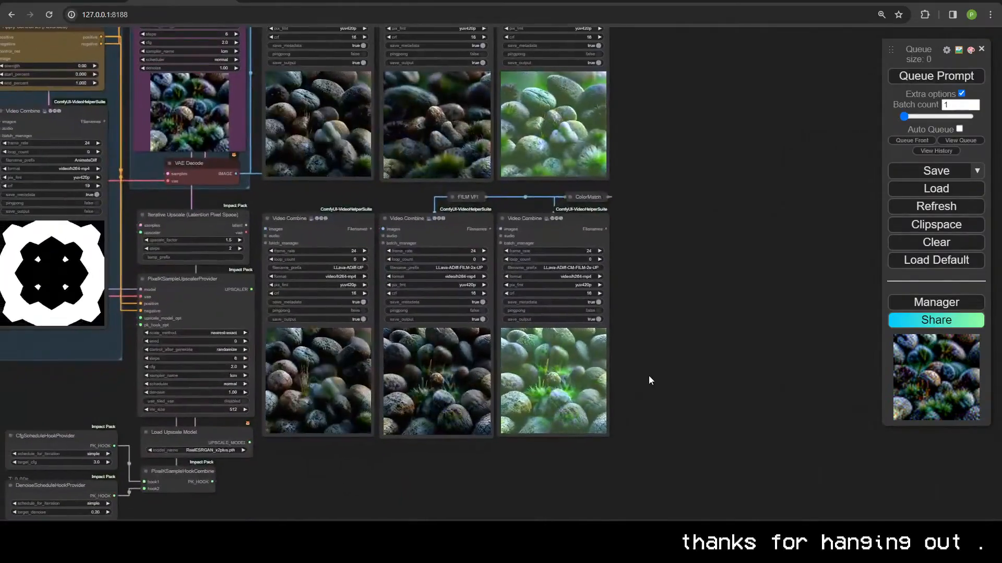
Step: Select the duplicated row of FILM VFI, ColorMatch and Video Combine output nodes
left_click_drag(649, 375, 749, 380)
left_click_drag(795, 514, 718, 436)
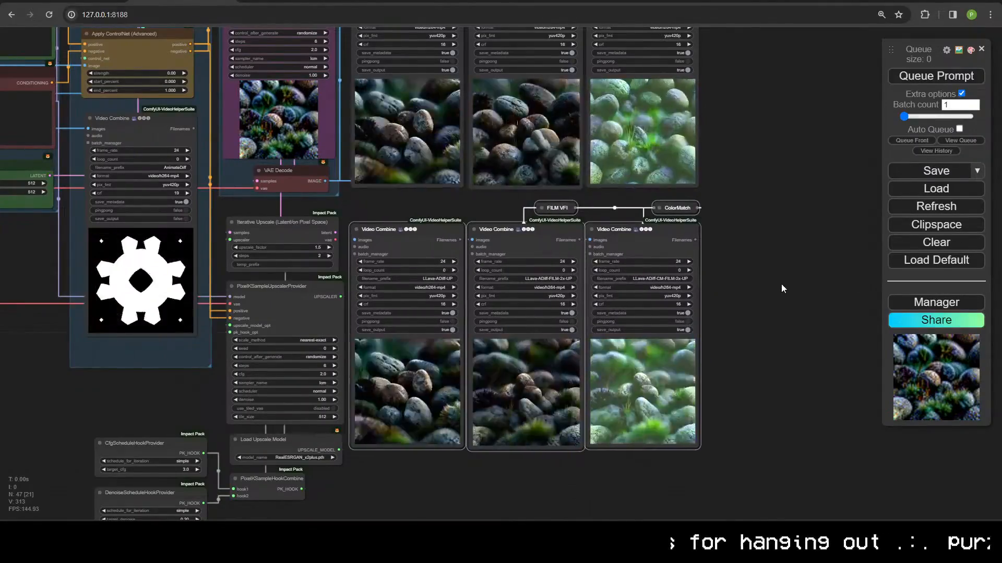
scroll(391, 352, "up", 3)
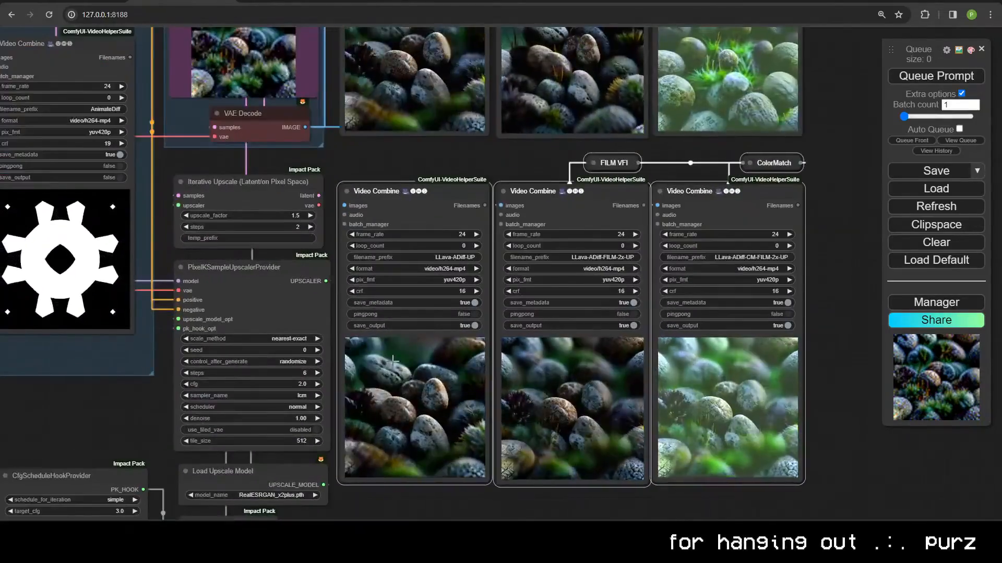
scroll(323, 229, "down", 3)
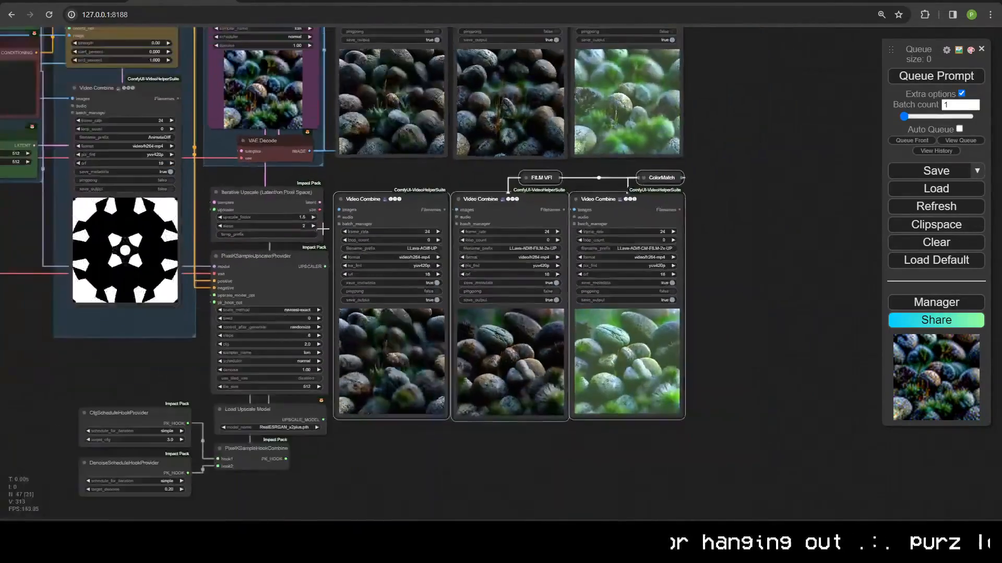
scroll(322, 227, "down", 2)
Step: Add a VAE Decode on the Iterative Upscale latent output to feed the duplicated outputs
left_click_drag(336, 418, 324, 422)
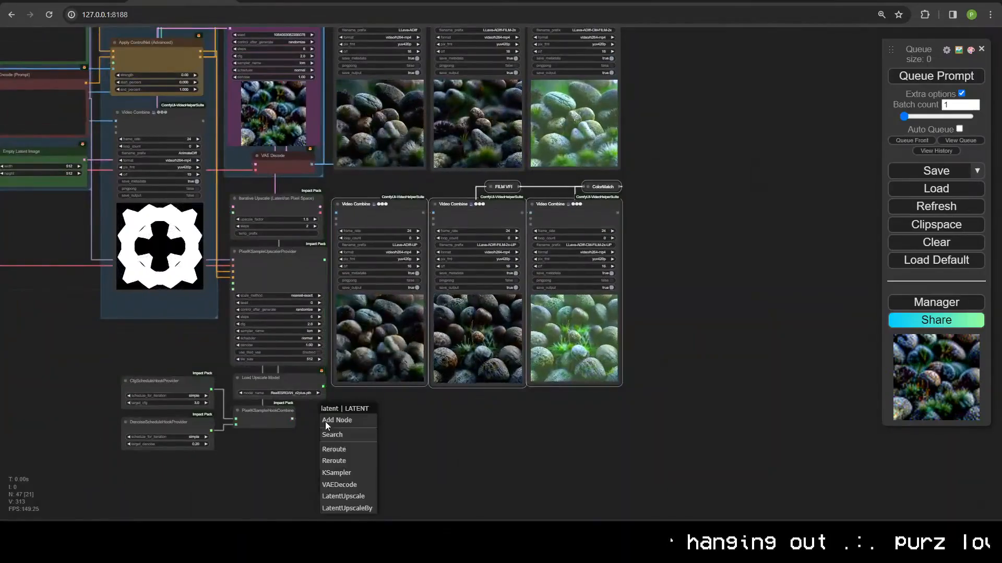
left_click(346, 446)
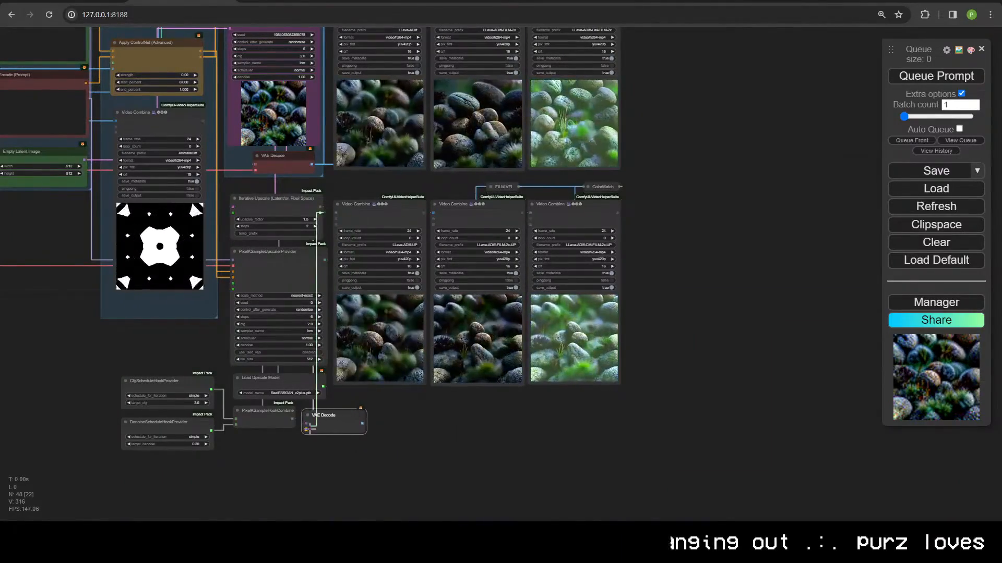
scroll(306, 429, "up", 3)
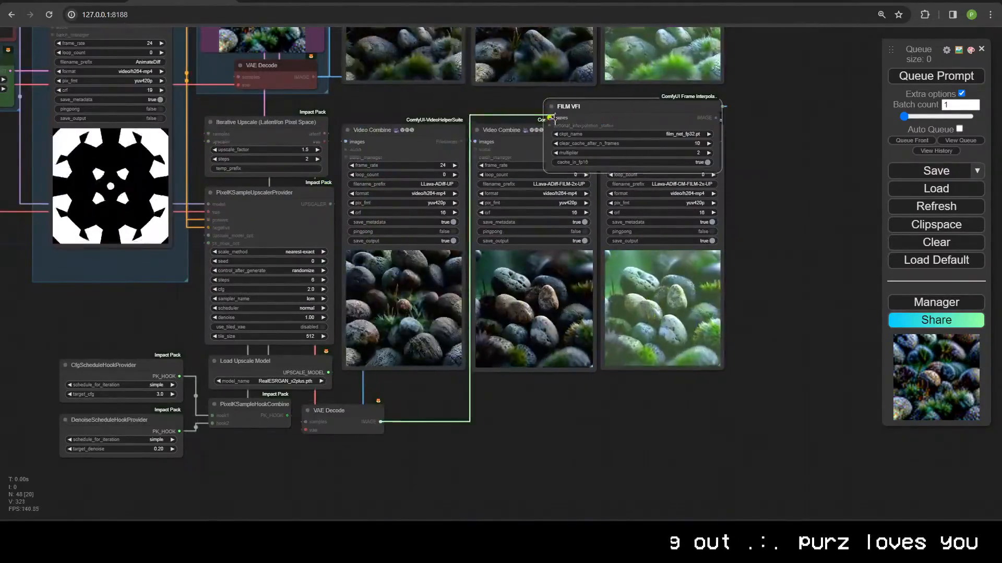
scroll(554, 120, "down", 5)
scroll(590, 404, "up", 3)
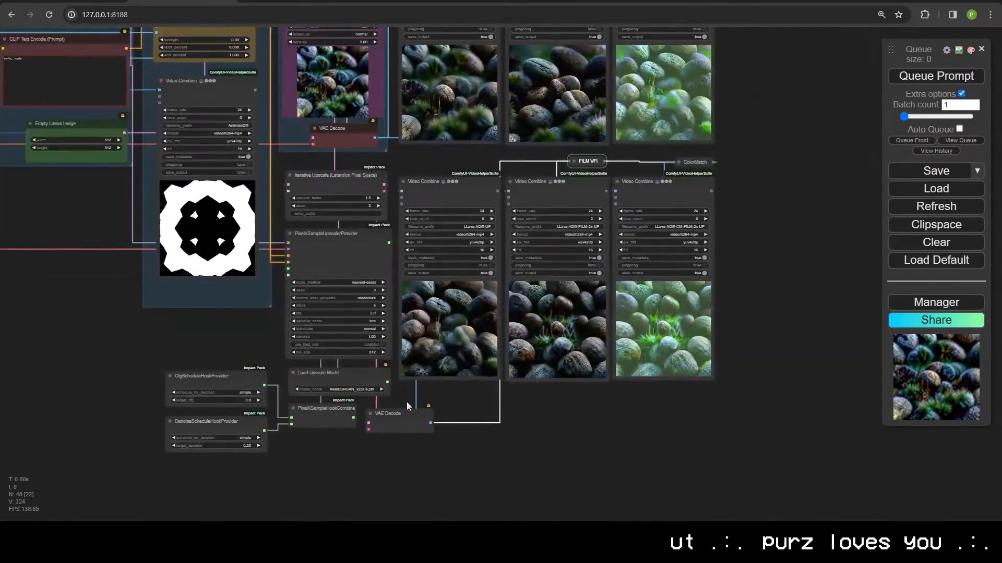
scroll(407, 406, "up", 4)
left_click_drag(673, 452, 628, 447)
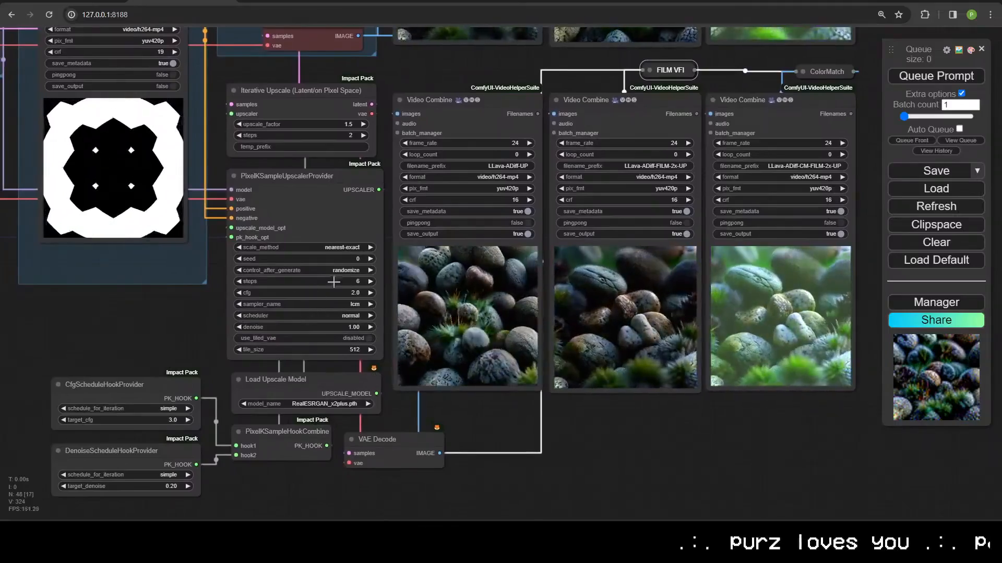
scroll(224, 318, "down", 3)
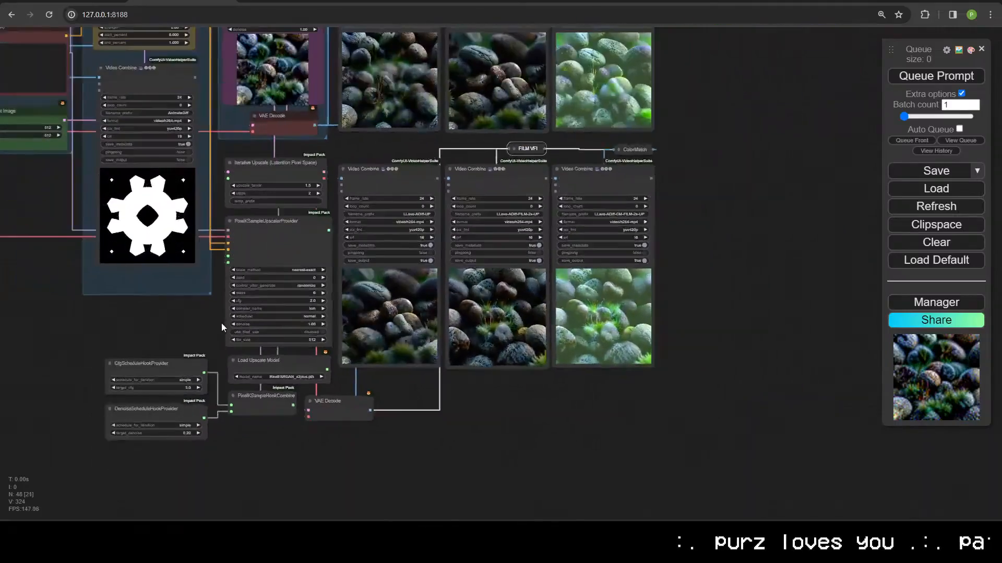
scroll(222, 324, "up", 1)
left_click_drag(437, 402, 496, 480)
scroll(334, 136, "up", 5)
left_click(366, 207)
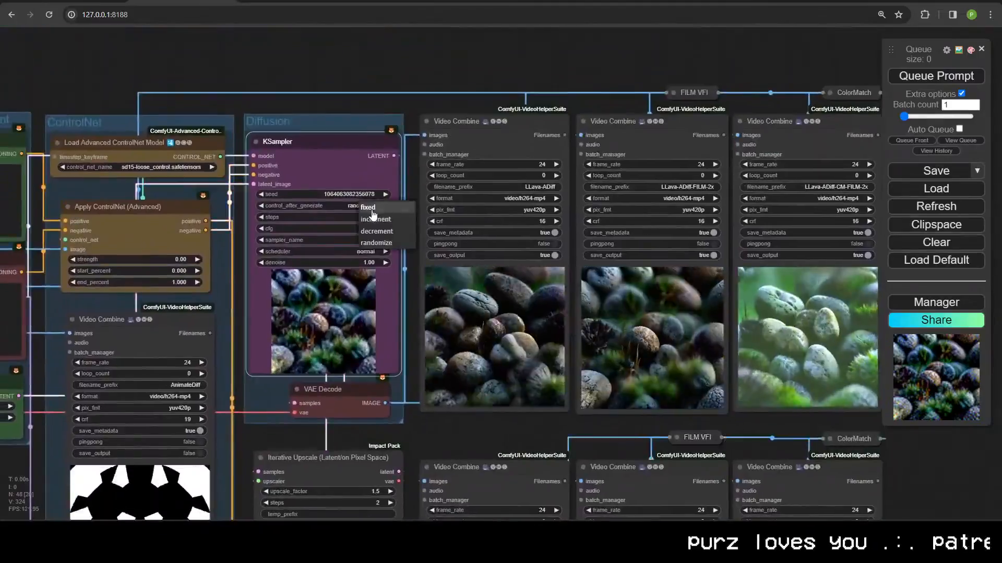
left_click_drag(434, 381, 438, 313)
left_click(360, 125)
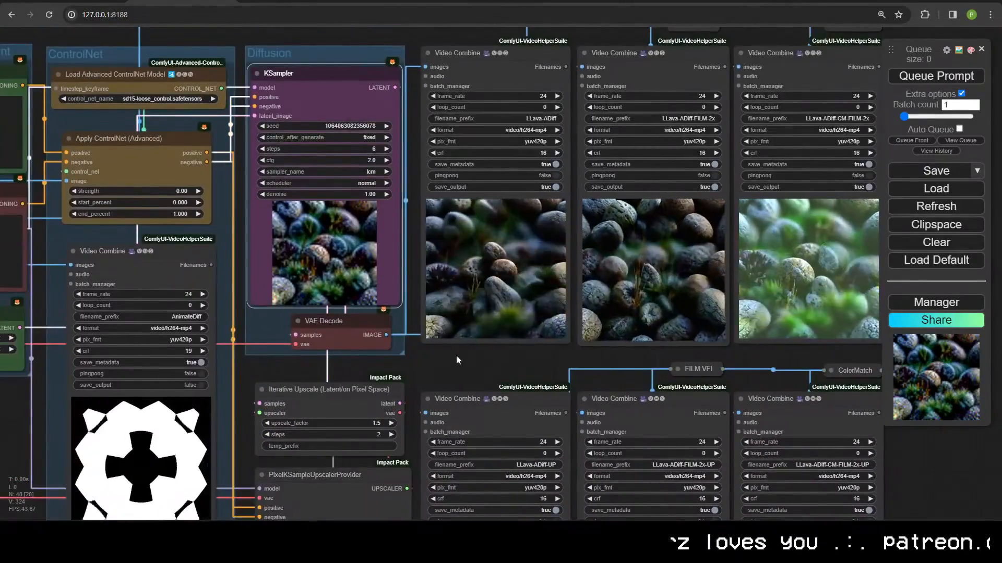
left_click_drag(456, 355, 434, 104)
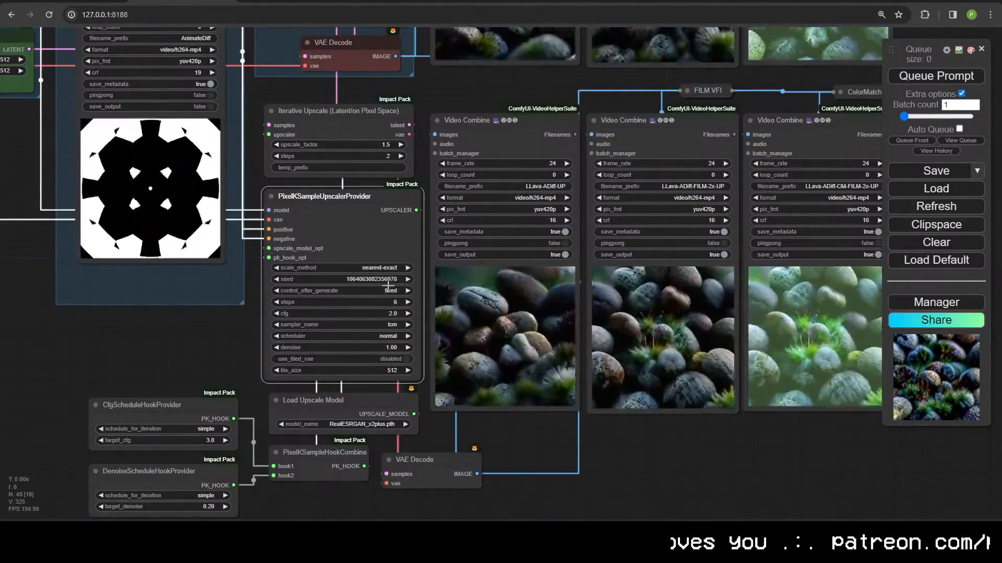
left_click_drag(287, 211, 498, 190)
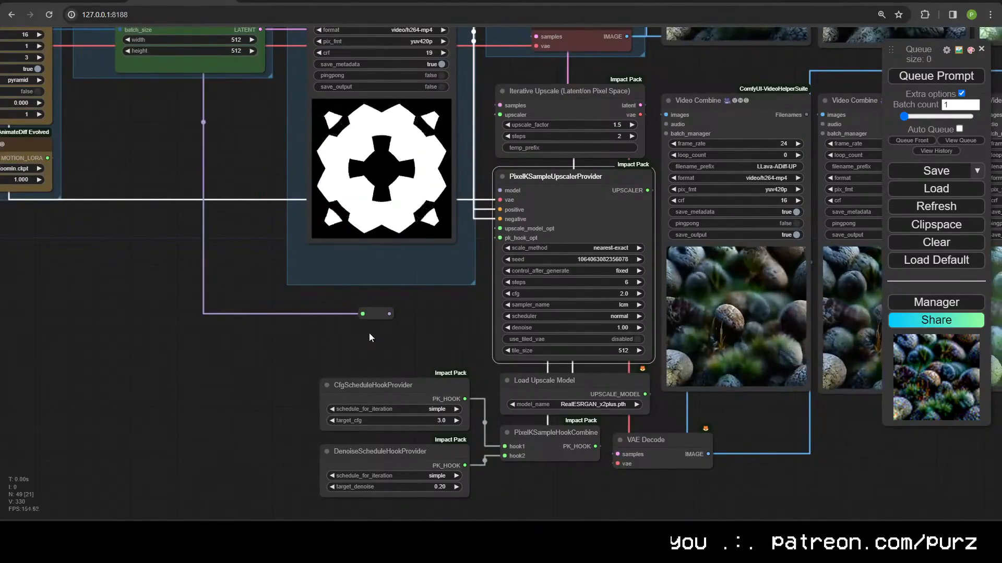
left_click_drag(369, 332, 300, 367)
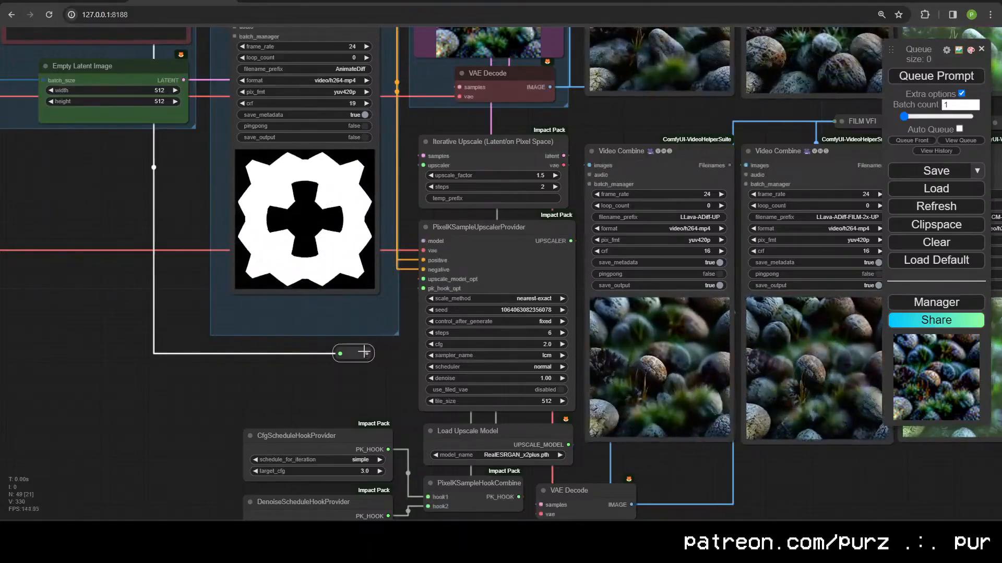
scroll(365, 337, "down", 3)
left_click_drag(364, 337, 315, 445)
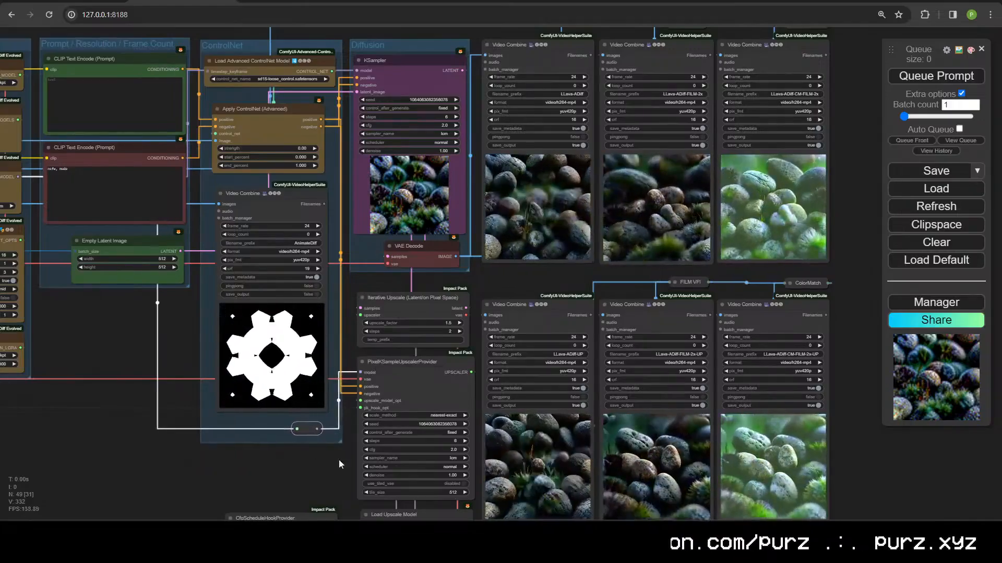
left_click_drag(339, 459, 235, 436)
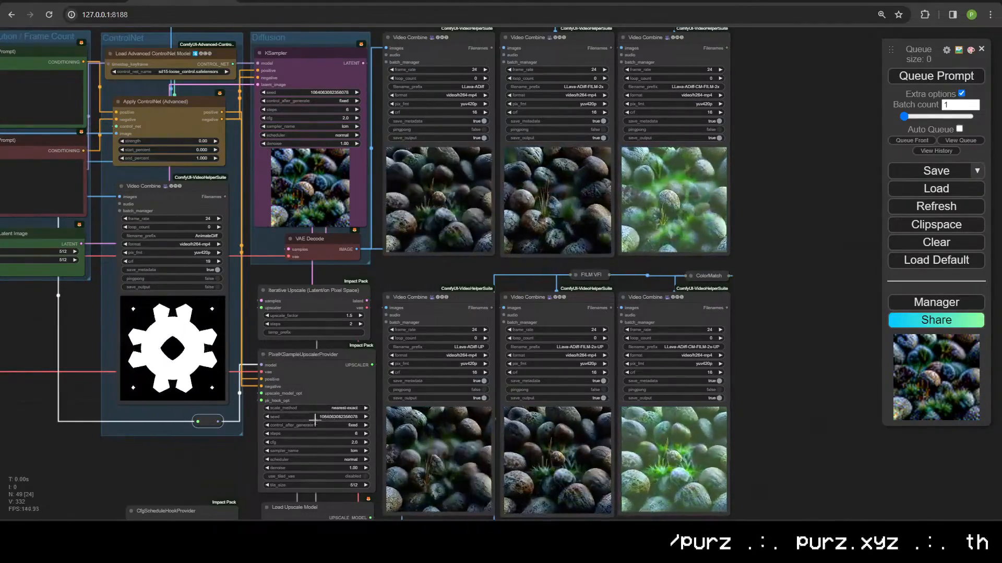
left_click_drag(209, 445, 330, 396)
scroll(330, 396, "up", 5)
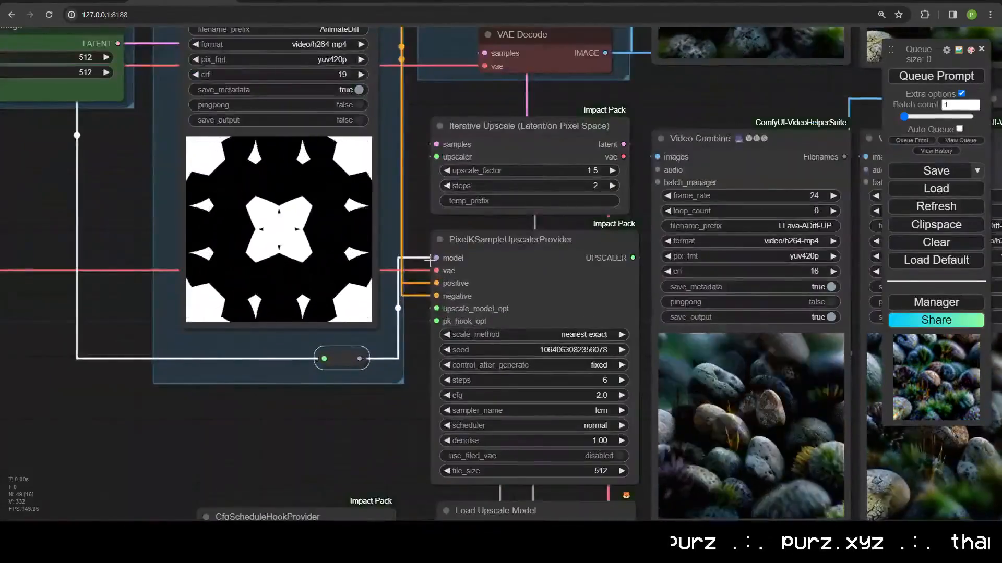
scroll(399, 353, "down", 4)
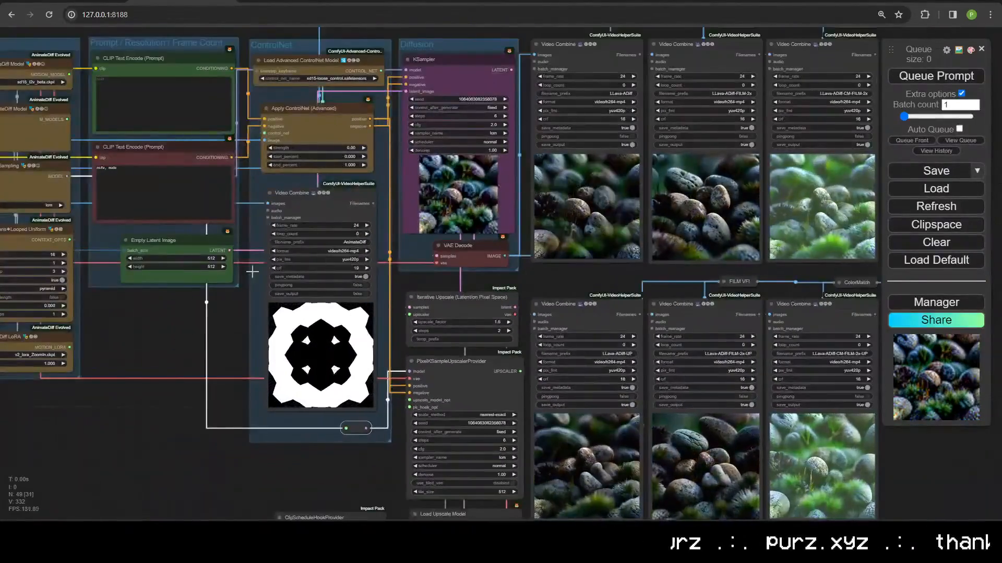
left_click_drag(251, 272, 385, 342)
scroll(385, 342, "down", 1)
scroll(389, 298, "up", 1)
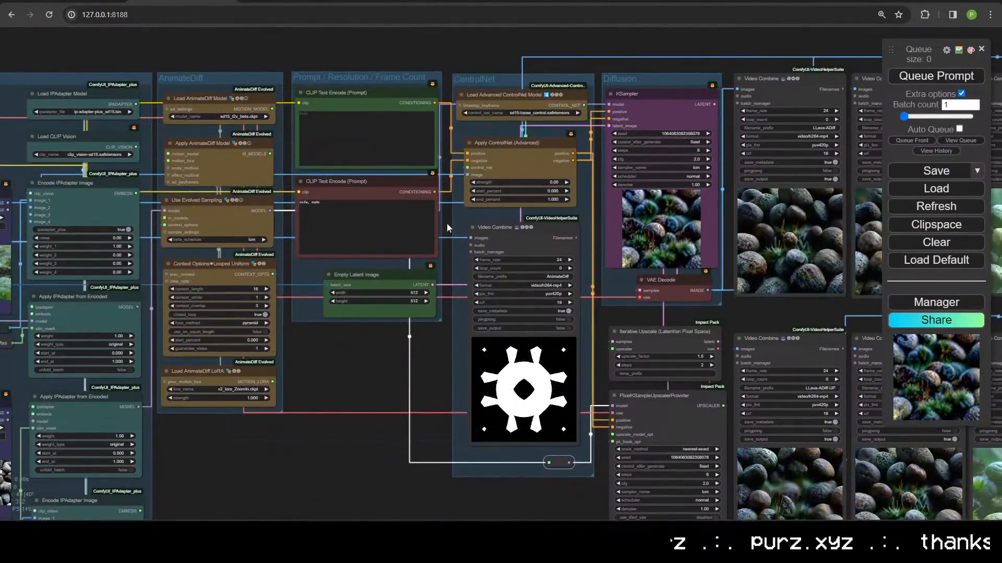
Step: Change the PixelKSampleUpscalerProvider denoise from 1.00 to 0.30
scroll(529, 330, "down", 4)
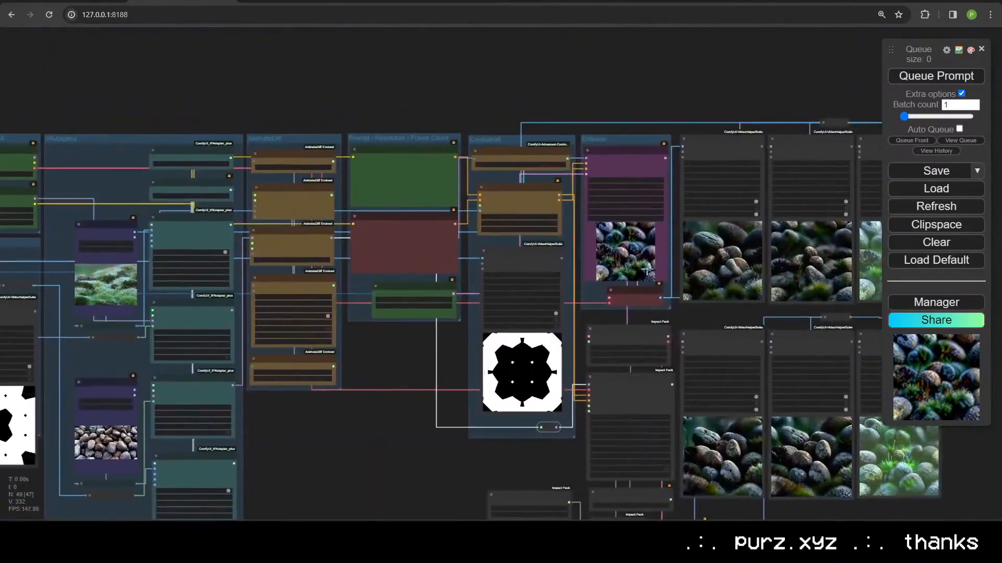
left_click_drag(711, 306, 601, 342)
left_click_drag(610, 411, 569, 281)
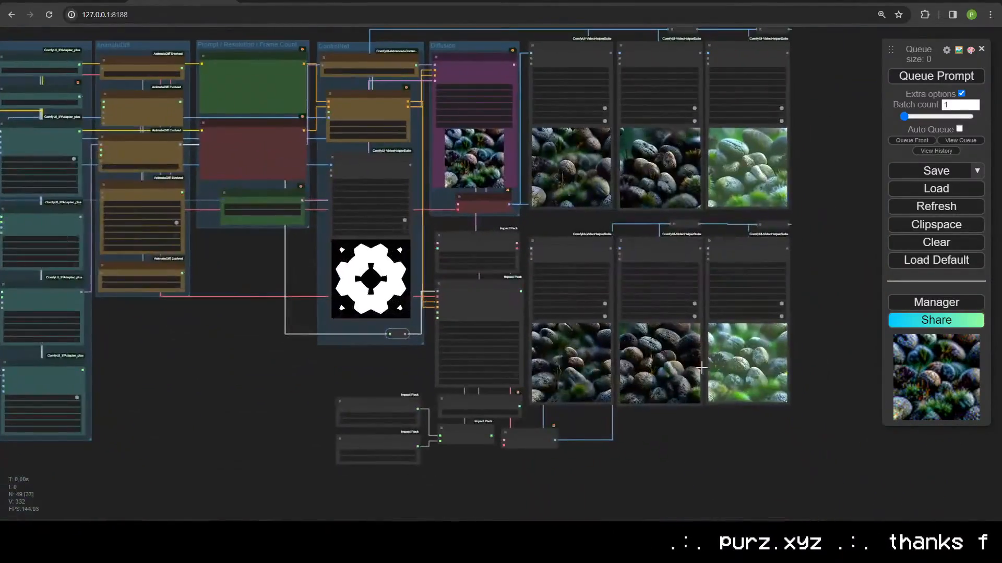
scroll(393, 391, "up", 4)
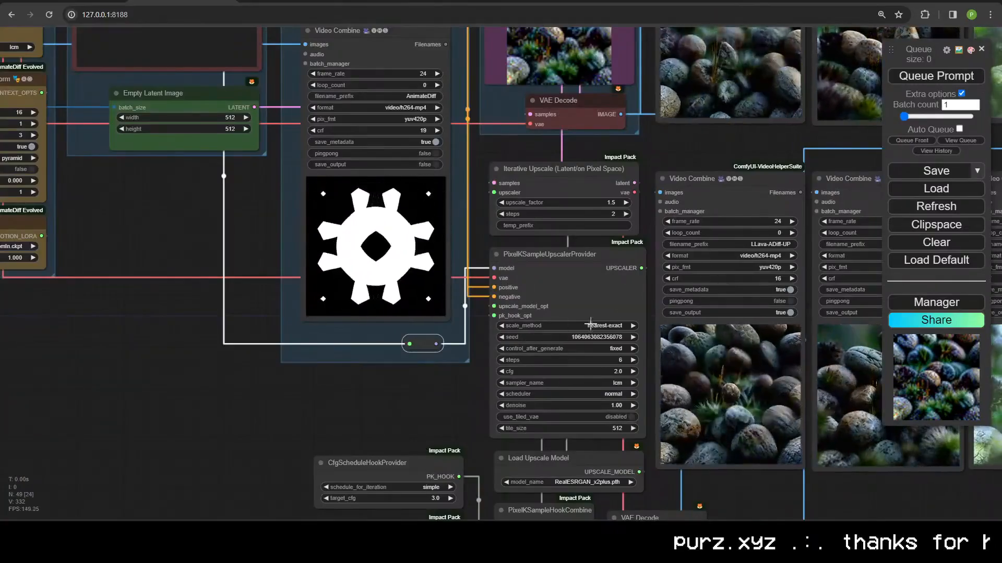
left_click_drag(408, 458, 303, 480)
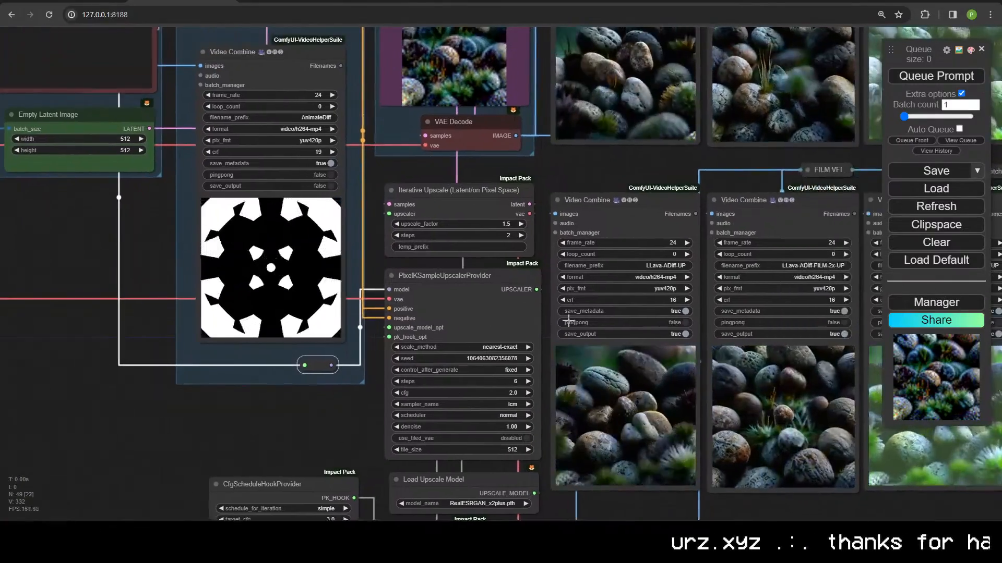
scroll(292, 428, "down", 5)
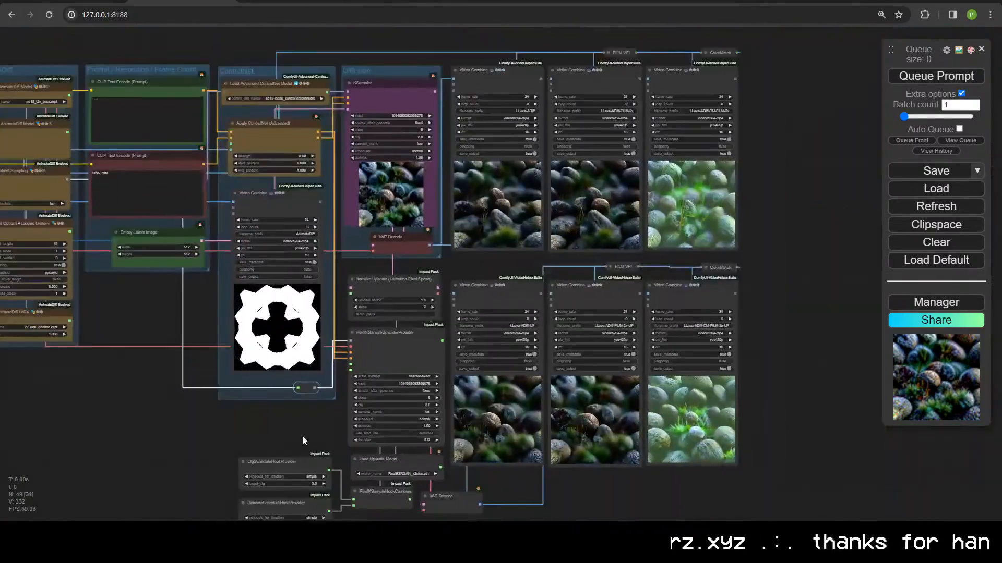
scroll(409, 364, "up", 5)
left_click_drag(401, 378, 370, 338)
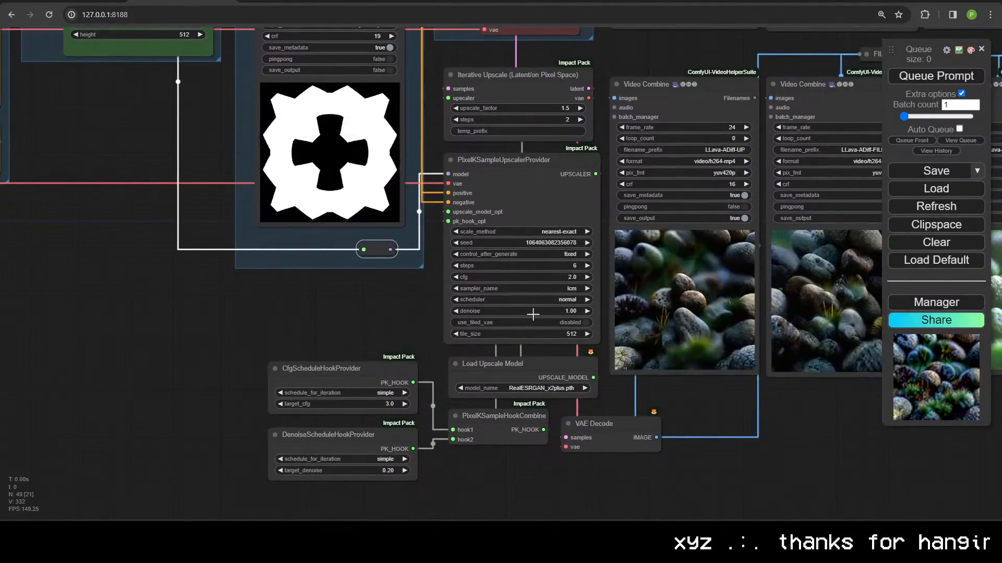
scroll(340, 287, "down", 5)
scroll(336, 330, "up", 3)
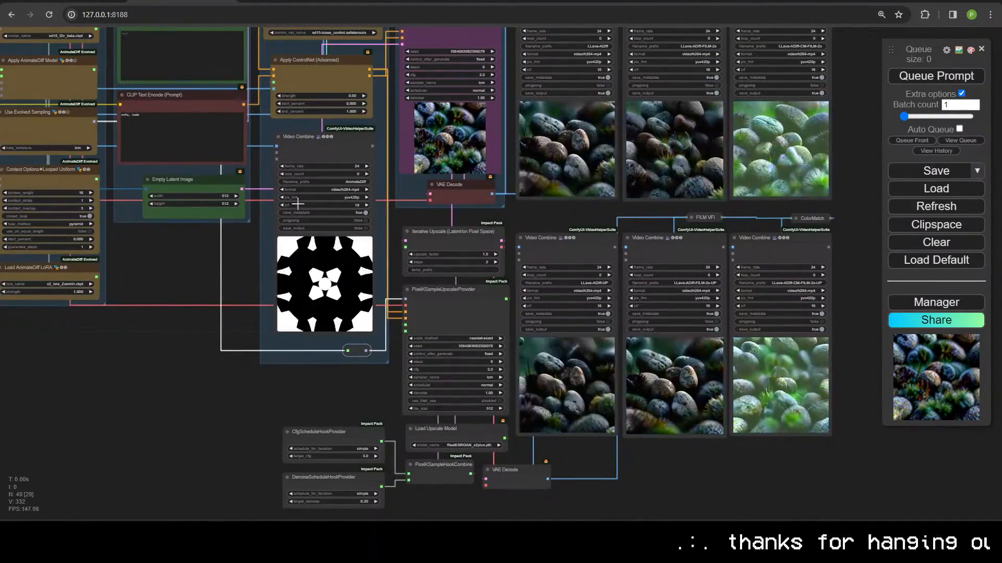
scroll(345, 400, "up", 6)
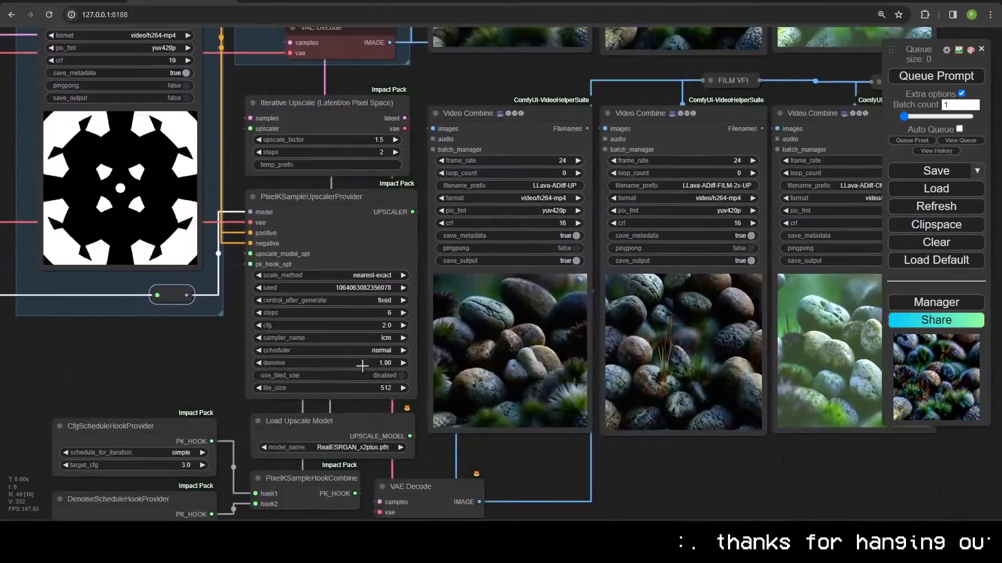
left_click(364, 363)
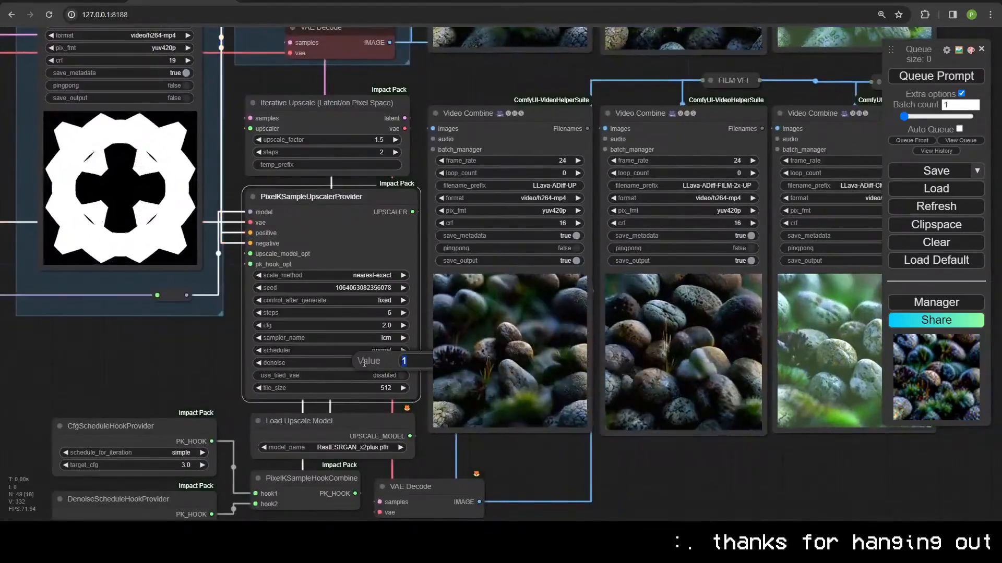
type(".2")
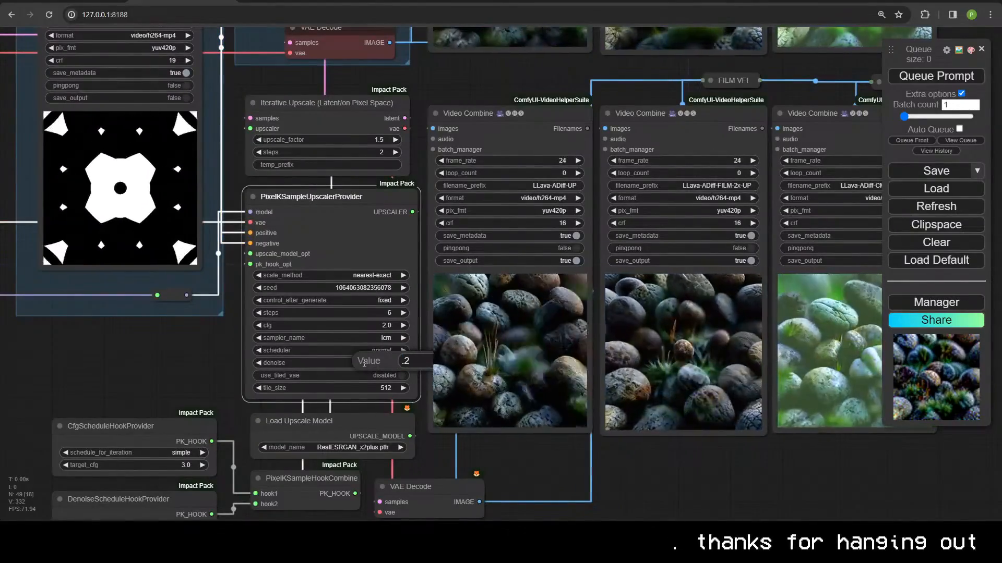
key("BackSpace")
type("3")
key("Return")
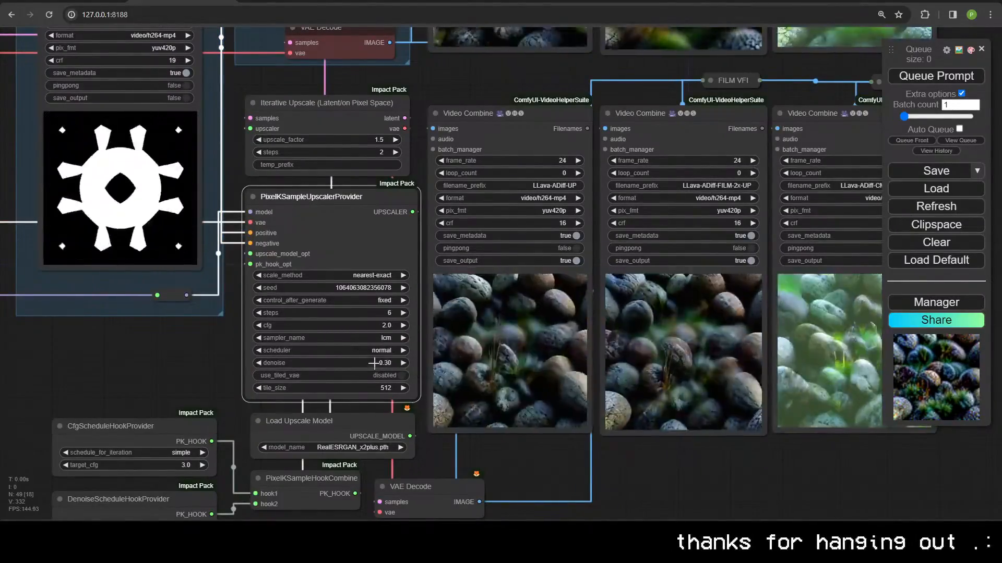
Step: Review the upscale section, output previews and KSampler area across the workflow
scroll(491, 338, "down", 4)
left_click_drag(579, 154, 550, 195)
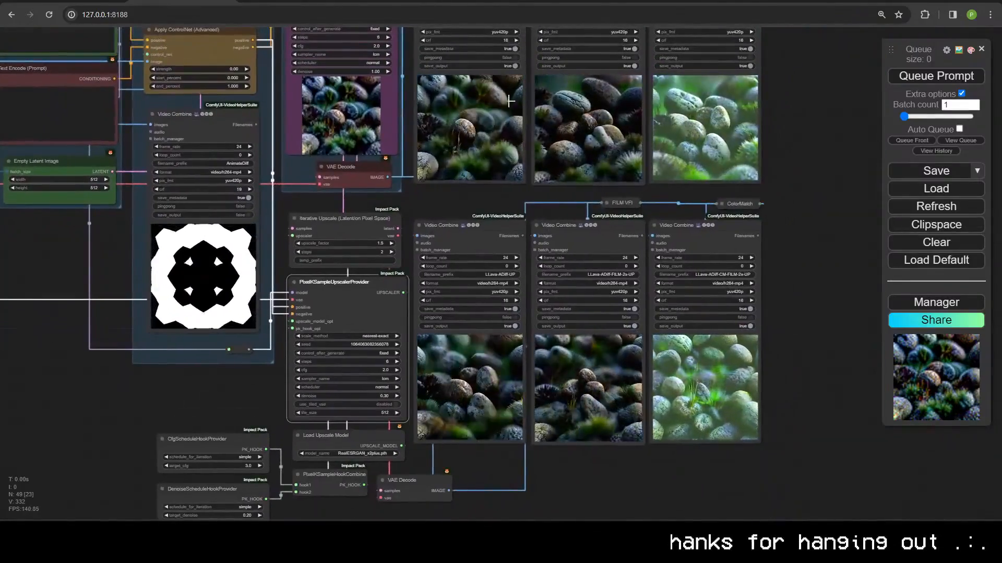
left_click_drag(488, 340, 556, 402)
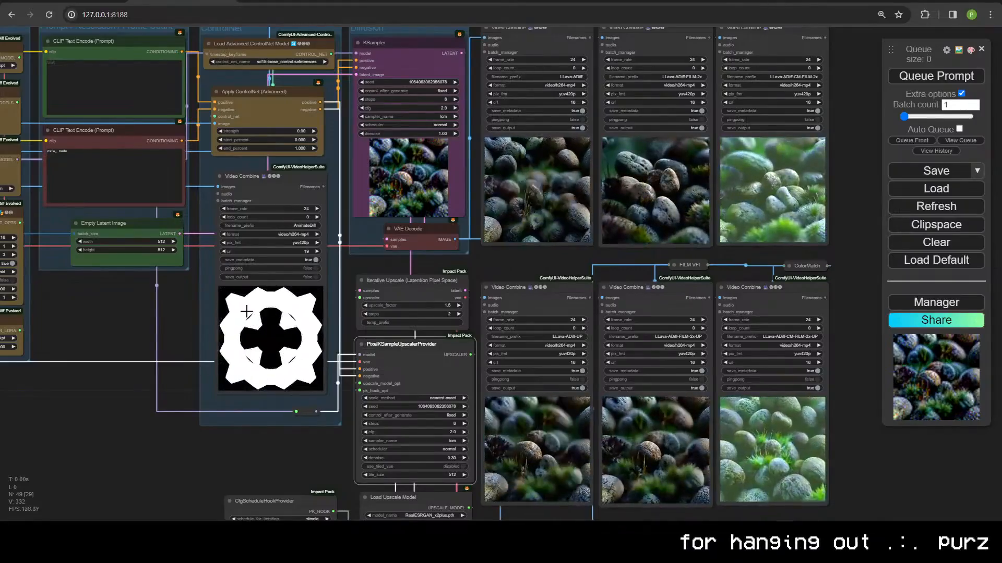
scroll(404, 412, "down", 4)
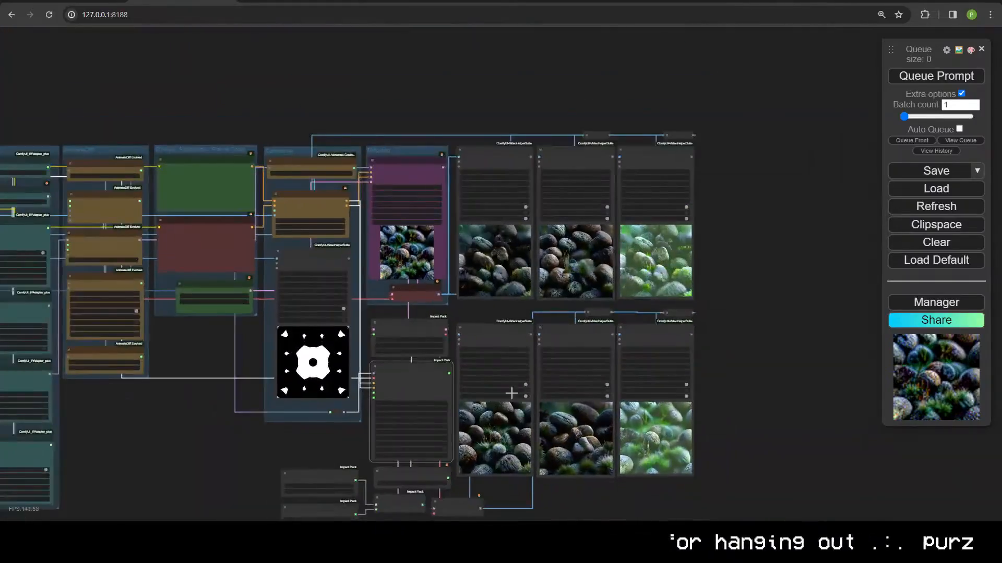
scroll(725, 434, "up", 4)
left_click_drag(721, 388, 806, 341)
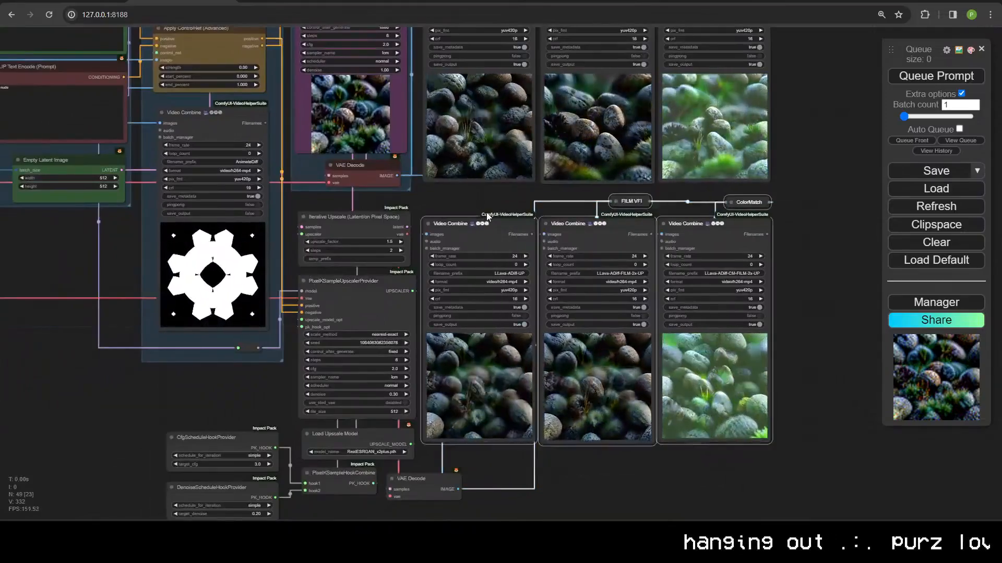
left_click_drag(487, 212, 493, 220)
scroll(483, 193, "down", 1)
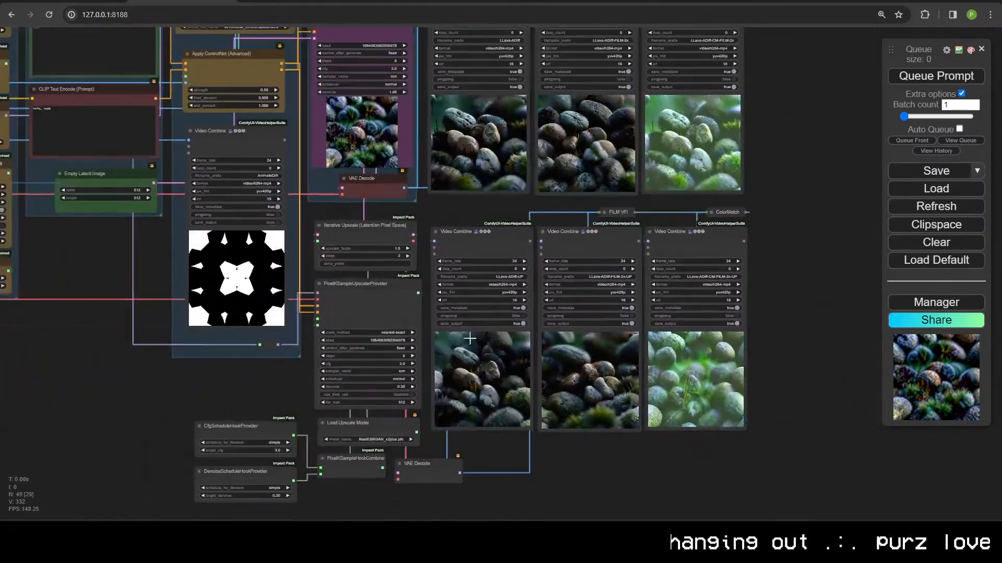
left_click_drag(522, 427, 630, 441)
scroll(631, 441, "up", 6)
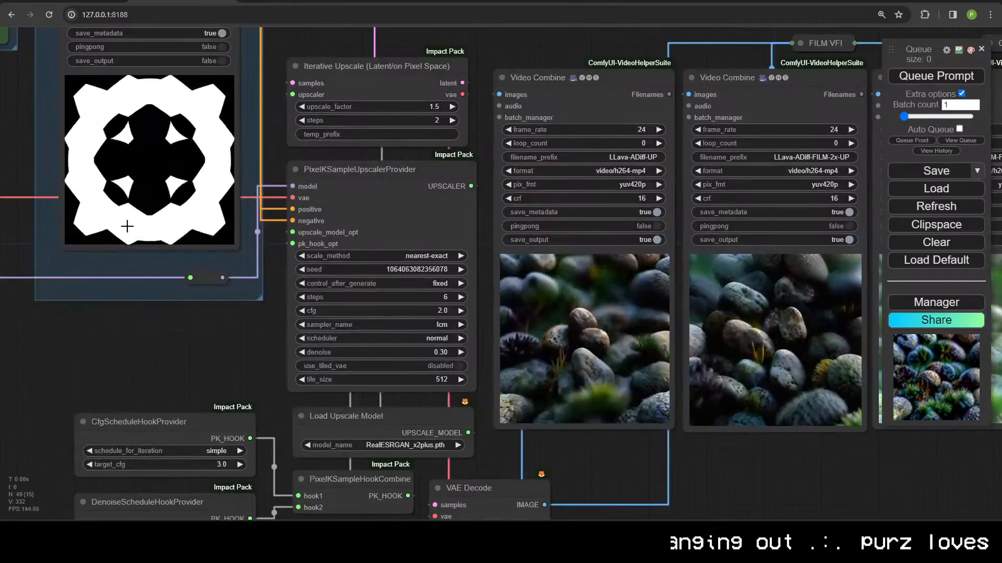
scroll(138, 286, "down", 3)
left_click_drag(139, 285, 140, 209)
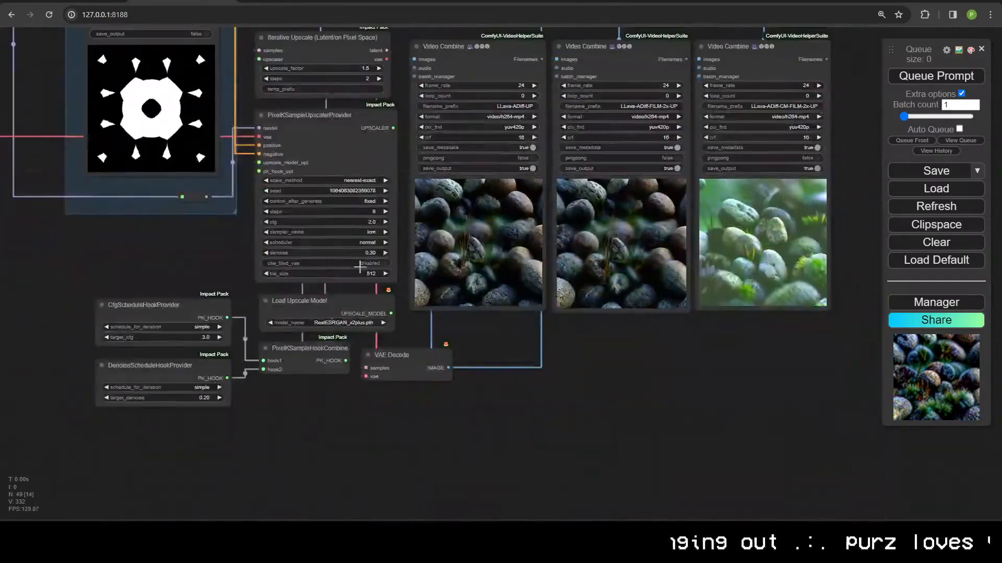
scroll(365, 278, "up", 5)
scroll(367, 282, "up", 1)
scroll(224, 277, "down", 6)
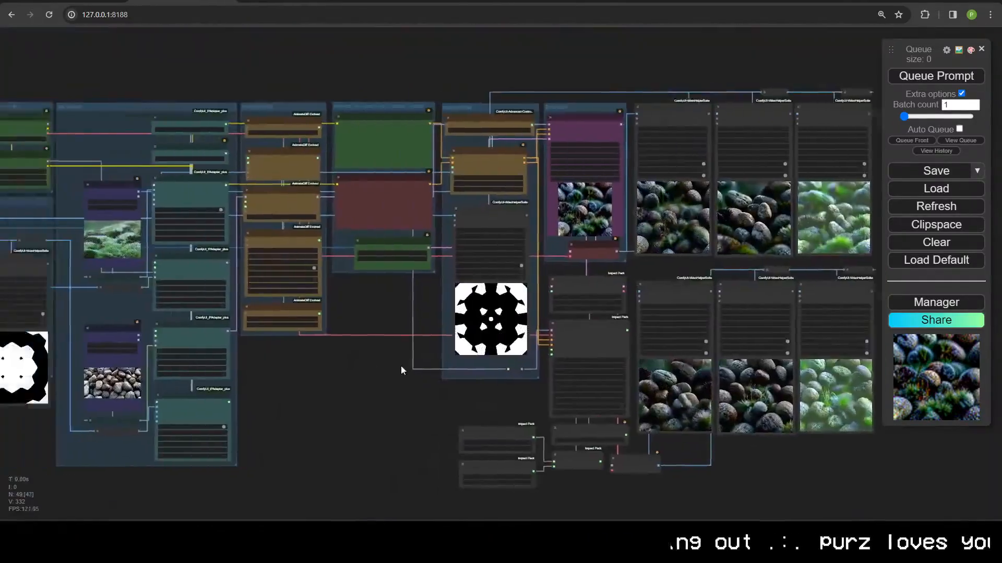
left_click_drag(401, 370, 481, 380)
scroll(480, 380, "down", 2)
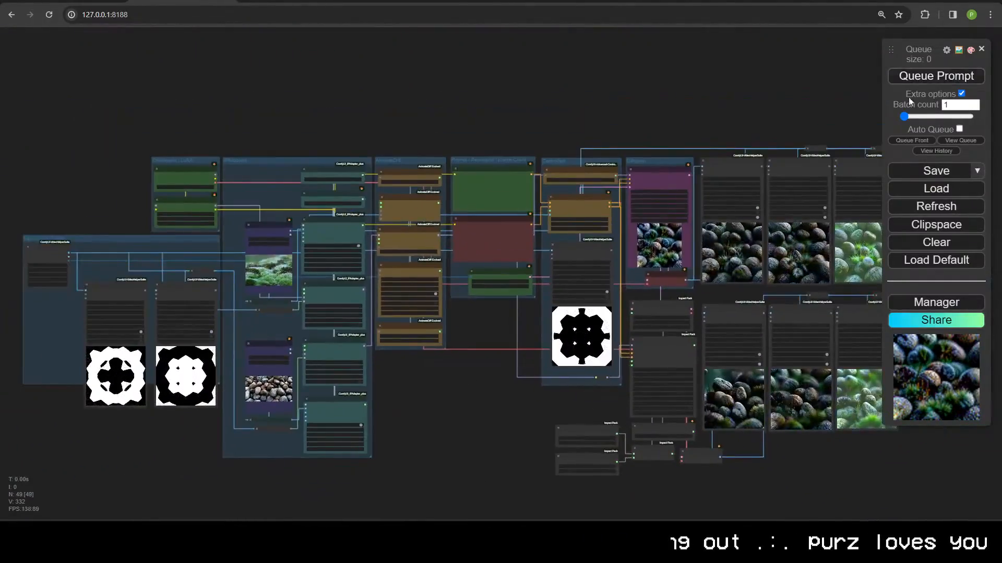
scroll(543, 138, "up", 5)
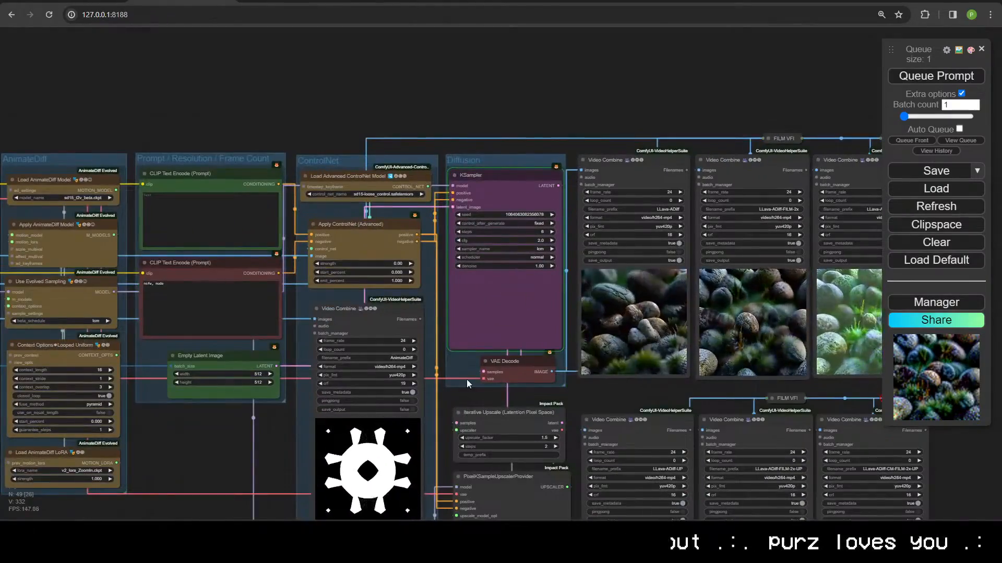
left_click_drag(467, 380, 453, 211)
Step: Colour the upscaler's VAE Decode node red
right_click(473, 296)
left_click_drag(545, 496, 519, 324)
right_click(519, 325)
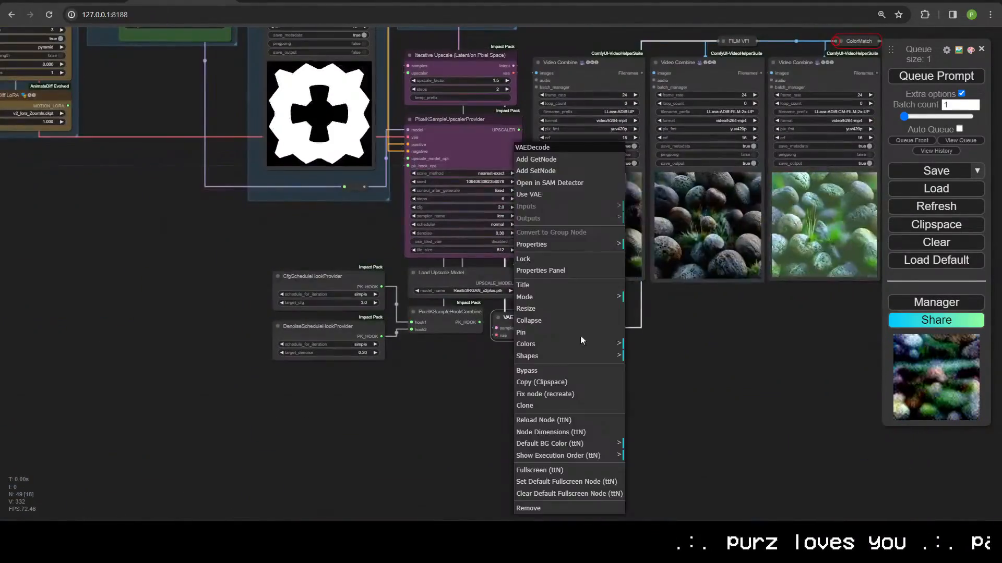
left_click(580, 343)
left_click(646, 355)
Step: Colour the hook provider nodes and Load Upscale Model green
right_click(334, 326)
left_click(381, 305)
left_click(477, 375)
scroll(547, 454, "up", 4)
right_click(389, 342)
left_click(443, 329)
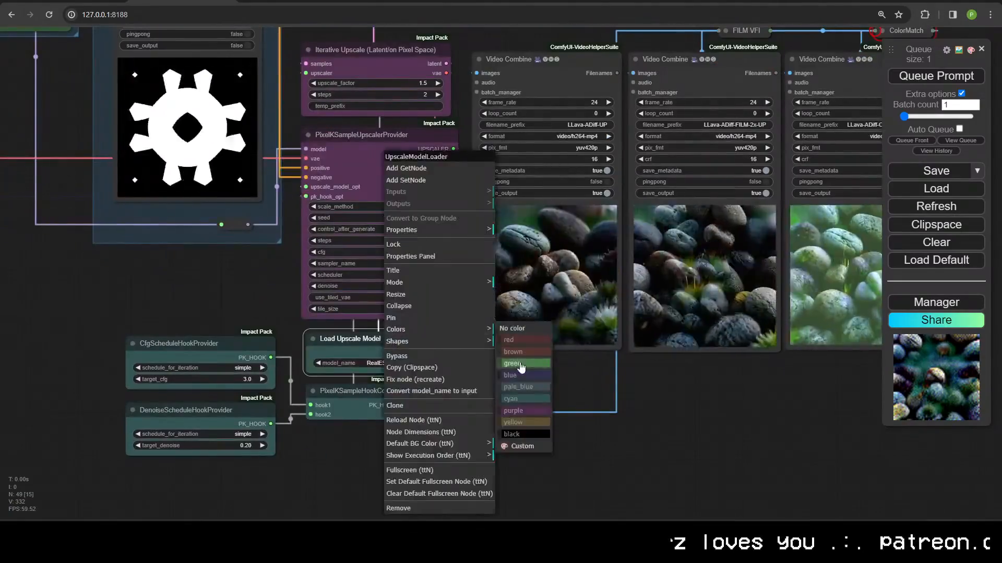
left_click(521, 364)
Step: Move FILM VFI left between the Video Combine nodes and collapse it
right_click(319, 197)
scroll(476, 461, "down", 5)
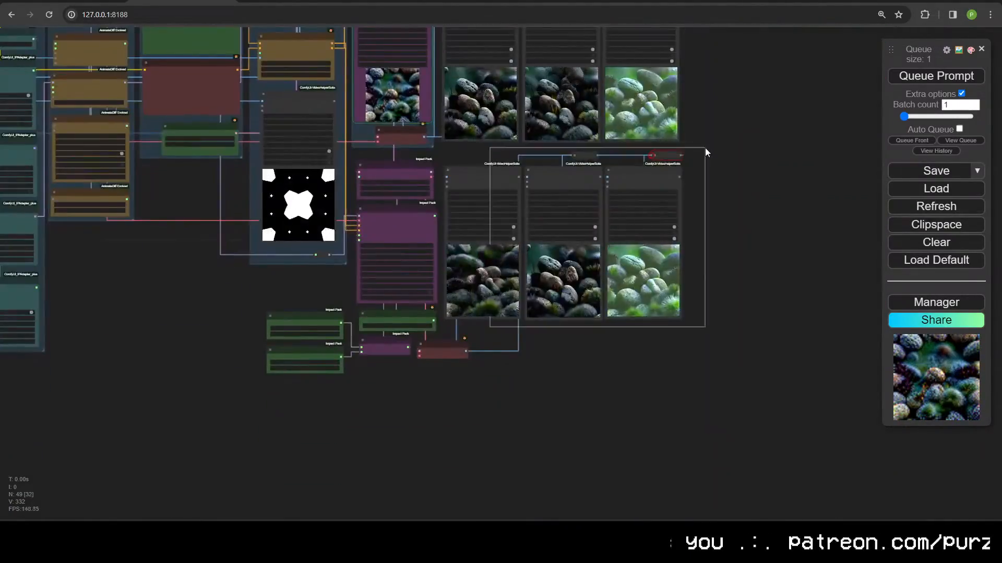
scroll(705, 152, "up", 6)
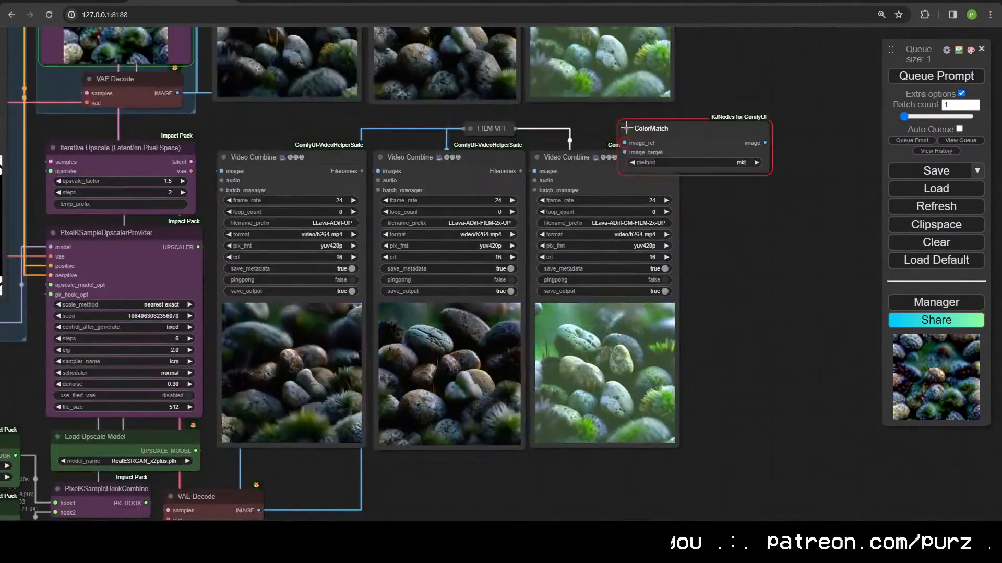
left_click_drag(490, 128, 341, 122)
key("alt+c")
key("alt+c")
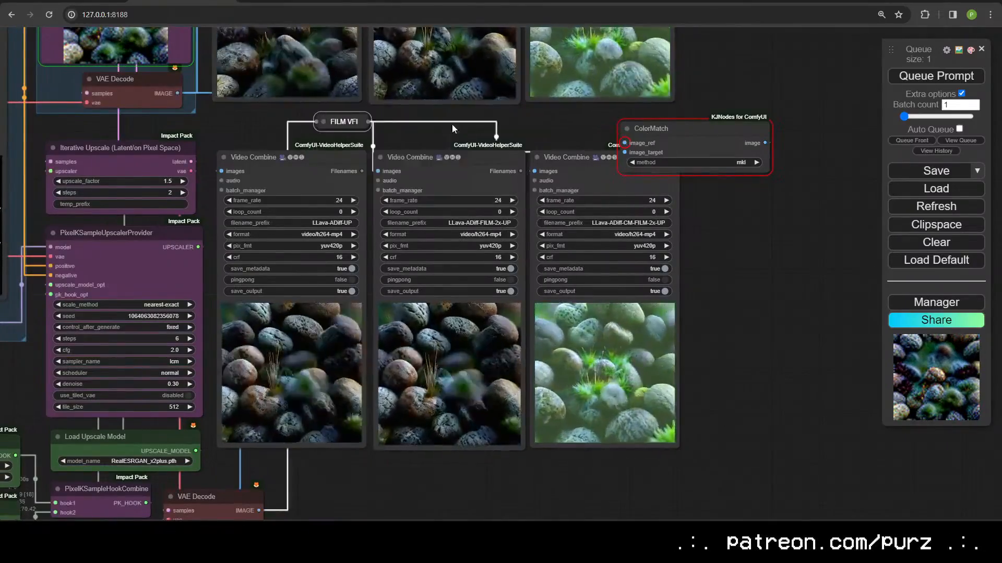
Step: Collapse the ColorMatch node into a pill
scroll(452, 126, "down", 5)
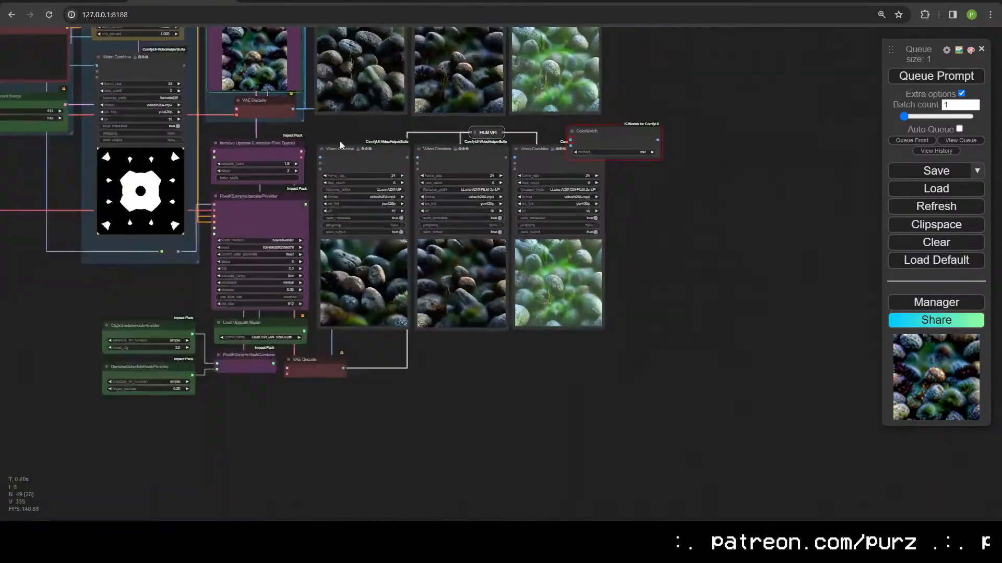
left_click_drag(341, 145, 816, 240)
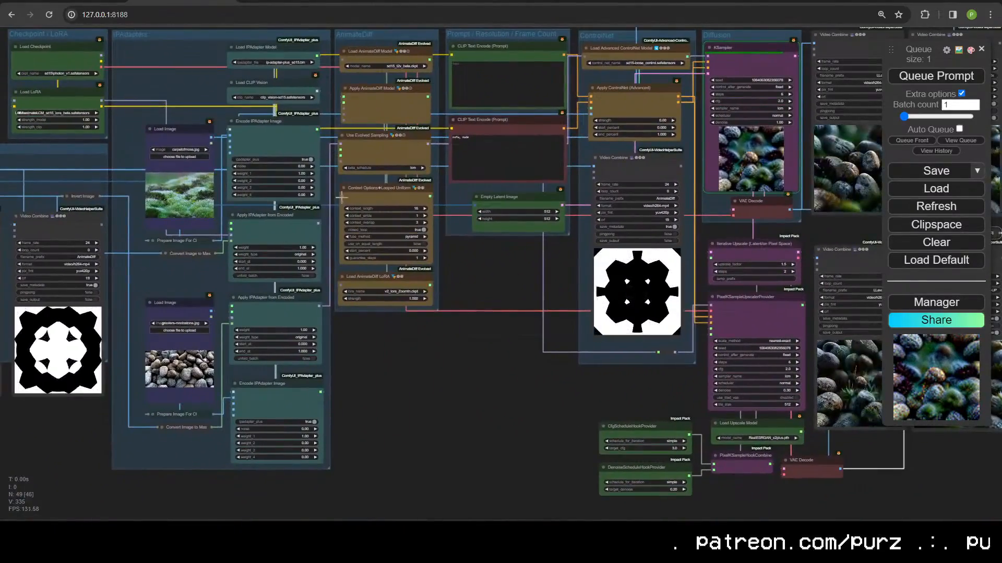
left_click_drag(340, 195, 151, 179)
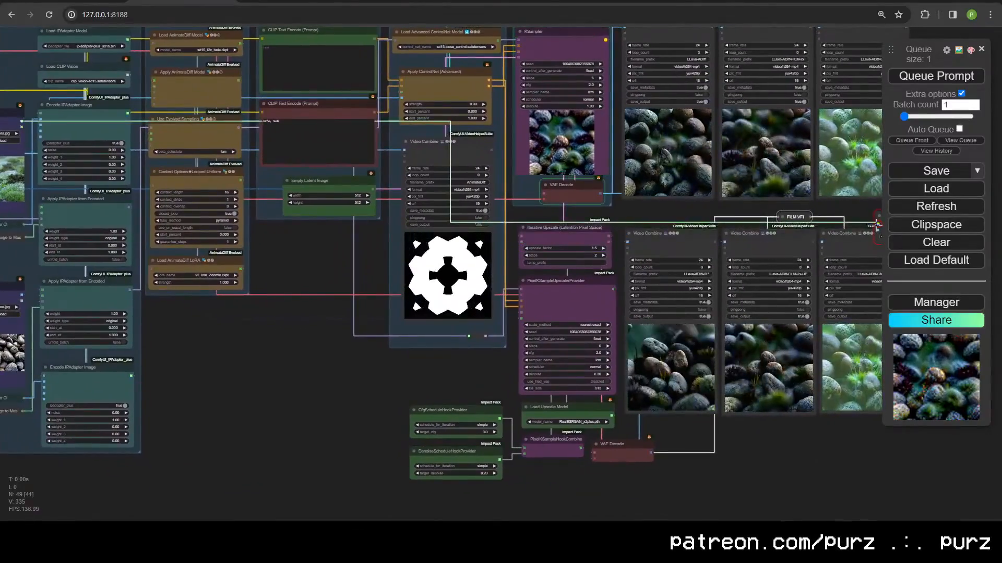
left_click_drag(878, 224, 423, 281)
scroll(423, 282, "up", 12)
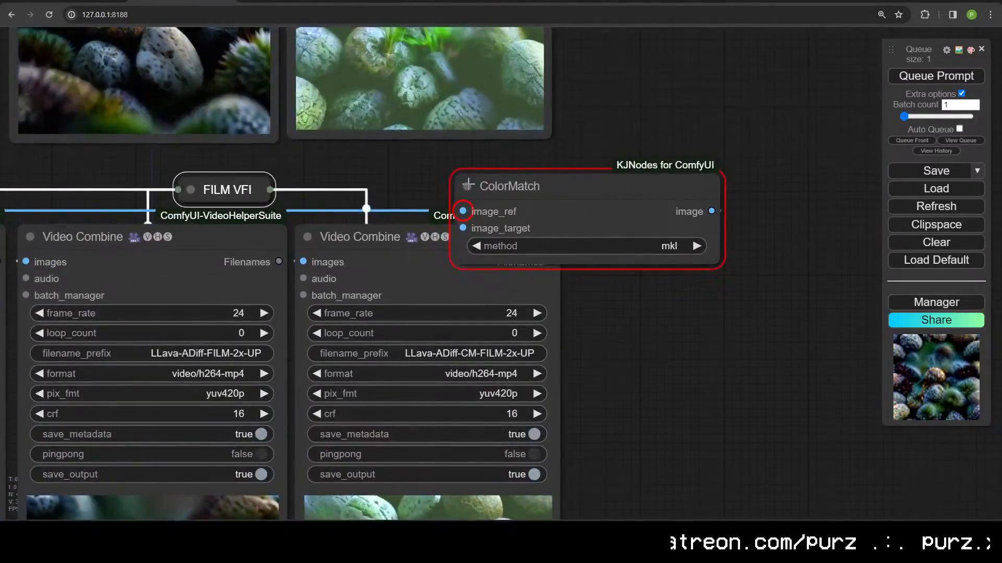
left_click(467, 184)
scroll(666, 230, "down", 8)
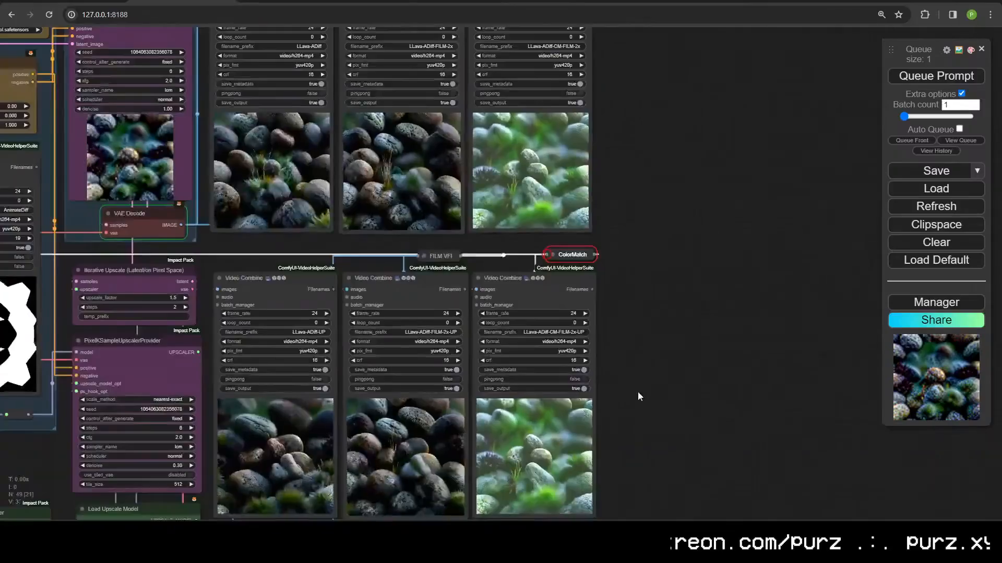
left_click_drag(553, 289, 685, 216)
scroll(685, 216, "down", 6)
left_click_drag(234, 381, 472, 406)
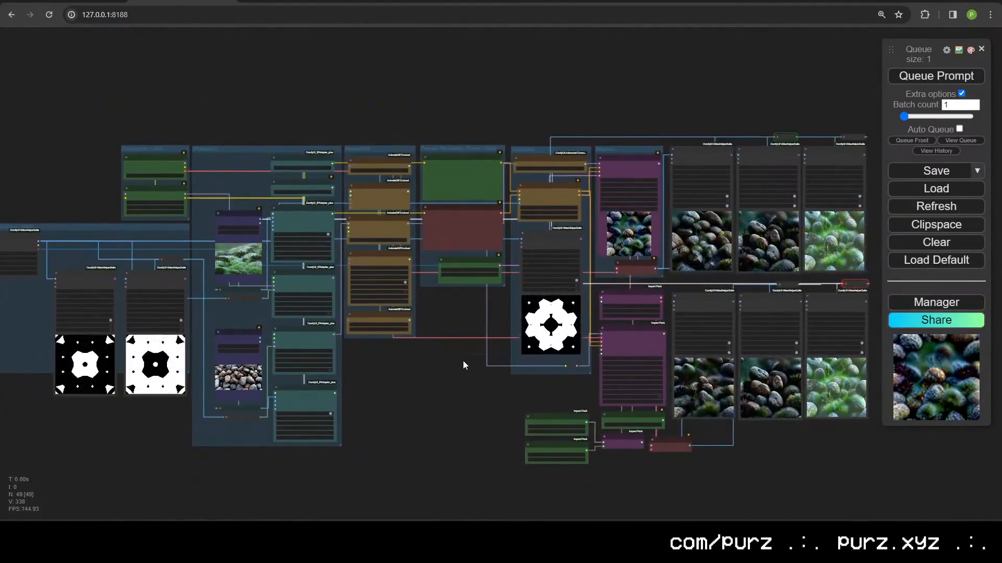
Step: Select the seven upscaler nodes and wrap them in a group with Ctrl+G
scroll(448, 371, "up", 2)
scroll(447, 381, "up", 3)
left_click_drag(428, 389, 143, 246)
left_click_drag(525, 400, 389, 113)
left_click_drag(466, 99, 316, 265)
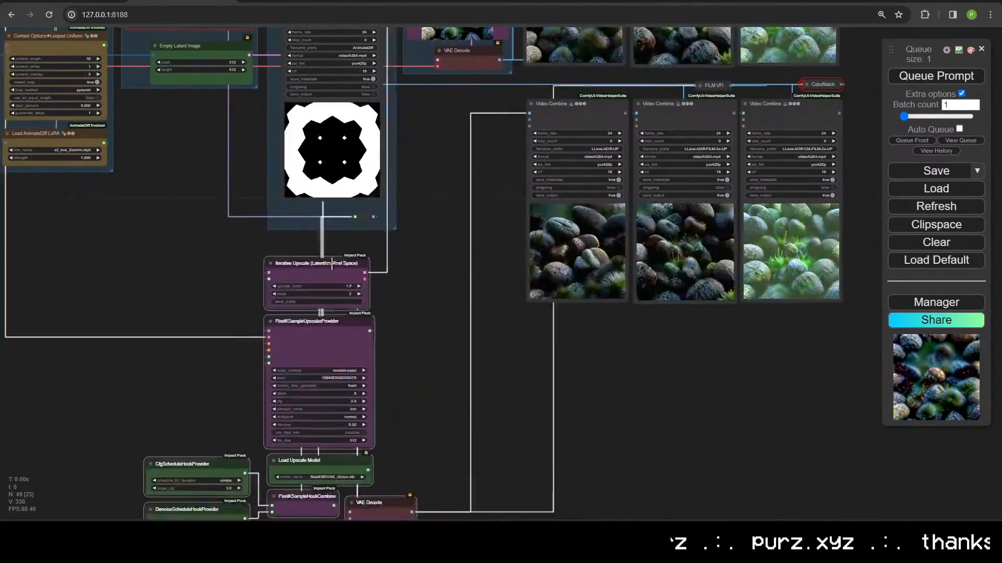
key("ctrl+g")
Step: Stack the hook providers, Load Upscale Model, HookCombine and VAE Decode compactly, shrinking the group
scroll(329, 250, "down", 1)
left_click_drag(349, 197, 430, 198)
scroll(566, 344, "up", 3)
left_click_drag(345, 397, 349, 178)
left_click_drag(349, 450, 353, 219)
left_click_drag(468, 400, 323, 282)
left_click_drag(477, 443, 372, 328)
left_click_drag(552, 451, 499, 401)
left_click_drag(610, 500, 564, 440)
left_click_drag(579, 313, 588, 409)
Step: Title the new group 'Upscaler'
right_click(368, 257)
left_click(381, 347)
left_click(527, 347)
type("Upscaler")
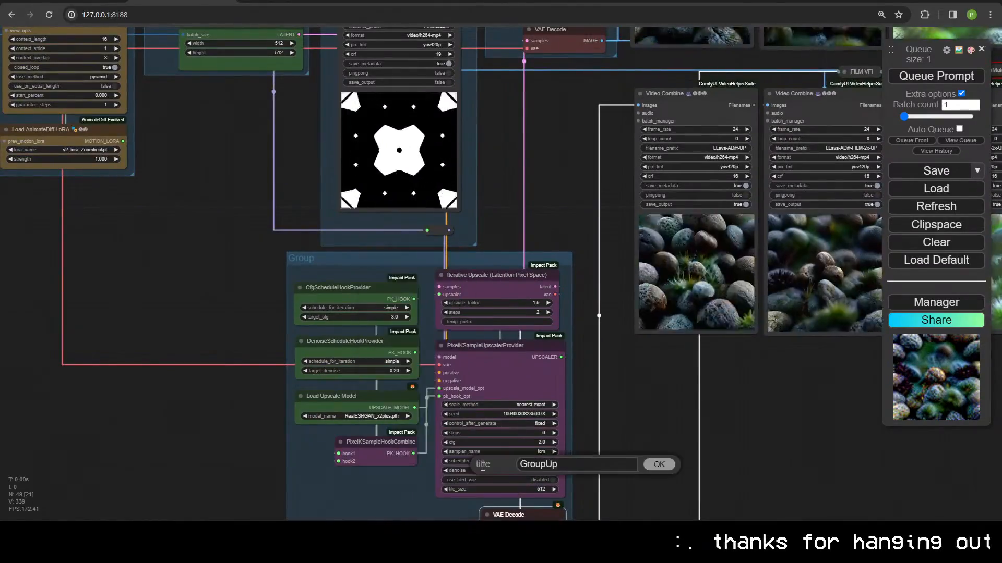
key("Return")
Step: Wrap the lower and upper Video Combine rows in their own groups
scroll(678, 200, "down", 2)
right_click(721, 254)
left_click(783, 362)
left_click_drag(712, 158, 691, 320)
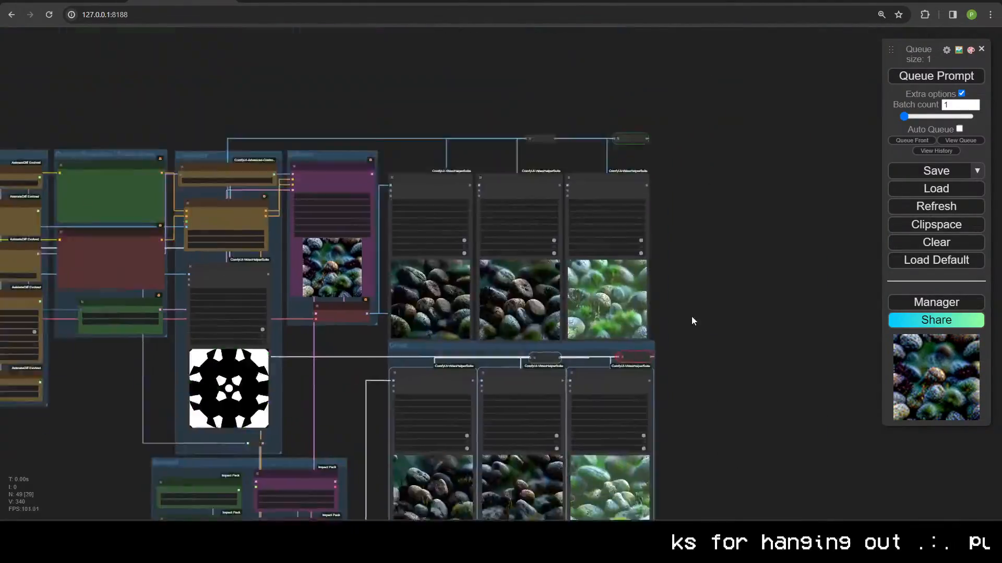
right_click(694, 305)
left_click(736, 412)
right_click(419, 179)
left_click(443, 437)
left_click(537, 441)
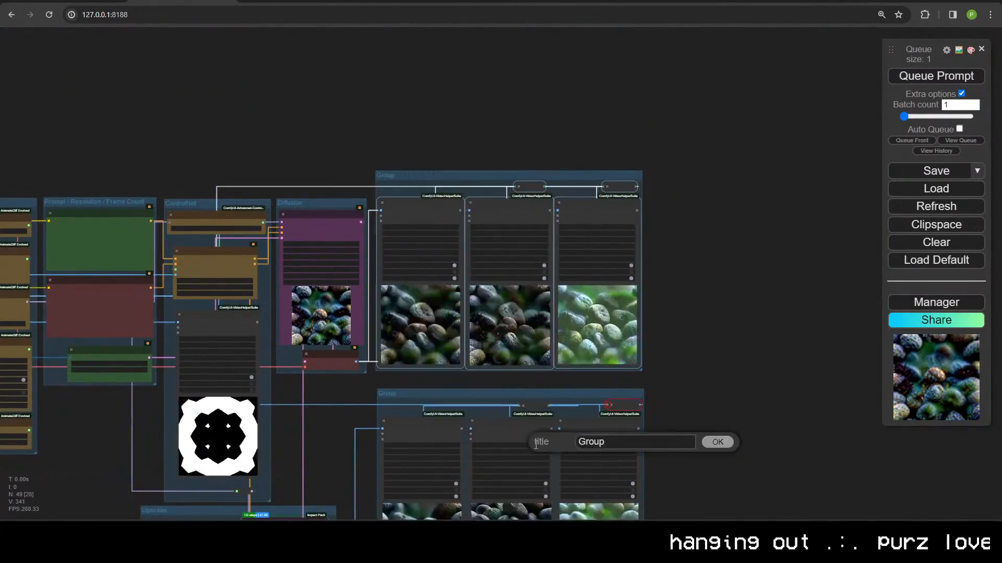
key("Return")
Step: Title the lower output group 'Upscaled Outputs'
scroll(409, 270, "up", 5)
right_click(409, 270)
type("Upscaled Outputs")
key("Return")
Step: Arrange the groups, aligning Upscaled Outputs directly under the Outputs group
scroll(445, 296, "down", 6)
left_click_drag(424, 283, 534, 282)
left_click_drag(470, 88, 582, 88)
left_click_drag(193, 391, 325, 286)
left_click_drag(280, 115, 376, 117)
scroll(395, 204, "down", 3)
left_click_drag(492, 117, 481, 117)
left_click_drag(460, 265, 449, 258)
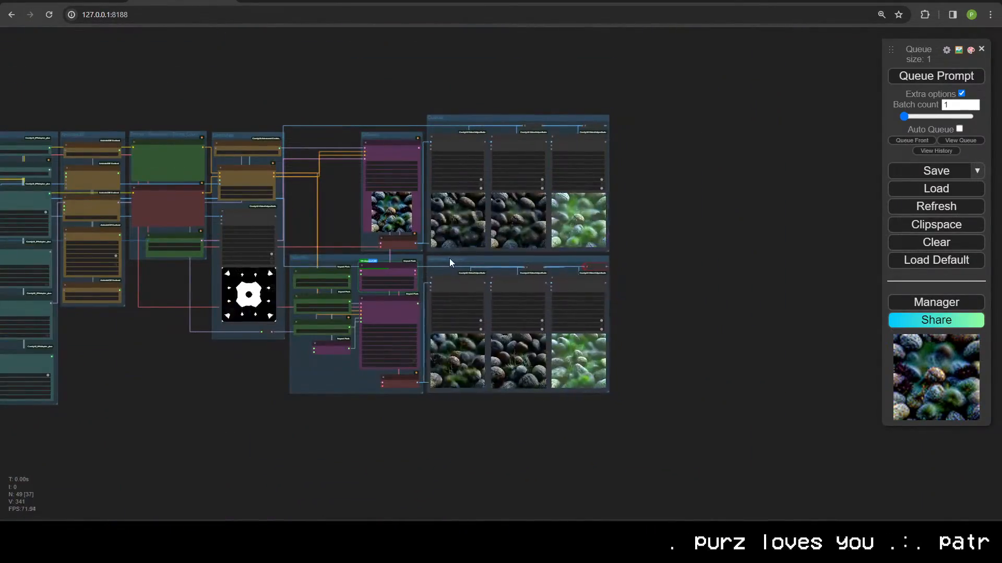
left_click_drag(186, 385, 345, 444)
scroll(344, 397, "up", 6)
scroll(485, 35, "down", 5)
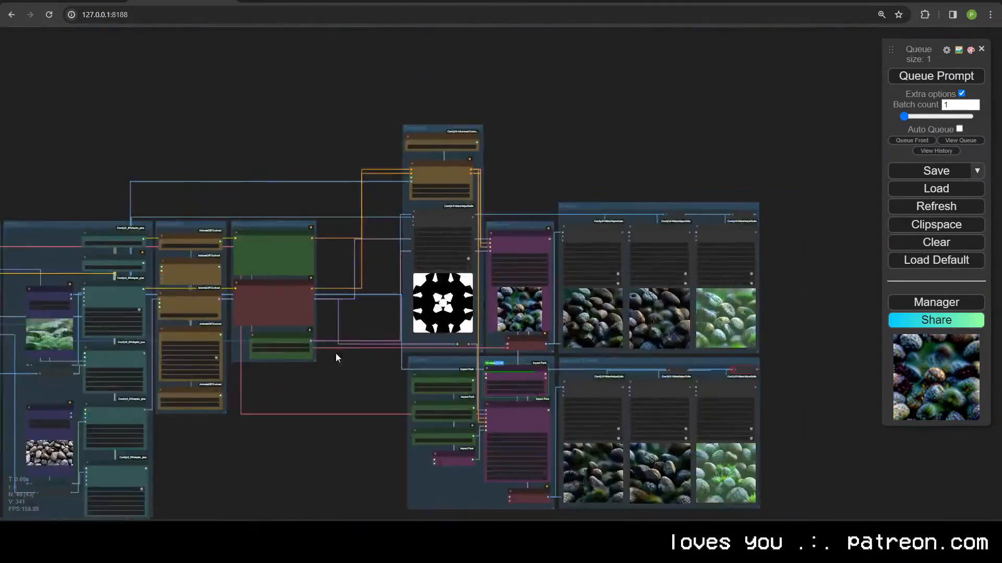
scroll(477, 133, "up", 2)
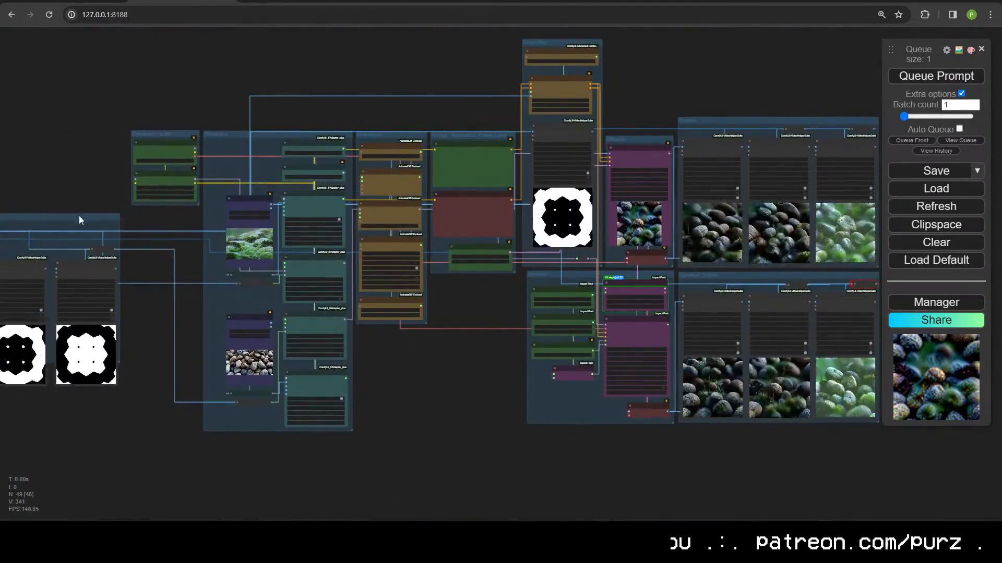
scroll(457, 450, "down", 5)
scroll(397, 418, "up", 12)
scroll(359, 396, "down", 10)
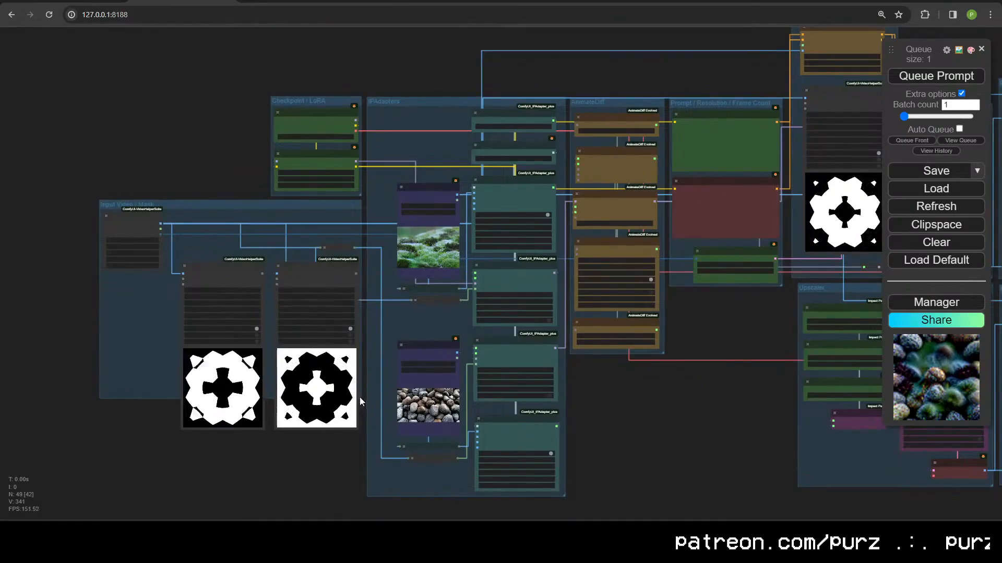
scroll(371, 418, "up", 6)
scroll(380, 419, "up", 10)
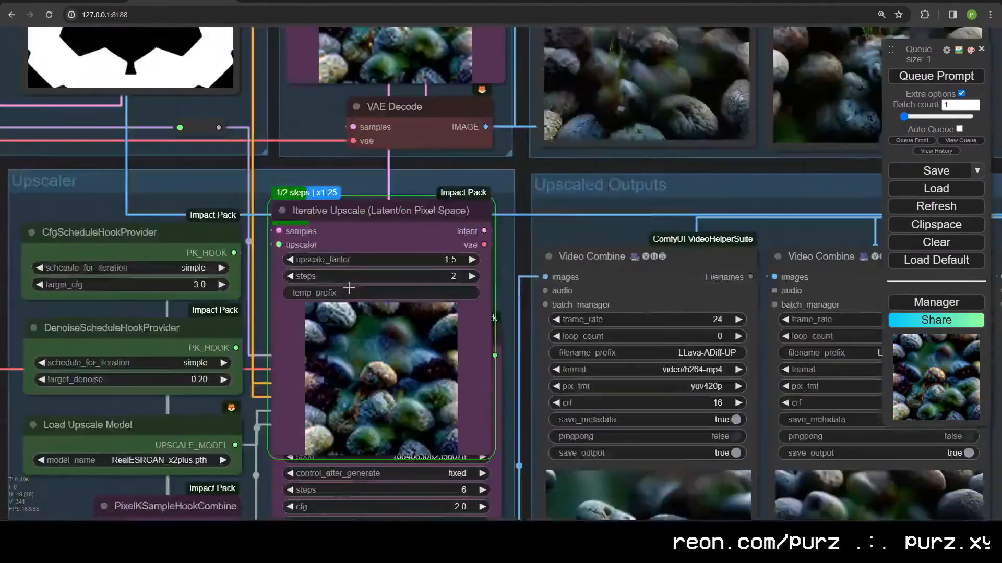
left_click_drag(194, 186, 318, 77)
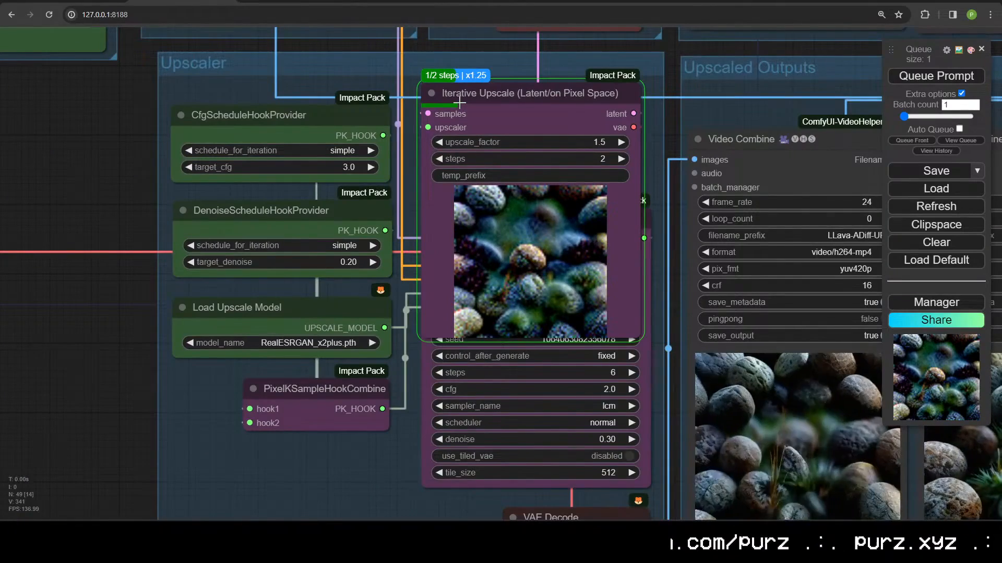
scroll(413, 249, "down", 8)
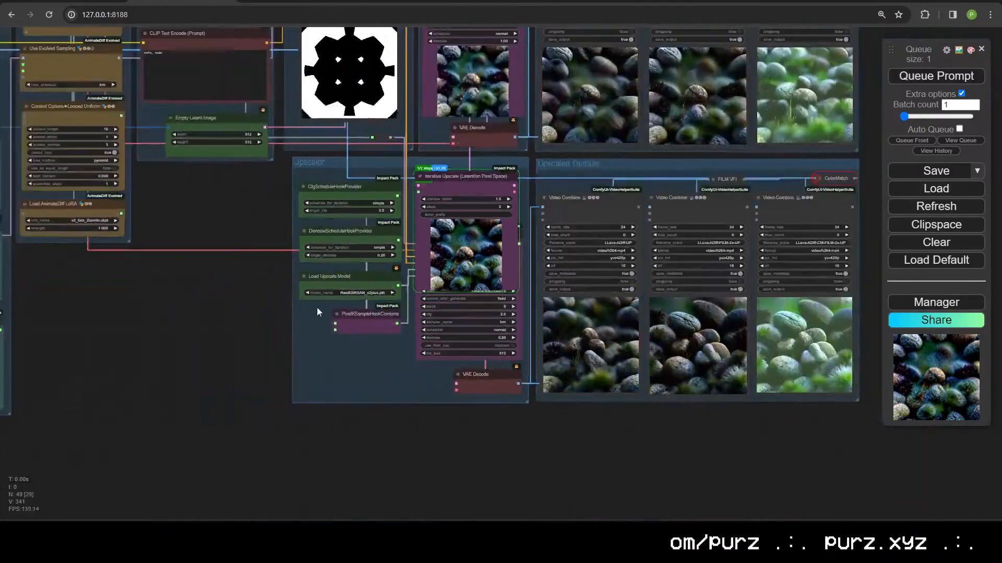
left_click_drag(337, 388, 212, 452)
scroll(208, 444, "up", 3)
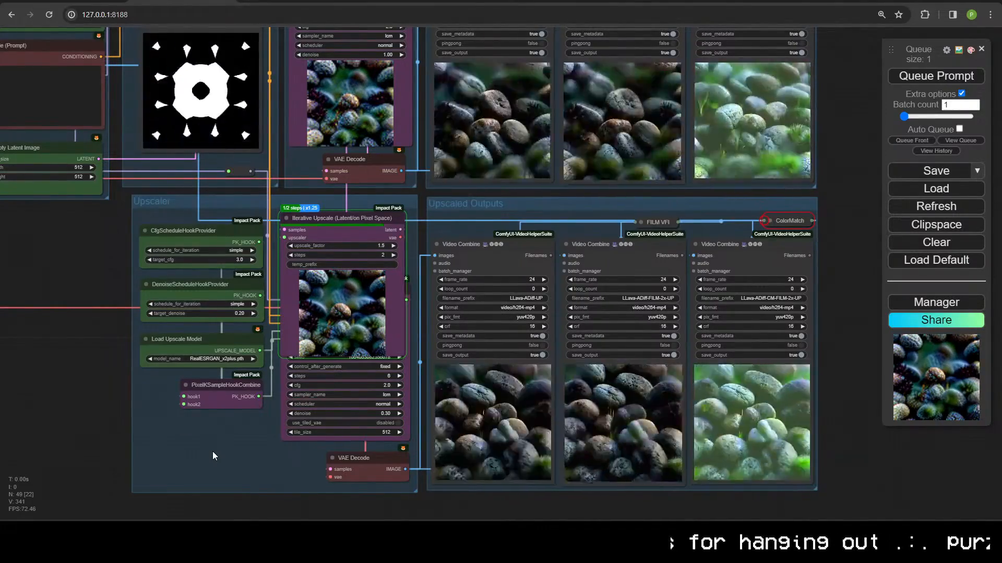
Step: Bring the nvitop GPU monitor and ComfyUI console log in front of the browser
key("alt+Tab")
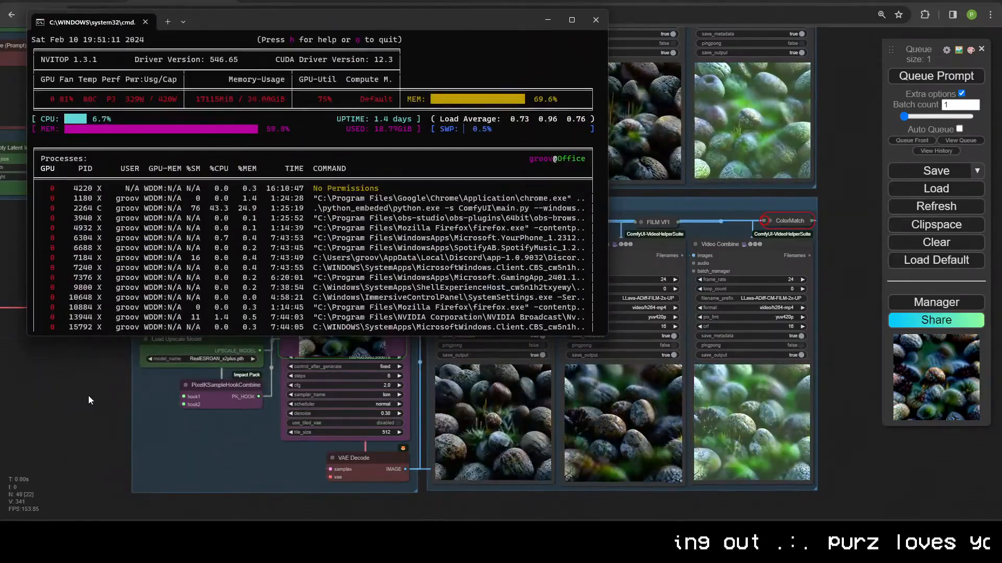
key("alt+Tab")
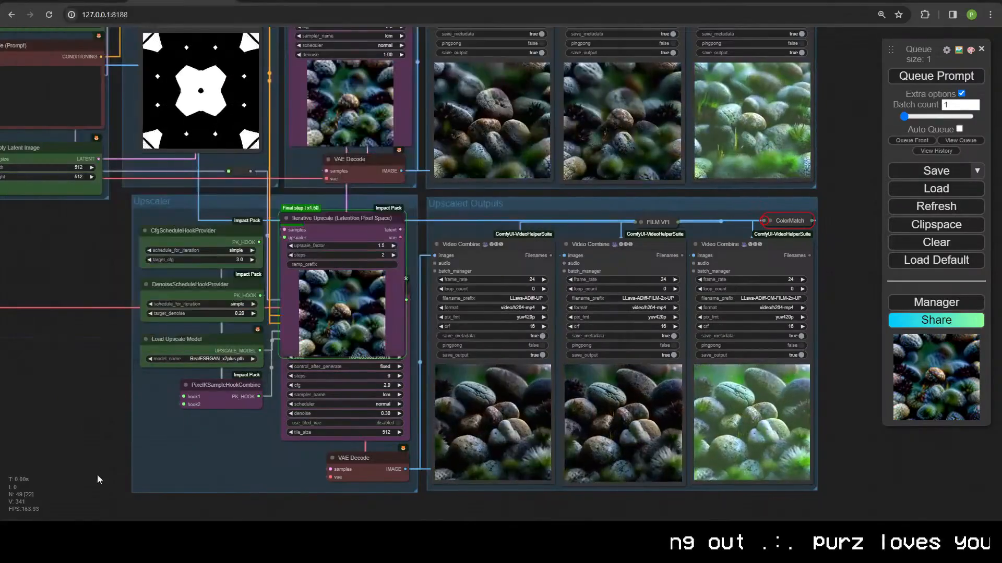
key("alt+Tab")
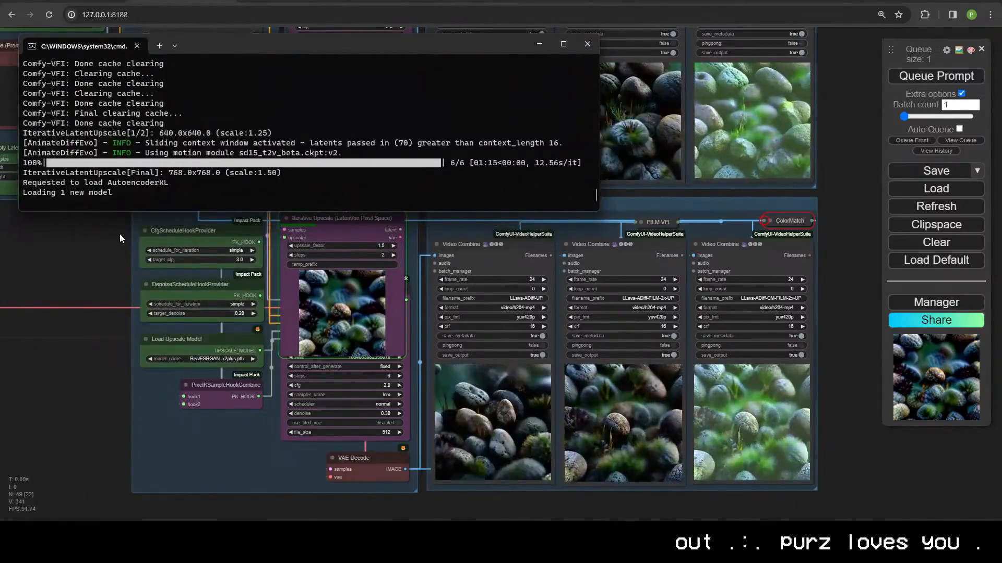
left_click(95, 248)
key("alt+Tab")
key("alt+Tab")
Step: Shorten the nvitop window and dock it at the lower right of the screen
left_click_drag(386, 23, 773, 18)
left_click_drag(908, 333, 912, 130)
left_click_drag(753, 14, 751, 355)
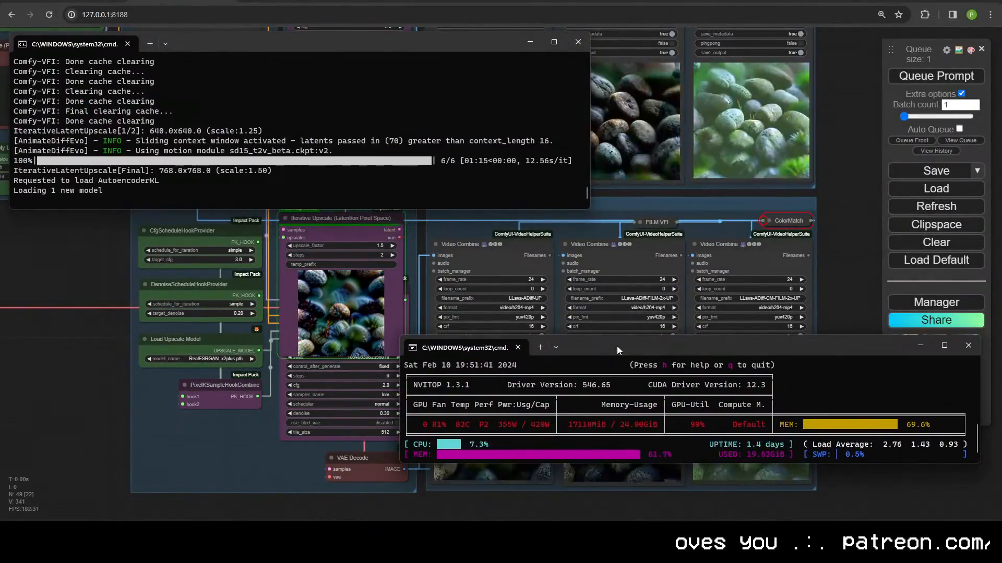
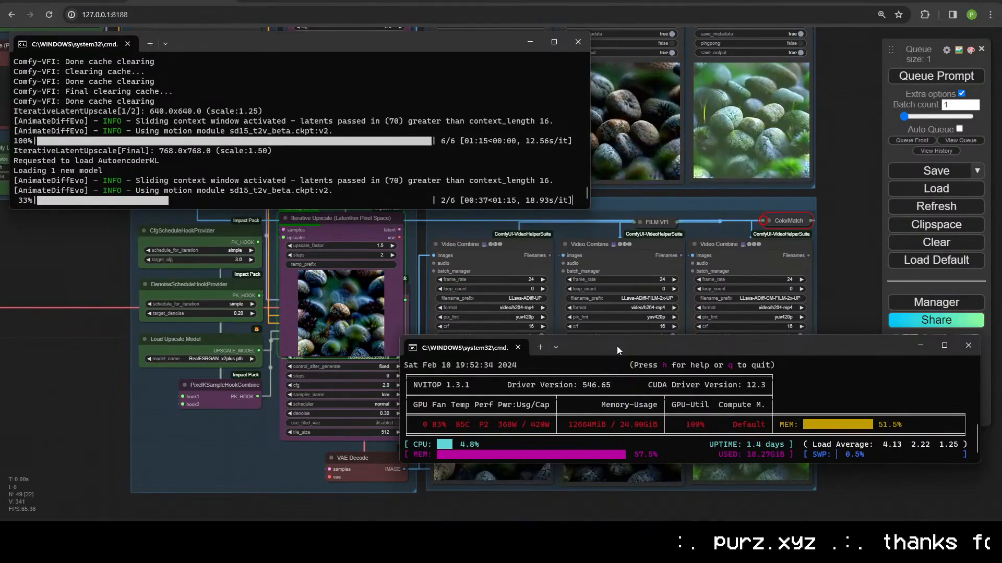
Step: Put the workflow canvas back over the consoles and pan to the Input Video / Mask group
scroll(127, 352, "down", 2)
left_click_drag(127, 352, 977, 224)
scroll(406, 367, "down", 2)
scroll(402, 368, "up", 5)
left_click_drag(339, 407, 980, 374)
Step: Pan and zoom across the graph to the Upscaler and Upscaled Outputs groups
left_click_drag(777, 335, 484, 462)
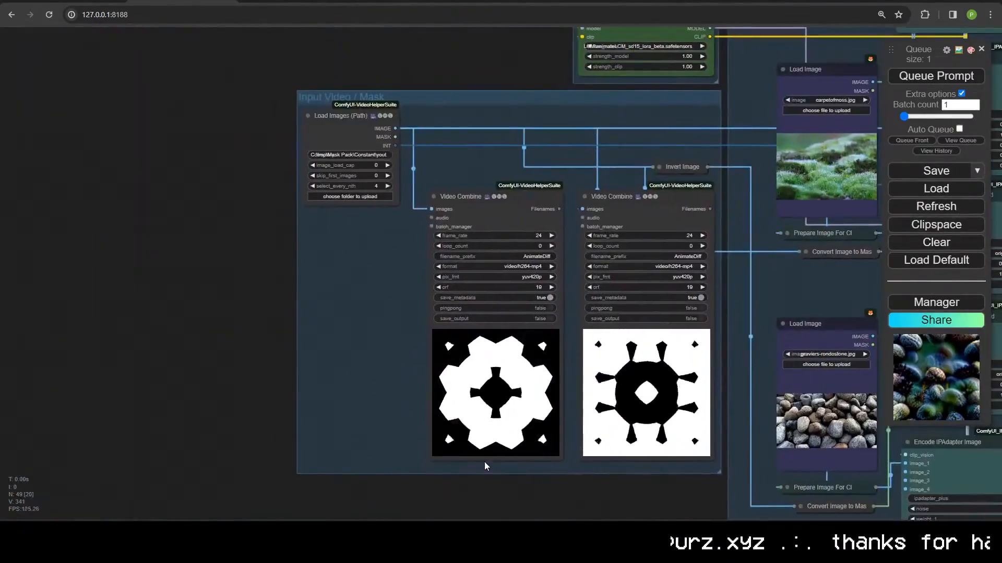
left_click_drag(783, 292, 394, 270)
scroll(540, 400, "down", 2)
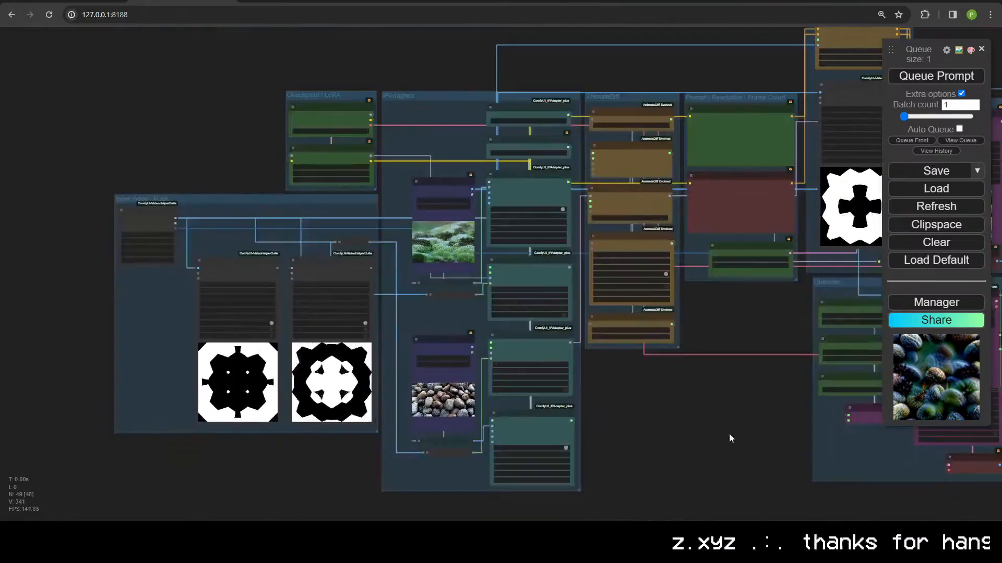
left_click_drag(730, 438, 346, 443)
scroll(347, 443, "up", 5)
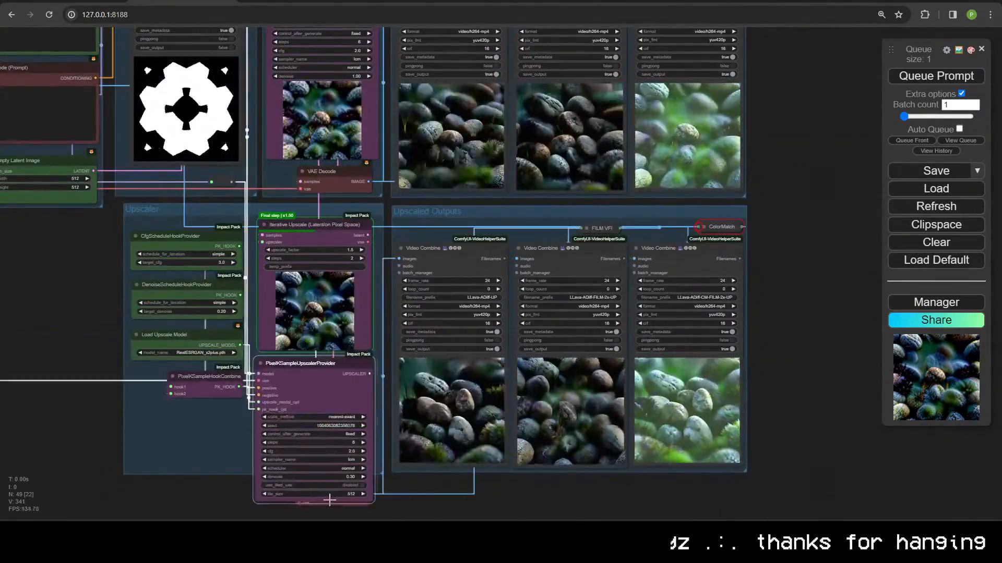
scroll(330, 501, "down", 3)
scroll(107, 156, "up", 5)
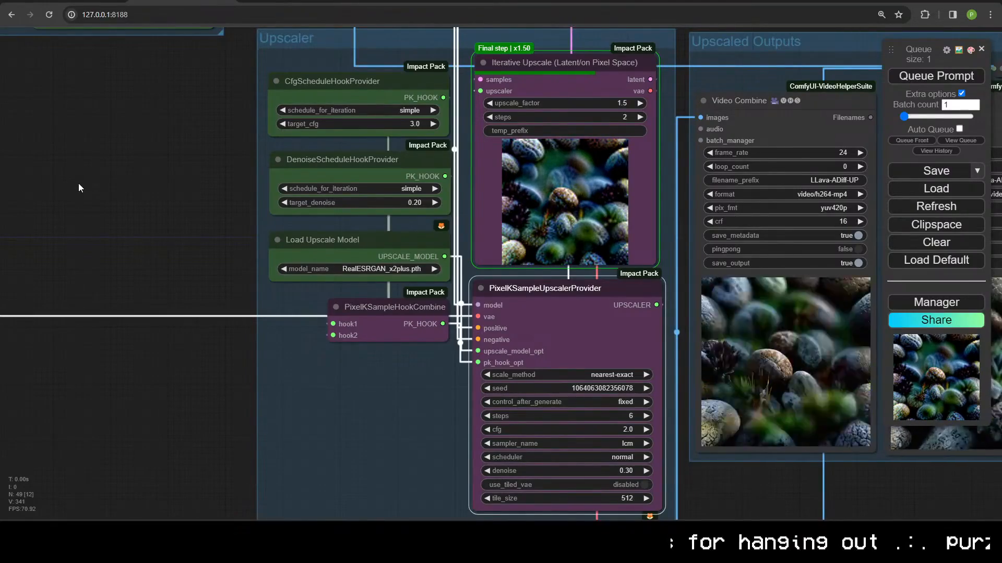
left_click_drag(805, 497, 678, 493)
Step: Check the console log and GPU monitor, then return to the workflow page
left_click(58, 531)
left_click(65, 531)
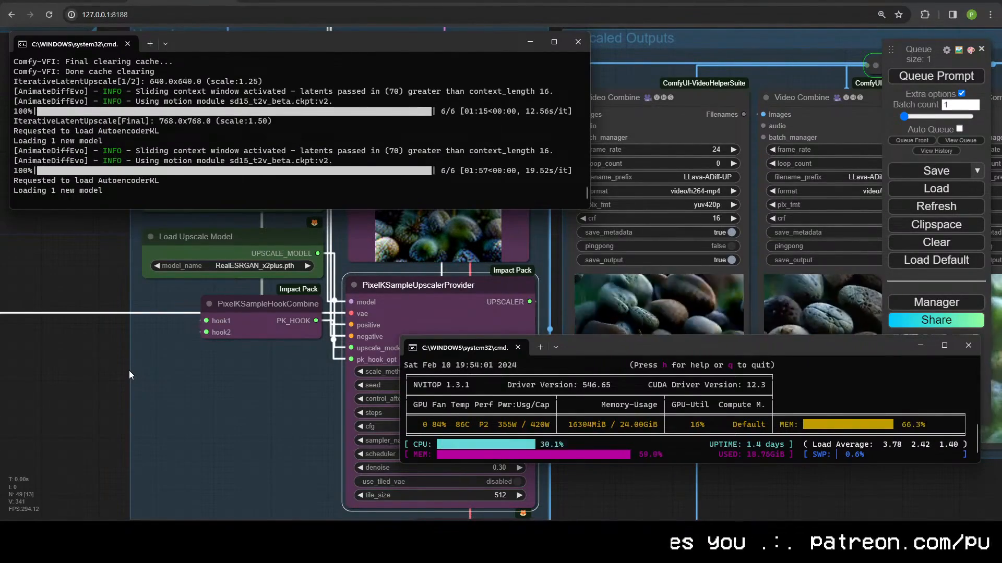
left_click(143, 342)
Step: Inspect the finished upscaled Video Combine previews across the workflow, then start a new blank browser tab
scroll(346, 492, "down", 2)
scroll(365, 474, "up", 4)
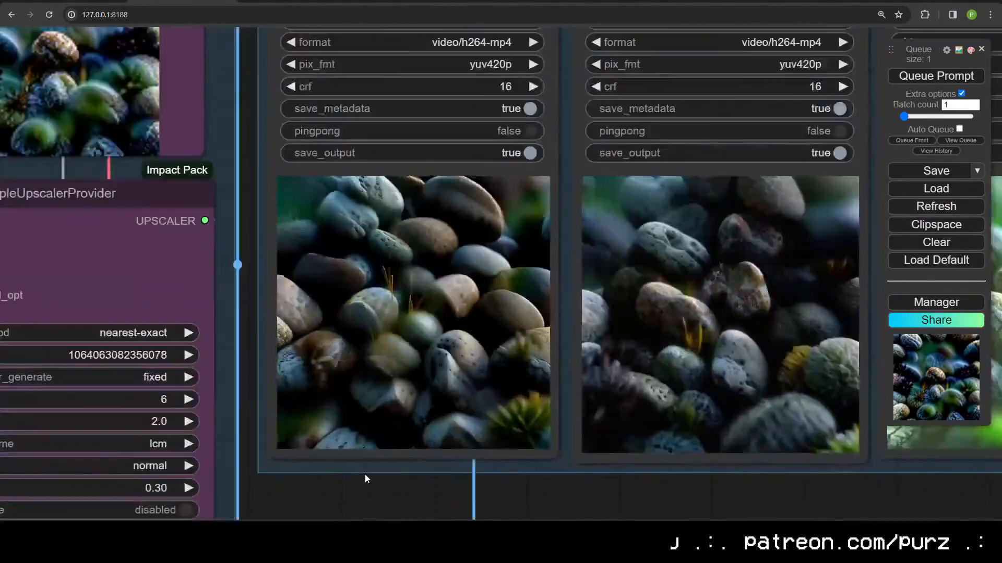
scroll(365, 474, "up", 5)
scroll(379, 471, "down", 12)
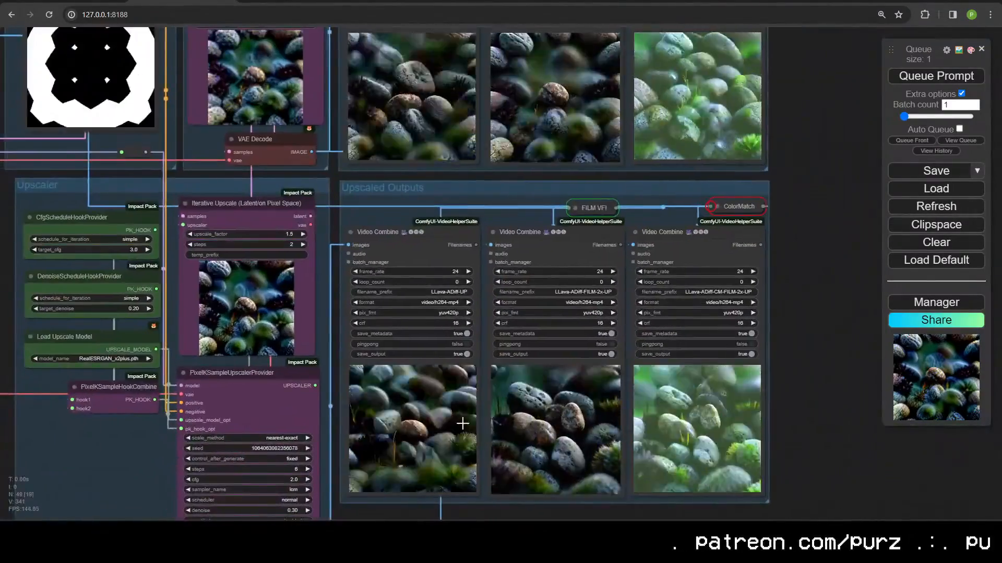
scroll(458, 483, "up", 8)
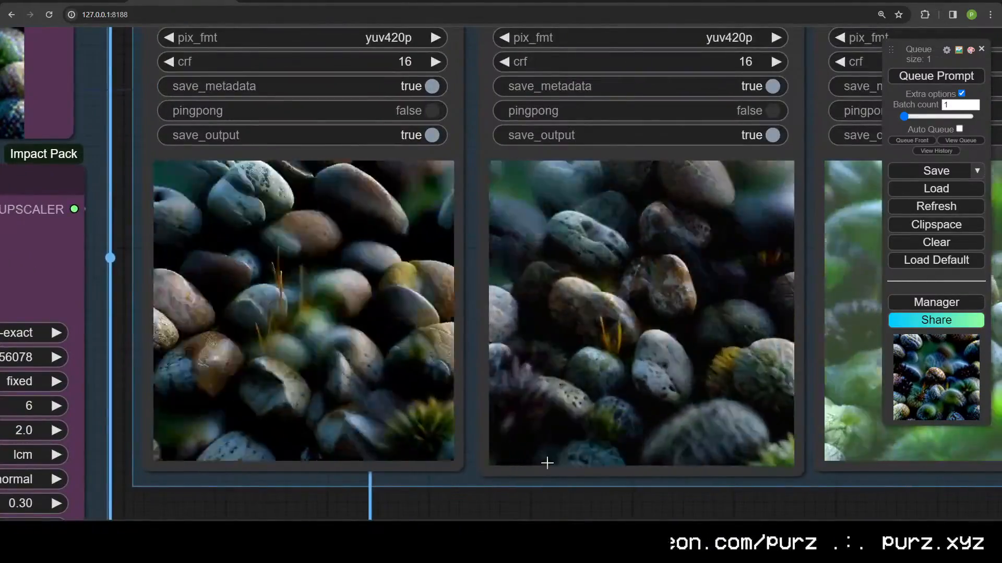
scroll(543, 461, "down", 8)
left_click_drag(543, 460, 699, 461)
scroll(802, 429, "up", 2)
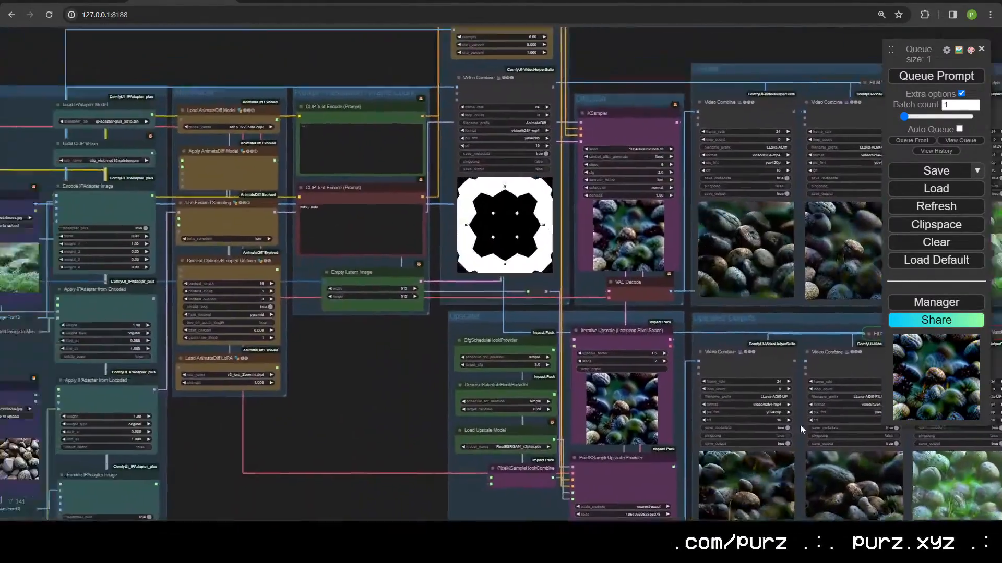
scroll(802, 429, "down", 8)
scroll(738, 409, "up", 8)
left_click_drag(443, 374, 208, 373)
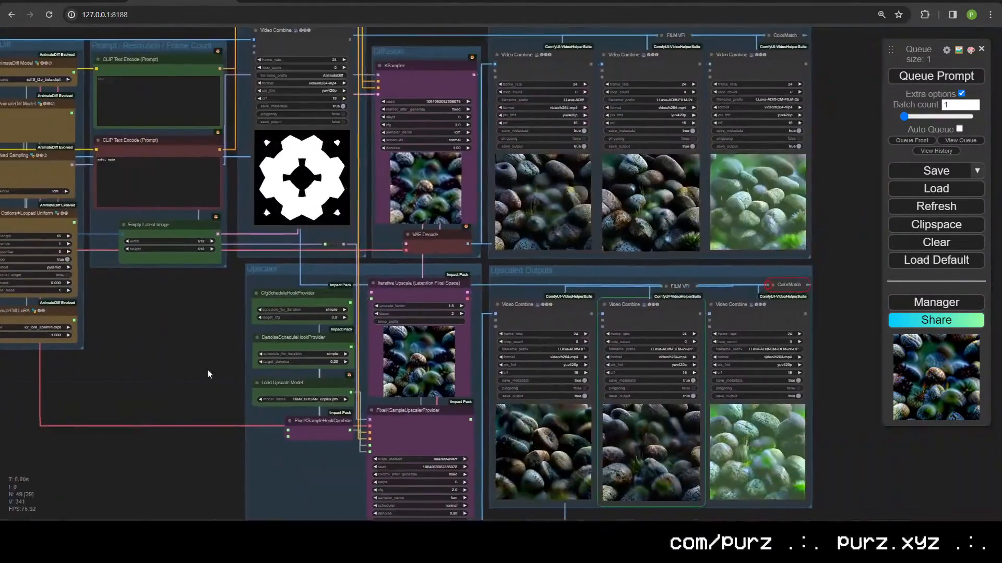
scroll(450, 470, "up", 10)
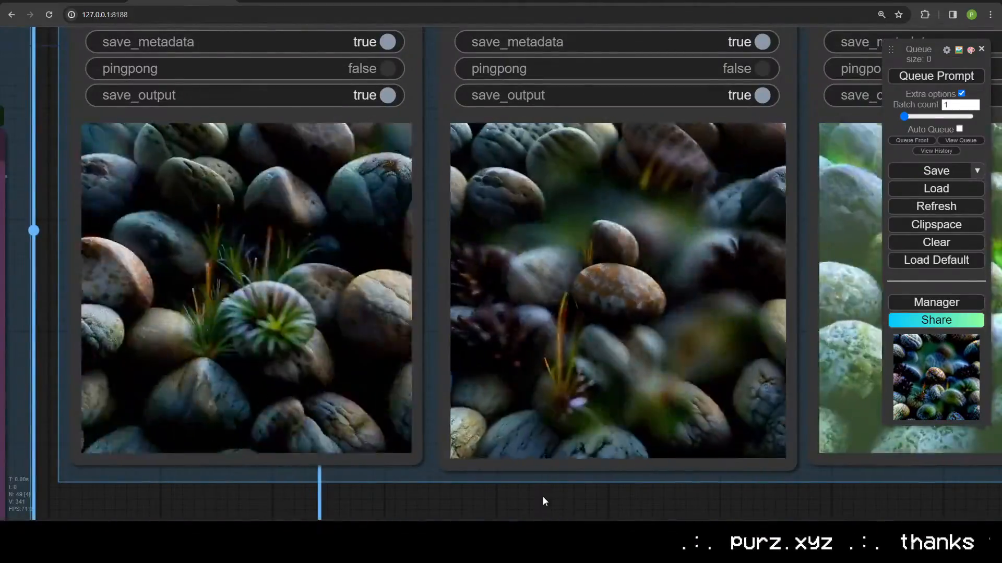
scroll(324, 416, "down", 10)
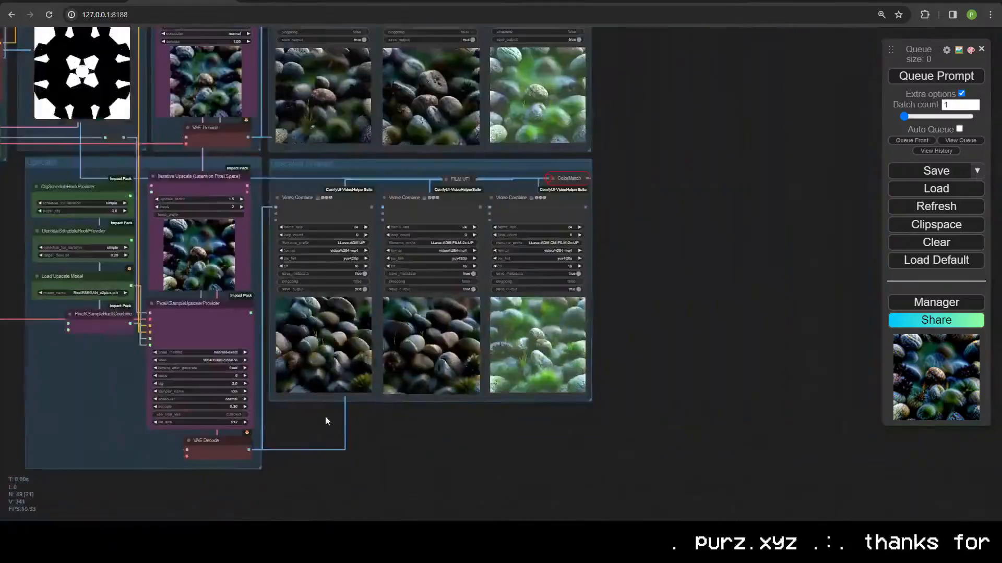
key("ctrl+t")
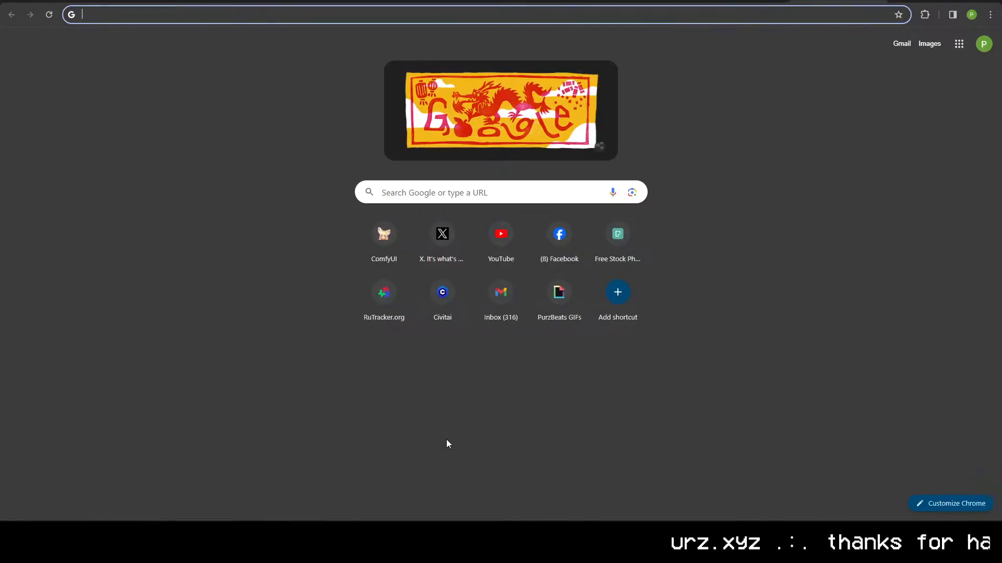
Step: Search Google for clay and browse the Images results
key("ctrl+v")
key("Return")
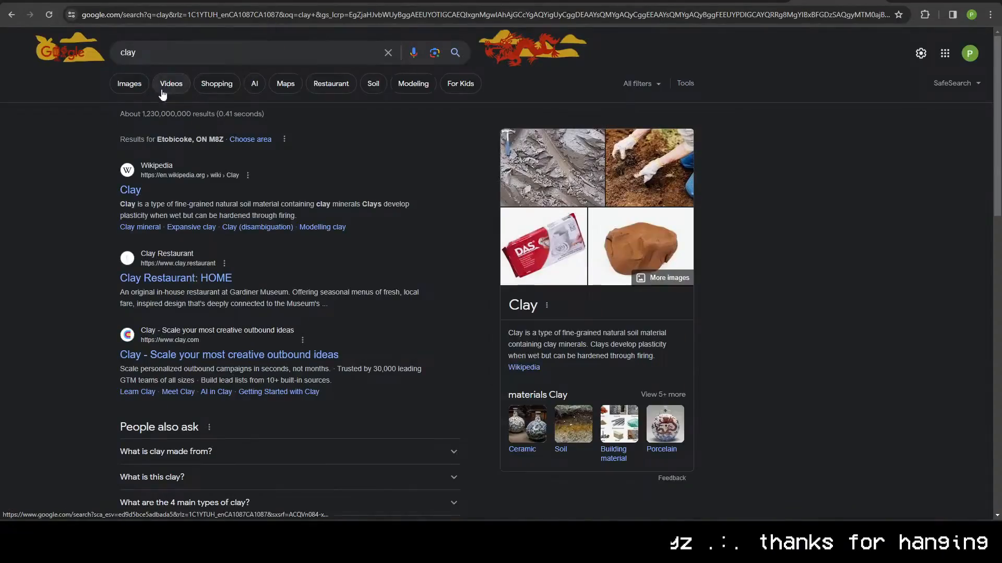
left_click(129, 83)
scroll(200, 286, "down", 10)
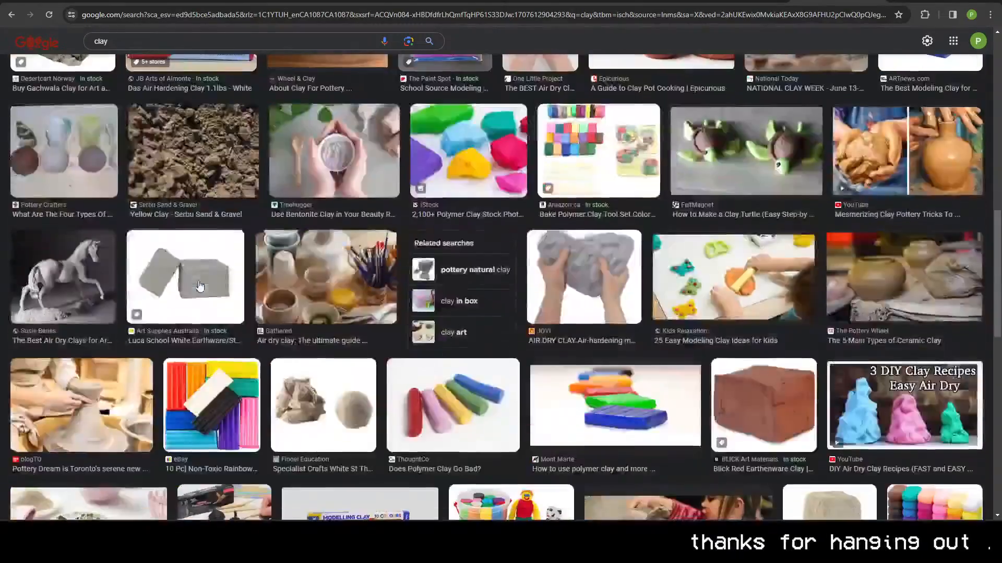
scroll(200, 286, "down", 3)
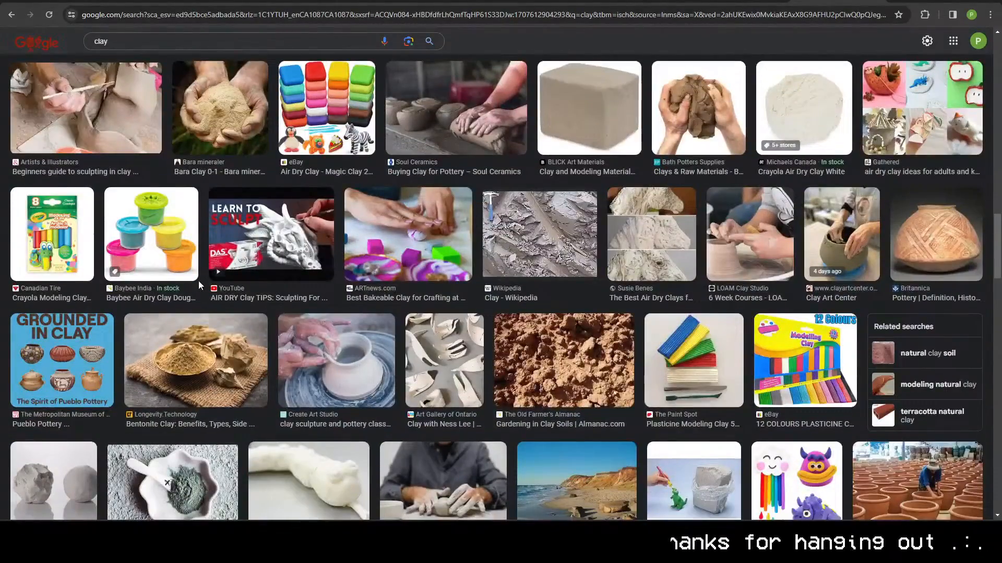
scroll(198, 281, "up", 15)
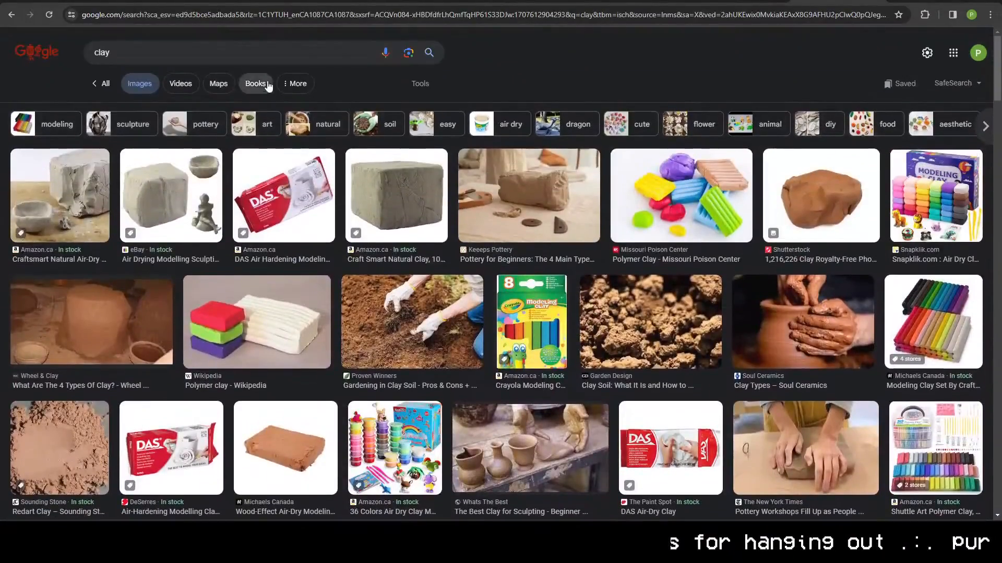
Step: Search Google Images for 'ball of clay', then for 'fire'
left_click(254, 54)
type("ba")
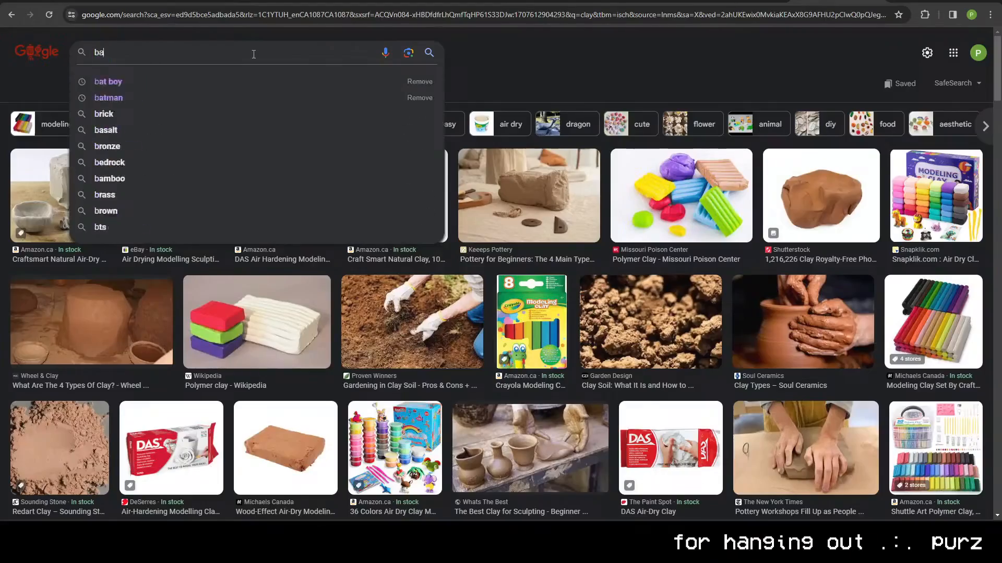
type("ll of clay")
key("Return")
scroll(433, 230, "down", 10)
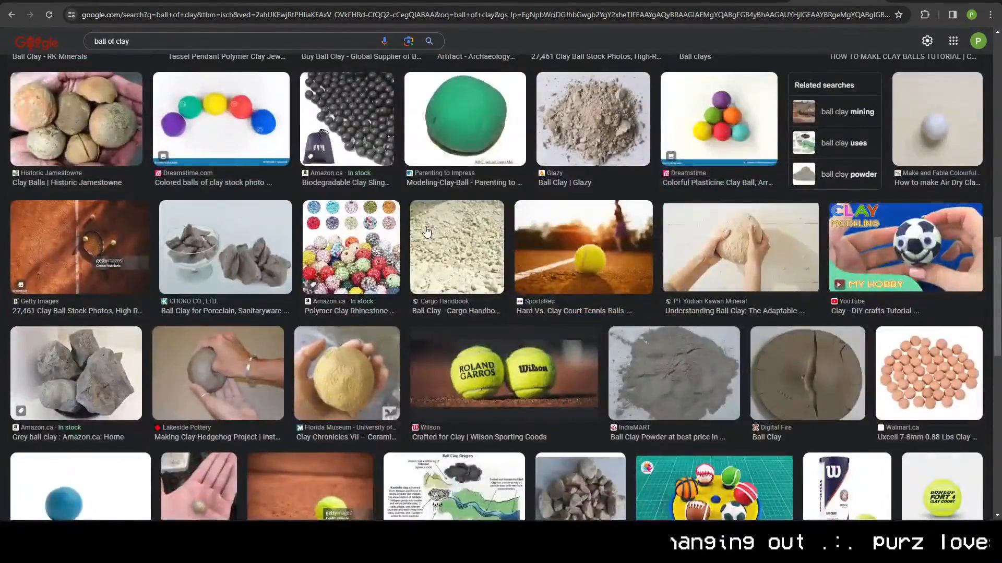
scroll(427, 232, "up", 10)
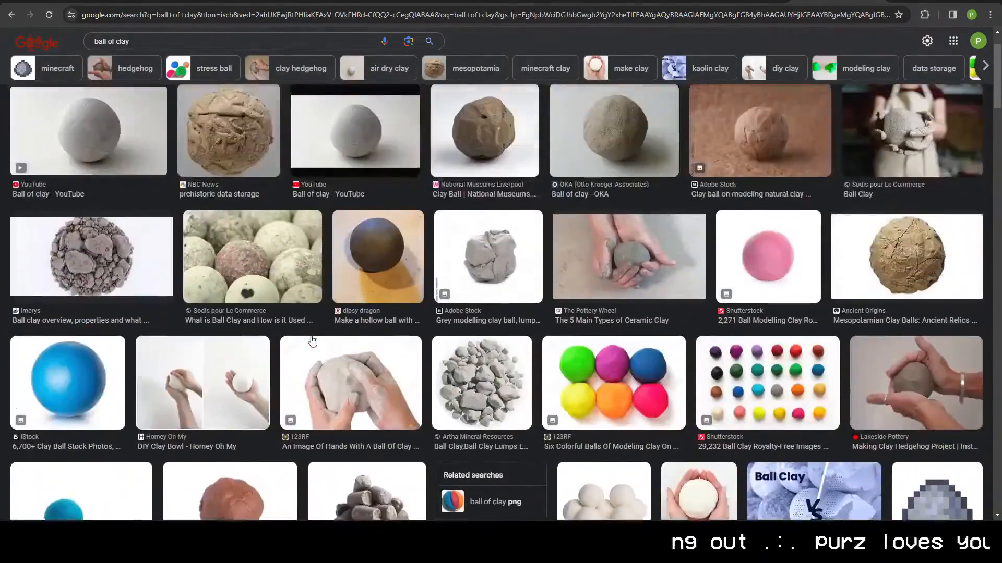
scroll(312, 341, "up", 2)
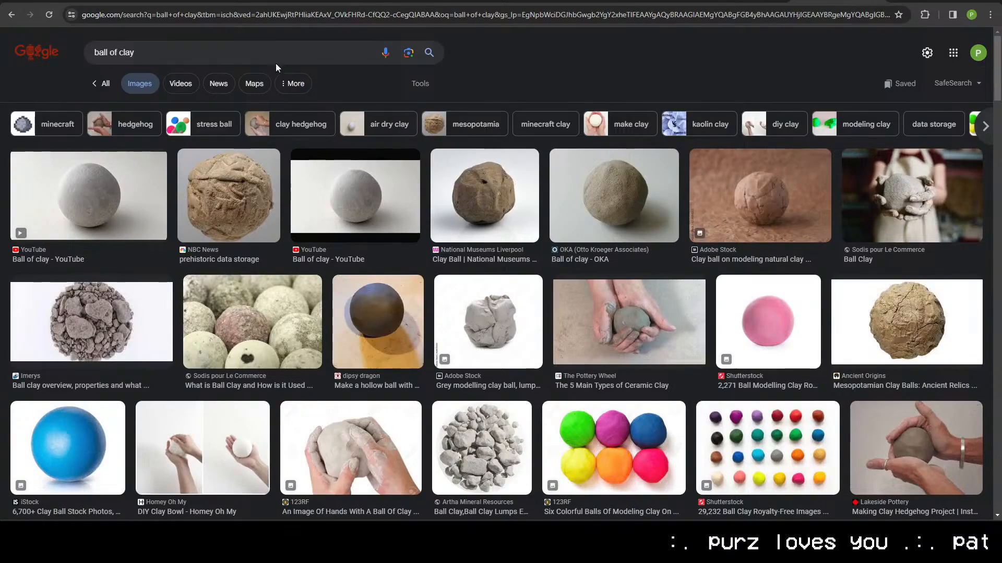
triple_click(249, 52)
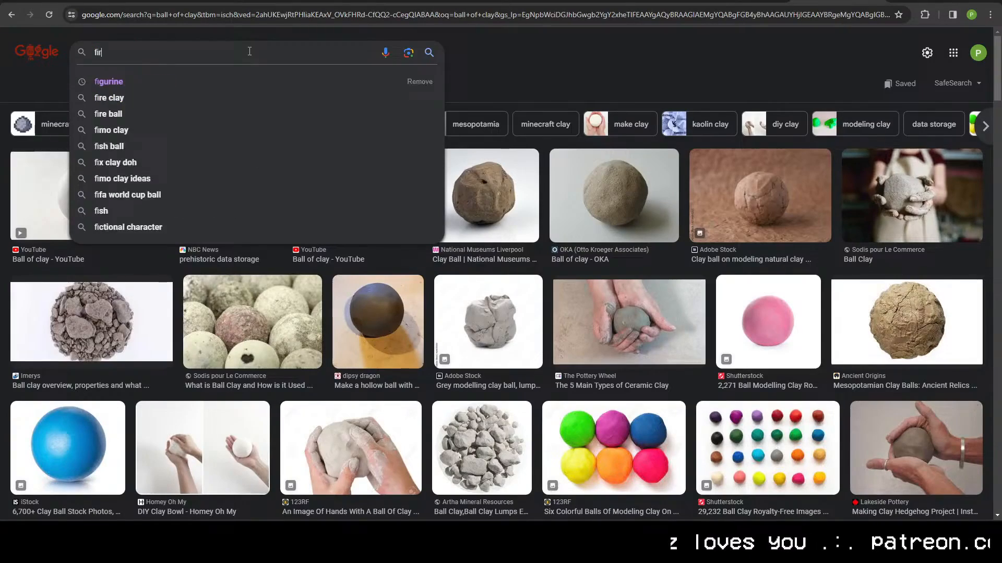
key("Return")
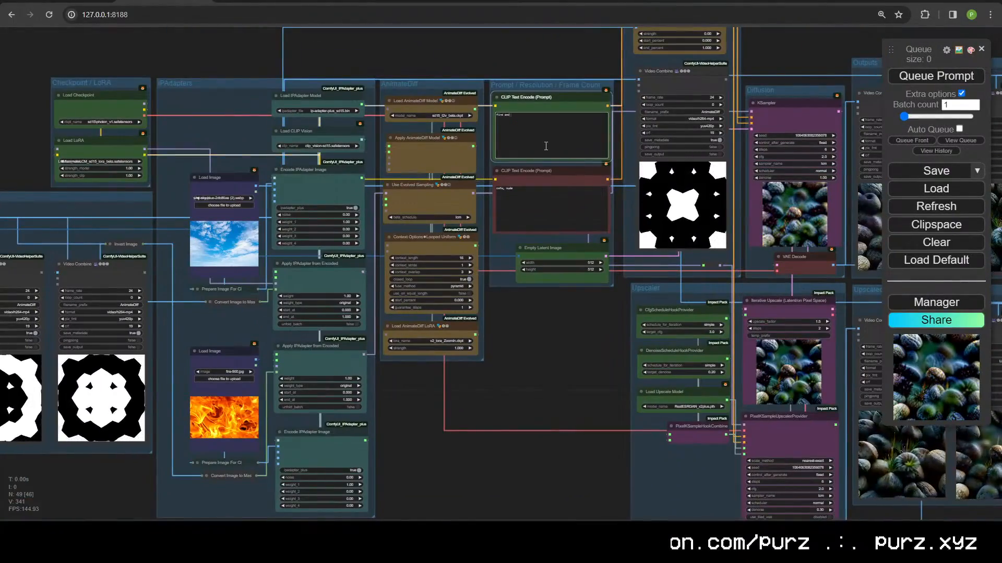
Step: Open the AnimateDiff motion LoRA list and move the white link's reroute point lower in the Upscaler group
scroll(475, 332, "up", 7)
left_click(418, 350)
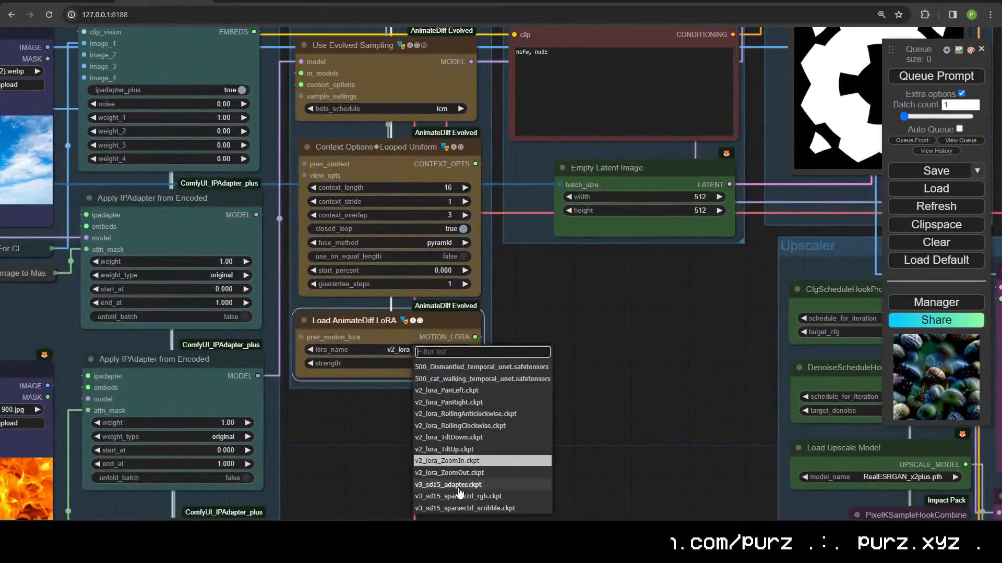
scroll(463, 478, "down", 10)
scroll(500, 223, "up", 10)
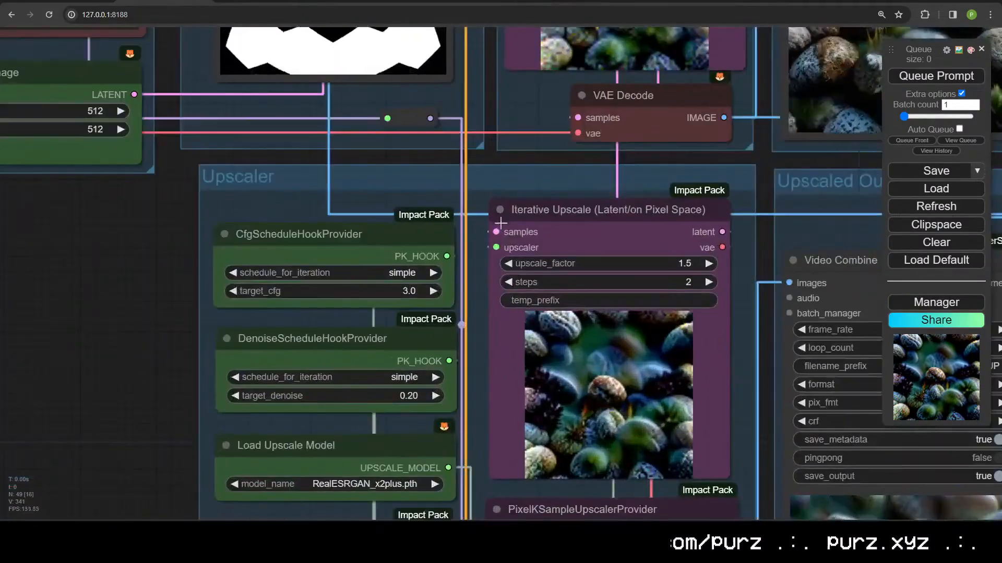
left_click_drag(479, 442, 489, 211)
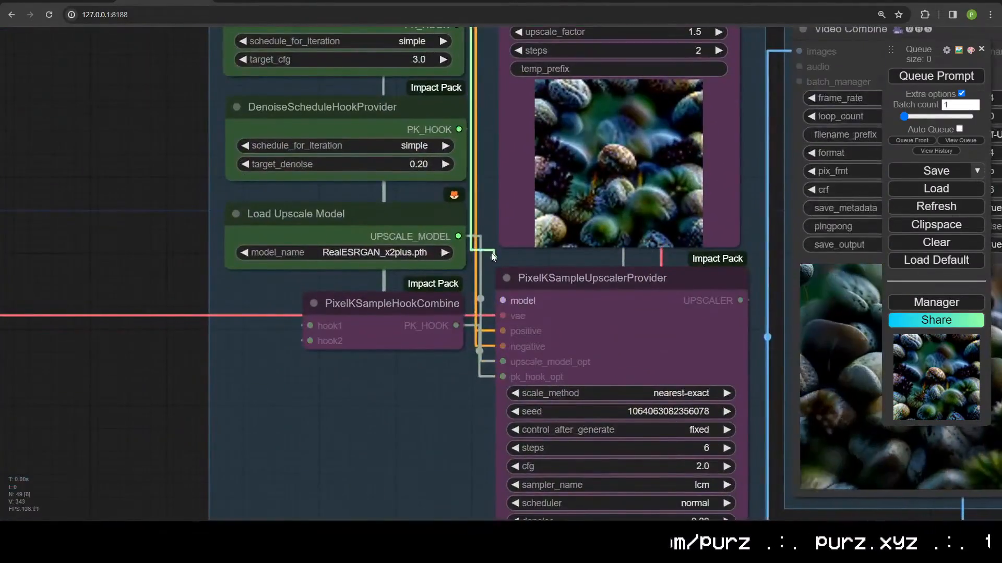
scroll(465, 364, "down", 8)
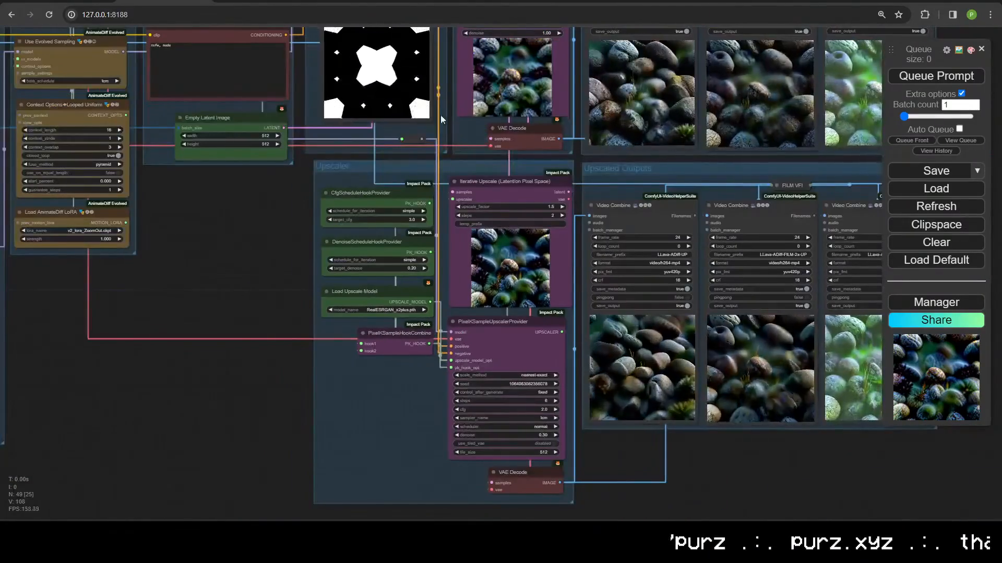
left_click_drag(407, 141, 413, 364)
Step: Pan back to the main workflow and bring up the Windows Run prompt
scroll(412, 372, "up", 3)
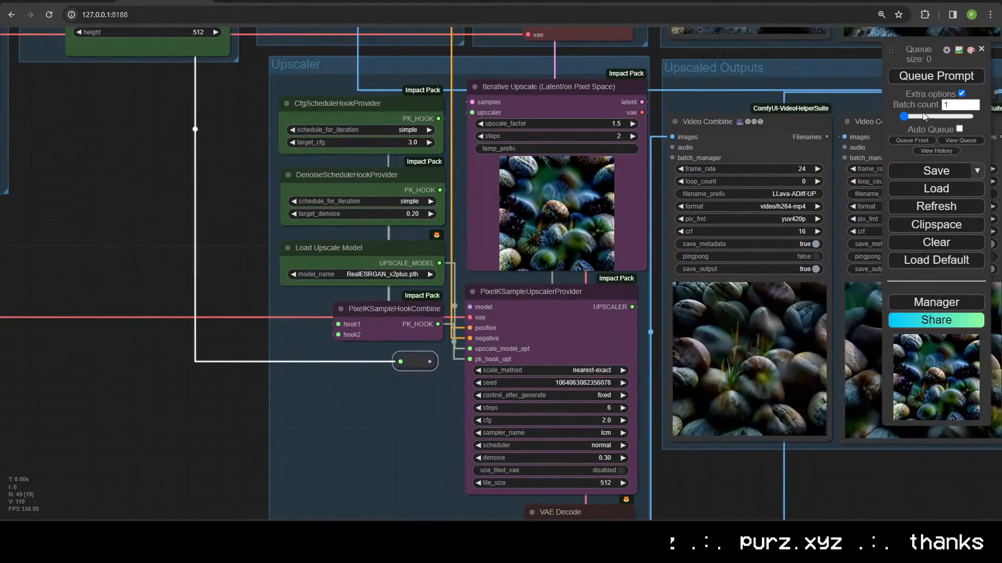
scroll(621, 81, "down", 4)
left_click_drag(621, 81, 616, 430)
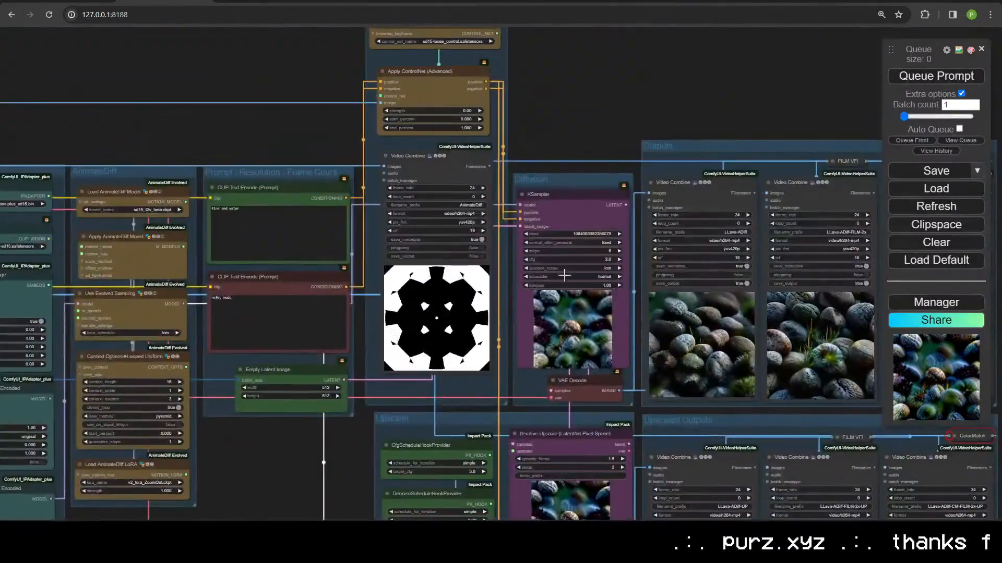
left_click_drag(550, 146, 684, 111)
key("super+r")
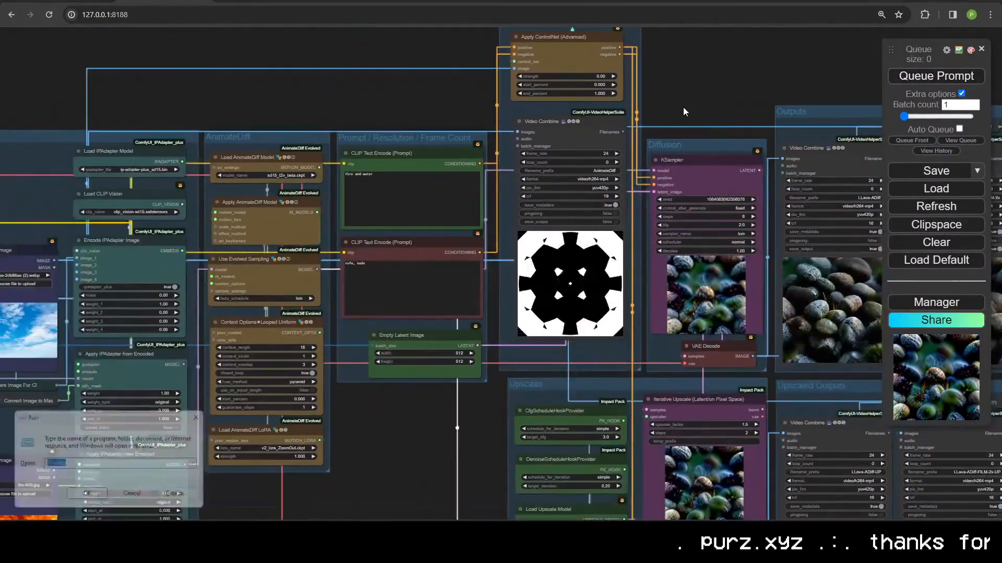
Step: Enter C:\ in Run to reach the Mask Pack's Constant folder and open wide-spinning_hex_clouds
type("C:\\")
key("Return")
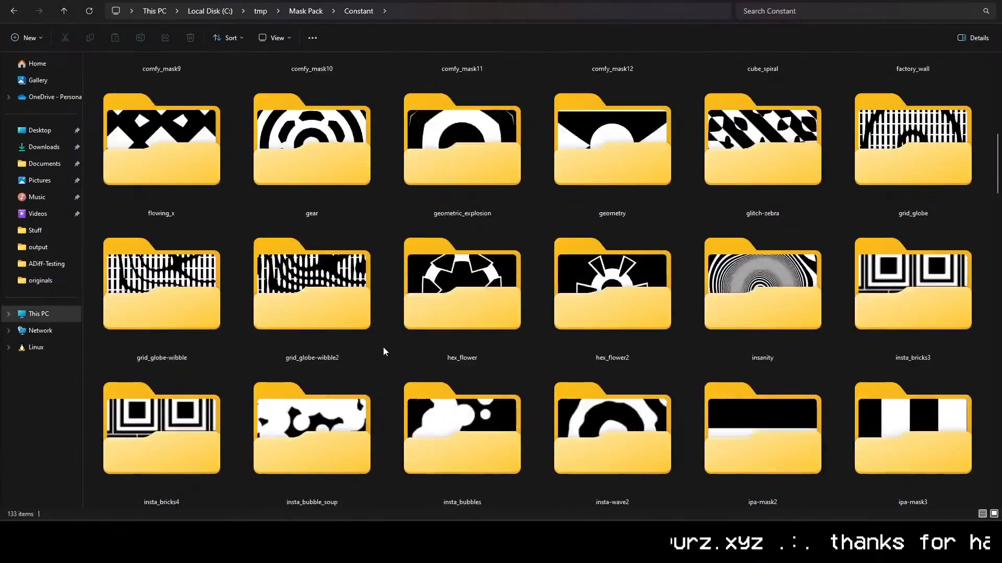
scroll(368, 324, "down", 5)
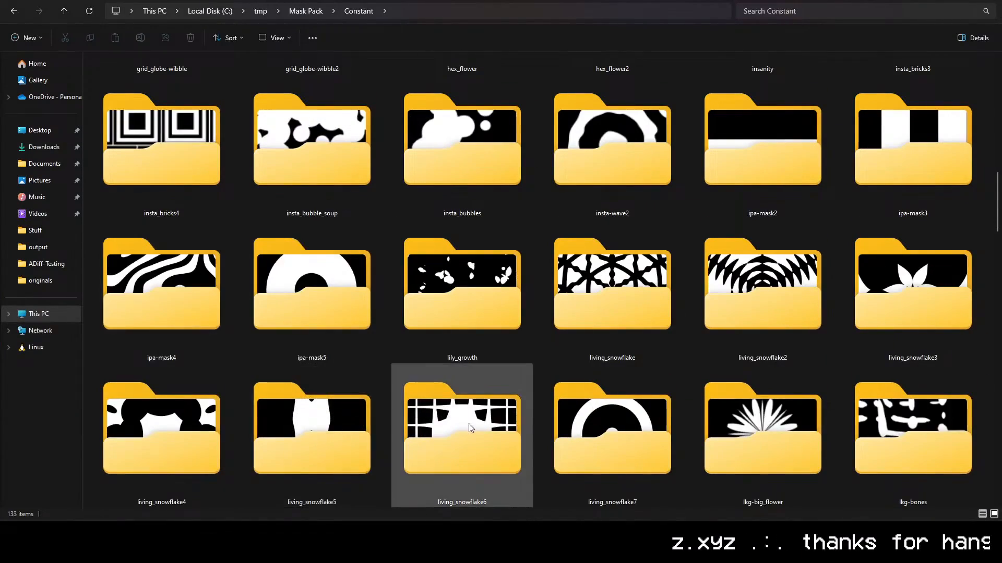
scroll(491, 416, "down", 5)
left_click(738, 143)
scroll(738, 143, "up", 5)
scroll(355, 299, "down", 15)
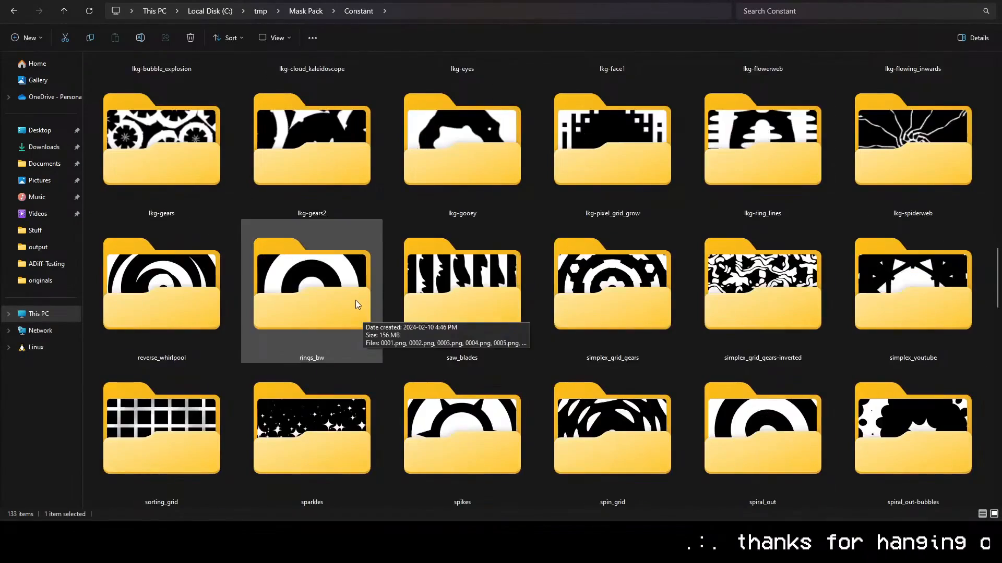
scroll(493, 351, "down", 10)
double_click(491, 412)
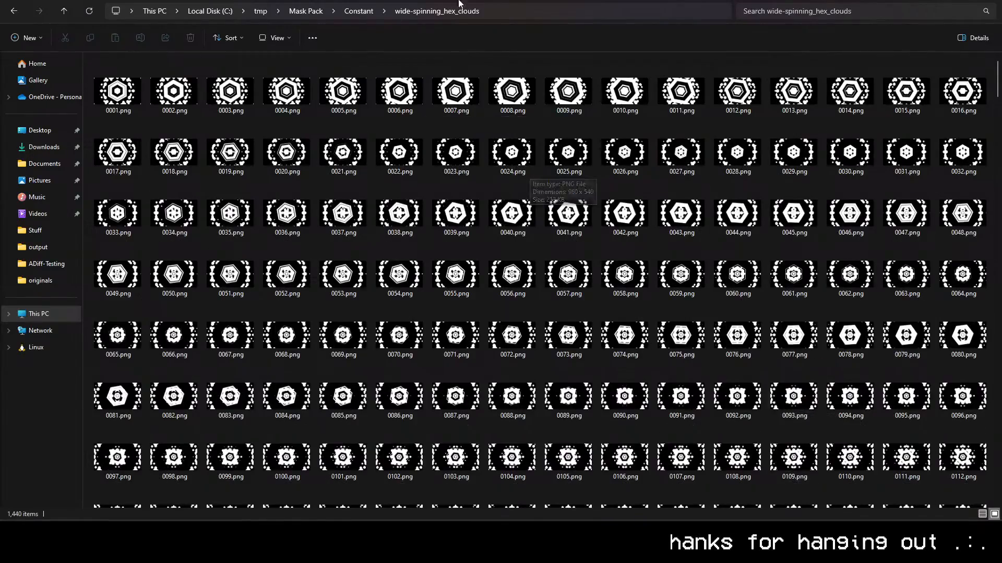
Step: Browse the mask frames, move to the wave_youtube folder, and switch back to ComfyUI
left_click(495, 14)
left_click(412, 402)
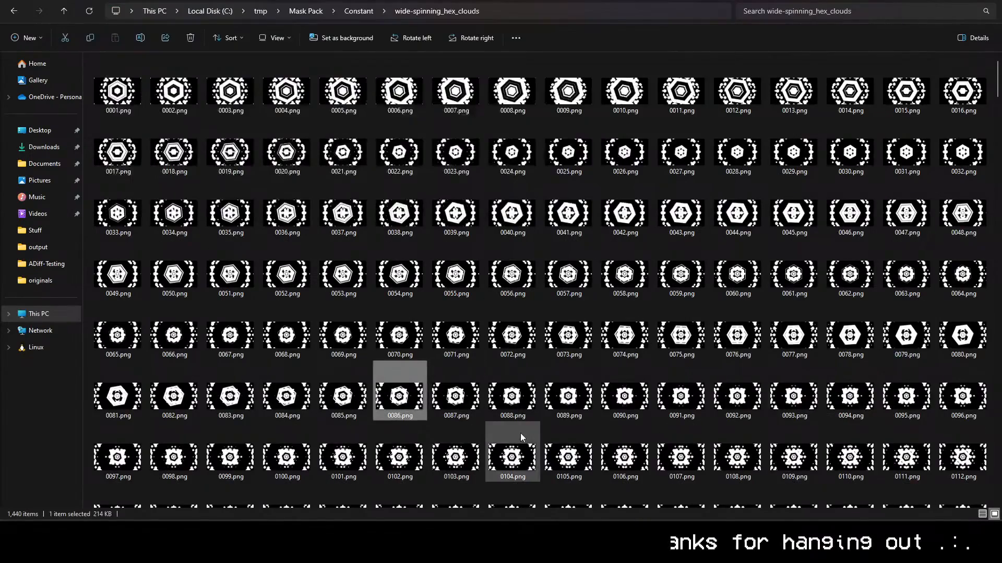
scroll(513, 407, "down", 5)
scroll(514, 407, "down", 5)
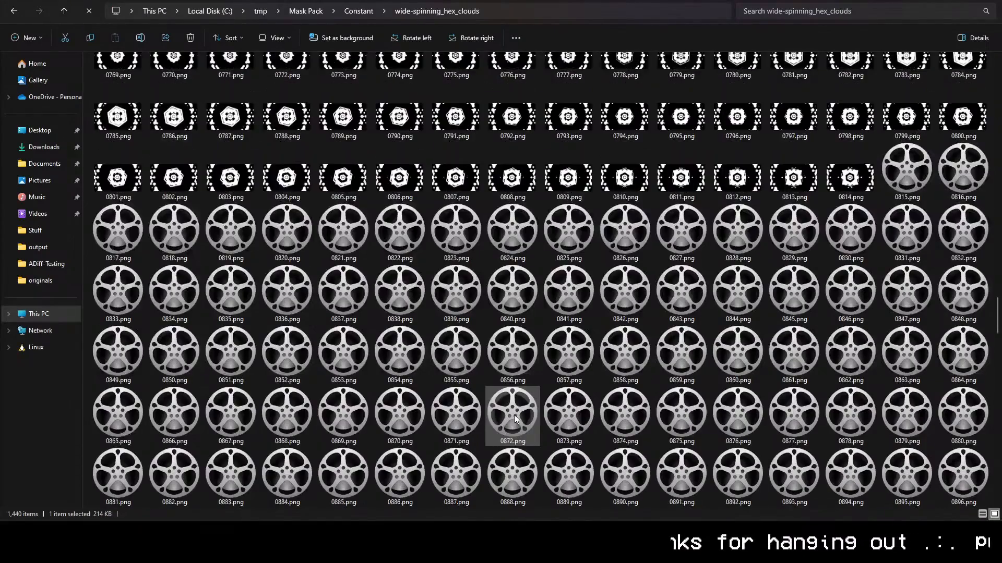
key("alt+Left")
scroll(350, 187, "up", 3)
key("alt+Right")
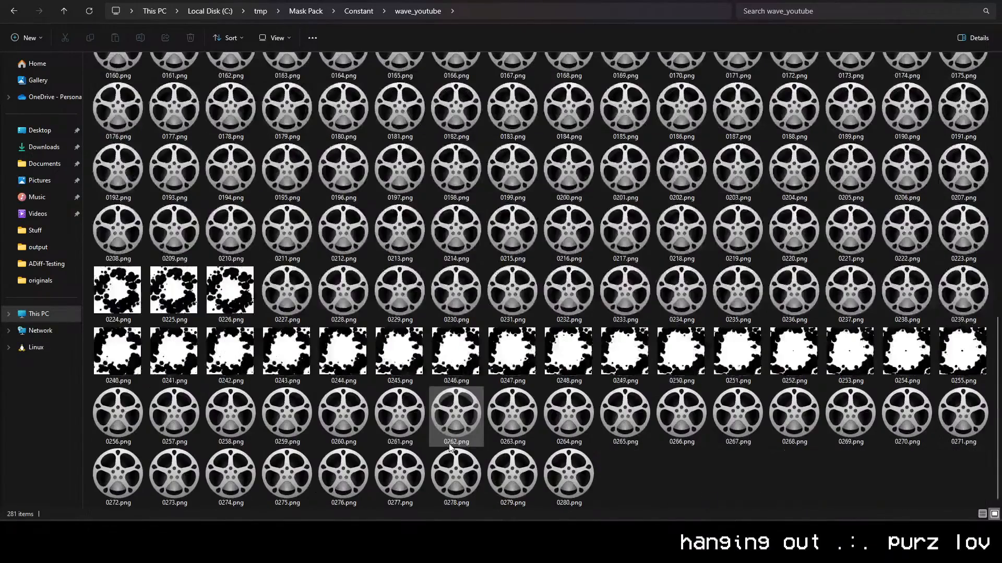
key("alt+Tab")
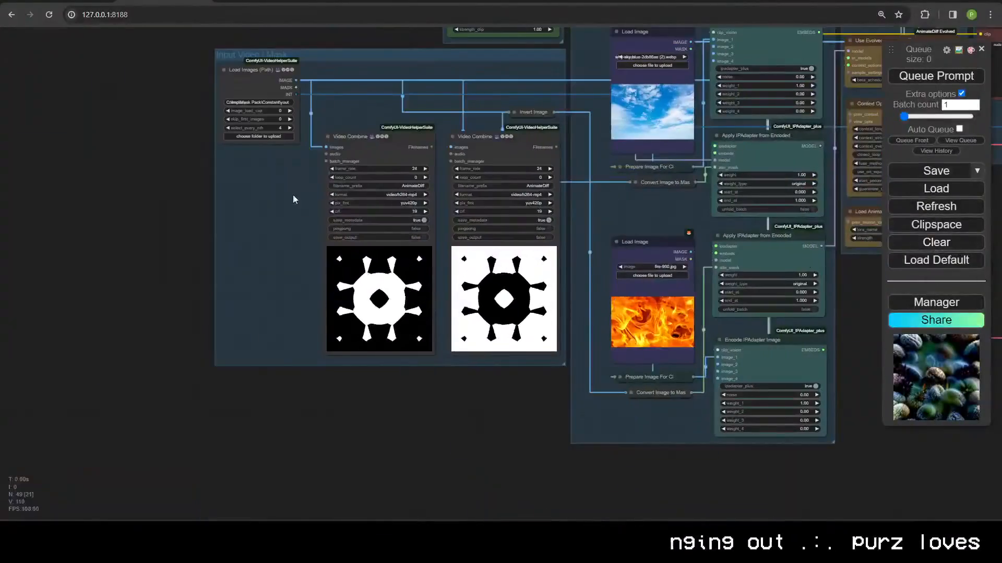
Step: Paste the wave_youtube path into the Load Images (Path) directory and queue a render
left_click(270, 103)
key("ctrl+v")
key("Return")
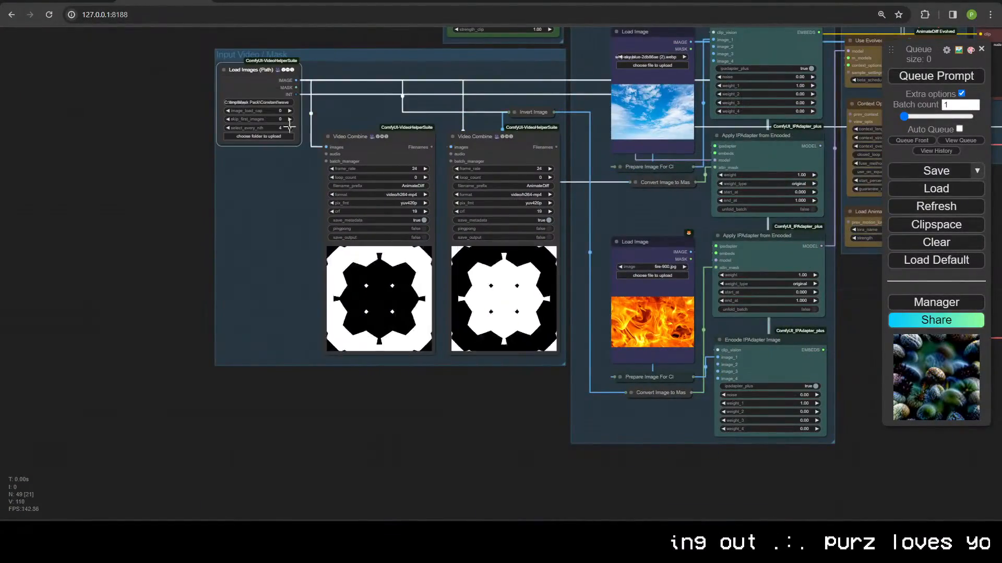
left_click_drag(260, 155, 64, 242)
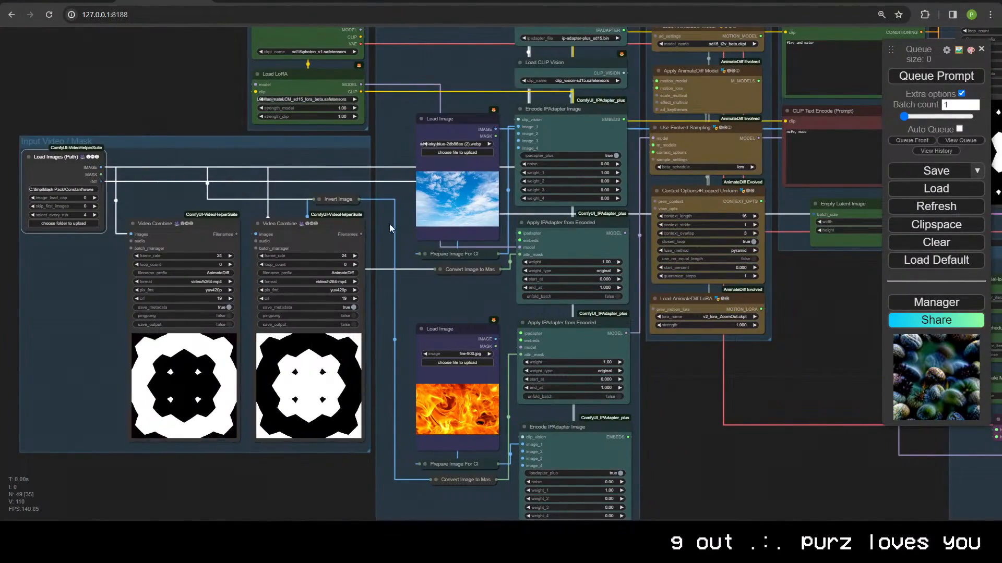
left_click_drag(476, 320, 88, 382)
left_click_drag(388, 414, 621, 446)
left_click_drag(542, 452, 734, 389)
scroll(259, 502, "down", 4)
key("ctrl+Return")
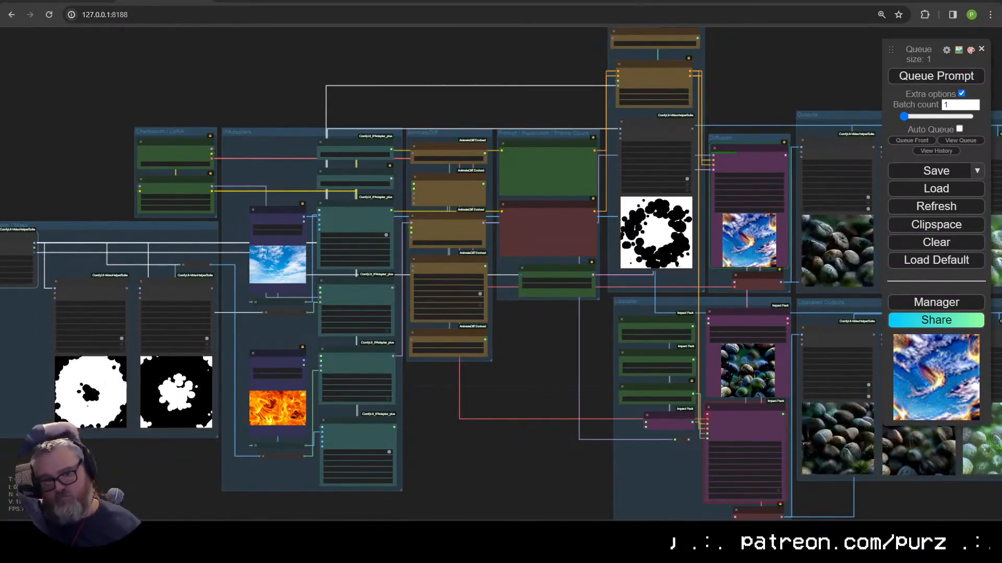
Step: Pan across the graph to watch the new flaming-ring animation render in the outputs
left_click_drag(520, 331, 378, 331)
scroll(379, 331, "up", 5)
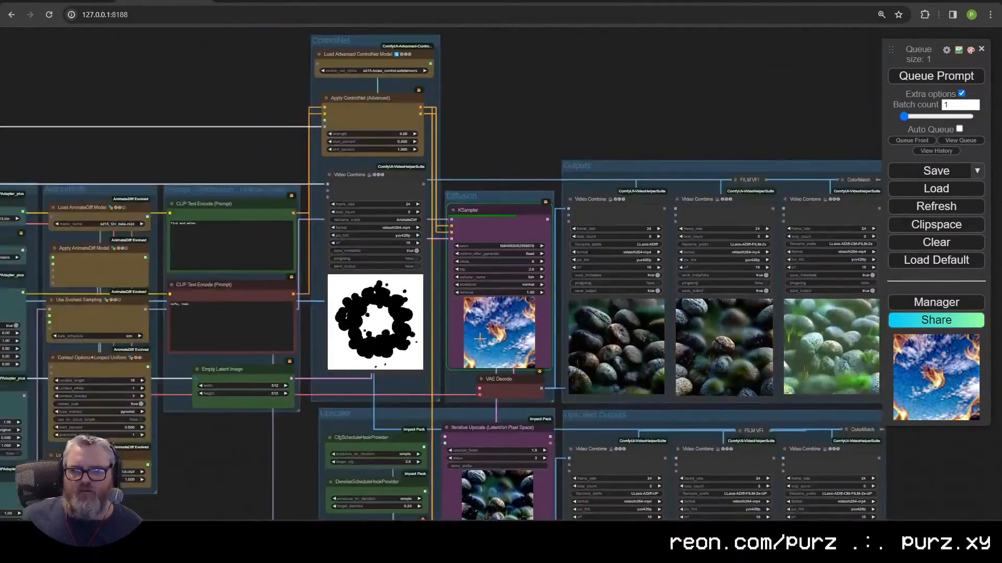
scroll(479, 339, "down", 5)
left_click_drag(324, 418, 660, 331)
scroll(362, 245, "up", 6)
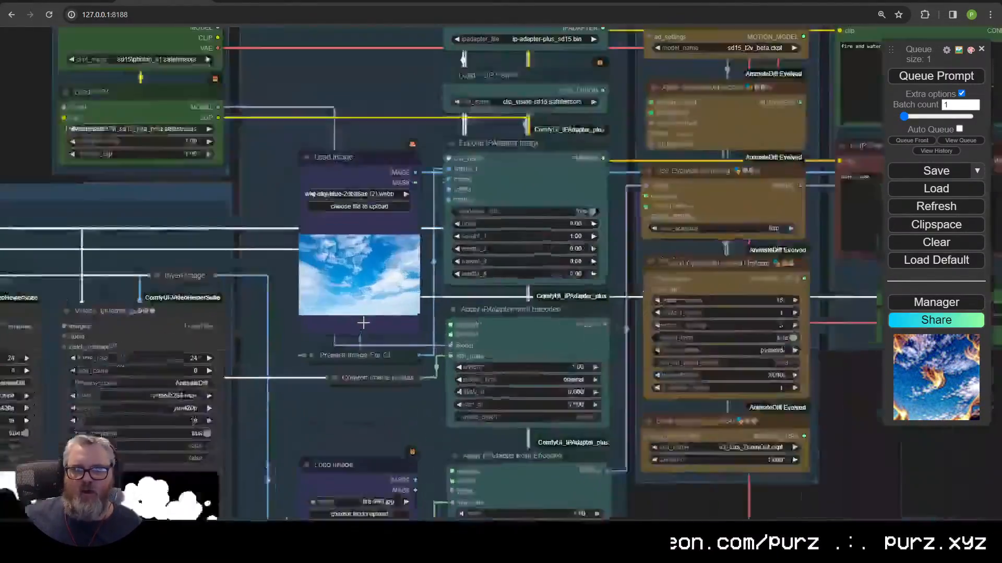
scroll(365, 276, "down", 7)
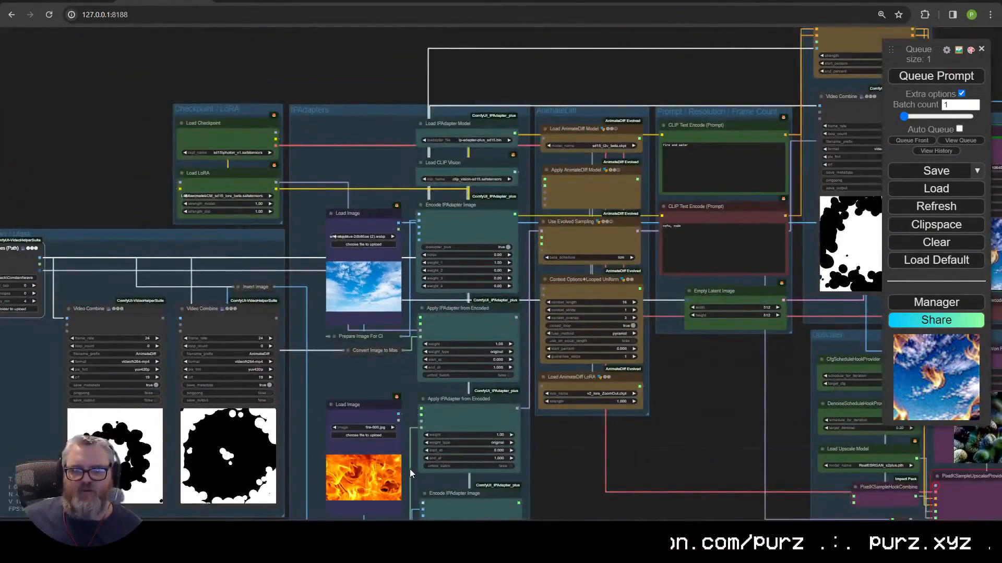
left_click_drag(690, 406, 344, 464)
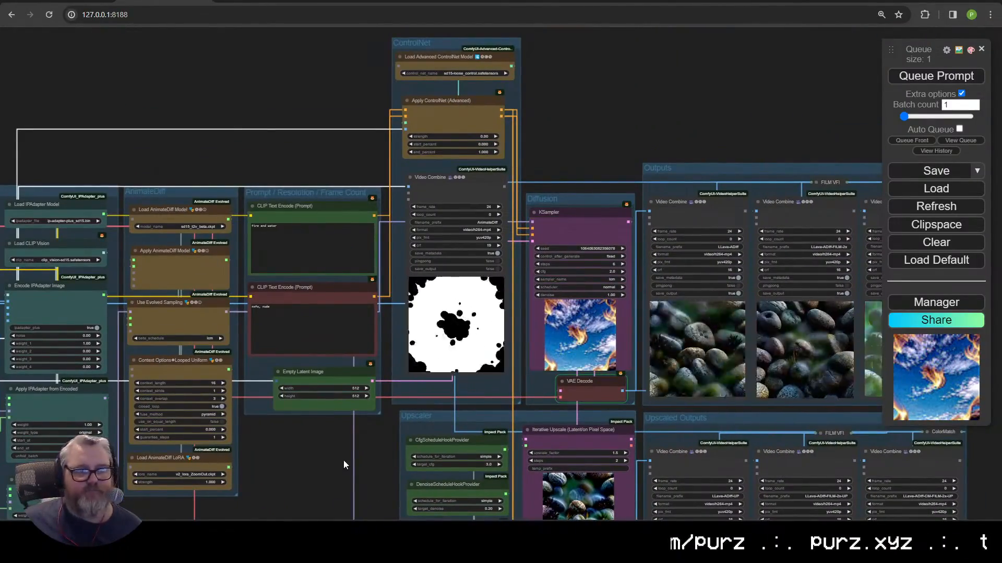
left_click_drag(384, 461, 147, 457)
scroll(454, 432, "up", 5)
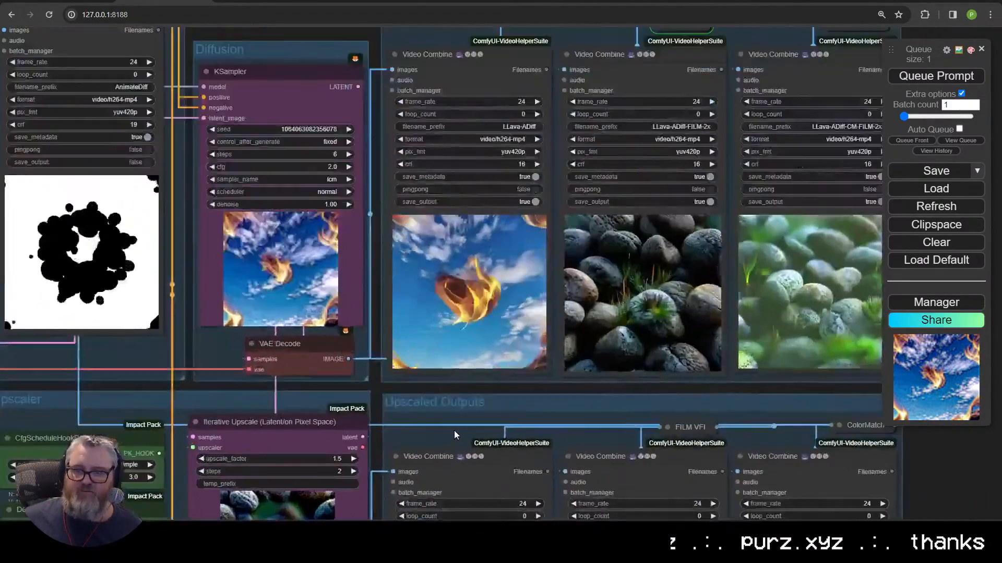
scroll(453, 430, "up", 6)
scroll(443, 435, "down", 7)
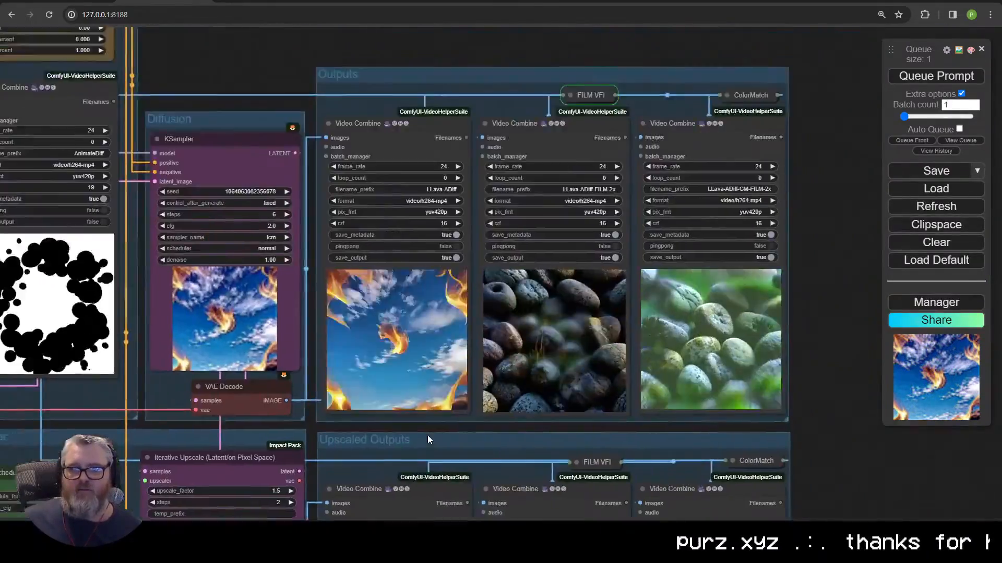
scroll(427, 436, "up", 4)
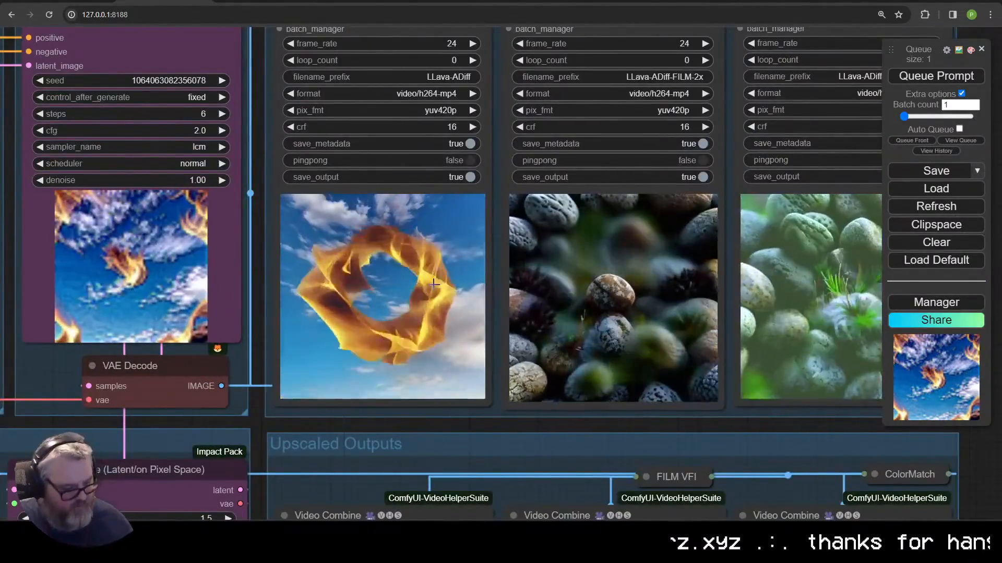
scroll(434, 284, "down", 12)
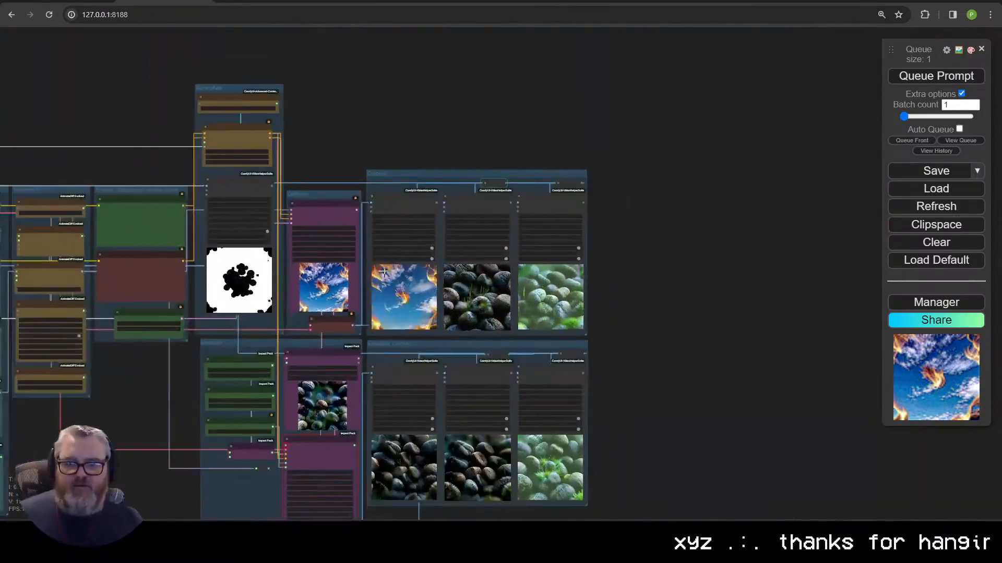
left_click_drag(339, 152, 725, 95)
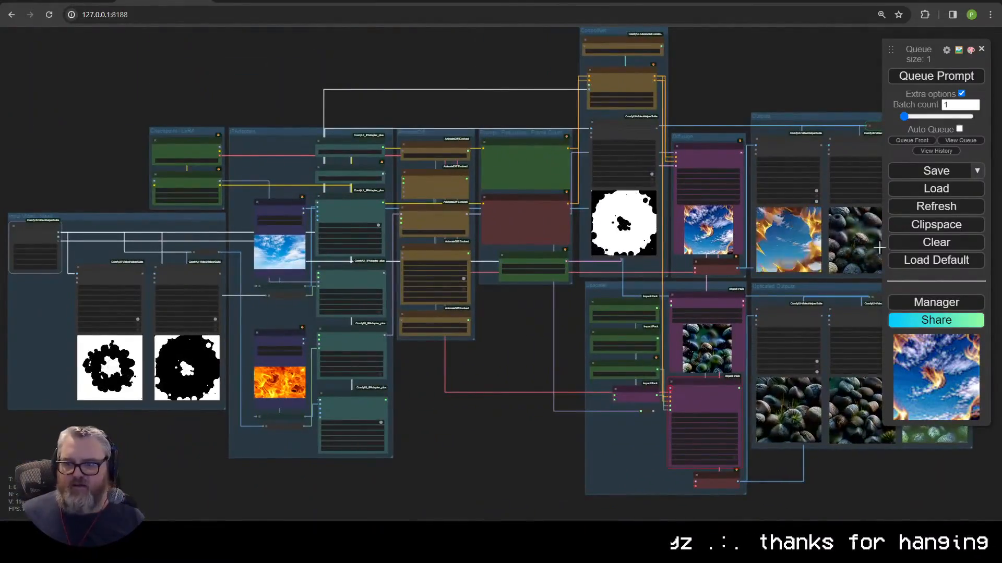
scroll(540, 330, "up", 10)
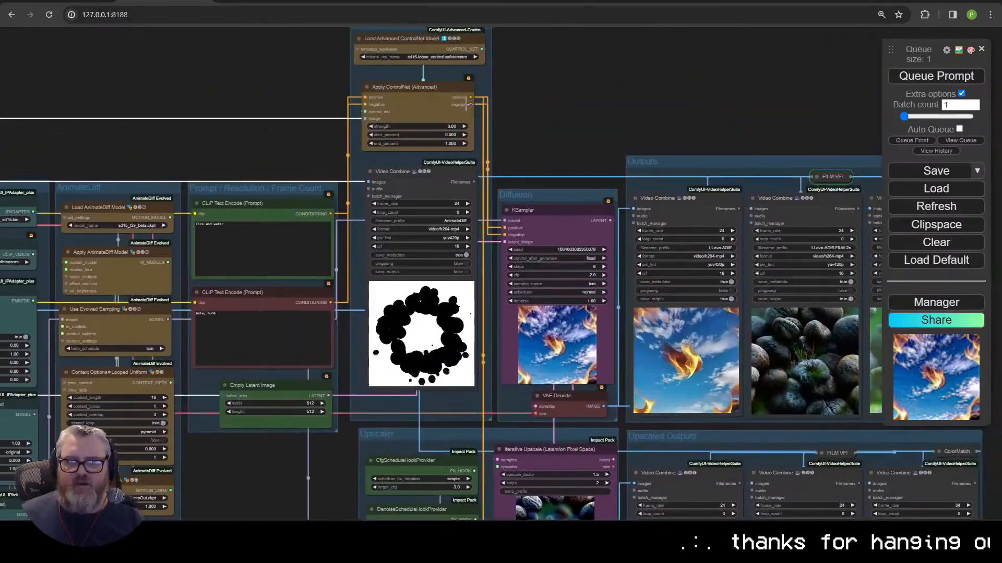
Step: Set Apply ControlNet (Advanced) strength to 0.50 and queue another render
left_click(441, 126)
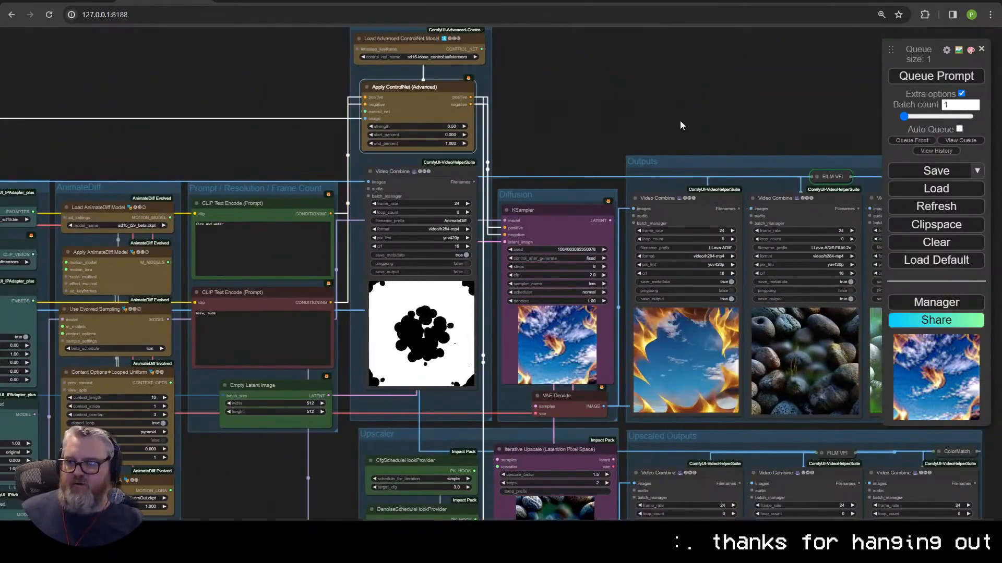
left_click_drag(681, 121, 428, 108)
left_click(929, 77)
scroll(702, 113, "down", 4)
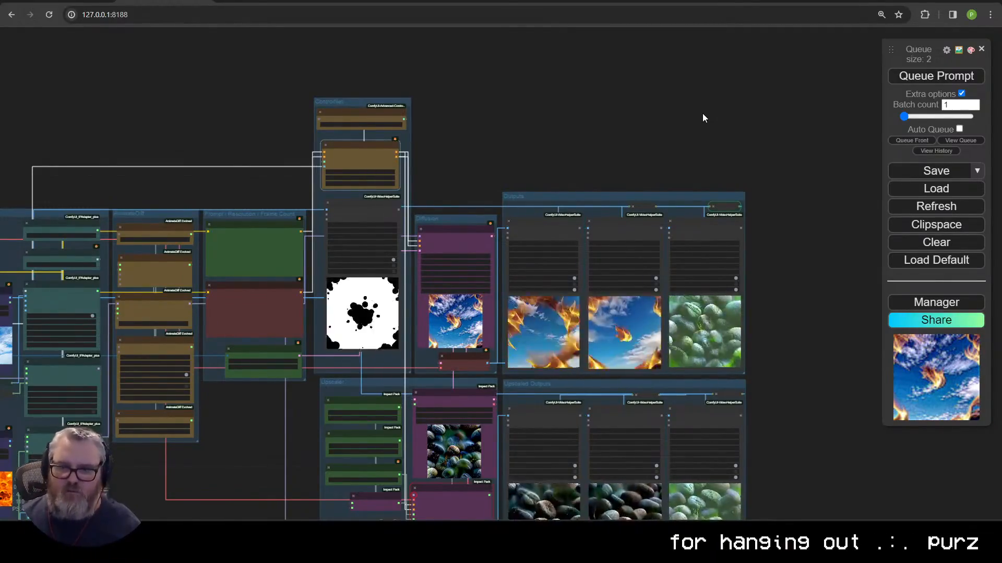
Step: Zoom into the Outputs previews to watch the flaming ring render
scroll(703, 114, "up", 6)
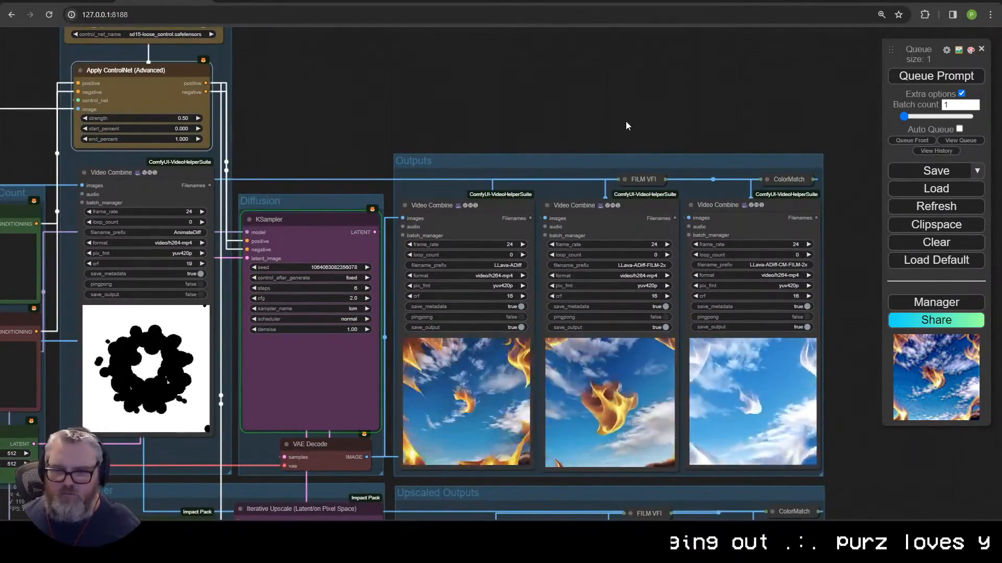
scroll(722, 258, "up", 10)
scroll(714, 268, "down", 10)
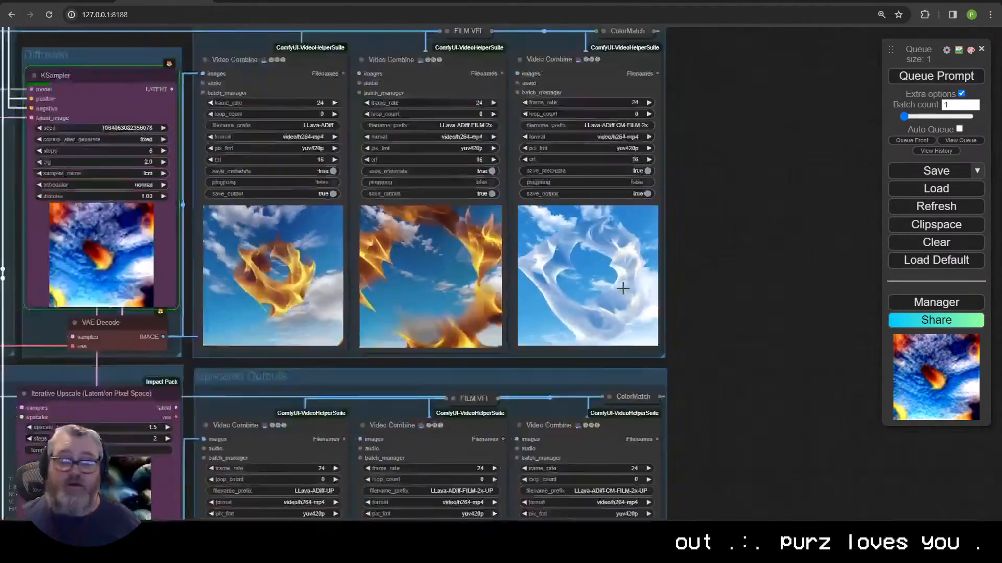
scroll(744, 308, "down", 2)
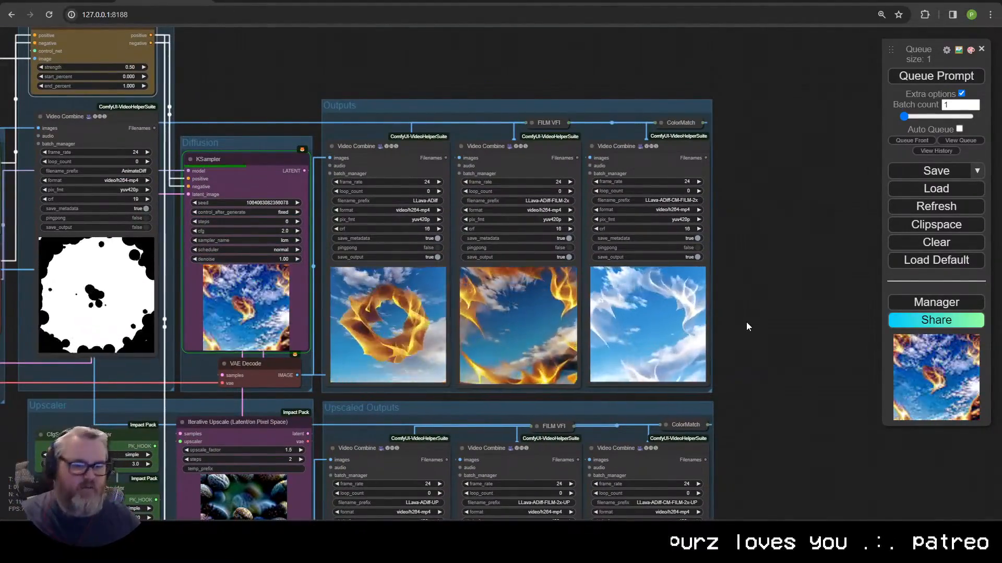
scroll(750, 327, "up", 10)
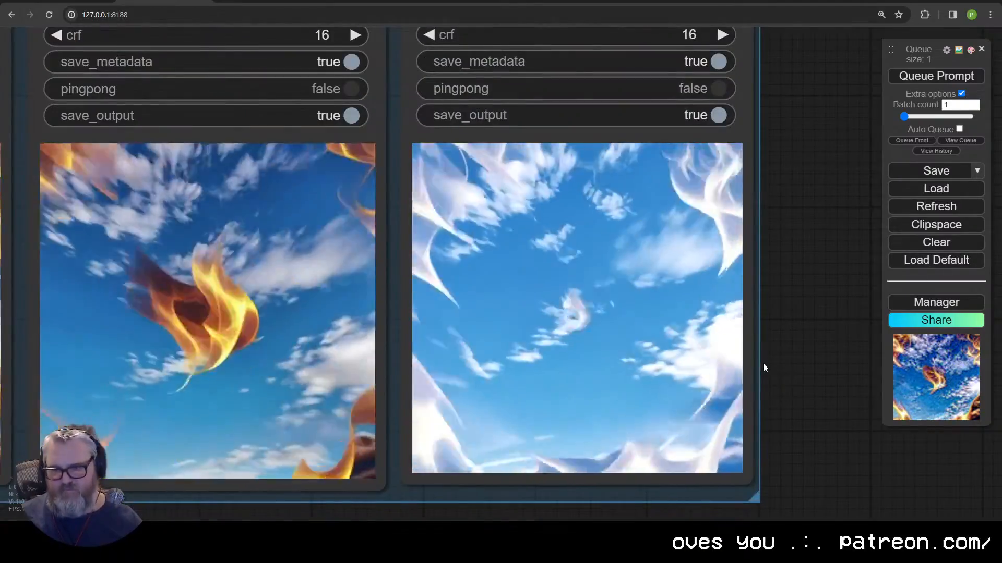
scroll(821, 310, "down", 10)
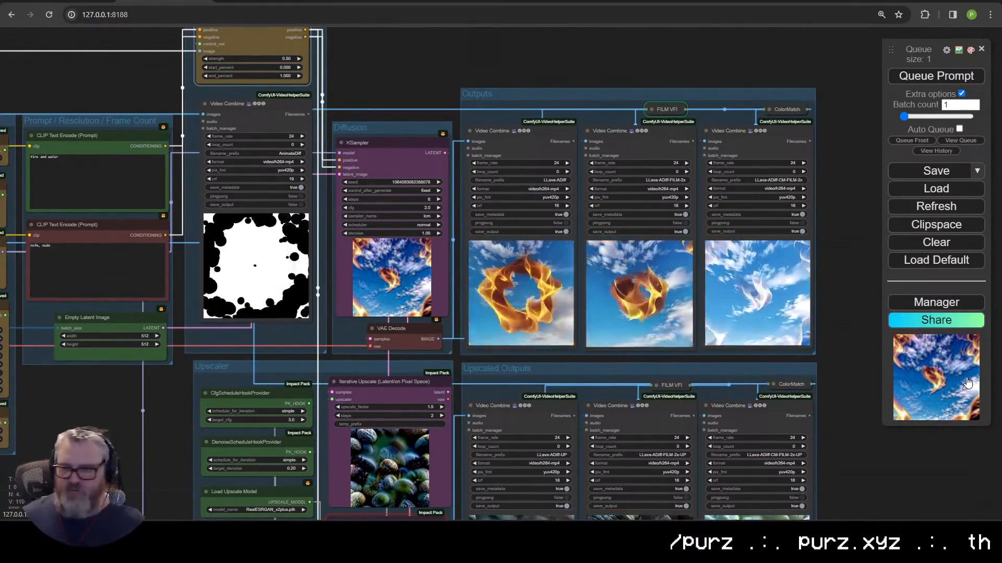
scroll(408, 321, "up", 5)
scroll(408, 321, "down", 3)
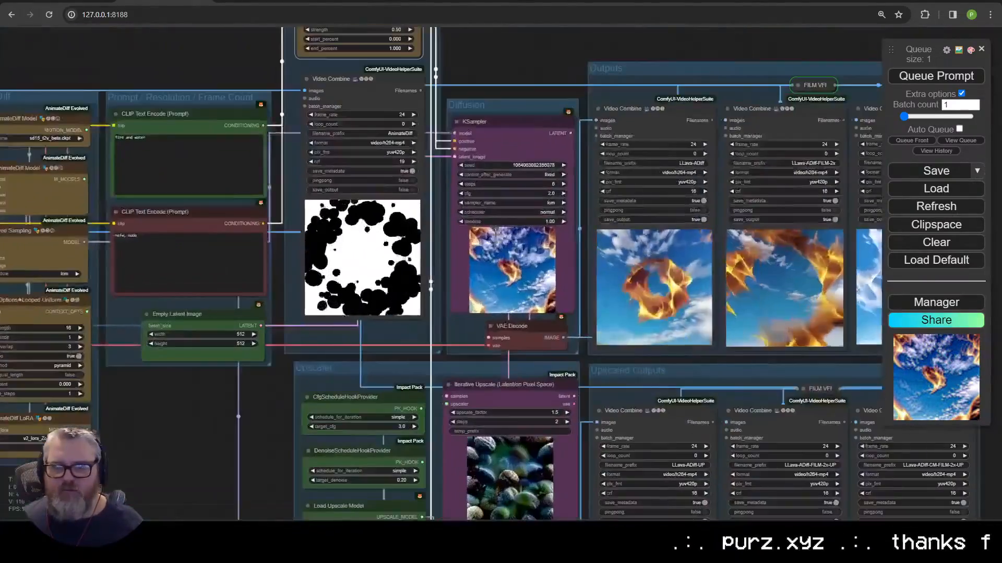
scroll(484, 231, "up", 3)
left_click_drag(400, 106, 367, 280)
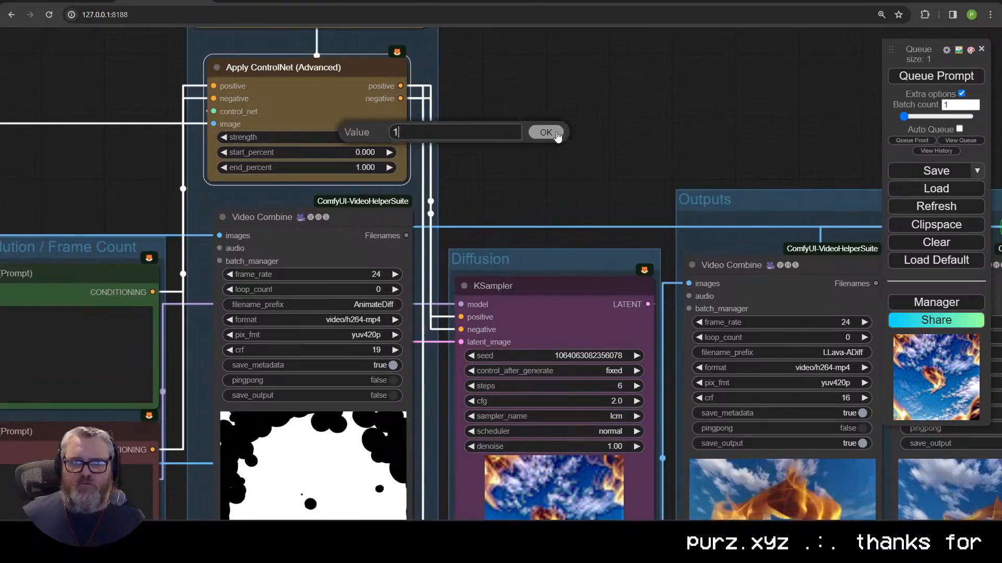
Step: Confirm Apply ControlNet strength of 1.00 and queue a fresh render
left_click(553, 133)
left_click_drag(549, 151, 443, 129)
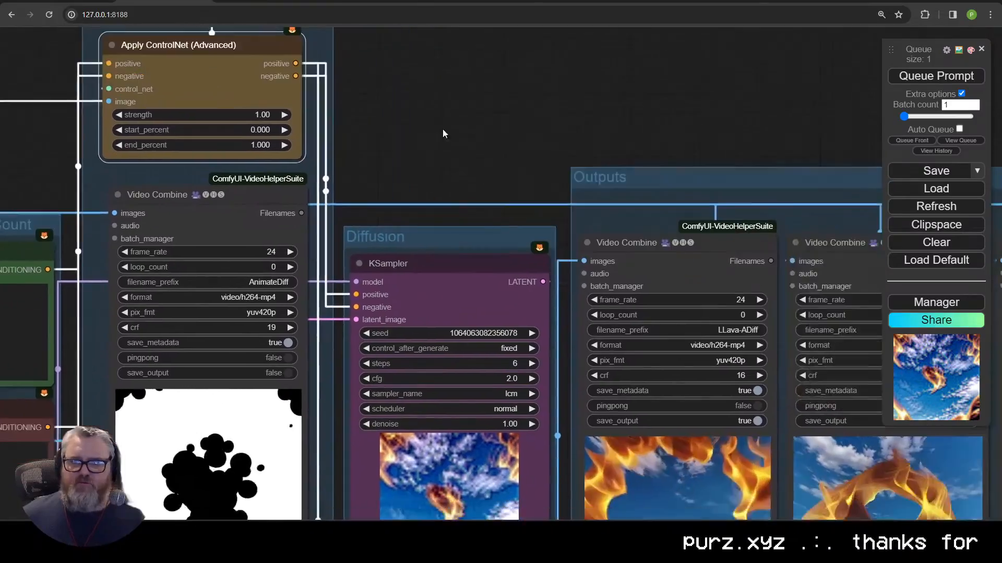
scroll(443, 129, "down", 5)
left_click_drag(480, 156, 275, 73)
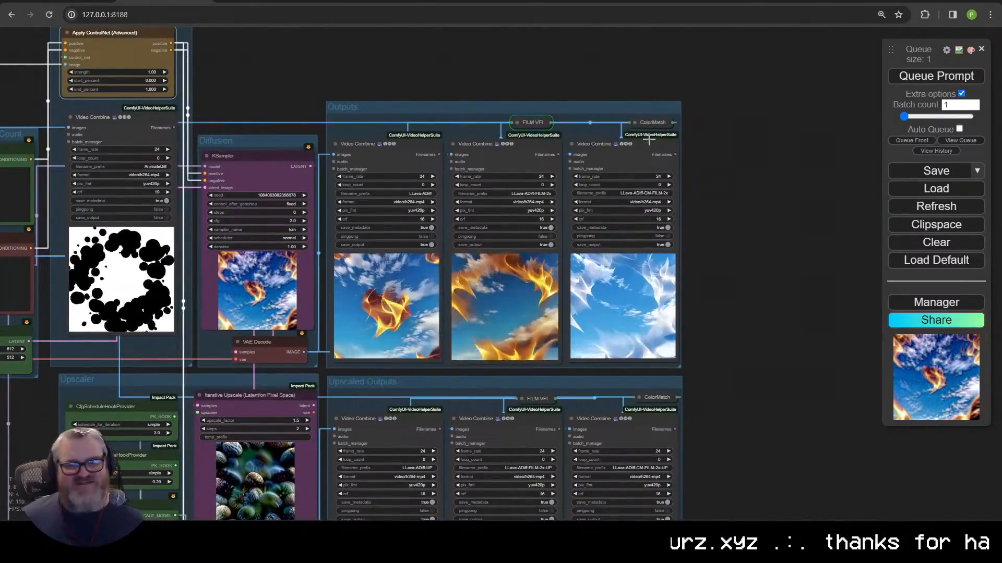
key("ctrl+Return")
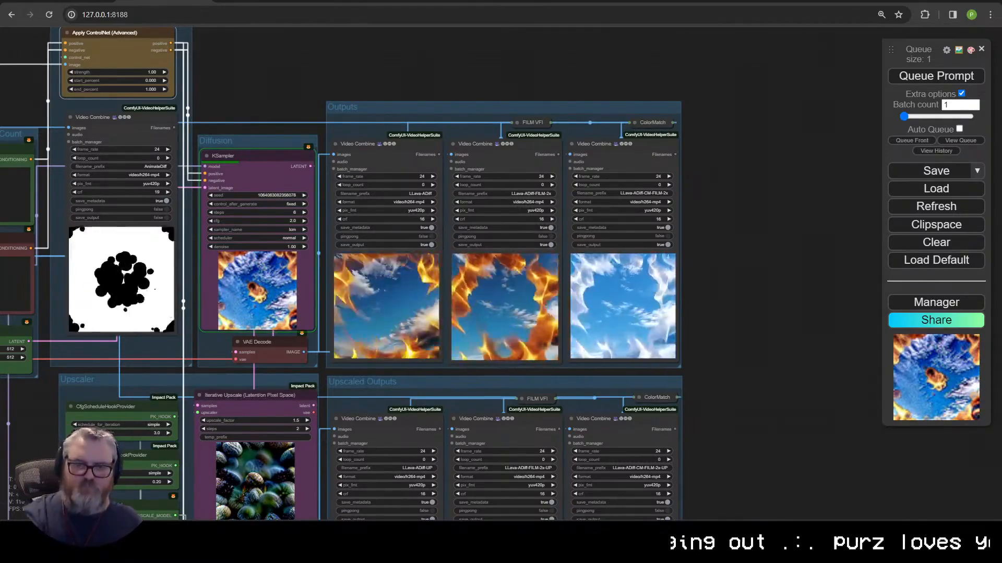
Step: Nudge the Load Advanced ControlNet Model node down and view the Outputs previews
left_click_drag(57, 395, 252, 325)
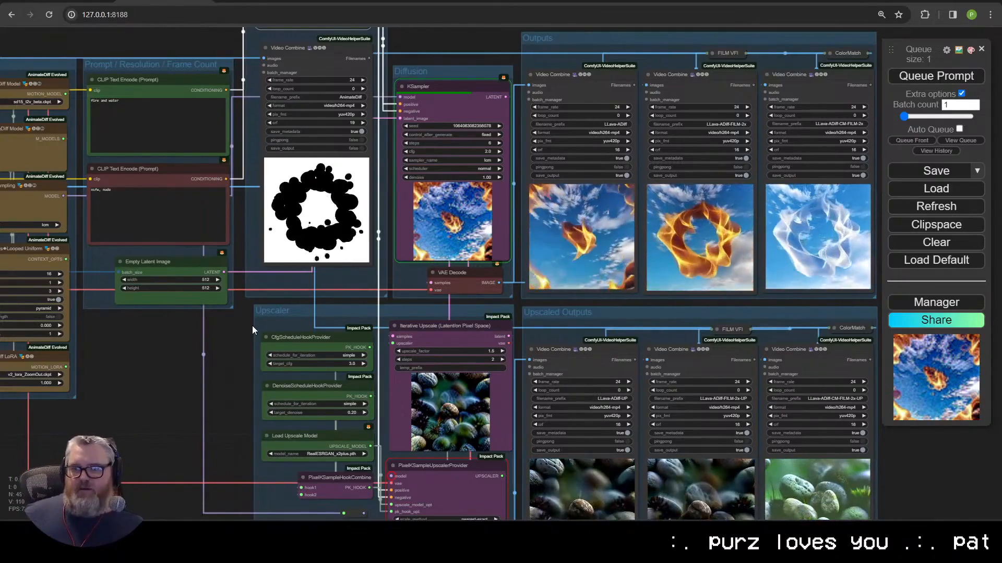
left_click_drag(219, 52, 264, 315)
scroll(252, 300, "up", 4)
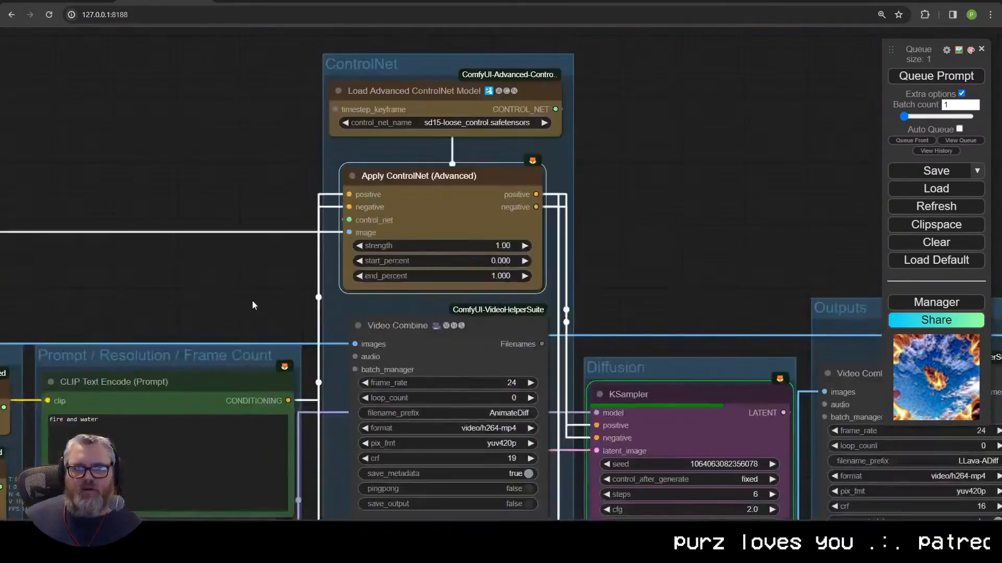
left_click_drag(431, 98, 431, 107)
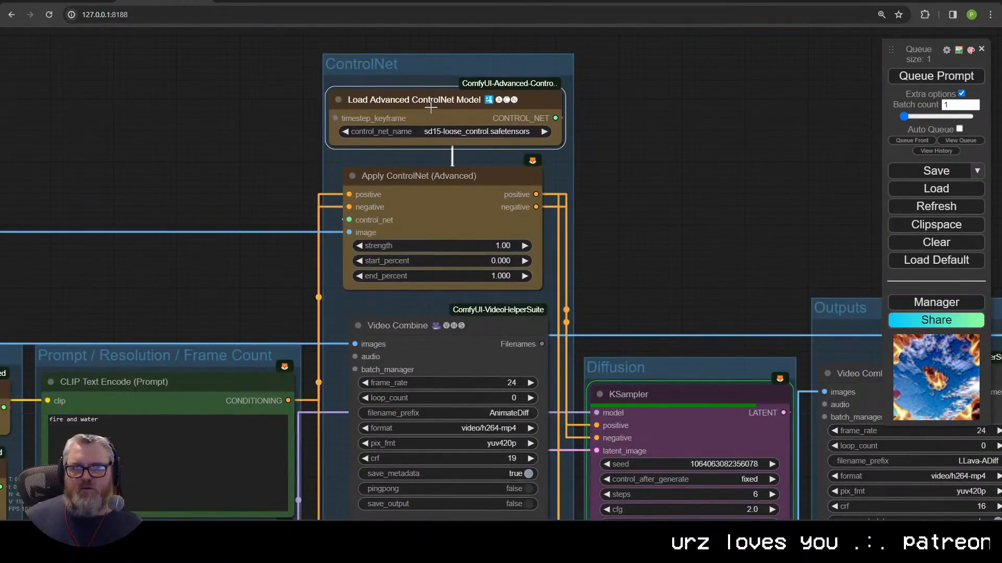
scroll(600, 229, "up", 3)
left_click_drag(600, 229, 314, 122)
scroll(153, 320, "down", 3)
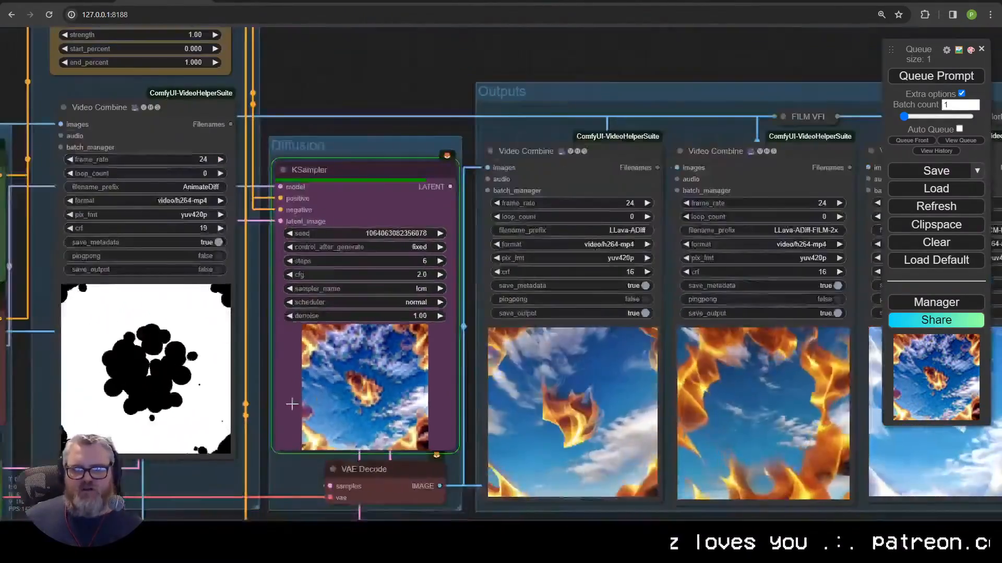
scroll(347, 353, "down", 4)
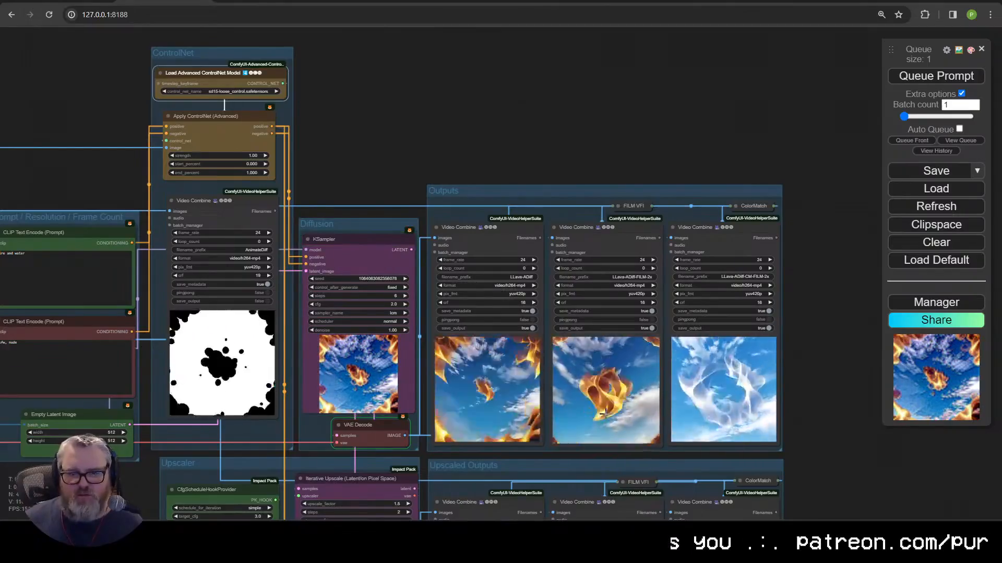
scroll(524, 399, "up", 5)
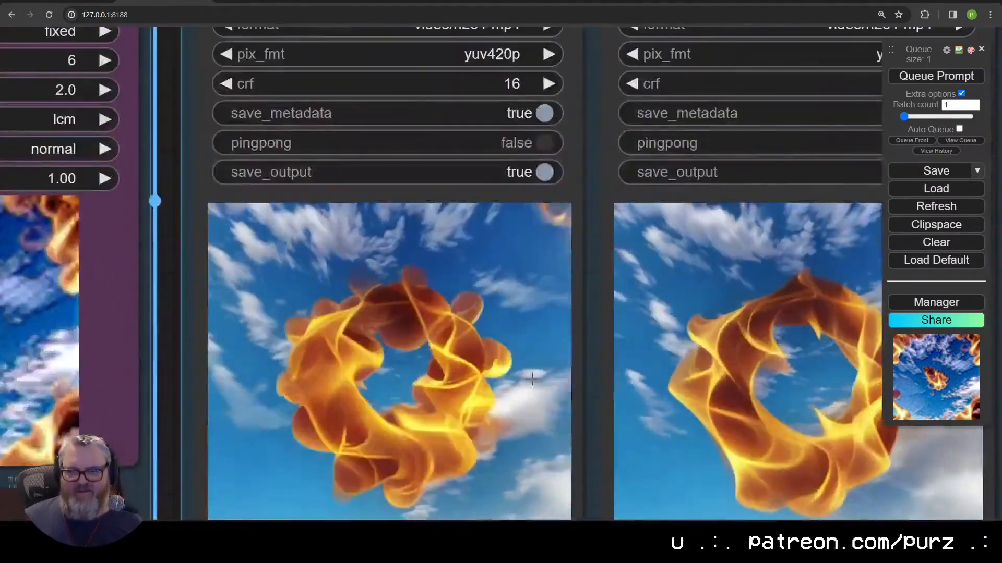
scroll(519, 324, "down", 2)
scroll(519, 313, "up", 2)
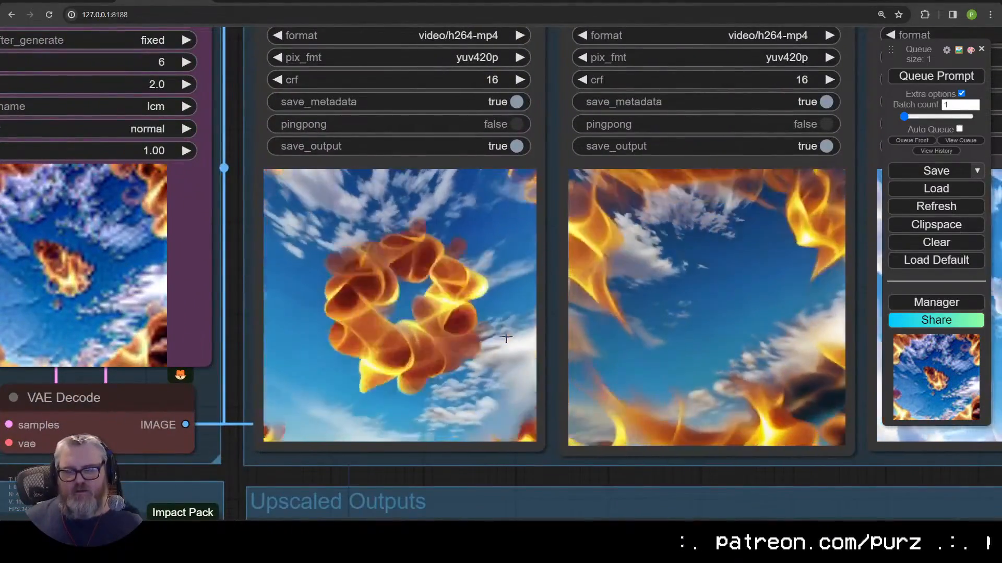
scroll(509, 333, "down", 3)
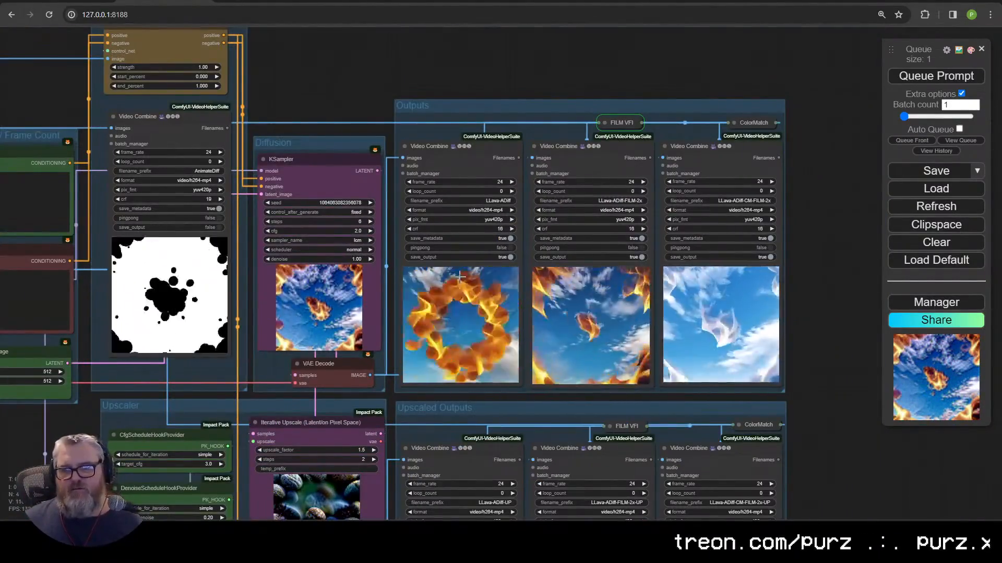
Step: Enter 0.85 for Apply ControlNet strength and pan toward the Empty Latent Image node
left_click(197, 66)
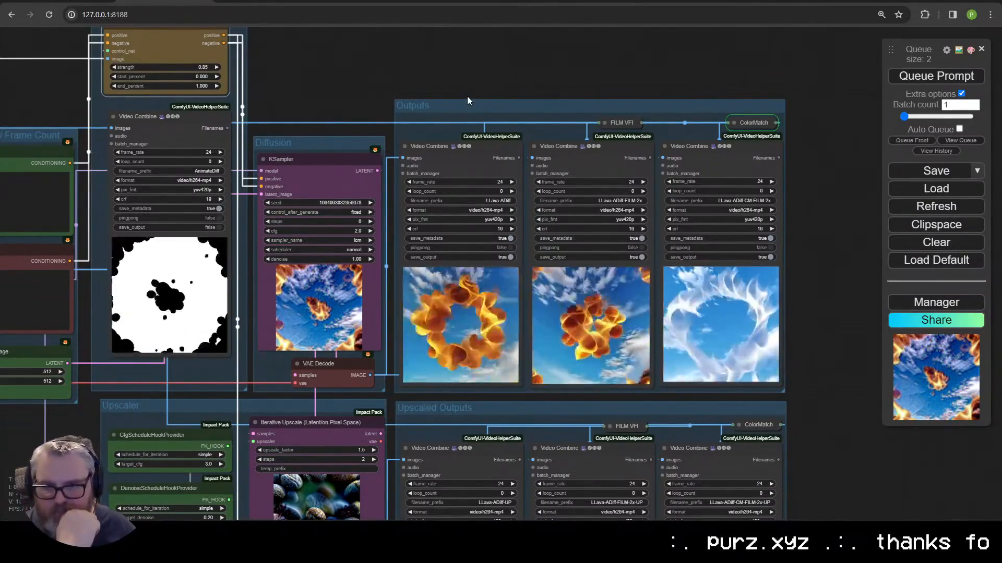
scroll(787, 255, "up", 10)
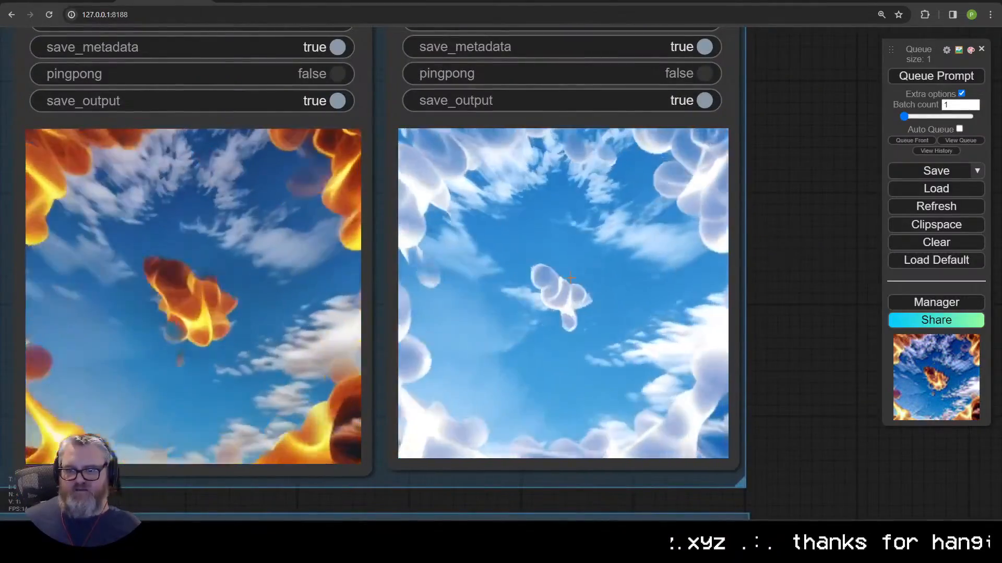
scroll(558, 302, "down", 10)
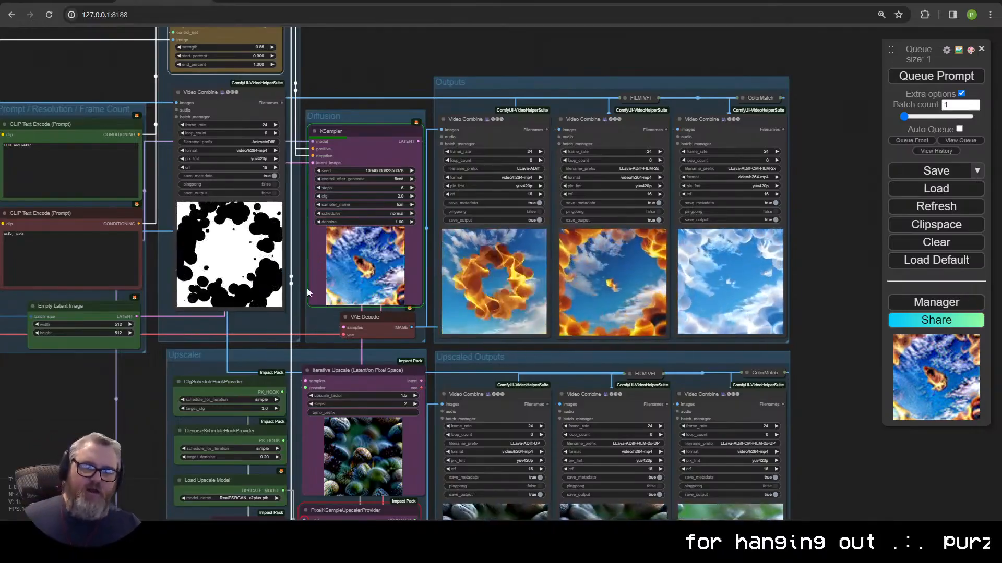
left_click_drag(307, 288, 432, 239)
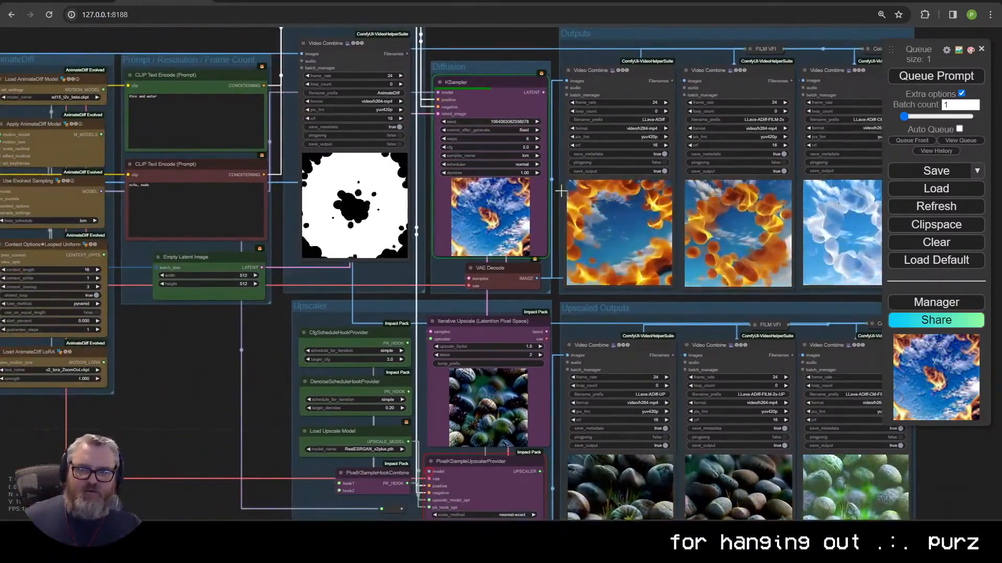
left_click_drag(286, 309, 411, 335)
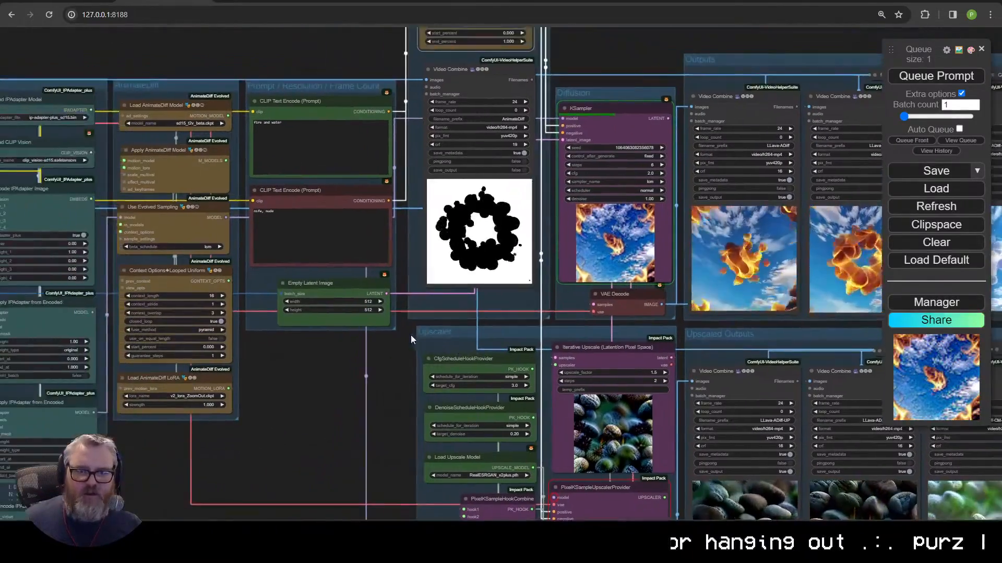
scroll(411, 335, "up", 5)
left_click_drag(386, 254, 491, 358)
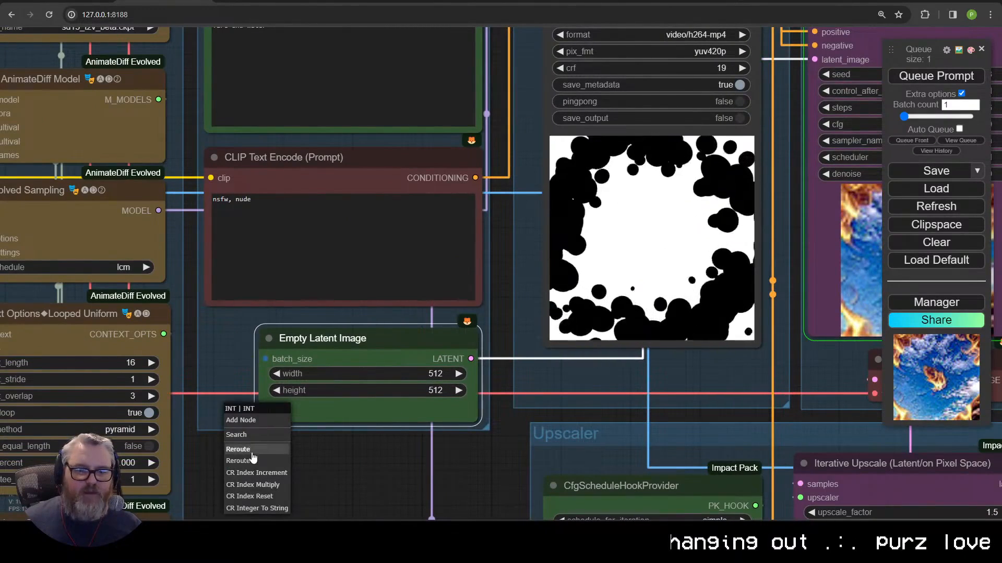
Step: Convert the Empty Latent Image's batch_size back to a widget and set it to 16
right_click(317, 359)
left_click(359, 391)
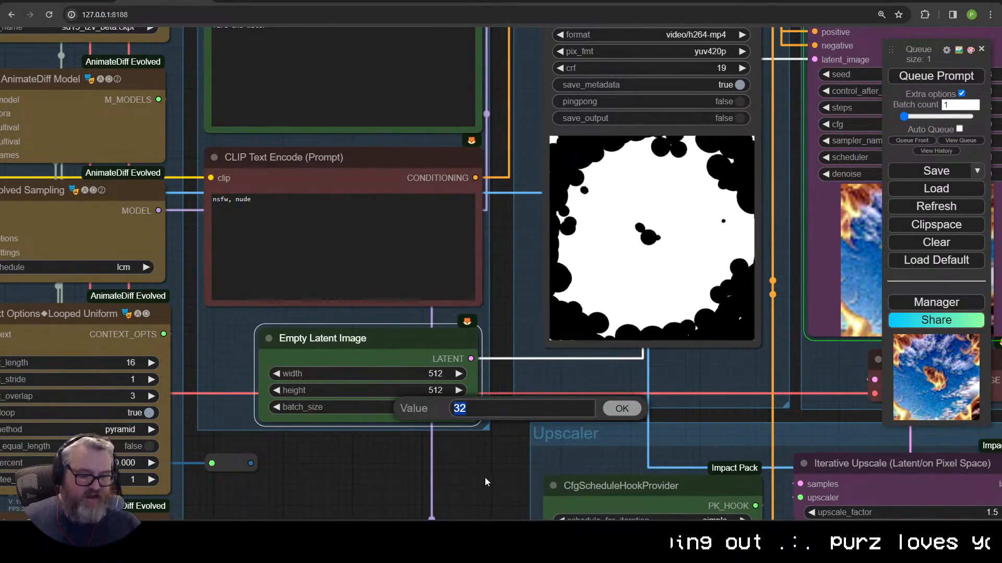
type("16")
key("Return")
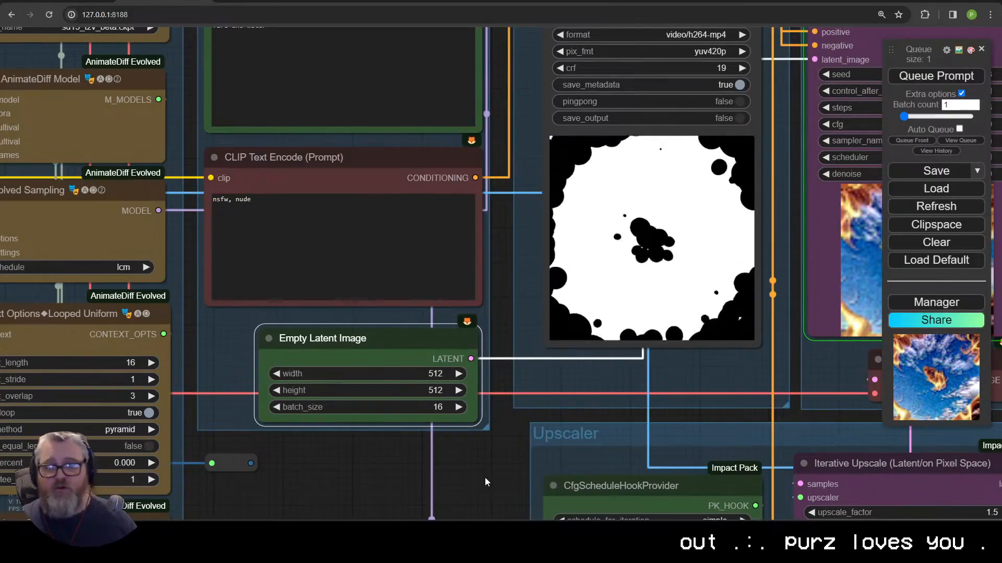
Step: Pan across the graph to inspect the Video Combine output previews and the Apply ControlNet area
left_click_drag(466, 427, 299, 495)
left_click_drag(843, 230, 599, 216)
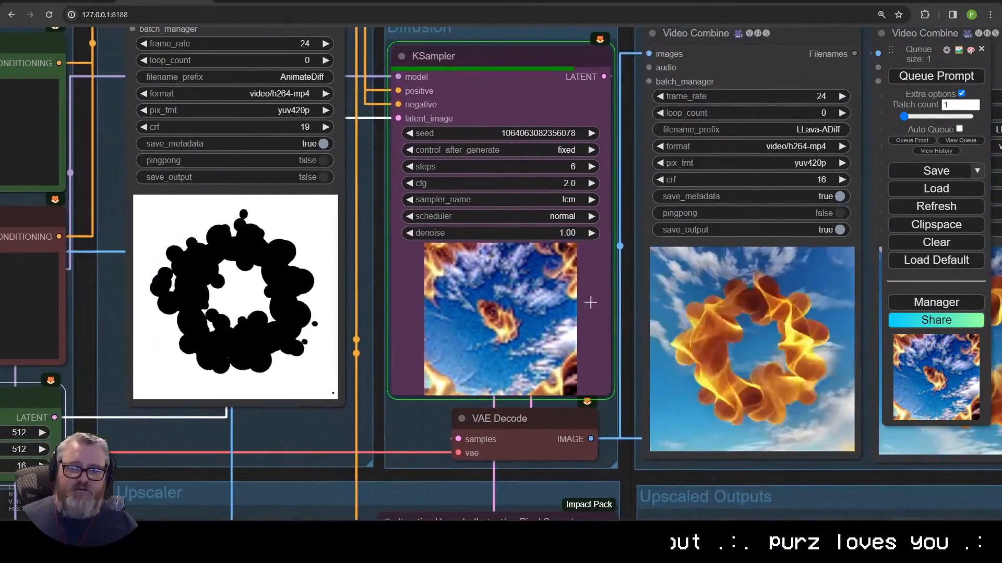
left_click_drag(882, 354, 558, 333)
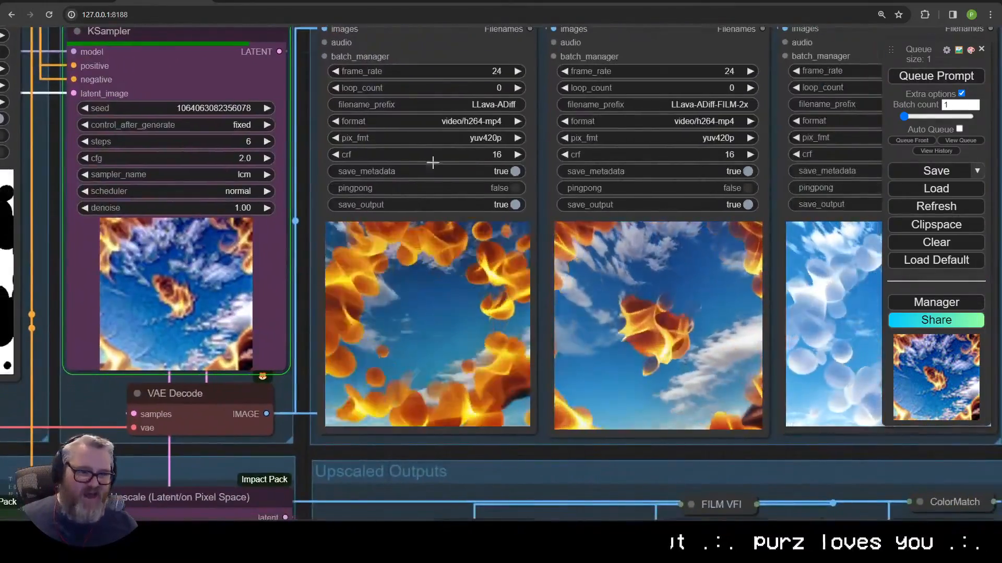
scroll(343, 384, "down", 1)
scroll(564, 182, "down", 2)
left_click_drag(316, 312, 430, 226)
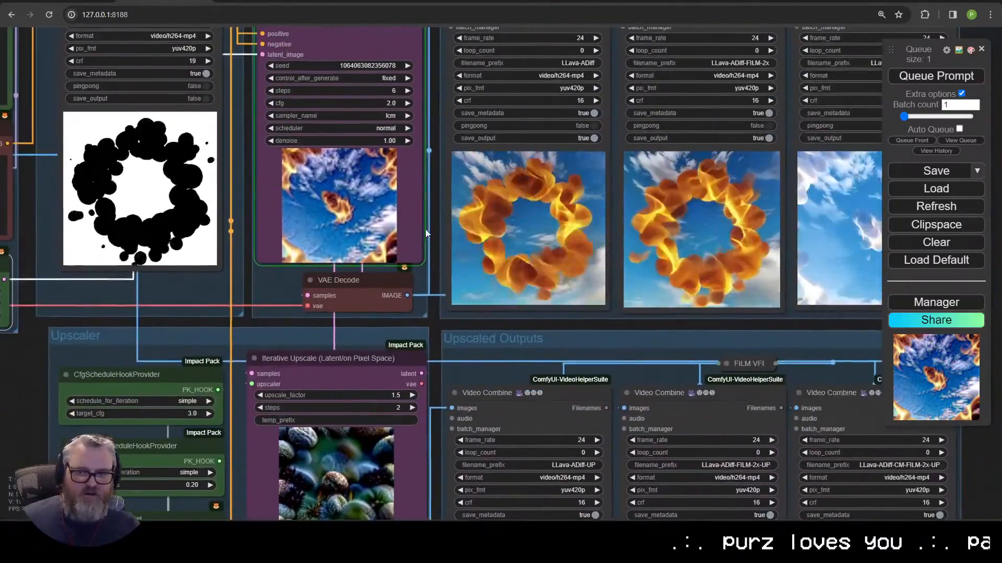
left_click_drag(16, 381, 292, 364)
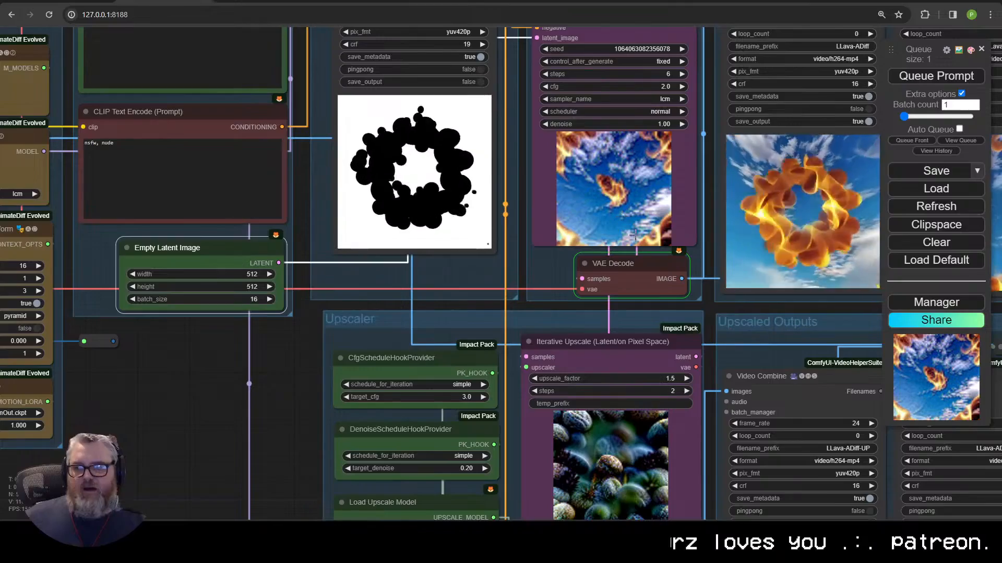
left_click_drag(648, 302, 209, 357)
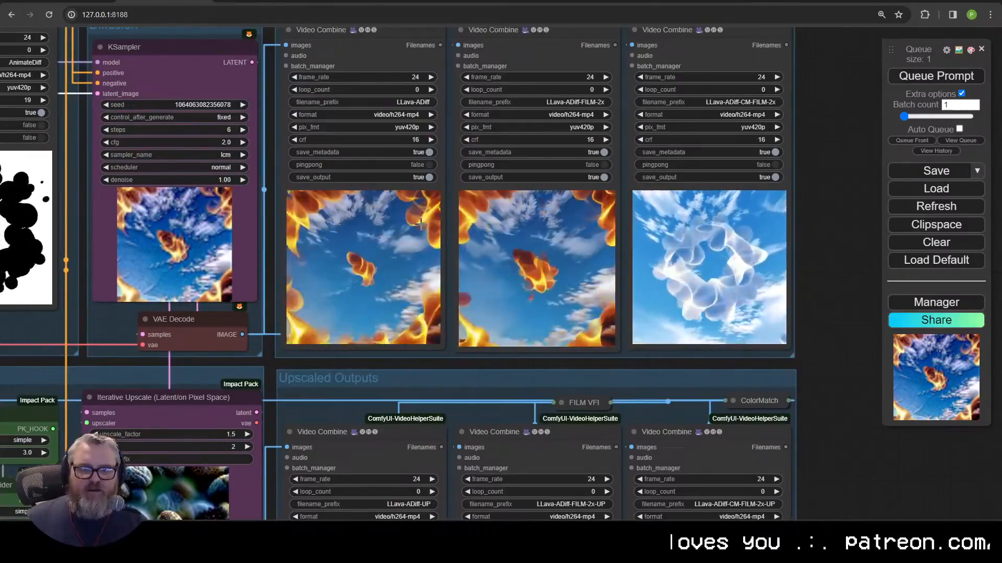
left_click_drag(680, 405, 947, 397)
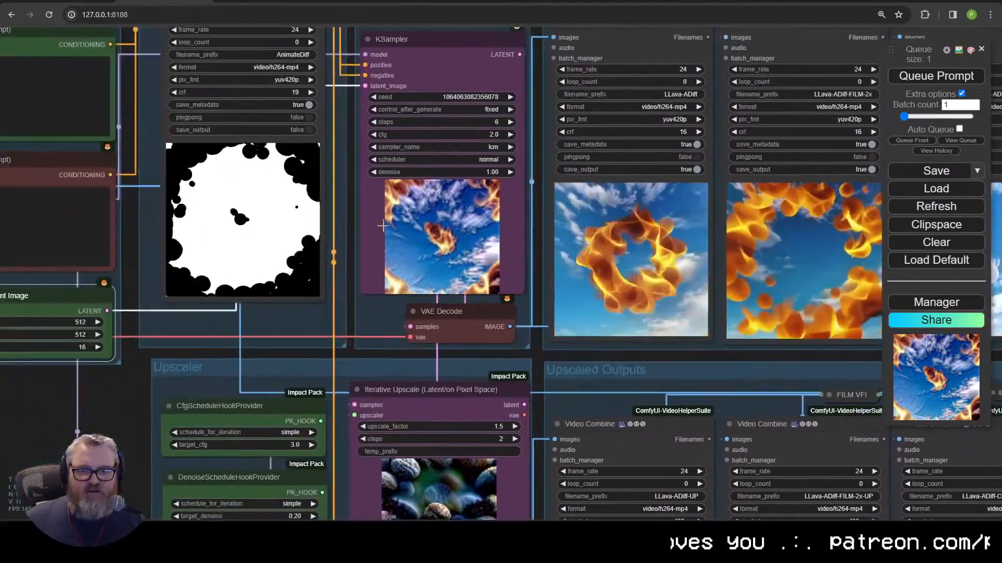
left_click_drag(342, 125, 355, 290)
scroll(376, 360, "down", 2)
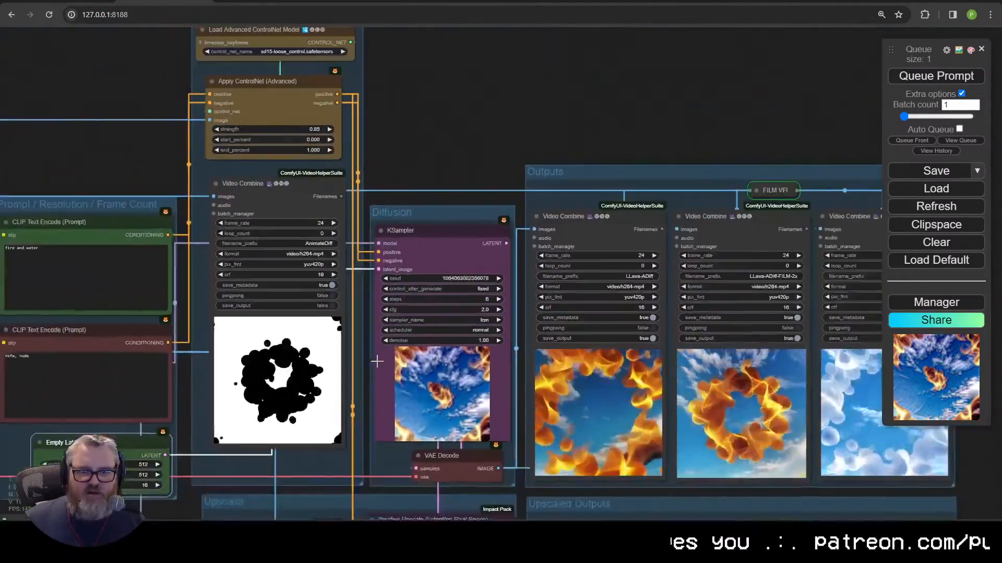
left_click_drag(372, 360, 462, 244)
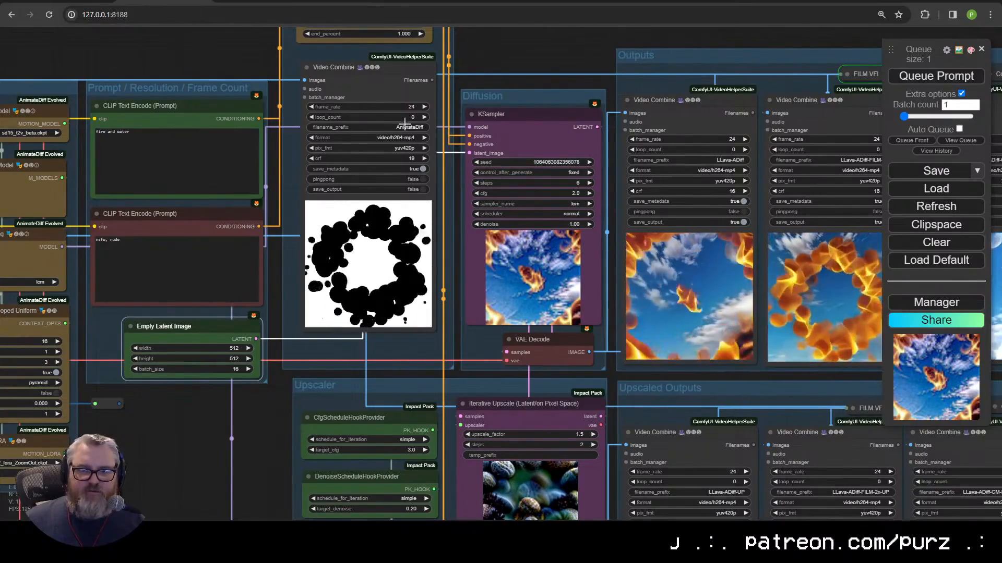
left_click_drag(837, 75, 670, 146)
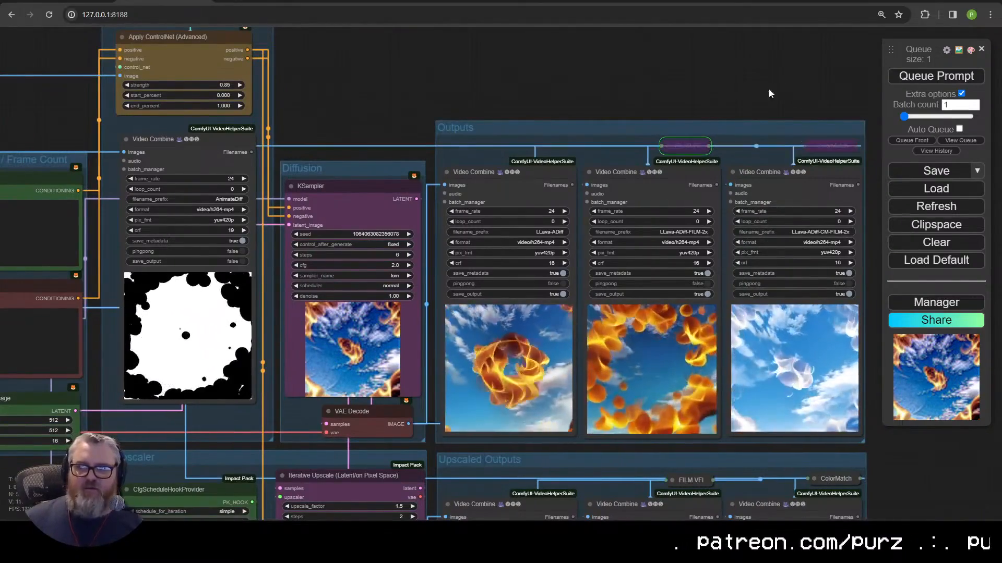
left_click_drag(504, 109, 604, 139)
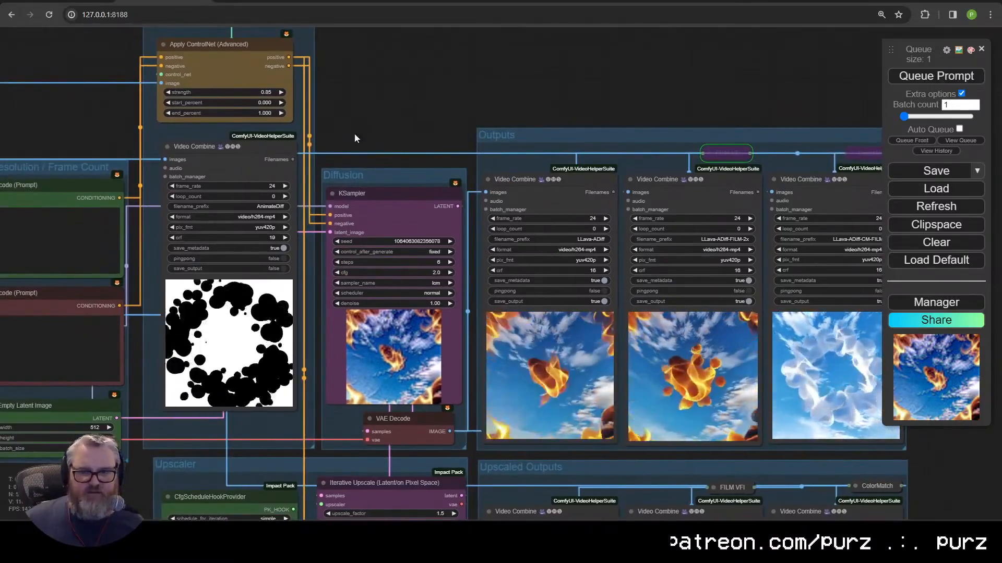
scroll(524, 379, "up", 5)
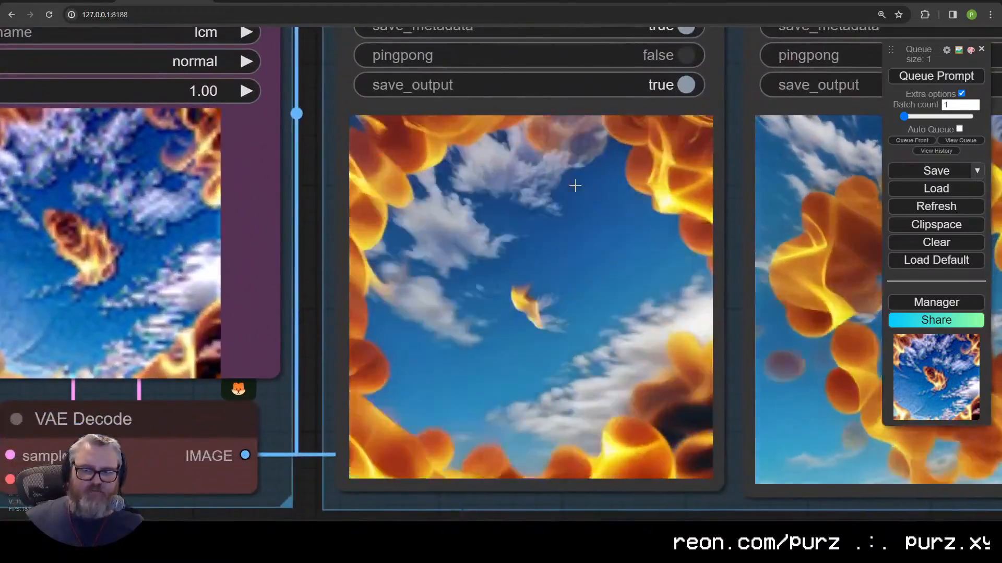
Step: Pan over the ControlNet, Prompt, AnimateDiff and Outputs groups to inspect the workflow
scroll(462, 292, "down", 4)
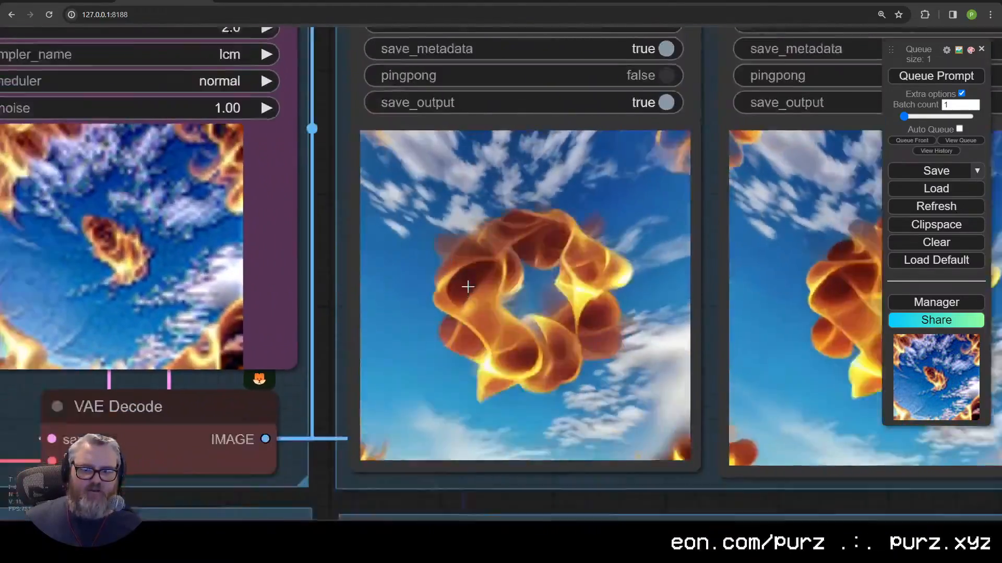
scroll(460, 313, "down", 5)
left_click_drag(438, 253, 606, 372)
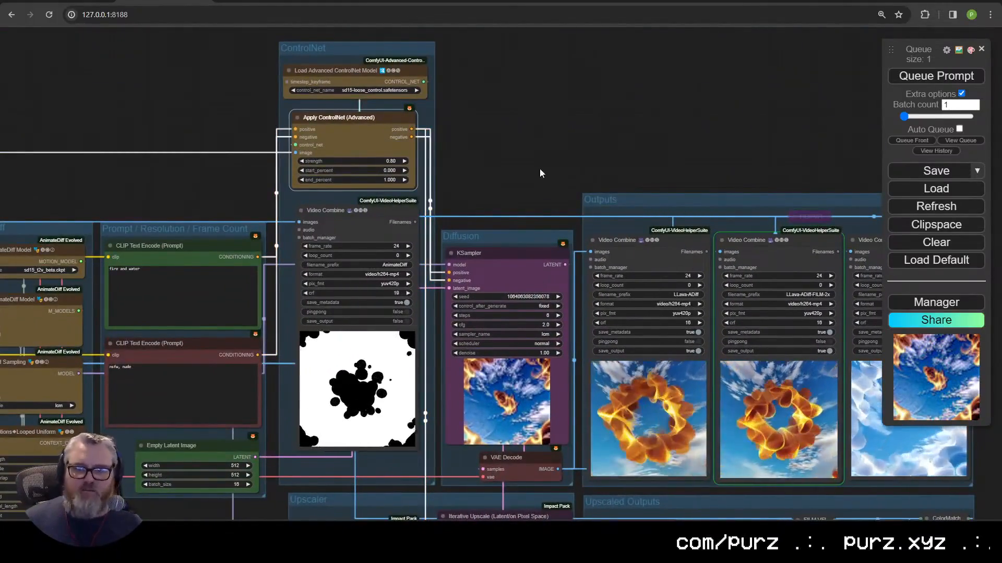
left_click_drag(674, 232, 545, 166)
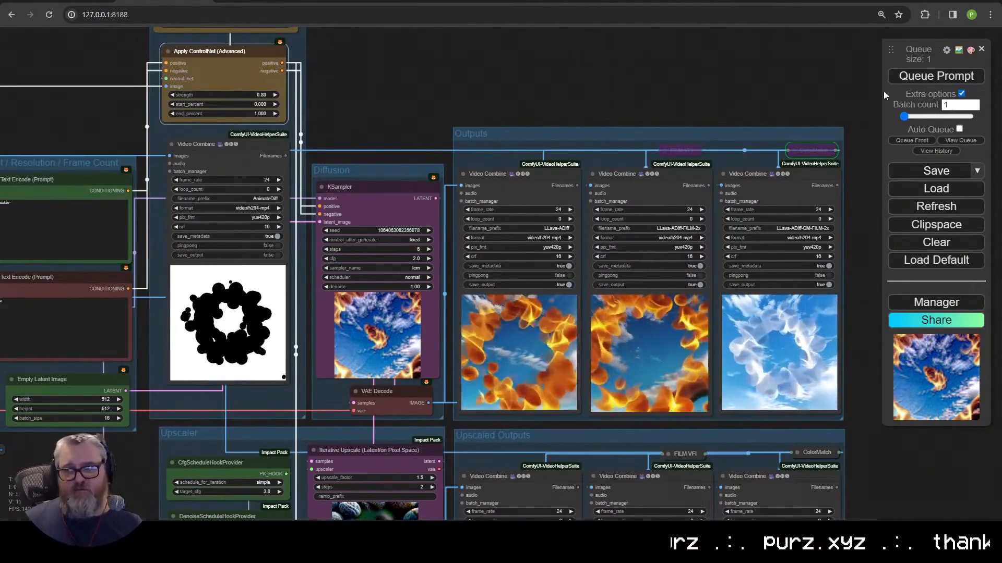
left_click_drag(529, 110, 406, 115)
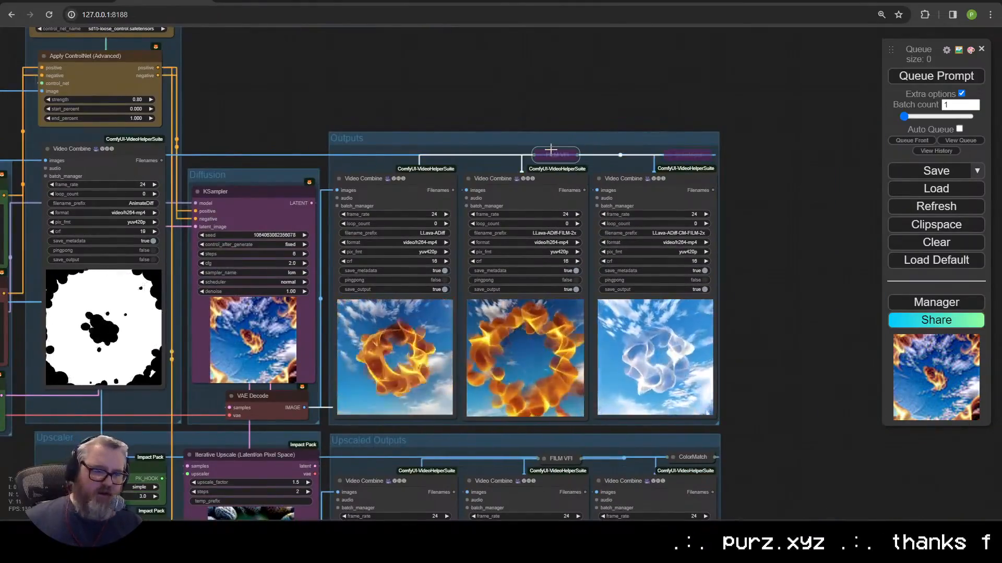
left_click_drag(469, 112, 532, 108)
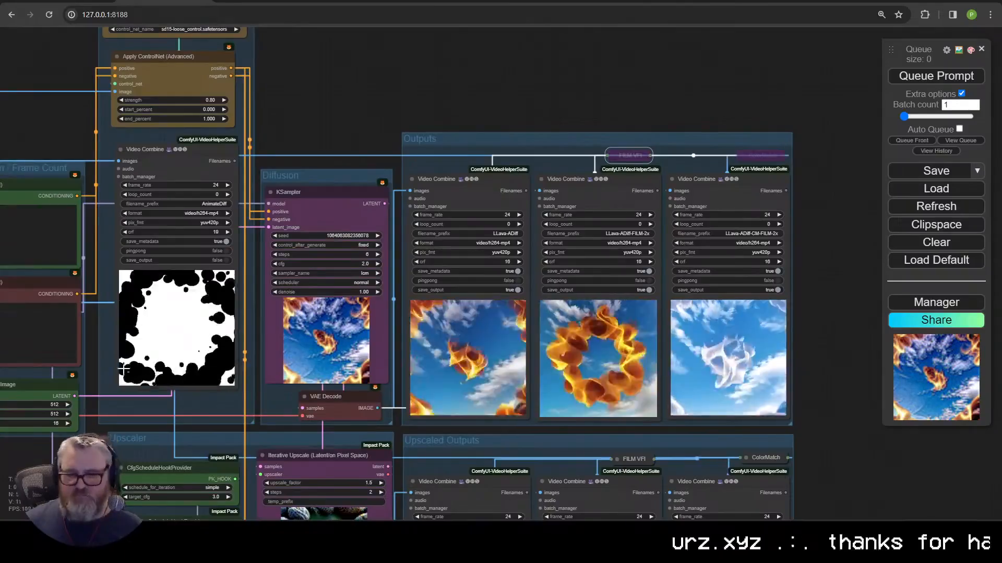
left_click_drag(165, 143, 504, 127)
left_click_drag(346, 117, 490, 198)
Step: Queue another generation run and watch the workflow while it renders
left_click(935, 75)
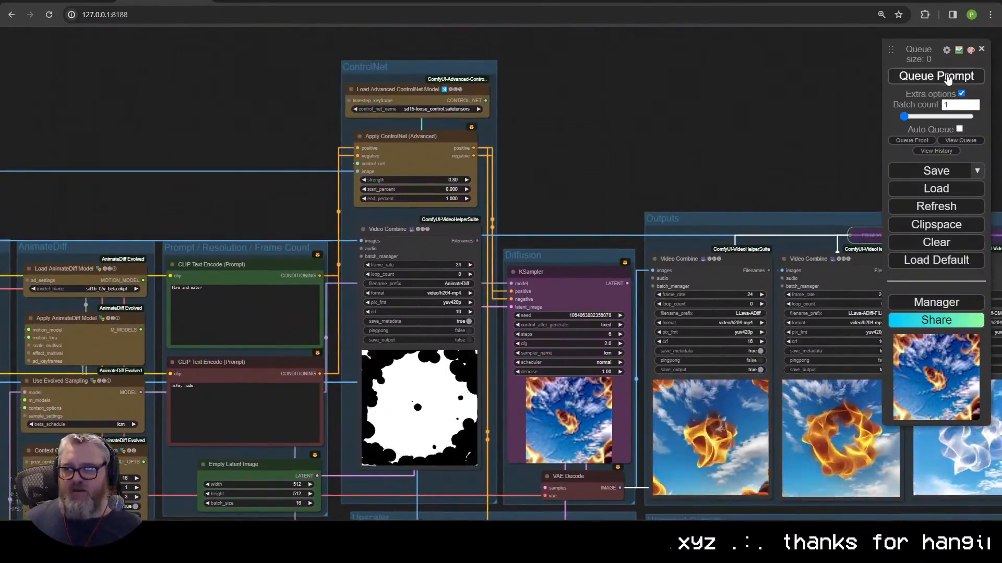
left_click_drag(580, 218, 565, 137)
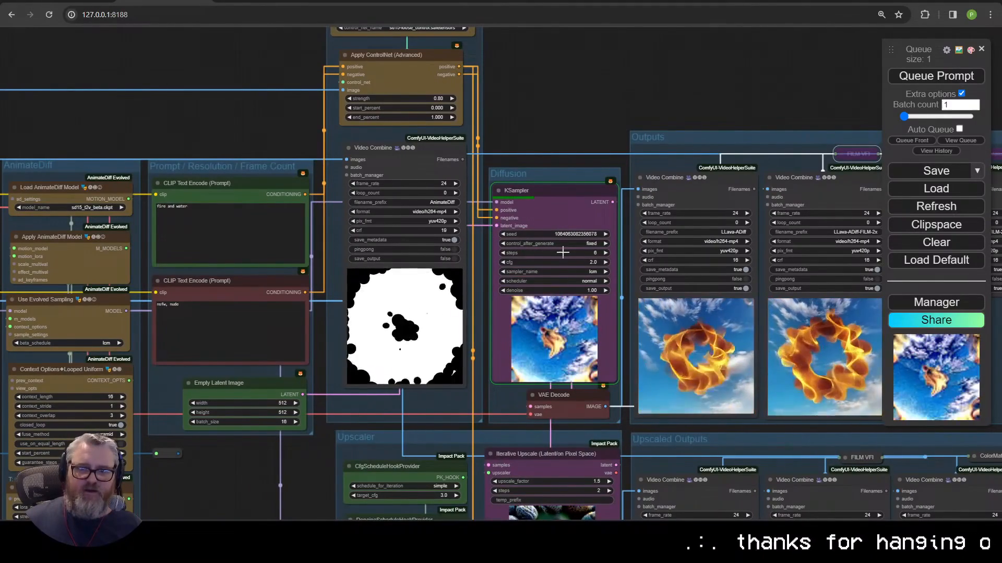
left_click_drag(607, 86, 515, 94)
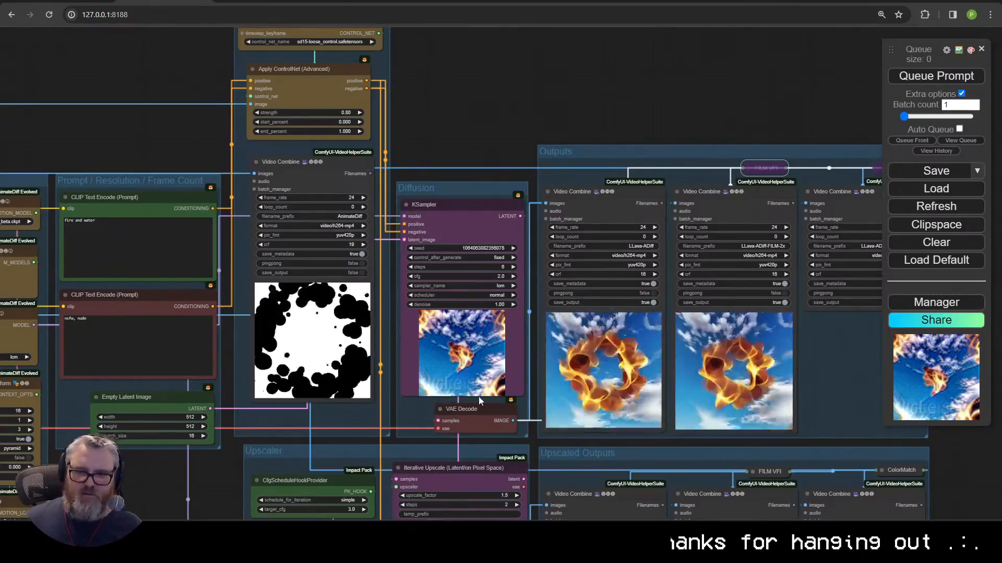
scroll(538, 280, "down", 3)
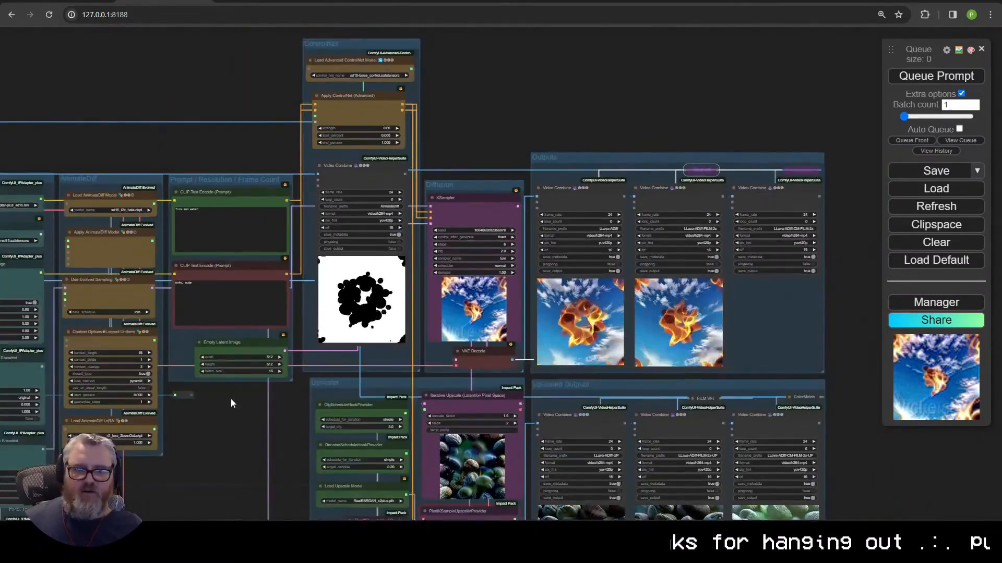
left_click_drag(231, 398, 331, 394)
Step: Set the Load AnimateDiff LoRA's lora_name to v2_lora_ZoomIn.ckpt
right_click(340, 332)
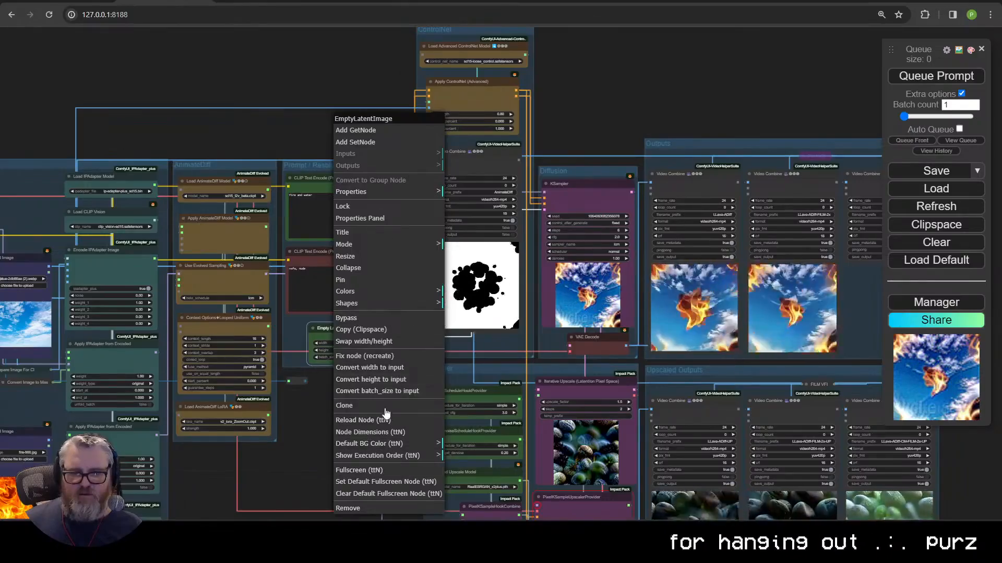
scroll(374, 386, "up", 5)
left_click(333, 402)
left_click(392, 483)
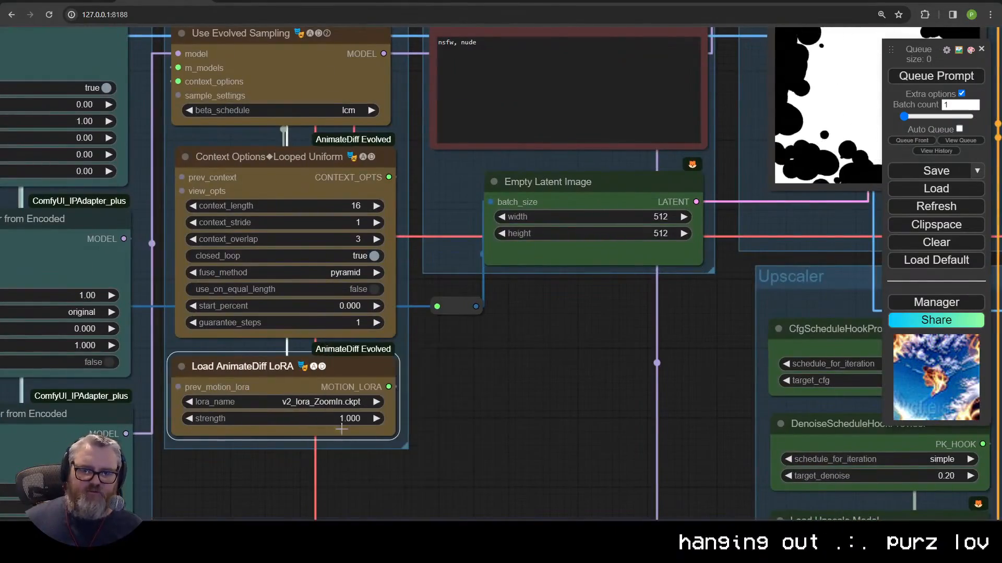
Step: Set the Load AnimateDiff Model's model_name to v3_sd15_mm.ckpt
scroll(527, 396, "down", 4)
scroll(531, 439, "up", 2)
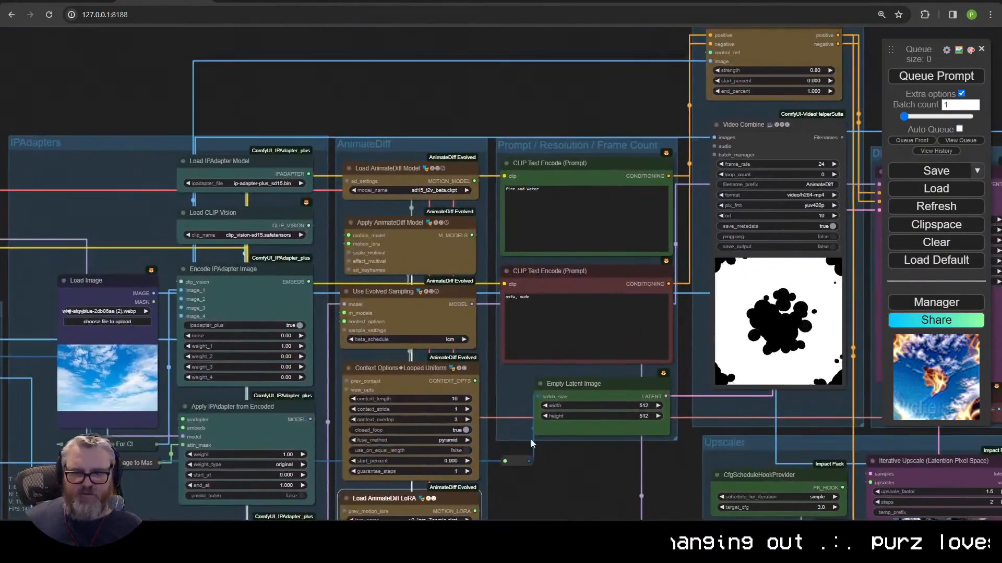
left_click(439, 190)
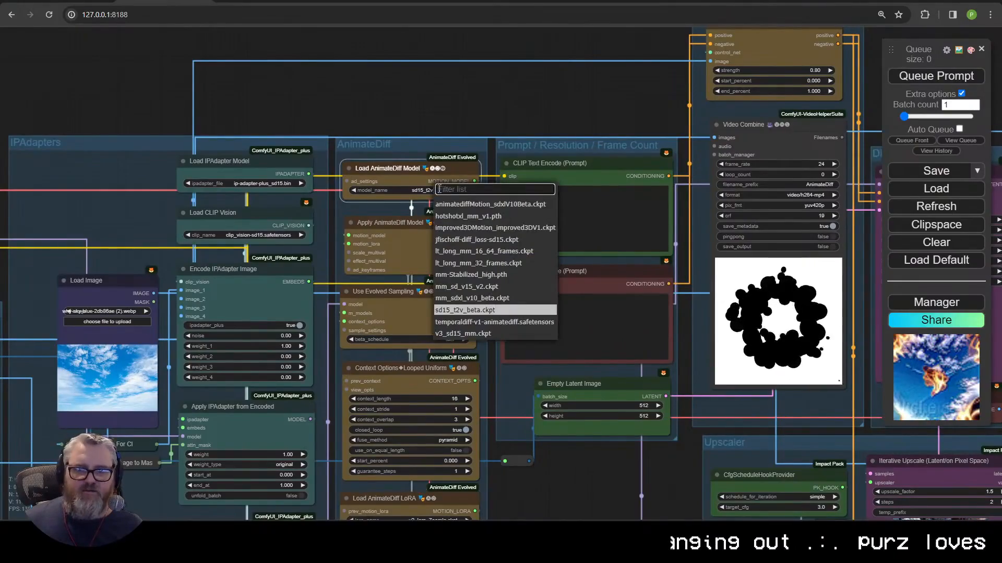
left_click(463, 334)
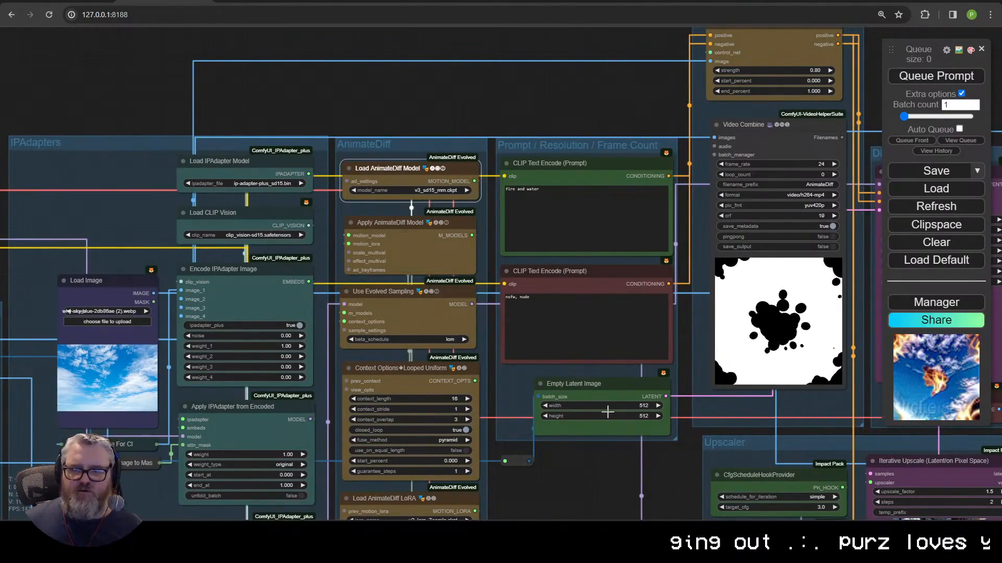
scroll(608, 412, "down", 2)
left_click_drag(608, 412, 399, 411)
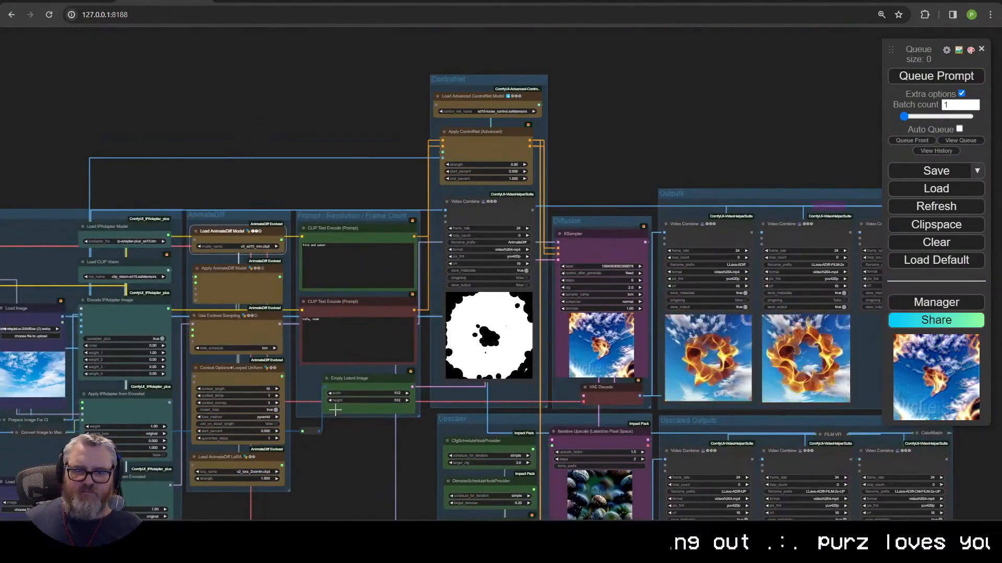
scroll(336, 410, "up", 8)
right_click(410, 376)
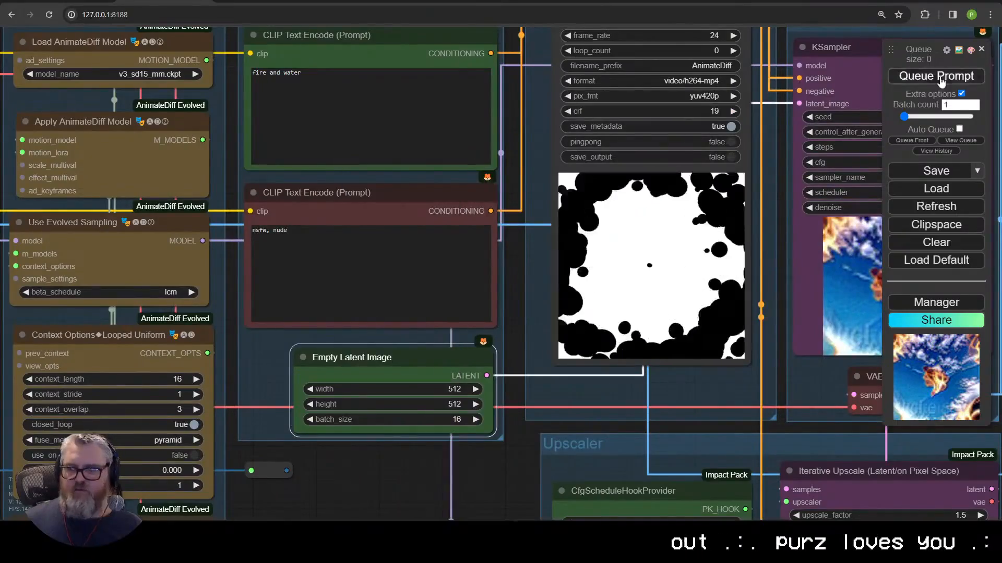
Step: Convert the Empty Latent Image's batch_size into an input slot
scroll(394, 415, "down", 5)
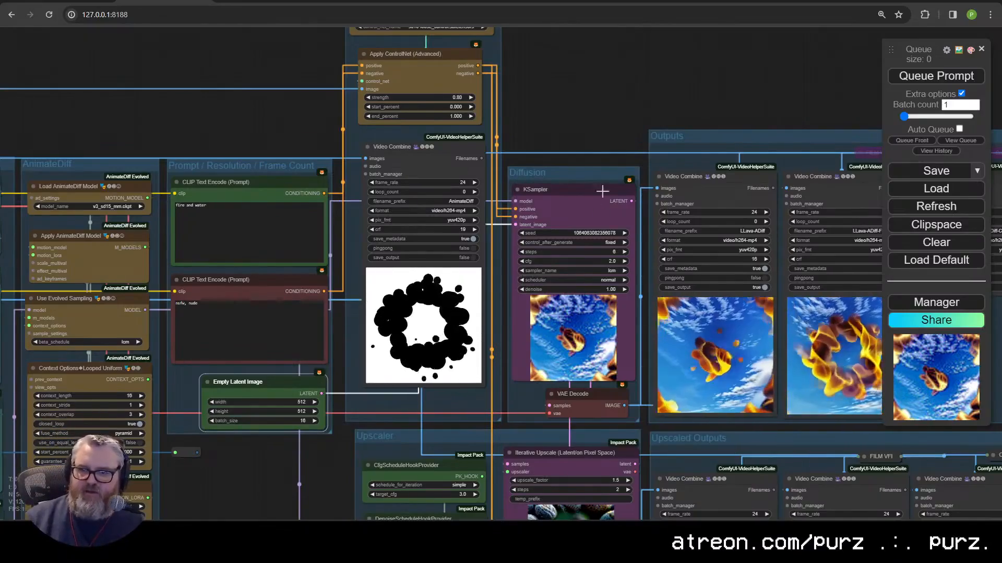
left_click_drag(326, 399, 476, 311)
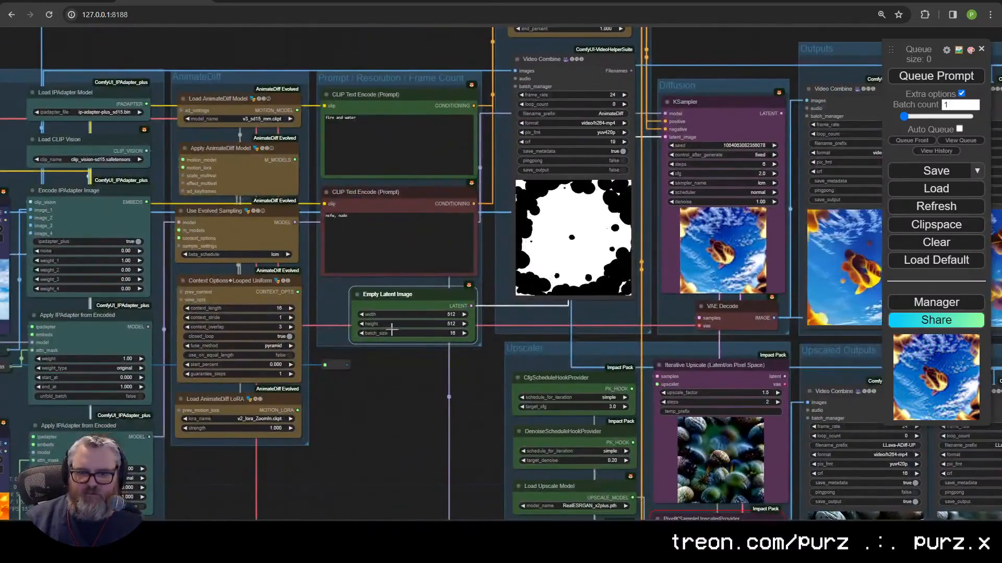
right_click(395, 297)
left_click(433, 391)
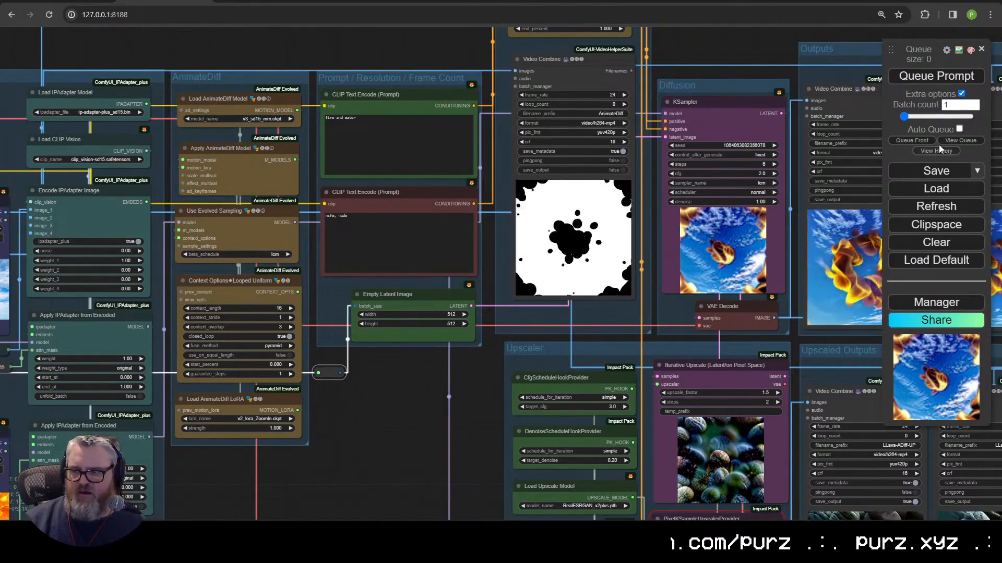
Step: Queue a fresh run and watch the KSampler and VAE Decode area
left_click(935, 77)
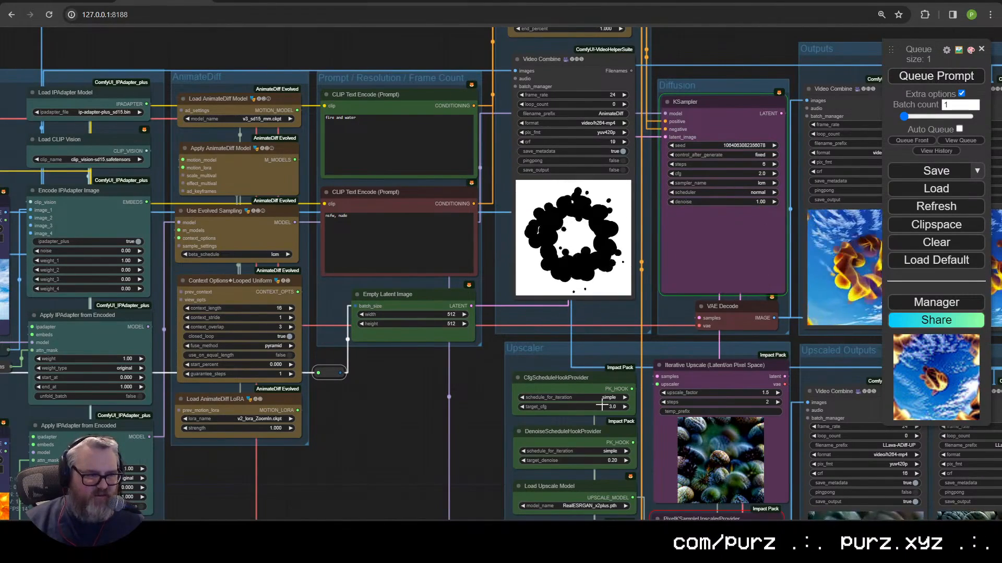
left_click_drag(472, 402, 202, 459)
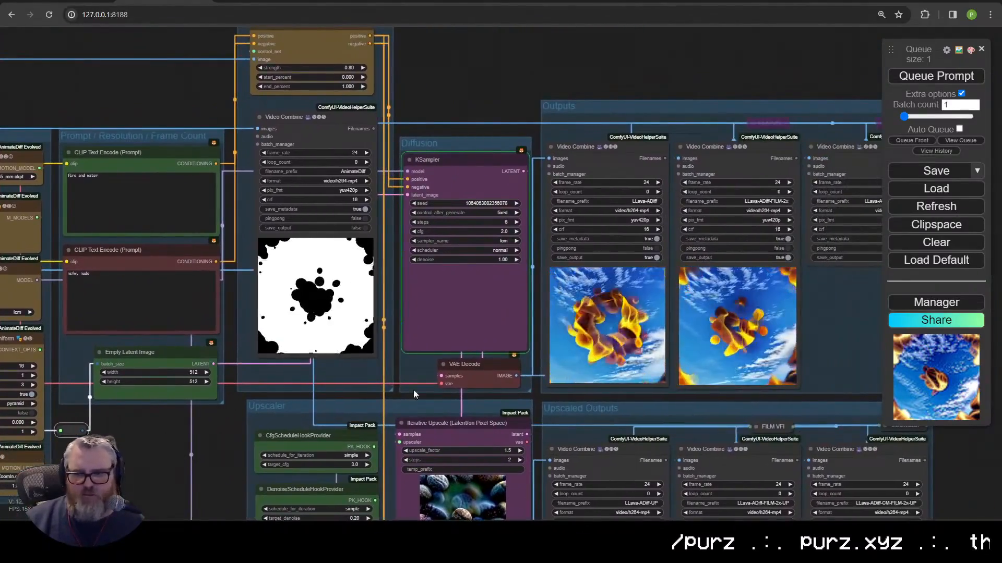
scroll(414, 389, "up", 5)
left_click_drag(521, 389, 215, 387)
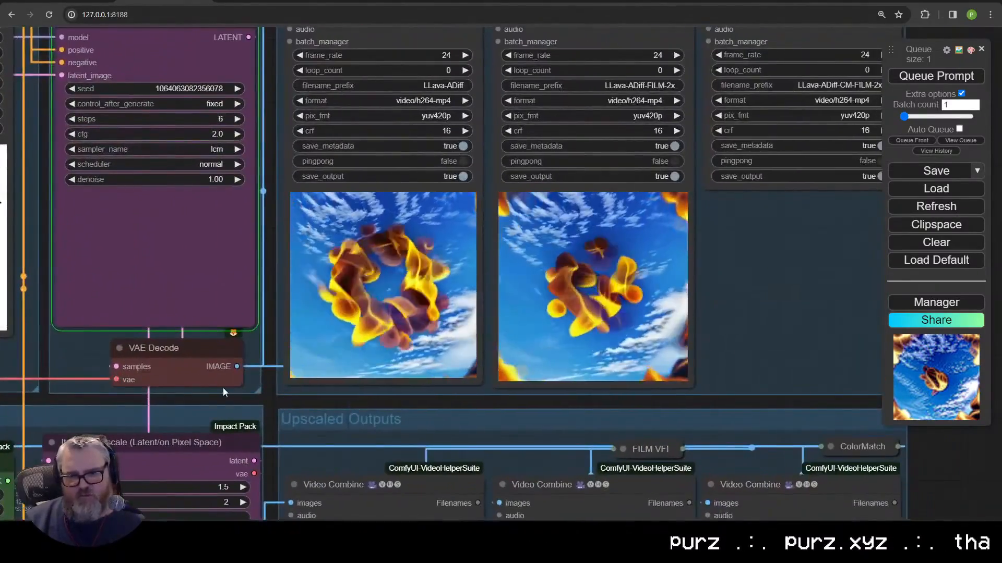
scroll(247, 352, "down", 4)
scroll(246, 350, "down", 1)
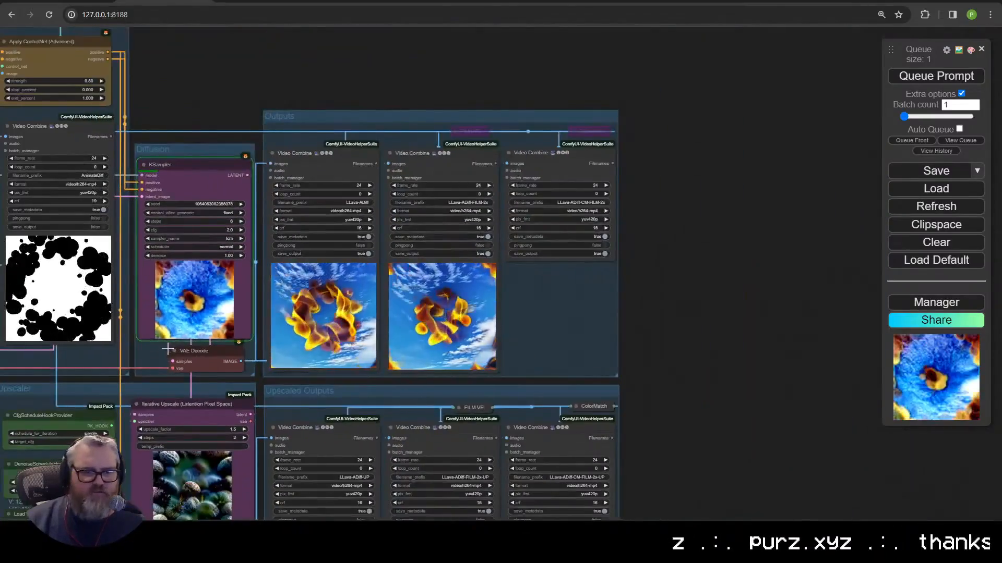
left_click_drag(167, 355, 538, 324)
scroll(234, 345, "up", 6)
left_click_drag(17, 228, 378, 188)
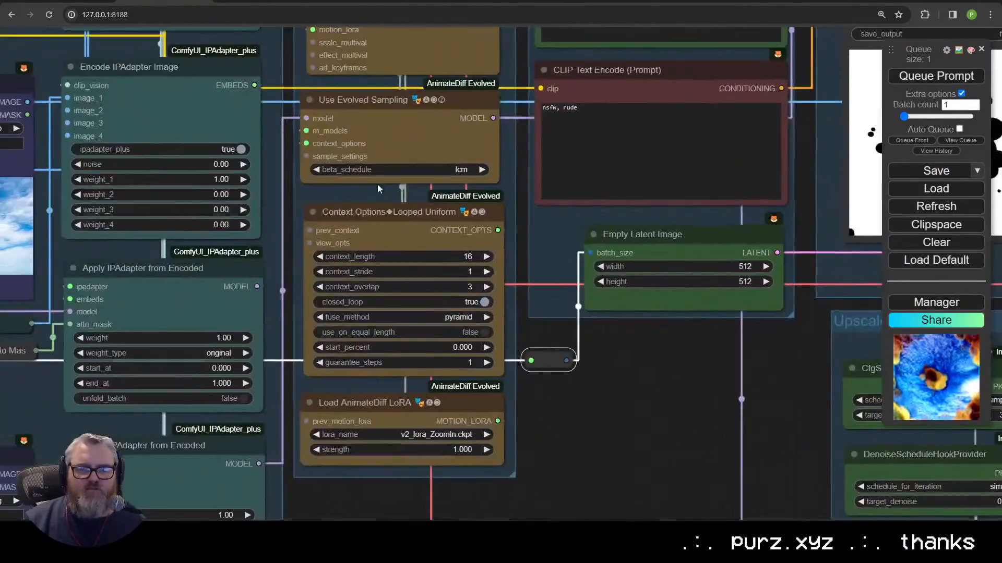
scroll(466, 229, "up", 3)
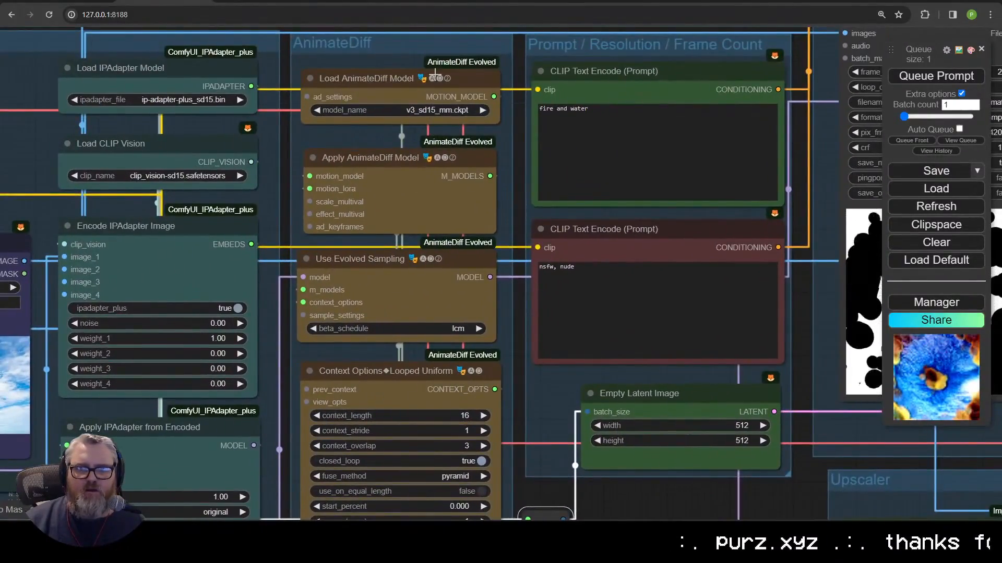
scroll(501, 313, "down", 6)
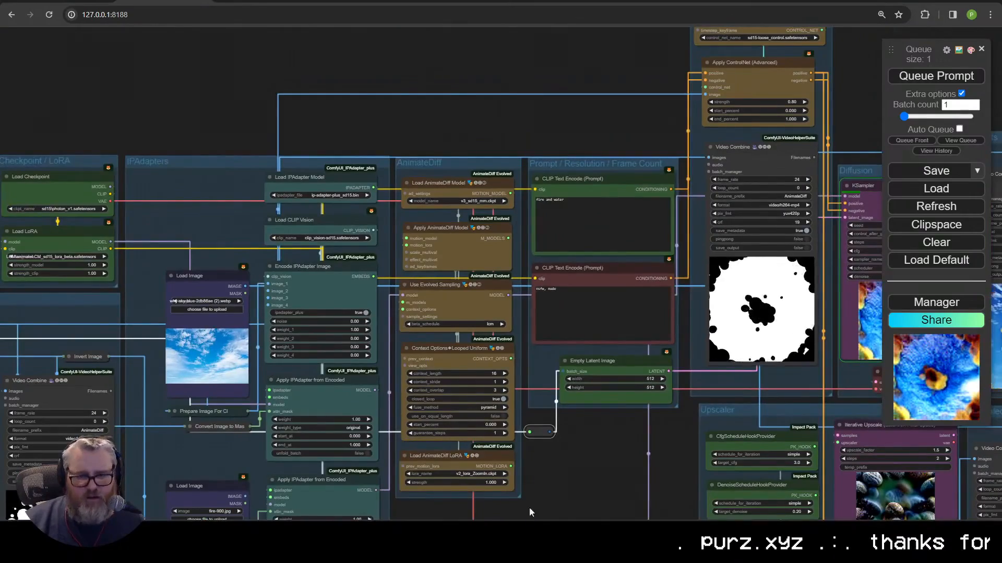
left_click_drag(576, 475, 460, 414)
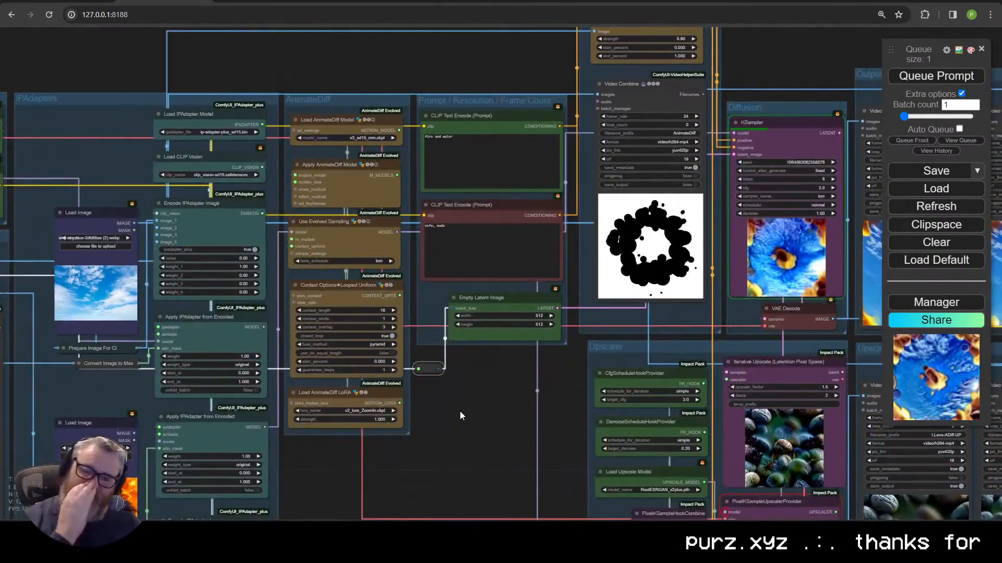
left_click_drag(462, 367, 205, 432)
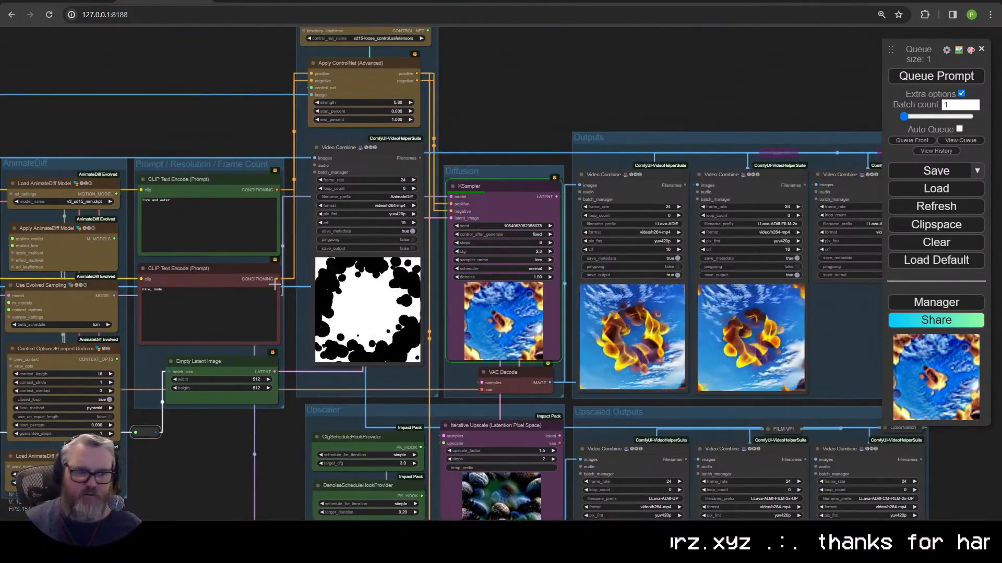
scroll(629, 224, "down", 1)
left_click_drag(243, 400, 539, 335)
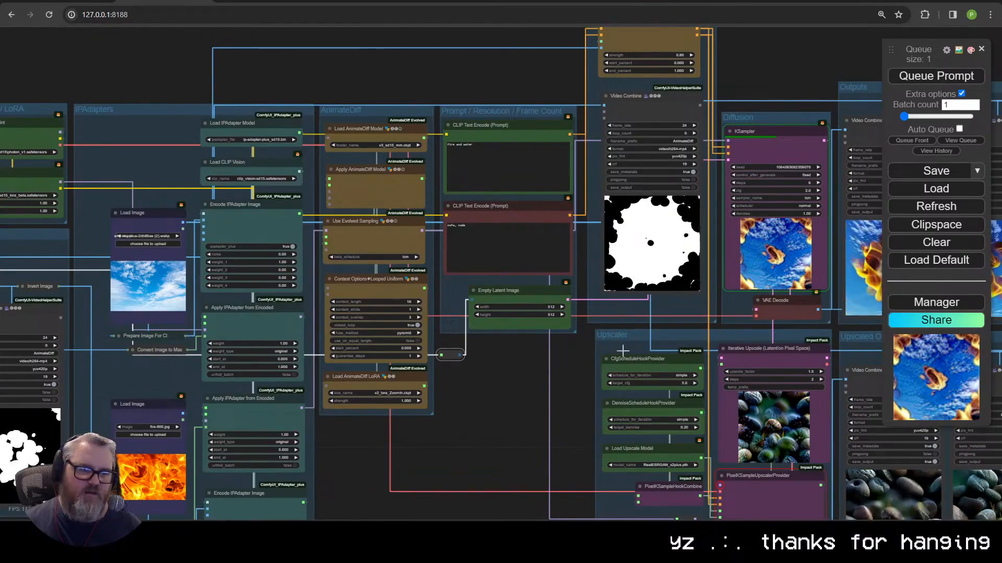
left_click_drag(443, 384, 252, 373)
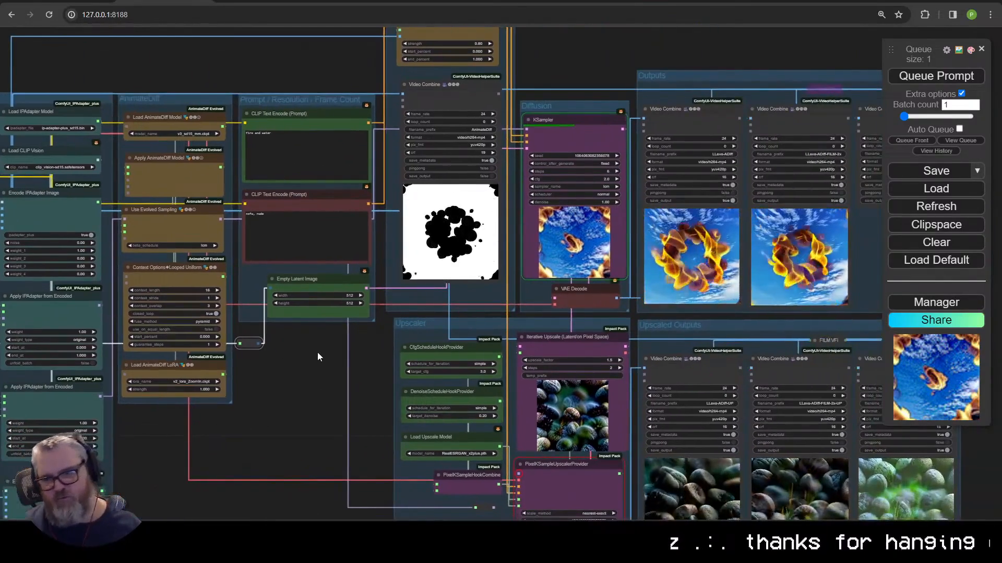
left_click_drag(318, 352, 173, 403)
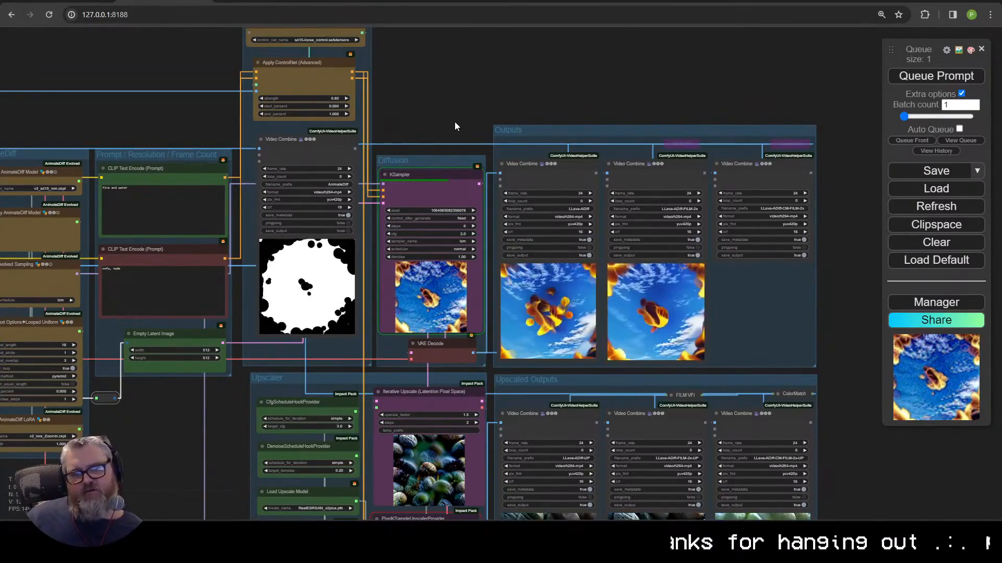
left_click_drag(237, 125, 431, 89)
scroll(322, 161, "up", 2)
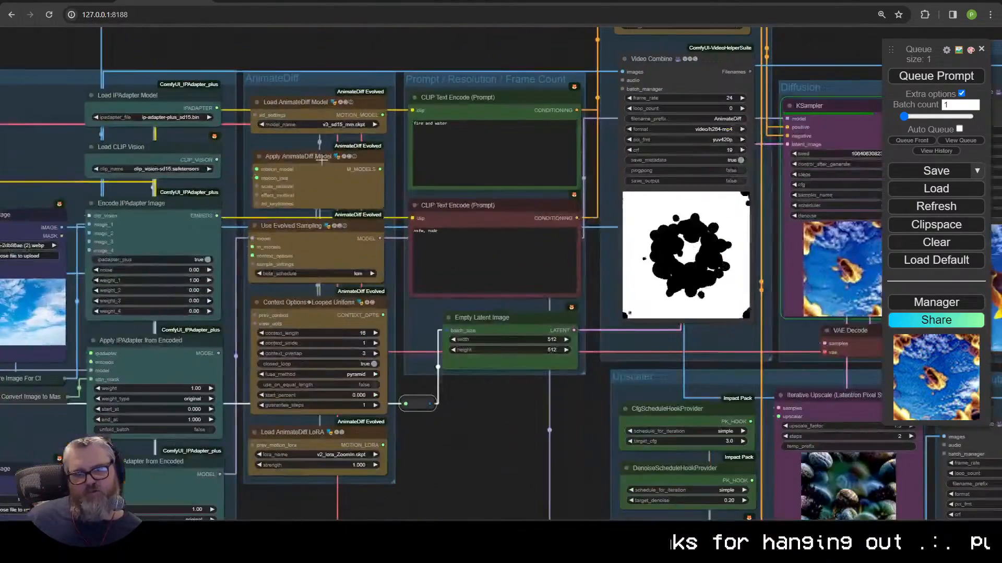
left_click_drag(223, 64, 527, 31)
left_click_drag(339, 293, 395, 130)
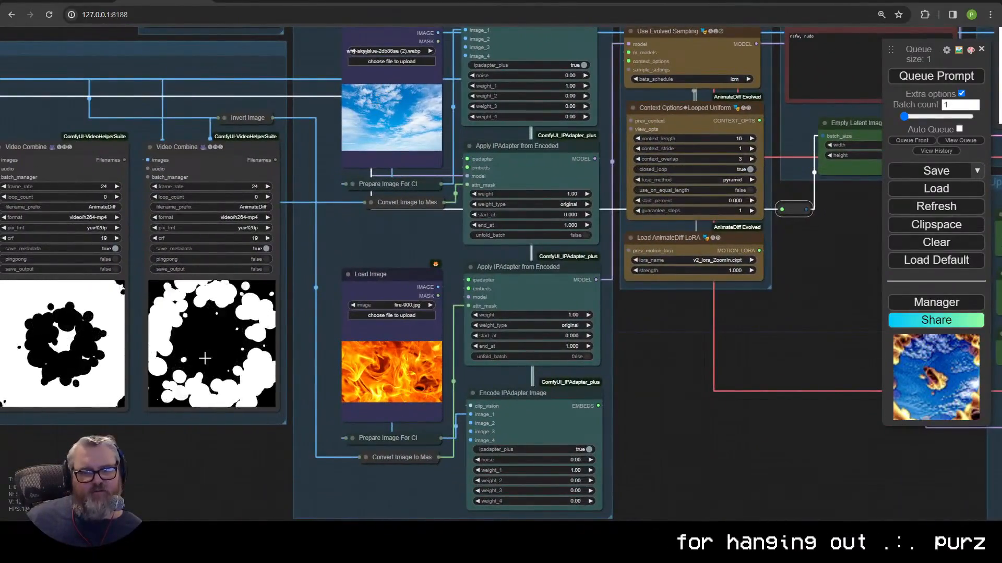
scroll(703, 326, "down", 5)
left_click_drag(393, 405, 134, 458)
scroll(157, 371, "up", 2)
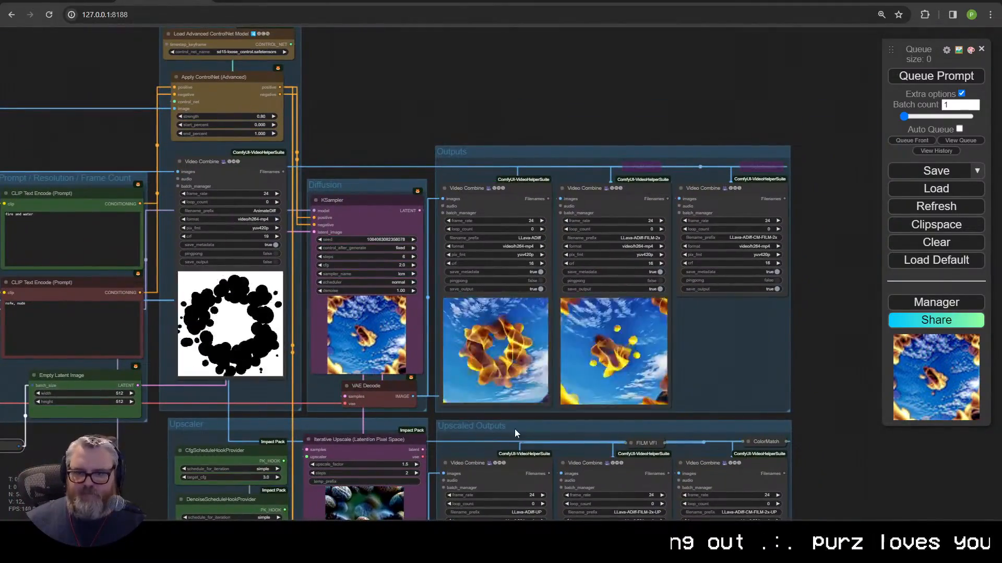
scroll(515, 429, "up", 3)
scroll(603, 395, "down", 5)
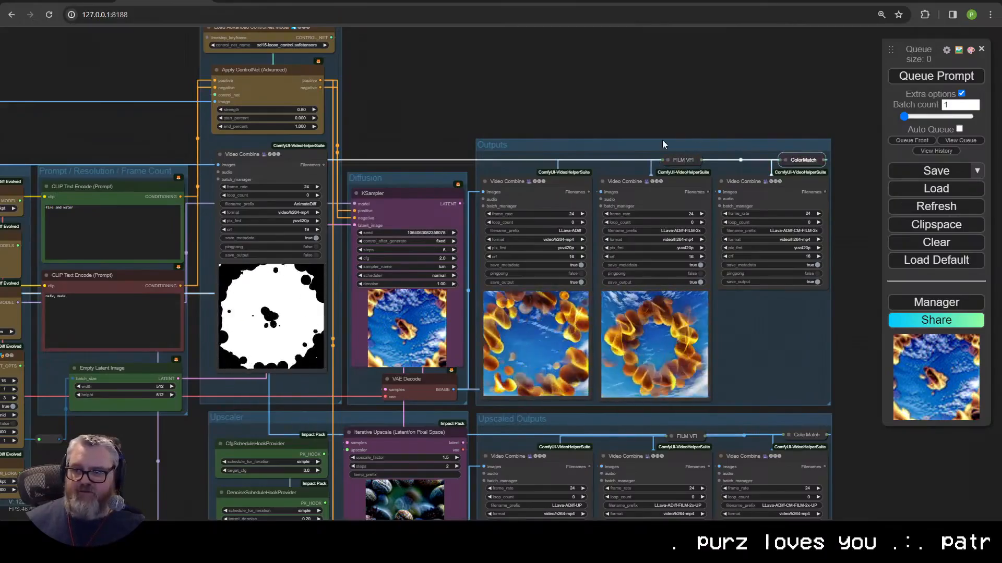
scroll(642, 346, "up", 2)
scroll(642, 346, "up", 1)
left_click_drag(224, 74, 428, 130)
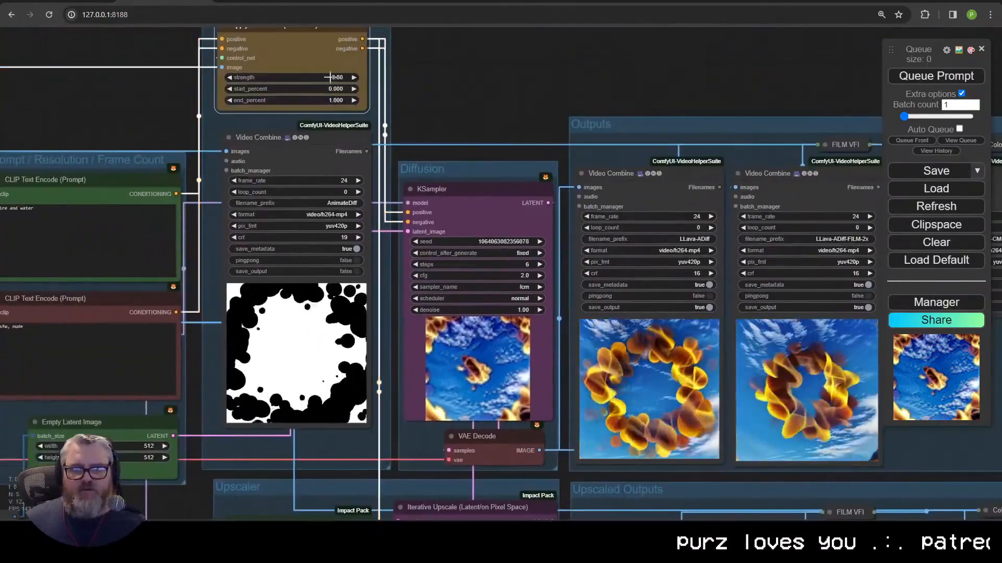
Step: Set the Apply ControlNet strength to 1.00 and queue another generation run
left_click(331, 77)
type("1")
key("Return")
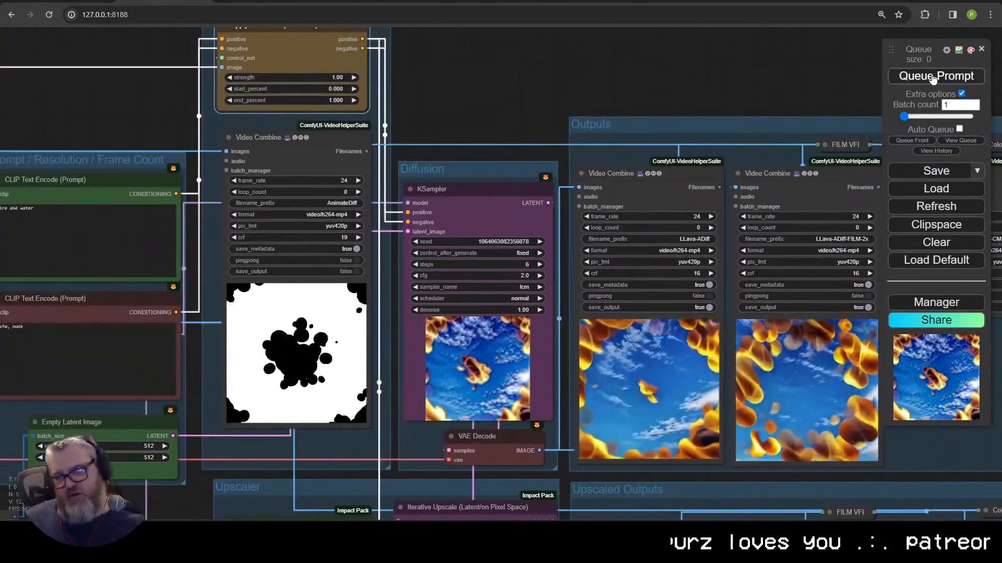
left_click(934, 77)
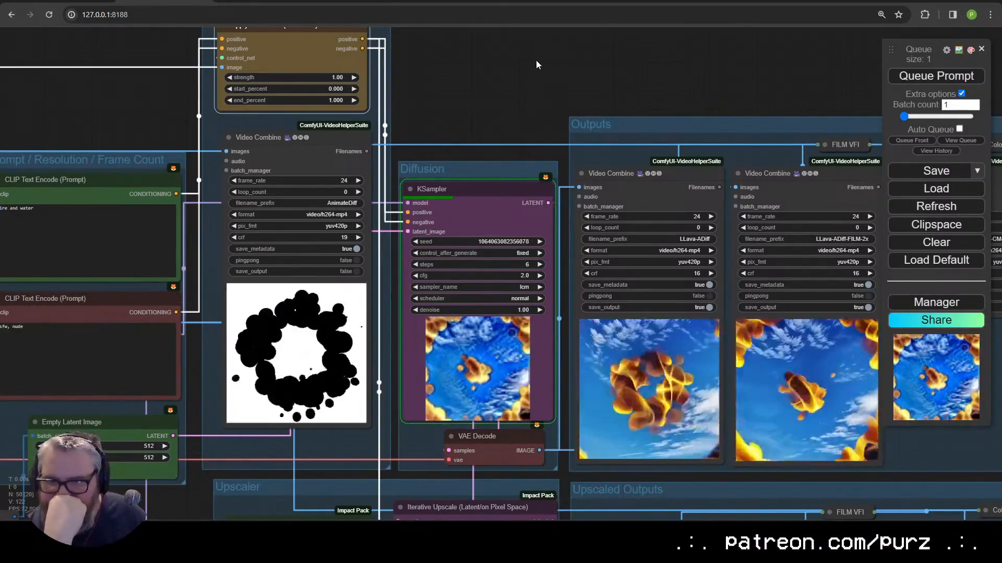
left_click_drag(537, 57, 146, 100)
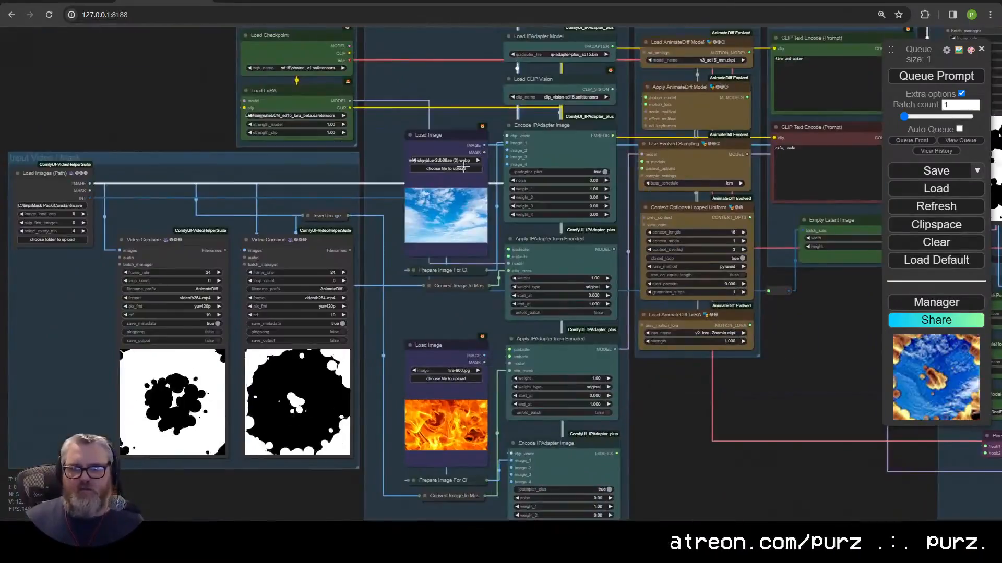
Step: Use the colourful water-drop picture as the upper Load Image's reference image
left_click(463, 168)
left_click(711, 503)
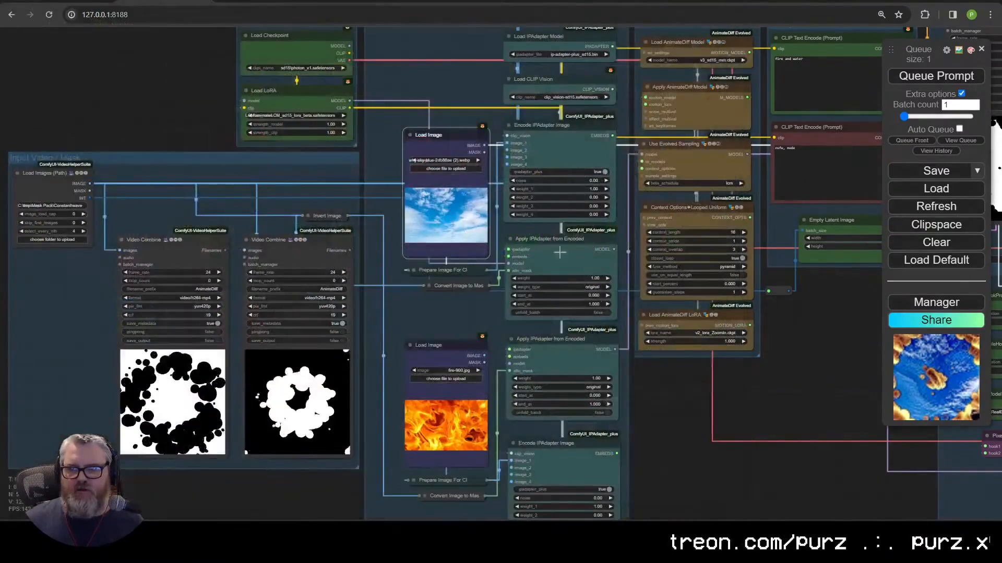
left_click(514, 254)
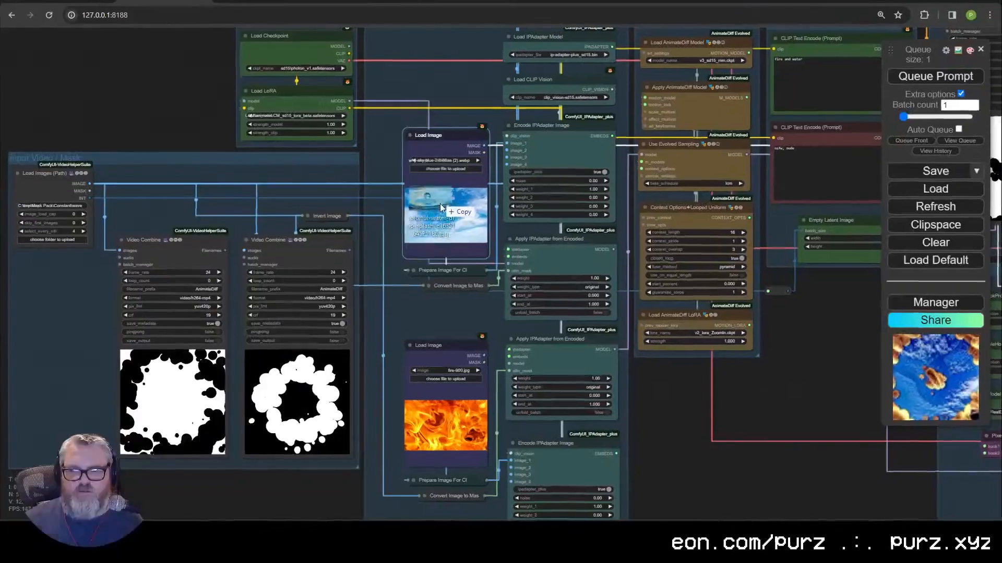
scroll(369, 392, "up", 3)
scroll(369, 391, "down", 4)
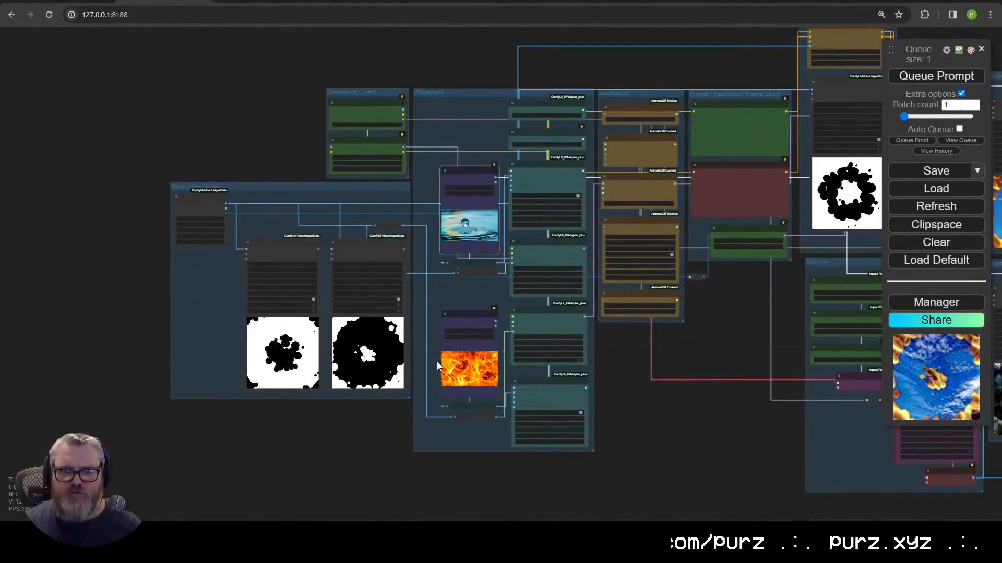
key("2")
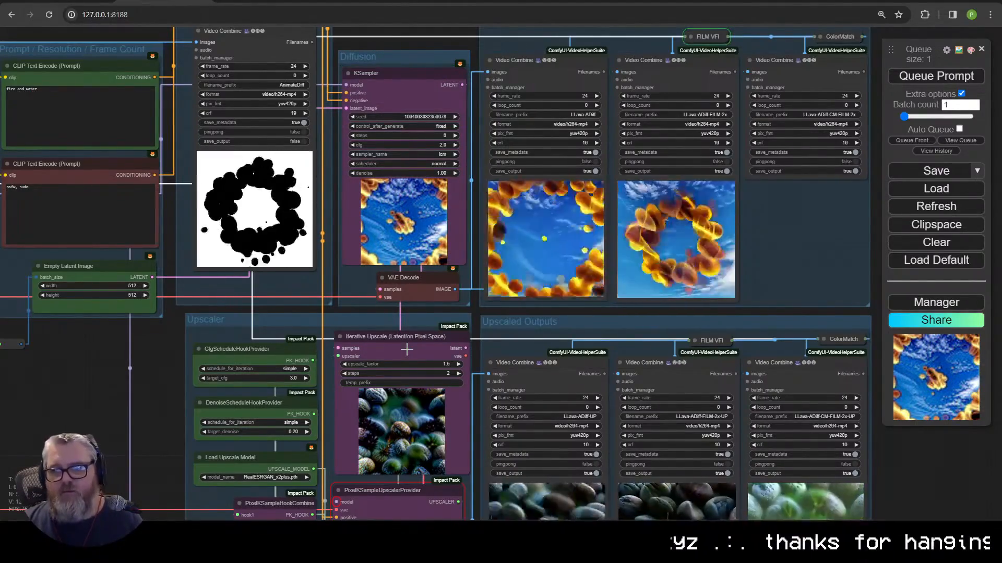
left_click_drag(47, 361, 307, 222)
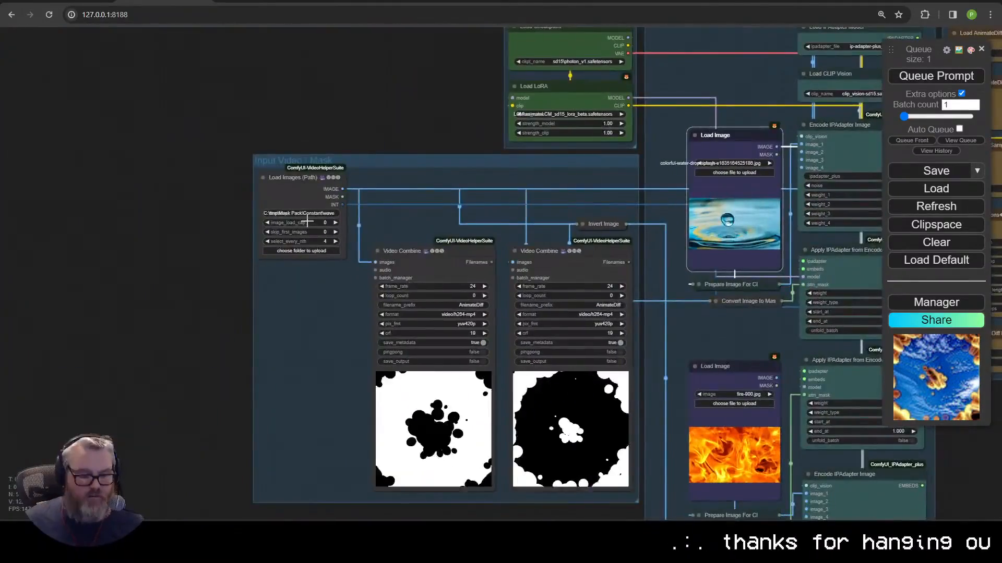
Step: Open C:\tmp\Mask Pack\Constant in File Explorer and enter the gear mask folder
key("super+r")
type("C:\\tmp\\")
key("Return")
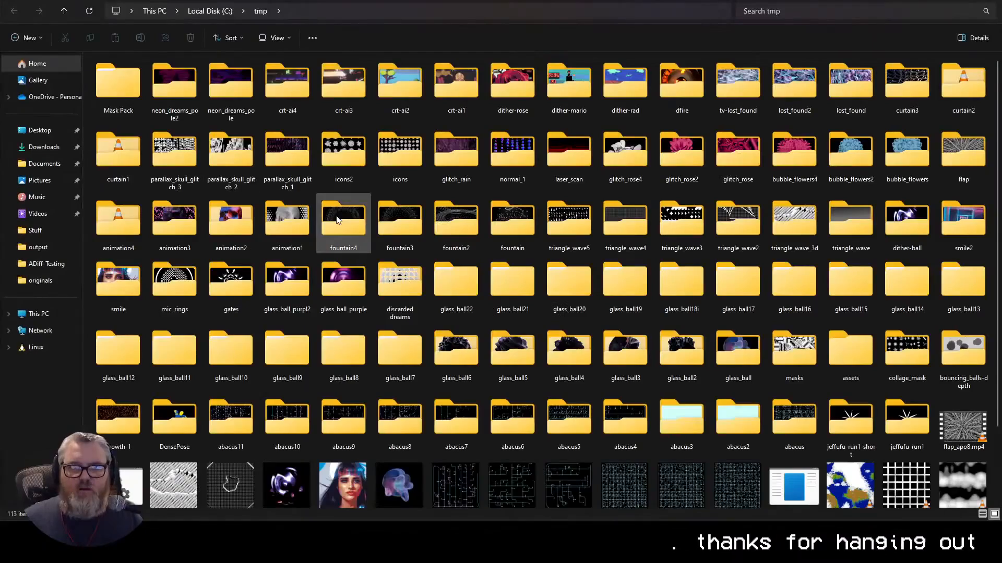
double_click(121, 87)
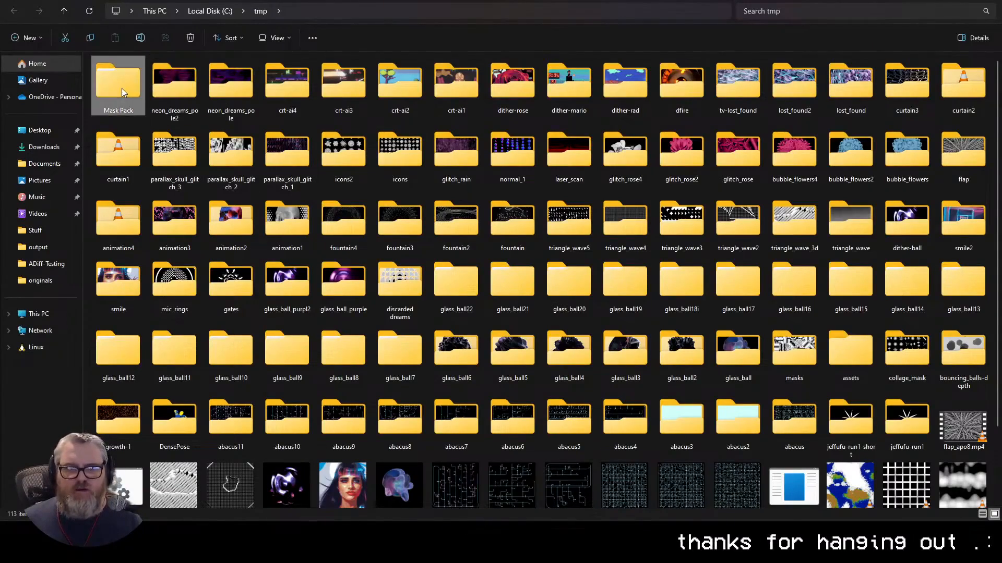
double_click(112, 74)
double_click(344, 383)
Step: Point Load Images (Path) at the new mask folder and queue the run
key("alt+Tab")
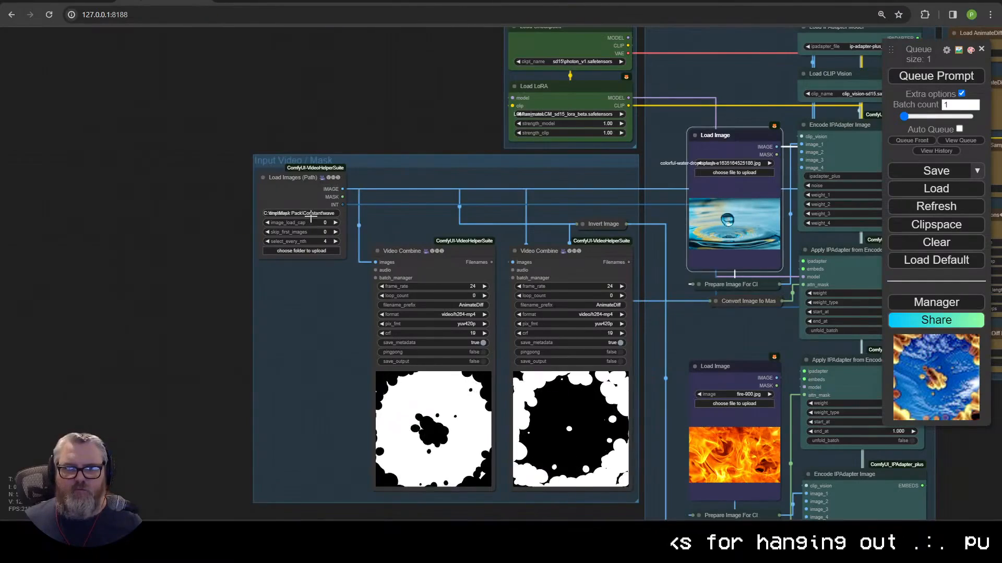
left_click(308, 214)
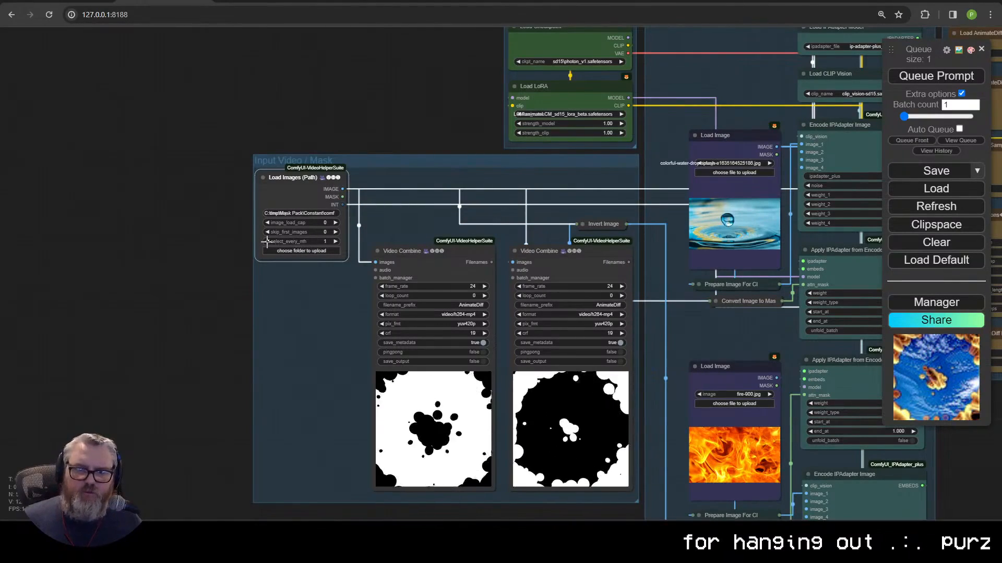
left_click(937, 76)
Step: Pan over the output previews to watch the four-lobed mask animations render
scroll(334, 324, "down", 3)
scroll(334, 324, "up", 3)
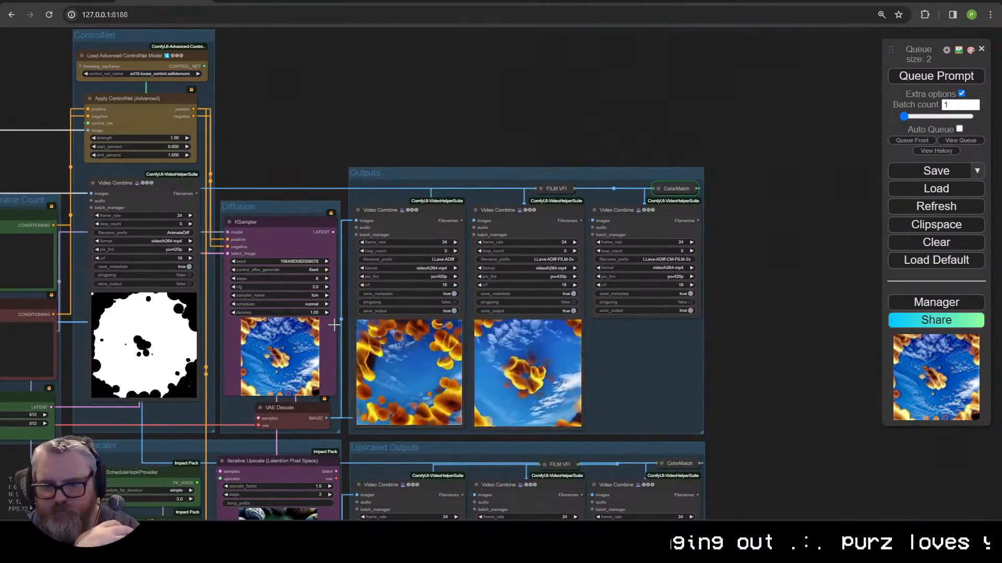
scroll(471, 389, "up", 8)
left_click_drag(783, 398, 652, 396)
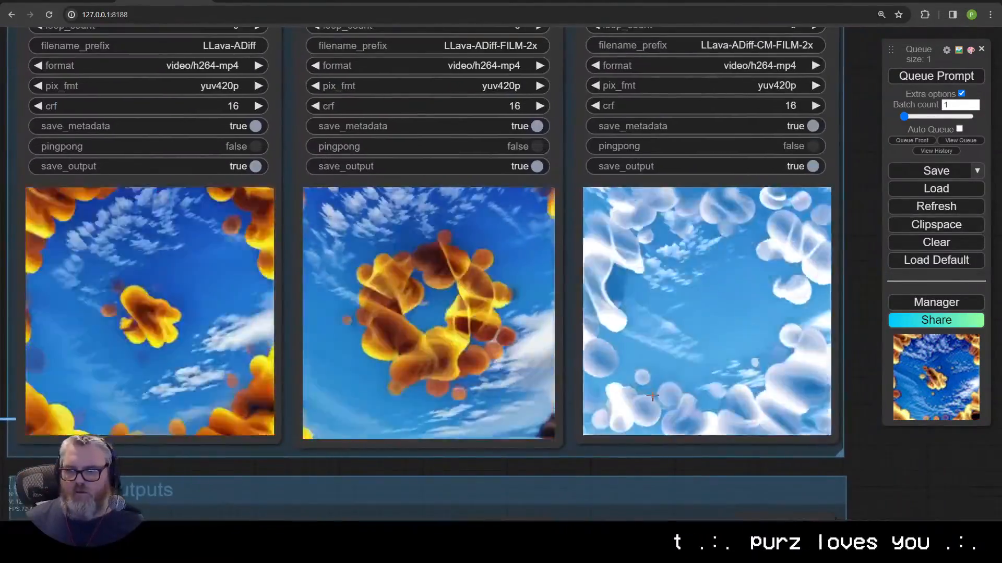
scroll(652, 397, "down", 6)
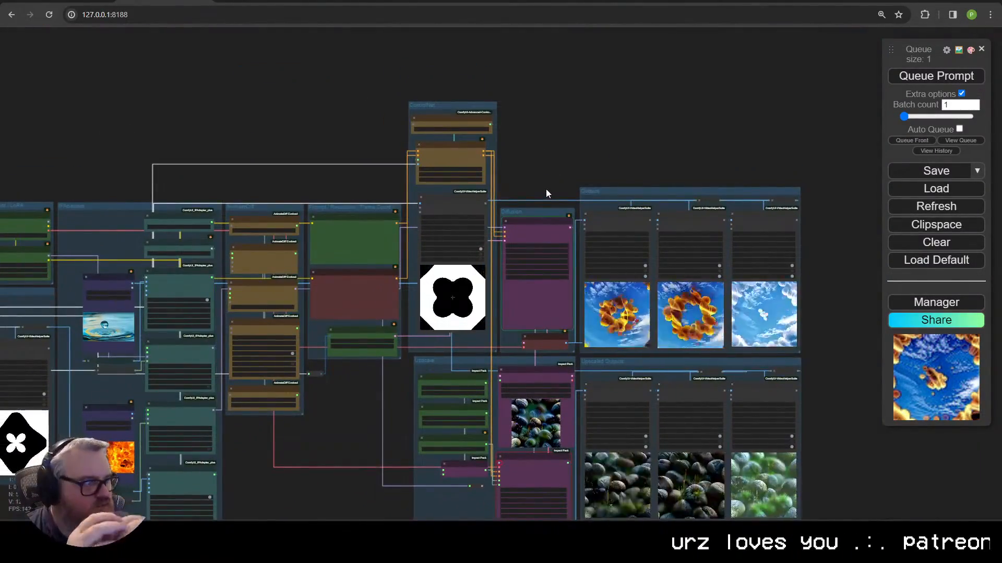
scroll(546, 193, "up", 7)
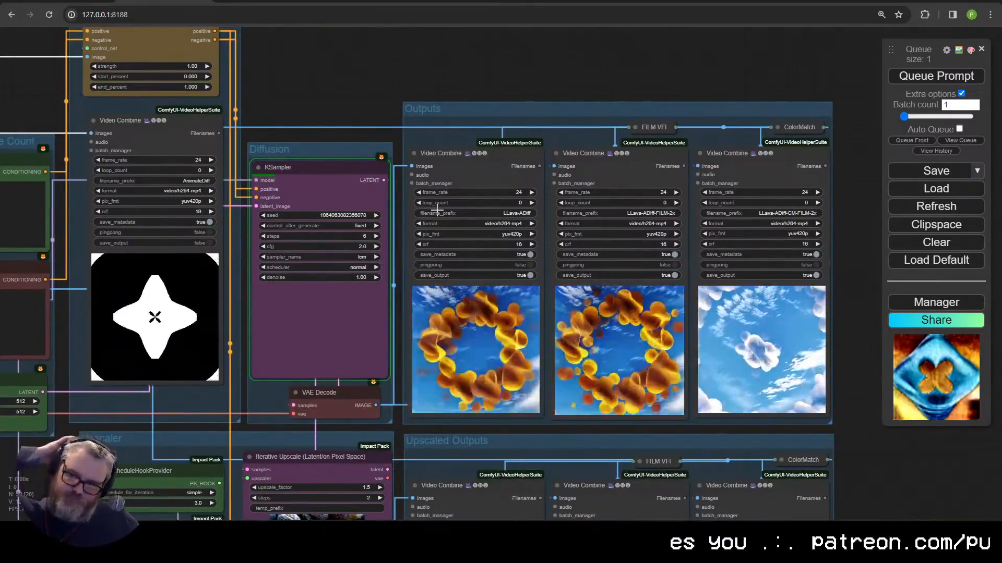
scroll(436, 209, "down", 5)
scroll(238, 260, "up", 5)
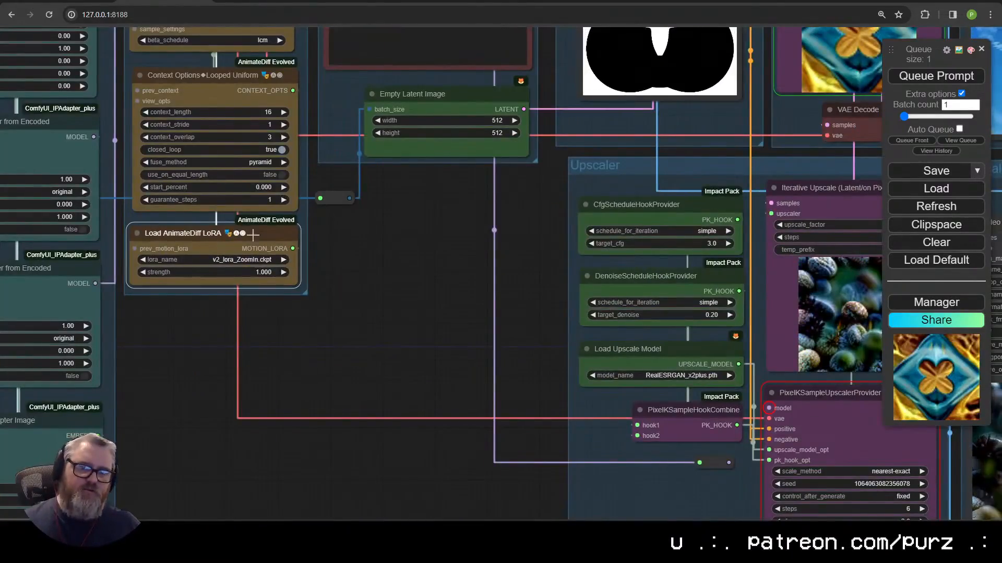
scroll(337, 329, "up", 5)
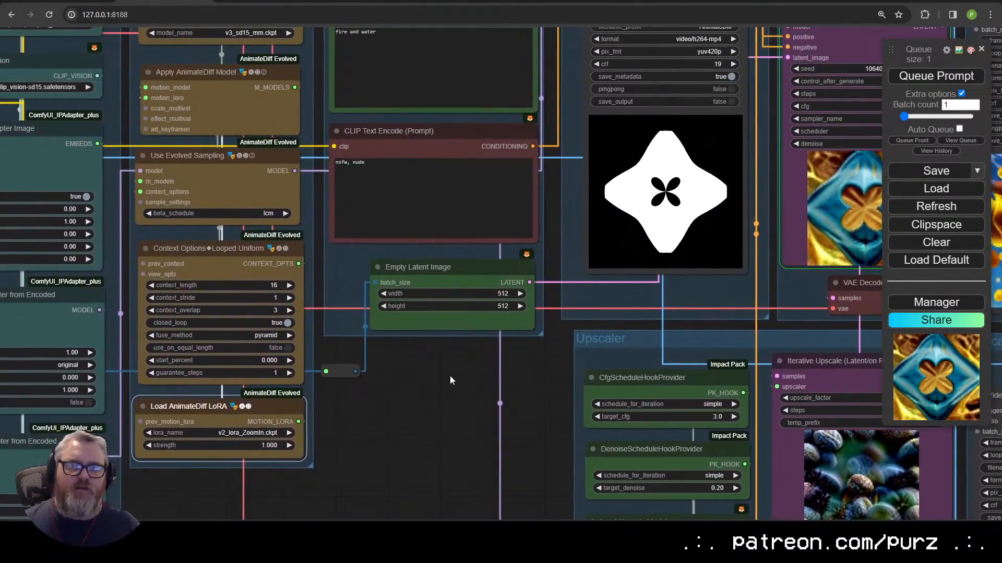
left_click_drag(450, 376, 143, 430)
scroll(235, 368, "down", 3)
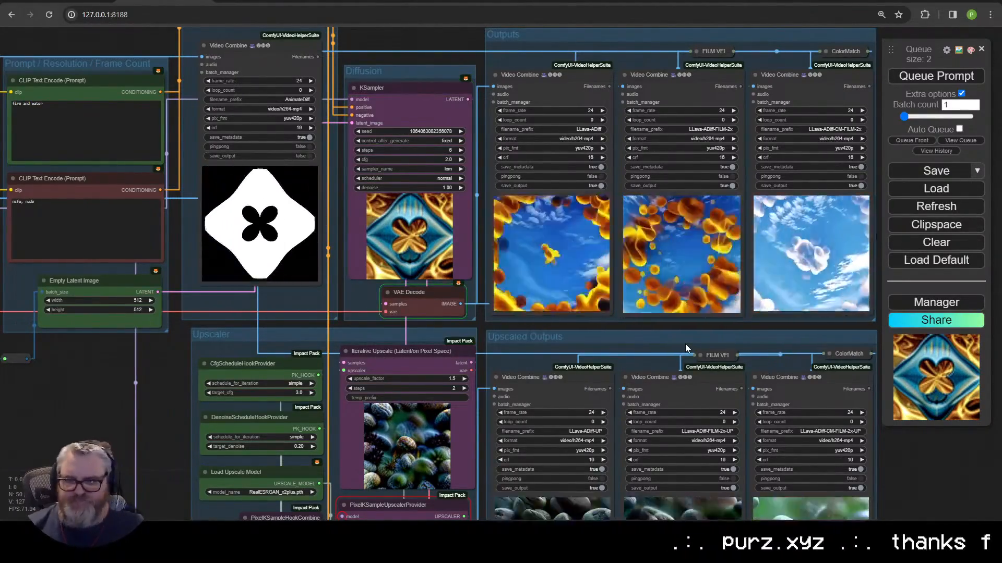
Step: Navigate to the IPAdapter, Video Combine and Load Image nodes holding the water-drop and fire images
scroll(684, 308, "up", 5)
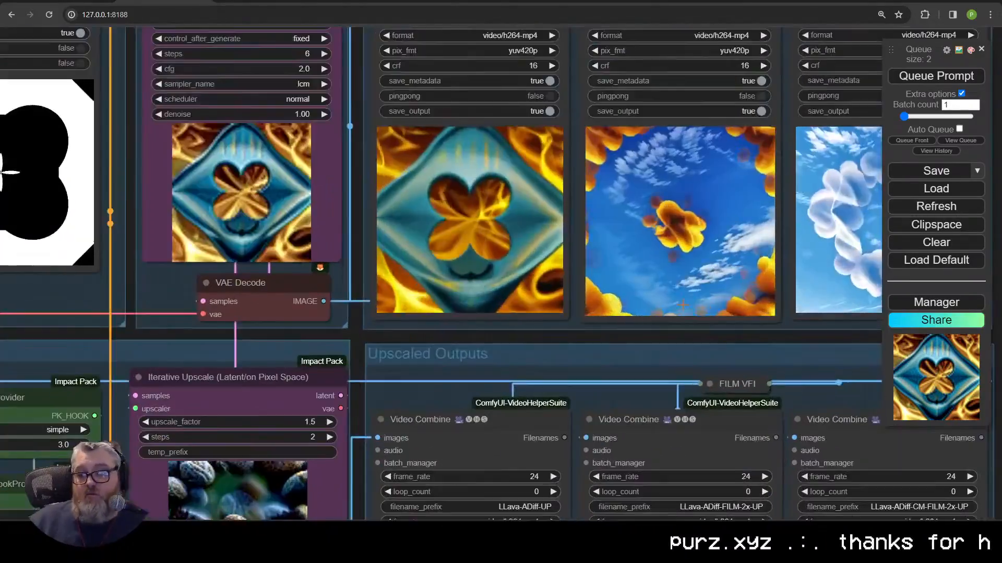
scroll(683, 305, "up", 5)
scroll(618, 388, "down", 10)
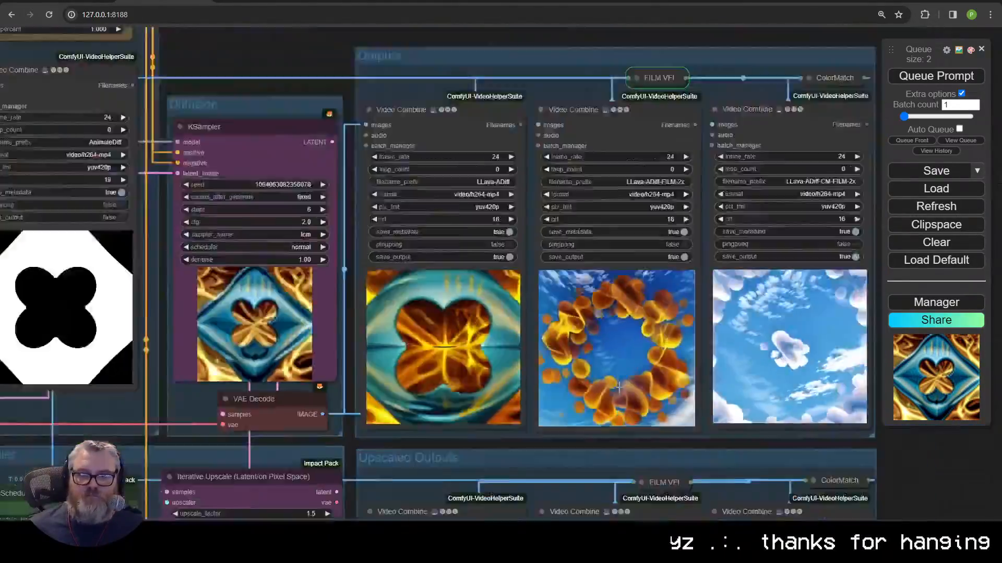
scroll(405, 202, "up", 8)
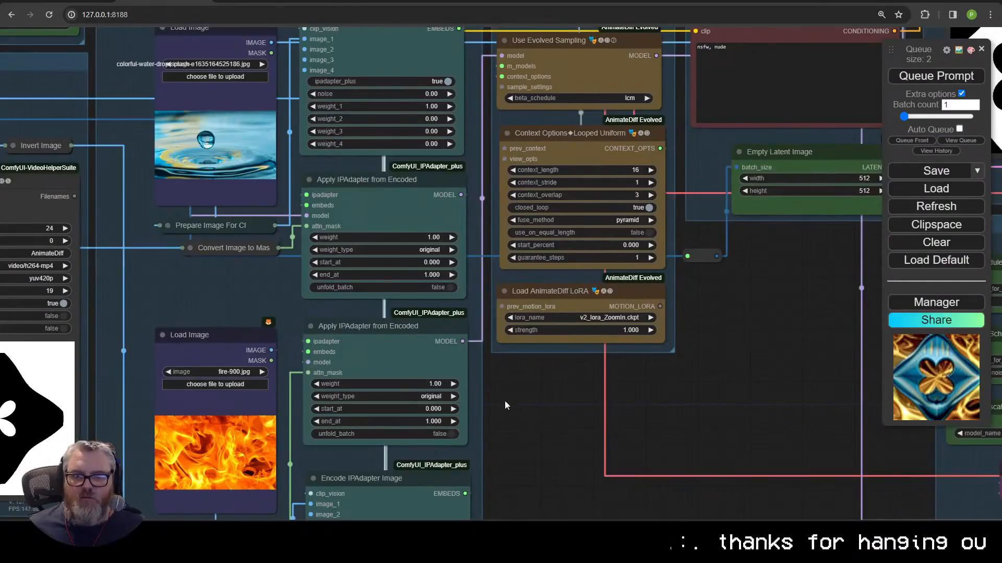
mouse_move(505, 405)
left_mouse_down()
mouse_move(568, 207)
mouse_move(508, 394)
left_mouse_up()
scroll(508, 394, "up", 1)
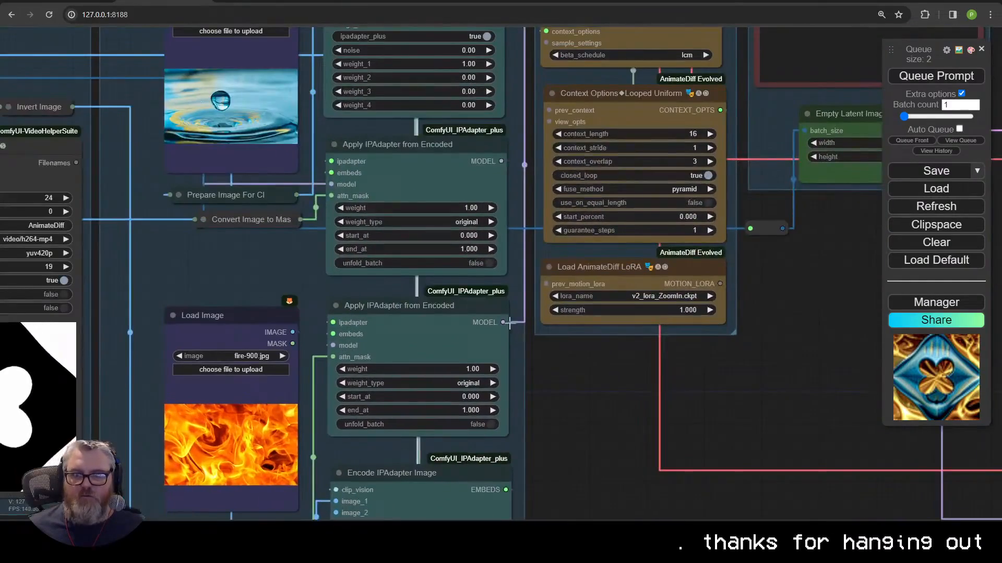
left_click_drag(429, 90, 449, 200)
scroll(550, 169, "down", 3)
scroll(550, 169, "up", 1)
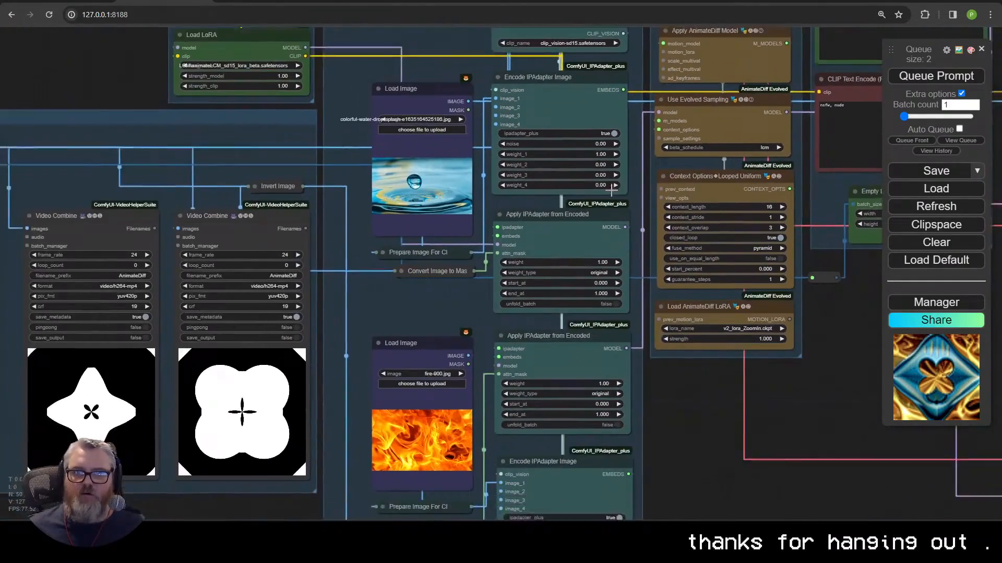
left_click_drag(565, 128, 604, 206)
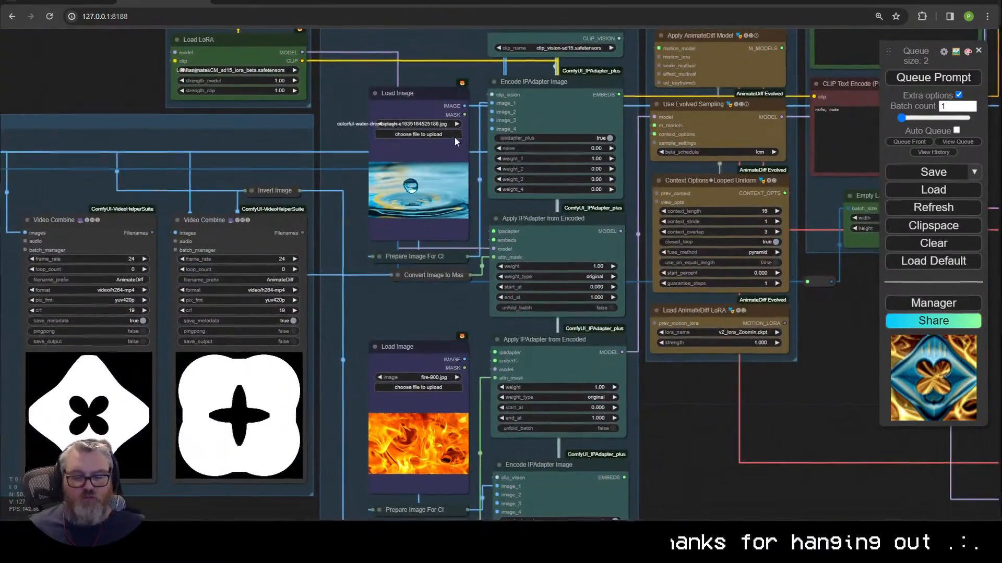
Step: Glance at the desktop image files, then switch to the Google Images stone results
key("super+d")
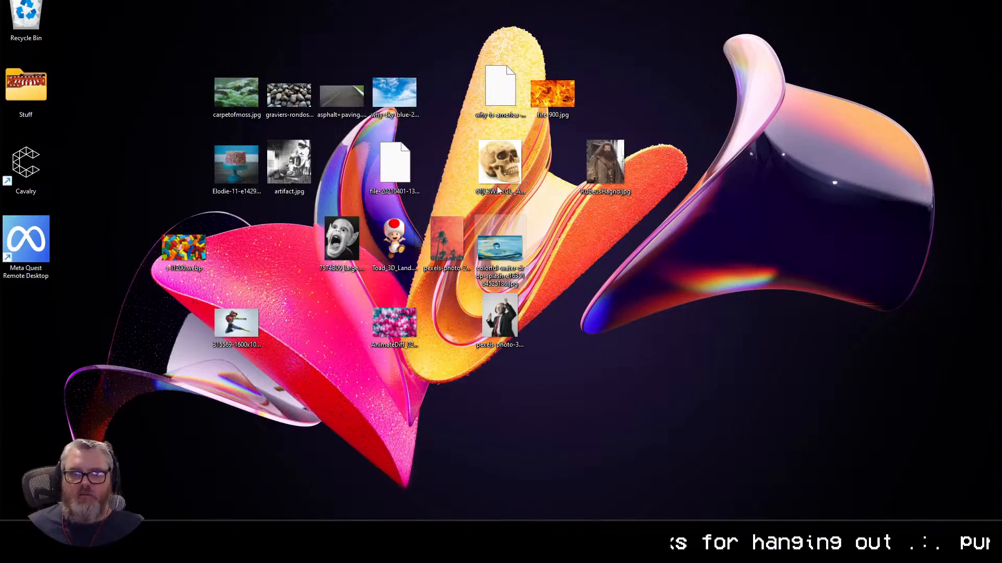
key("super+d")
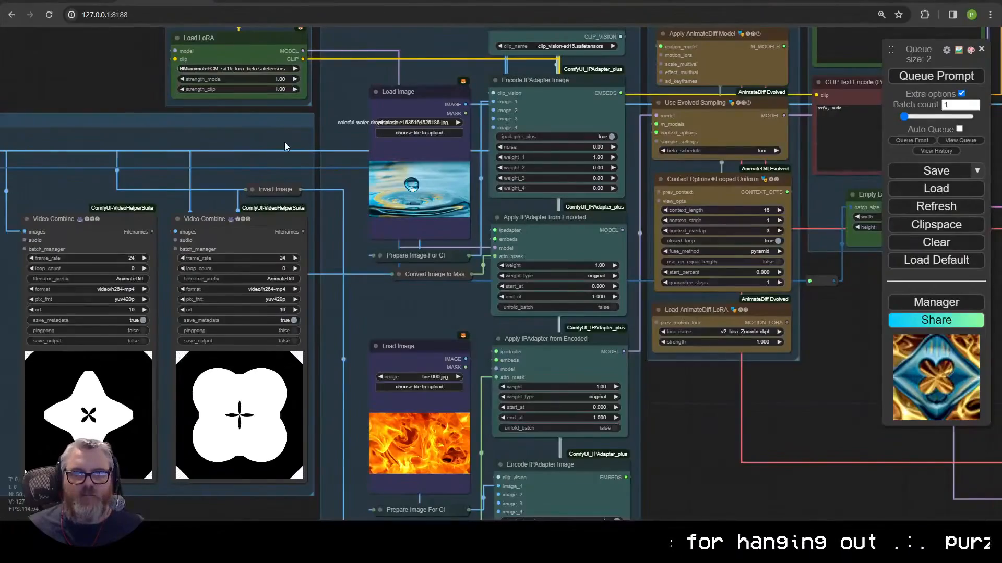
key("alt+Tab")
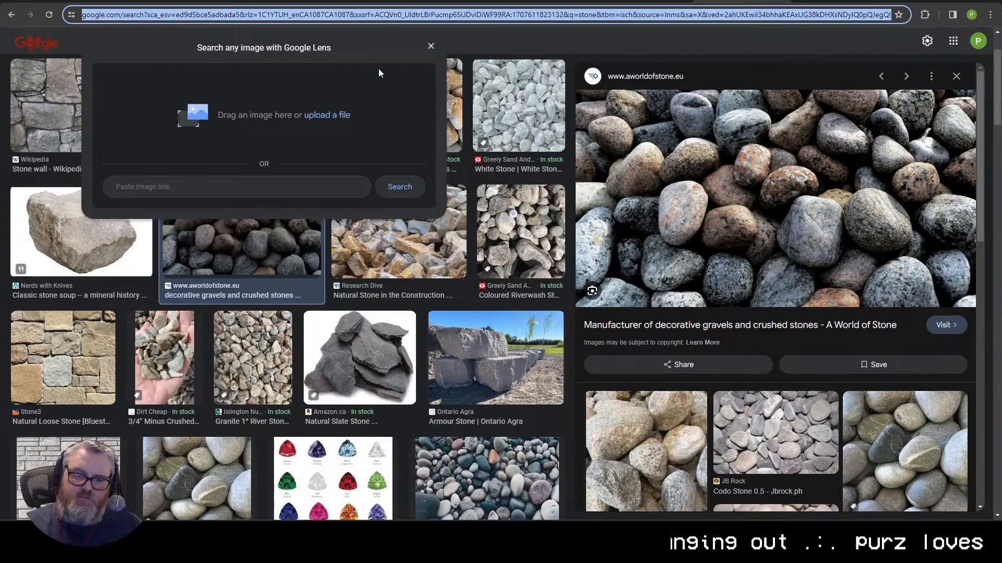
Step: Search Google Images for sapphire and browse the results
left_click(327, 496)
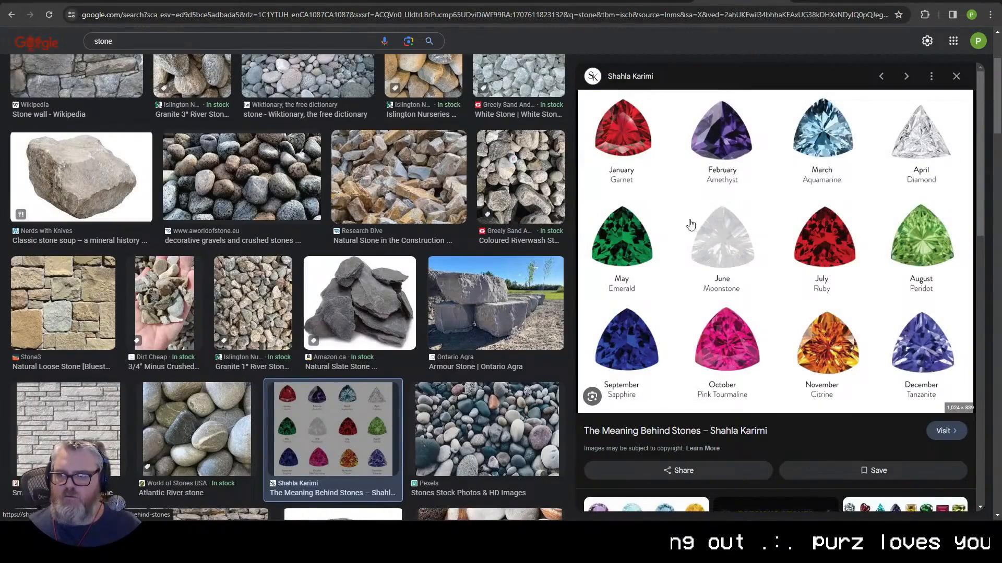
left_click(384, 15)
type("sa[[j")
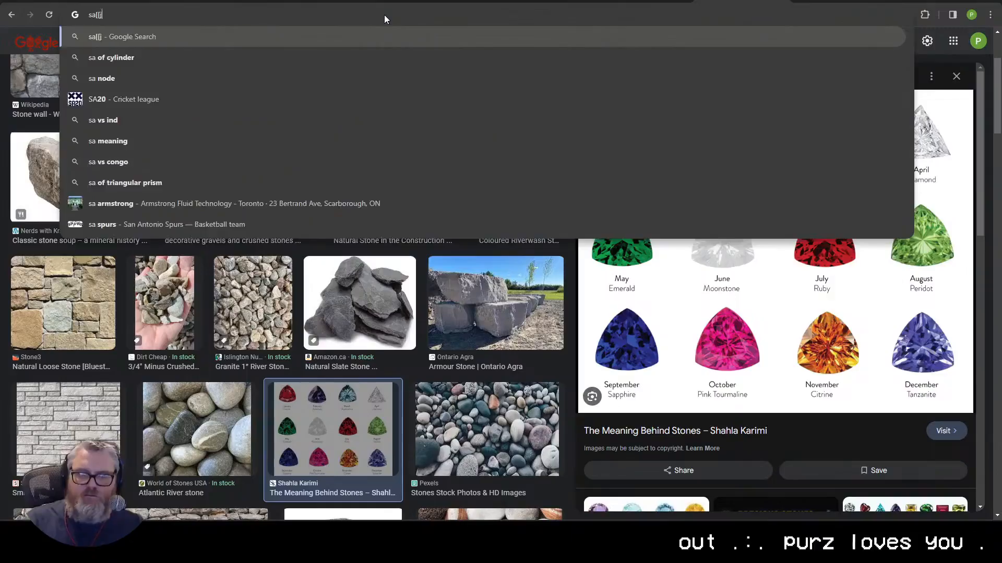
key("BackSpace")
key("BackSpace")
key("BackSpace")
type("pphire")
key("Return")
left_click(127, 83)
scroll(540, 376, "down", 10)
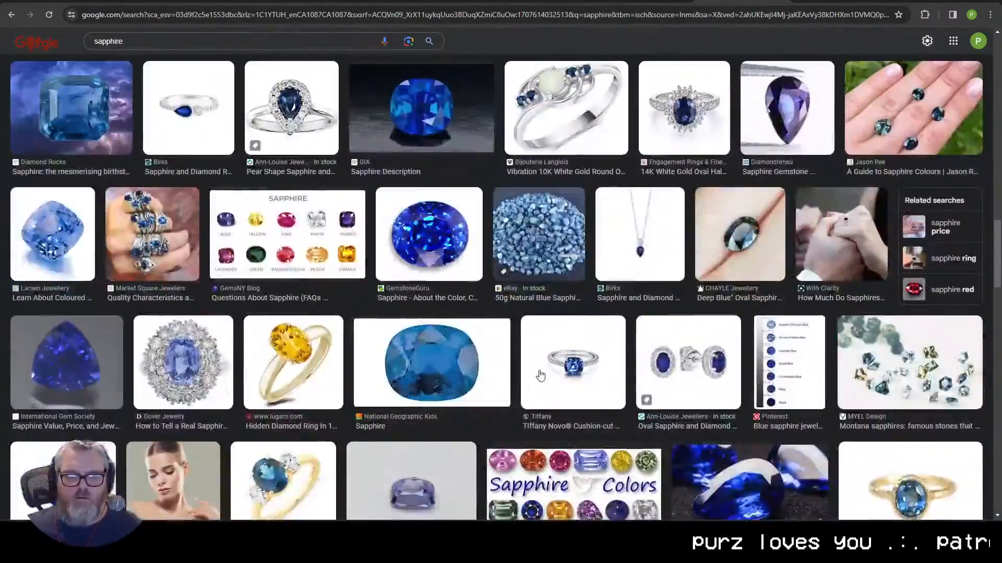
scroll(540, 376, "down", 10)
scroll(540, 375, "up", 12)
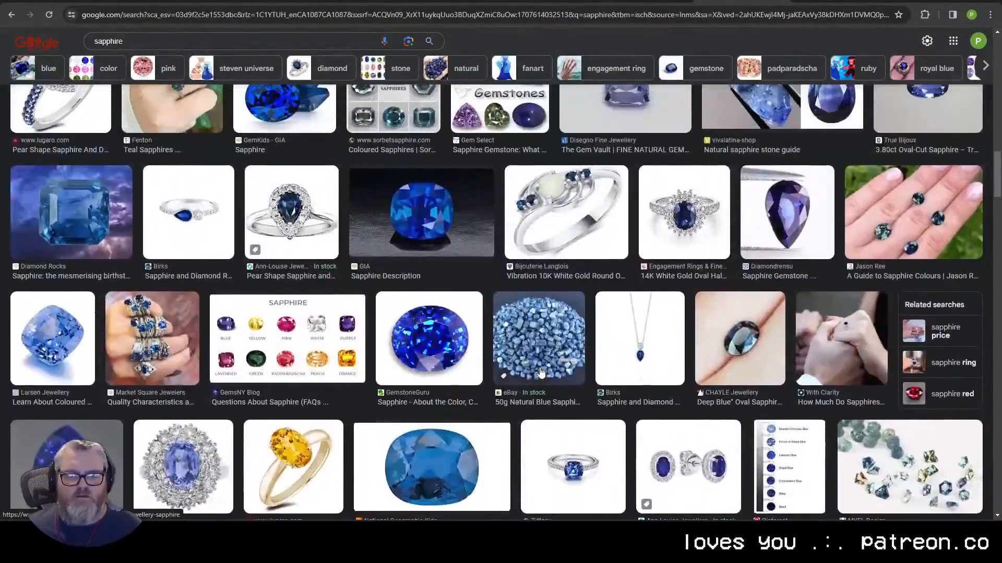
scroll(540, 372, "up", 10)
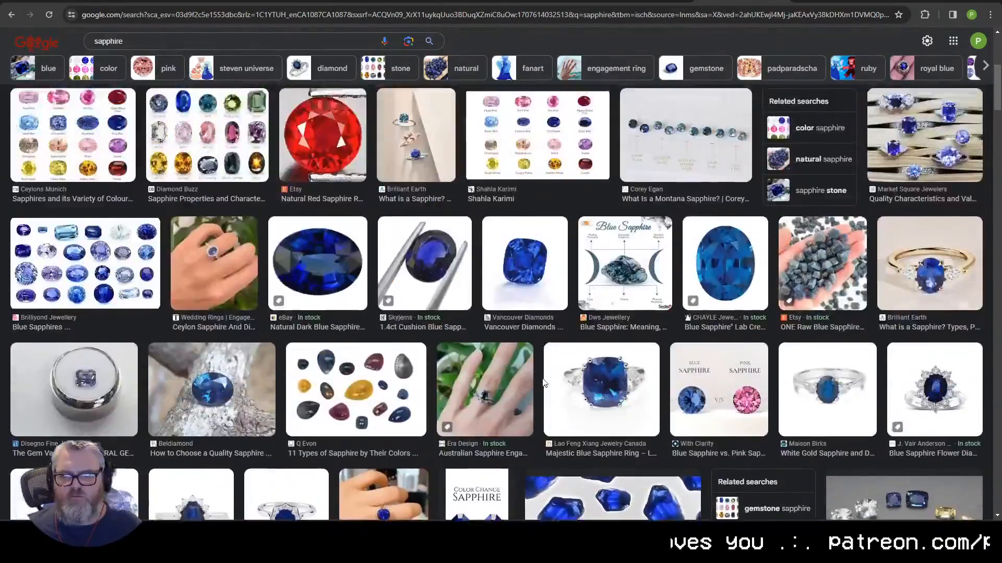
scroll(542, 384, "up", 6)
Step: Search 'sapphire texture' and drag the Freepik blue sapphire texture into a ComfyUI image node
left_click(205, 56)
type("close up")
key("Return")
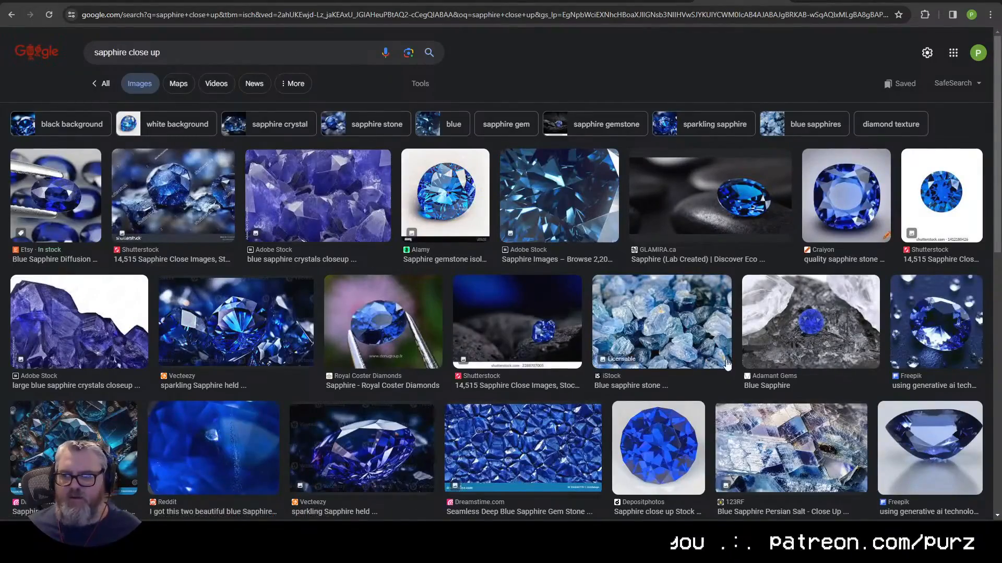
scroll(726, 364, "down", 3)
scroll(234, 99, "up", 3)
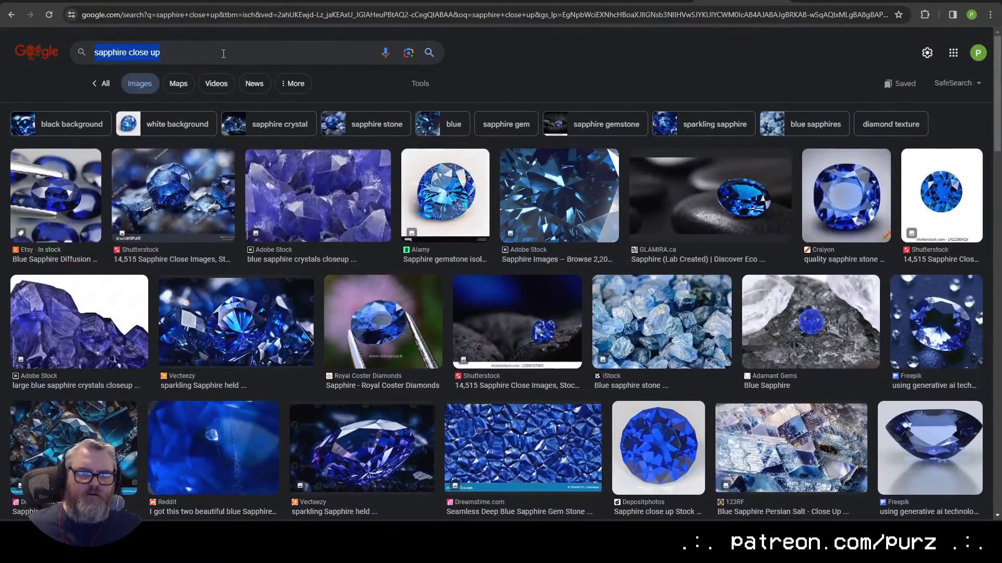
type("sapphire texture")
key("Return")
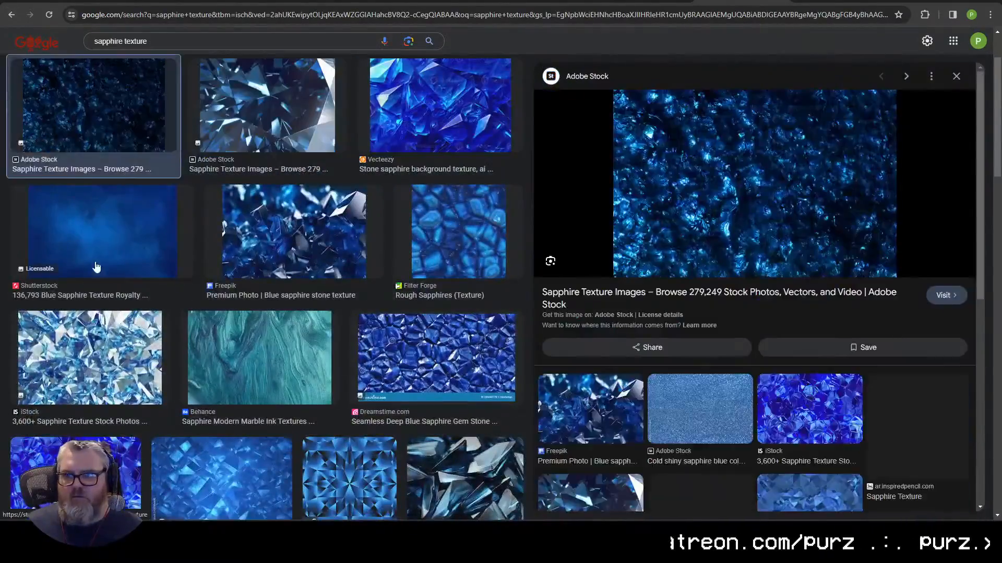
left_click(294, 231)
left_click_drag(759, 208, 419, 188)
Step: Search 'amethyst texture' images and drag the first result into a ComfyUI image node
key("ctrl+Tab")
key("ctrl+Tab")
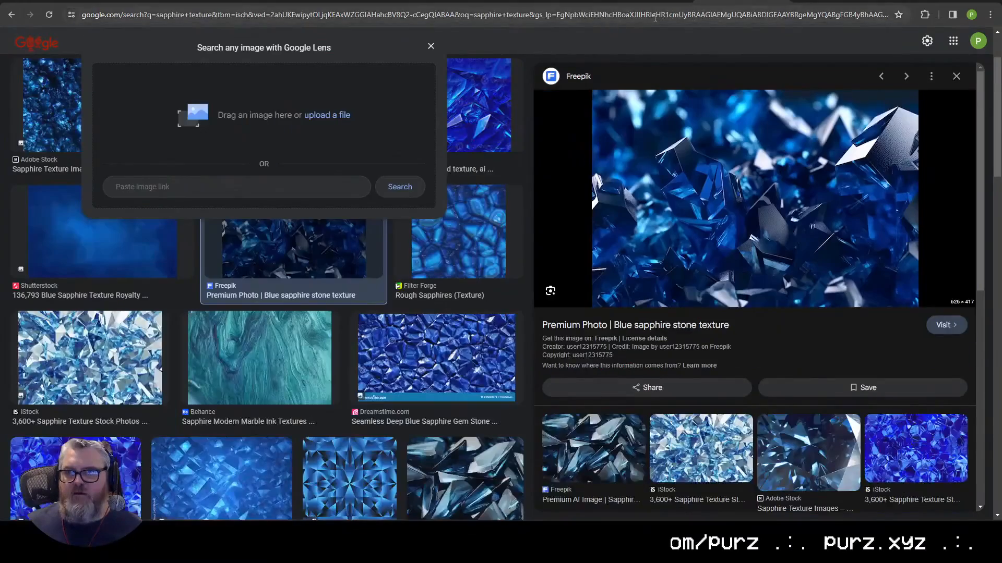
left_click(649, 12)
type("amythest")
key("Return")
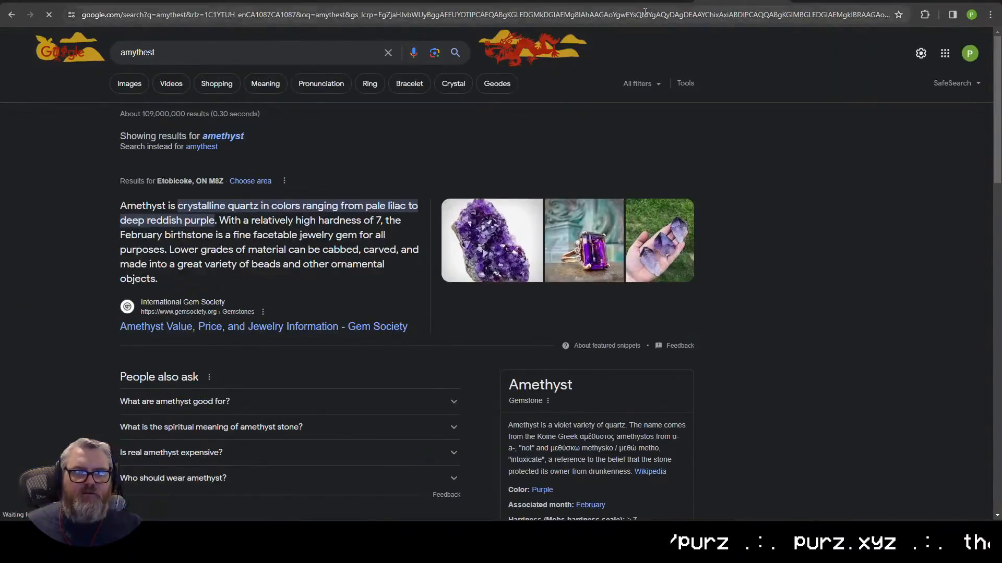
left_click(141, 82)
left_click(178, 52)
type("texture")
key("Return")
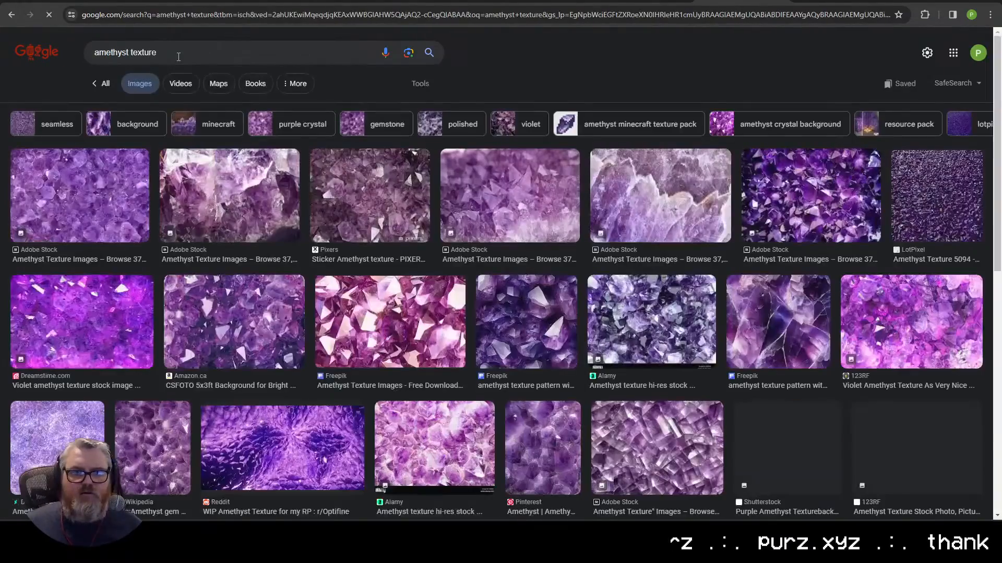
left_click(73, 196)
left_click_drag(778, 179, 220, 120)
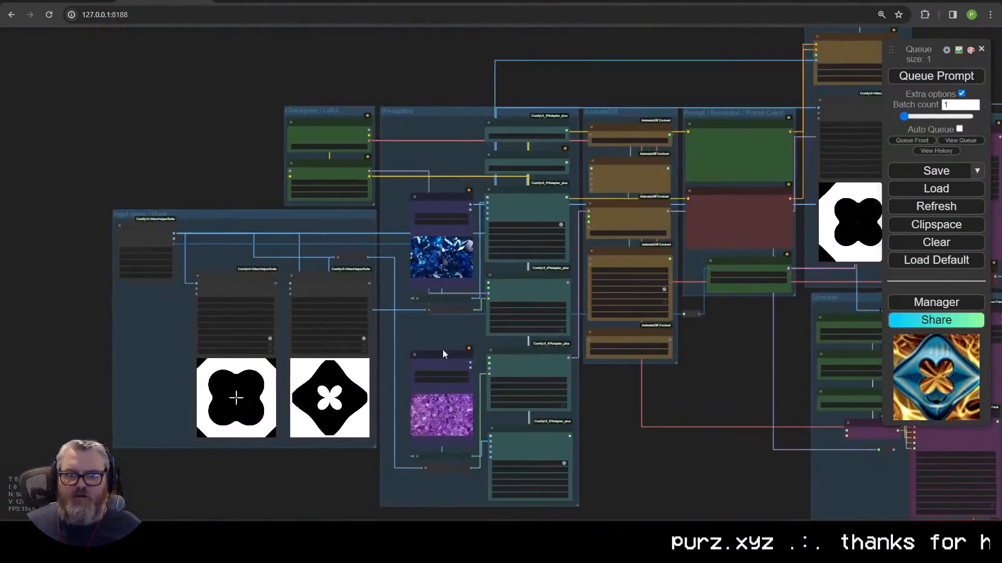
scroll(825, 134, "up", 3)
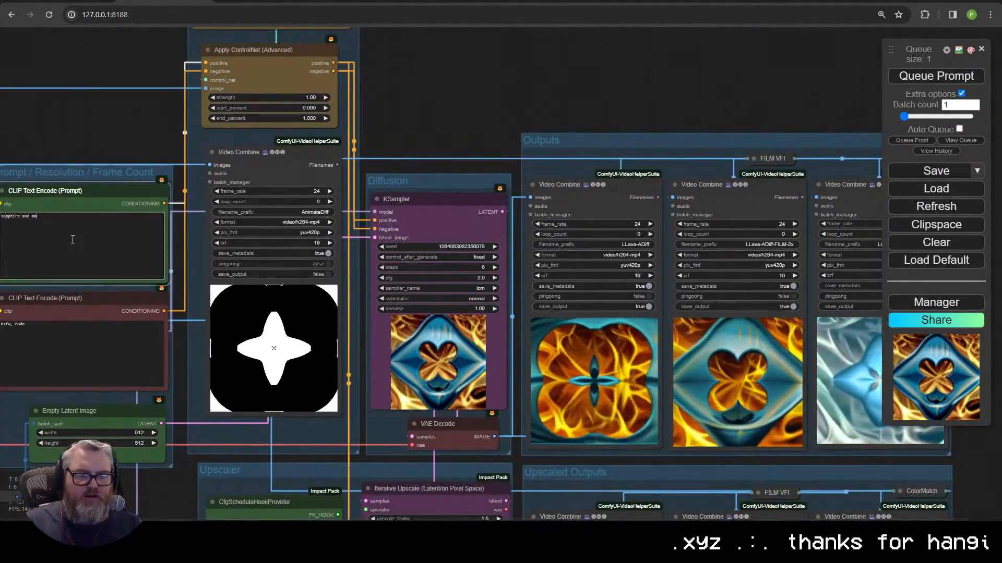
Step: Continue the 'sapphire and amethyst' prompt and close the LoadImage error for the sapphire file
type("am")
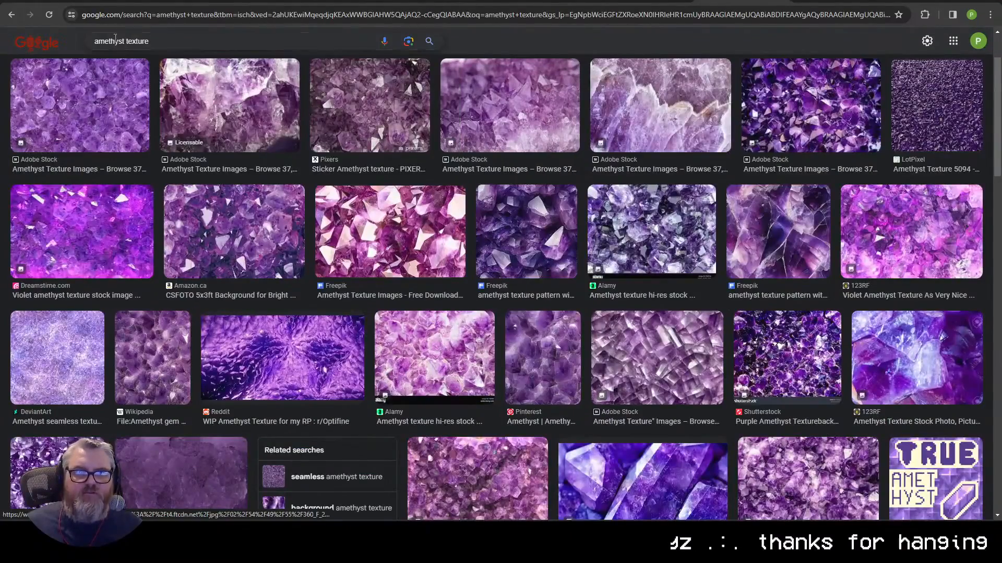
double_click(110, 40)
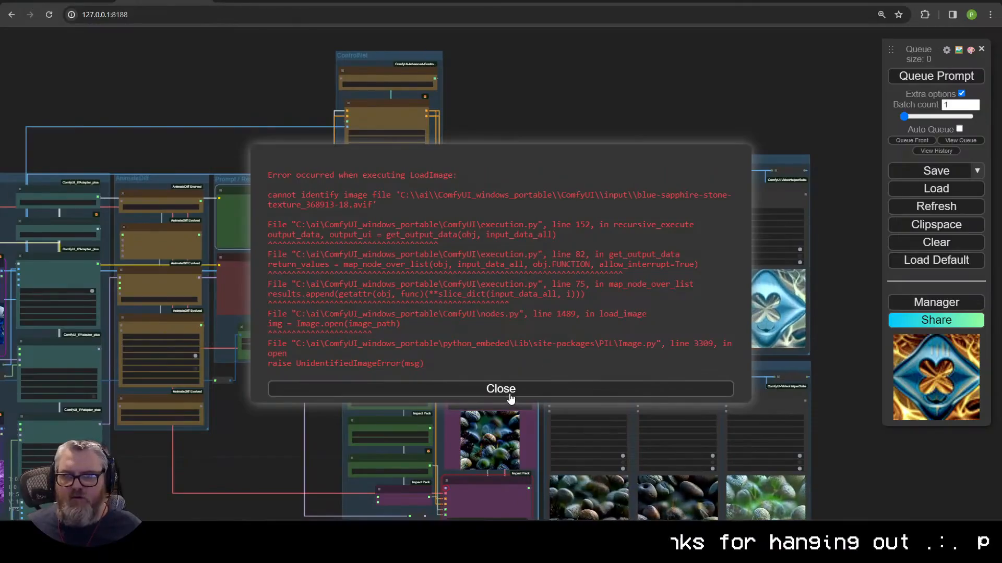
left_click(511, 399)
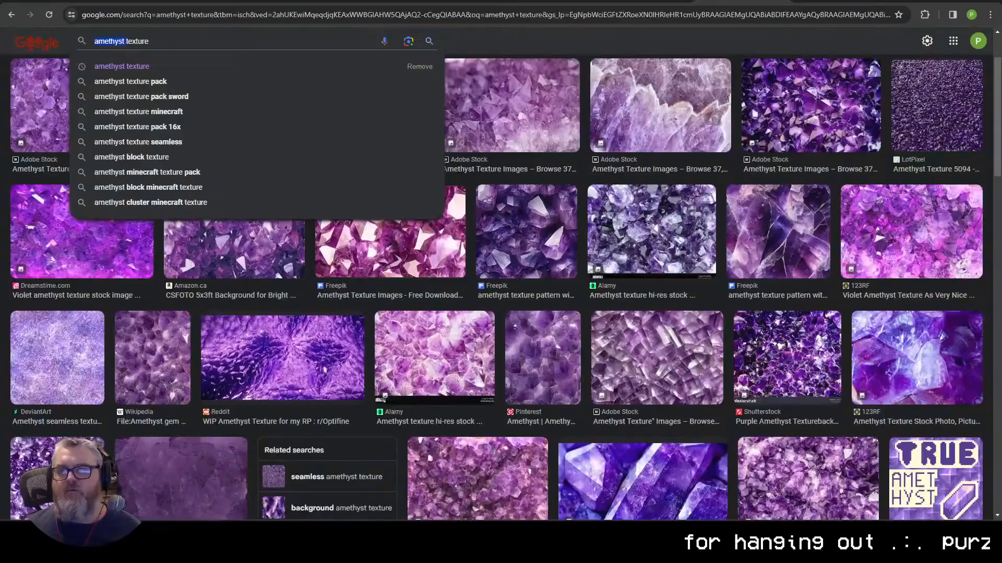
Step: Search Google Images for sapphire textures and preview several Freepik and Shutterstock results
type("sapphire texture")
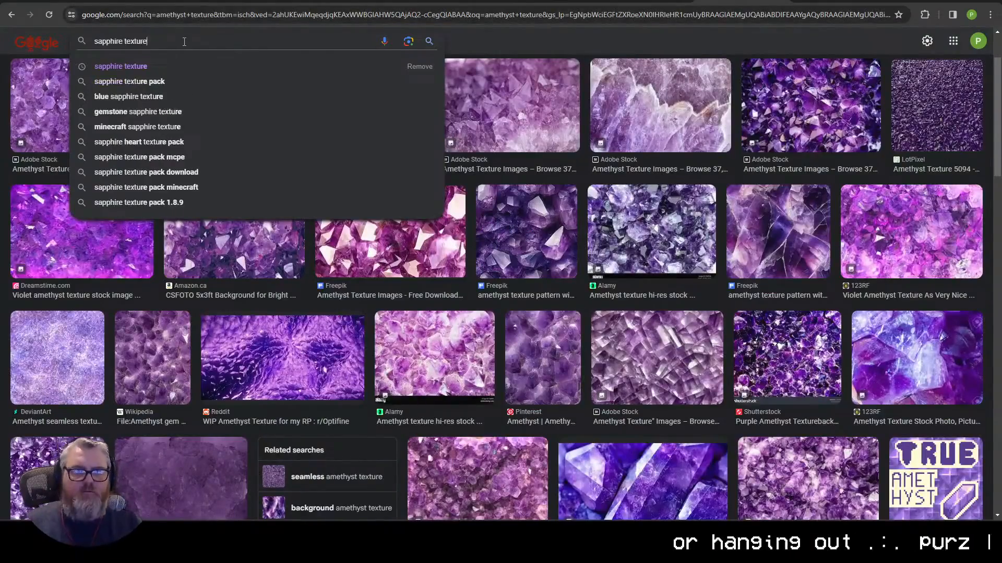
key("Return")
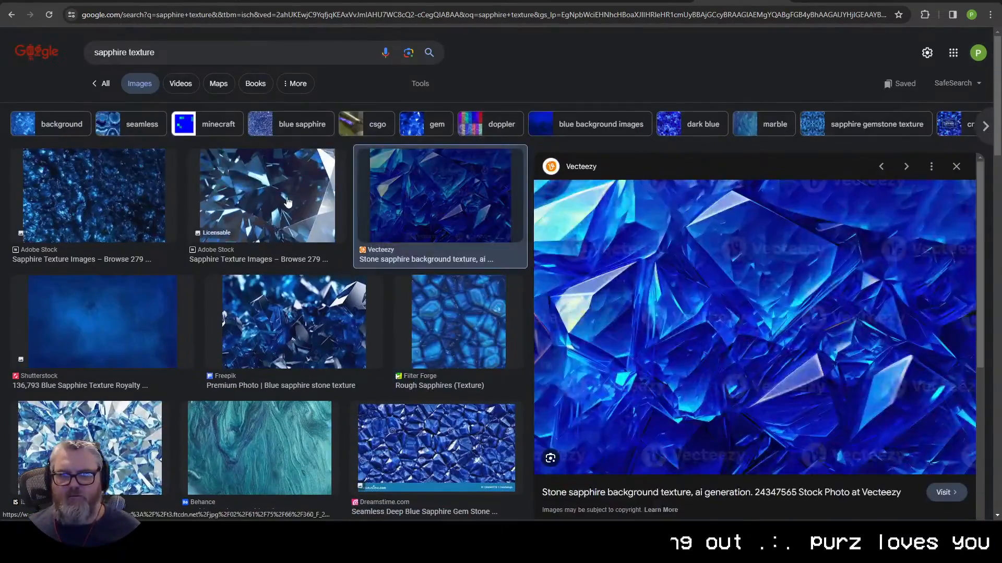
left_click(282, 334)
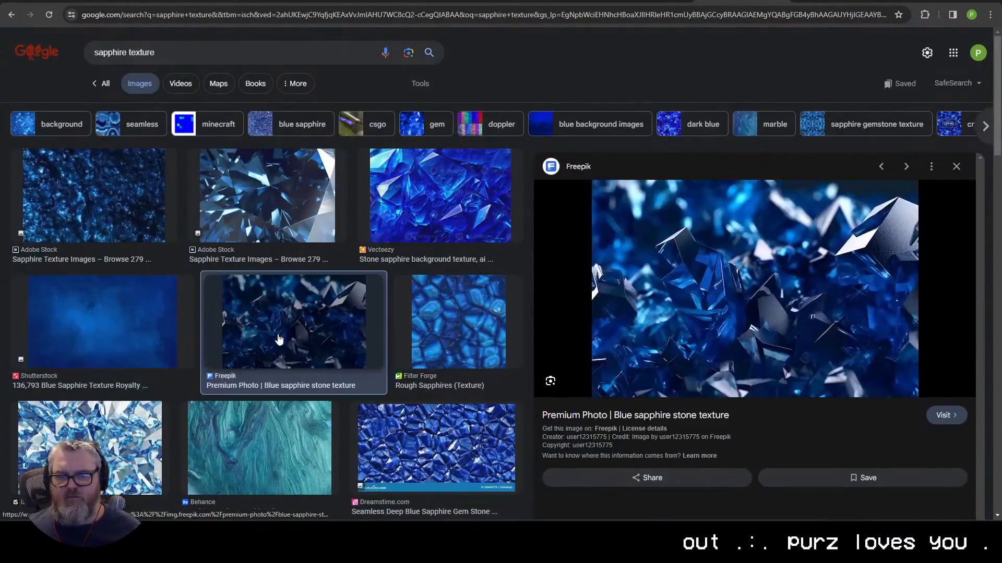
scroll(279, 340, "down", 10)
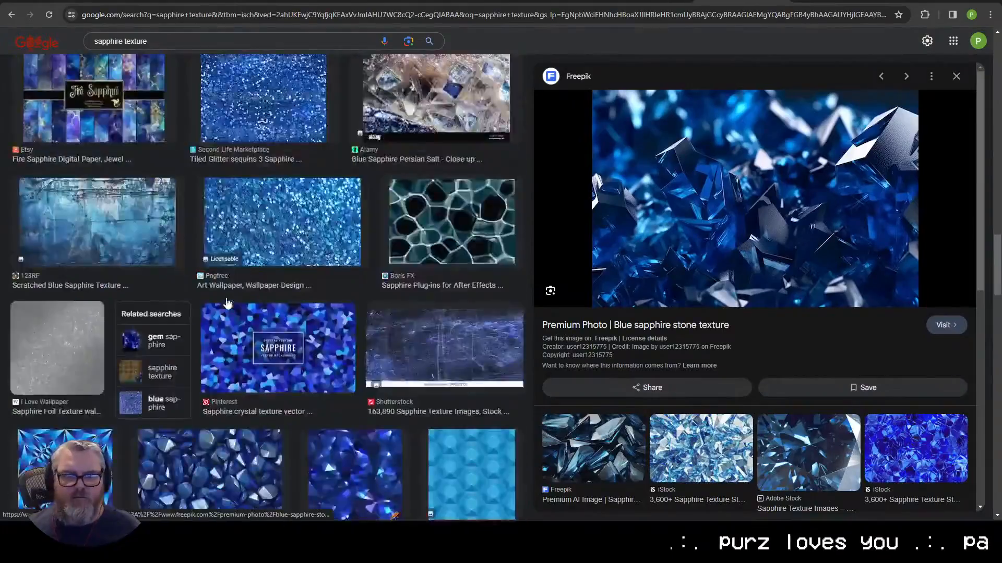
scroll(227, 303, "down", 5)
left_click(224, 347)
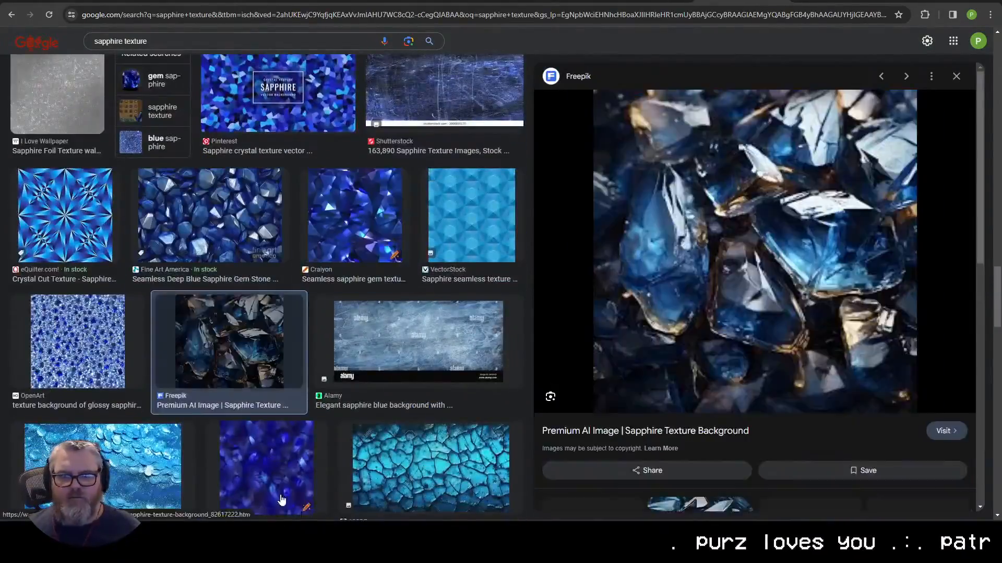
left_click(188, 224)
scroll(157, 261, "up", 5)
left_click(99, 324)
left_click(102, 233)
Step: Change the query to 'sapphire close up' and copy the Freepik sapphire close-up image
double_click(134, 41)
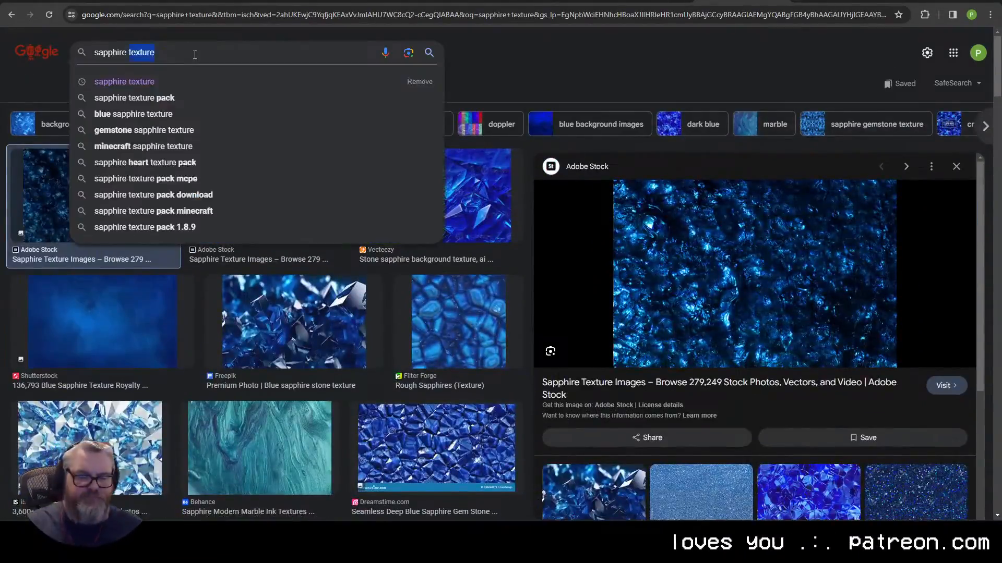
type("close up")
key("Return")
scroll(282, 313, "down", 5)
left_click(68, 180)
left_click(339, 313)
left_click(217, 326)
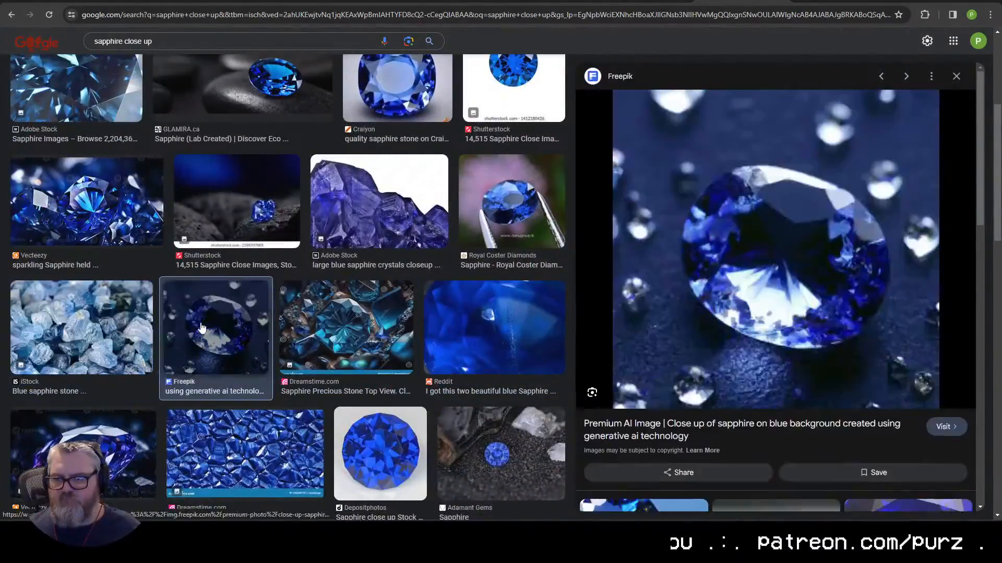
right_click(796, 467)
left_click(835, 359)
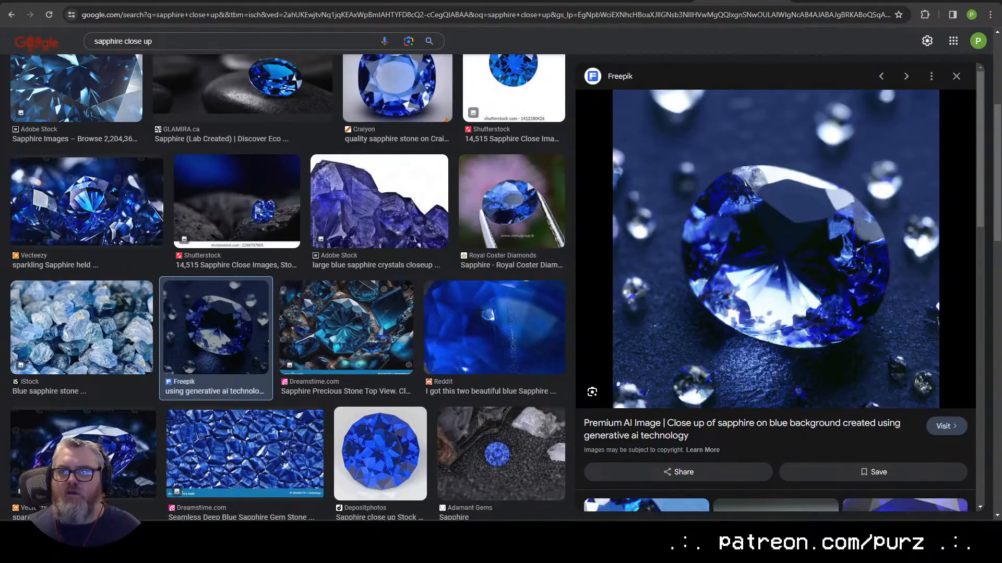
key("ctrl+Tab")
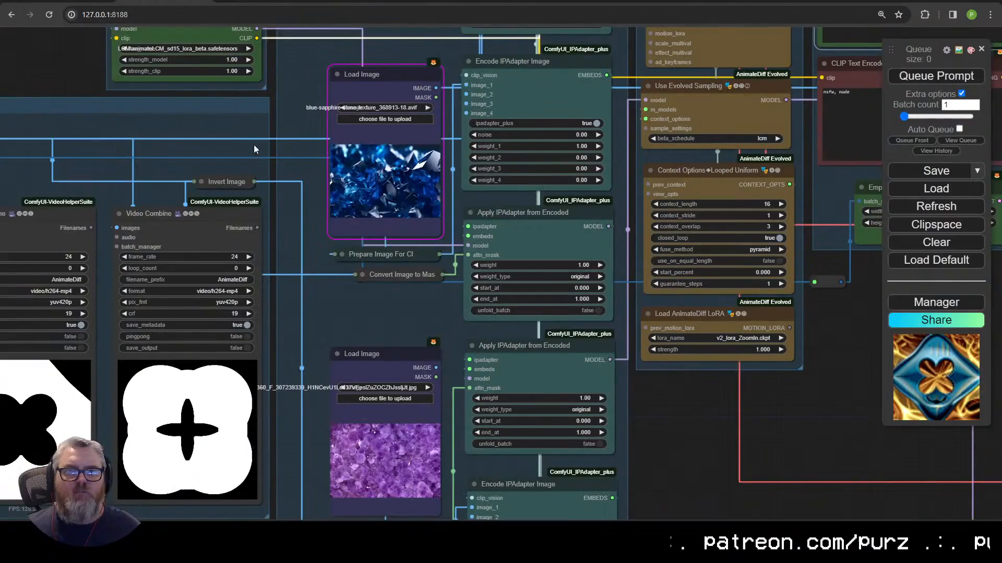
key("ctrl+v")
scroll(815, 385, "down", 2)
left_click_drag(815, 385, 121, 291)
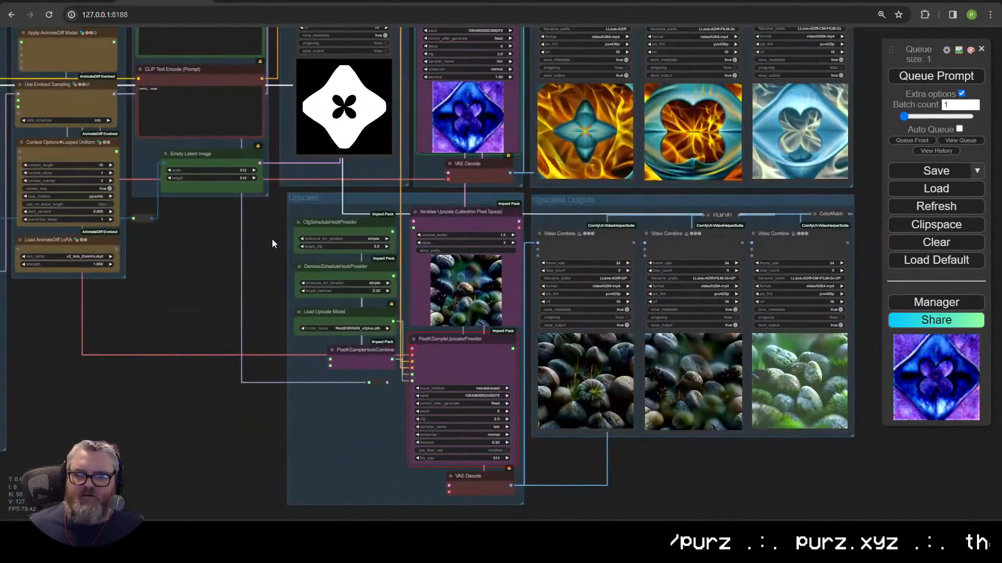
left_click_drag(272, 239, 266, 336)
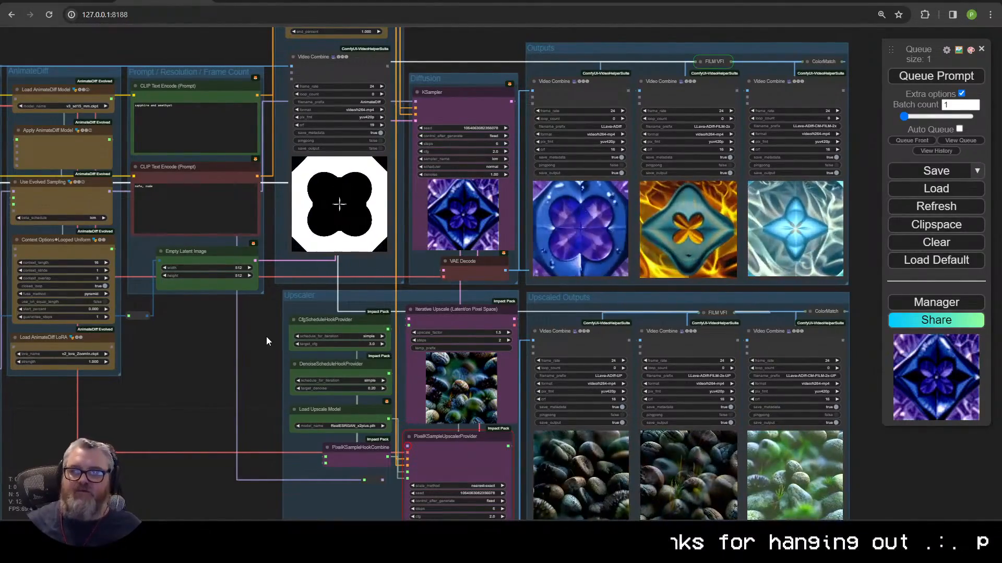
scroll(736, 183, "up", 10)
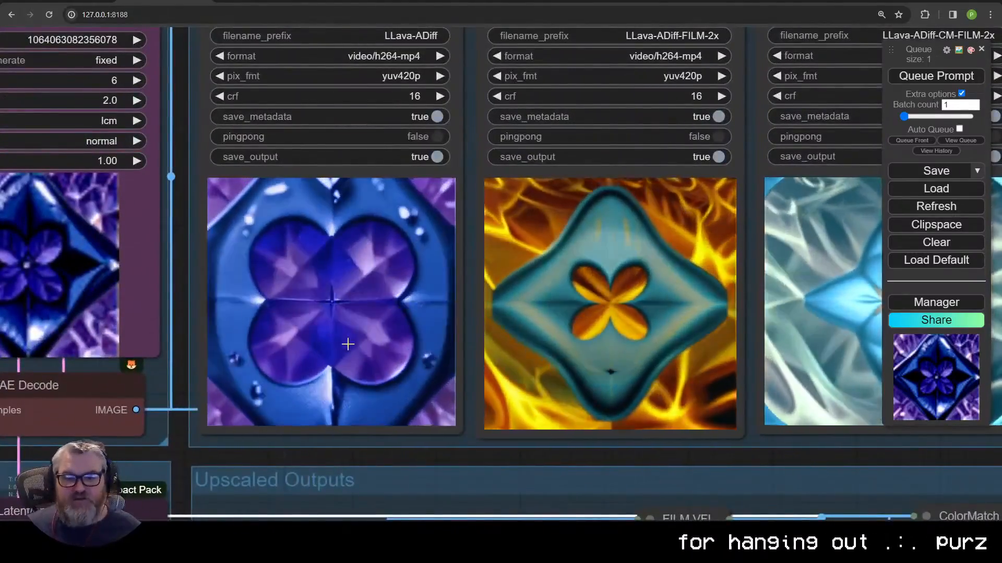
scroll(347, 344, "down", 10)
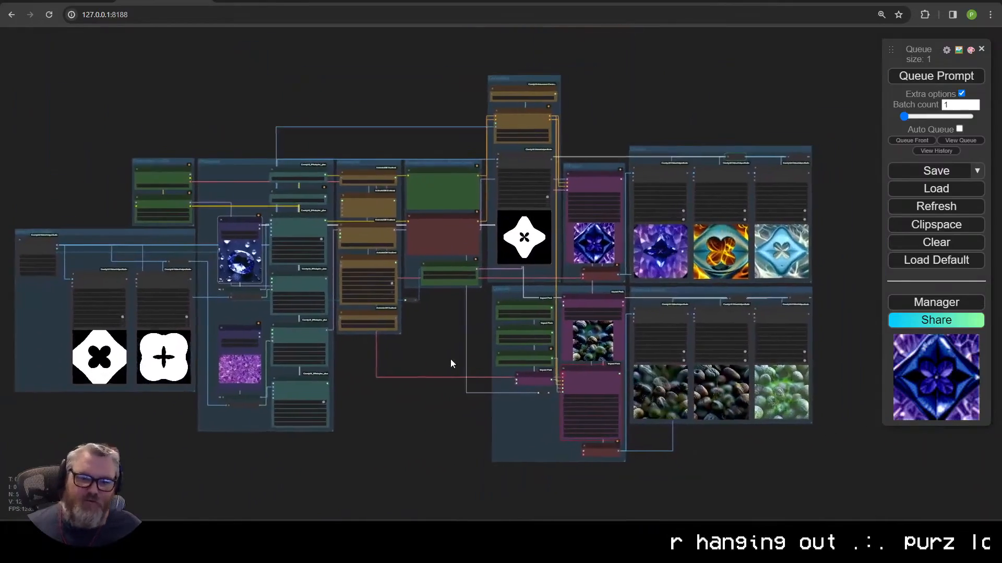
scroll(451, 362, "up", 2)
scroll(456, 361, "down", 2)
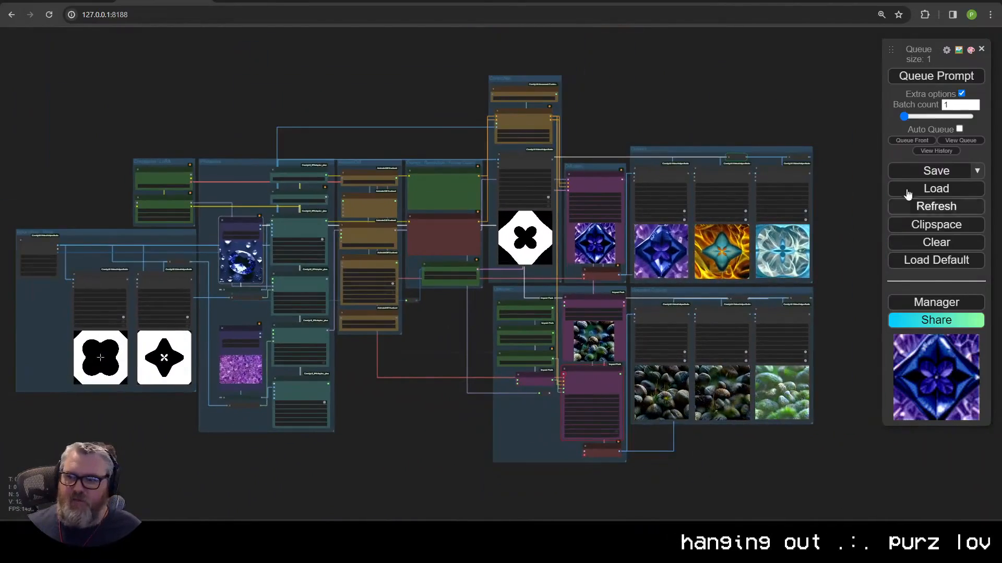
Step: Save the workflow file as 'IPAdapter Masks - AnimateDiff ControlNet Anima…' instead of workflow.json
left_click(928, 171)
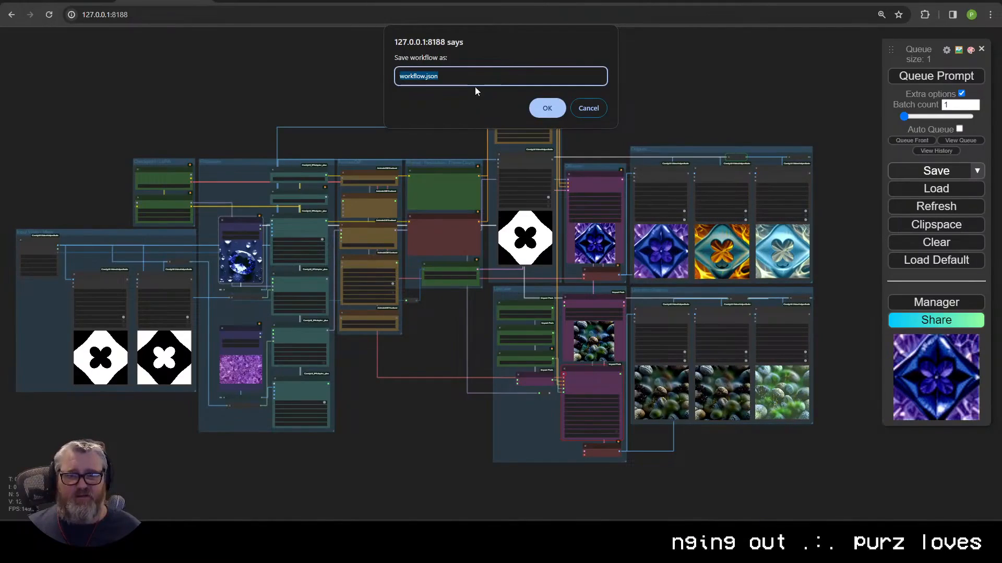
type("IPAda")
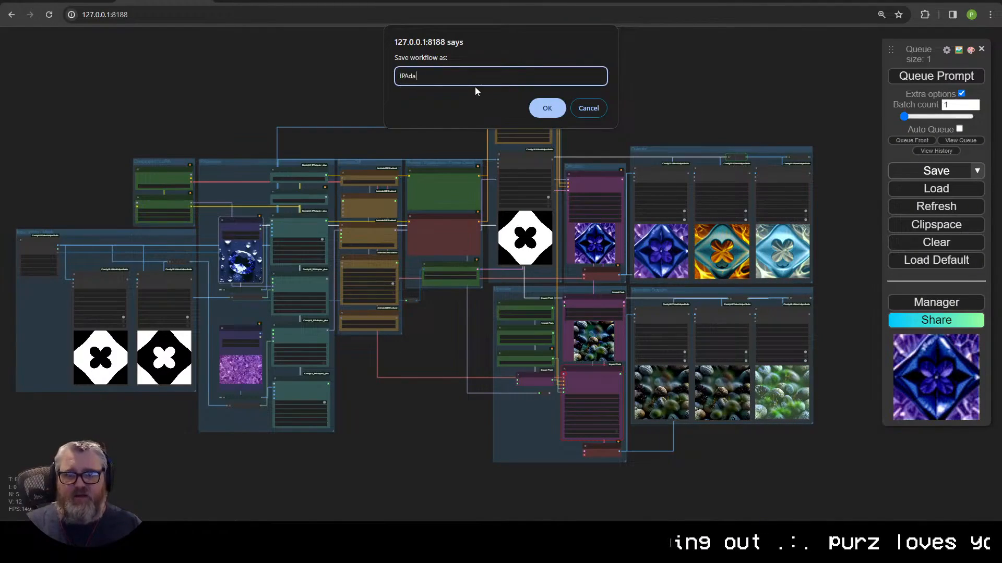
type("pter AnimateDif")
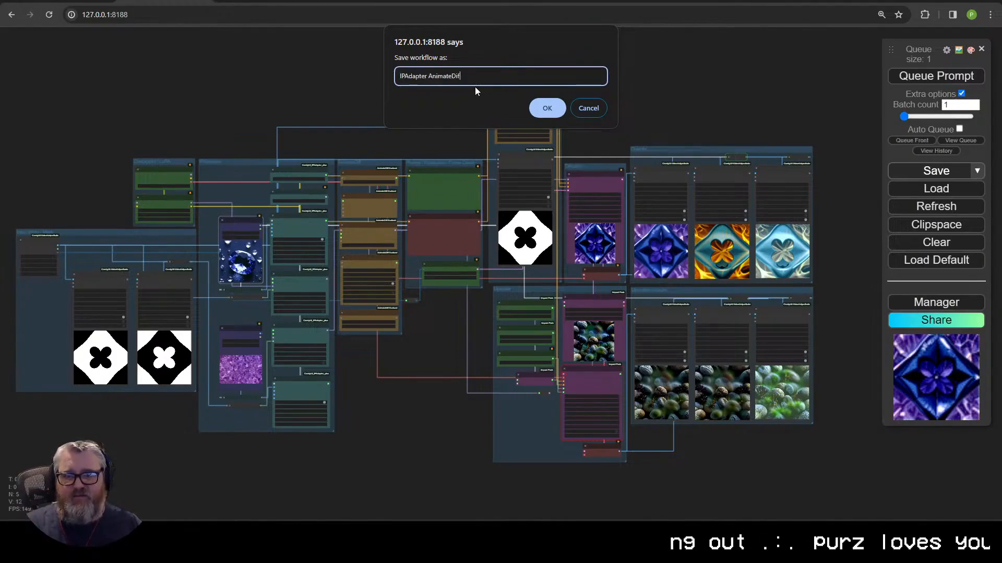
type("f ControlNet")
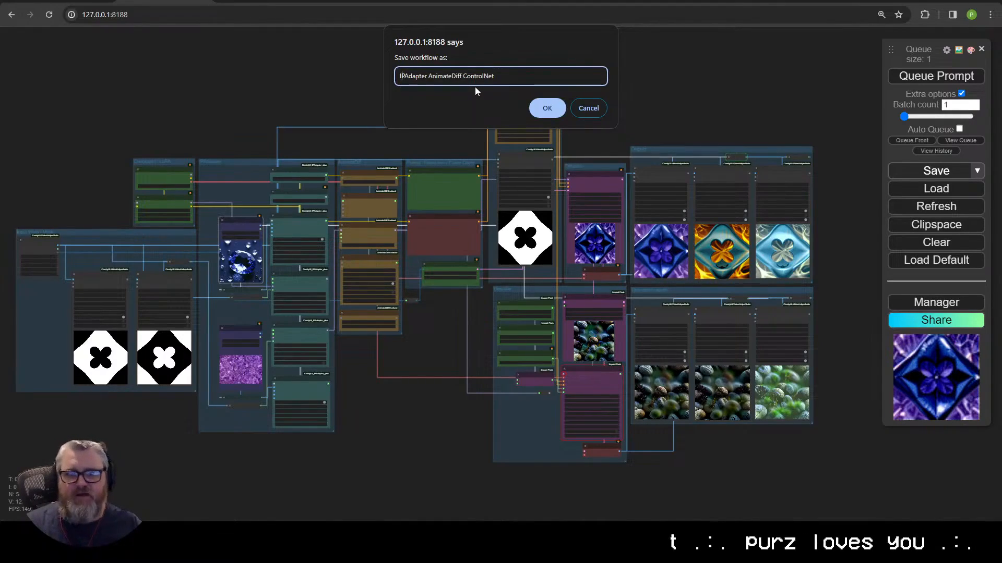
type("Masks - ")
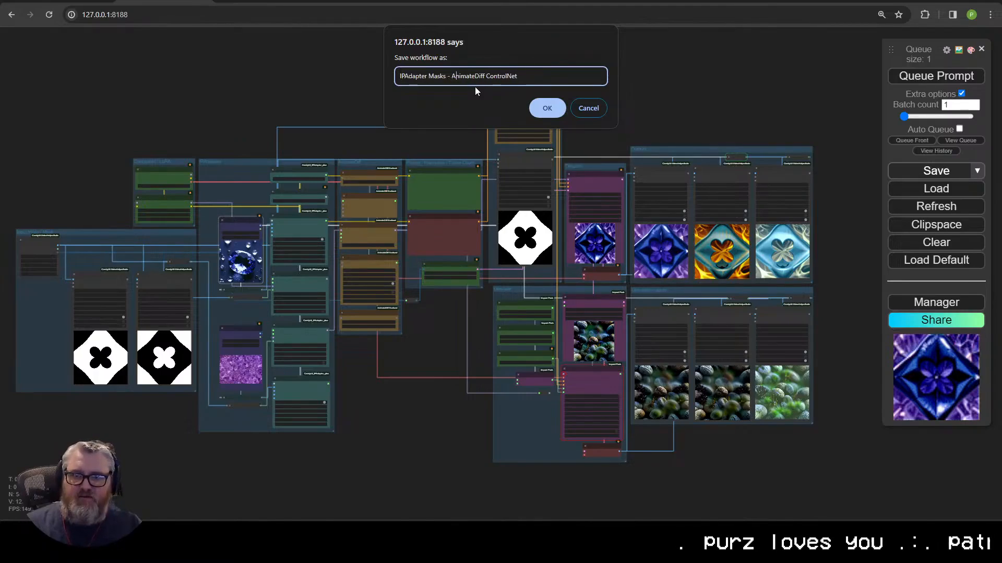
type(" AnimateLCM")
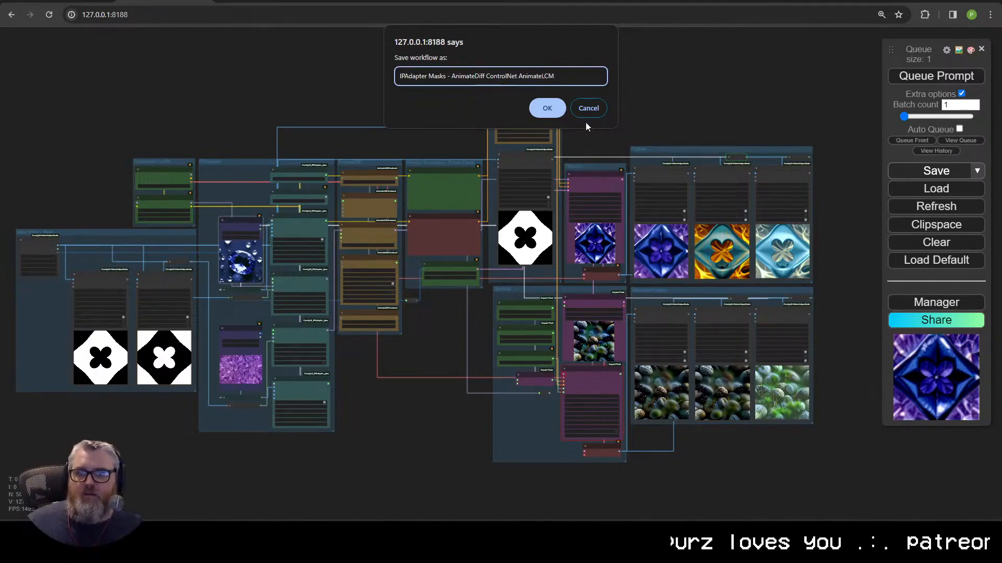
key("Return")
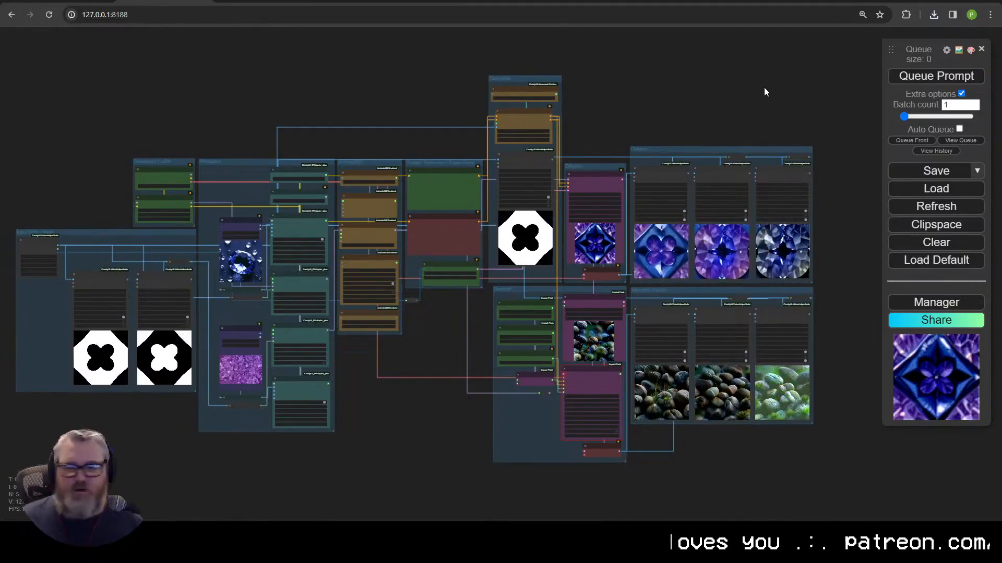
Step: Search Manager's custom node list for 'instant', then run Update ComfyUI and watch the console
left_click(936, 302)
left_click(515, 107)
left_click(748, 91)
type("instant")
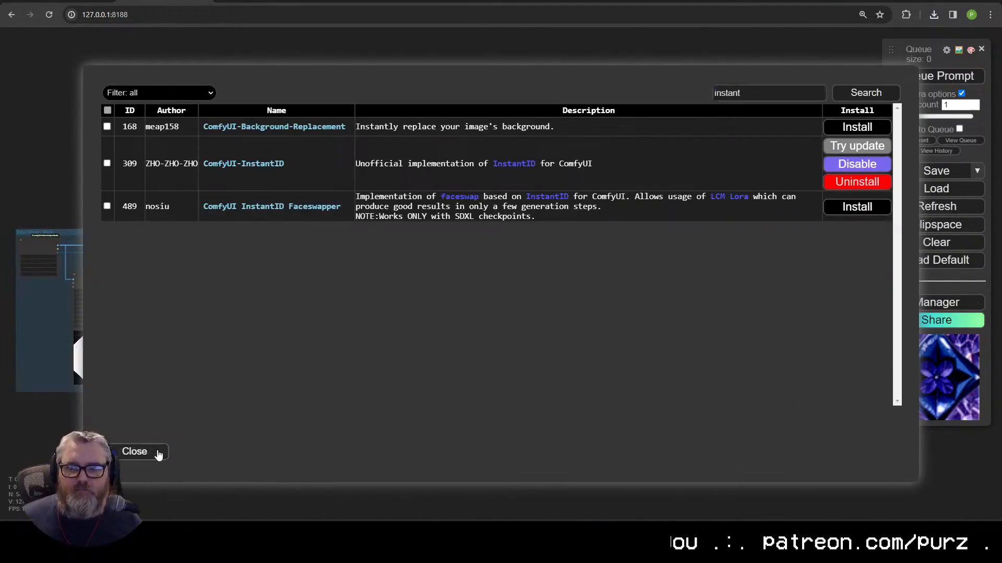
left_click(156, 453)
left_click(489, 275)
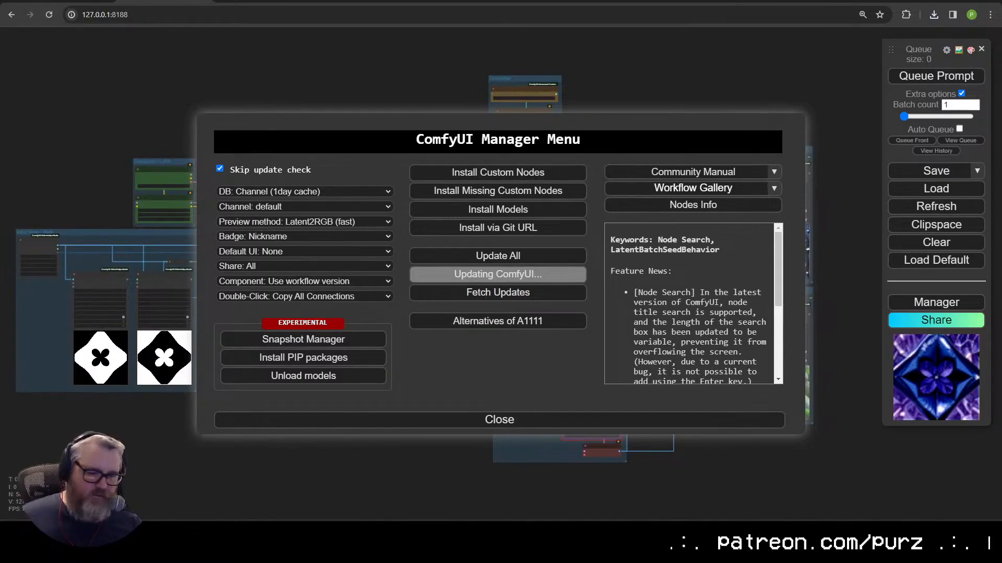
key("alt+Tab")
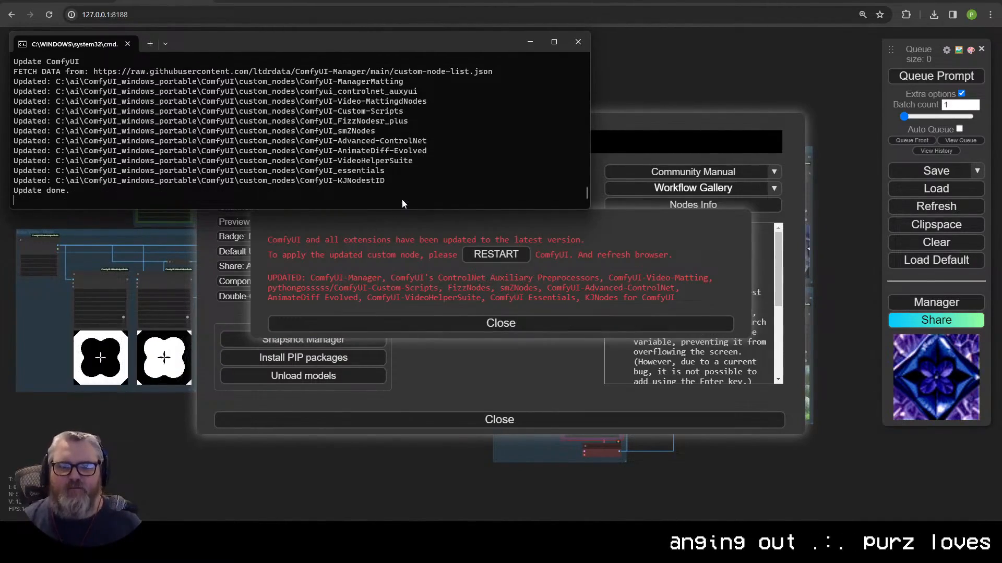
Step: Restart ComfyUI, enlarge the console window, and open Manager's custom node search
left_click(480, 255)
left_click_drag(423, 210, 424, 475)
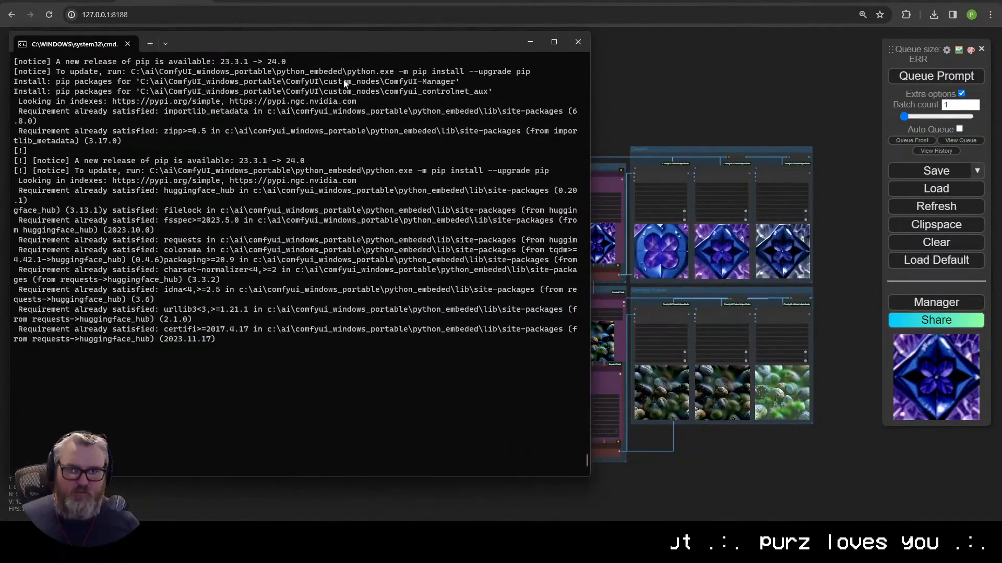
left_click_drag(342, 41, 505, 55)
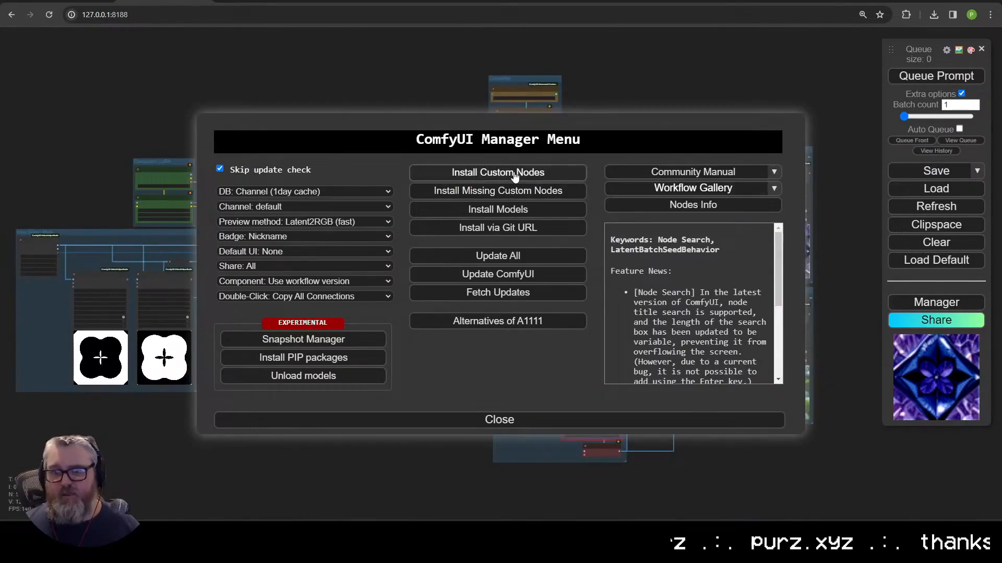
left_click(483, 171)
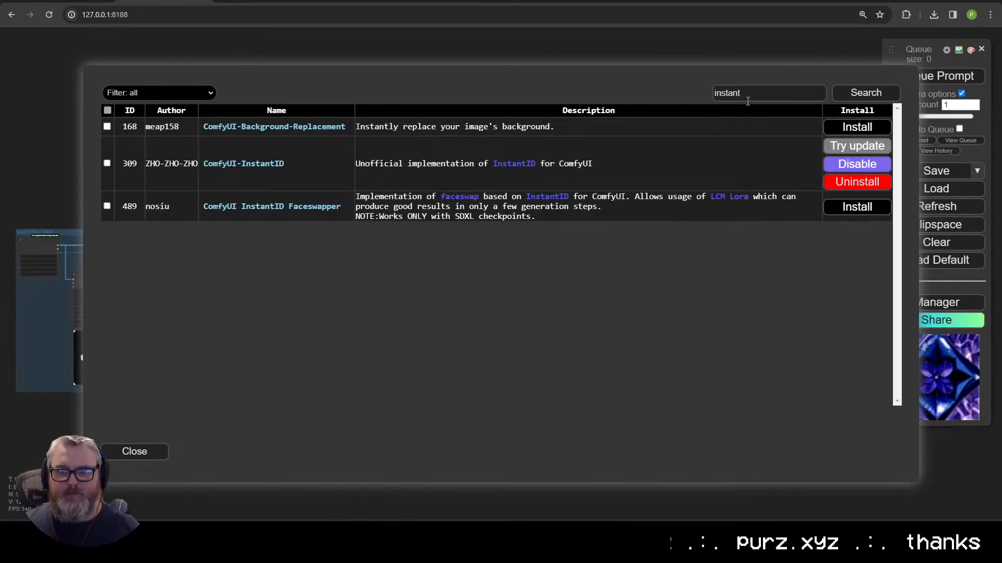
left_click(748, 99)
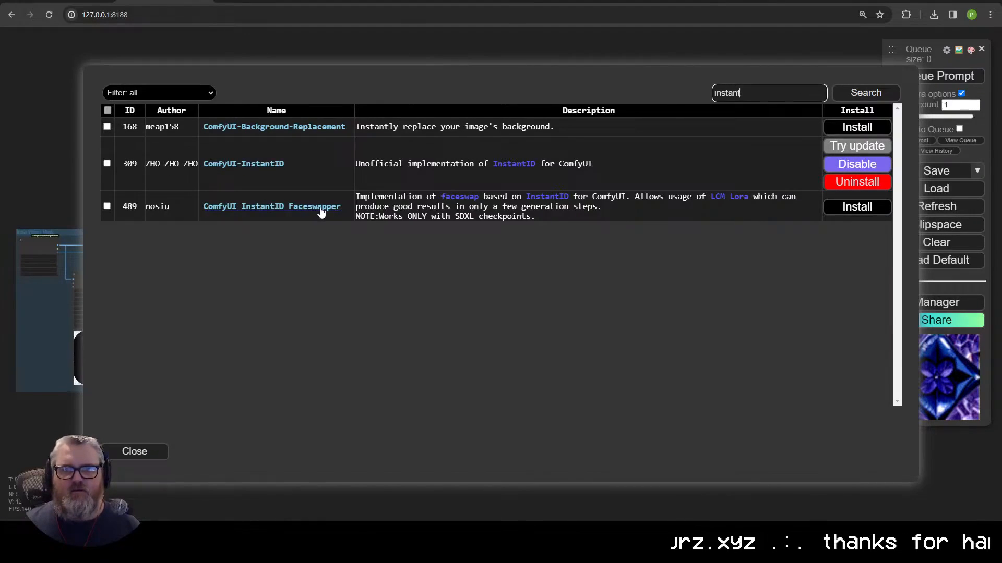
Step: Close the Manager and search Google for 'instant comfyui' in a new tab
left_click(145, 452)
left_click(335, 447)
key("ctrl+t")
type("instant comfyui")
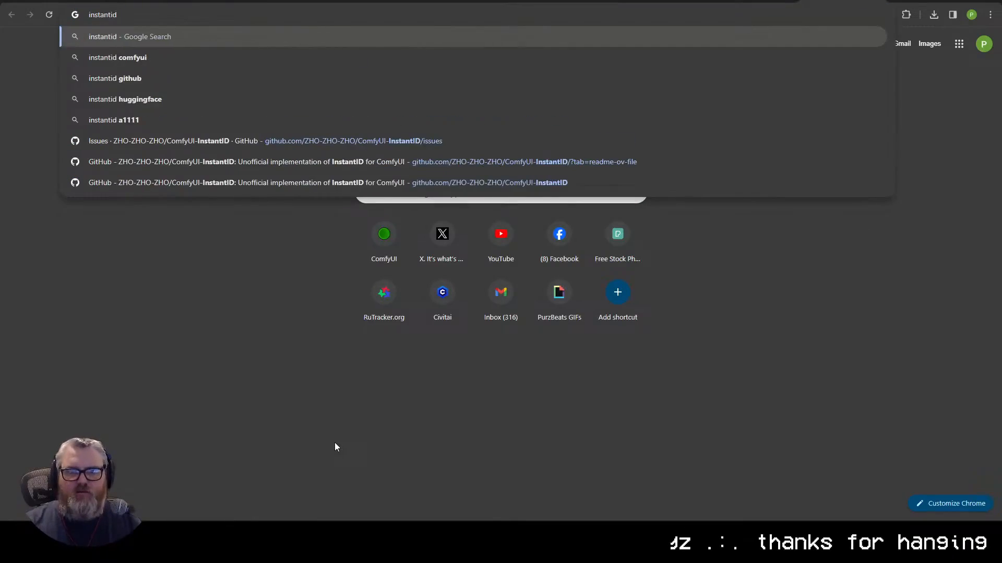
key("Return")
scroll(391, 404, "down", 10)
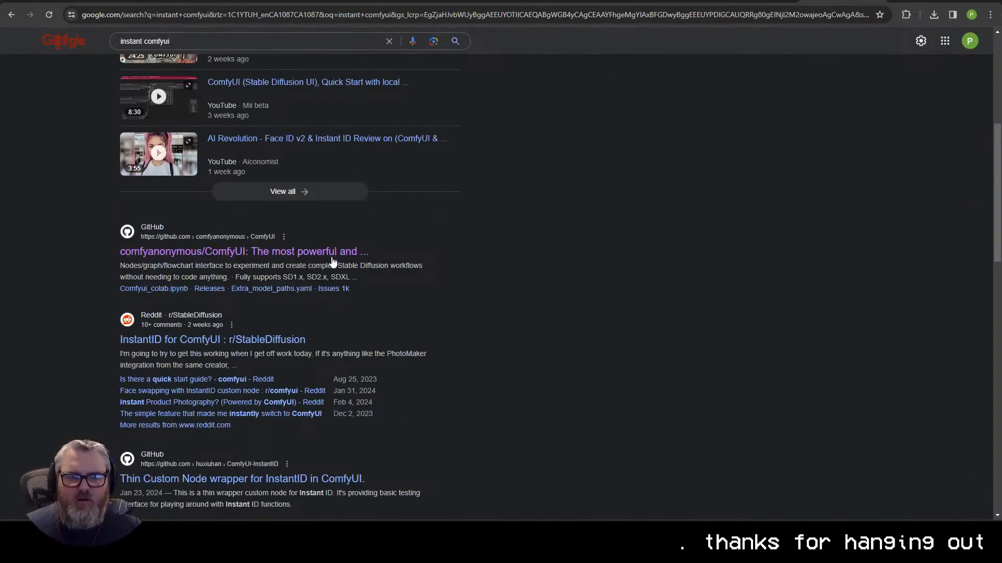
Step: Start editing the query to 'instant comfy', cancel, and return to the ComfyUI tab
left_click(158, 19)
type("instant comfy")
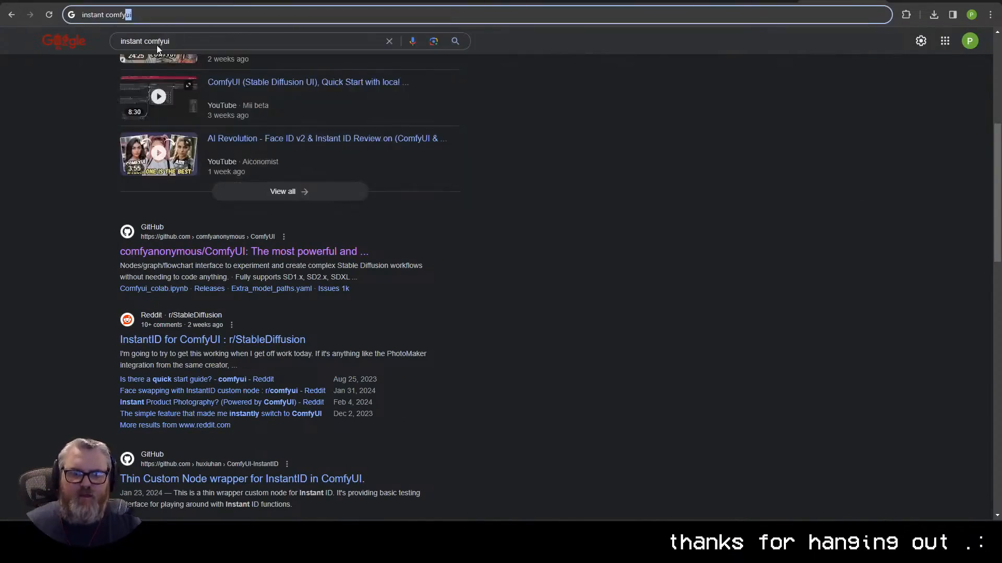
key("Escape")
left_click(865, 532)
left_click(865, 537)
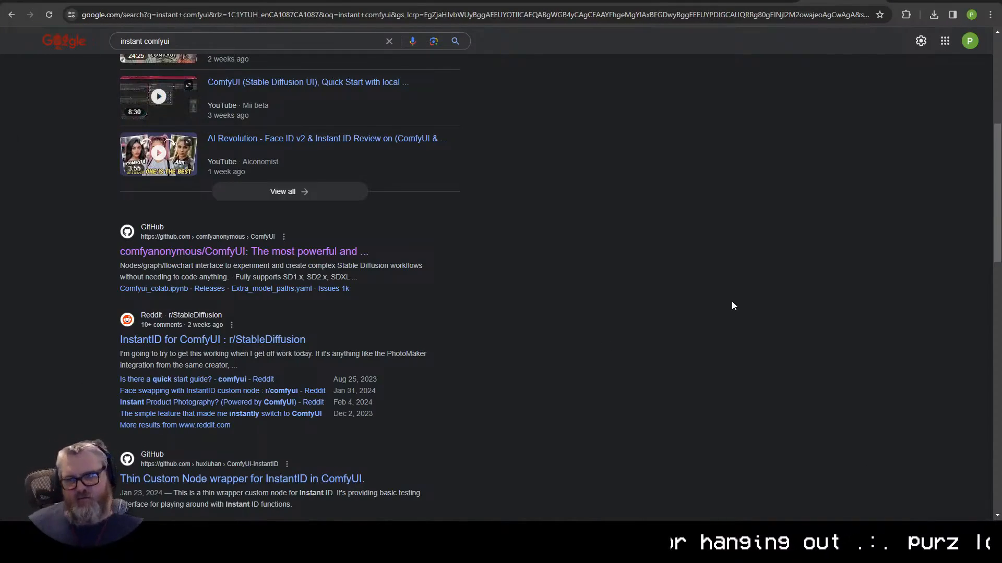
key("ctrl+Tab")
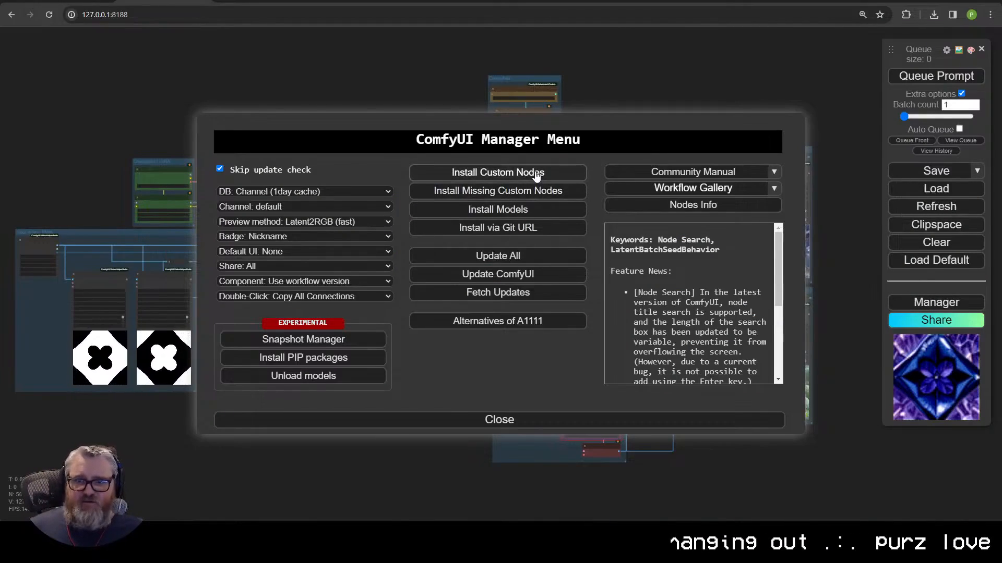
Step: Disable and uninstall ComfyUI-InstantID in Install Custom Nodes, then confirm the server reboot
left_click(530, 172)
left_click(848, 166)
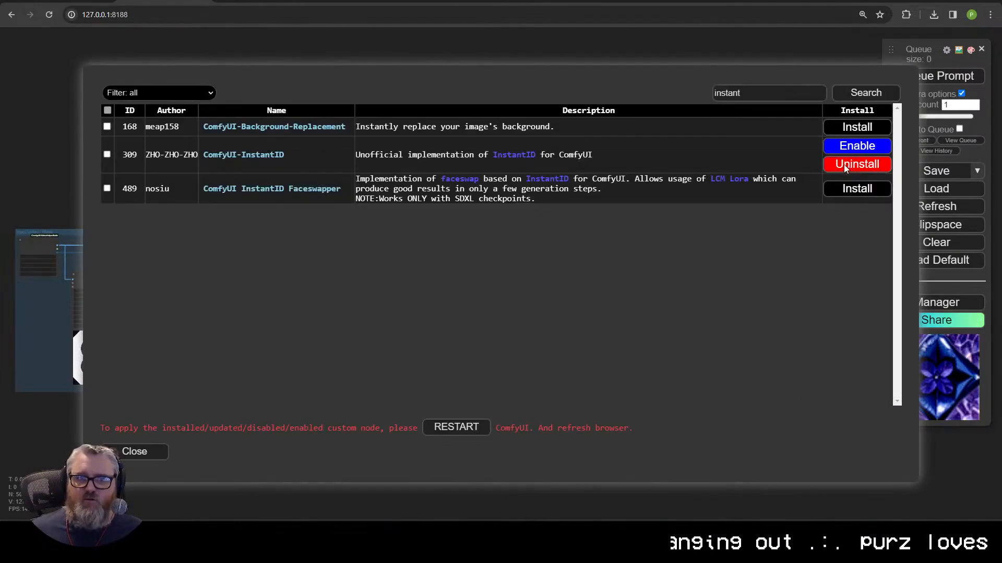
left_click(853, 165)
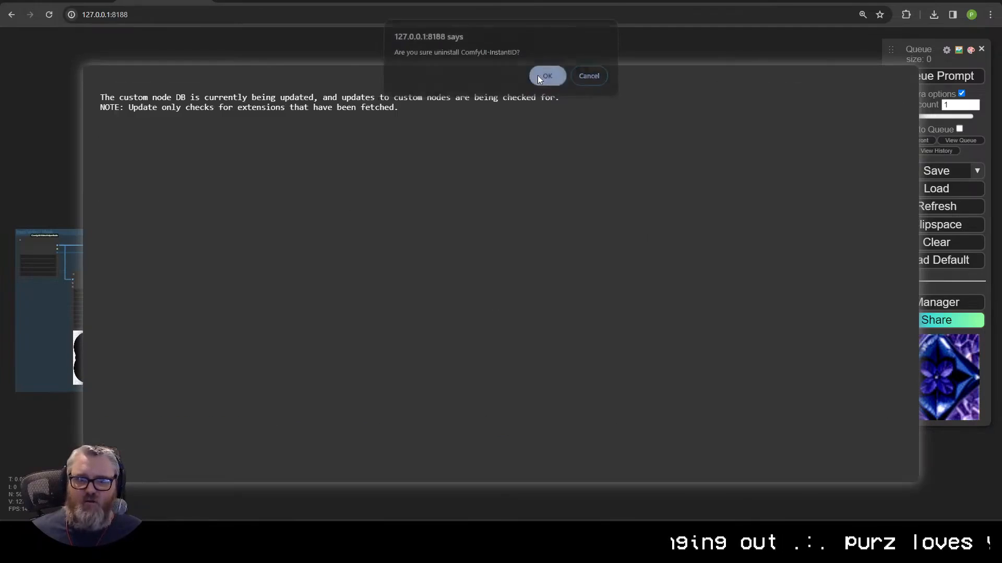
left_click(538, 77)
left_click(447, 430)
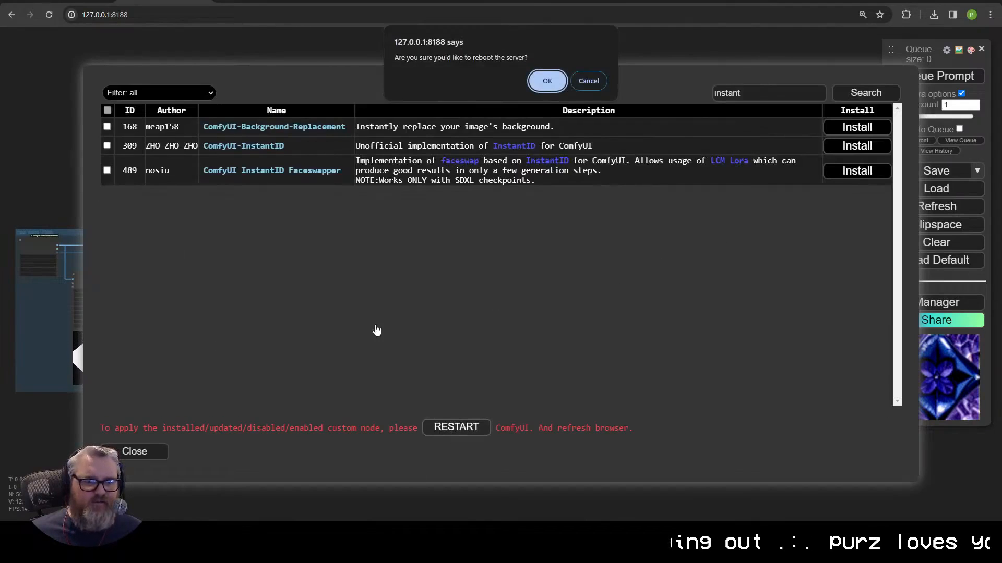
key("Return")
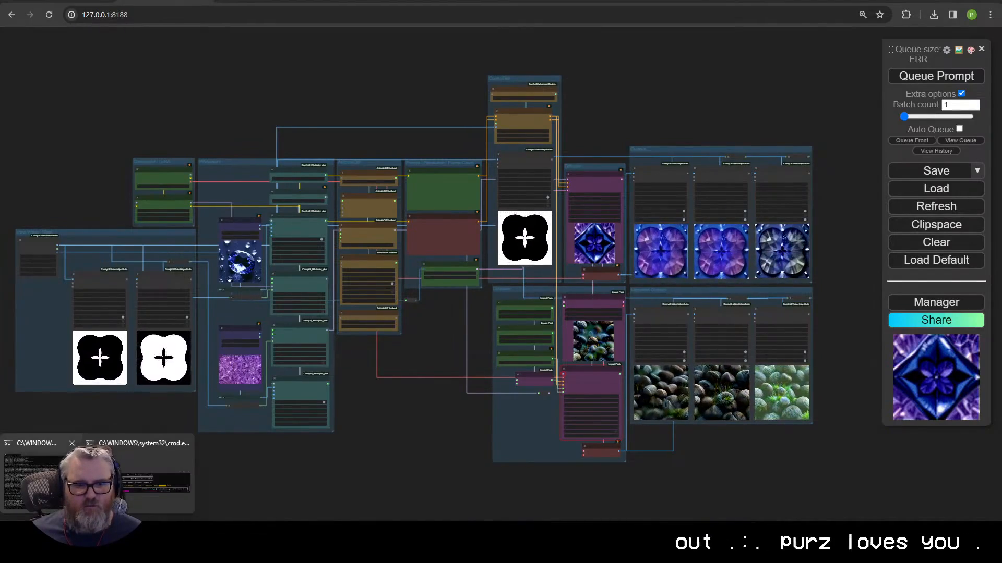
key("alt+Tab")
Step: Open a Command Prompt in ComfyUI_windows_portable\ComfyUI\custom_nodes
key("super+r")
key("Return")
type("cd \\aic")
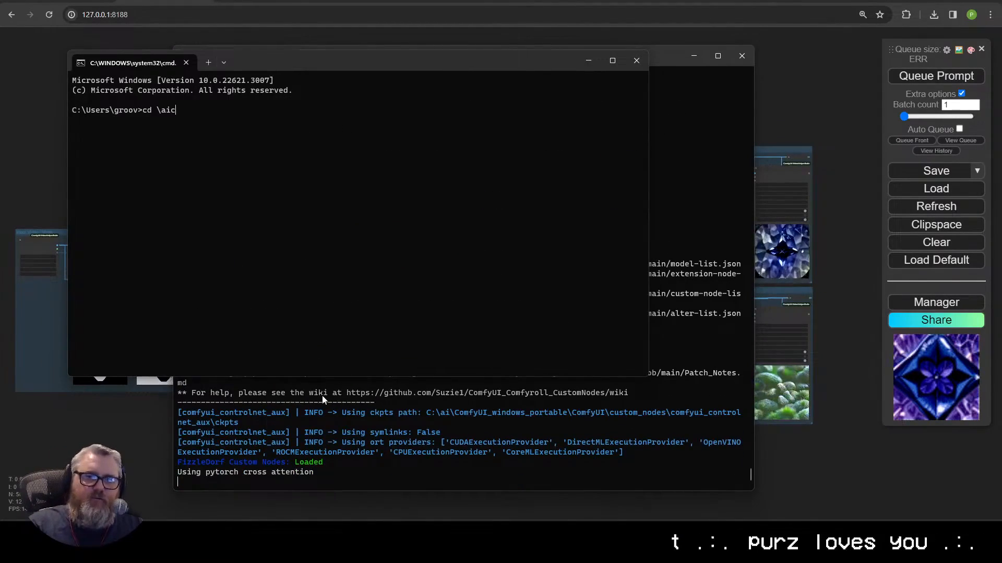
key("BackSpace")
type("\\ComfyUI_windows_portable")
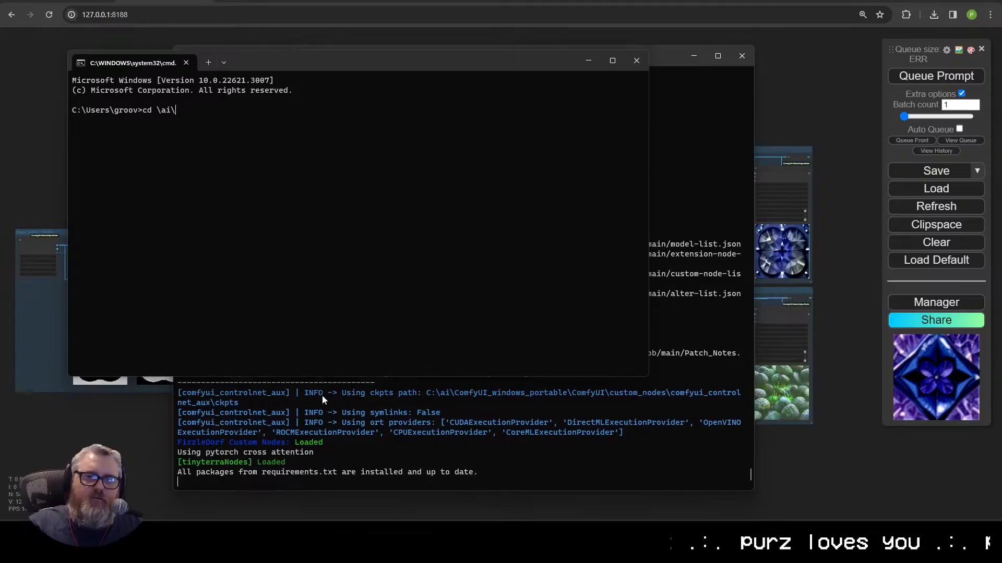
key("Return")
type("cd ComfyUI")
key("Return")
type("cd ")
type("custom_nodes")
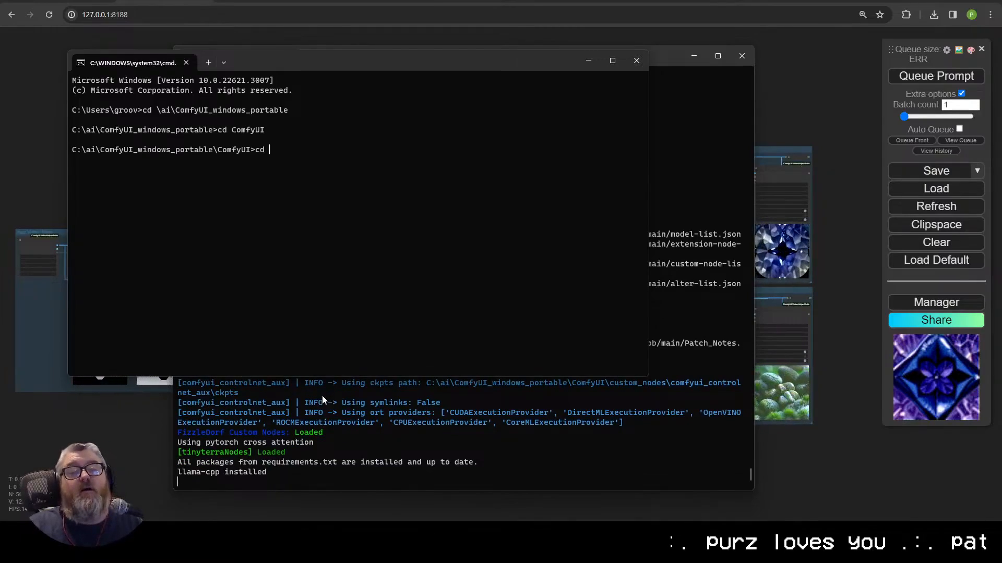
key("Return")
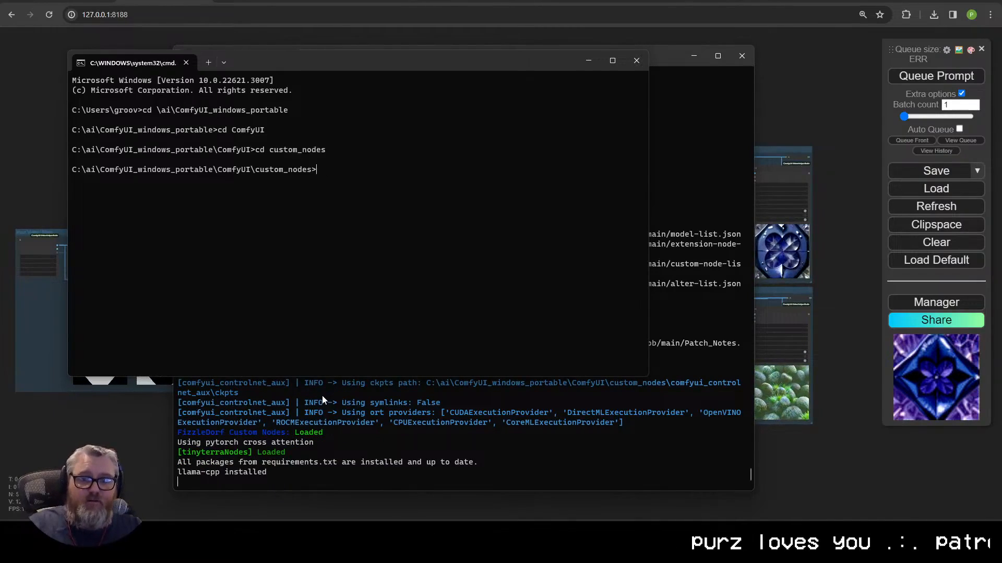
type("git clone")
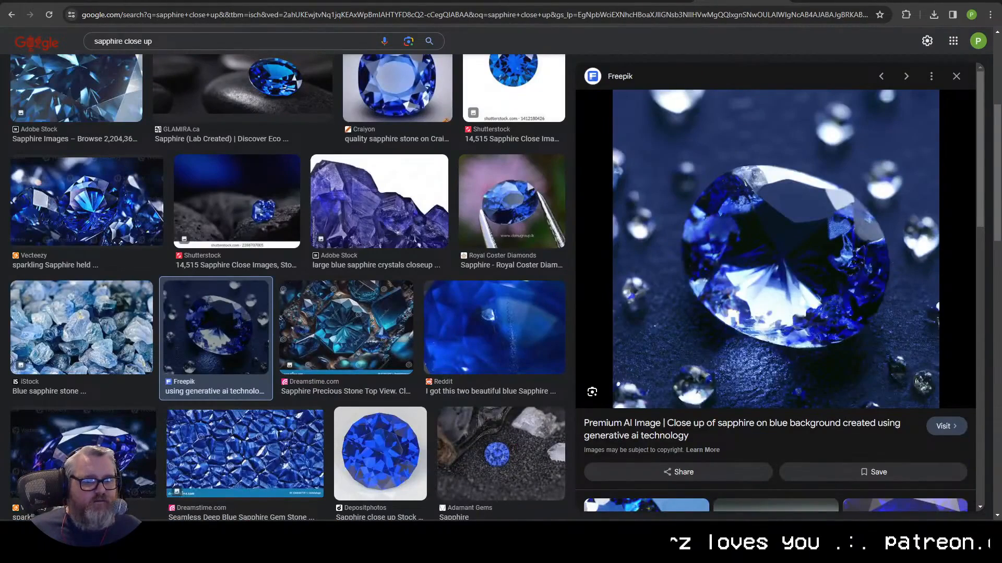
mouse_move(151, 553)
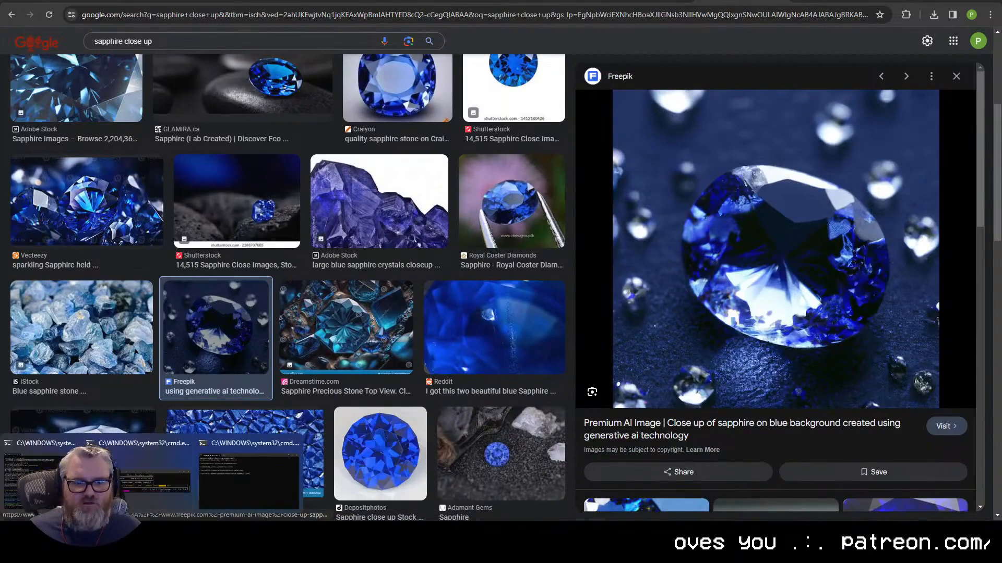
left_click(249, 481)
type("https://github.com/cubiq/ComfyUI_InstantID")
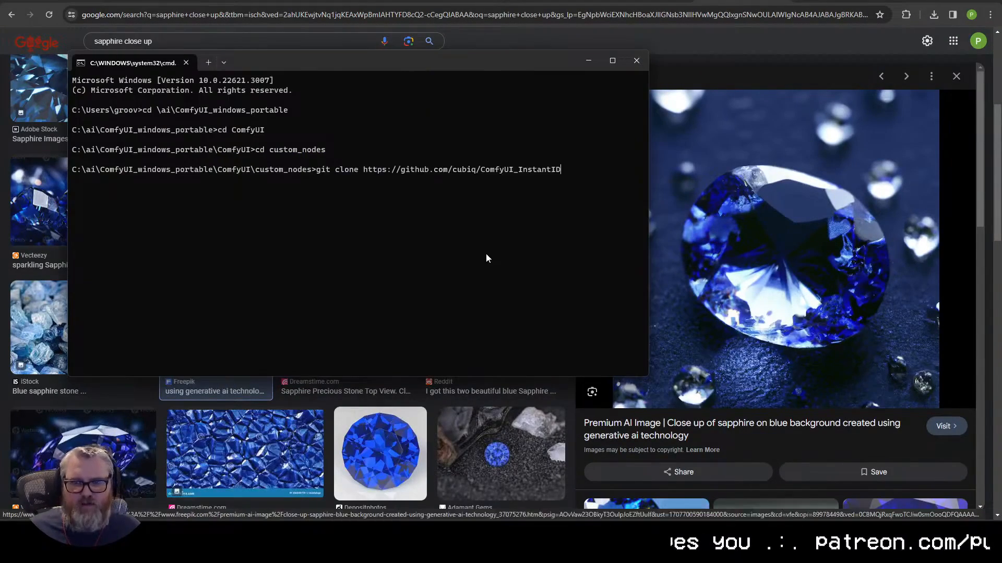
key("Return")
Step: Stop the ComfyUI server with Ctrl+C and Y, relaunch it, then return to the ComfyUI tab
mouse_move(152, 553)
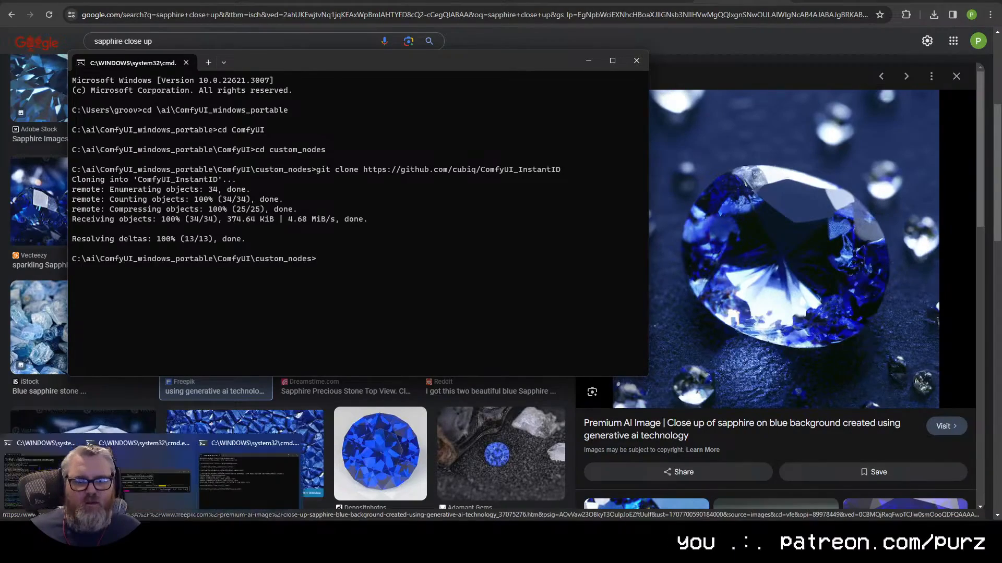
left_click(79, 470)
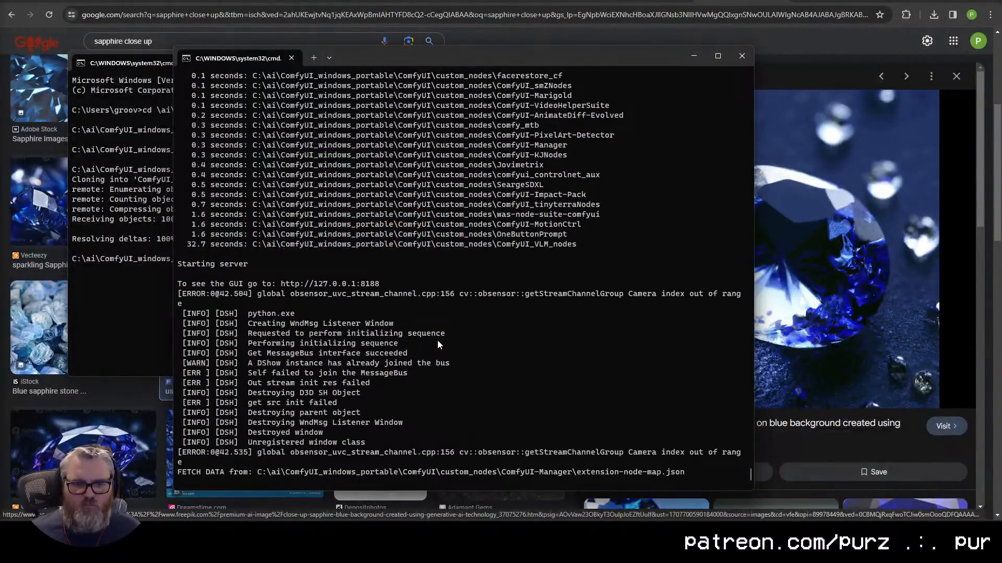
key("ctrl+c")
type("y")
key("Return")
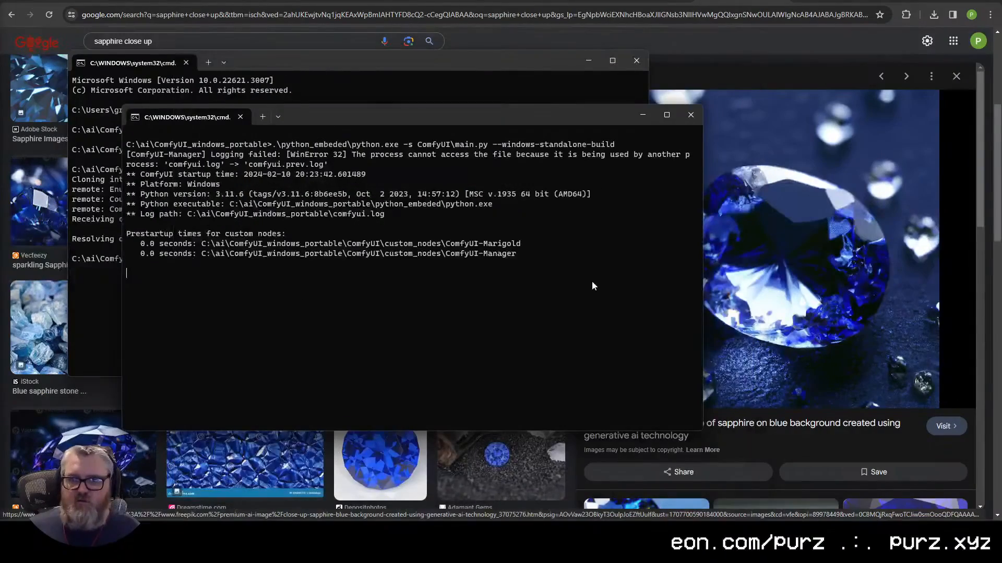
left_click(650, 59)
left_click(650, 59)
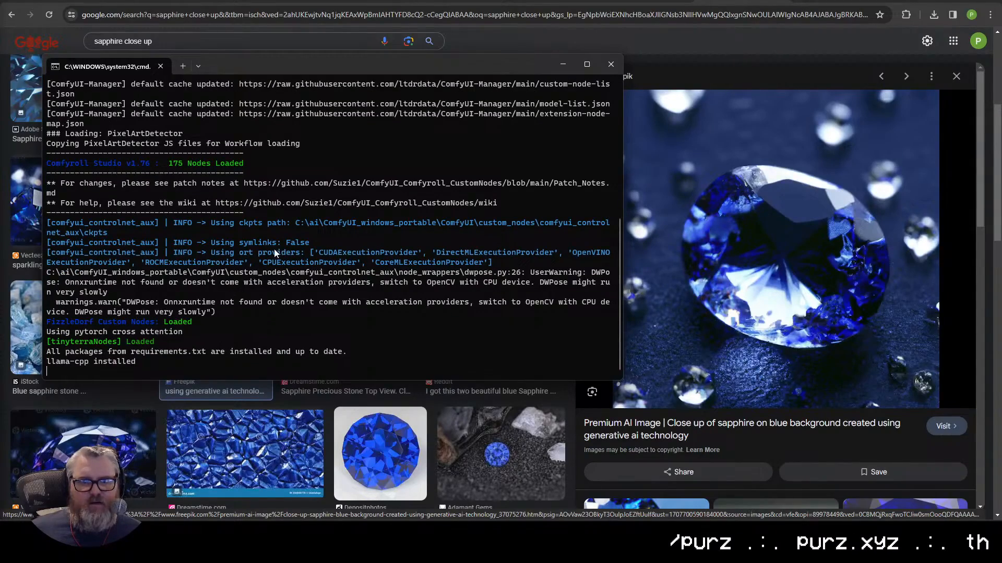
scroll(248, 247, "up", 10)
scroll(248, 259, "down", 8)
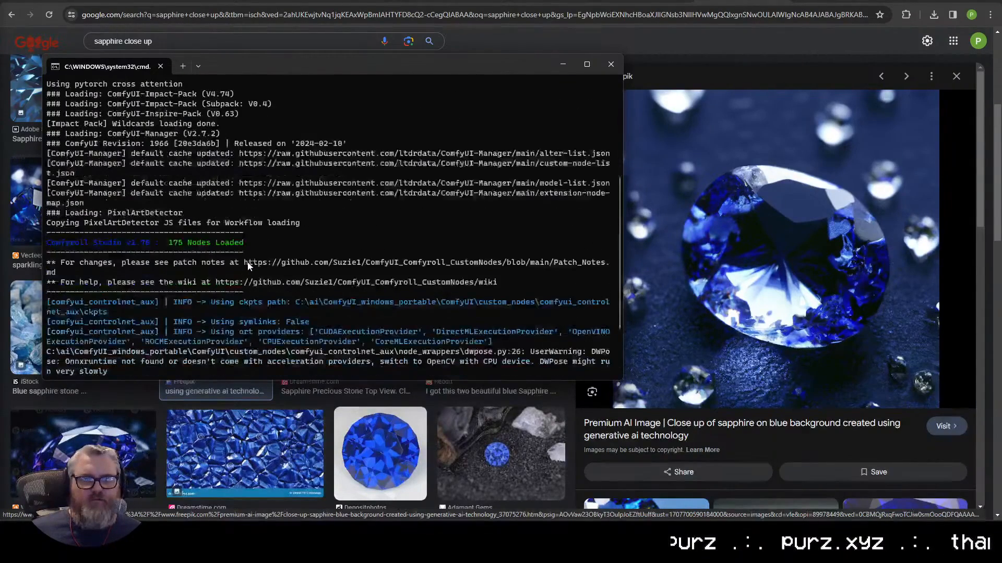
scroll(247, 266, "down", 3)
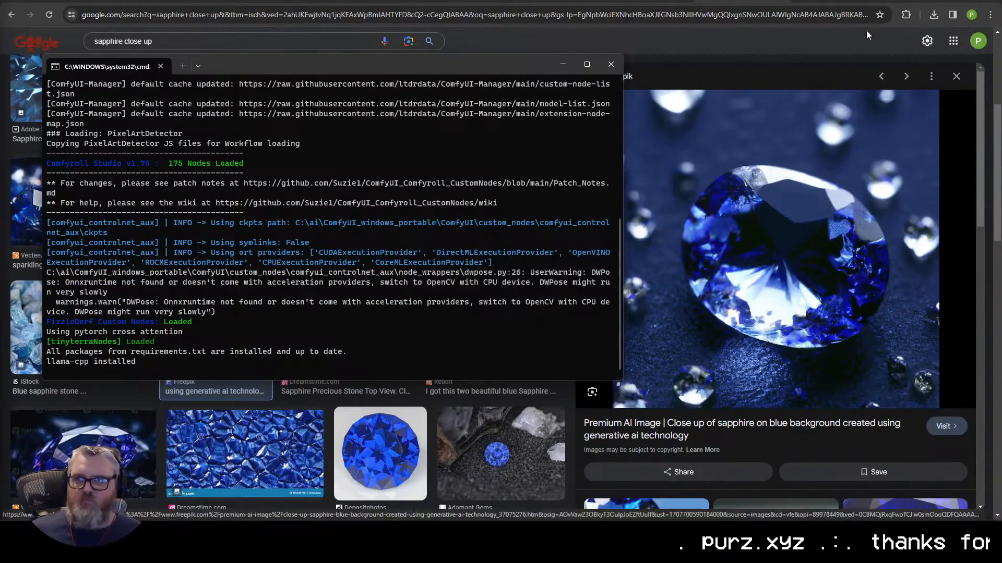
left_click(866, 2)
left_click(375, 2)
left_click(220, 3)
Step: Check the server startup log, then clear the entire existing node graph
key("alt+Tab")
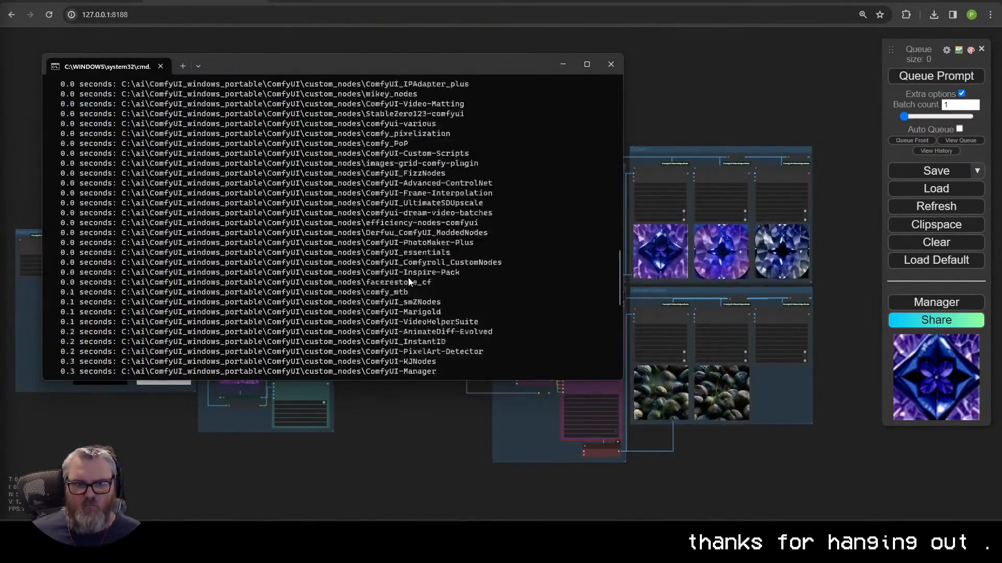
scroll(429, 352, "down", 2)
scroll(67, 265, "up", 2)
scroll(365, 301, "down", 5)
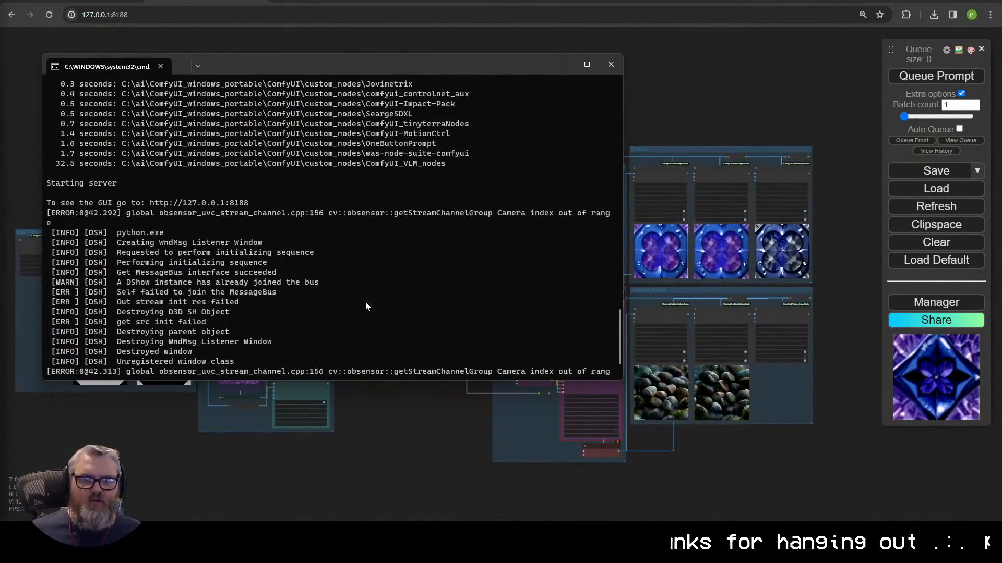
left_click(637, 334)
key("ctrl+s")
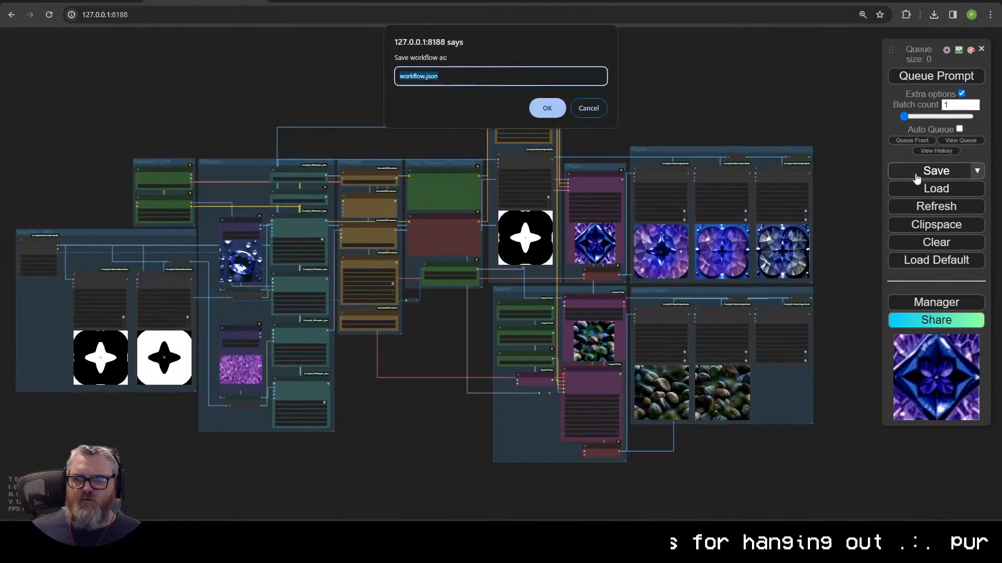
left_click(594, 108)
left_click(936, 242)
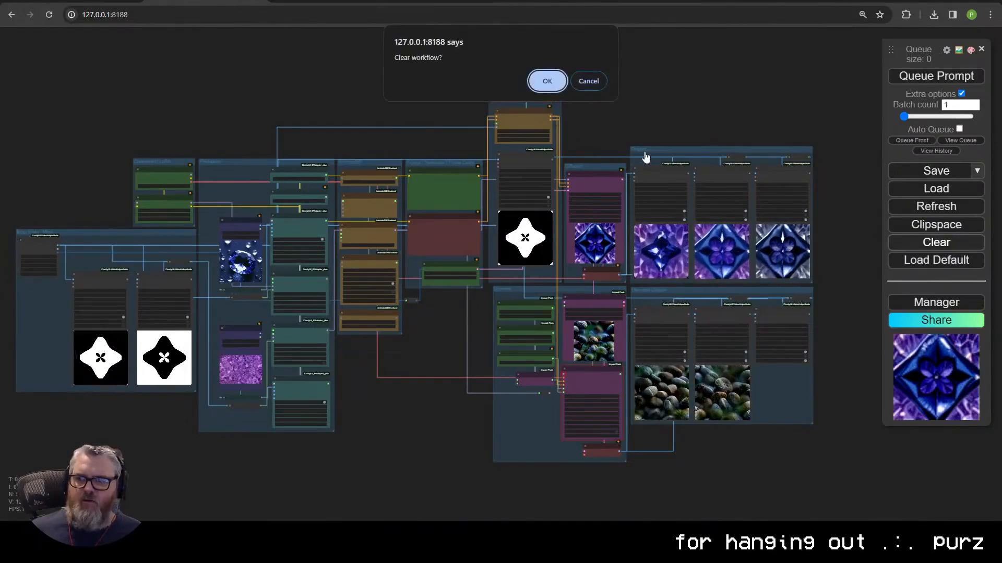
left_click(546, 81)
Step: Add an InstantID Generation node with a Save Image node wired to its IMAGE output
double_click(371, 263)
type("instantid")
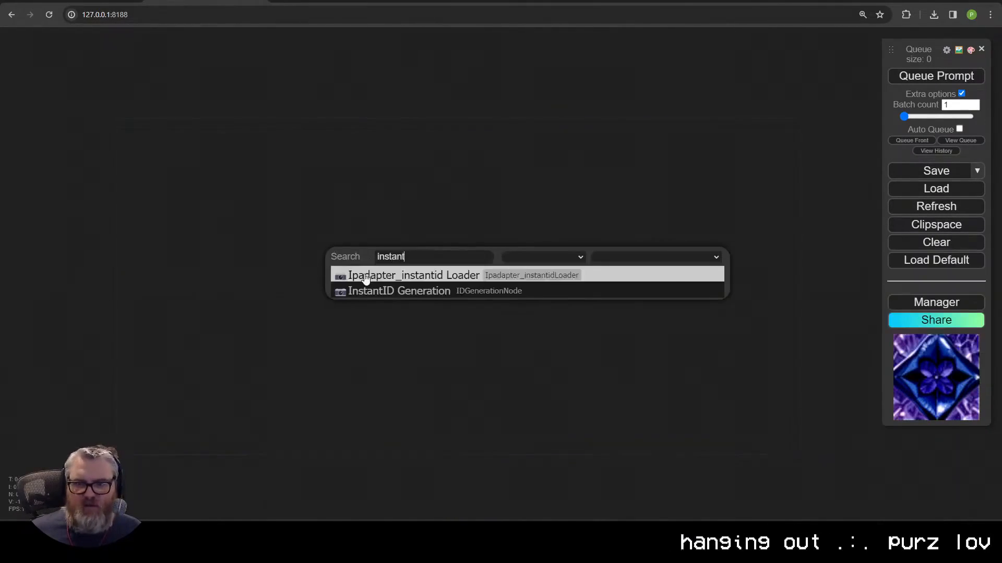
left_click(376, 291)
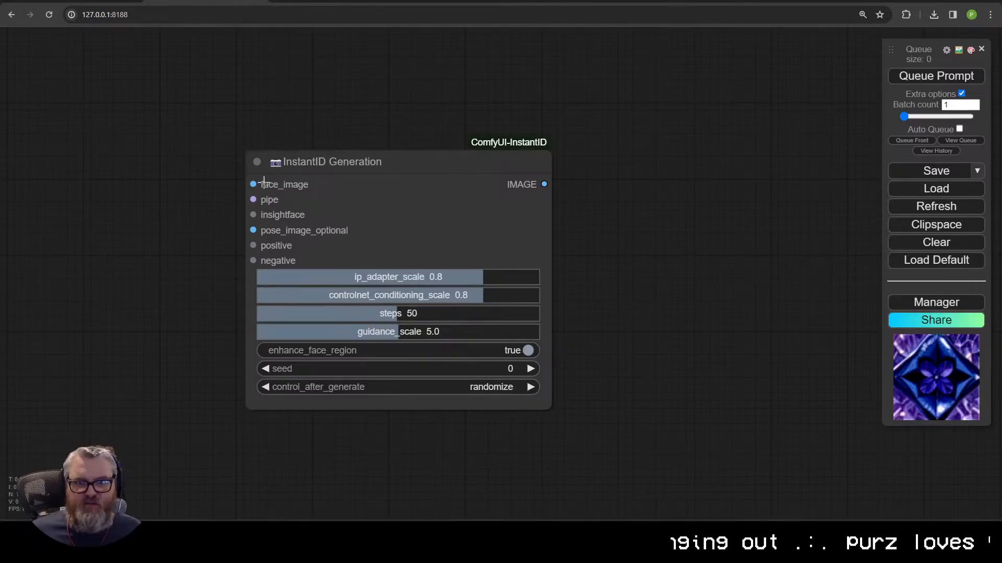
left_click_drag(340, 176, 354, 186)
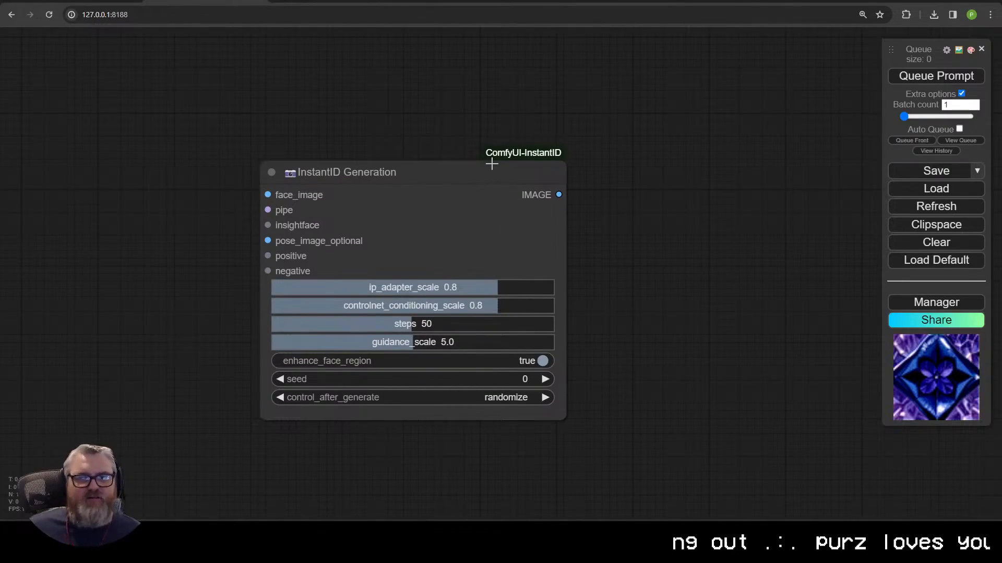
left_click_drag(558, 195, 651, 124)
left_click(685, 219)
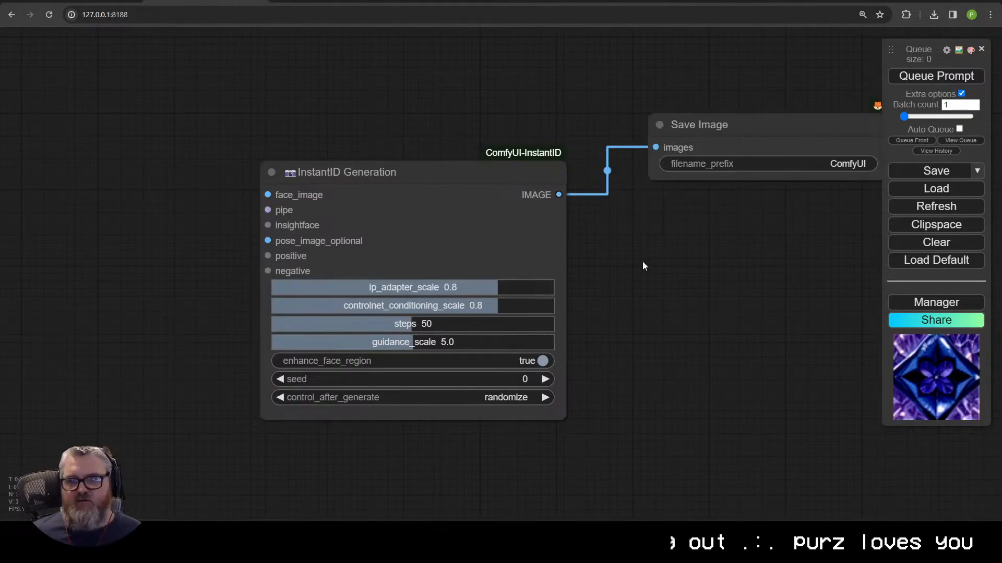
Step: Feed face_image from a new Load Image node holding the portrait photo
left_click_drag(643, 245, 622, 260)
left_click_drag(238, 204, 102, 123)
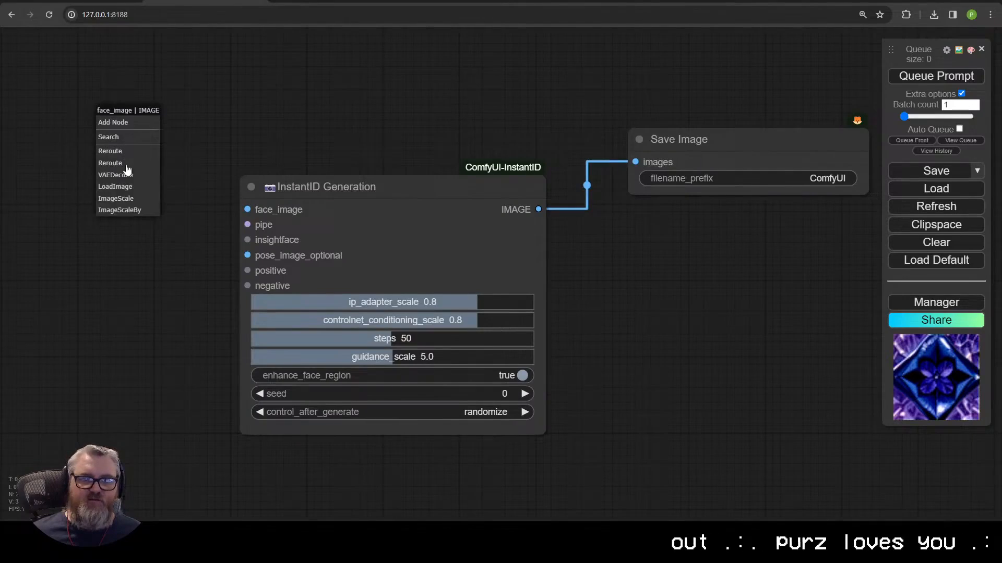
left_click(115, 186)
left_click_drag(78, 220, 227, 238)
left_click(373, 194)
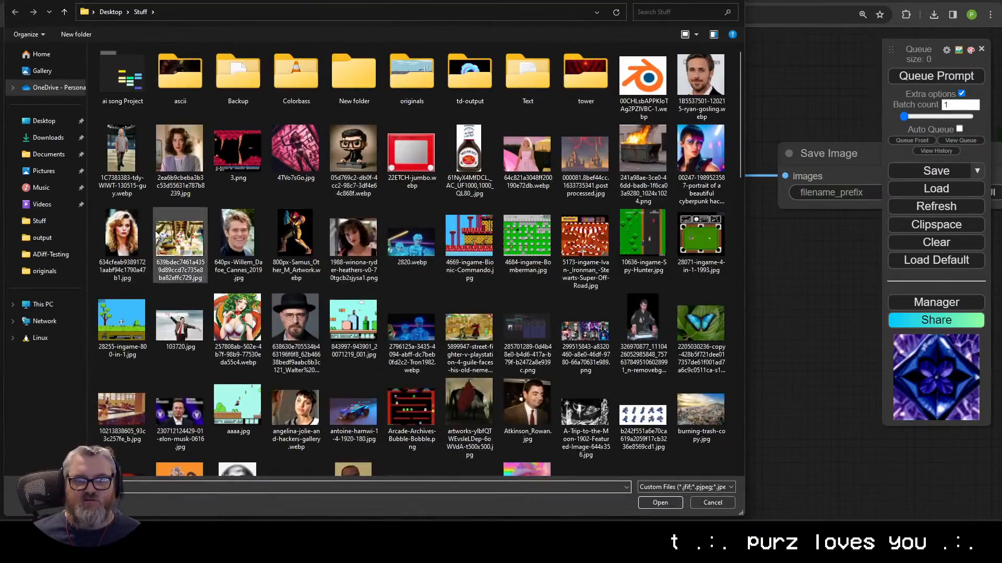
double_click(700, 78)
Step: Attach an Ipadapter_instantid Loader node to the pipe input and position it
left_click_drag(678, 417, 578, 356)
left_click_drag(470, 131, 445, 274)
left_click_drag(272, 325, 343, 172)
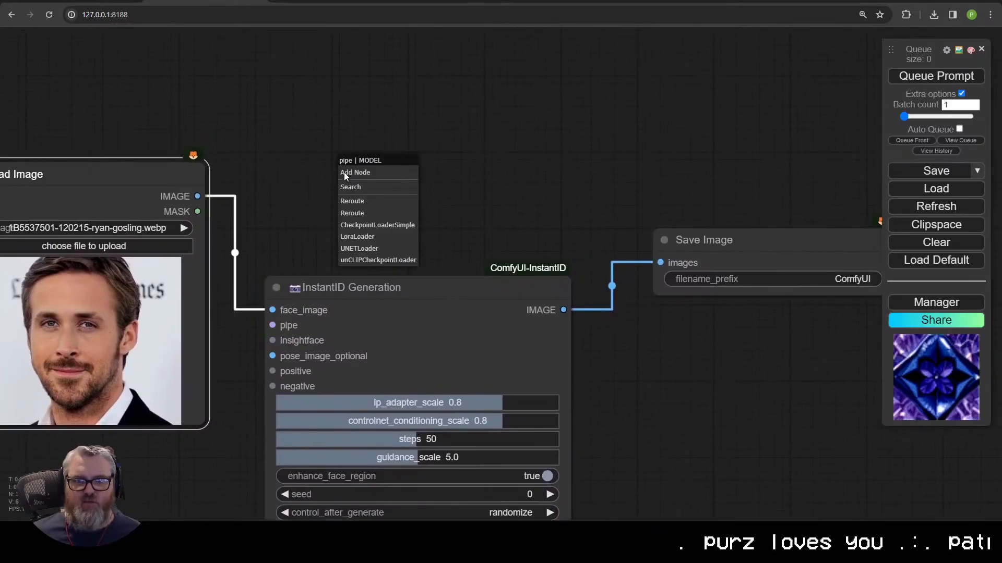
left_click(351, 187)
type("ipadapter")
key("Return")
left_click_drag(398, 148, 389, 115)
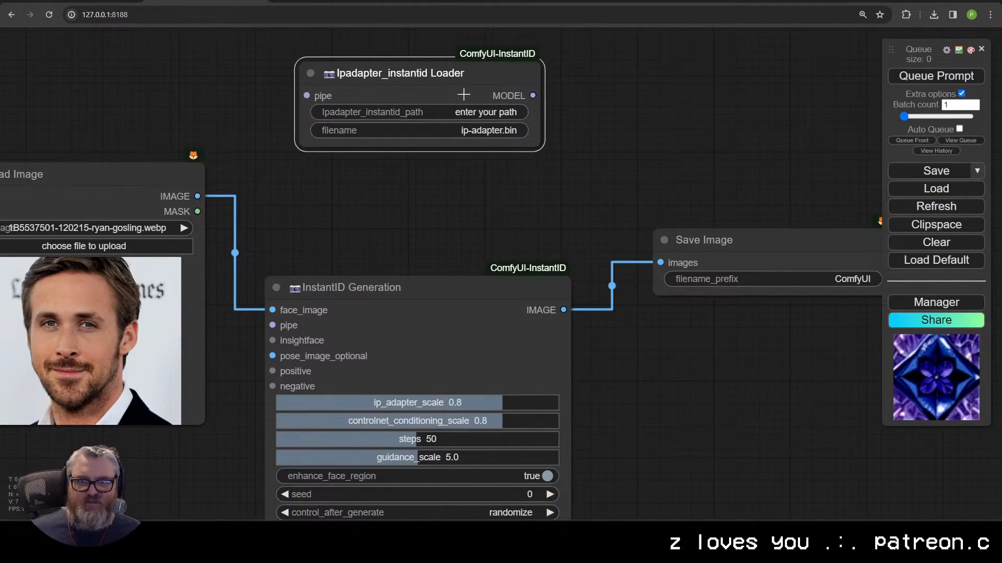
left_click(433, 112)
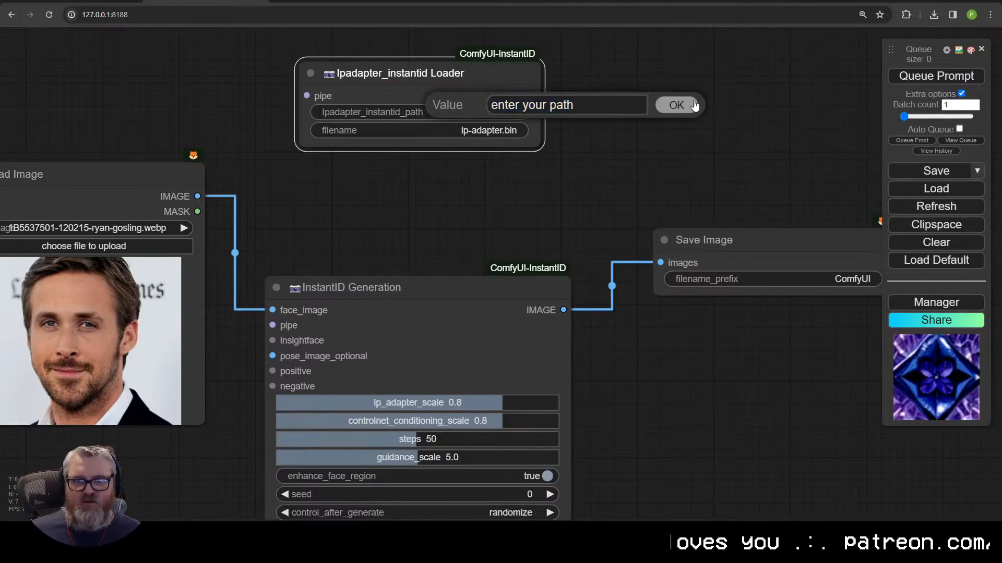
left_click(681, 108)
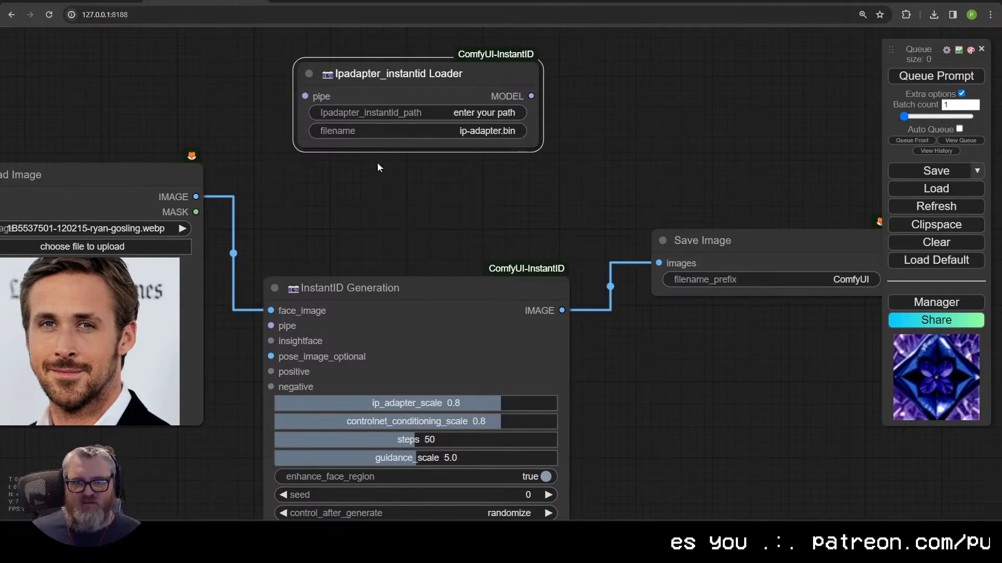
left_click_drag(382, 86, 365, 150)
scroll(416, 282, "down", 4)
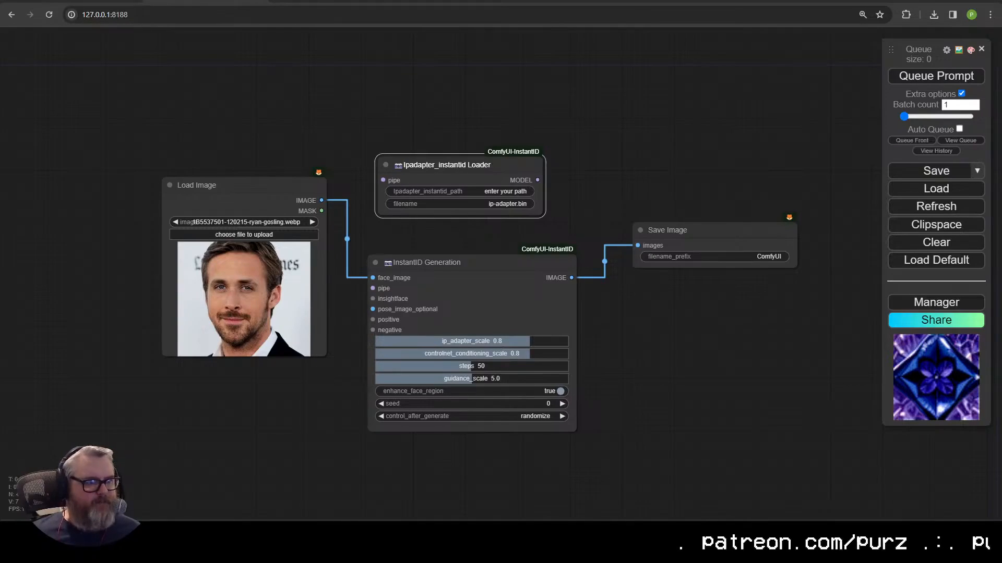
Step: Read through the ComfyUI_InstantID GitHub README
key("ctrl+Tab")
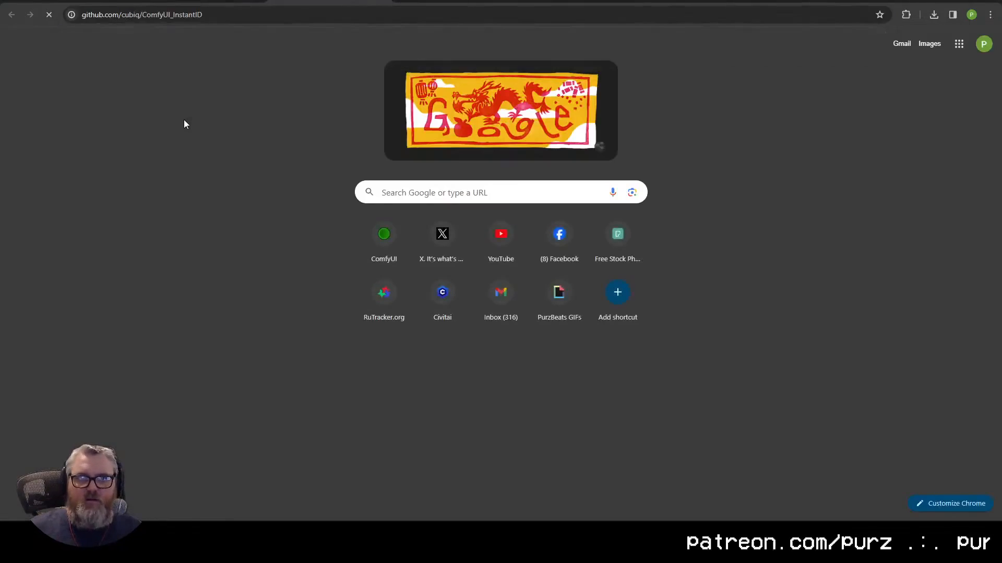
scroll(312, 163, "down", 10)
scroll(313, 164, "down", 7)
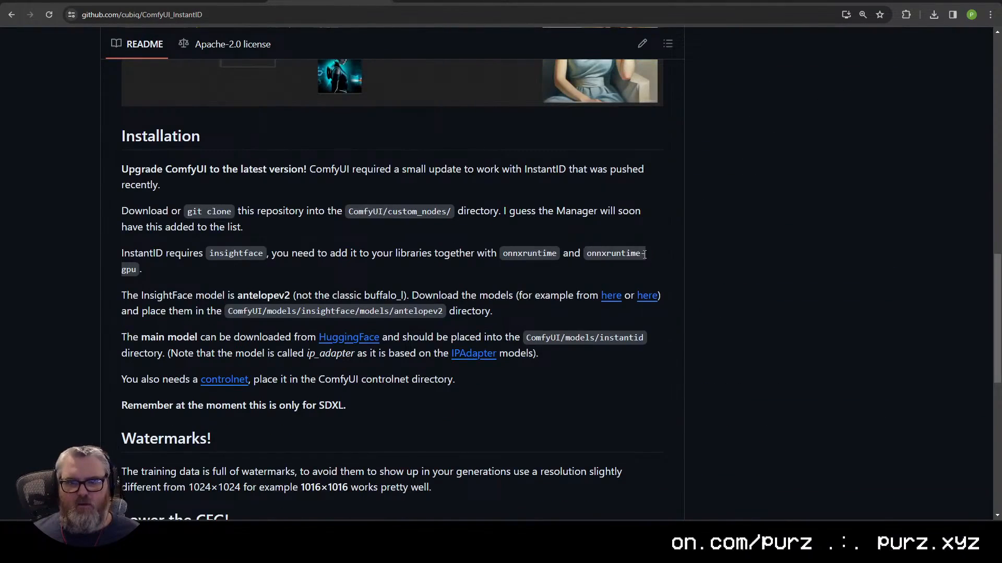
scroll(438, 394, "up", 6)
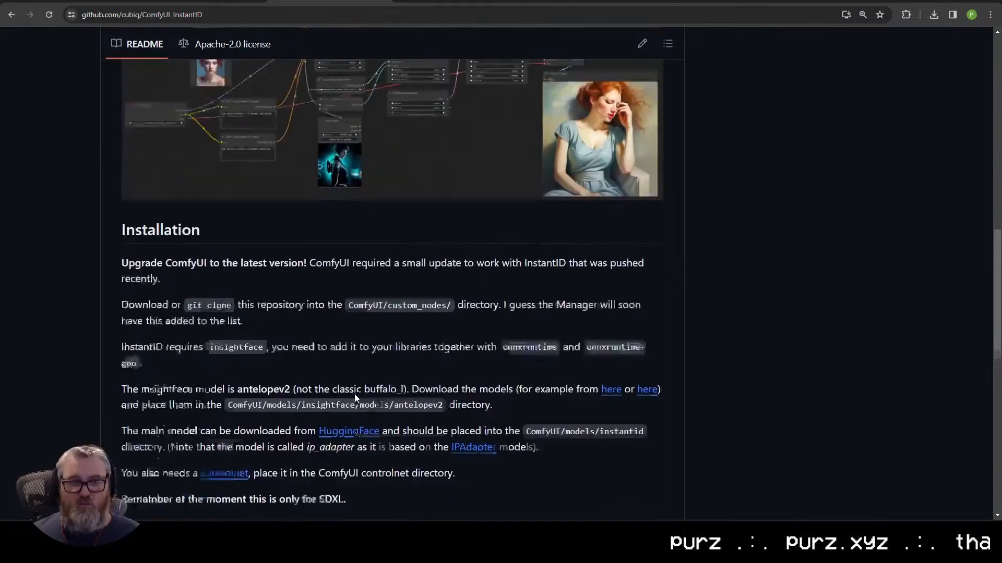
scroll(355, 398, "up", 1)
scroll(349, 420, "down", 12)
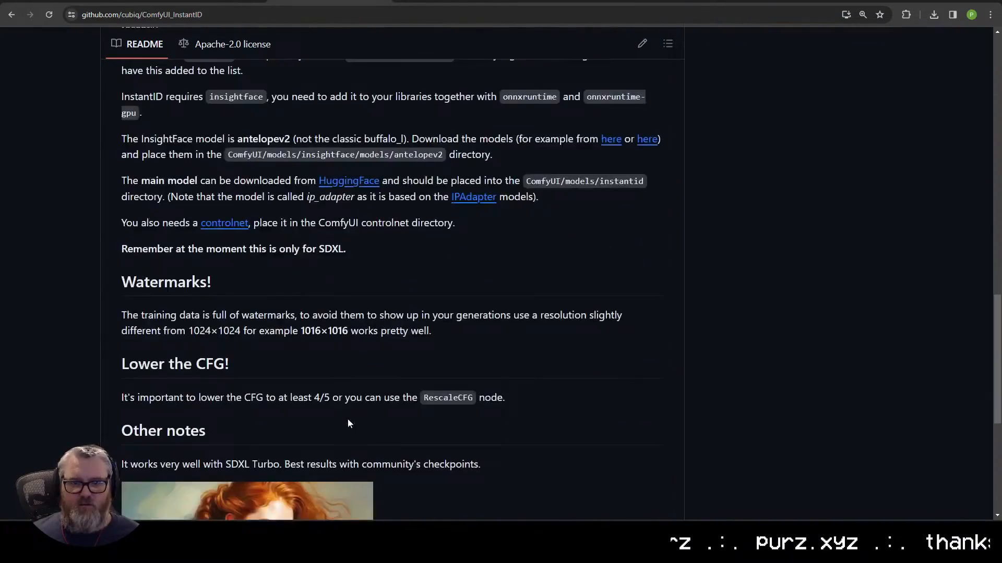
scroll(344, 309, "up", 10)
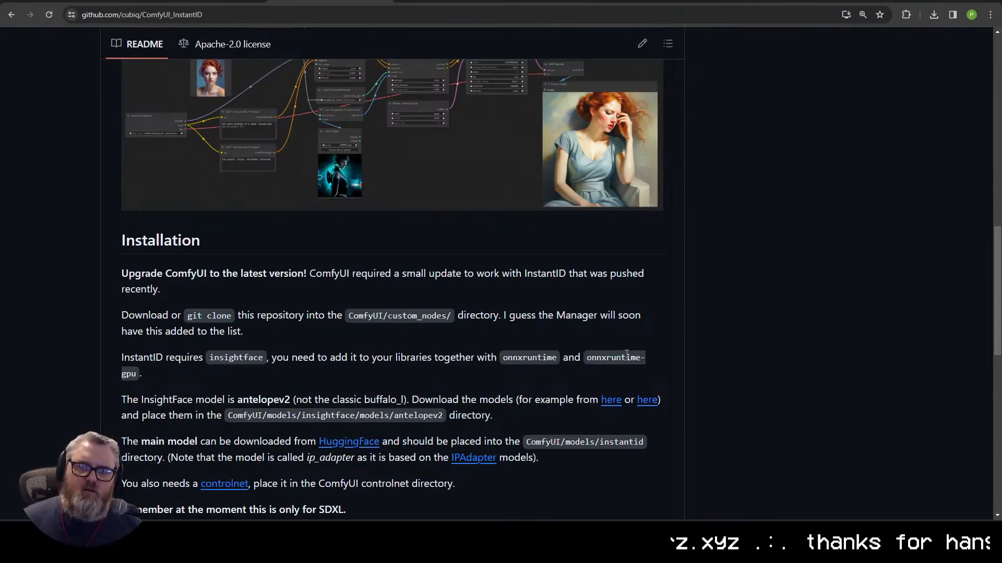
scroll(202, 355, "down", 1)
Step: Open c:\ai\ComfyUI_windows_portable\ComfyUI\models\insightface in Explorer, then go back to the README
key("super+r")
type("c:\\ai\\ComfyUI_windows_portable\\ComfyUI\\models")
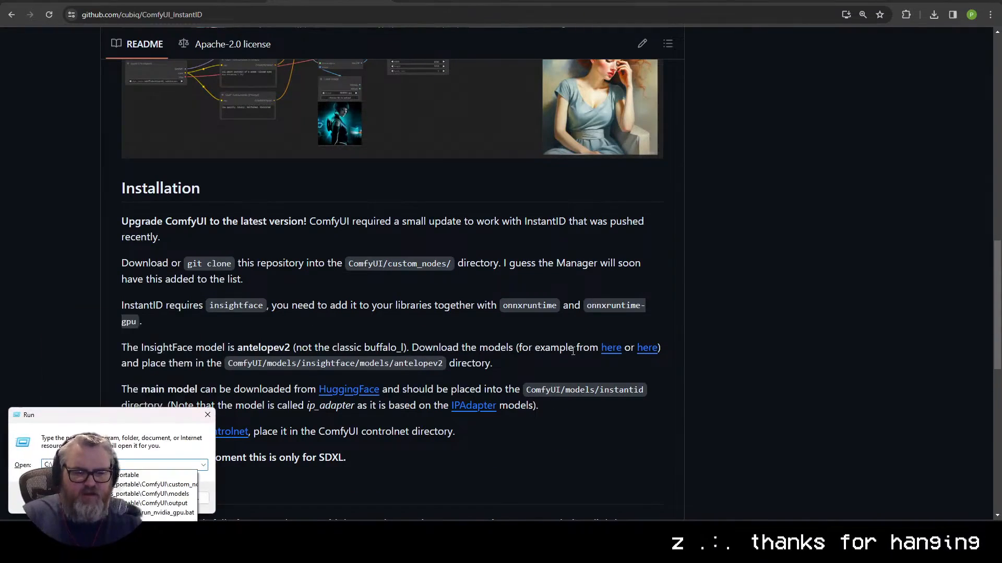
key("Return")
type("con")
left_click_drag(498, 1, 457, 4)
double_click(357, 322)
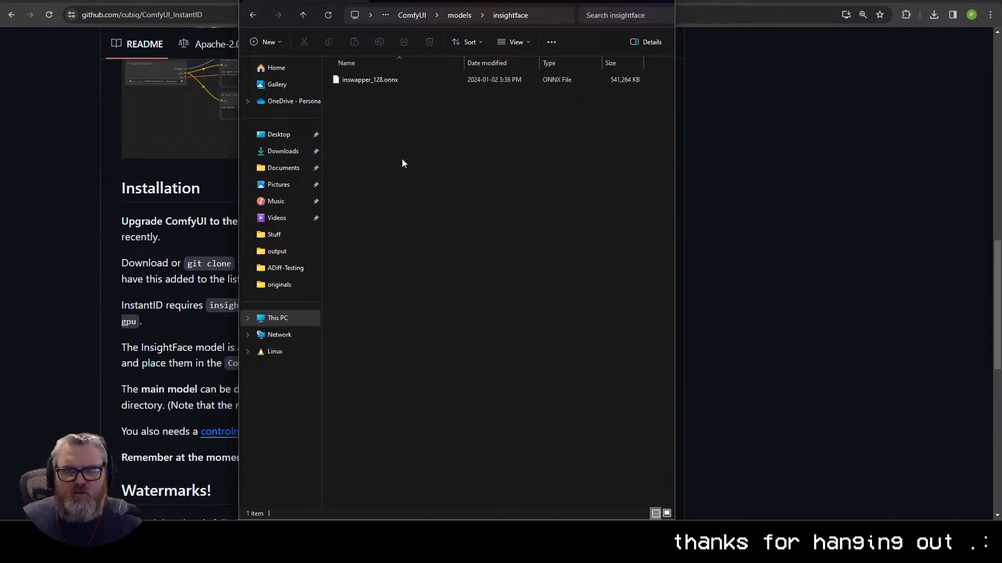
key("alt+Tab")
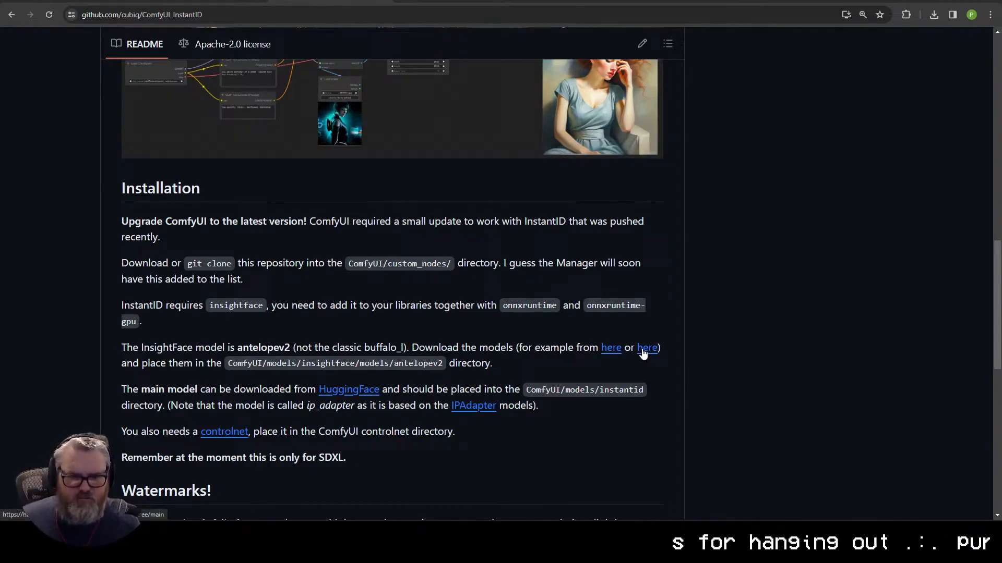
Step: Download antelopev2.zip from Google Drive, bypassing the virus-scan warning
left_click(605, 350)
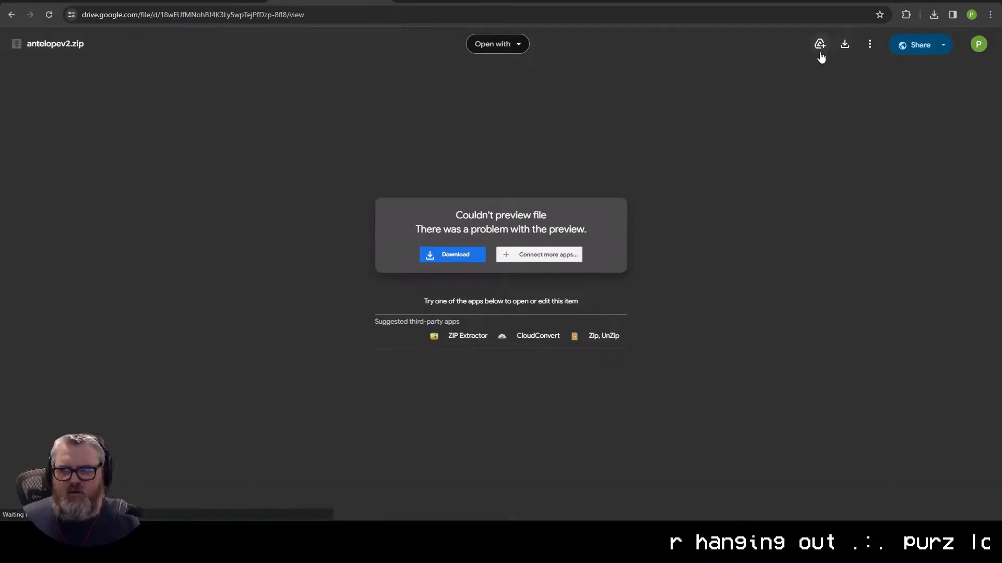
left_click(447, 256)
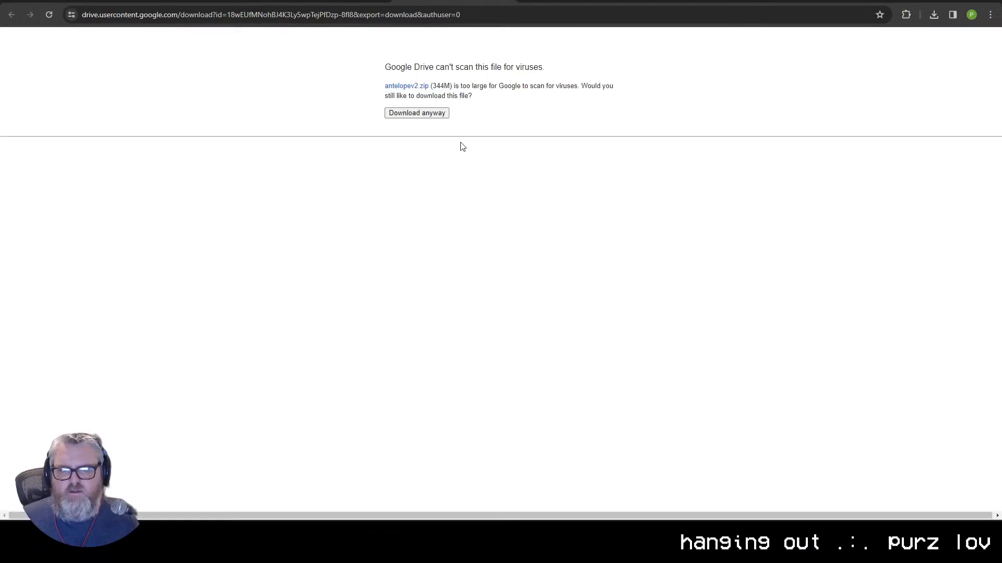
left_click(406, 116)
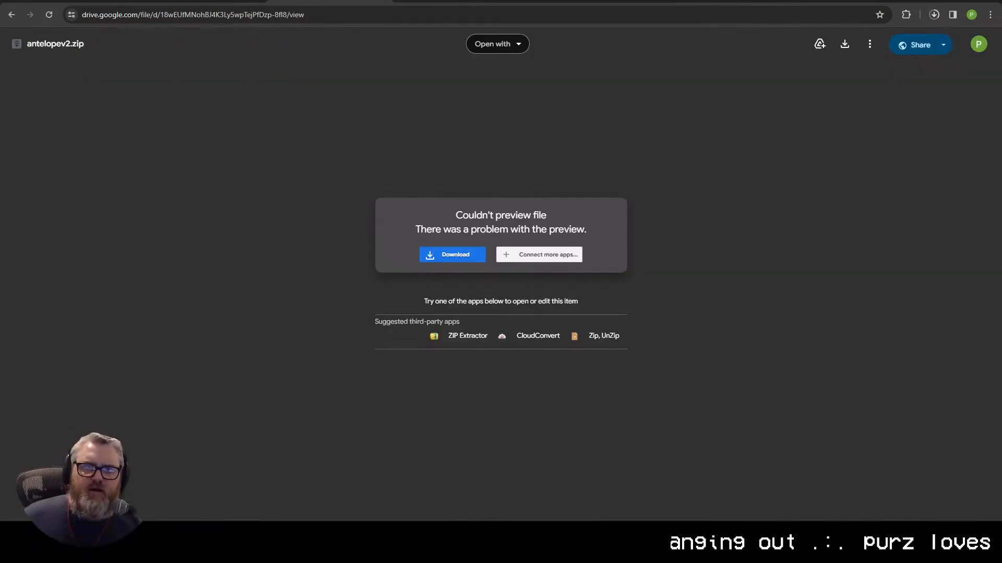
key("ctrl+w")
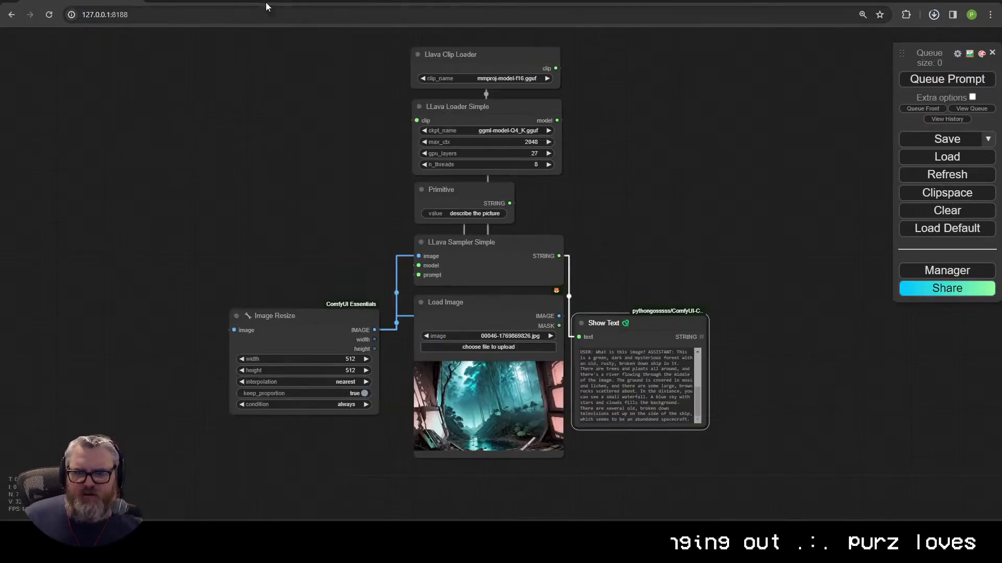
key("ctrl+Tab")
key("ctrl+Tab")
key("ctrl+Tab")
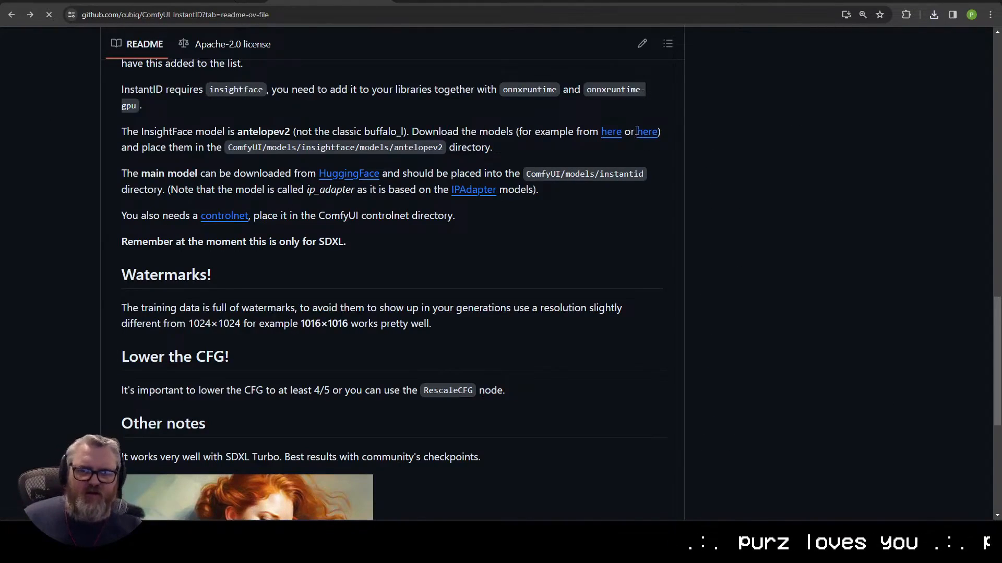
Step: Start the ip-adapter.bin download, try the failing Hugging Face antelopev2 source, then return to ComfyUI
left_click(351, 174)
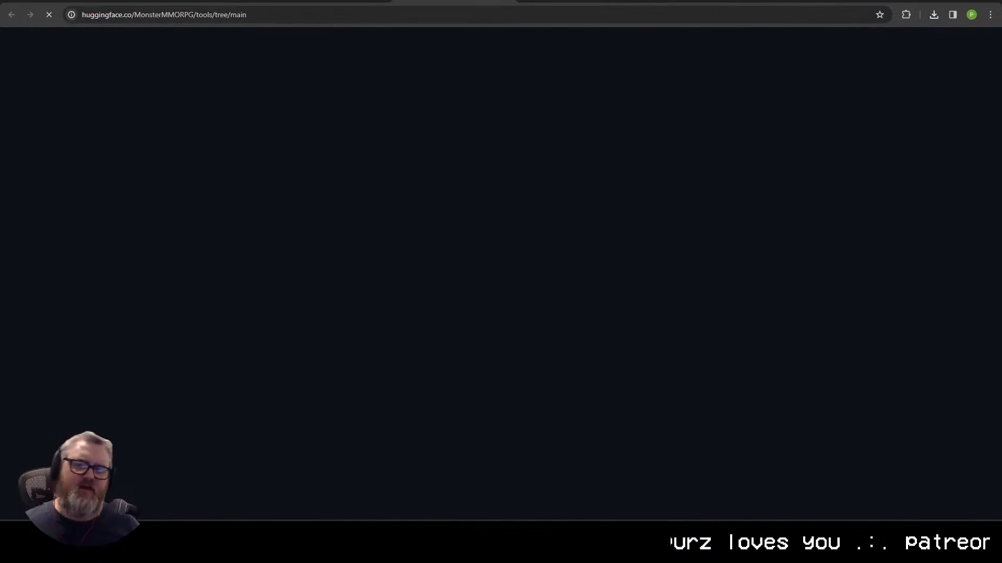
left_click(585, 109)
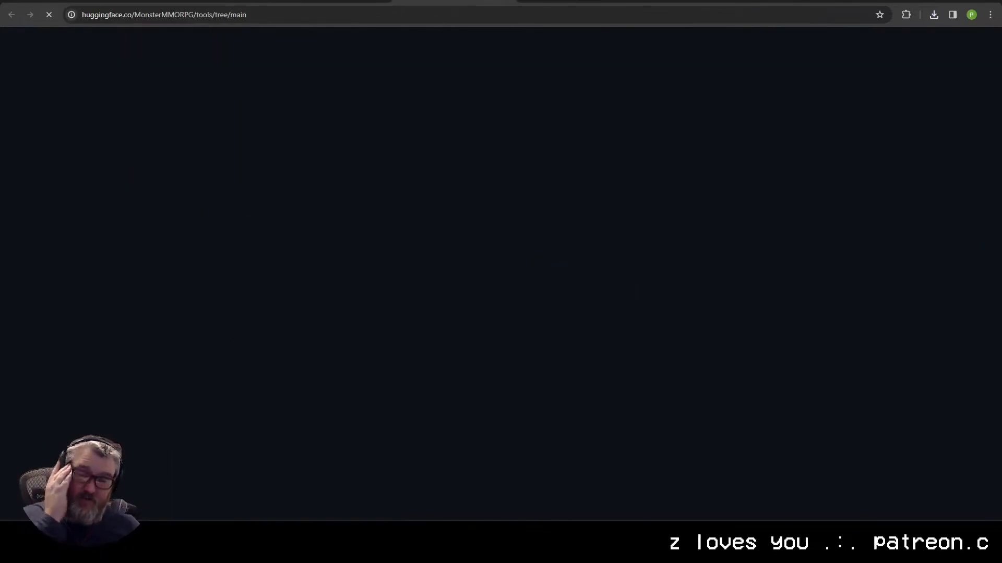
key("alt+Left")
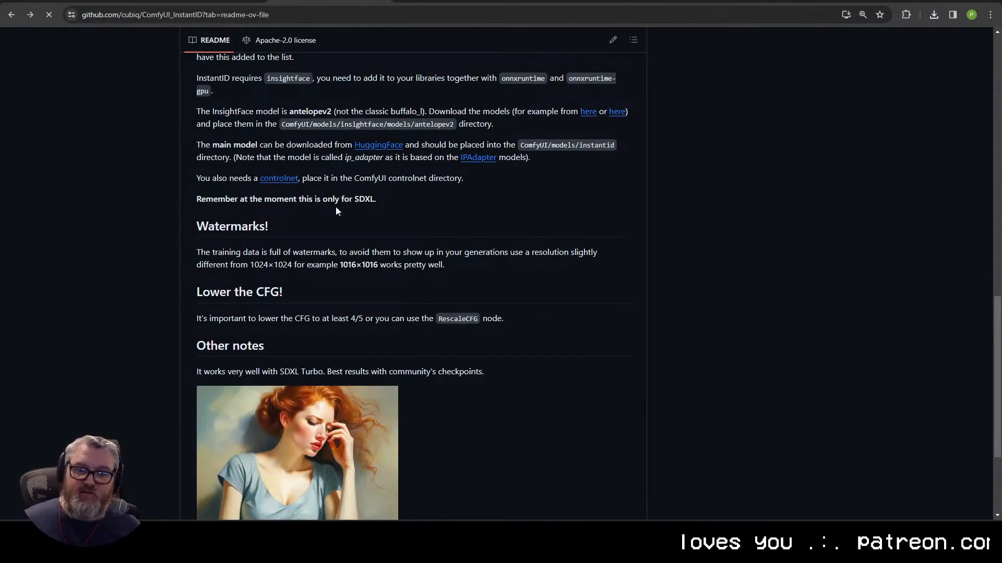
scroll(337, 212, "down", 3)
scroll(318, 224, "up", 6)
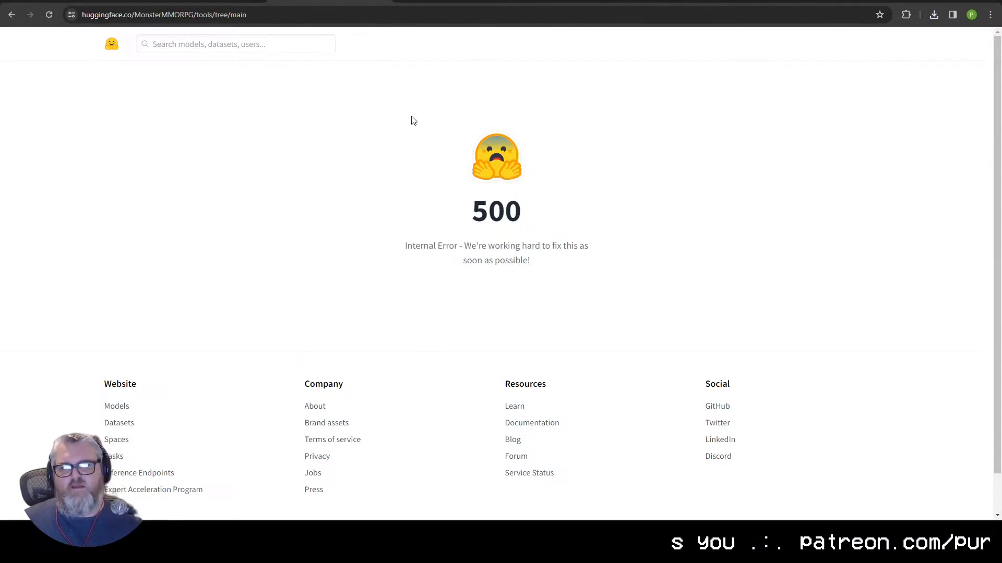
key("F5")
left_click(205, 1)
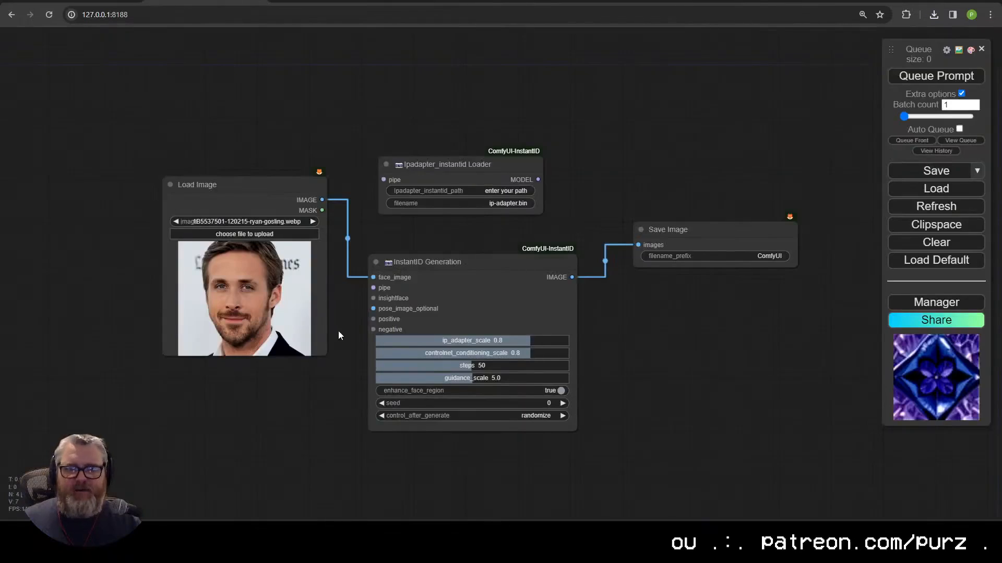
Step: Move the InstantID Generation node slightly up and left on the ComfyUI canvas
left_click(267, 4)
left_click(204, 2)
left_click_drag(434, 271, 427, 257)
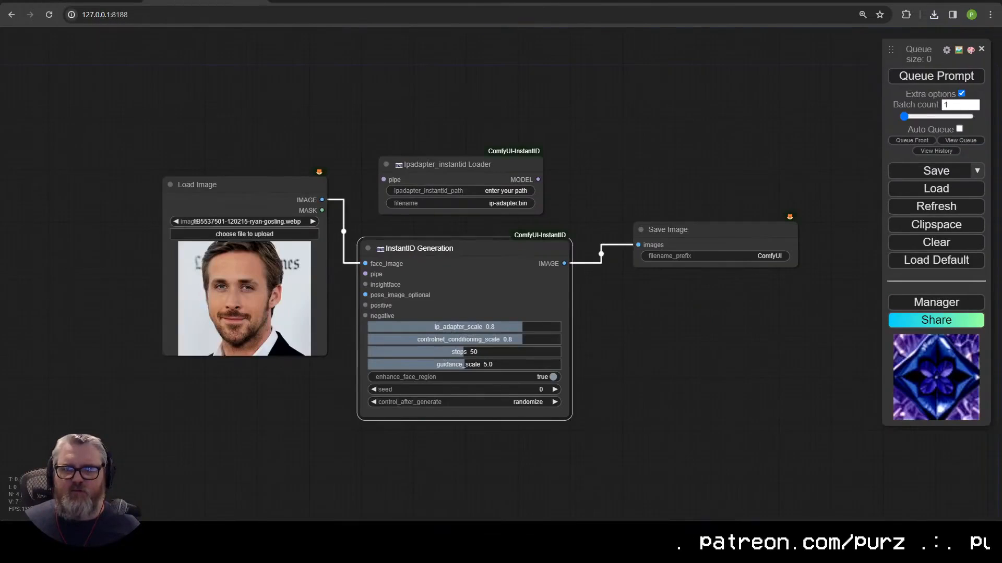
Step: Load InstantID_posed.json from custom_nodes/ComfyUI_InstantID/examples and dismiss the missing-node-types warning
left_click(244, 234)
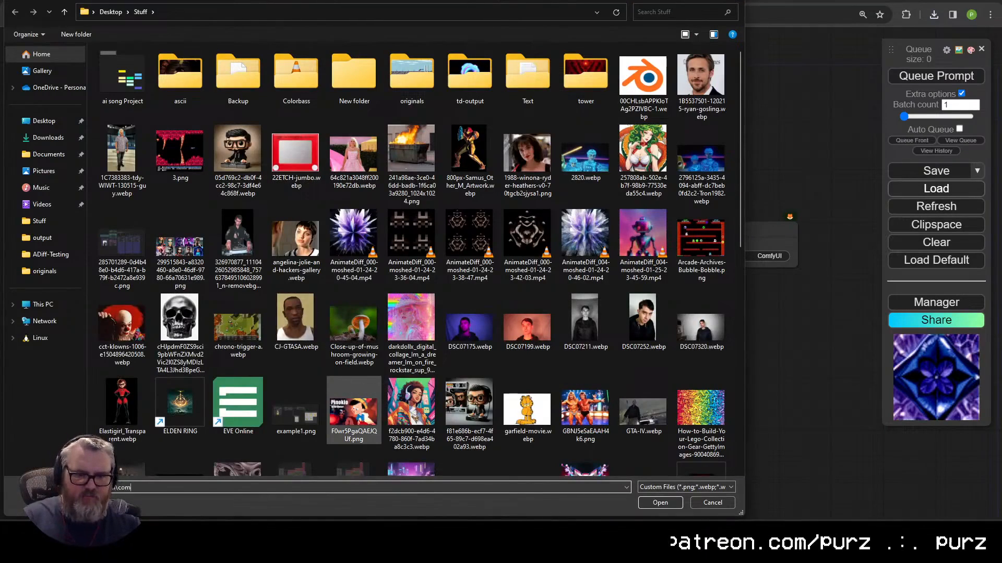
key("Return")
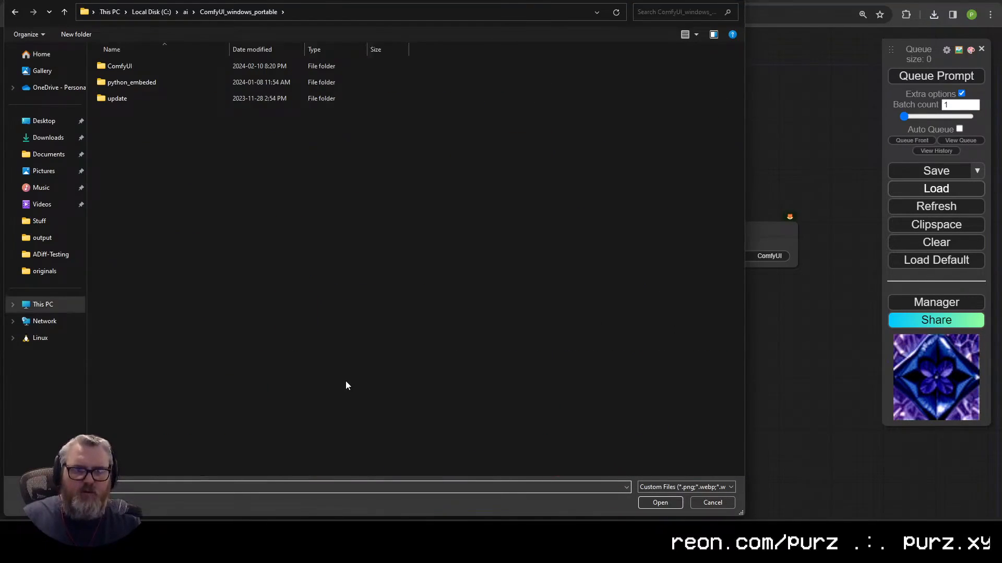
double_click(121, 65)
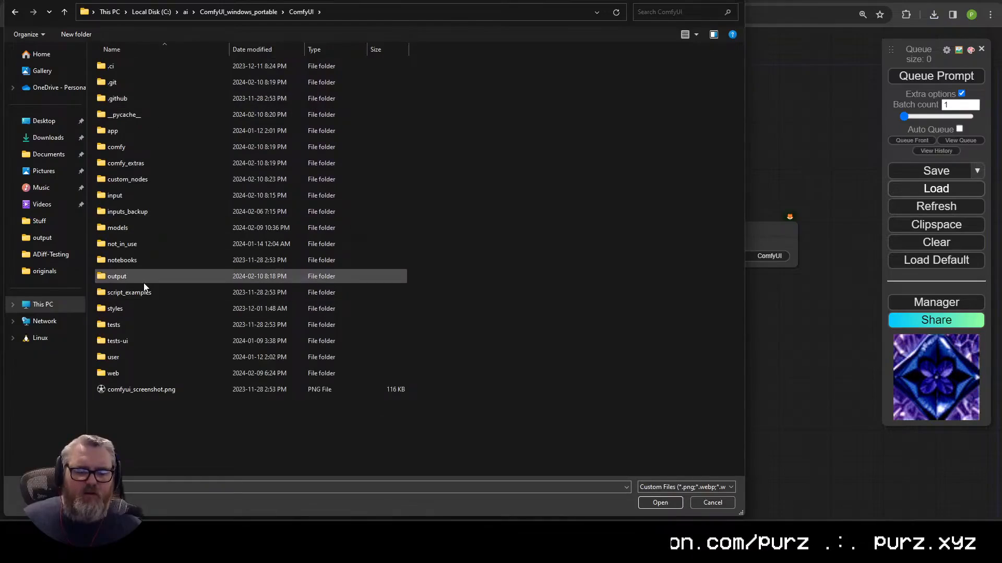
double_click(156, 178)
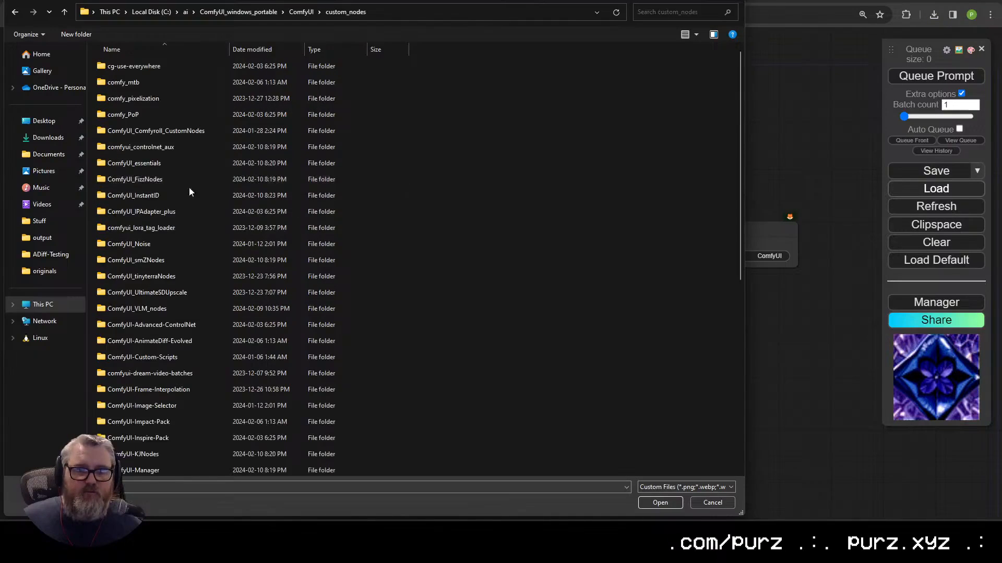
double_click(157, 195)
double_click(198, 82)
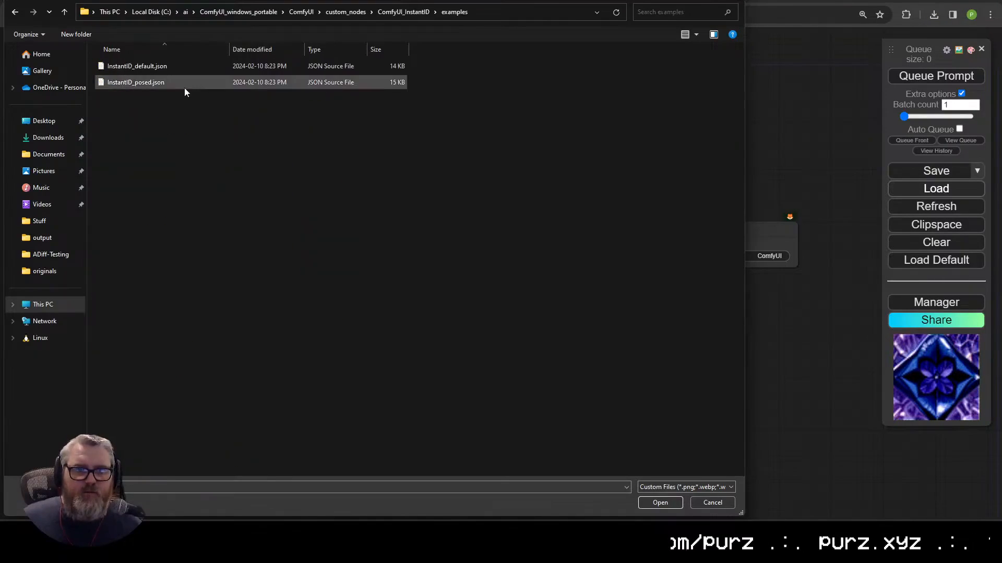
double_click(144, 83)
left_click(524, 328)
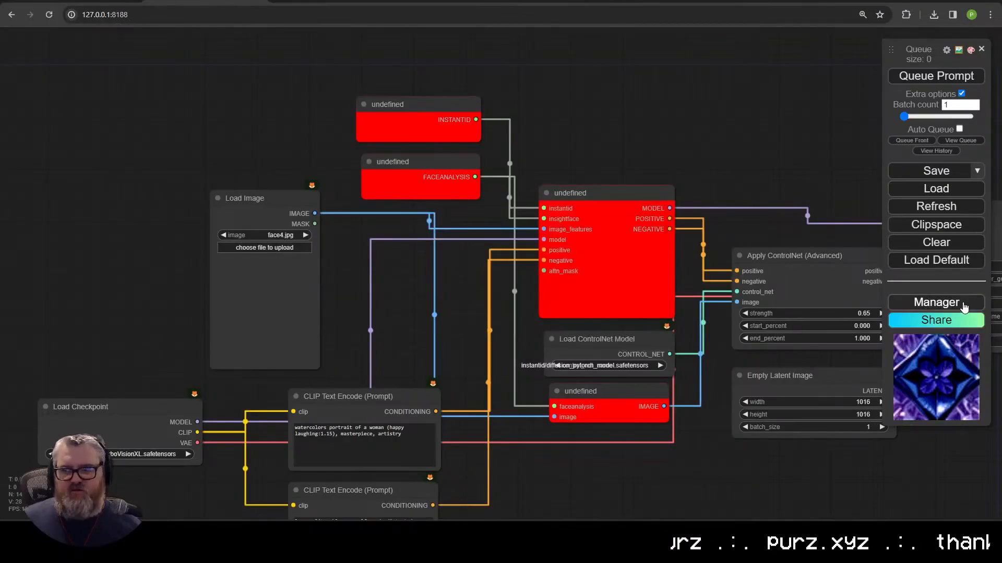
Step: Open and close the Manager, then pan and zoom to the red undefined InstantID nodes
left_click(936, 302)
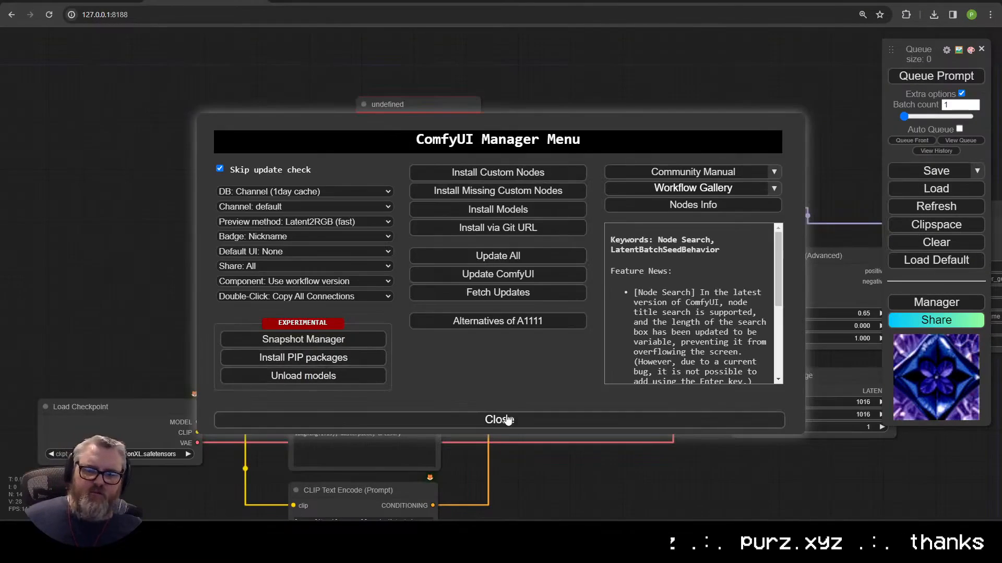
left_click(496, 419)
left_click_drag(496, 419, 343, 387)
scroll(298, 295, "up", 4)
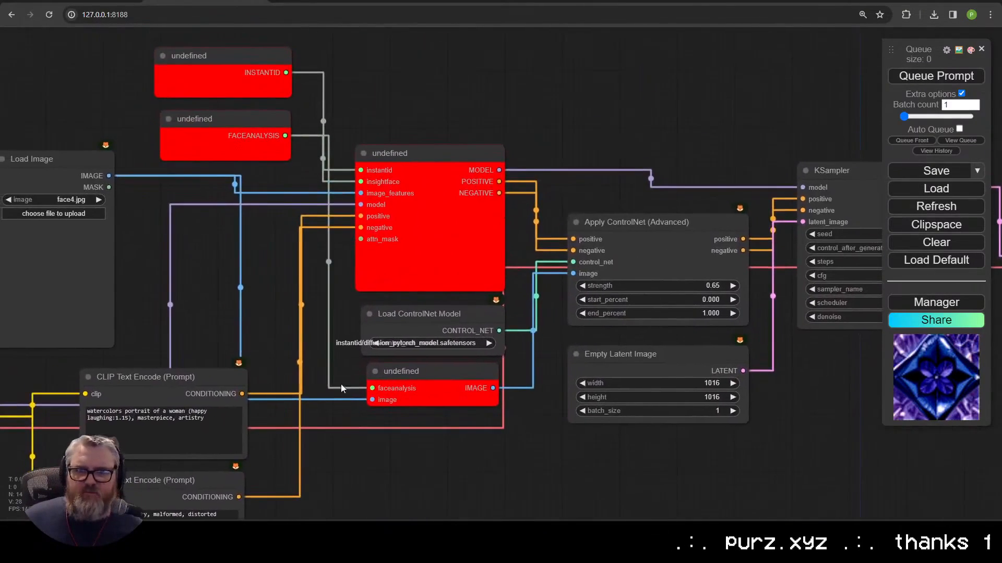
scroll(295, 269, "up", 4)
left_click_drag(295, 271, 371, 353)
scroll(368, 328, "down", 3)
Step: Reload the InstantID example workflow, then return to the LLava image-description workflow
left_click(935, 189)
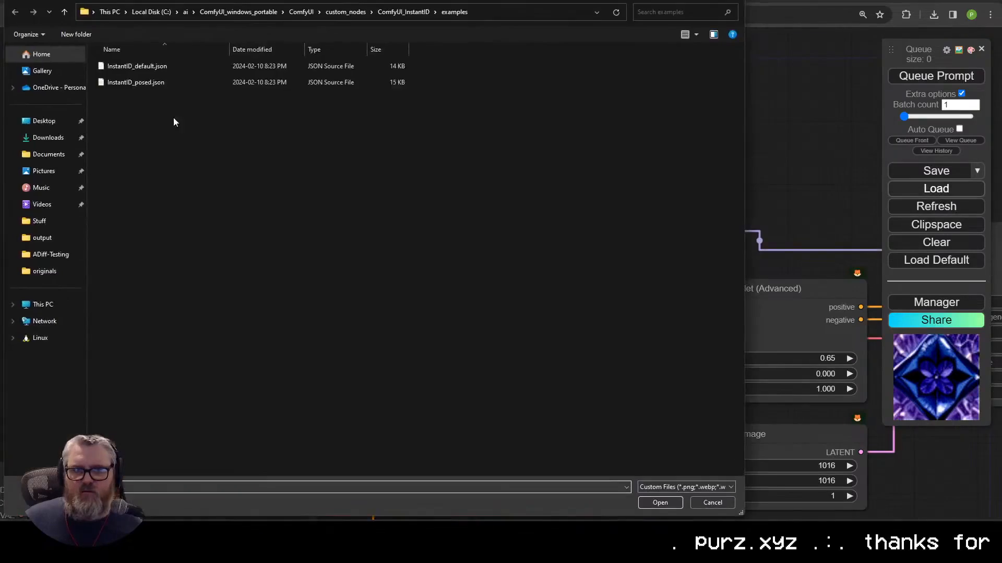
double_click(136, 82)
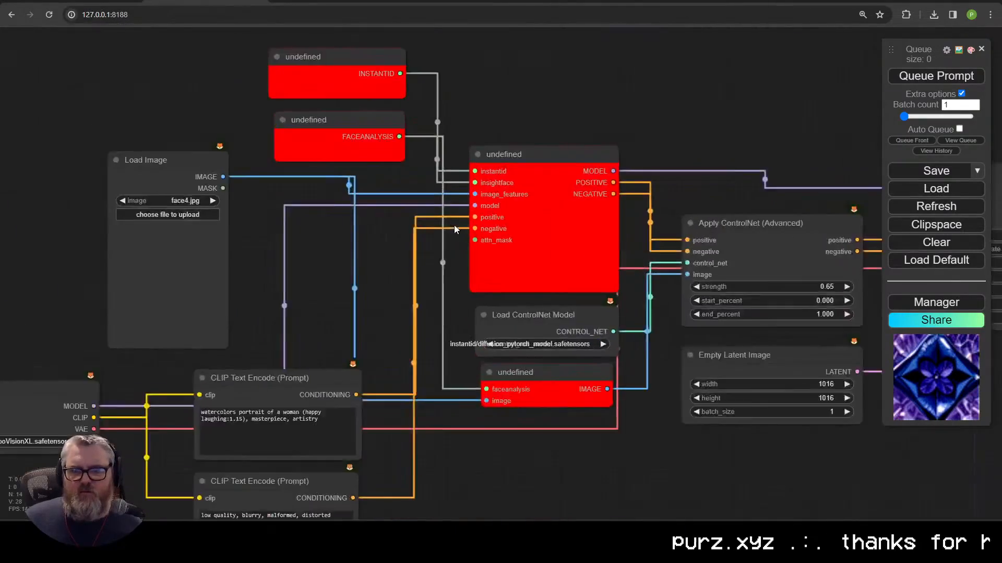
scroll(674, 321, "up", 3)
scroll(674, 321, "down", 2)
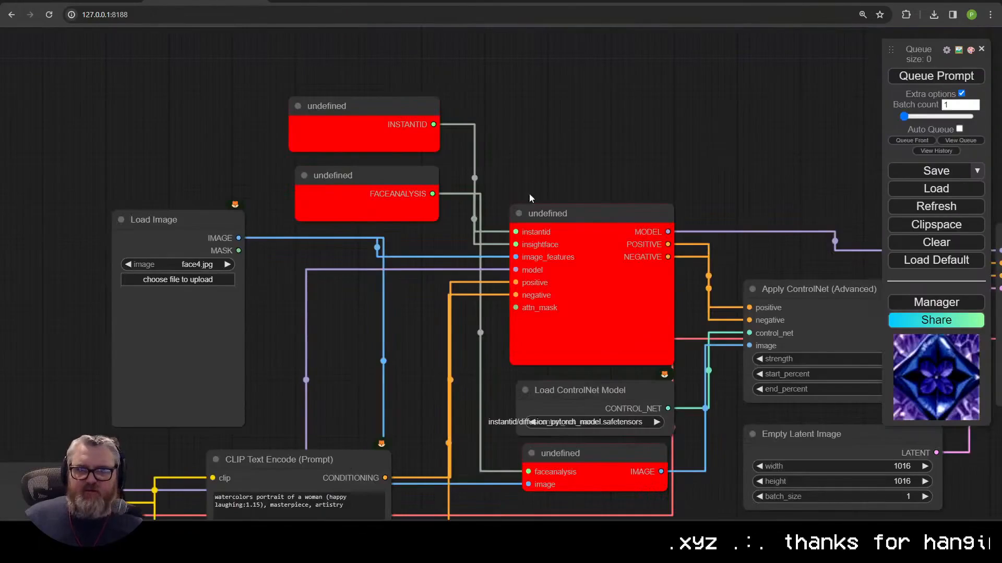
left_click(865, 553)
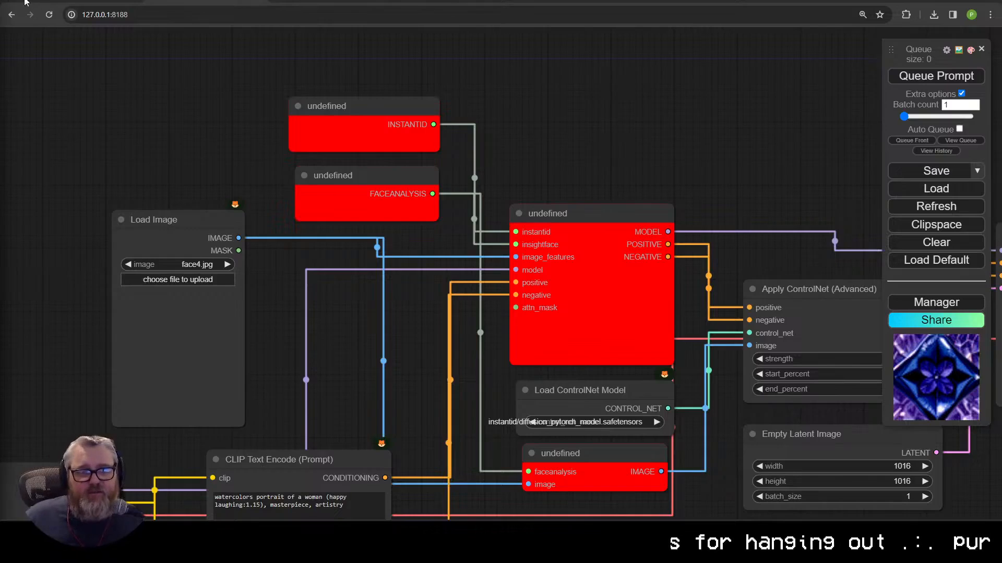
left_click(24, 2)
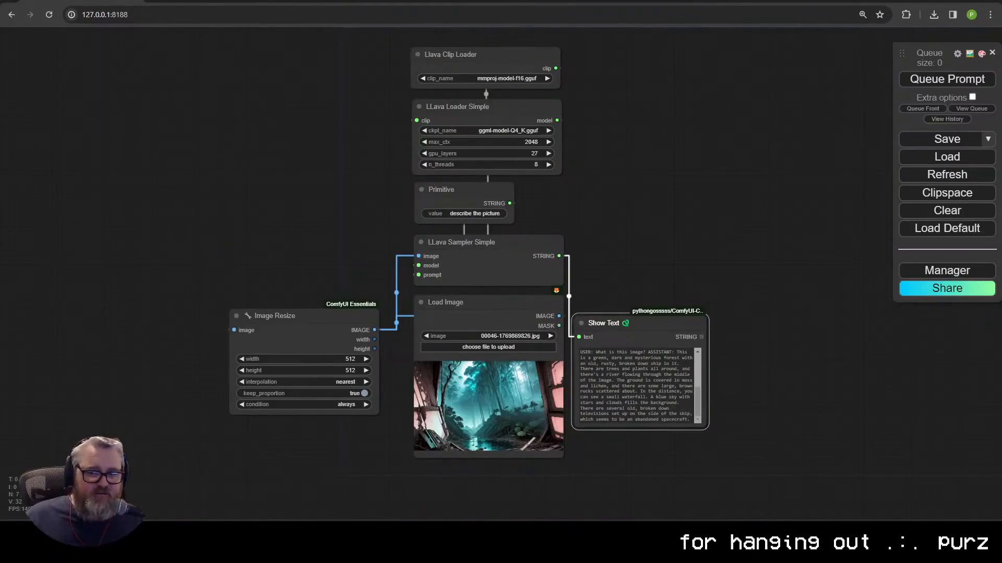